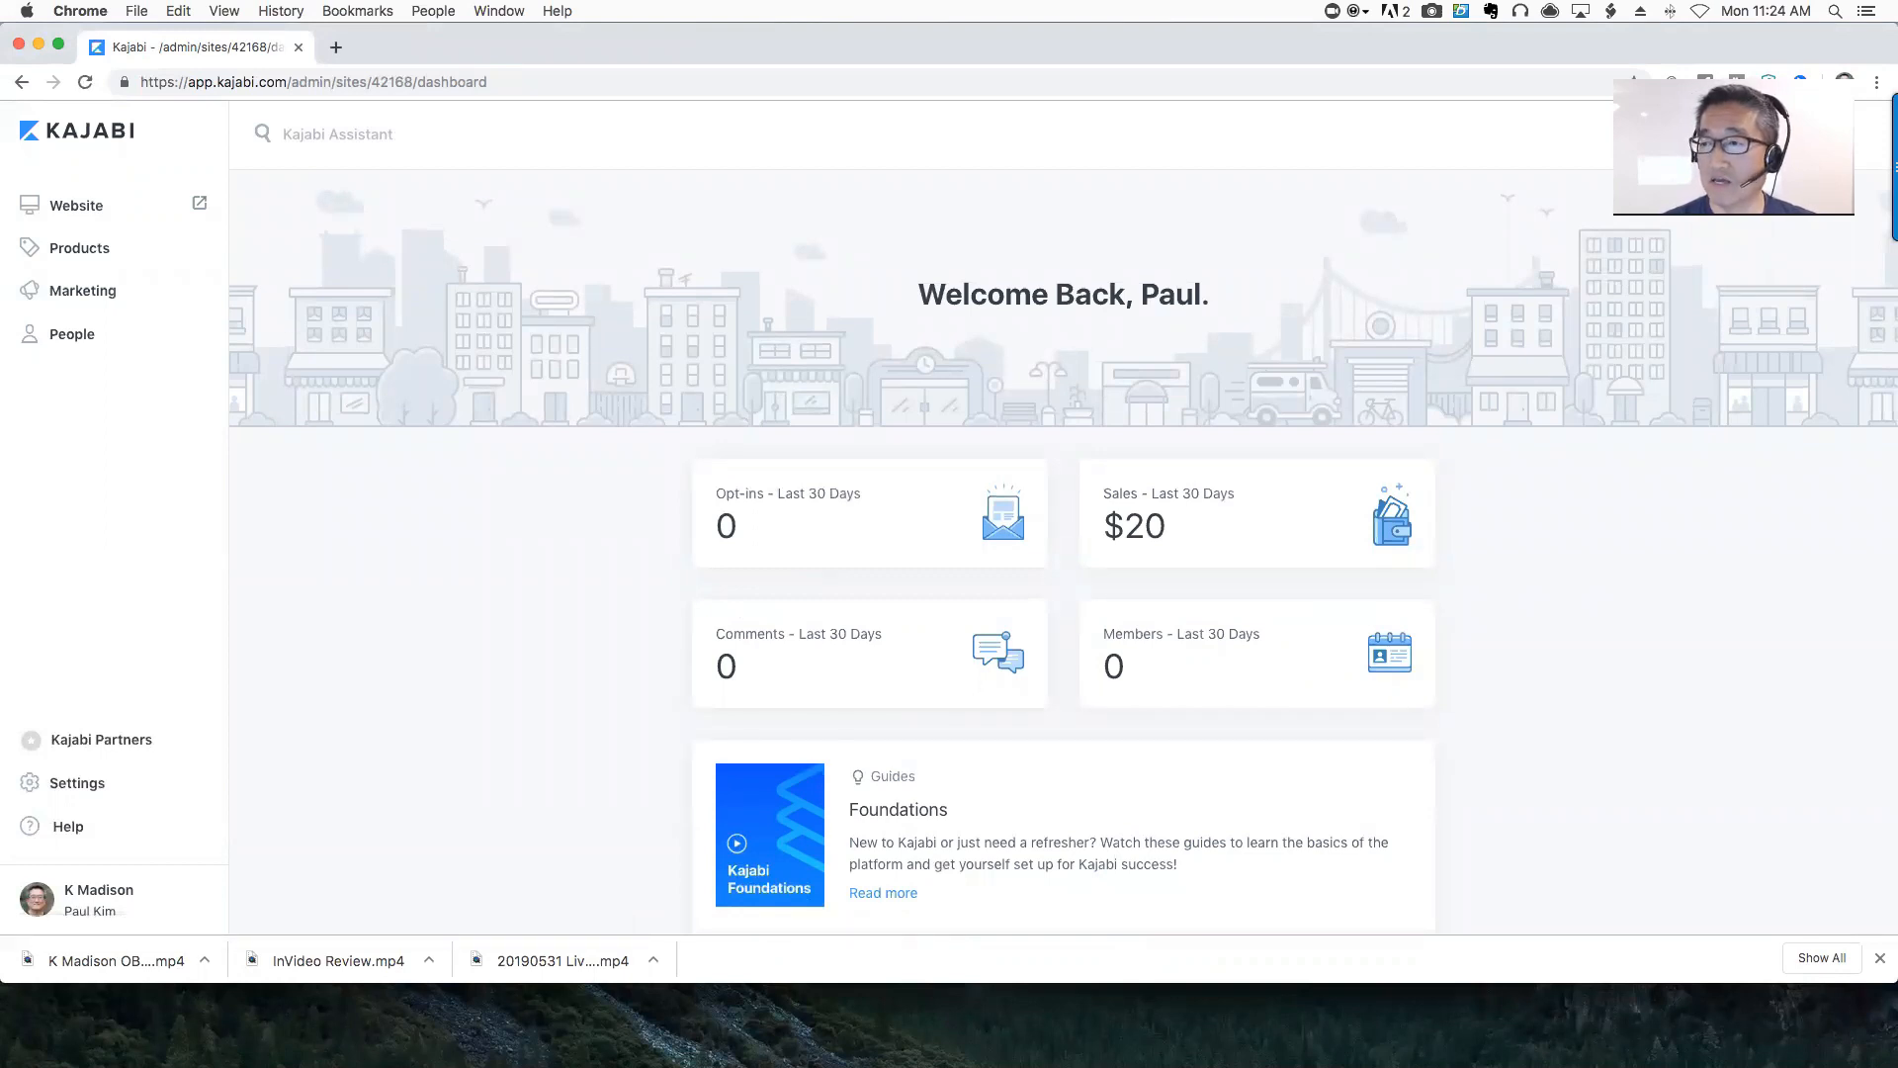
Start a new page in the website's page builder and look through the available themes, previewing Standard Premier
left_click(82, 209)
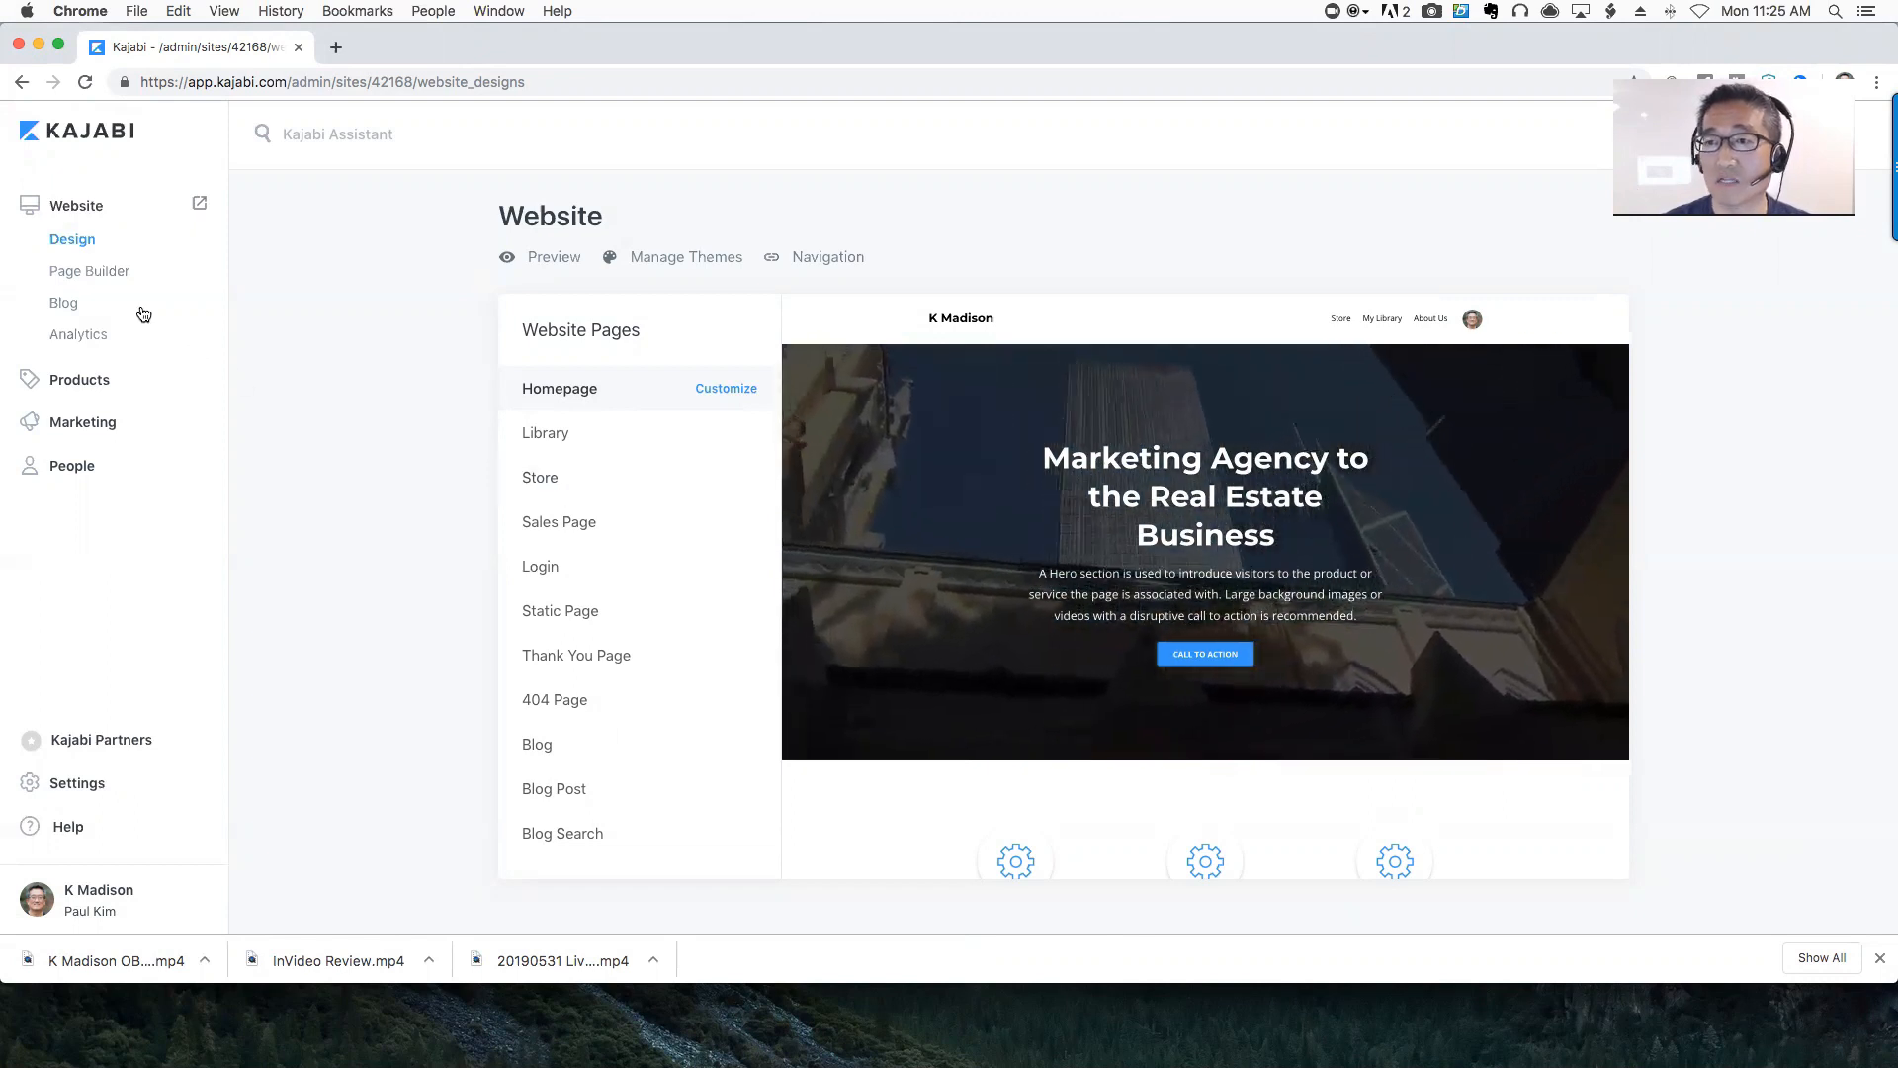
left_click(95, 278)
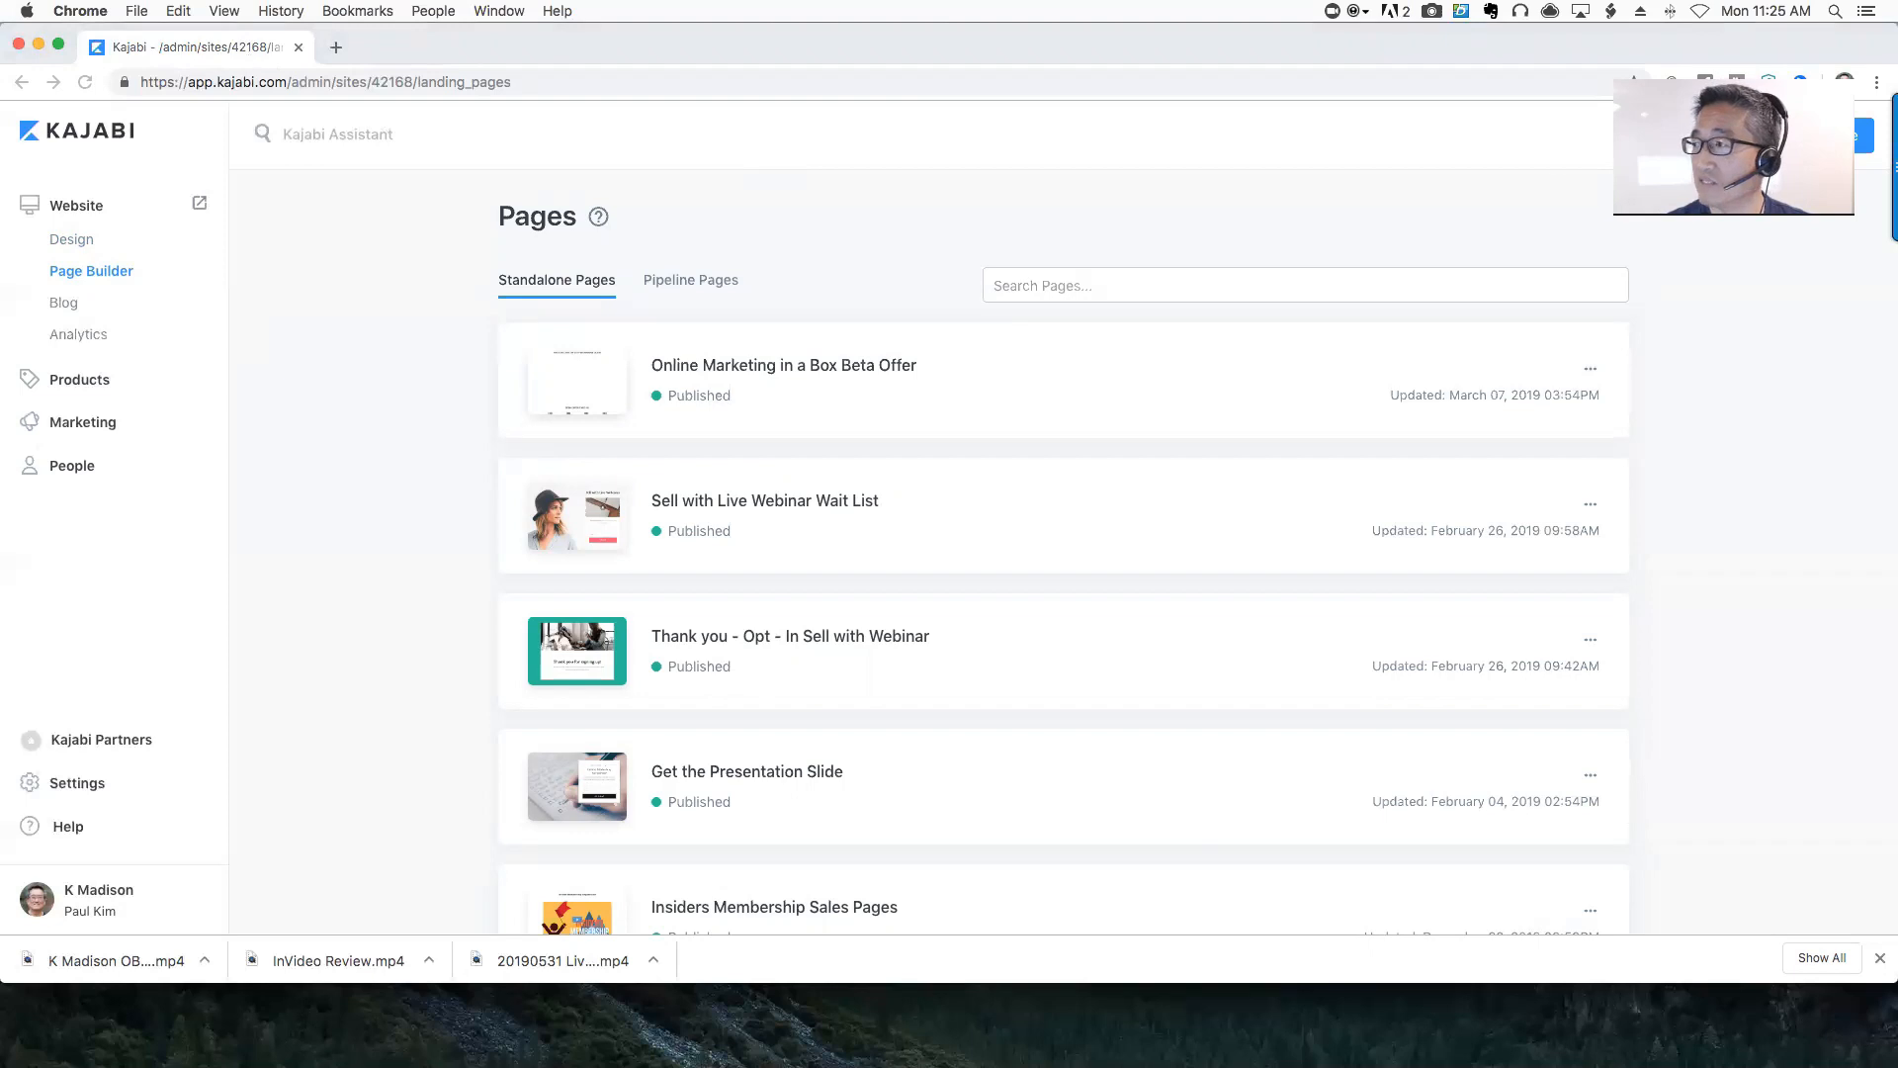
left_click(1821, 136)
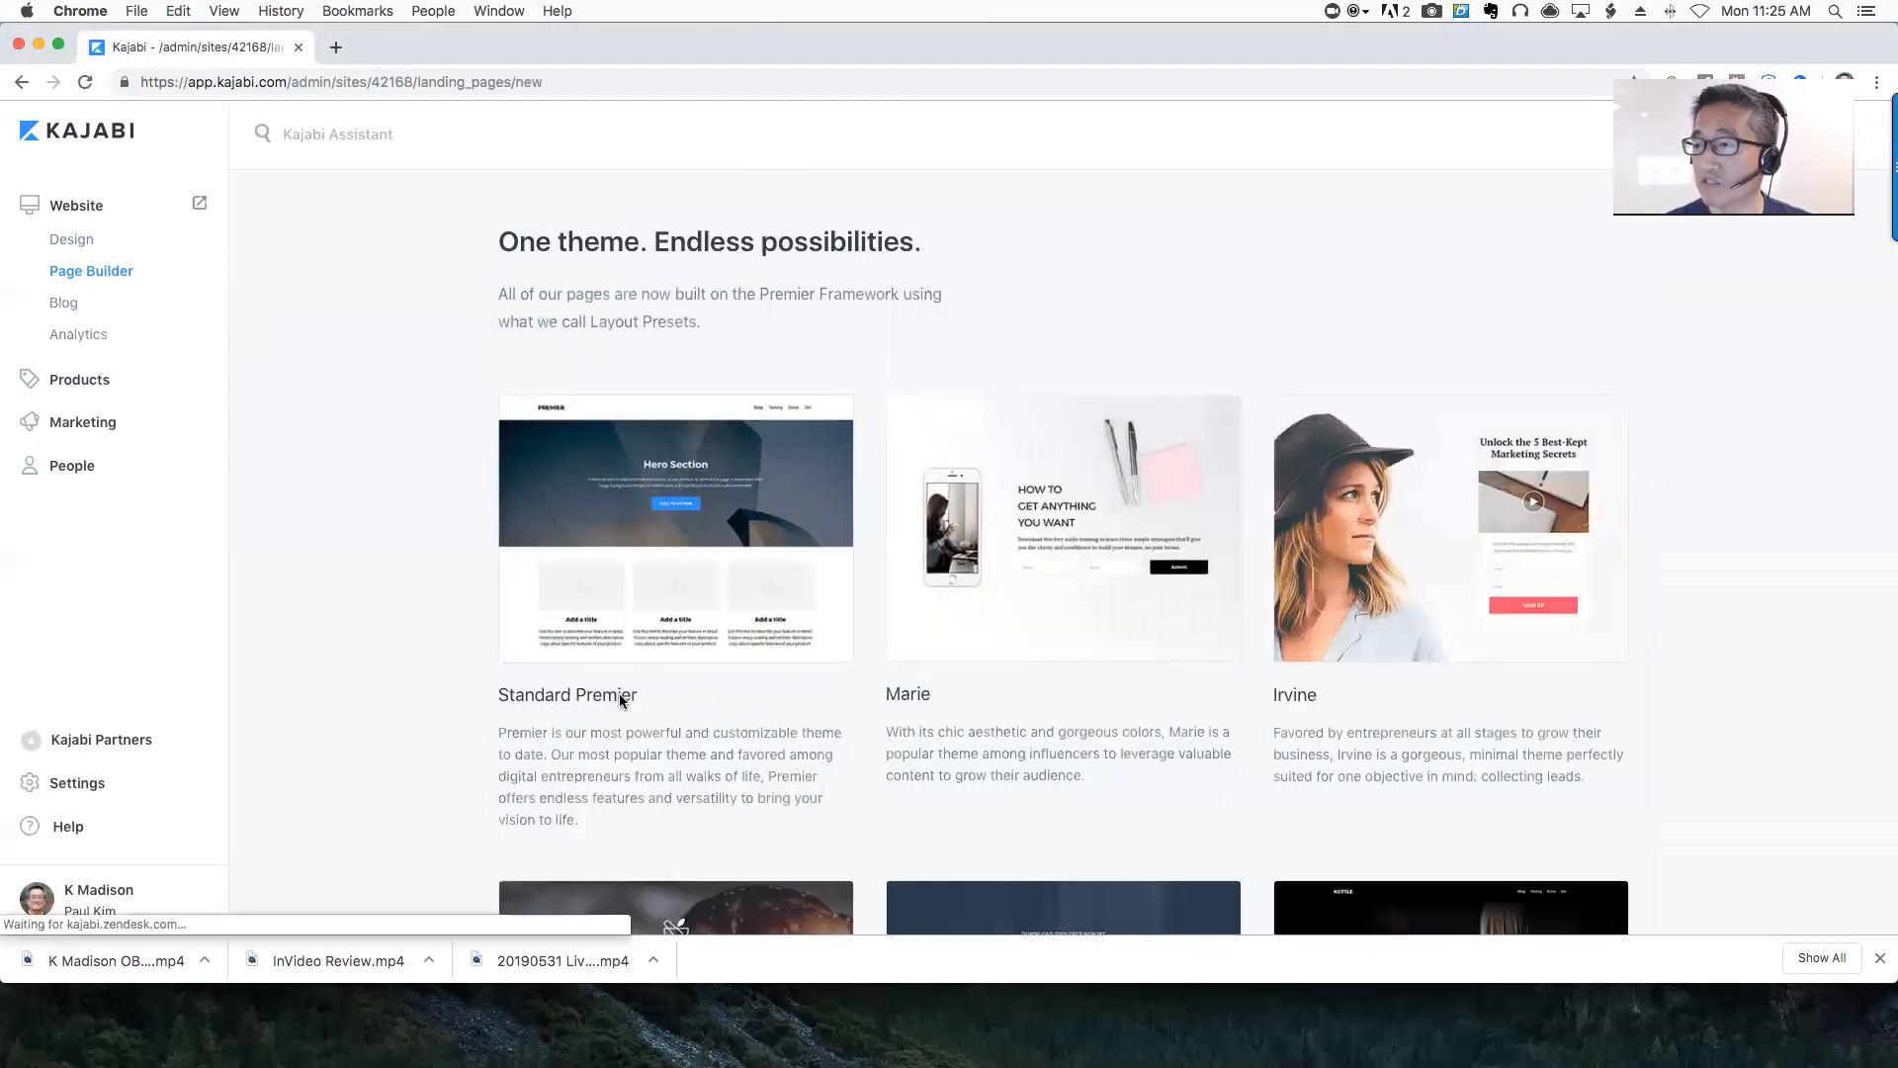
left_click(781, 566)
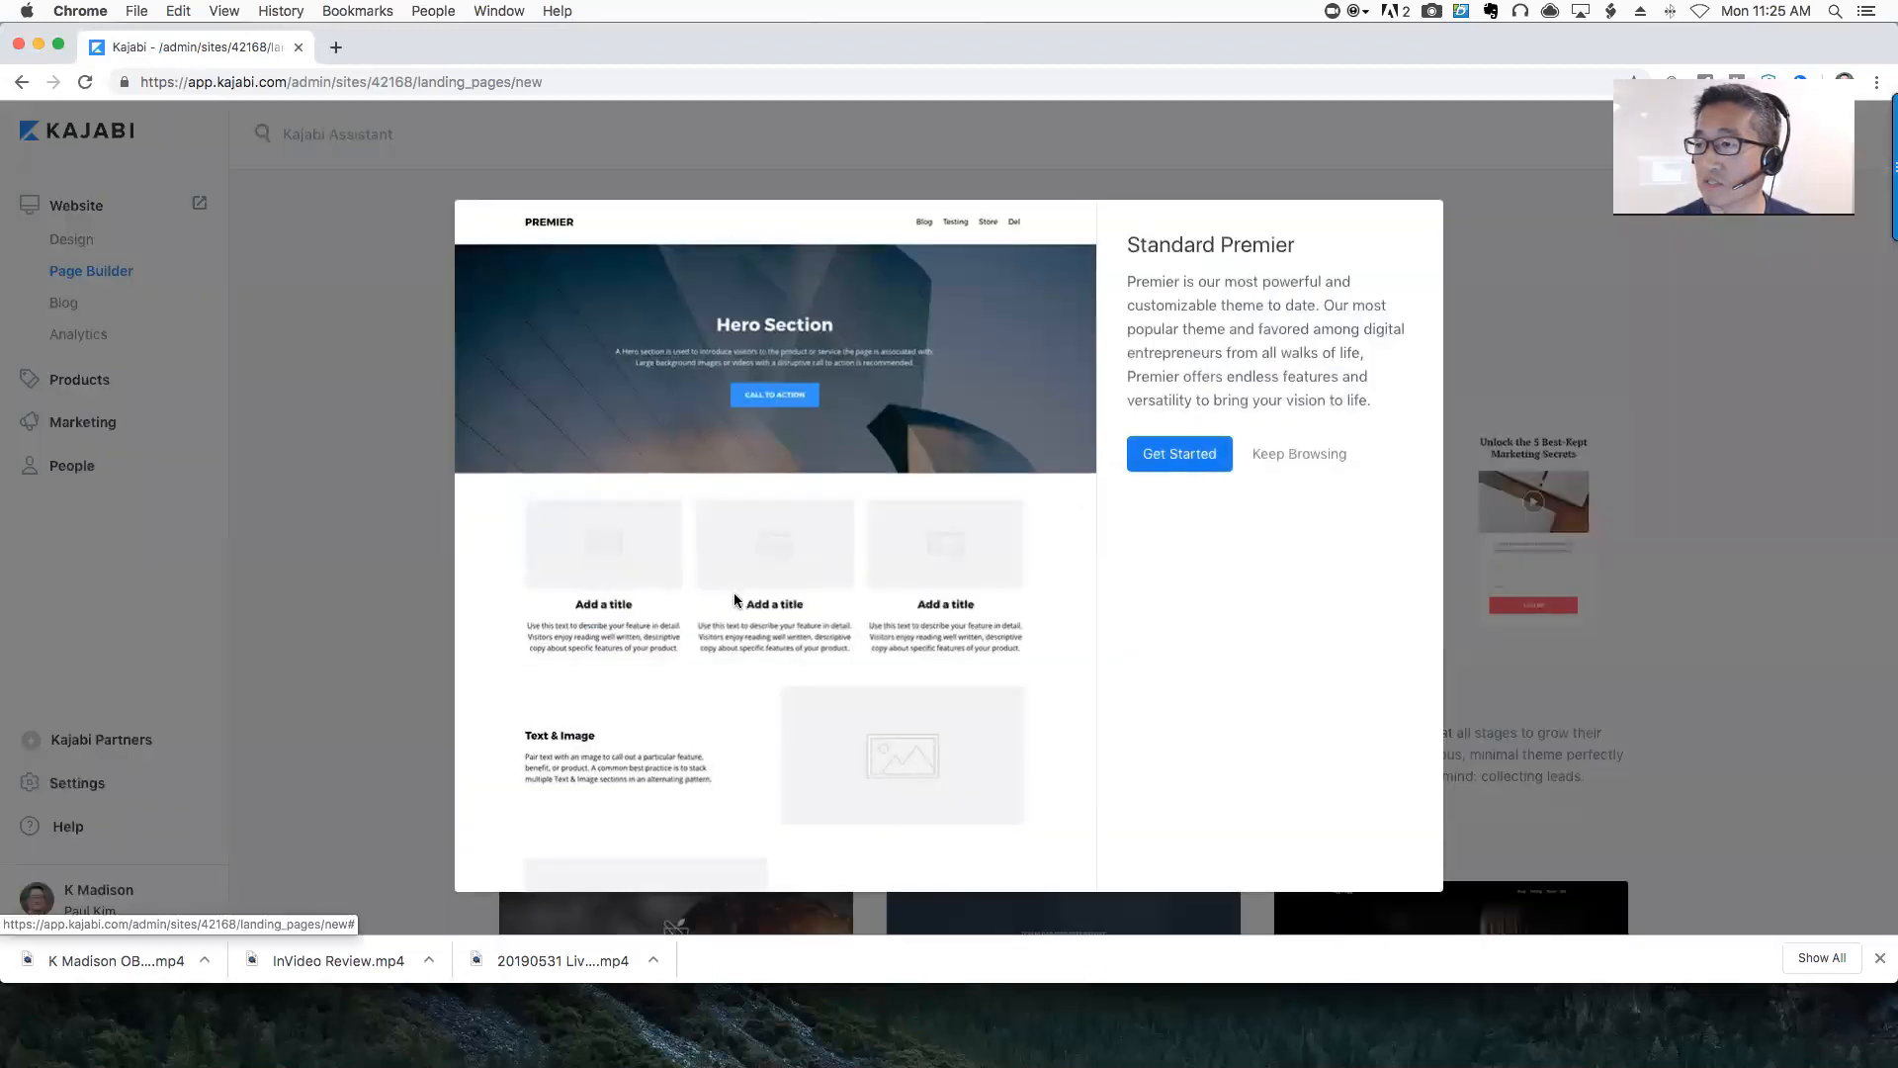
left_click(1619, 276)
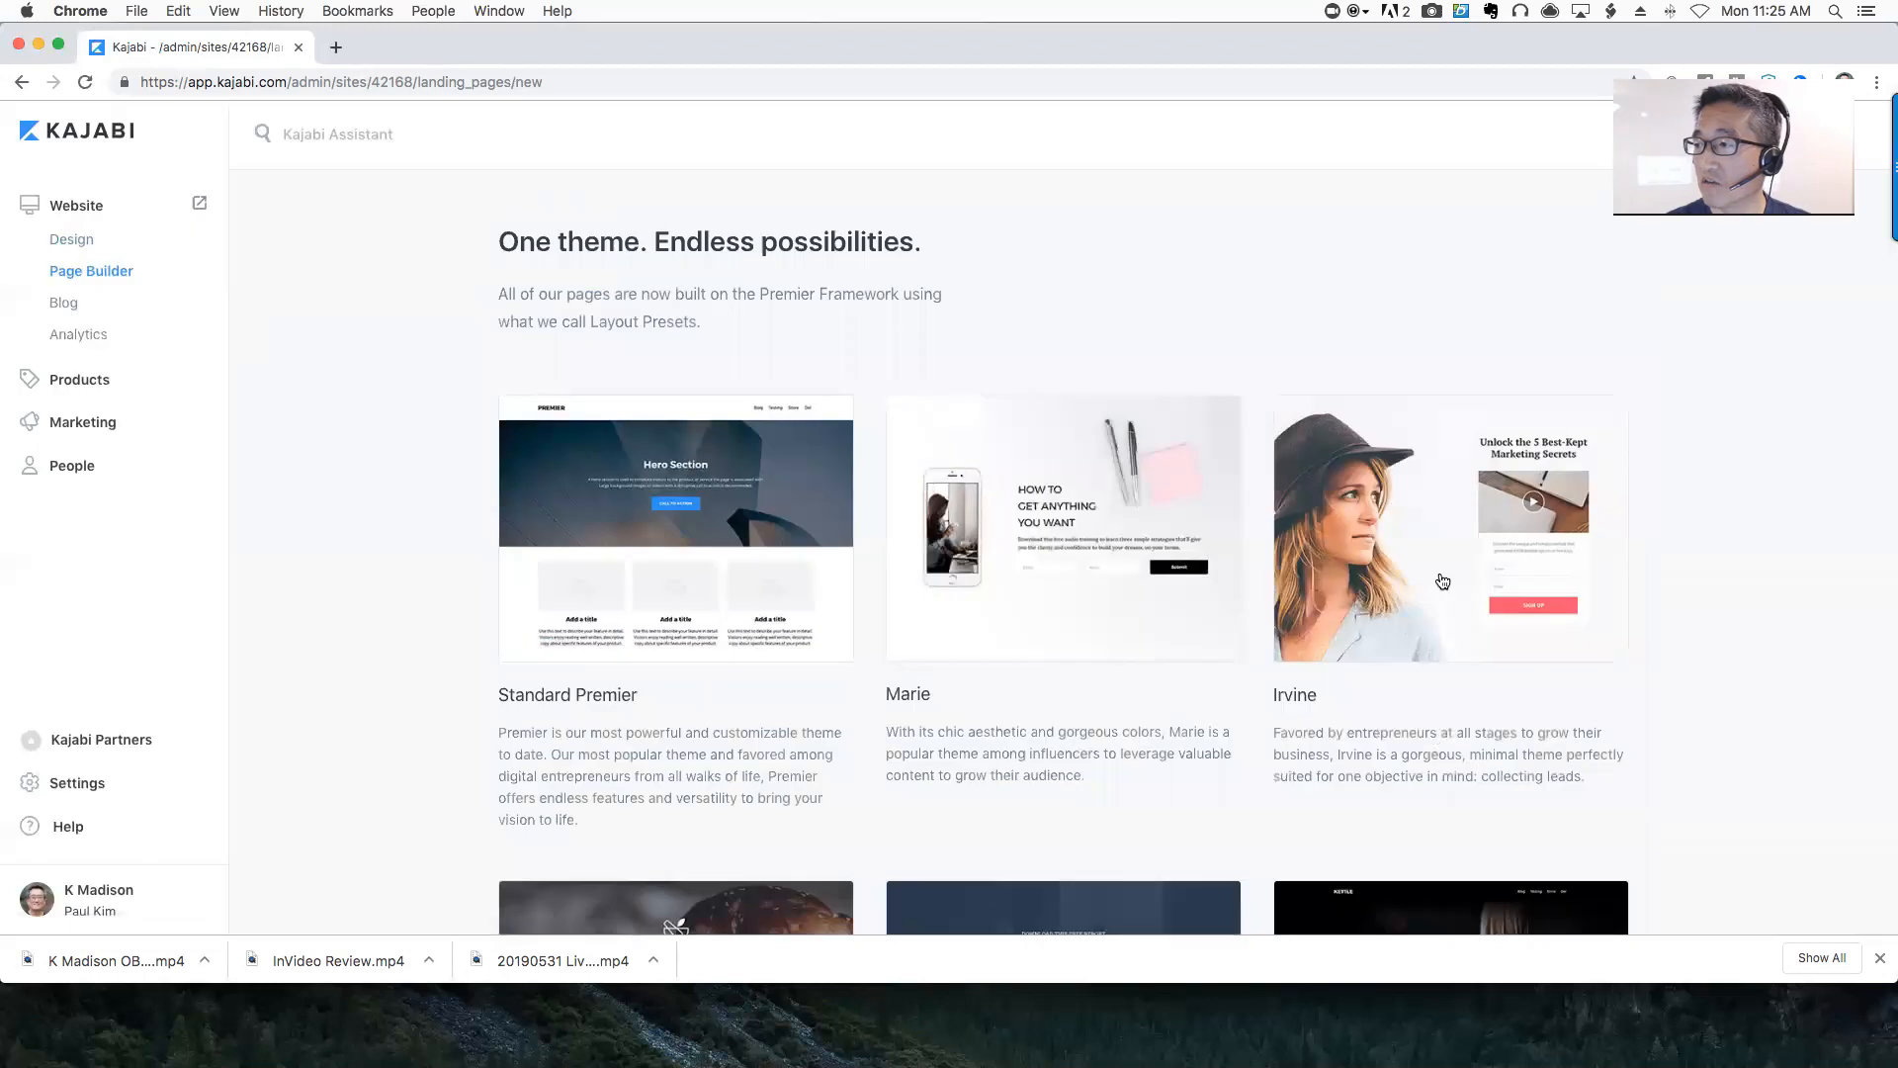
scroll(1354, 680, "down", 5)
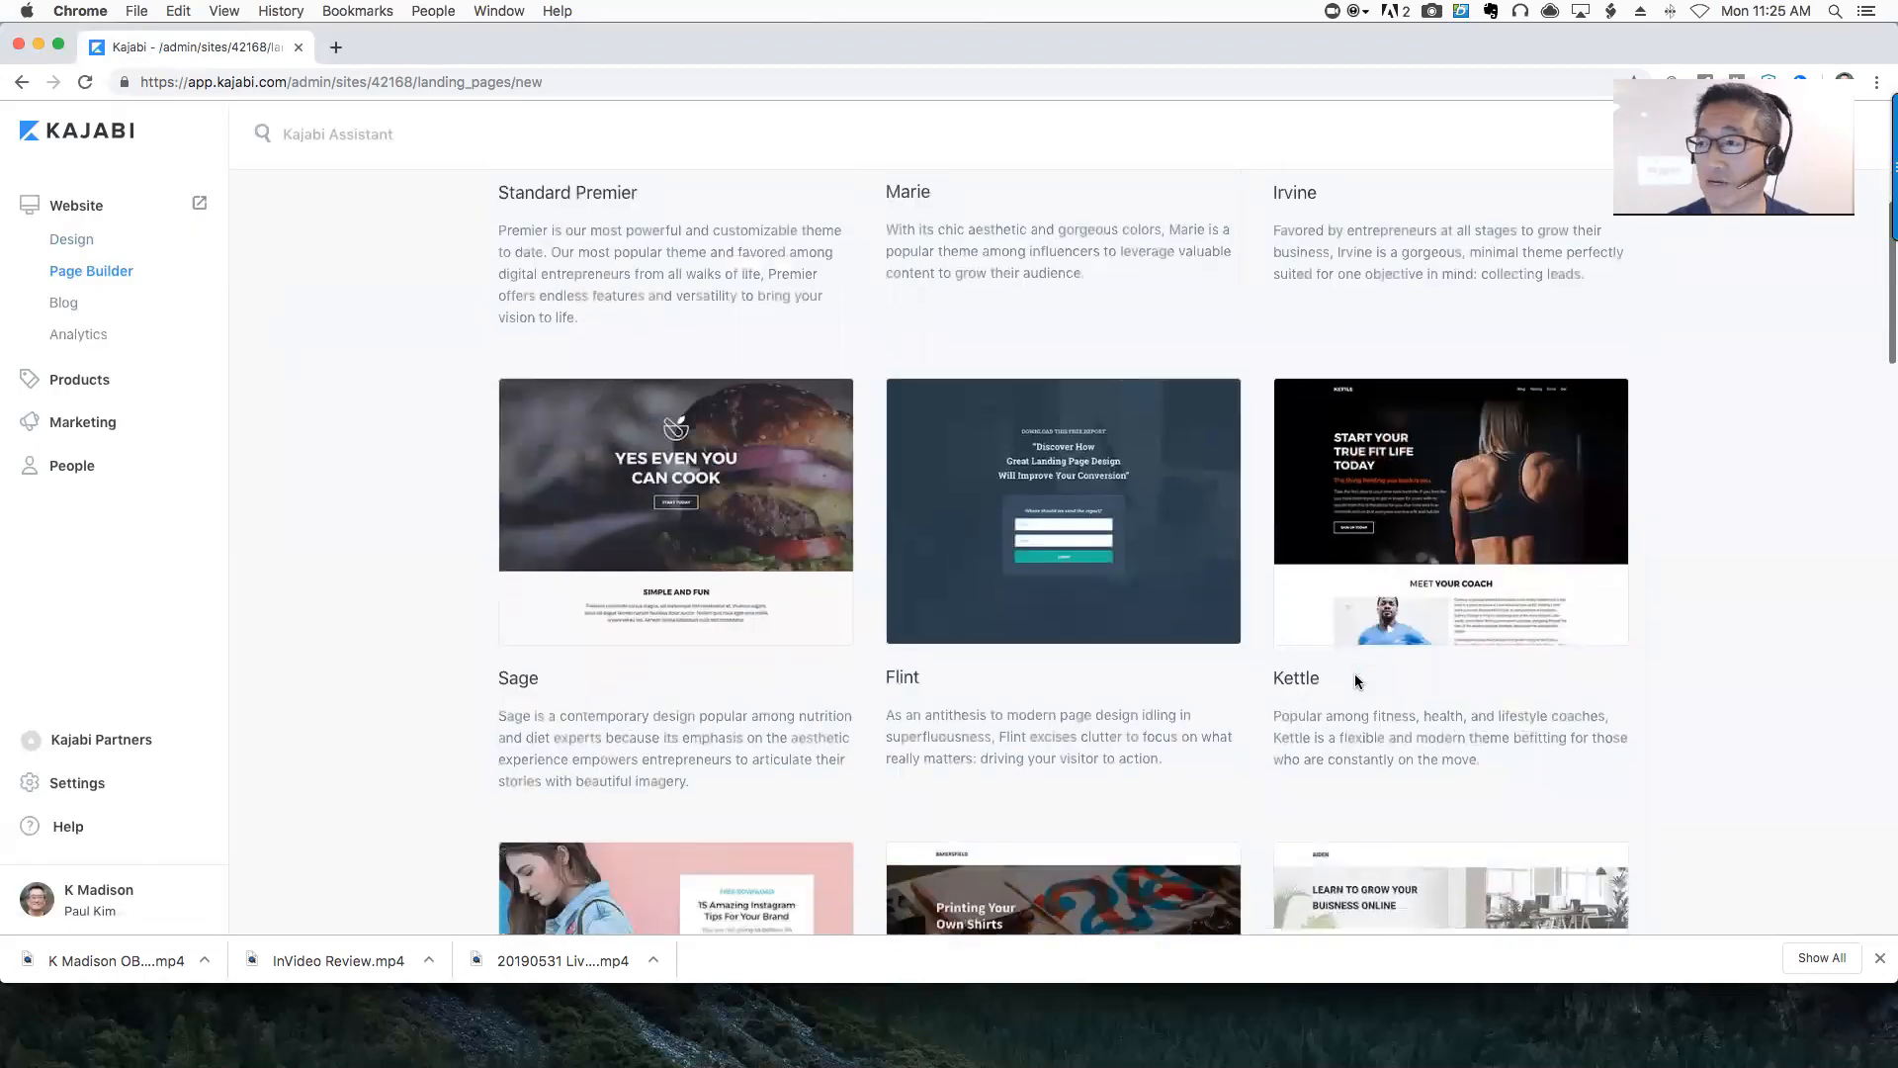
scroll(1354, 680, "up", 5)
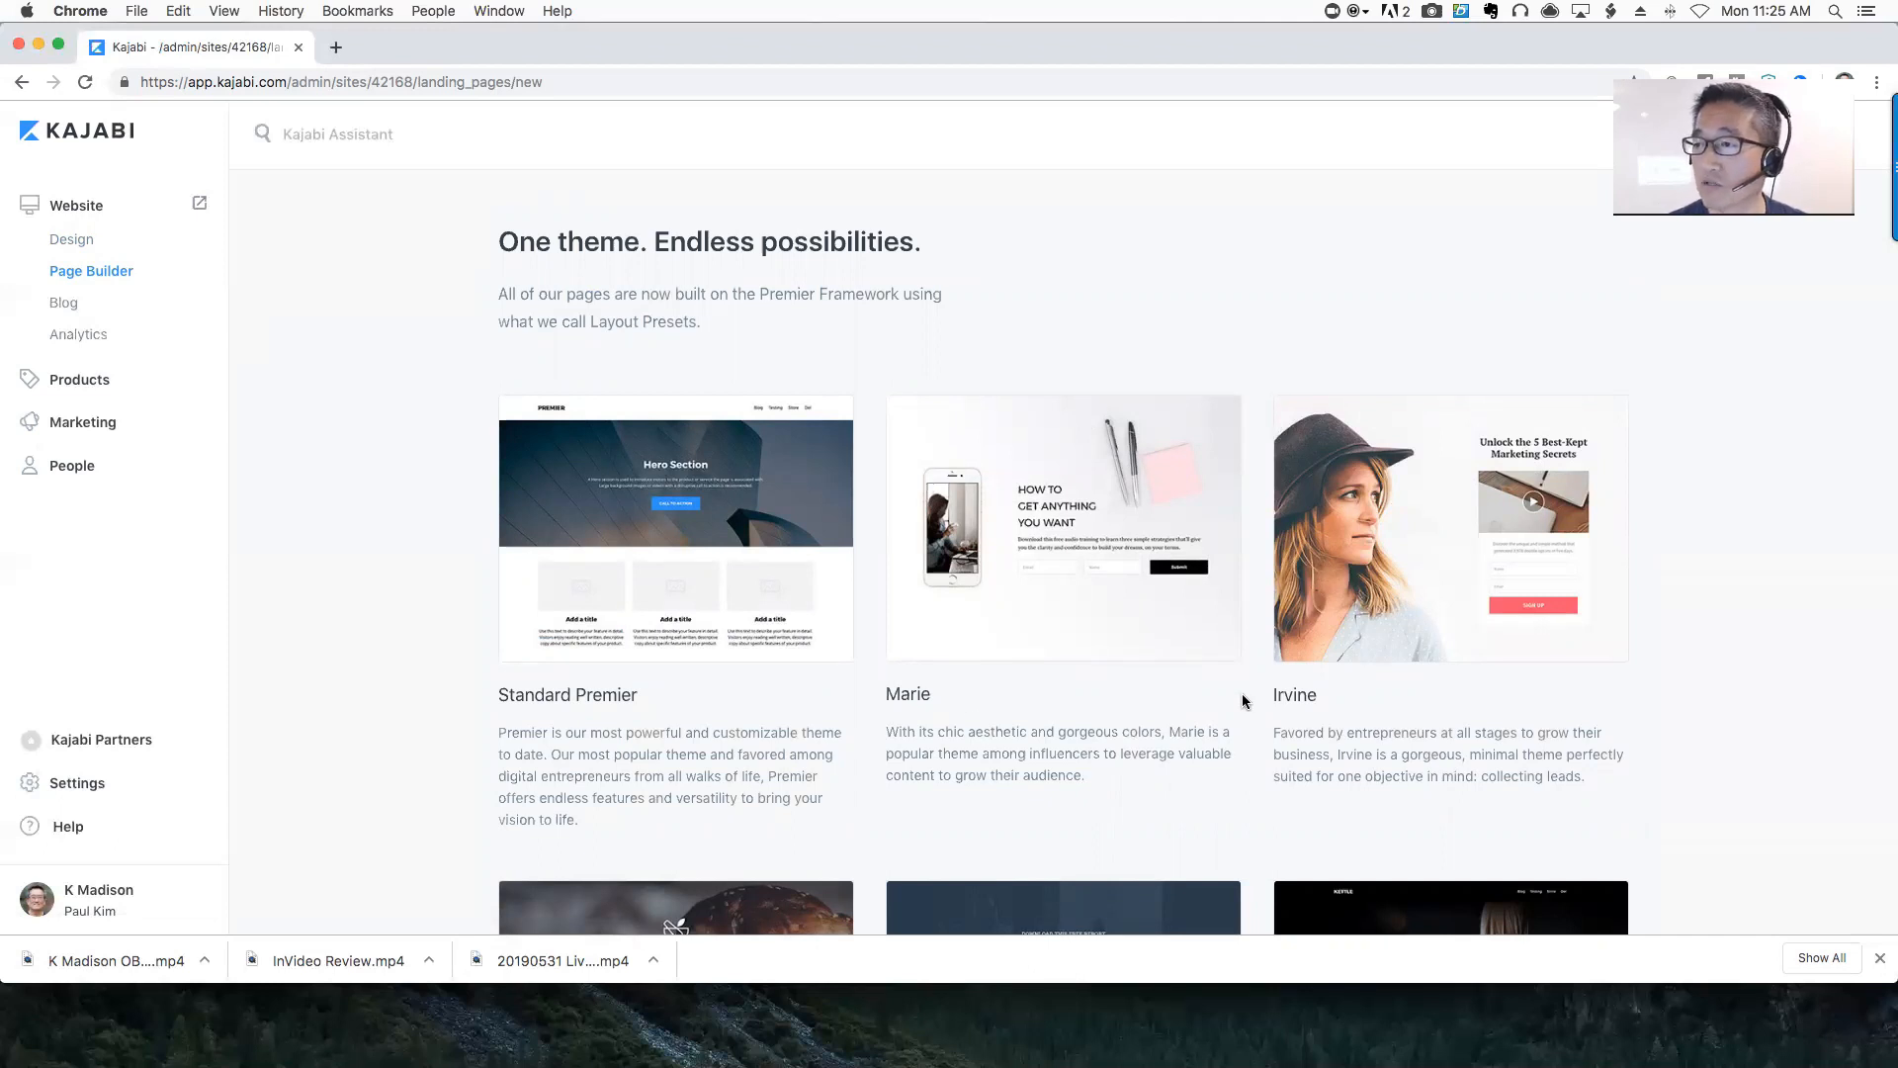
Create the new page from the Standard Premier theme with the title "KMadison HomePage"
left_click(677, 535)
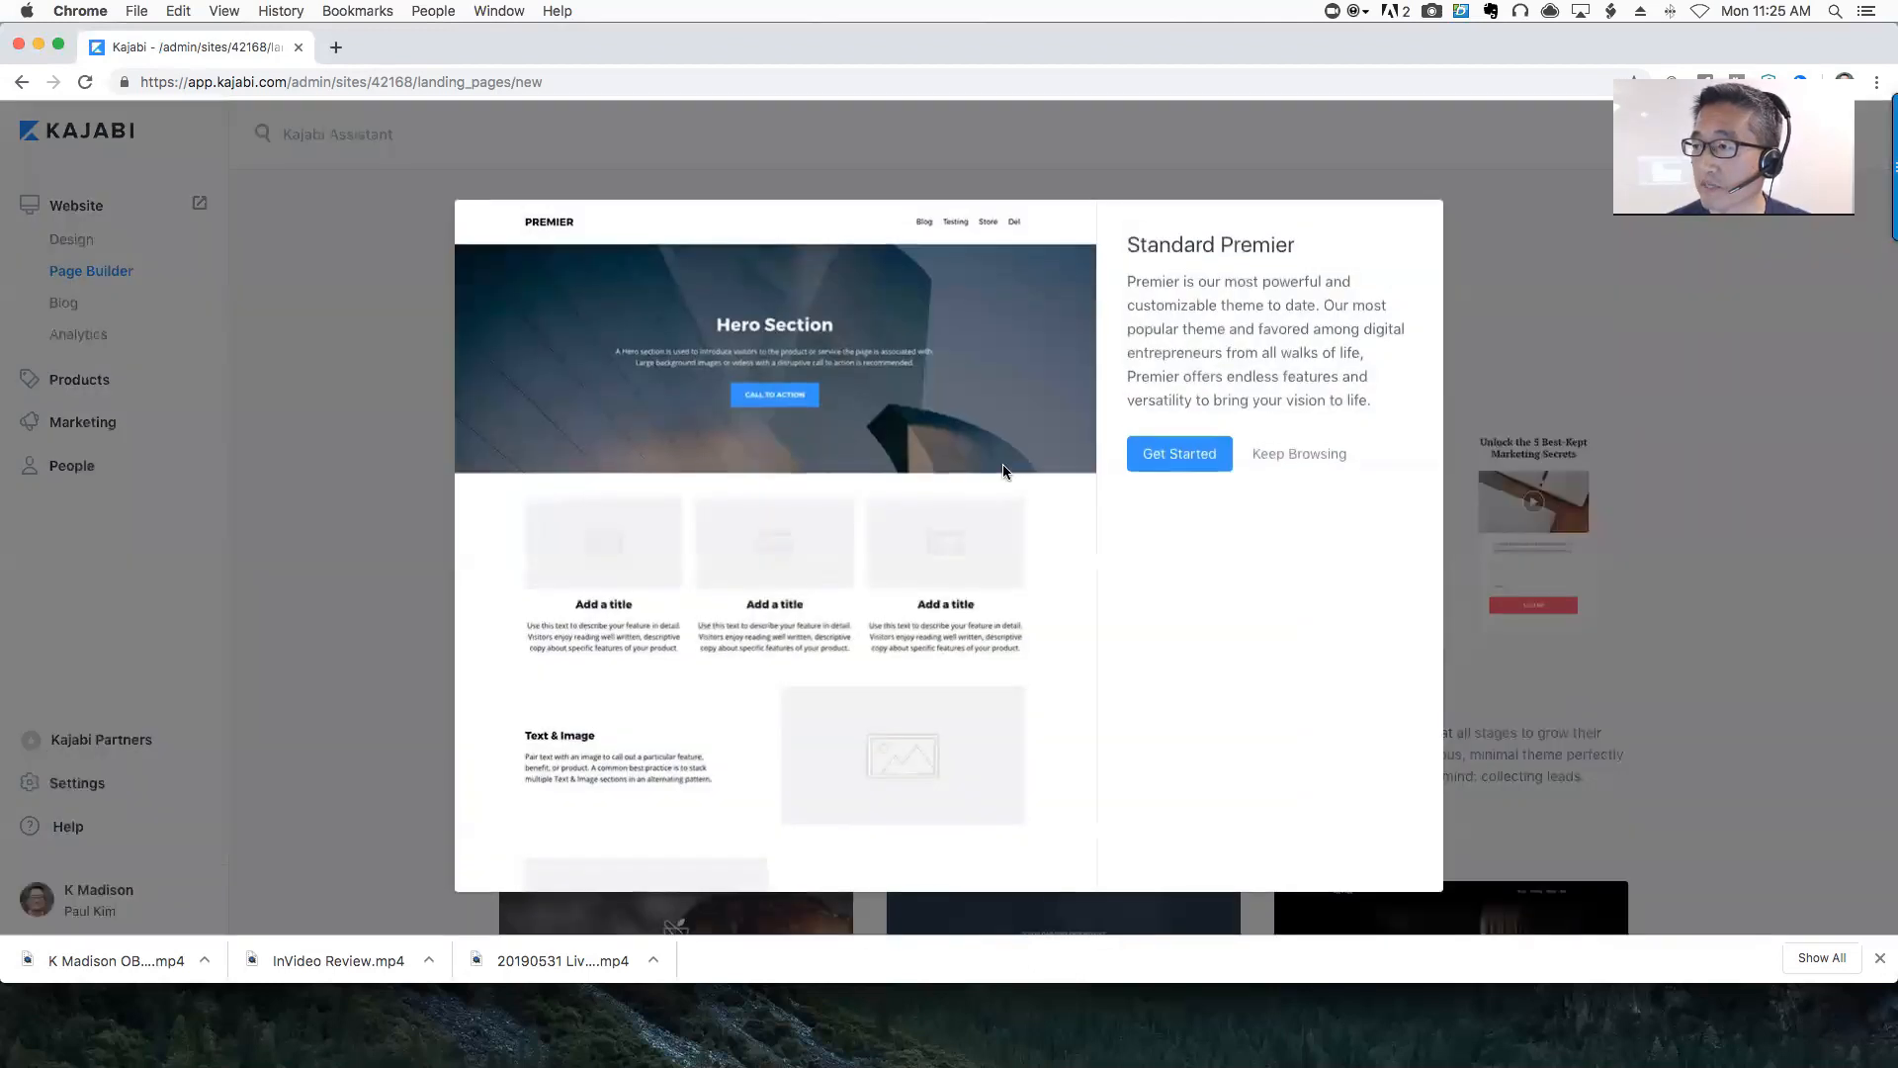
left_click(1172, 465)
left_click(1240, 478)
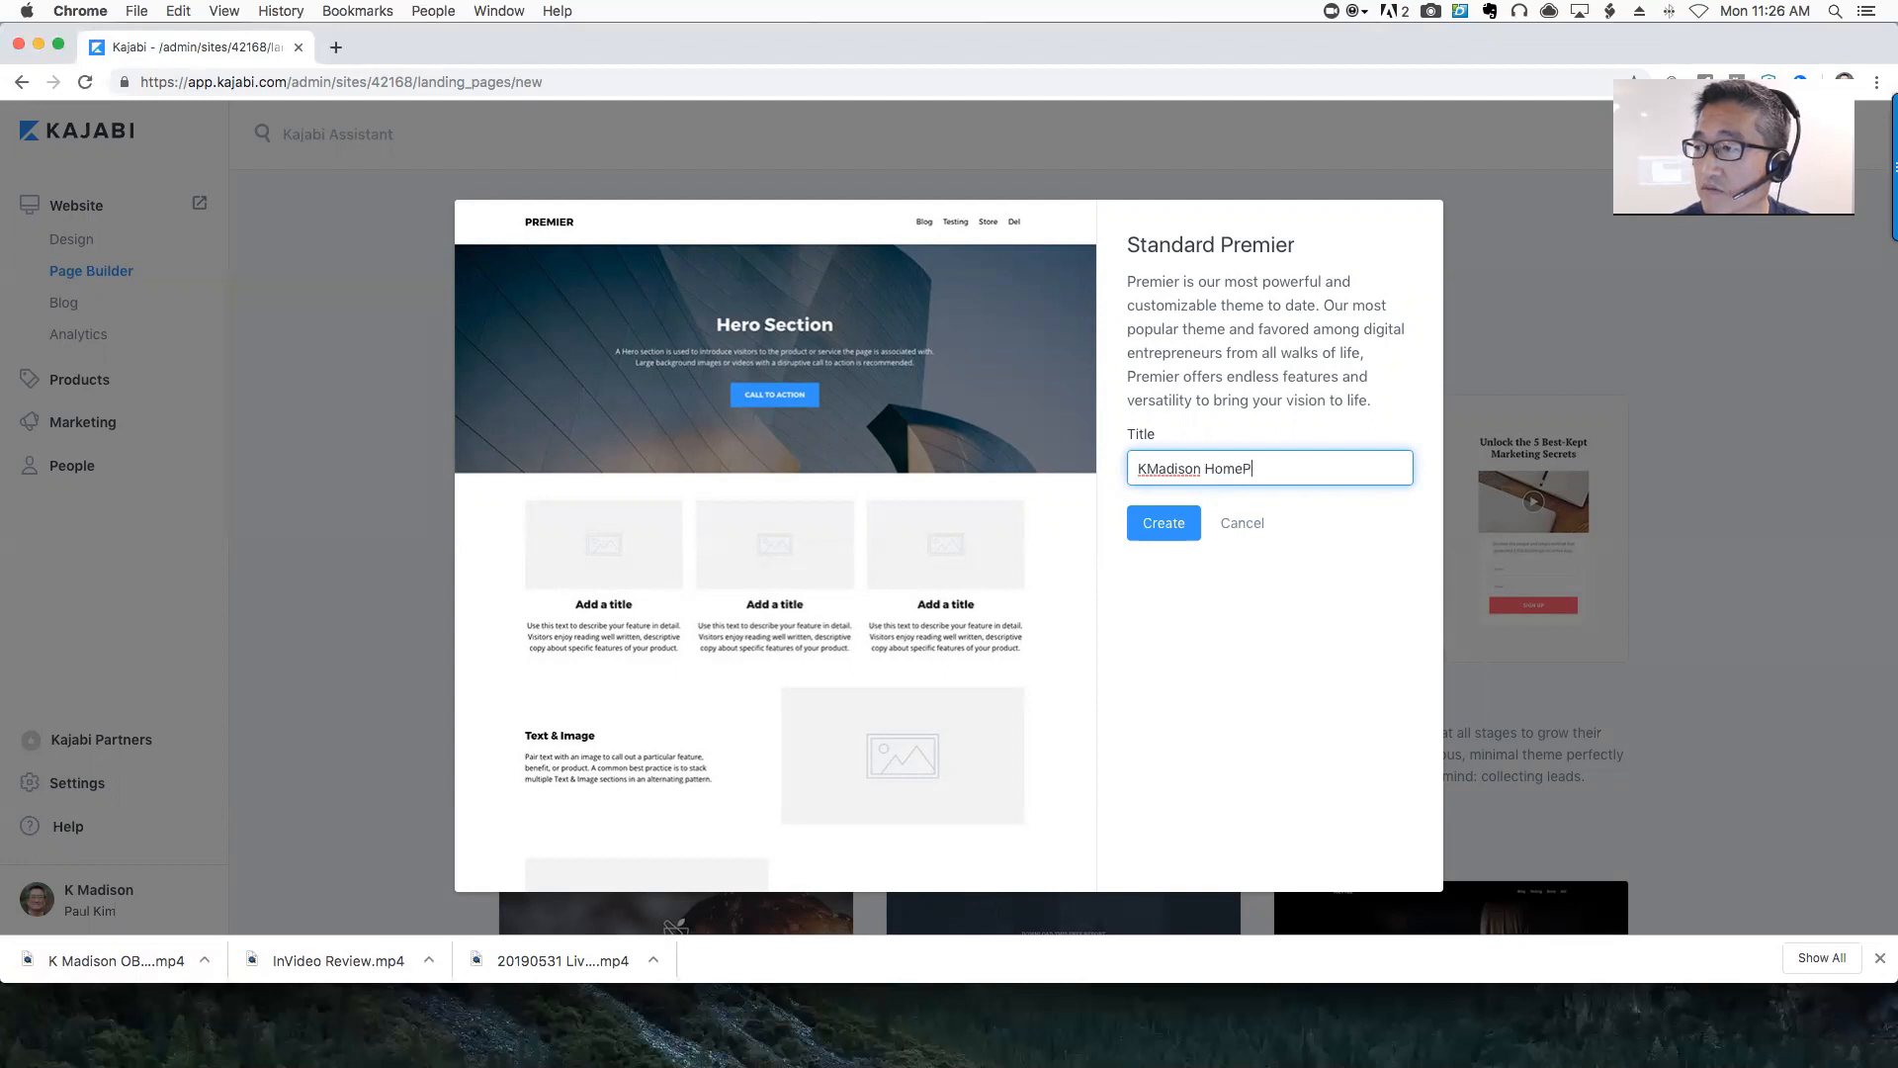
left_click(1166, 528)
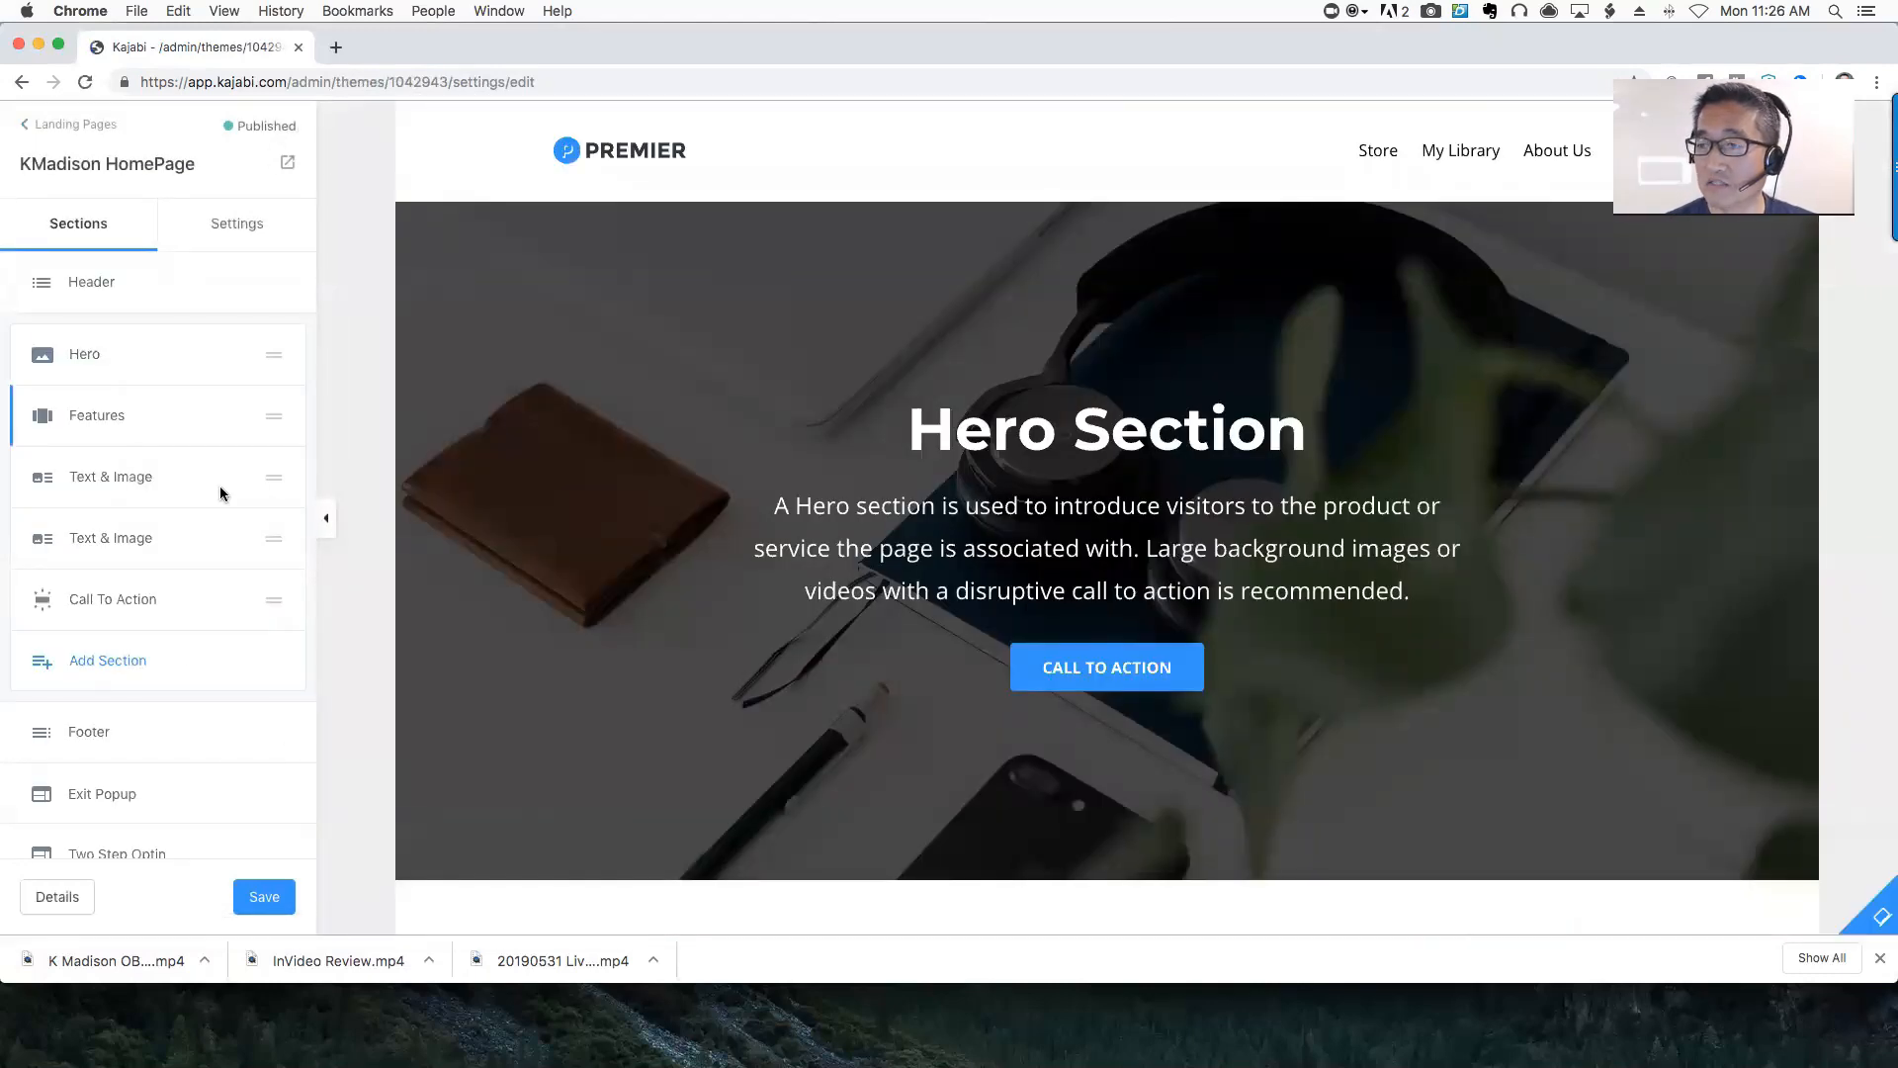
Leave the page editor and open the Site Details in the site settings
key("super+n")
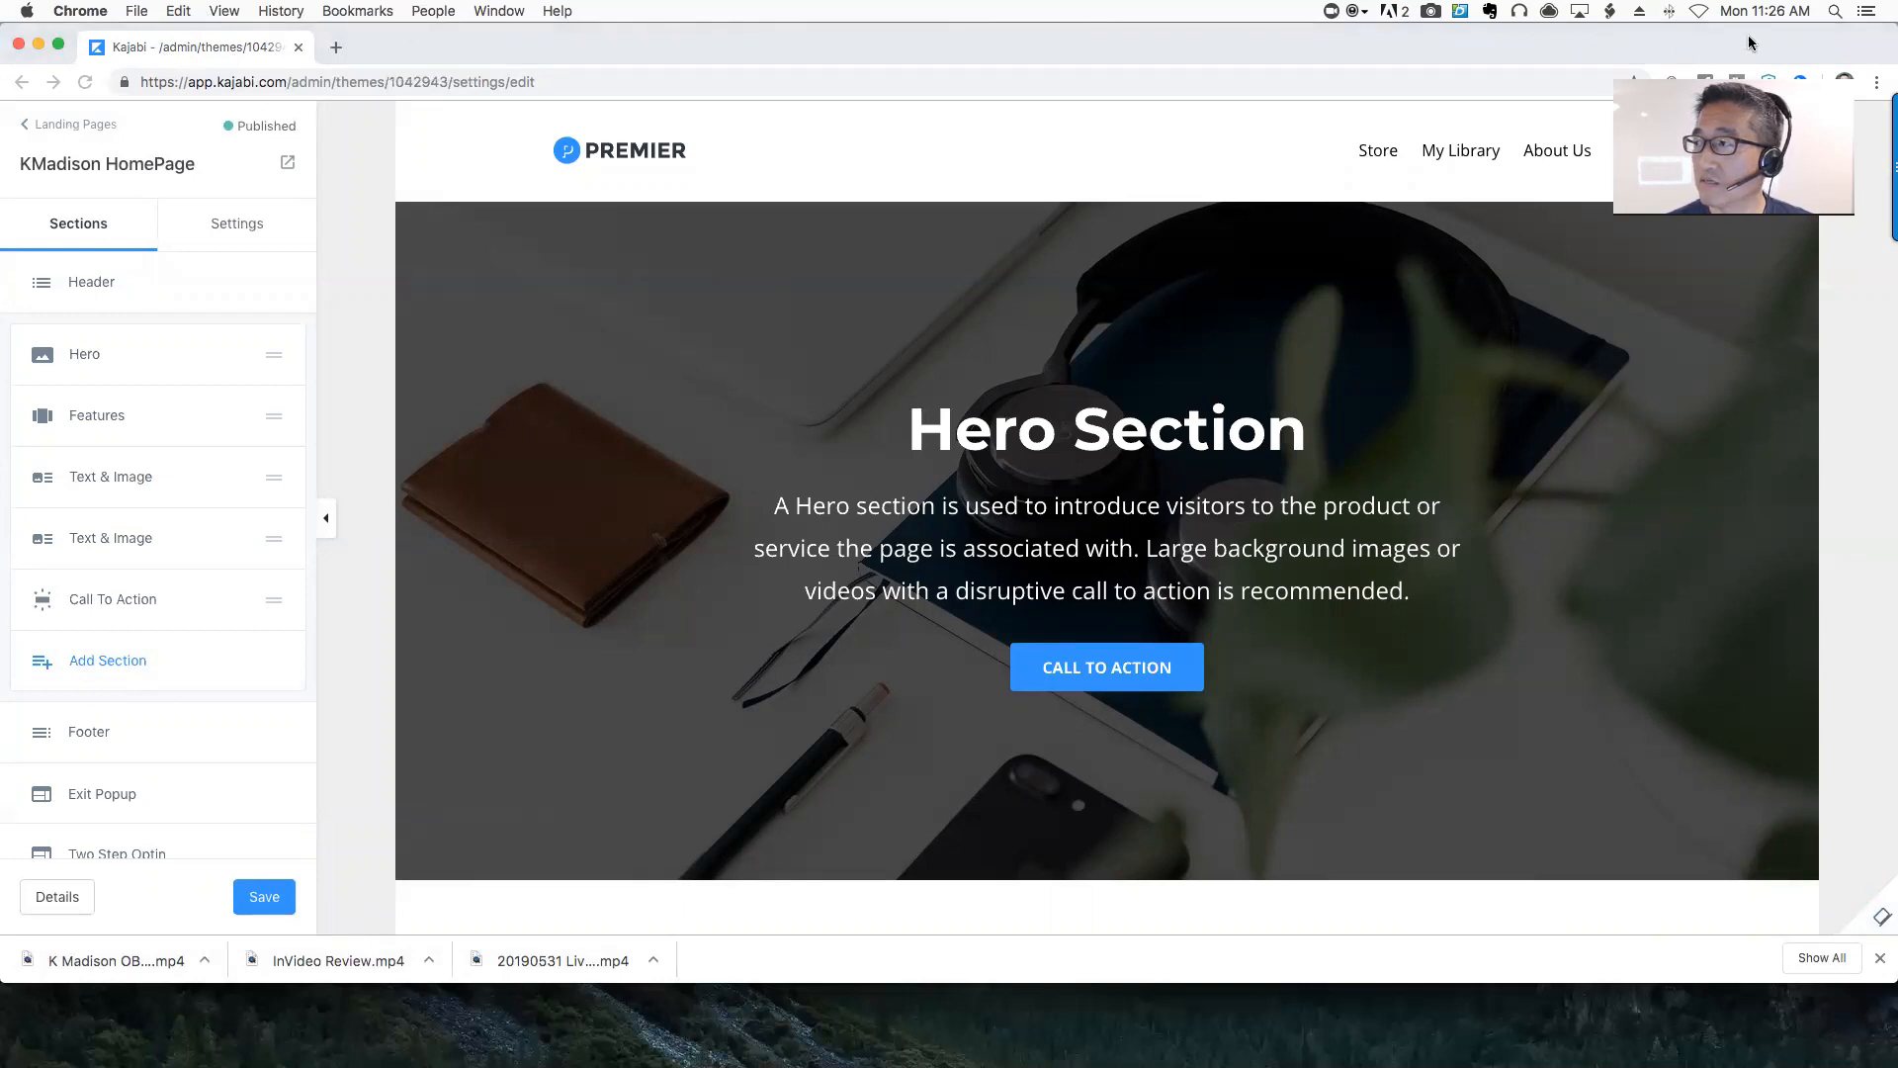
left_click(65, 126)
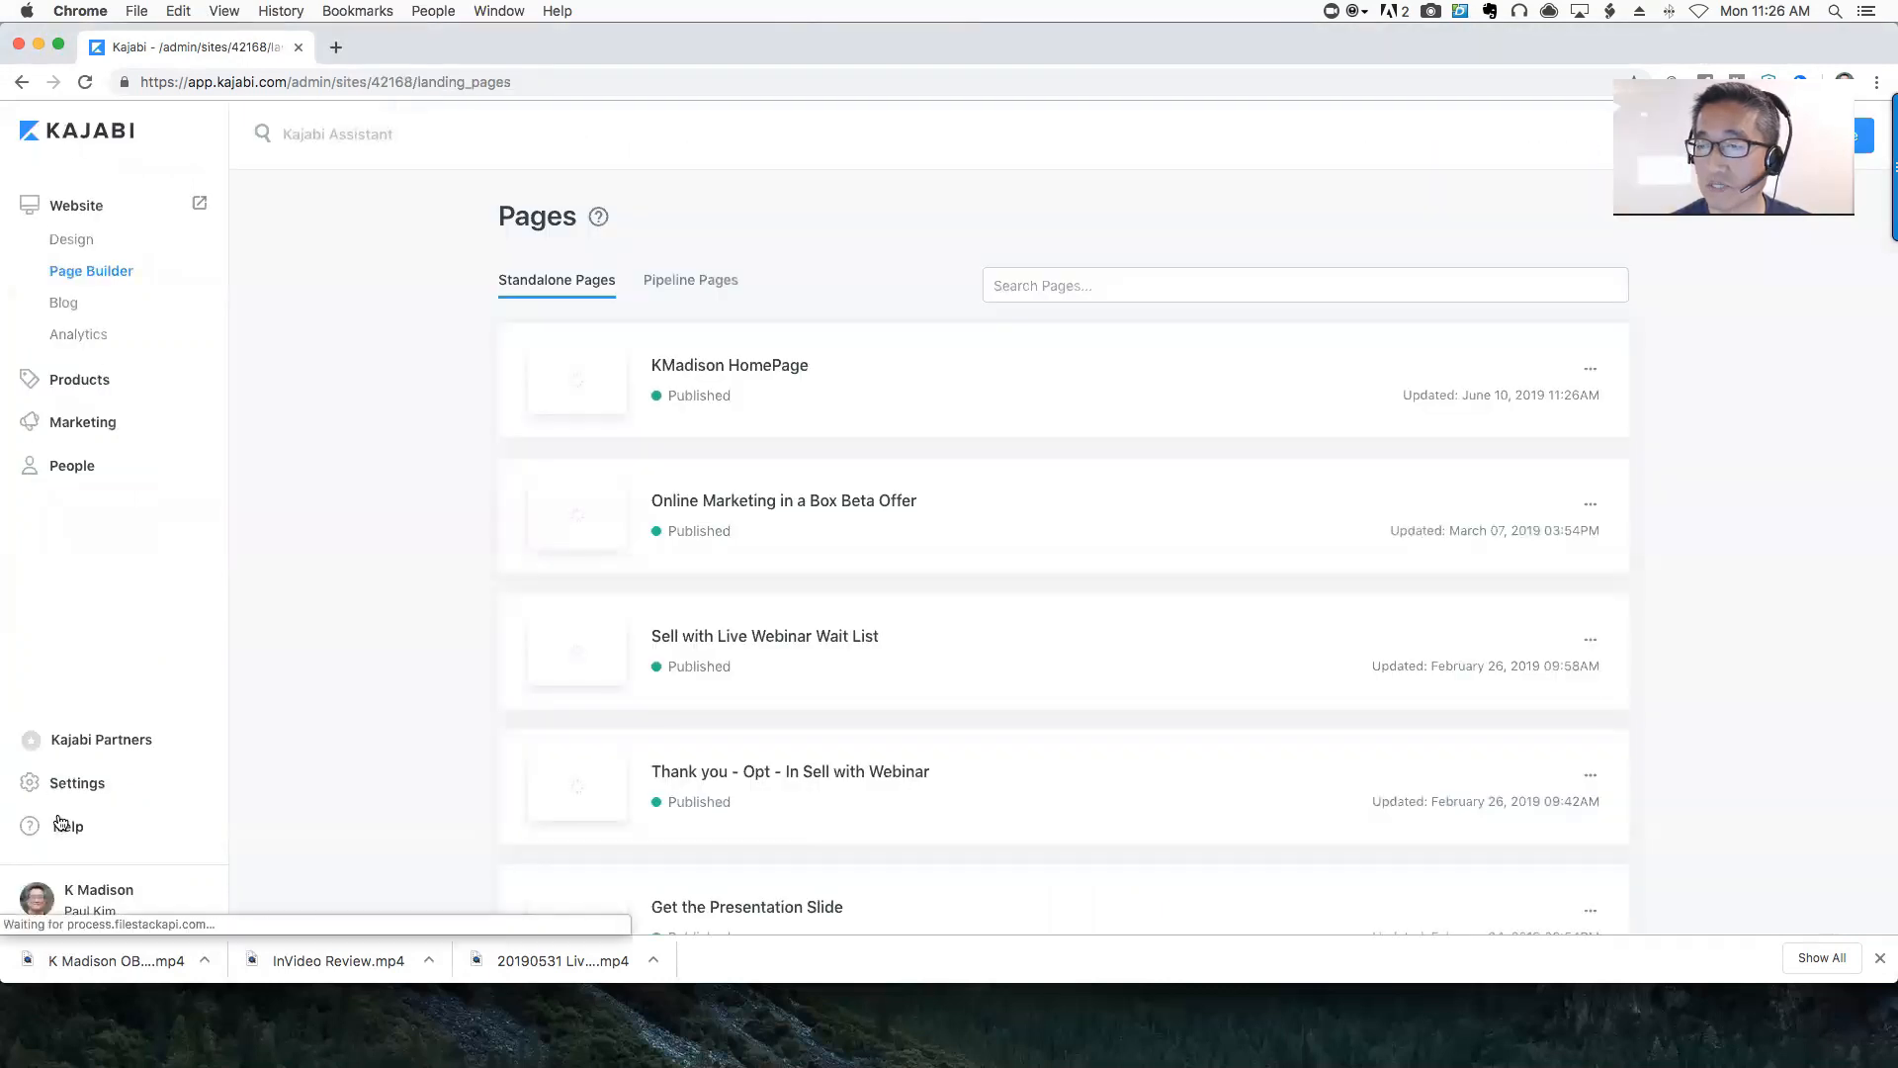
left_click(77, 783)
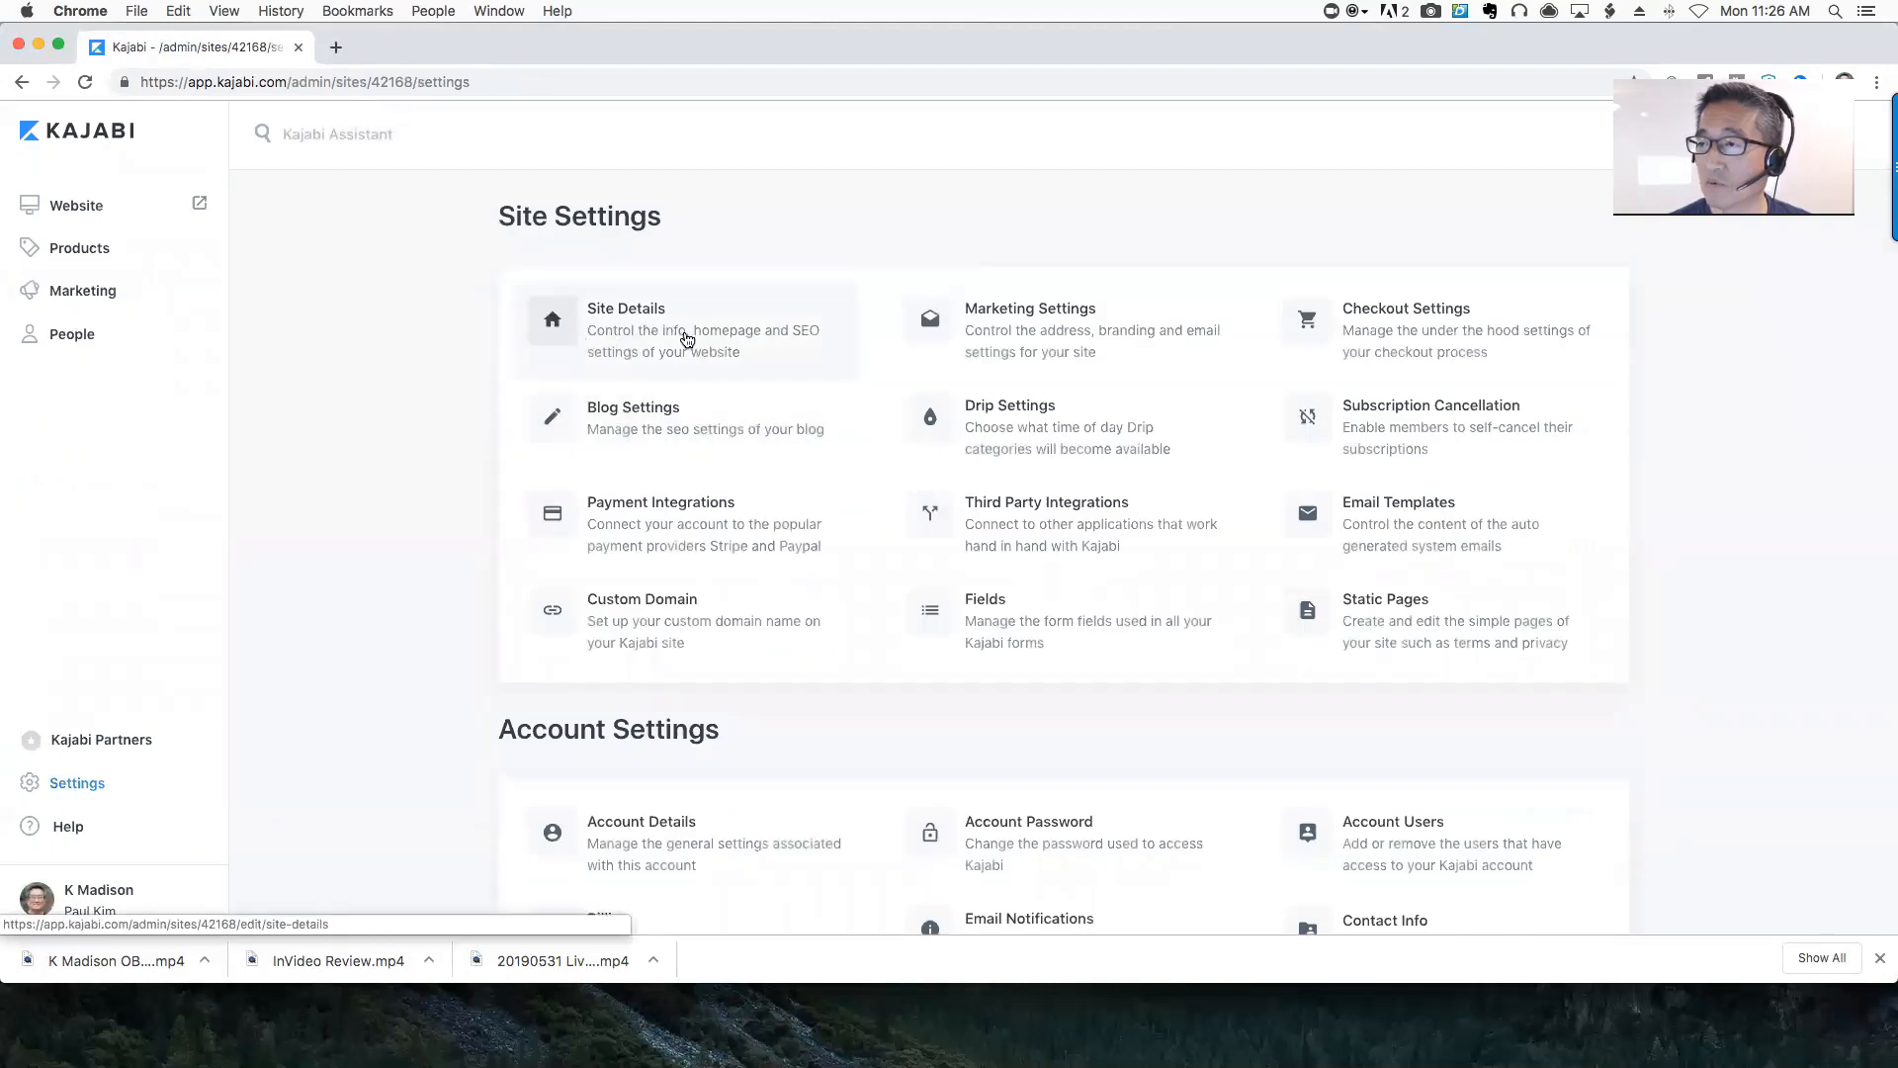
left_click(662, 340)
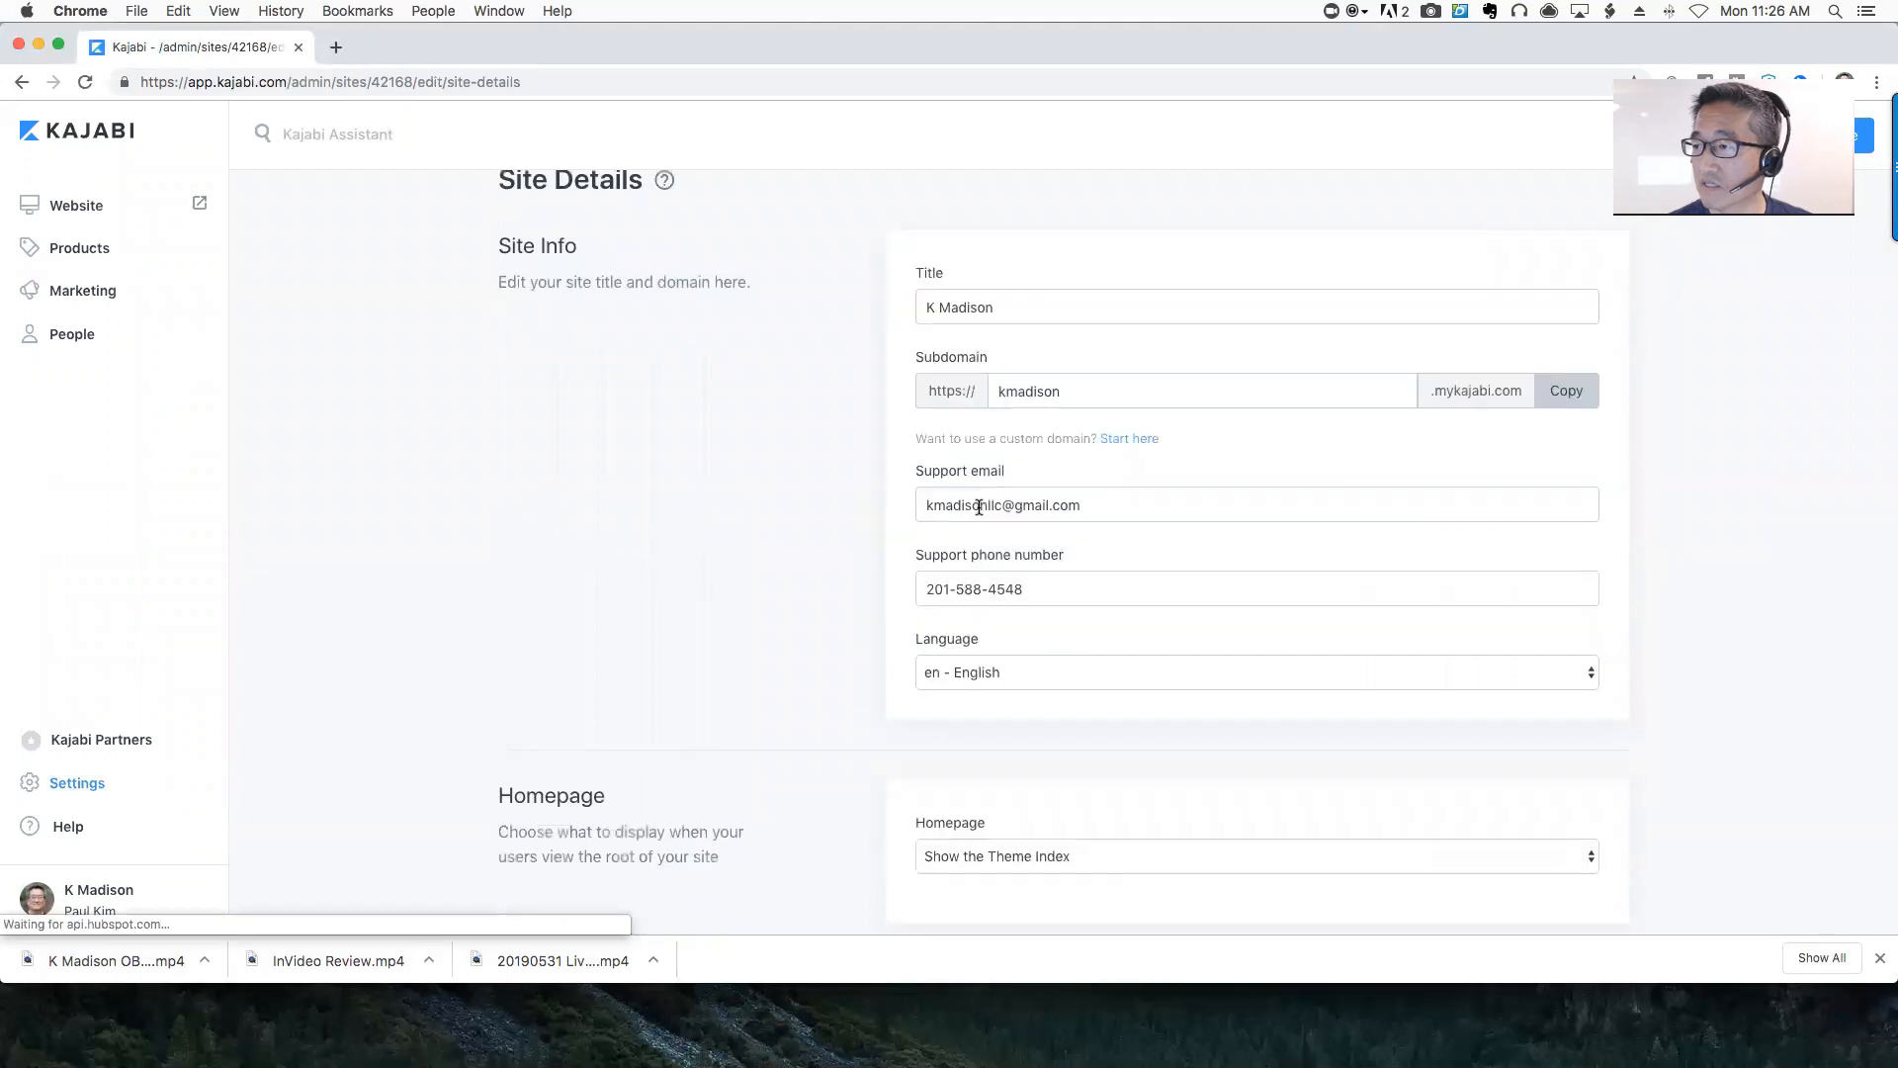
Set the site's homepage to "Show a Landing Page" with KMadison HomePage as the landing page, and save the site details
scroll(699, 648, "down", 5)
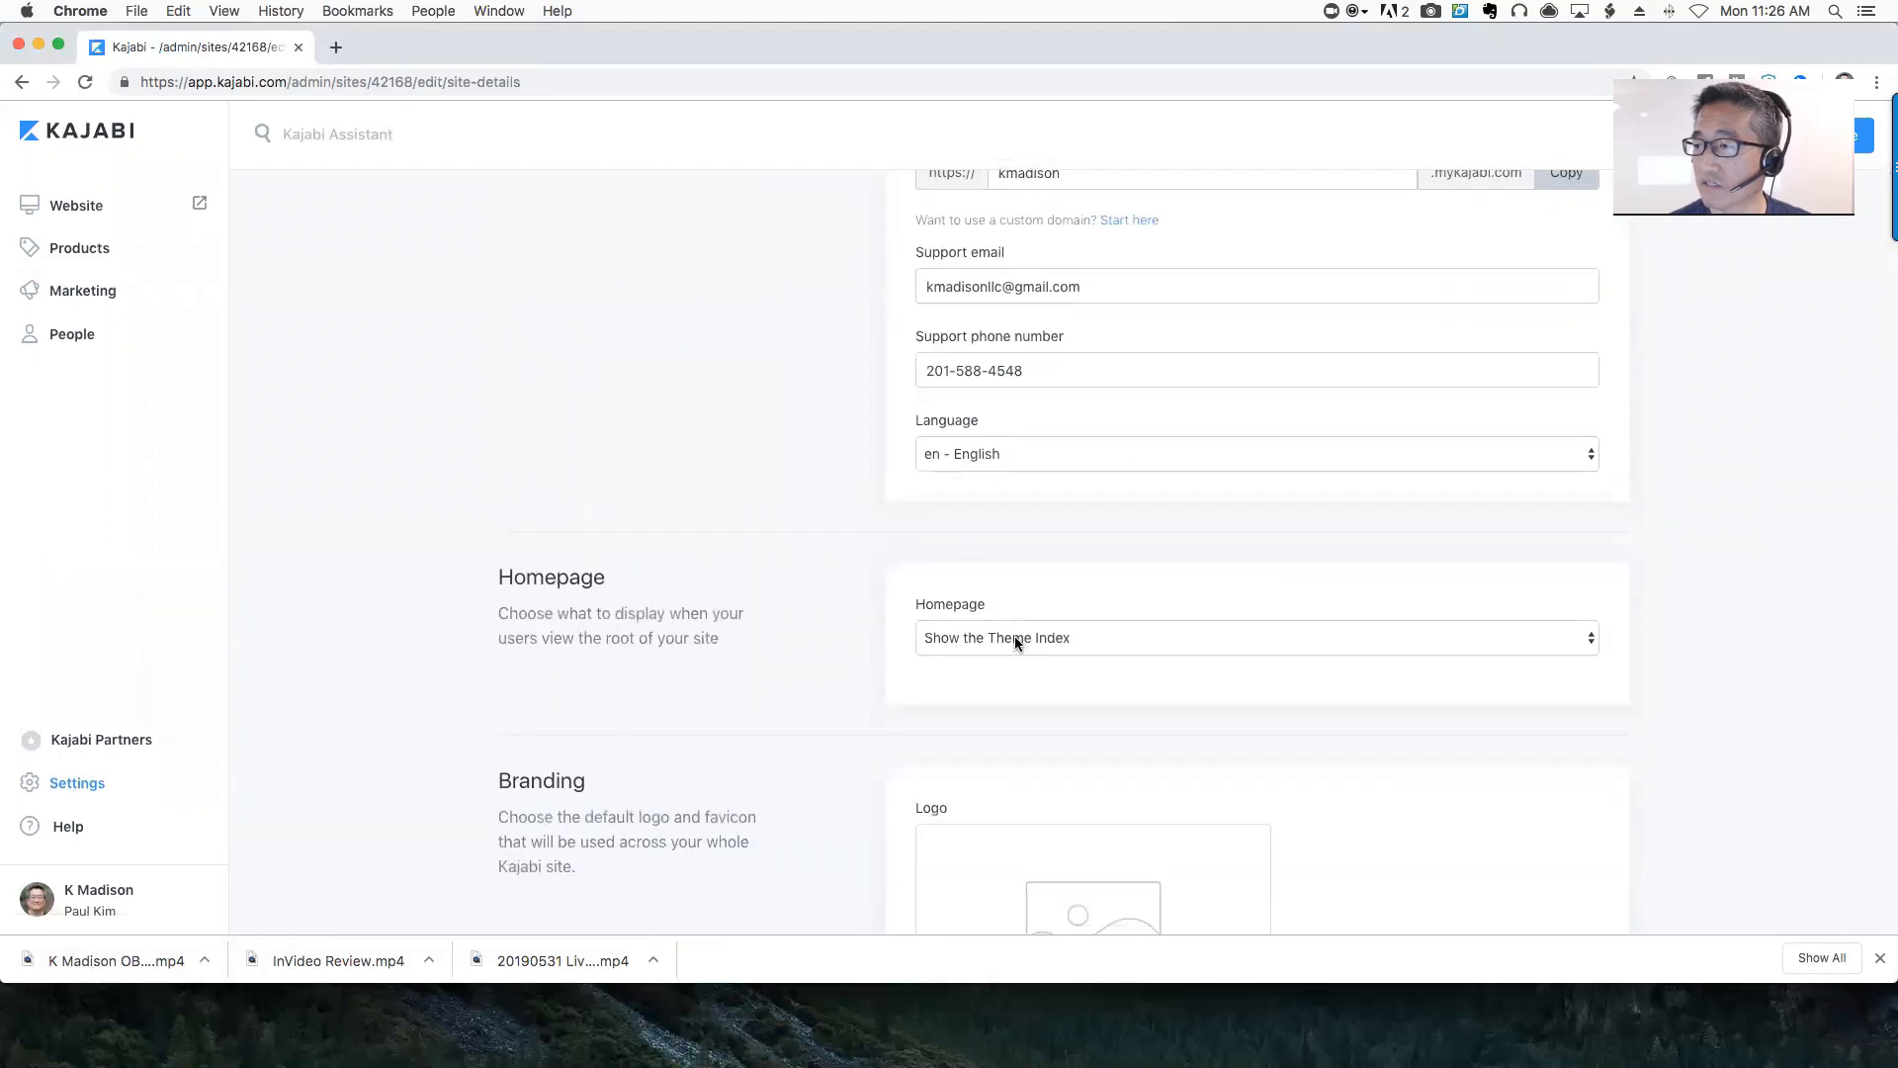
left_click(967, 644)
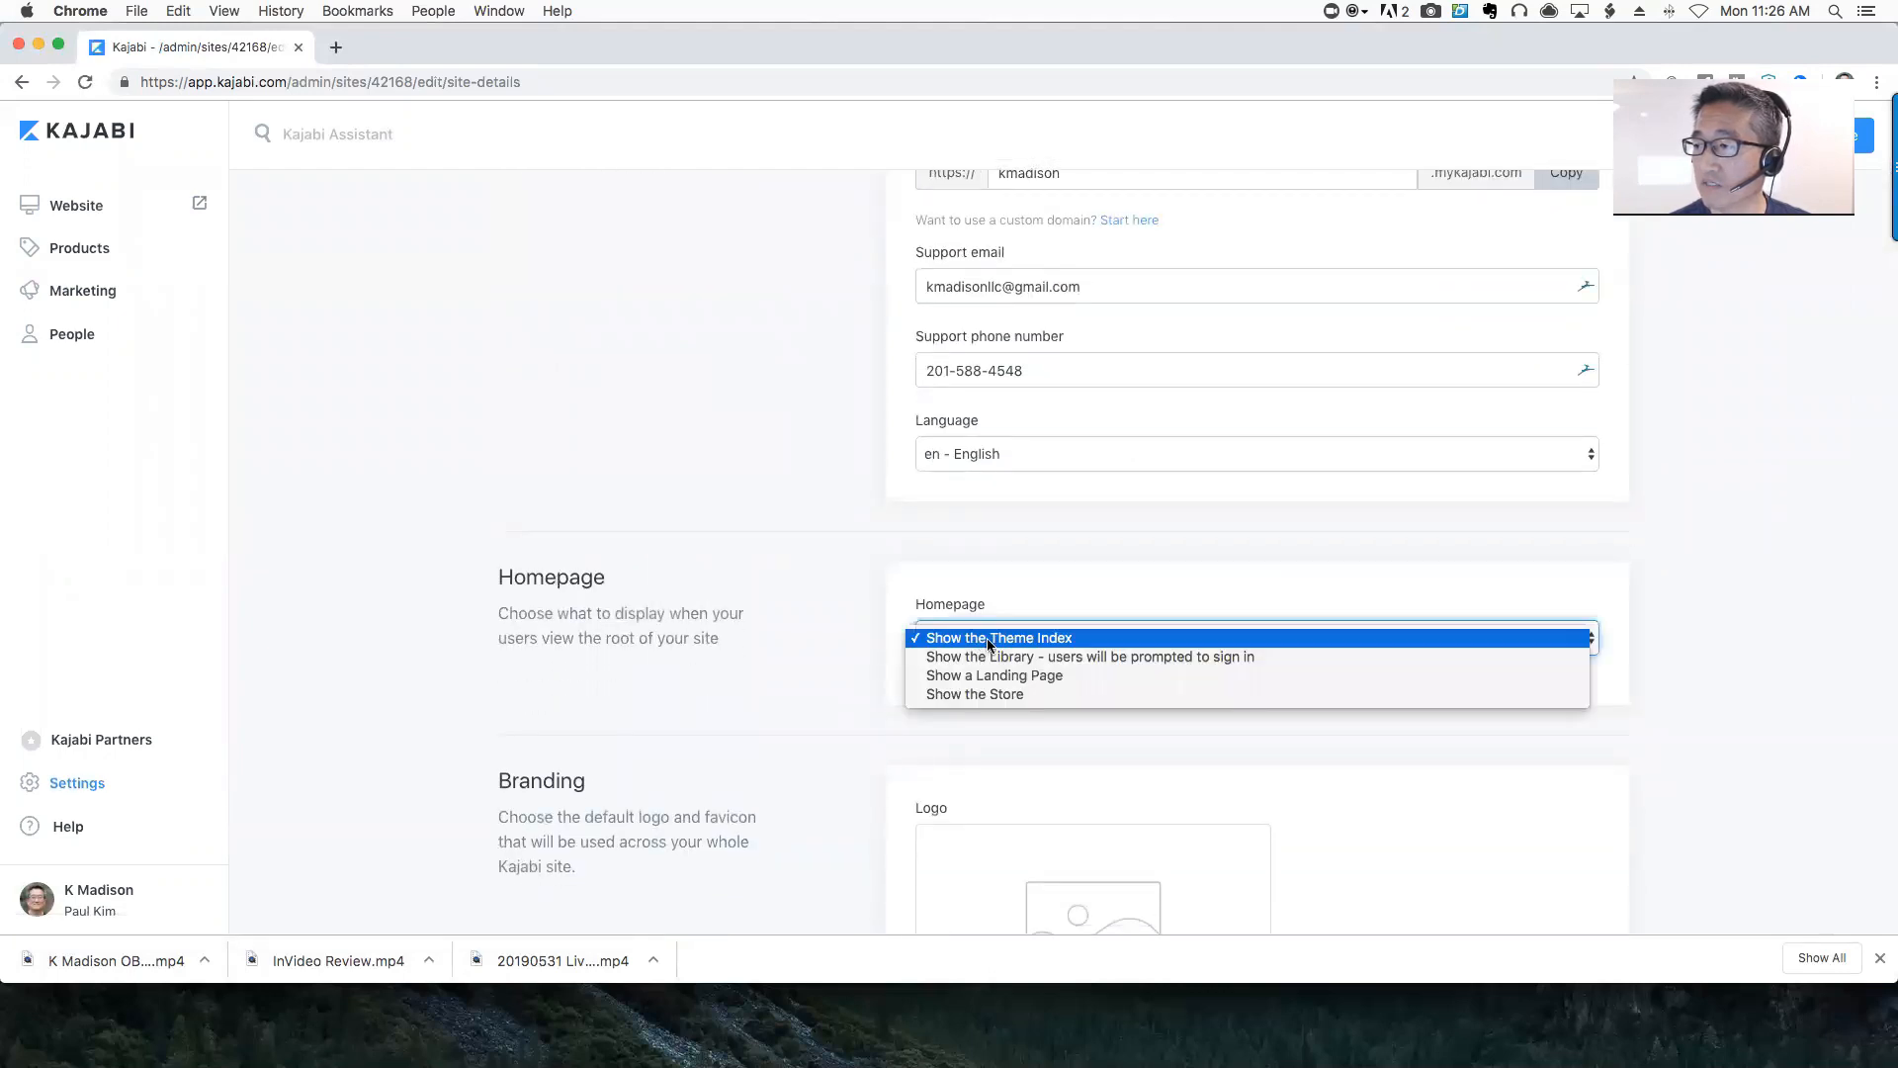
left_click(982, 678)
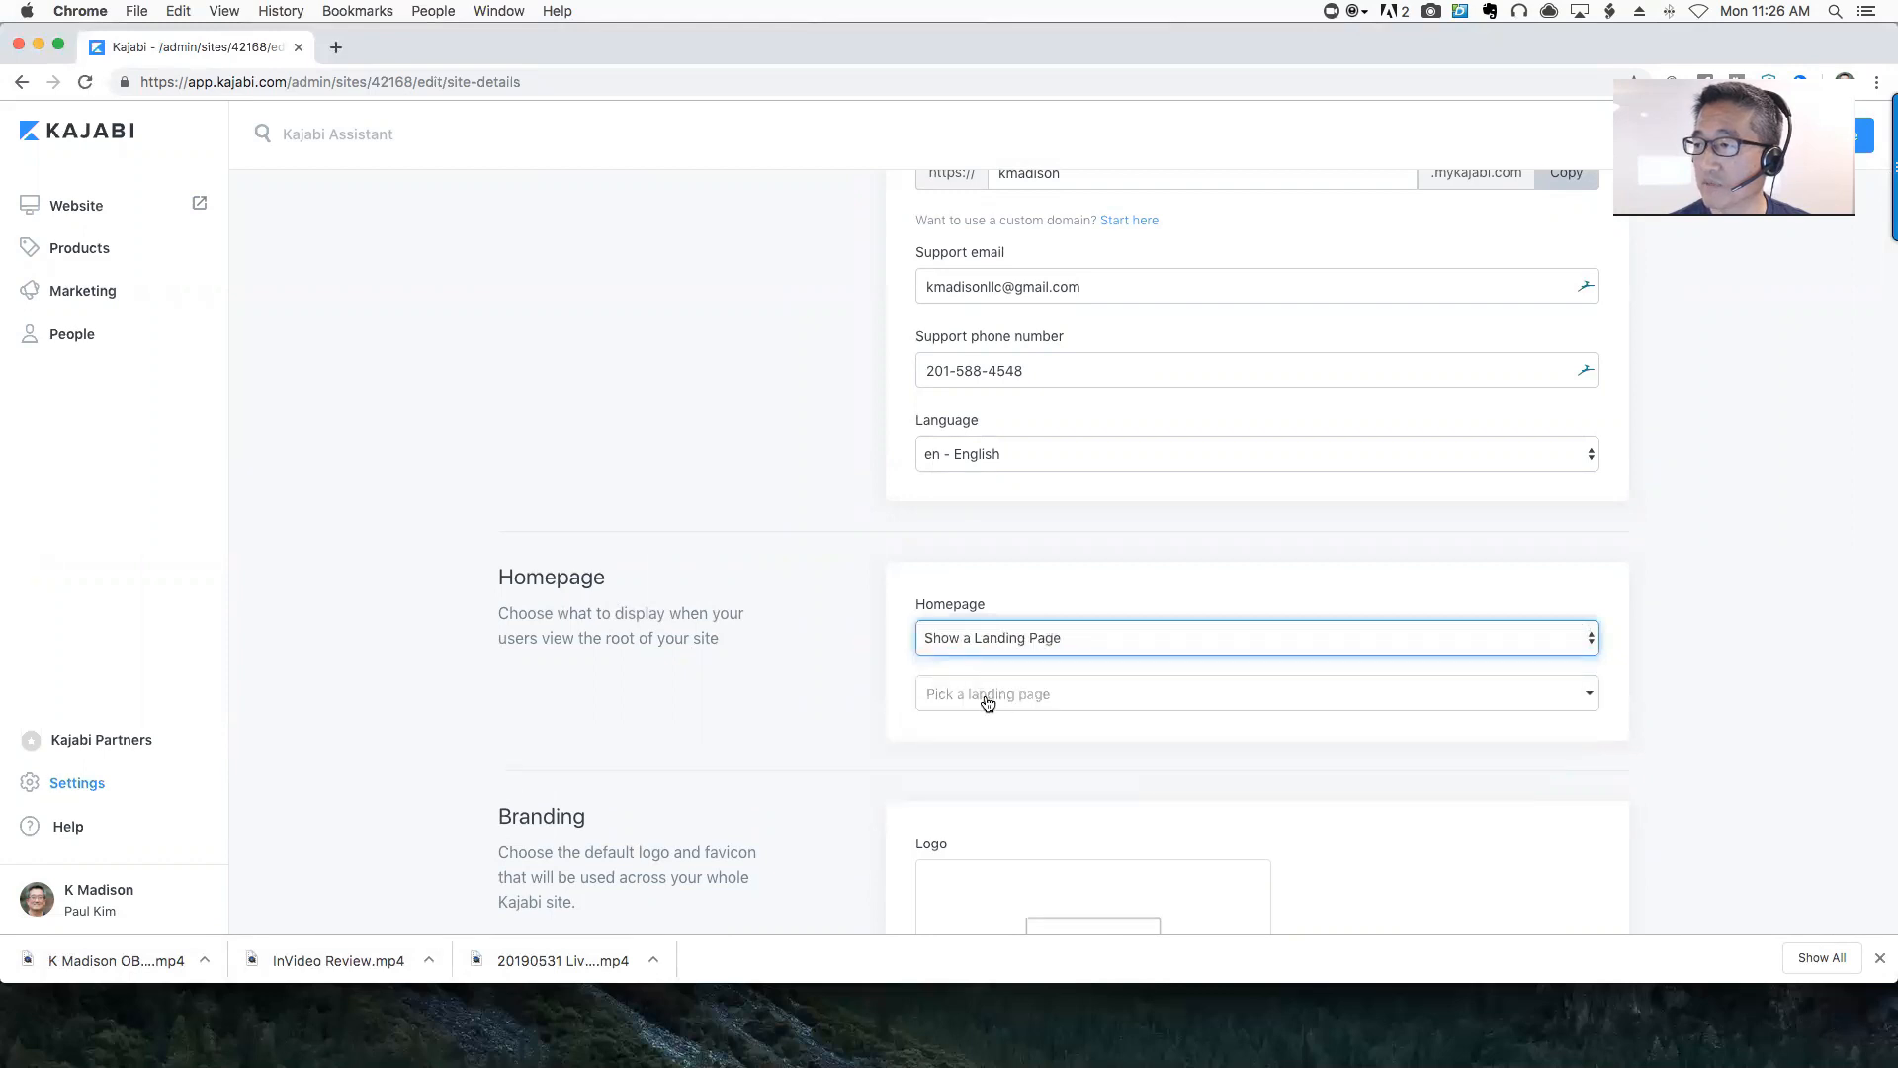
left_click(987, 697)
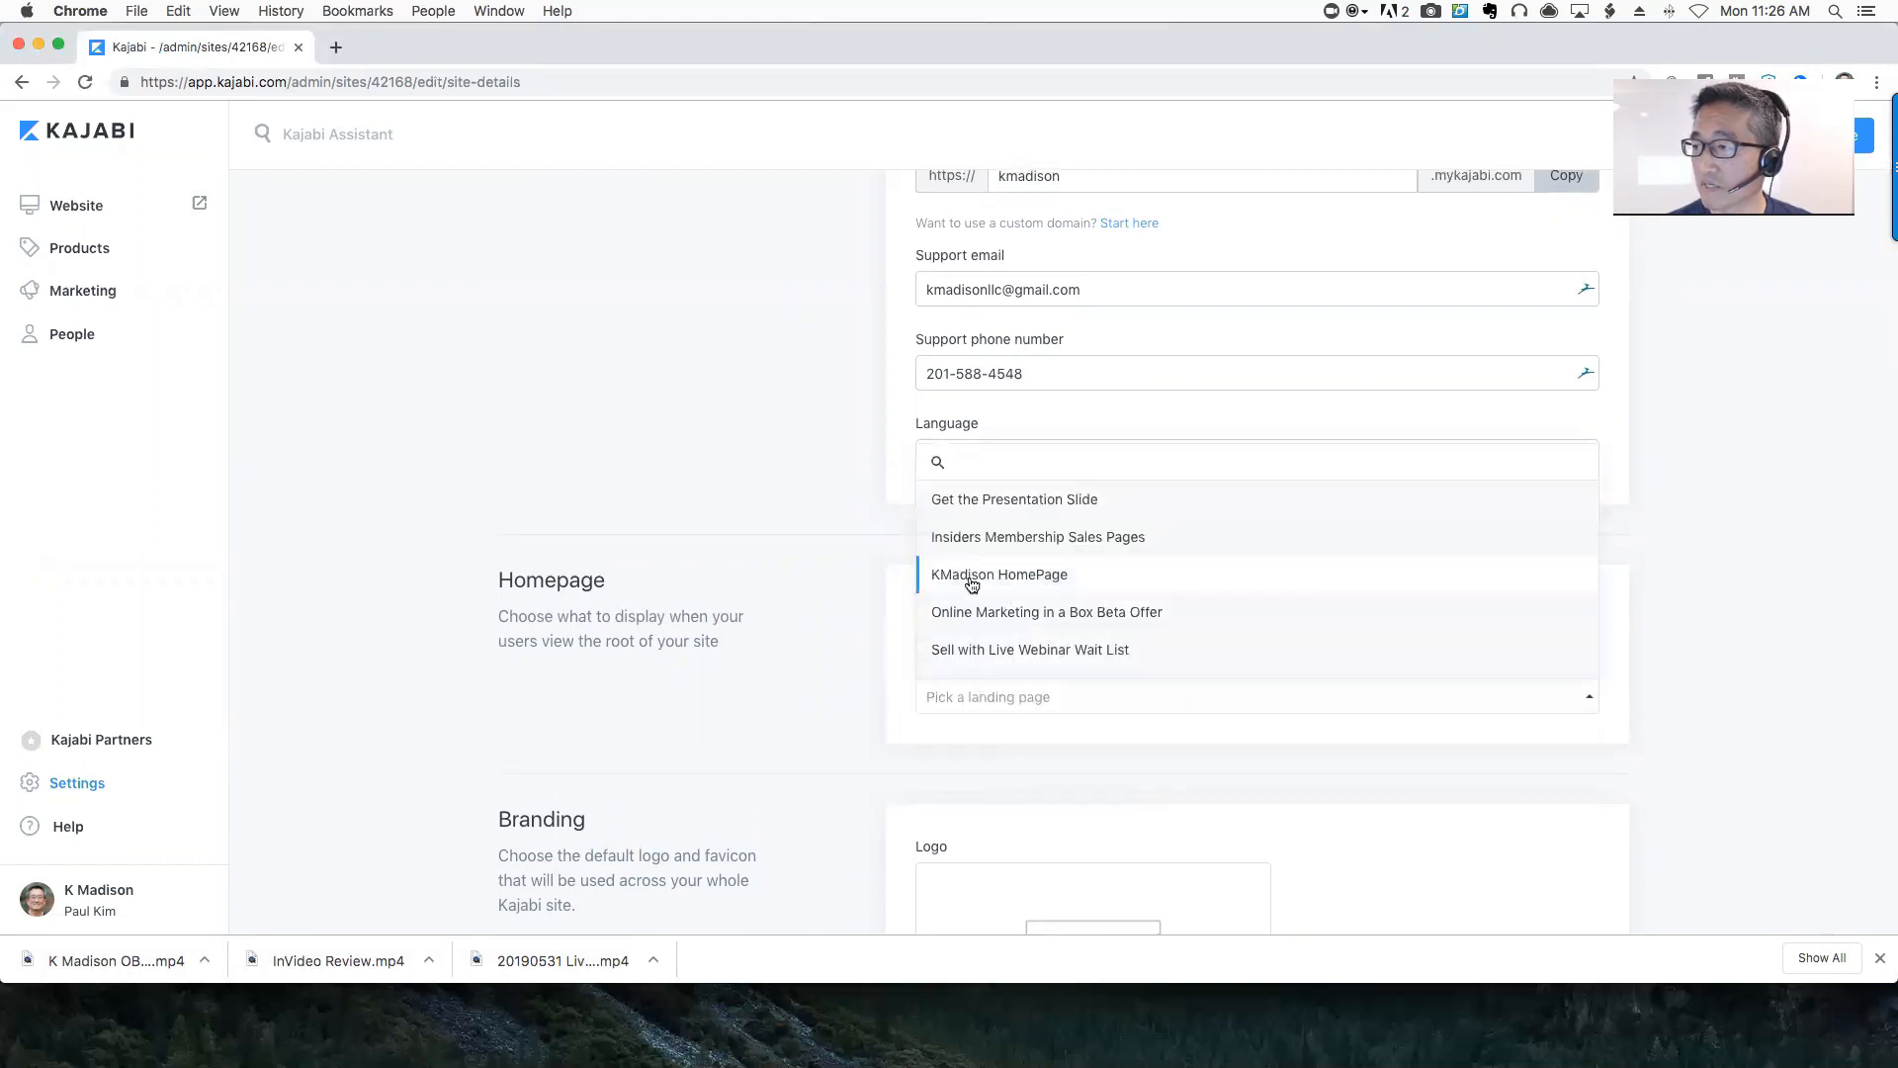
left_click(972, 583)
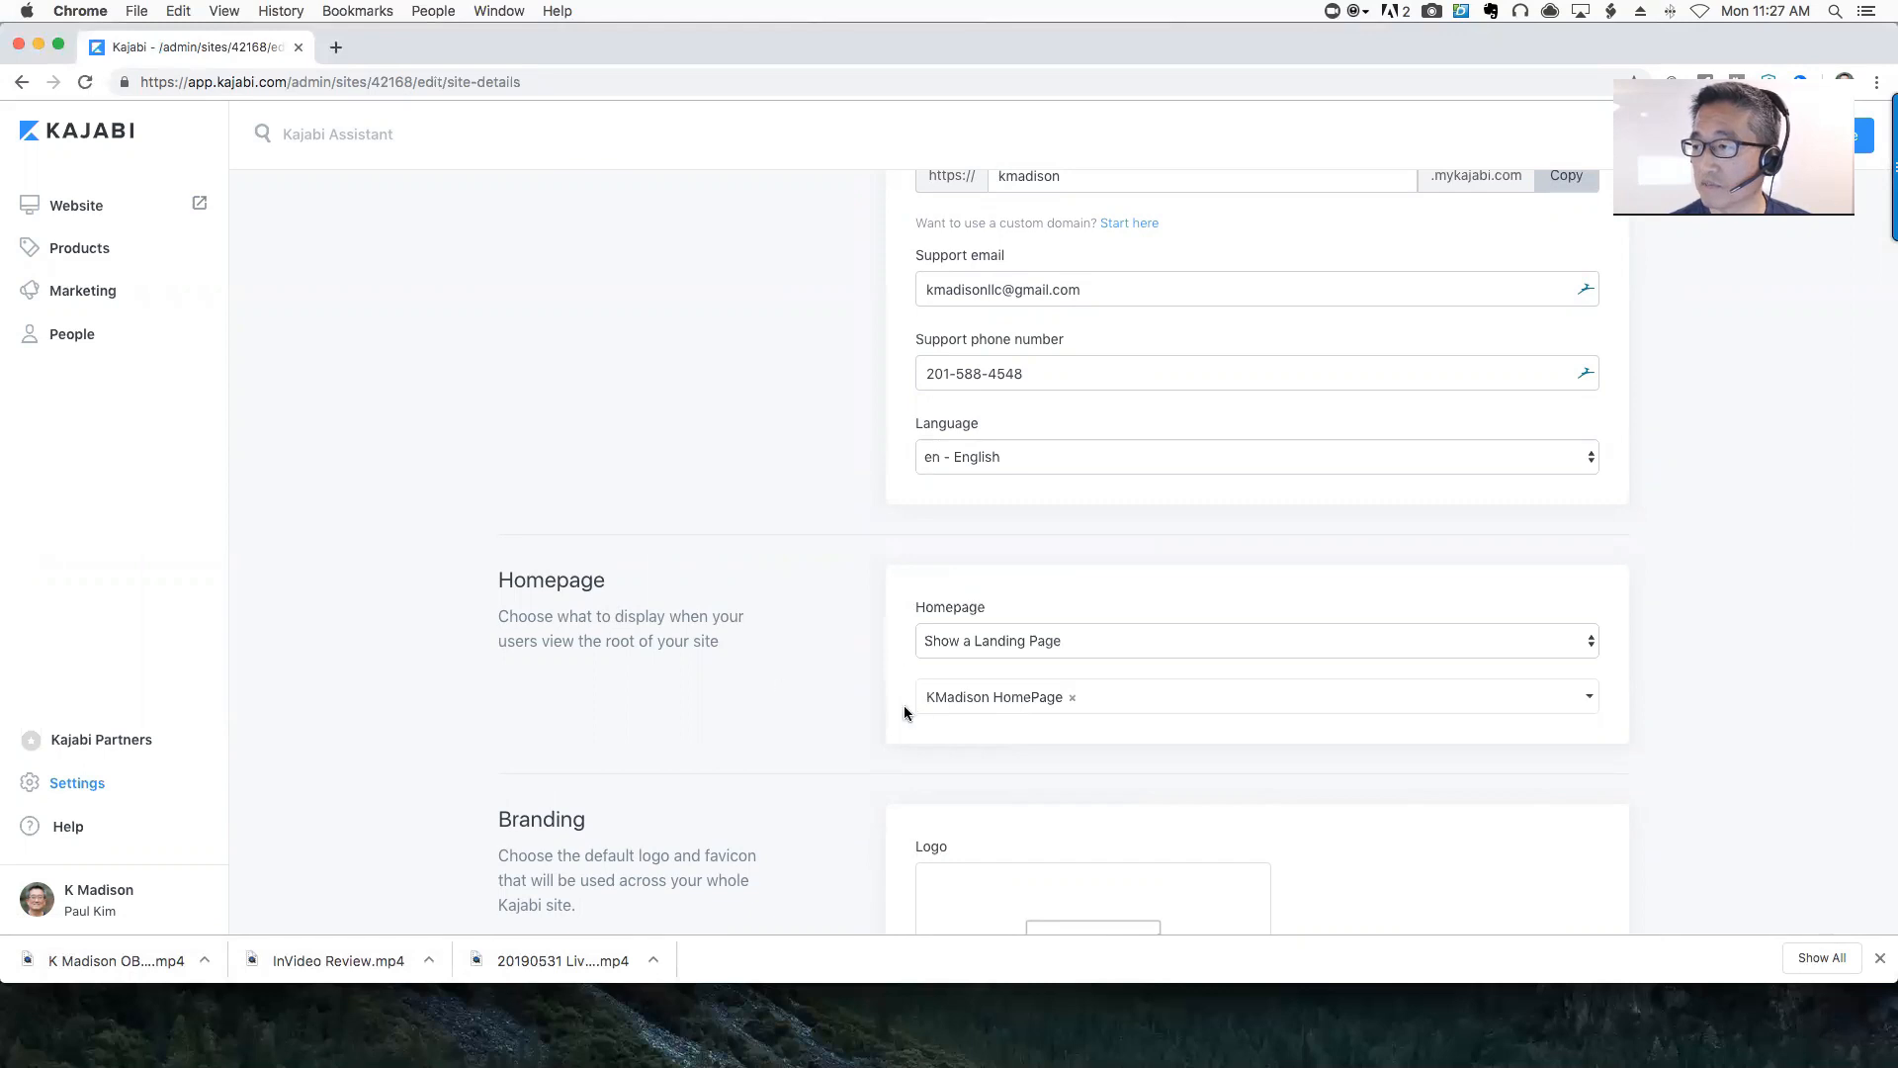
scroll(909, 710, "down", 2)
scroll(918, 718, "down", 8)
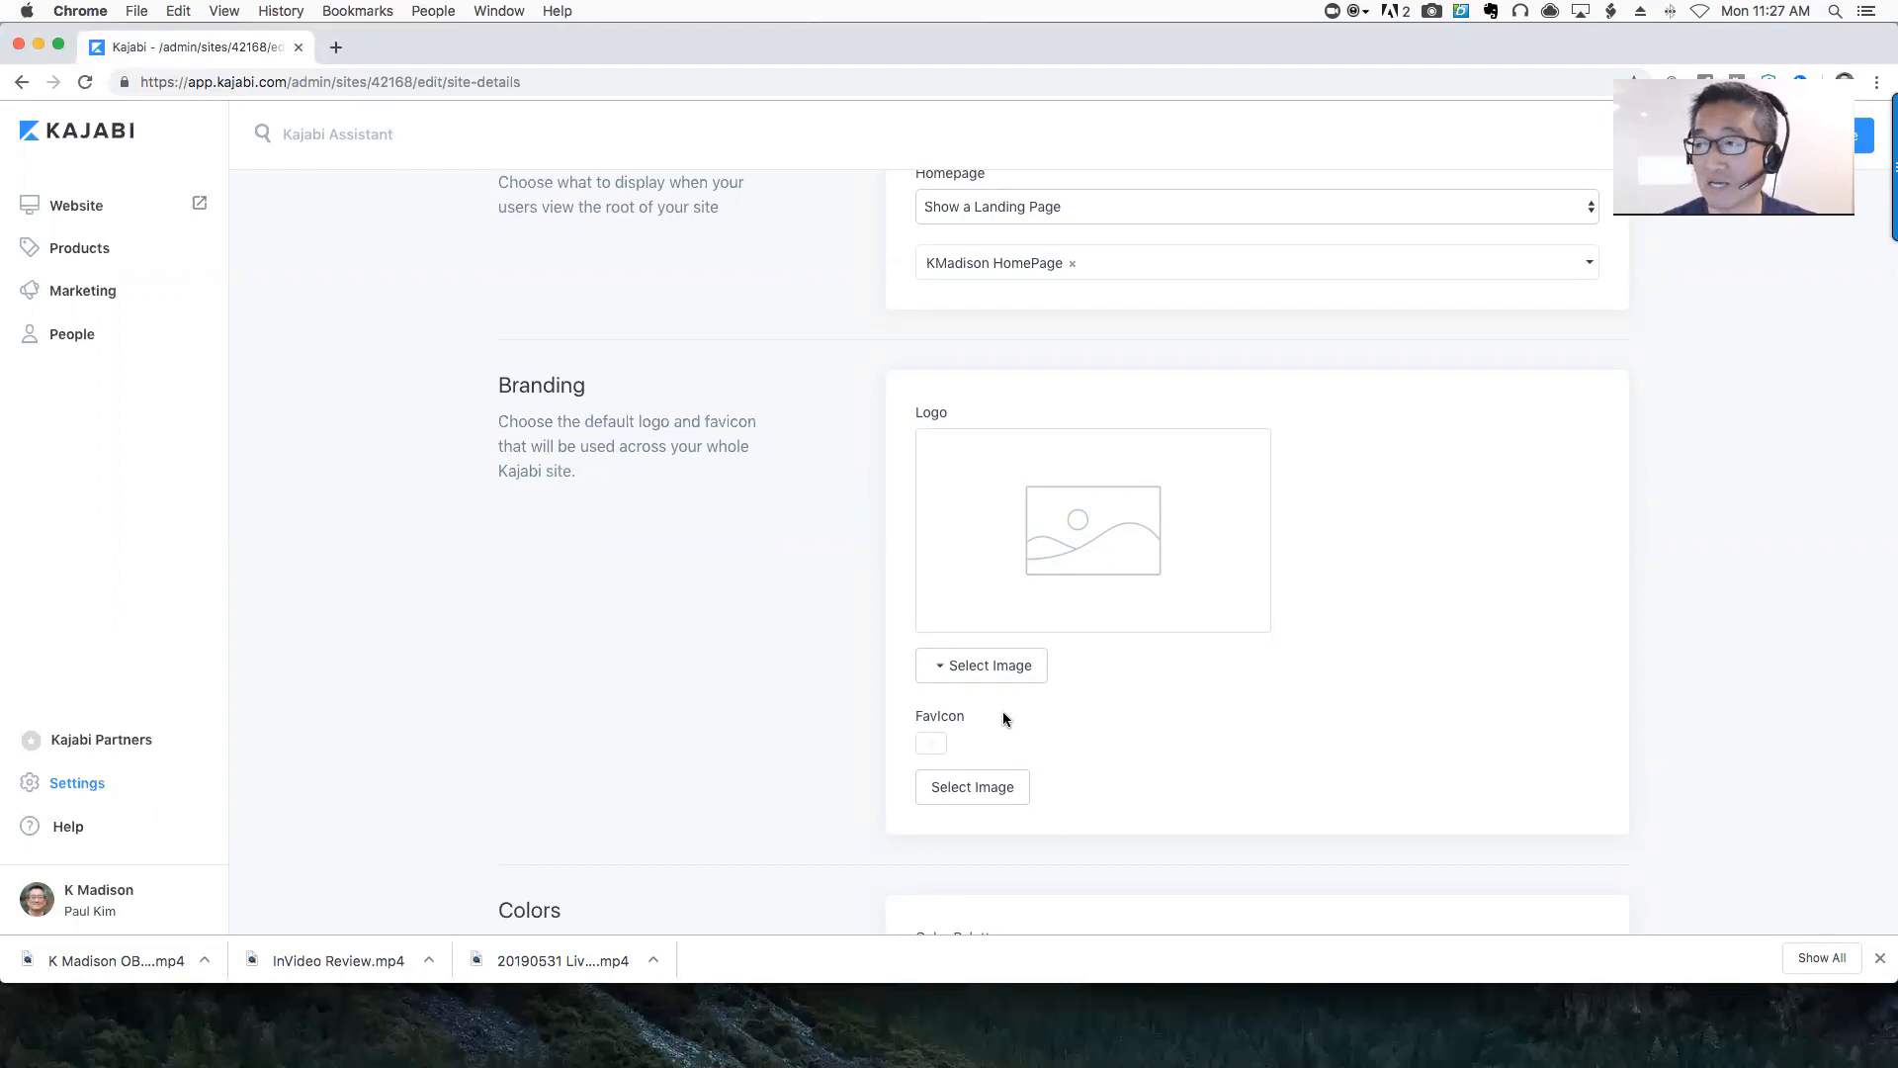
scroll(1002, 710, "down", 6)
scroll(1002, 709, "down", 8)
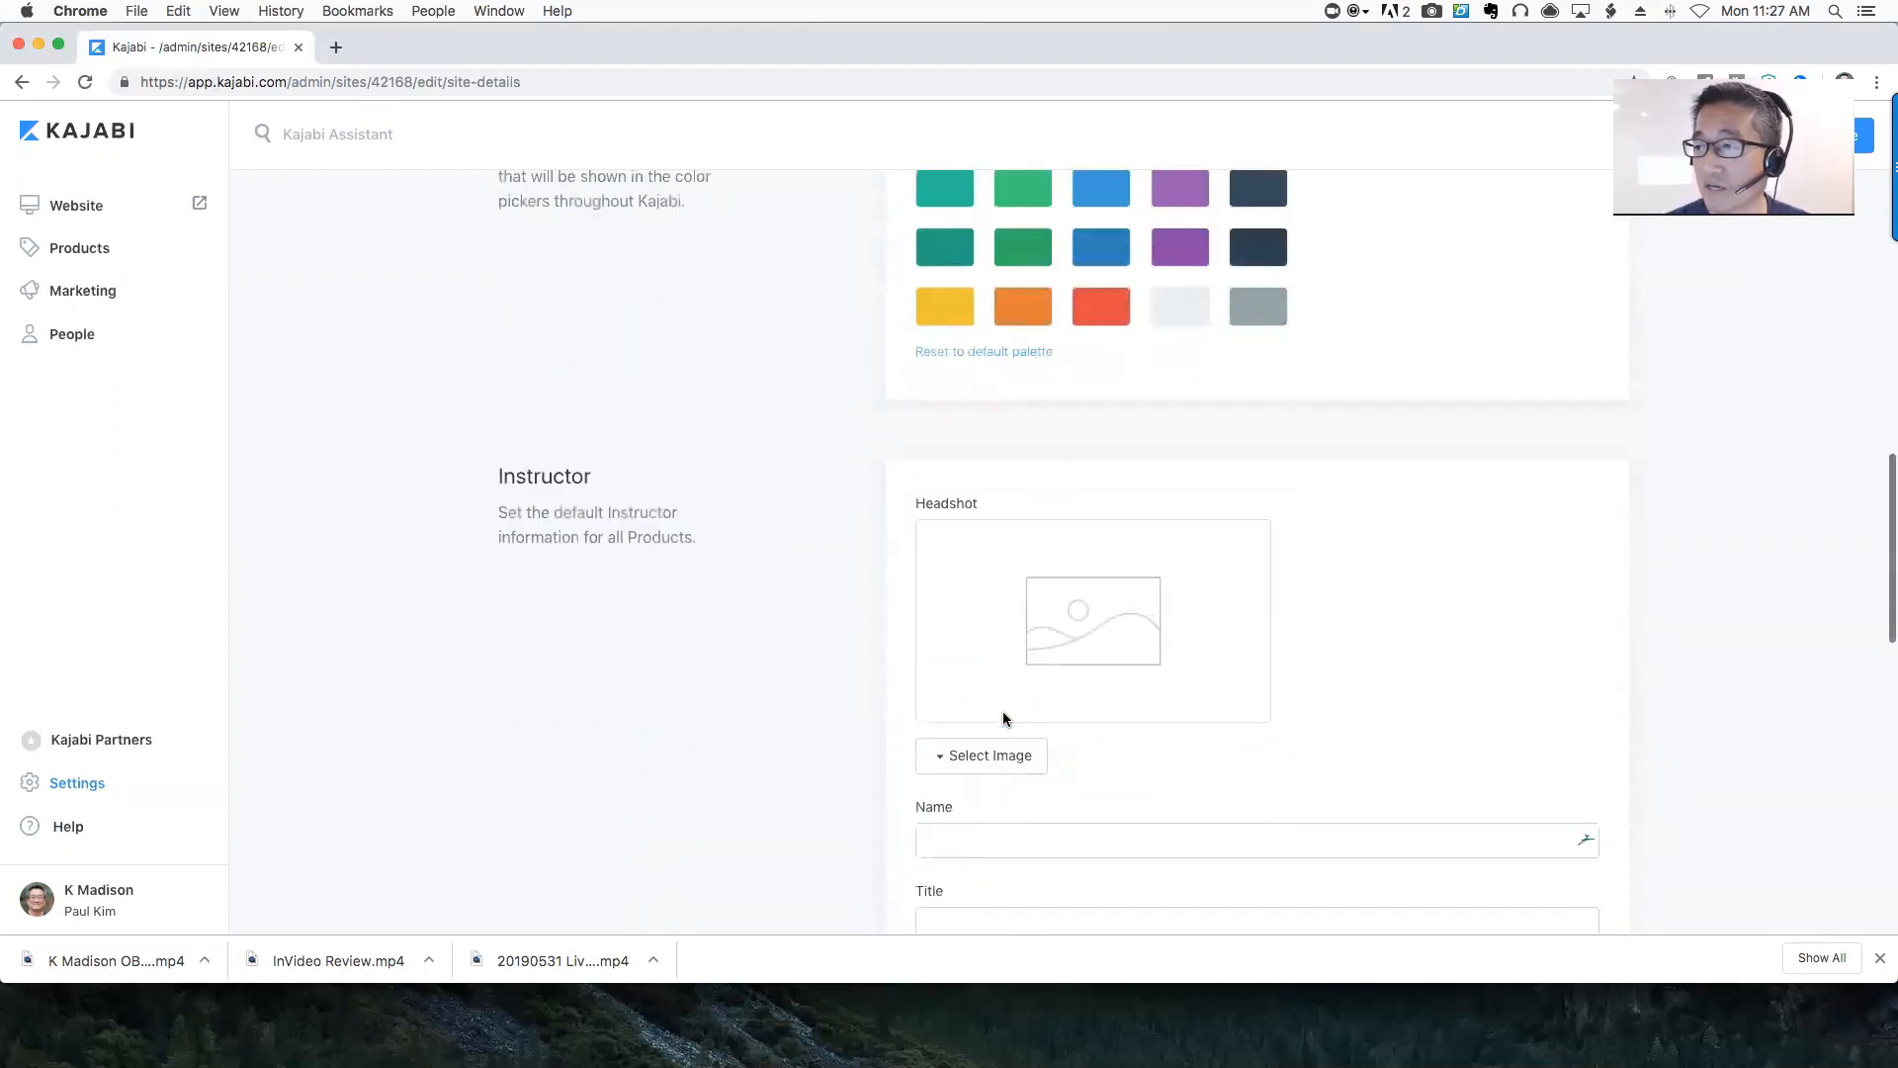
scroll(737, 741, "down", 6)
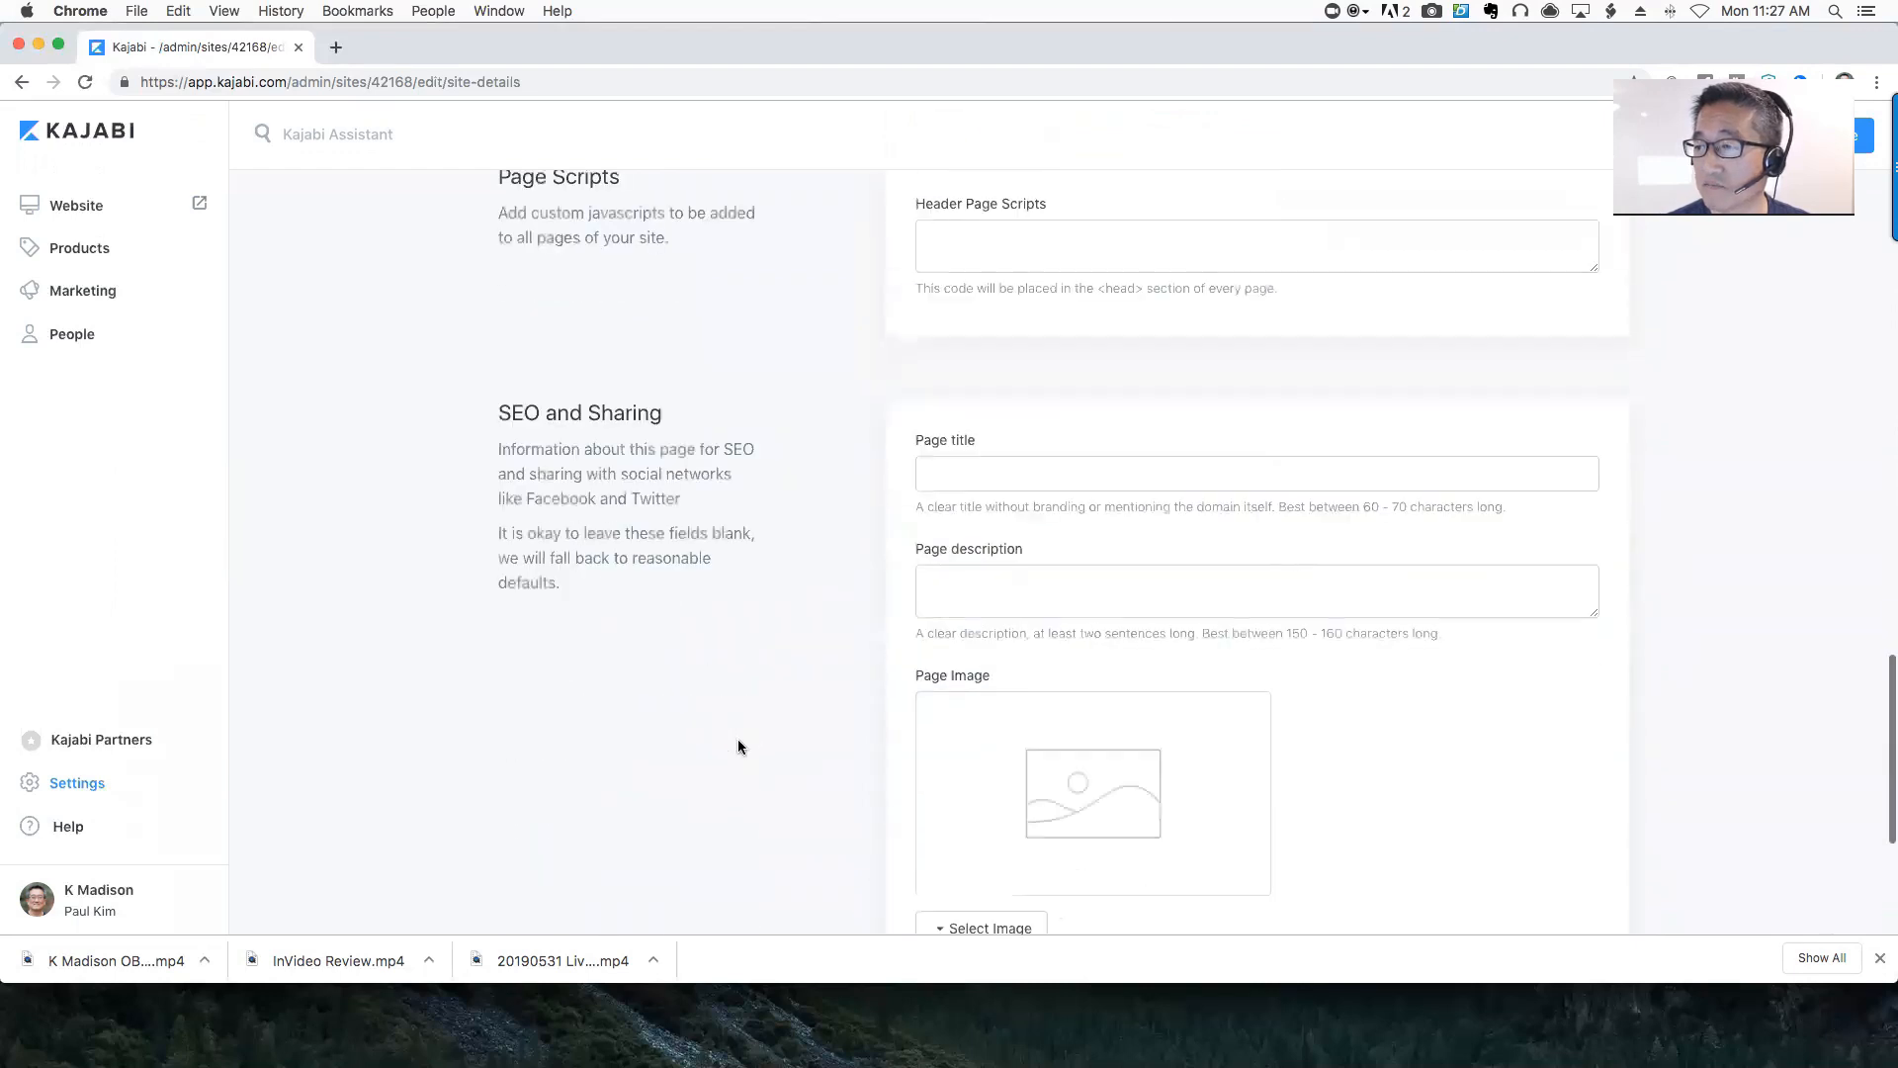
scroll(738, 747, "down", 1)
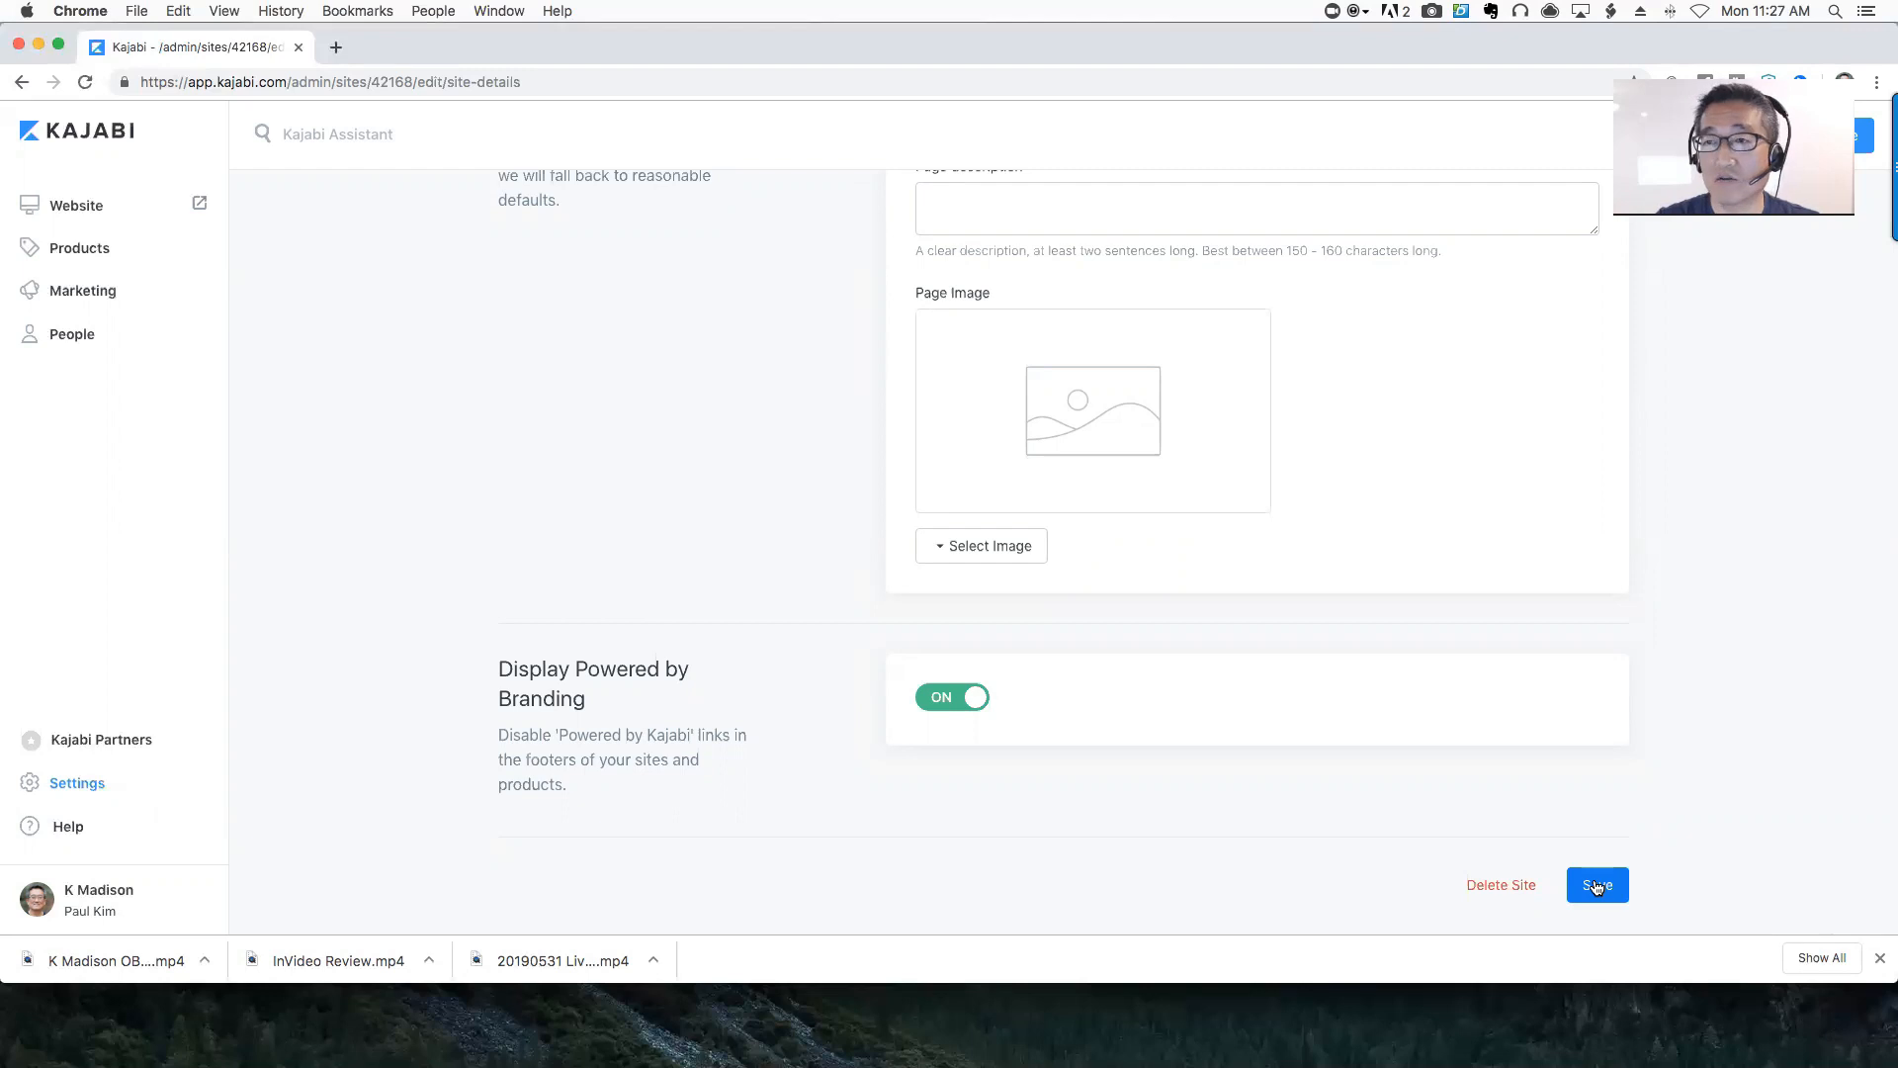
left_click(1598, 888)
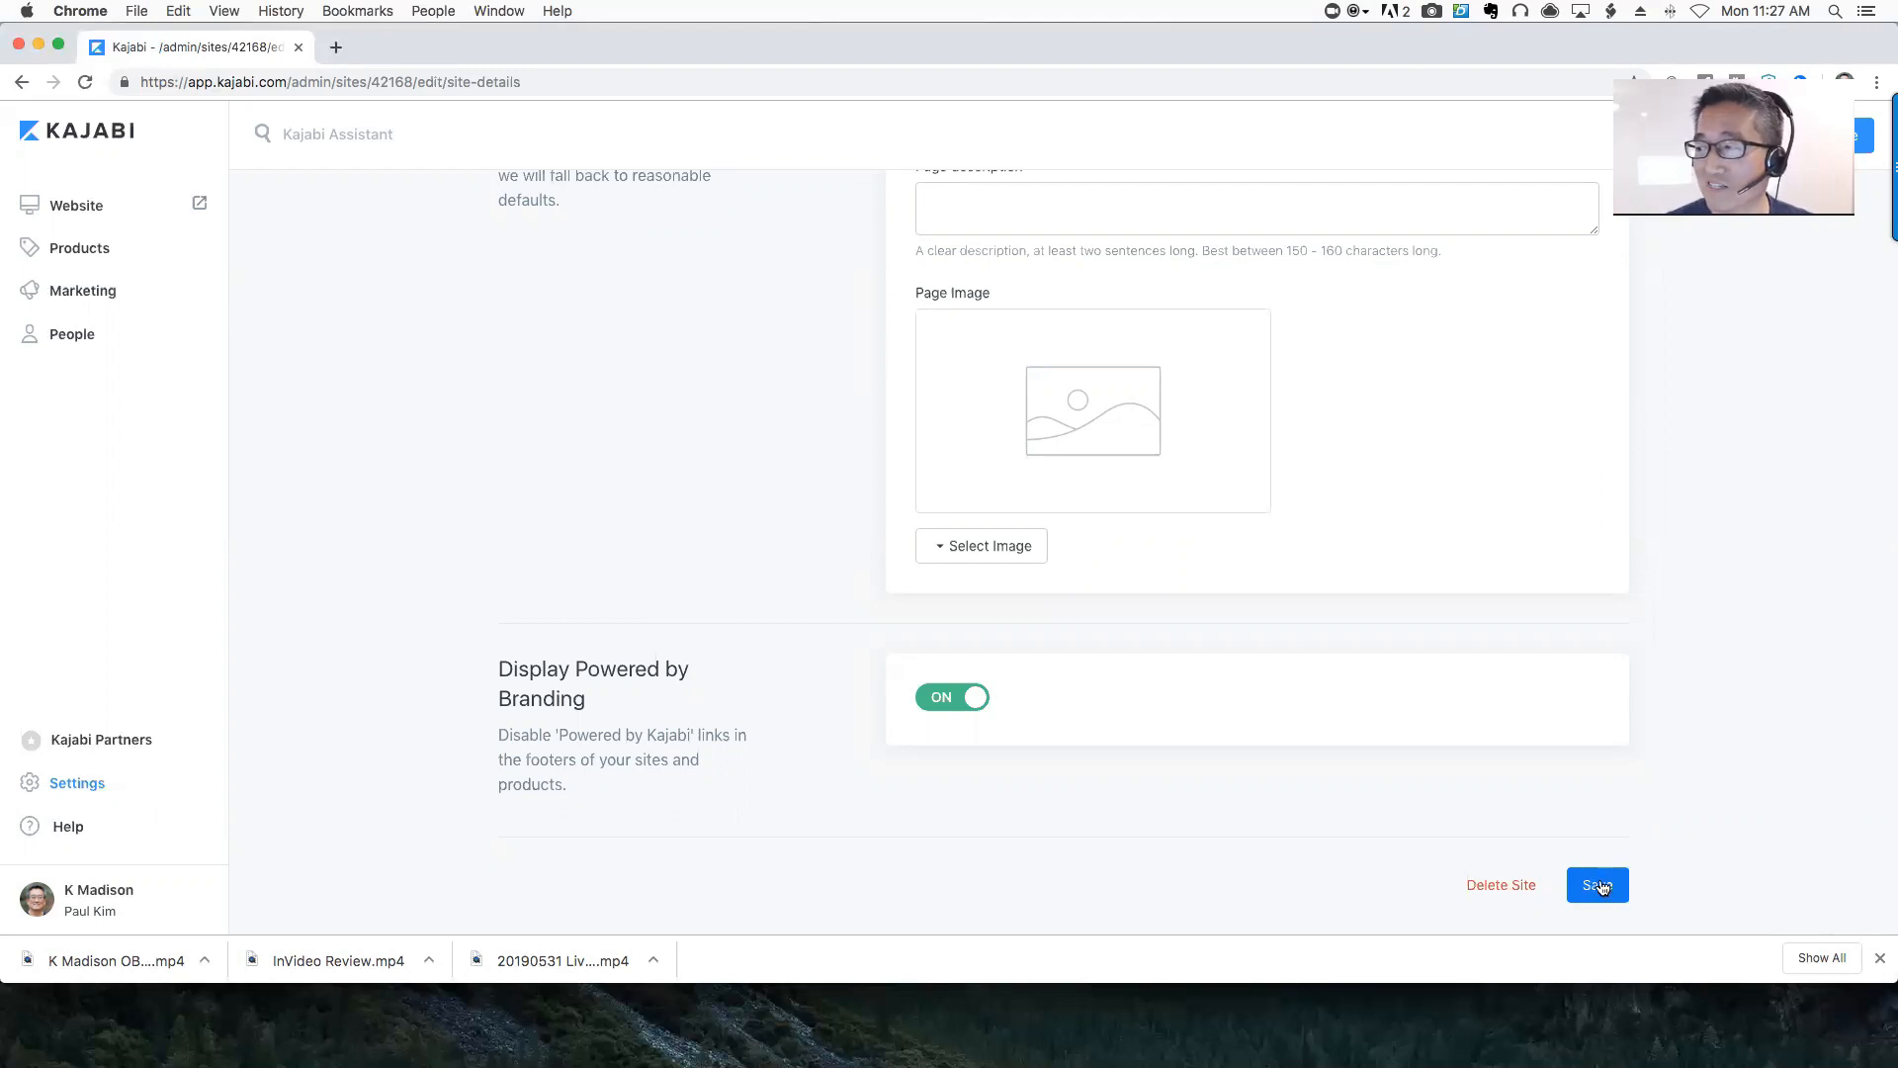
left_click(1596, 888)
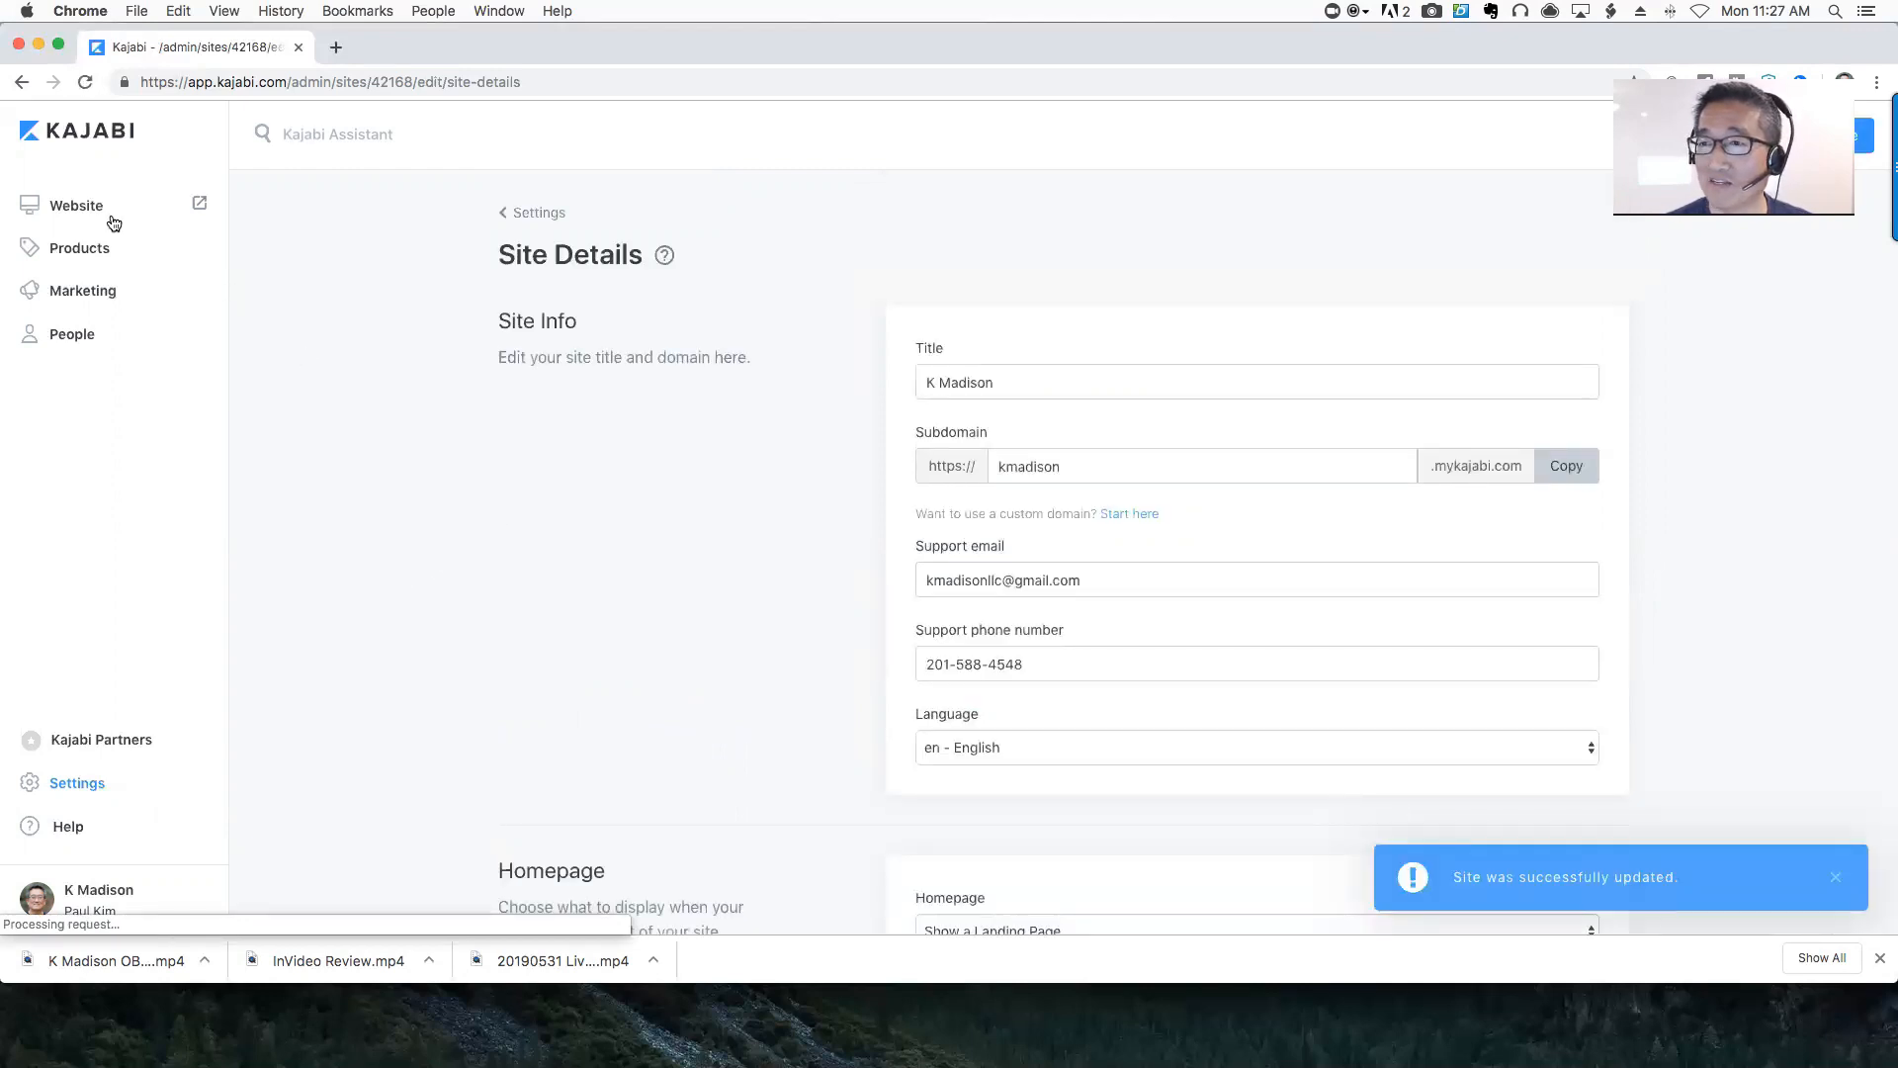
Return to the page builder's standalone pages and open KMadison HomePage for customizing
left_click(77, 205)
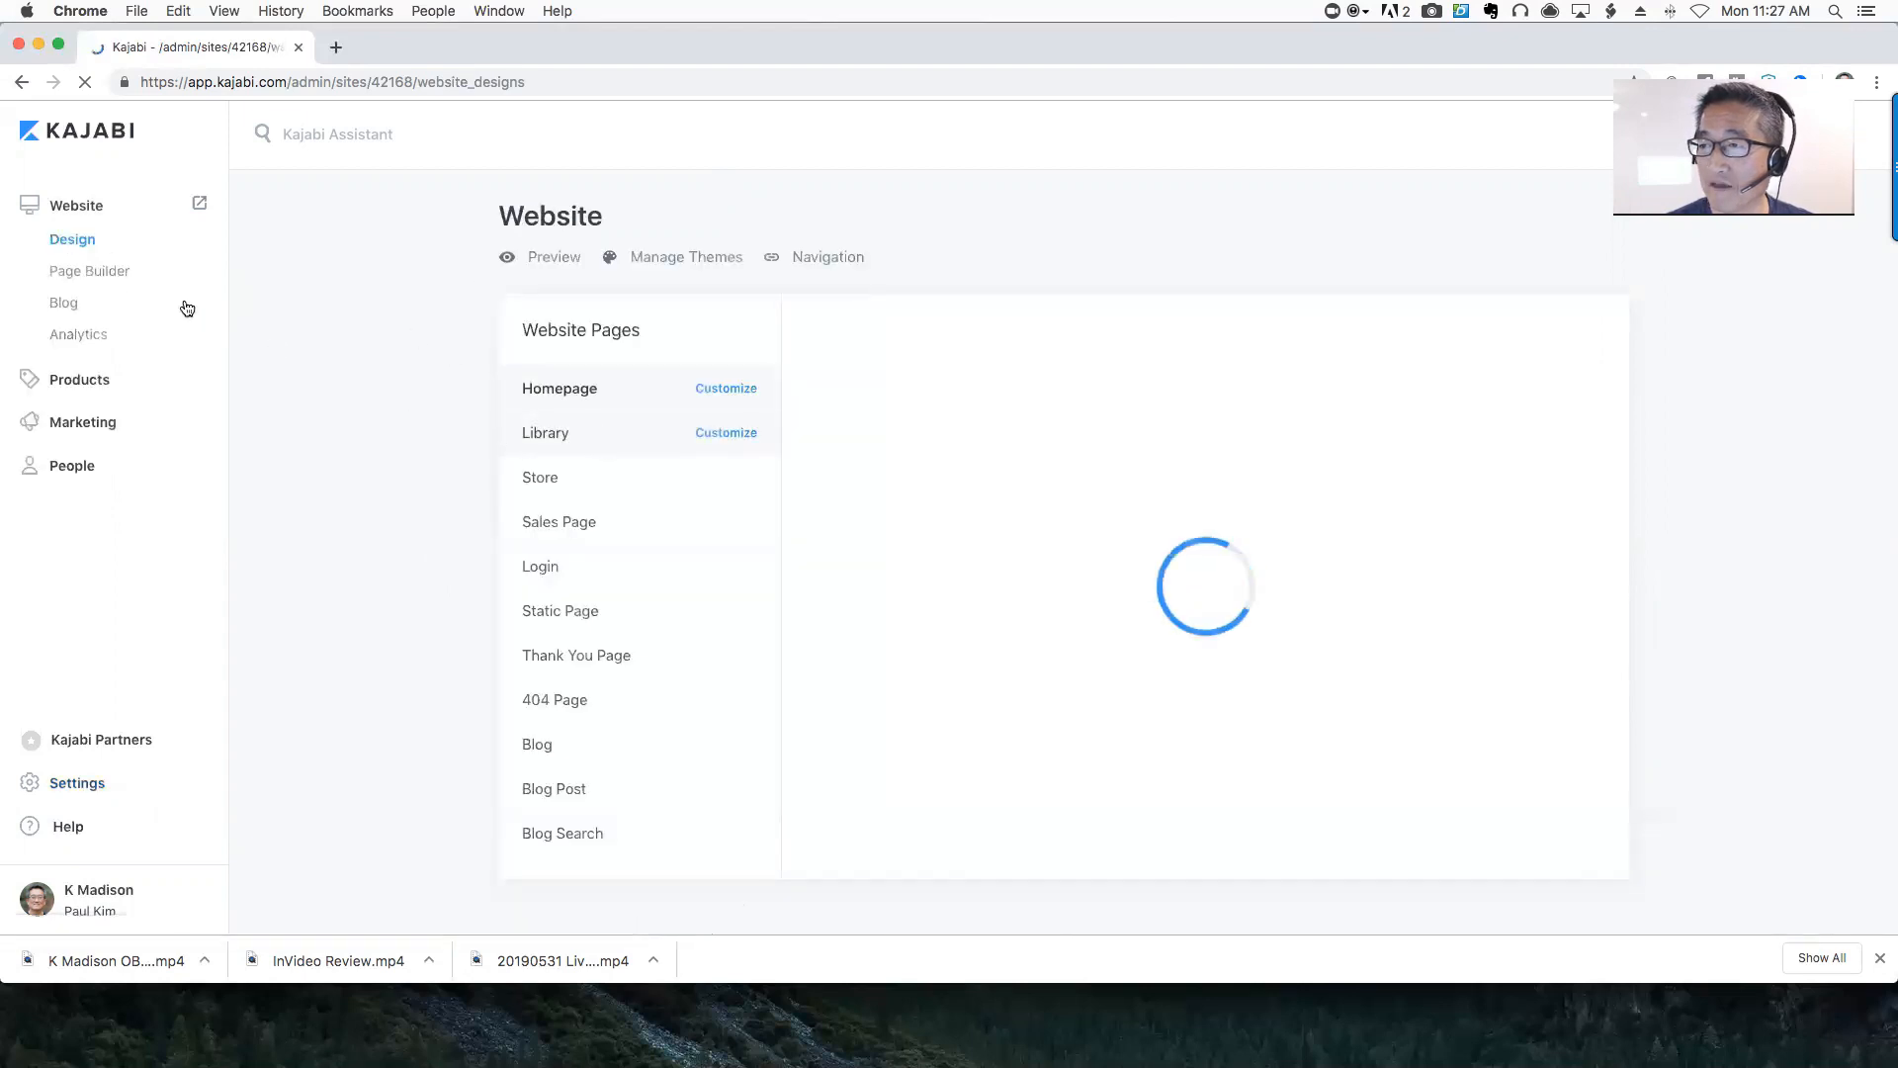
left_click(72, 273)
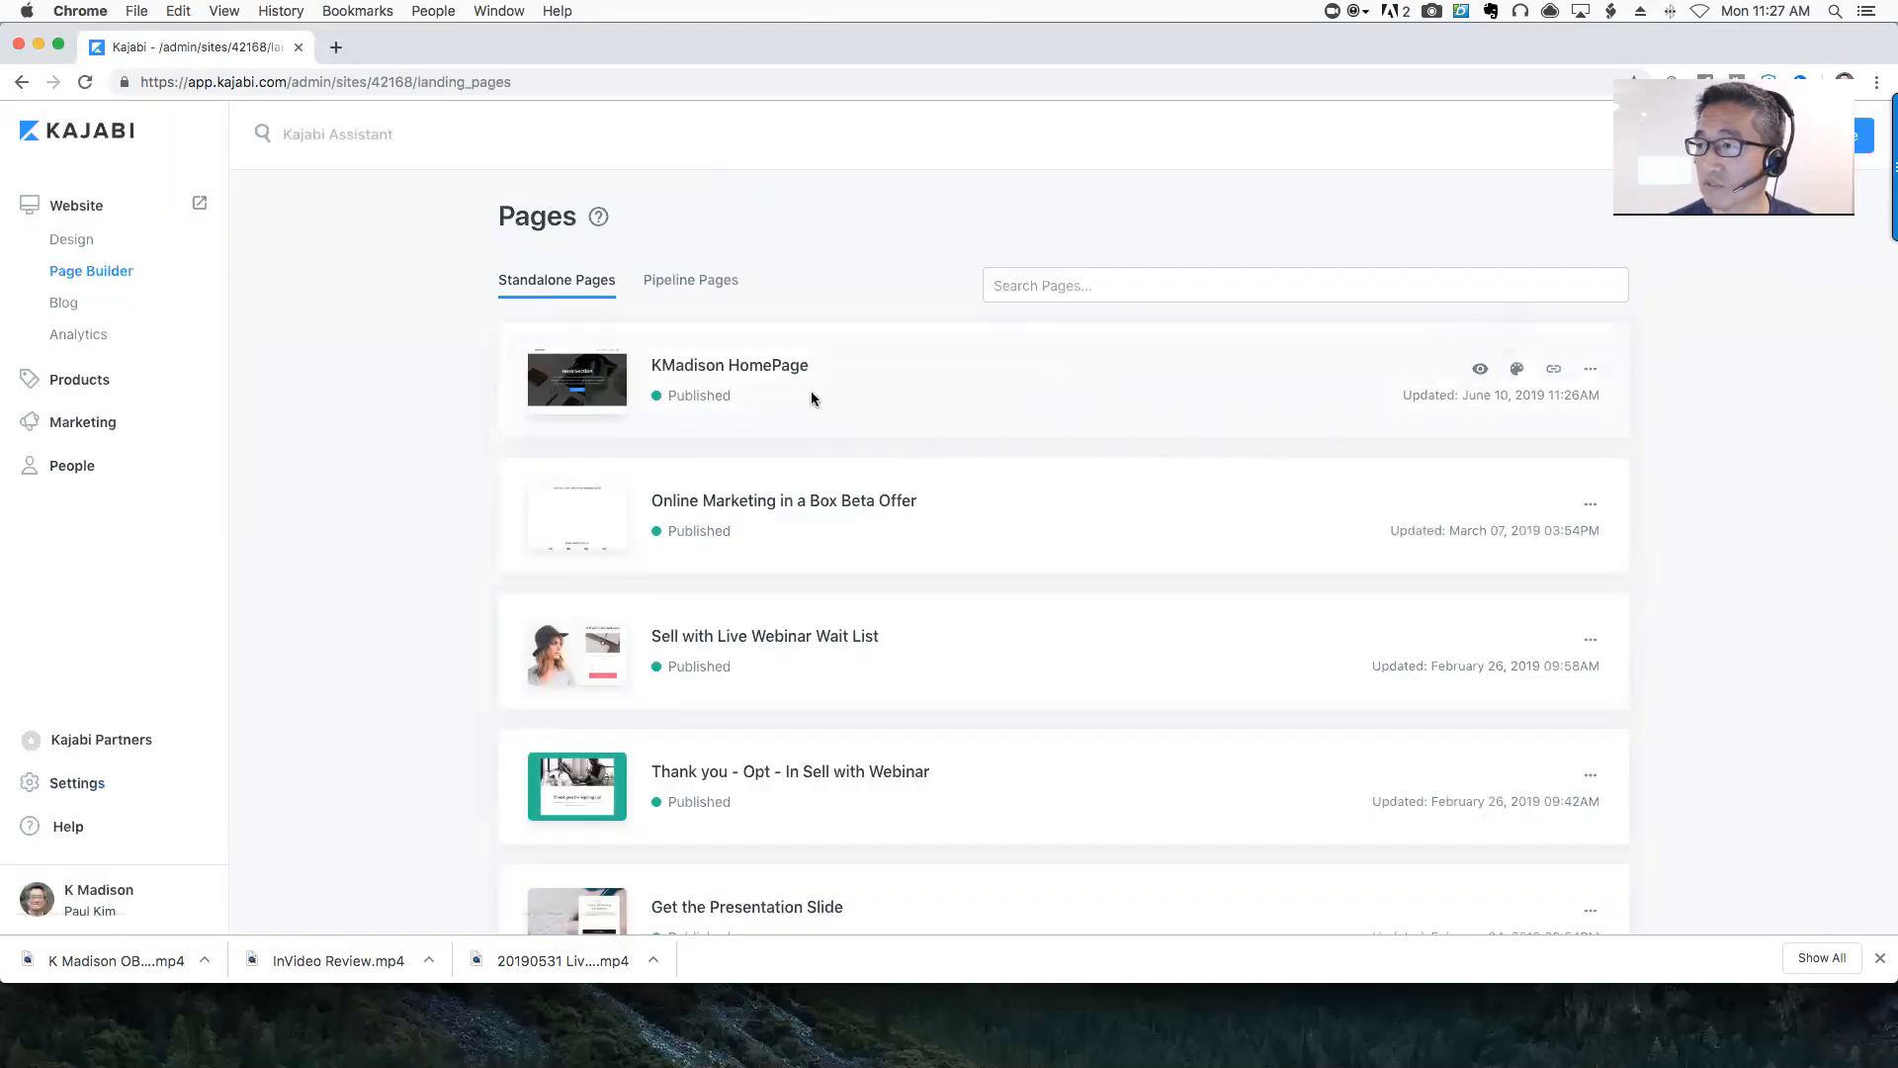
left_click(1518, 372)
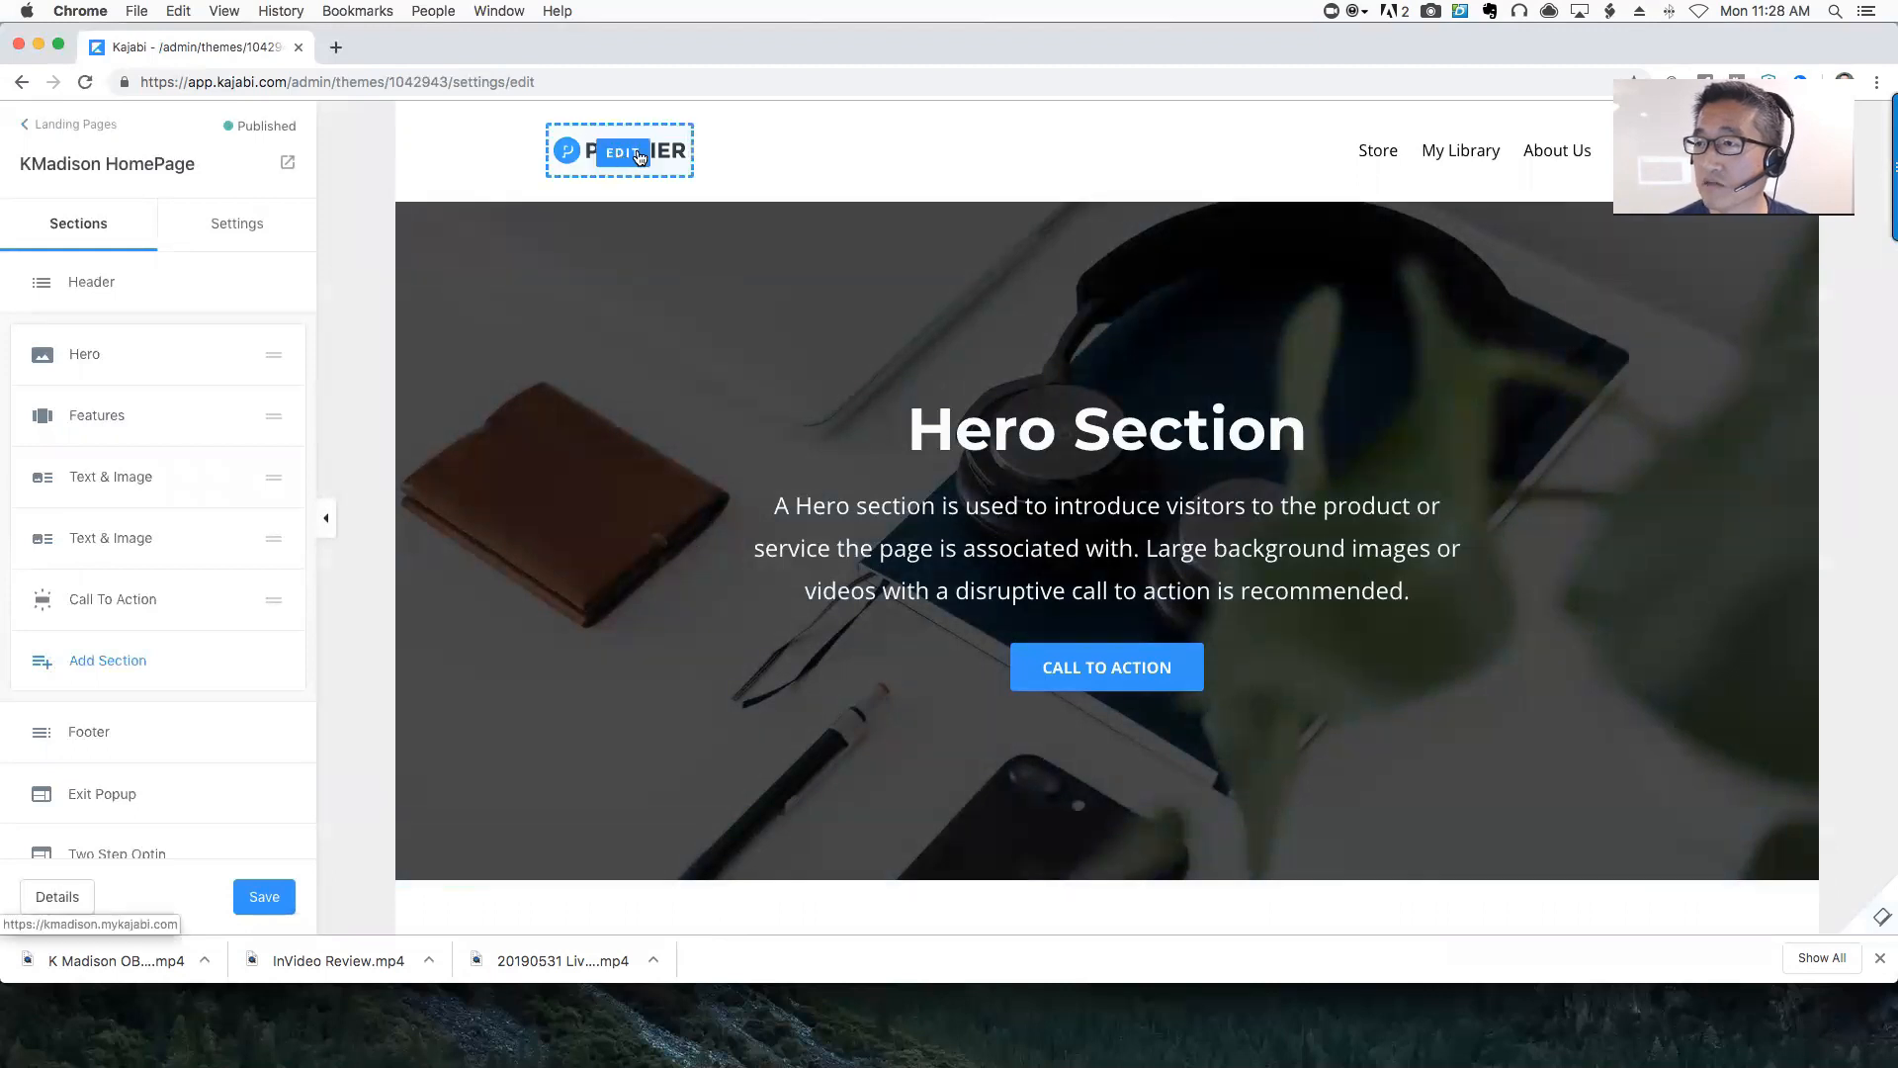
Set the header's logo text to "K Madison", save, and change the logo type to Text
left_click(636, 170)
left_click_drag(114, 223, 10, 223)
type("K Madison")
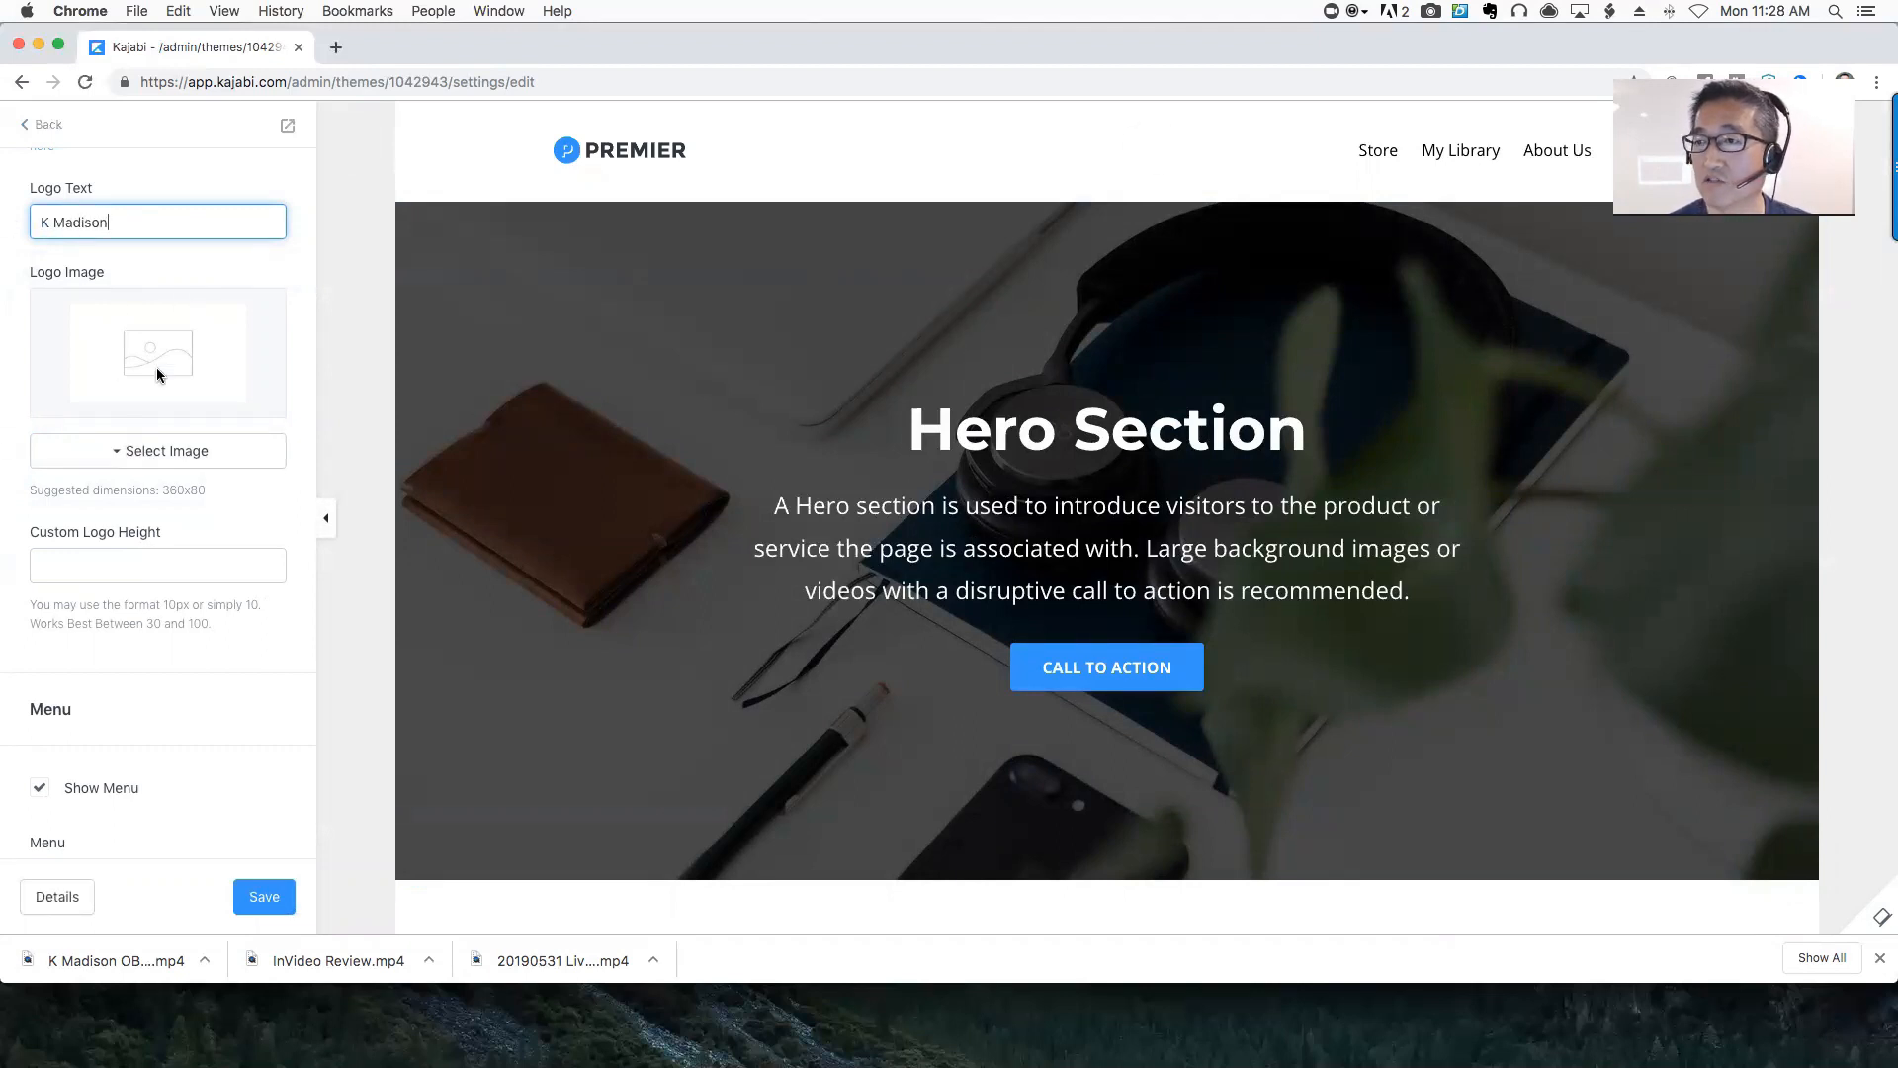
left_click(262, 900)
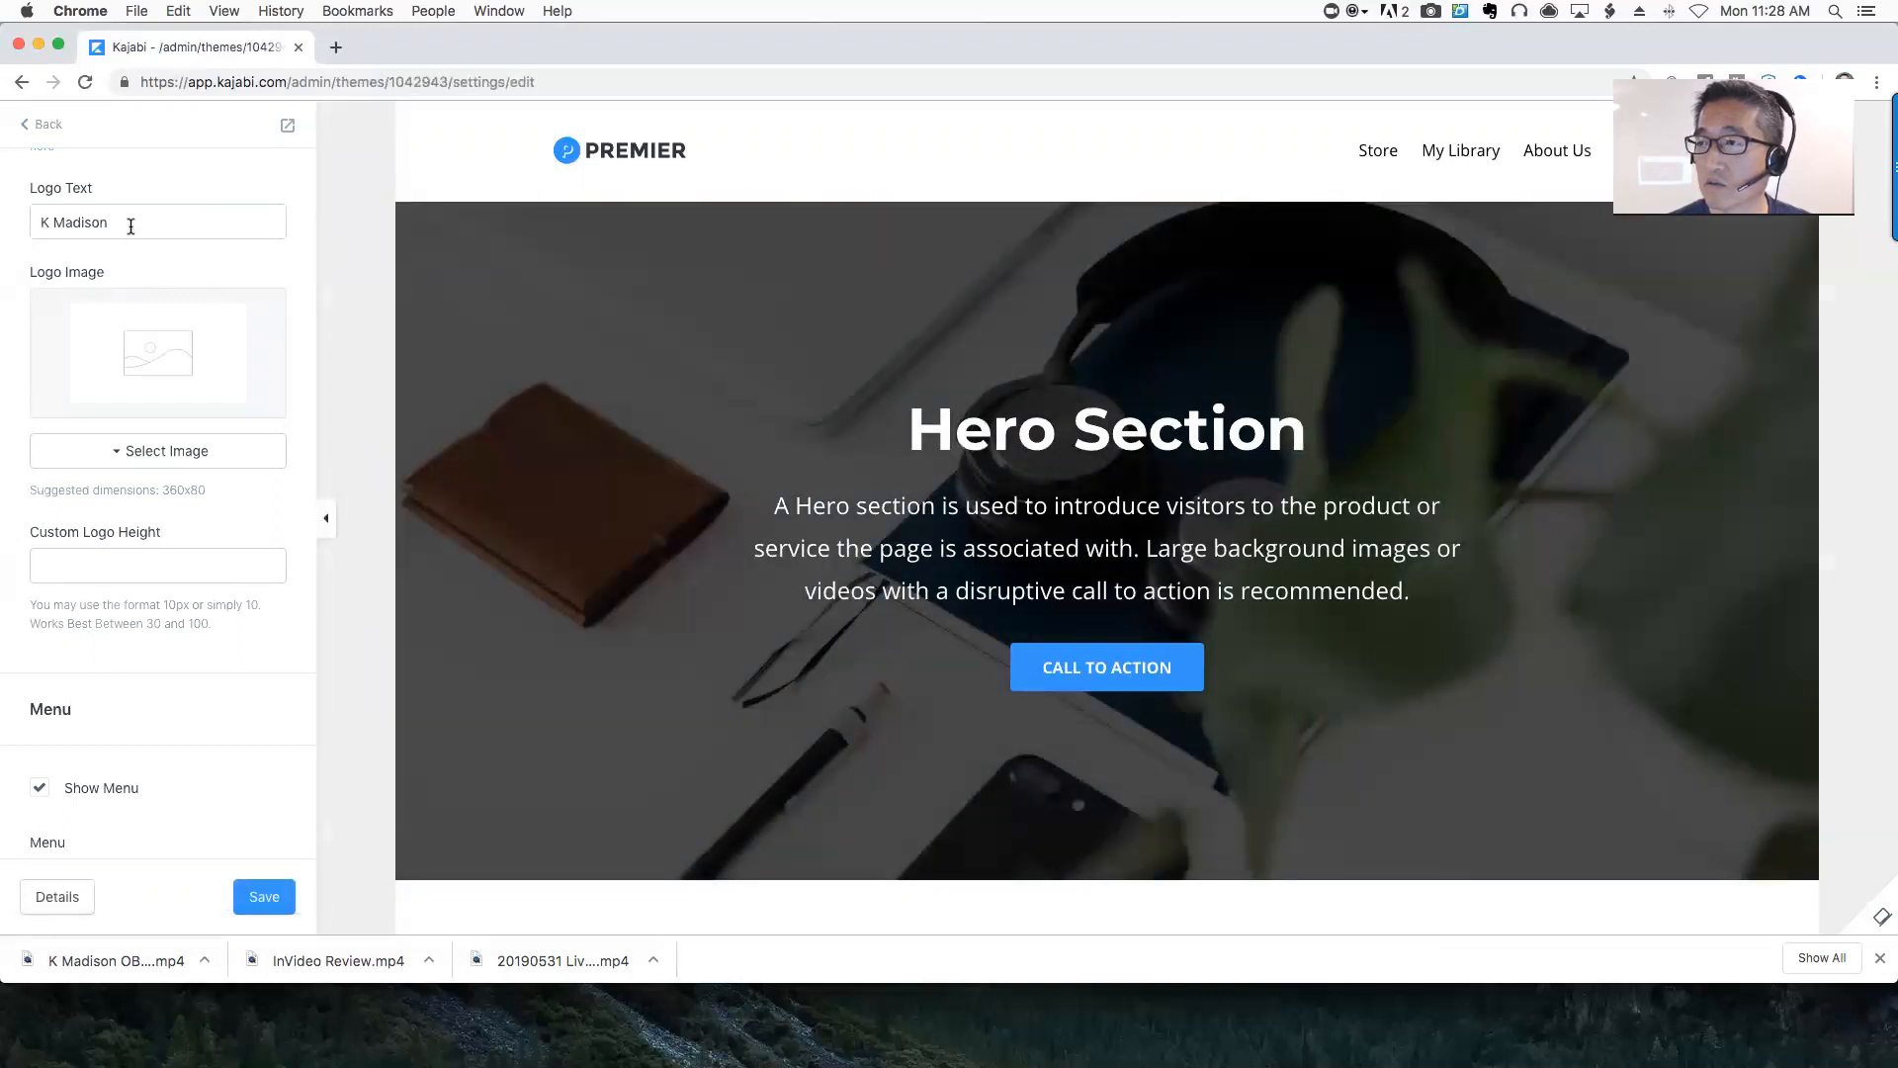
scroll(156, 530, "up", 3)
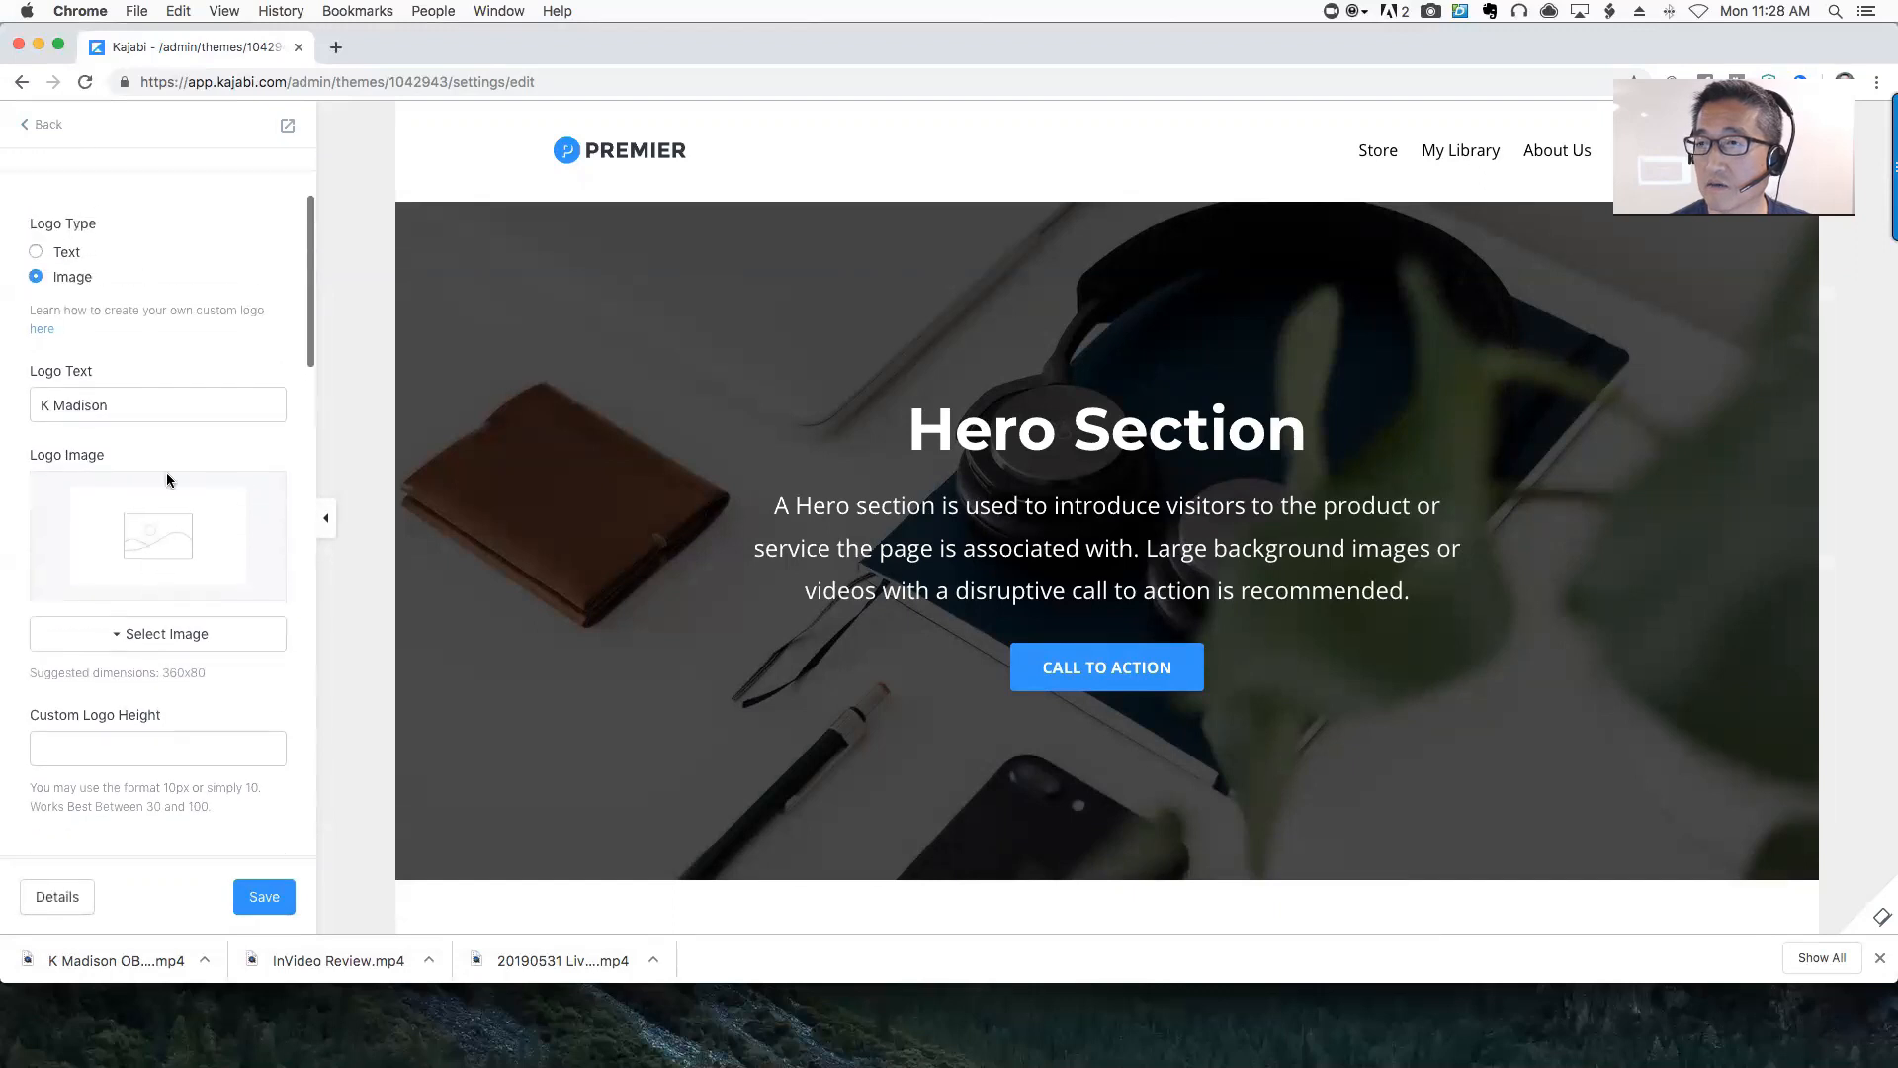
left_click(36, 297)
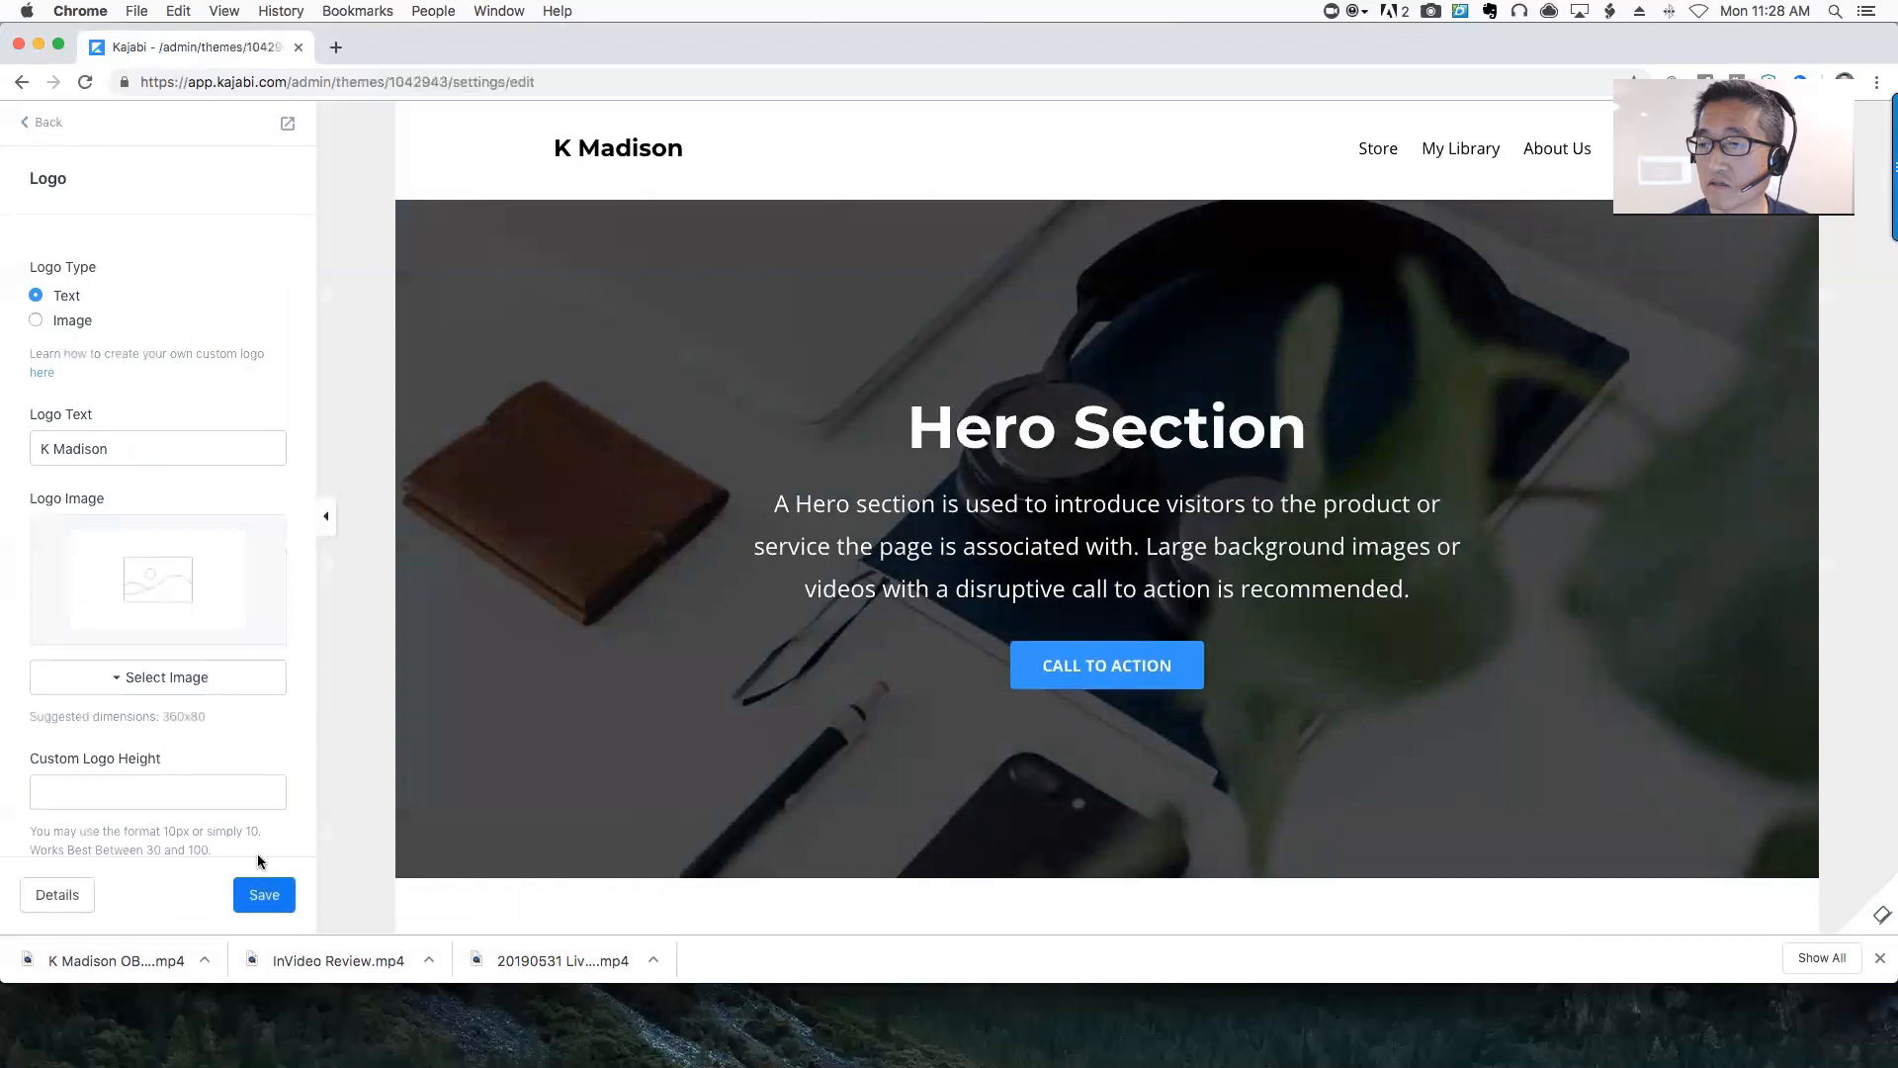
Open the hero section's settings and set its title to "What We Do"
scroll(261, 413, "down", 3)
scroll(261, 411, "down", 3)
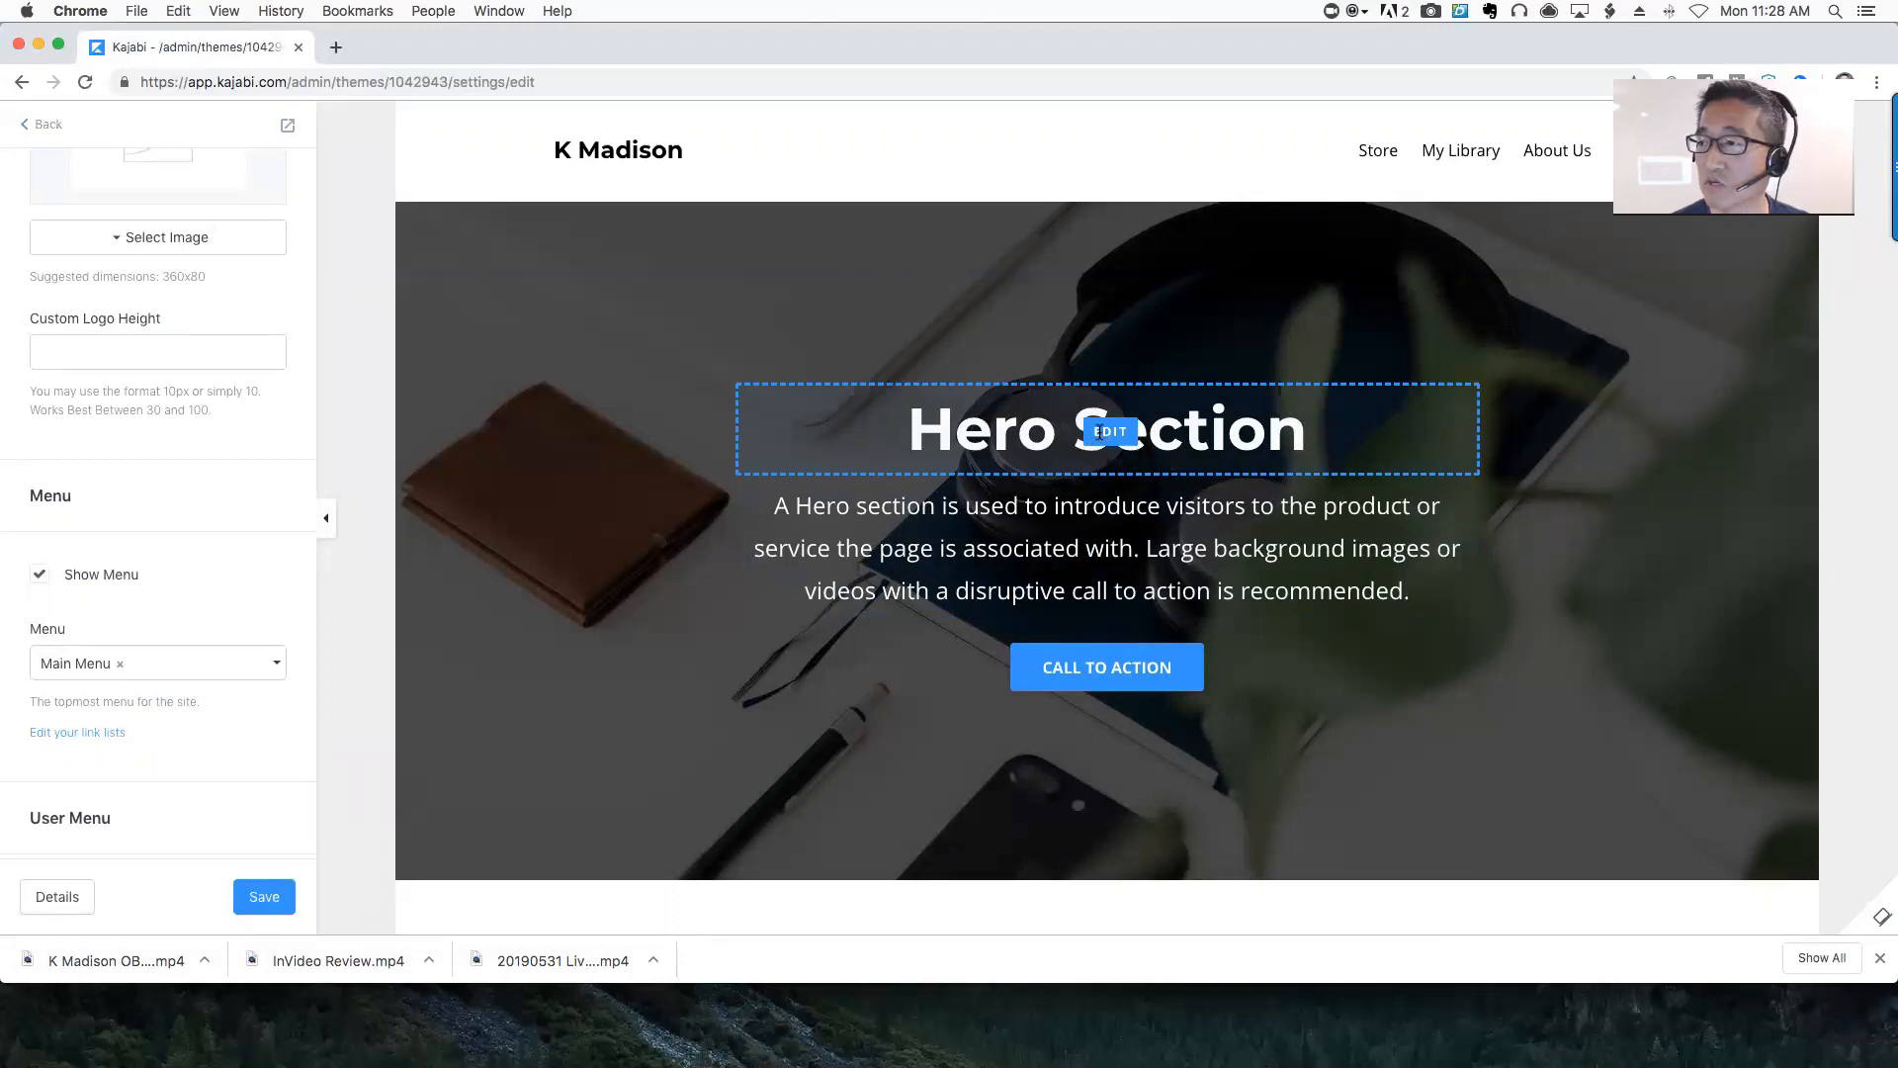
left_click(1100, 432)
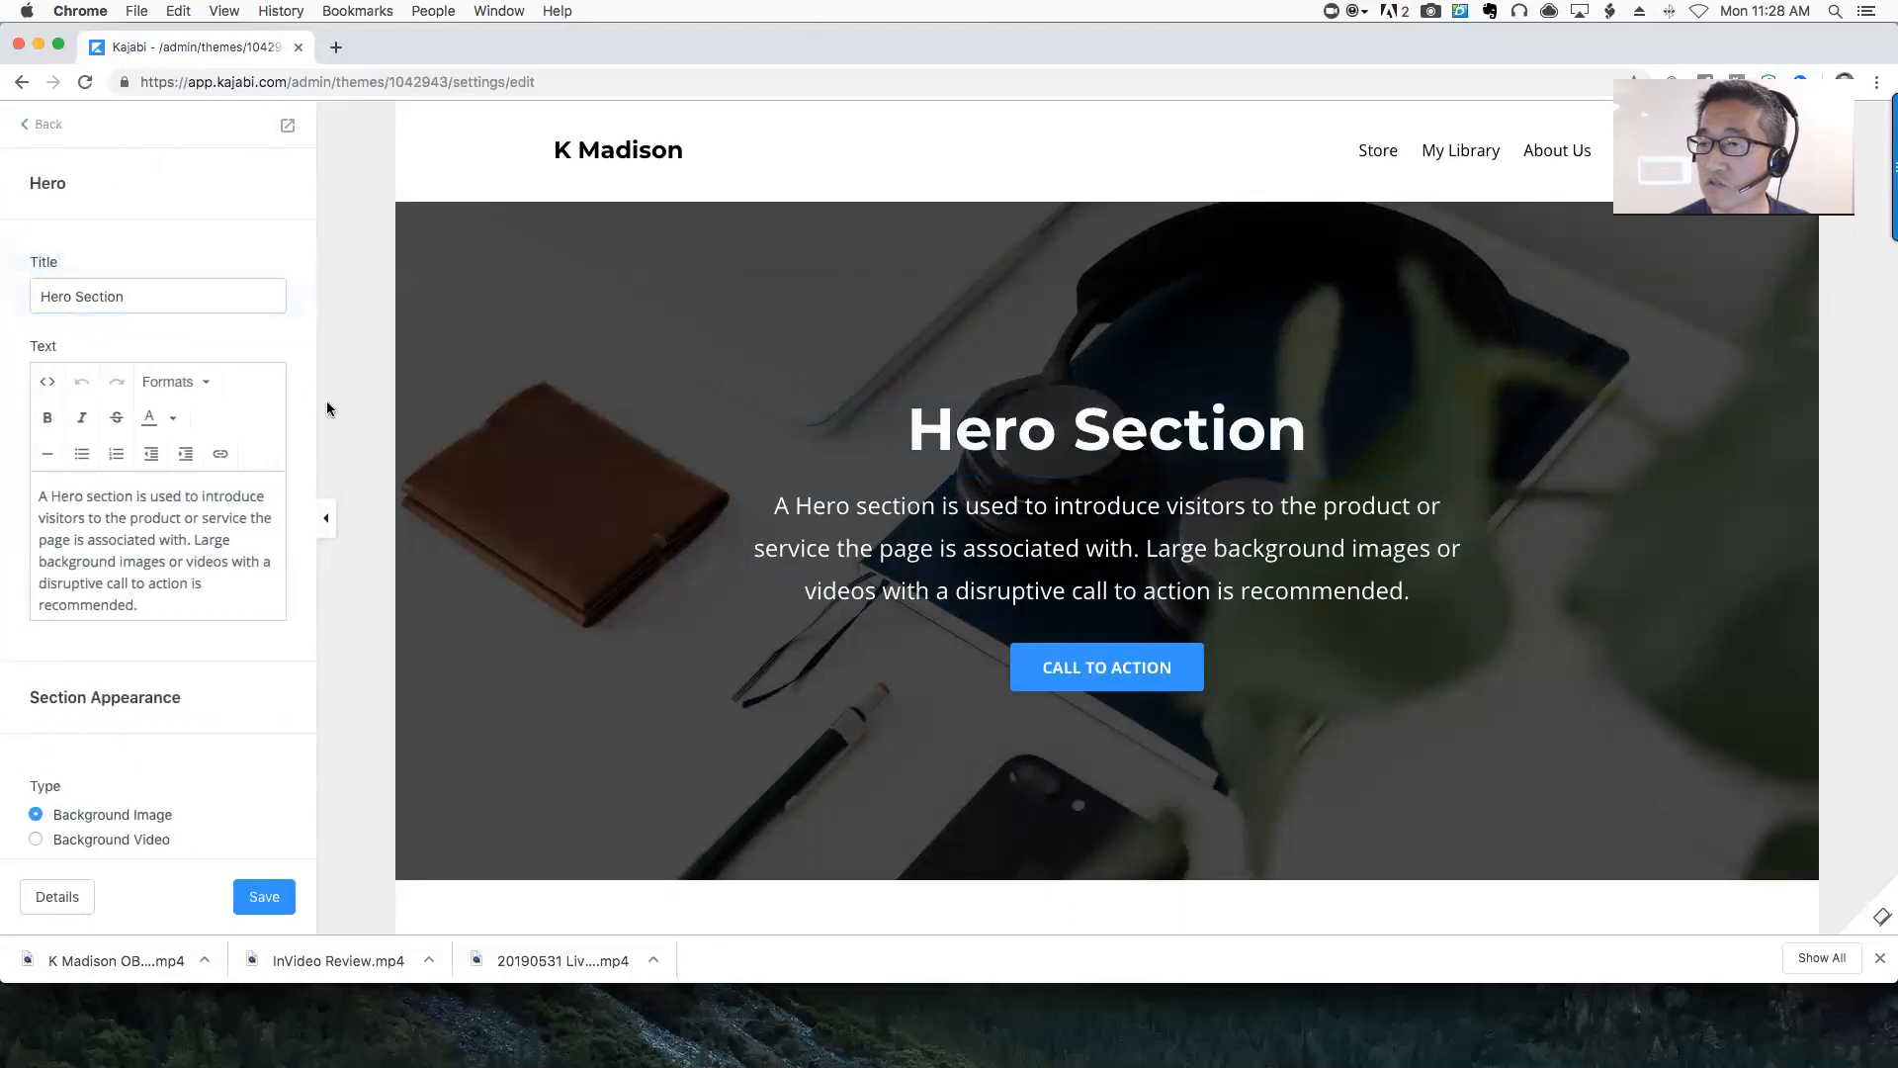
triple_click(151, 293)
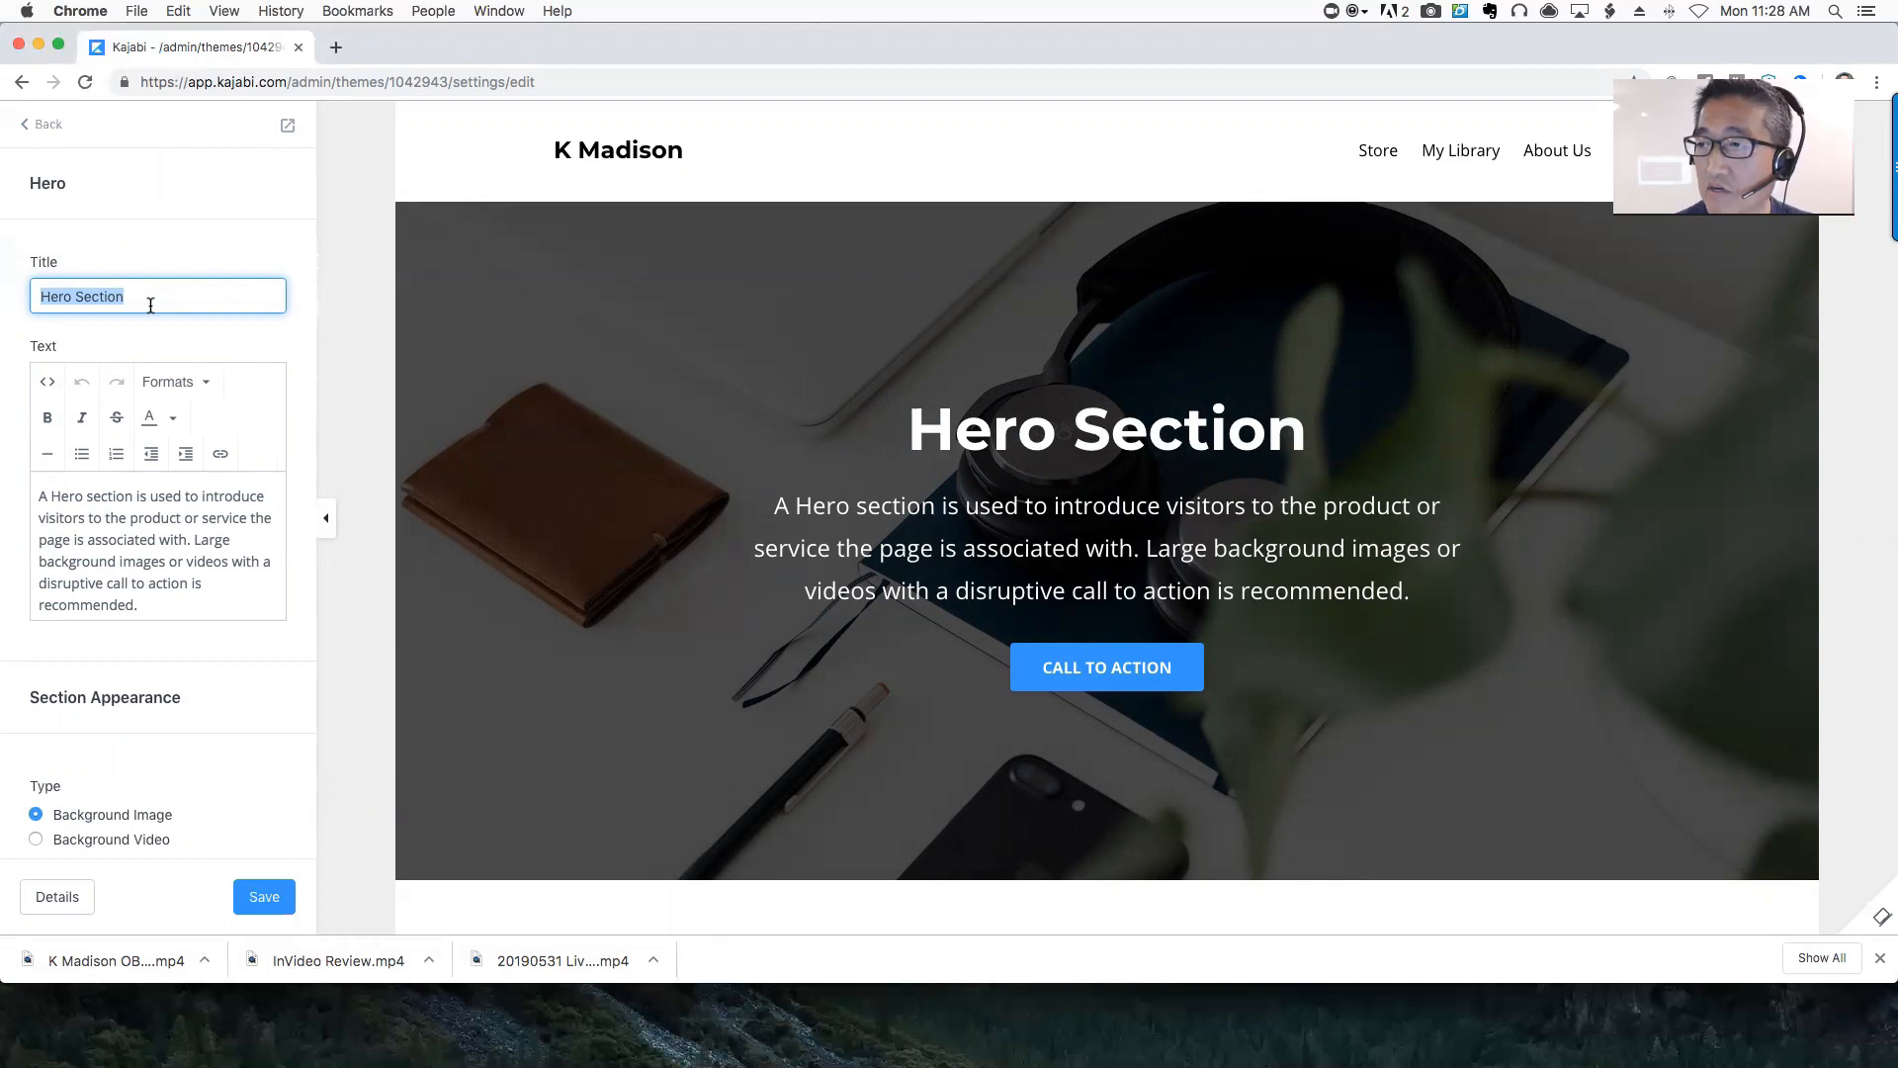
type("What W")
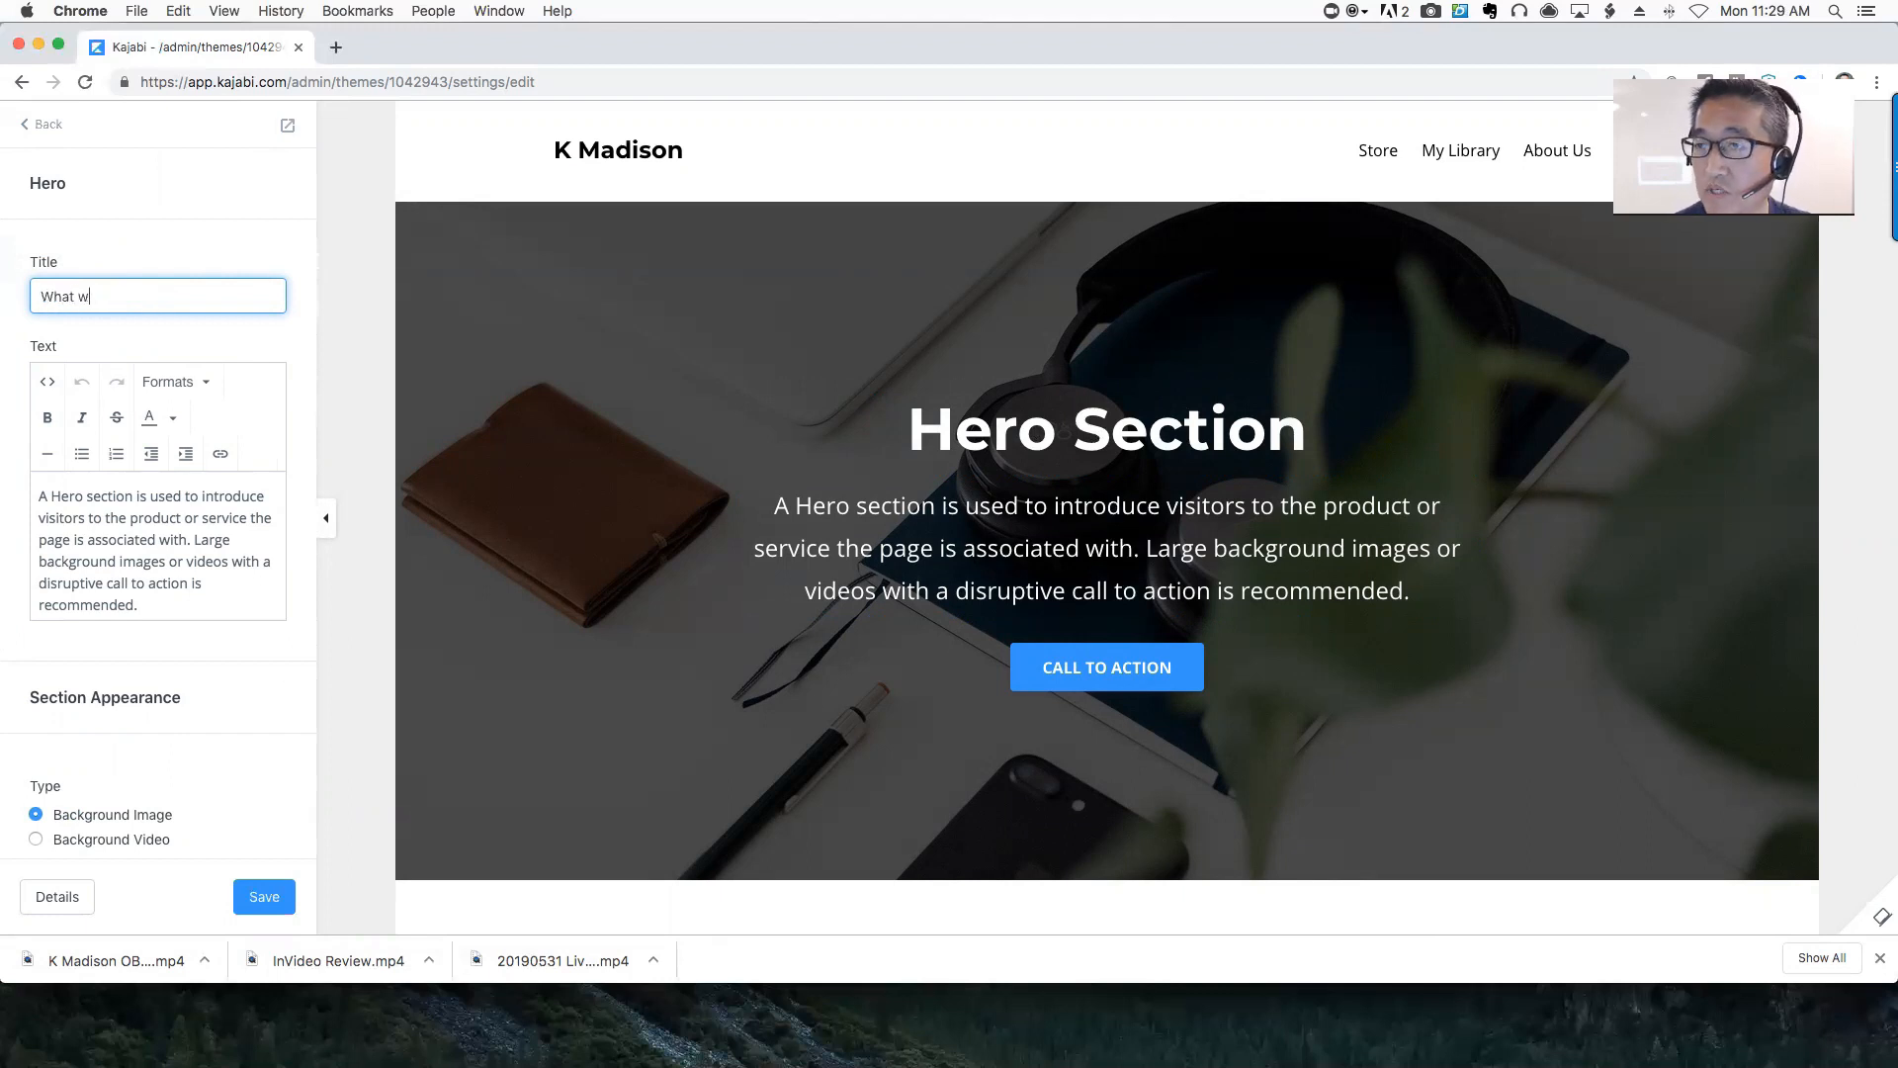
type("e Do")
Replace the hero's body text with "We Help Overwhelmed Small Businesses simplify online and video marketing"
double_click(125, 497)
key("super+a")
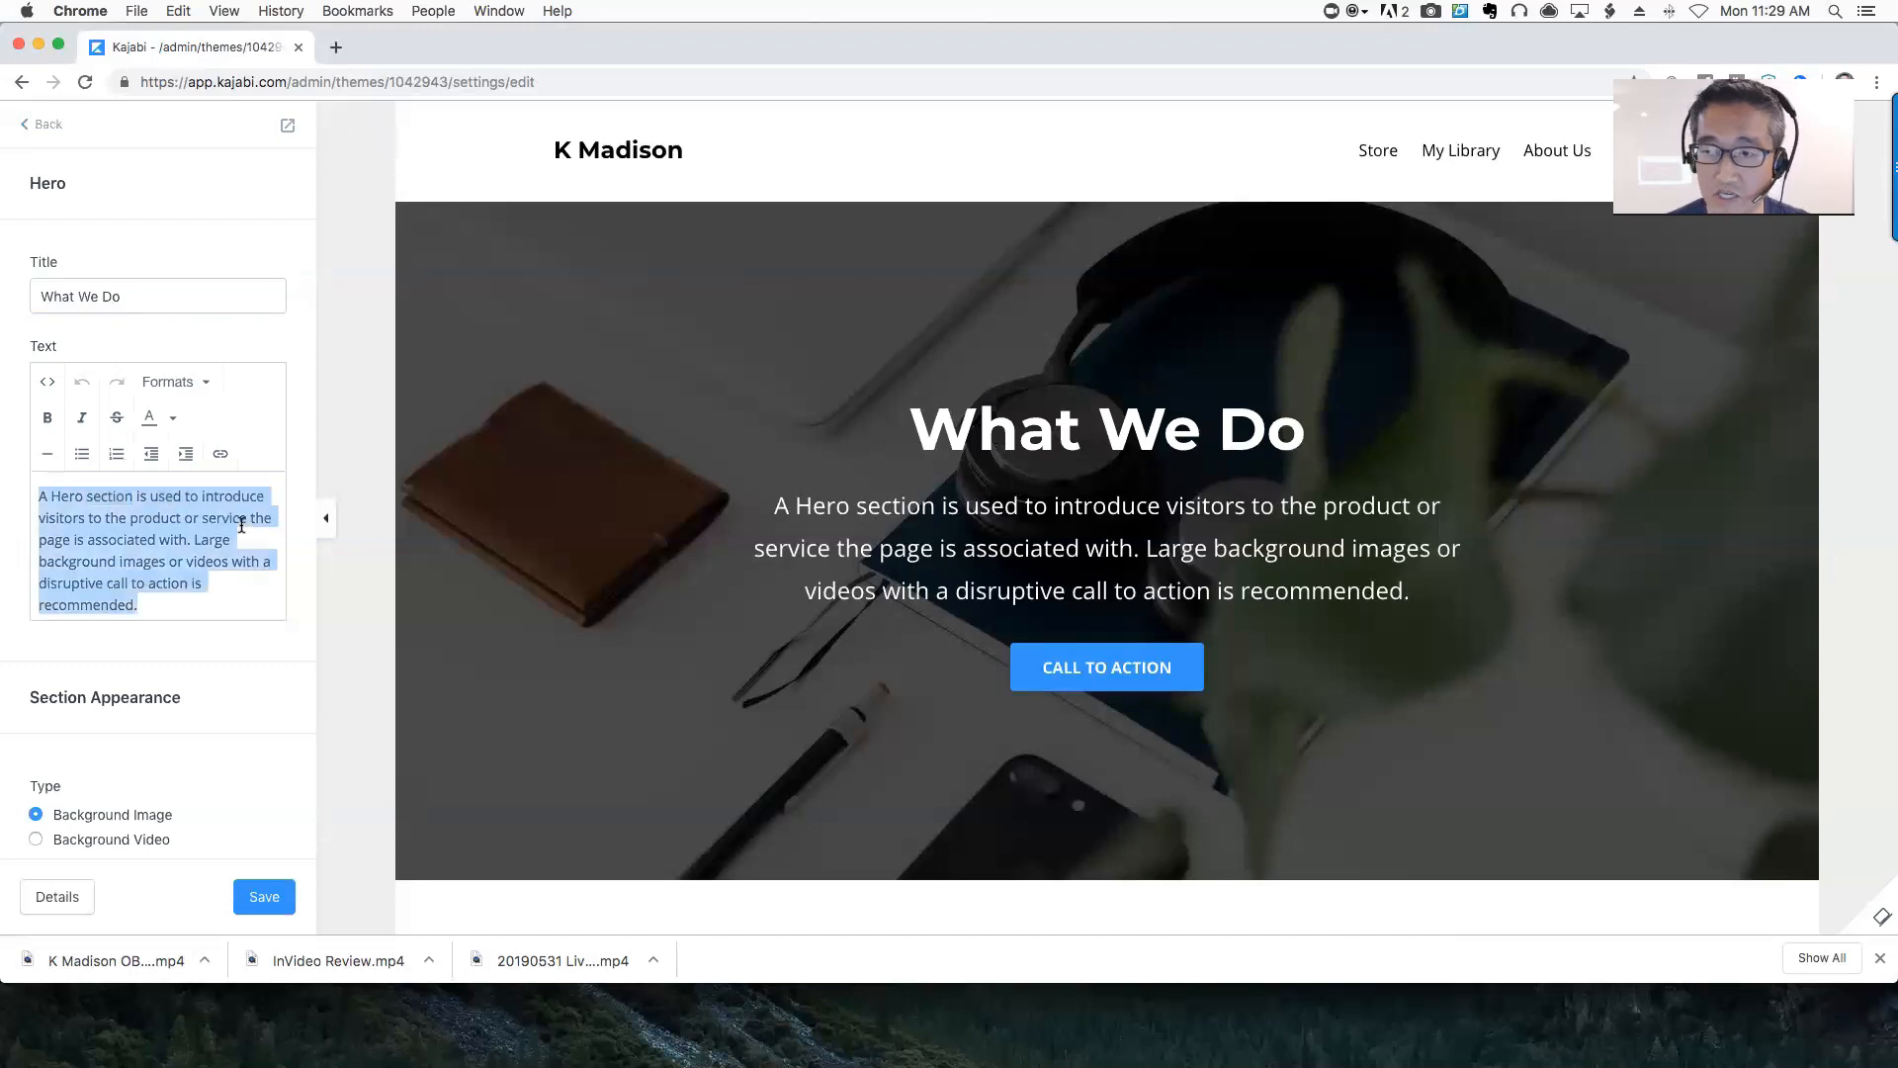
type("We")
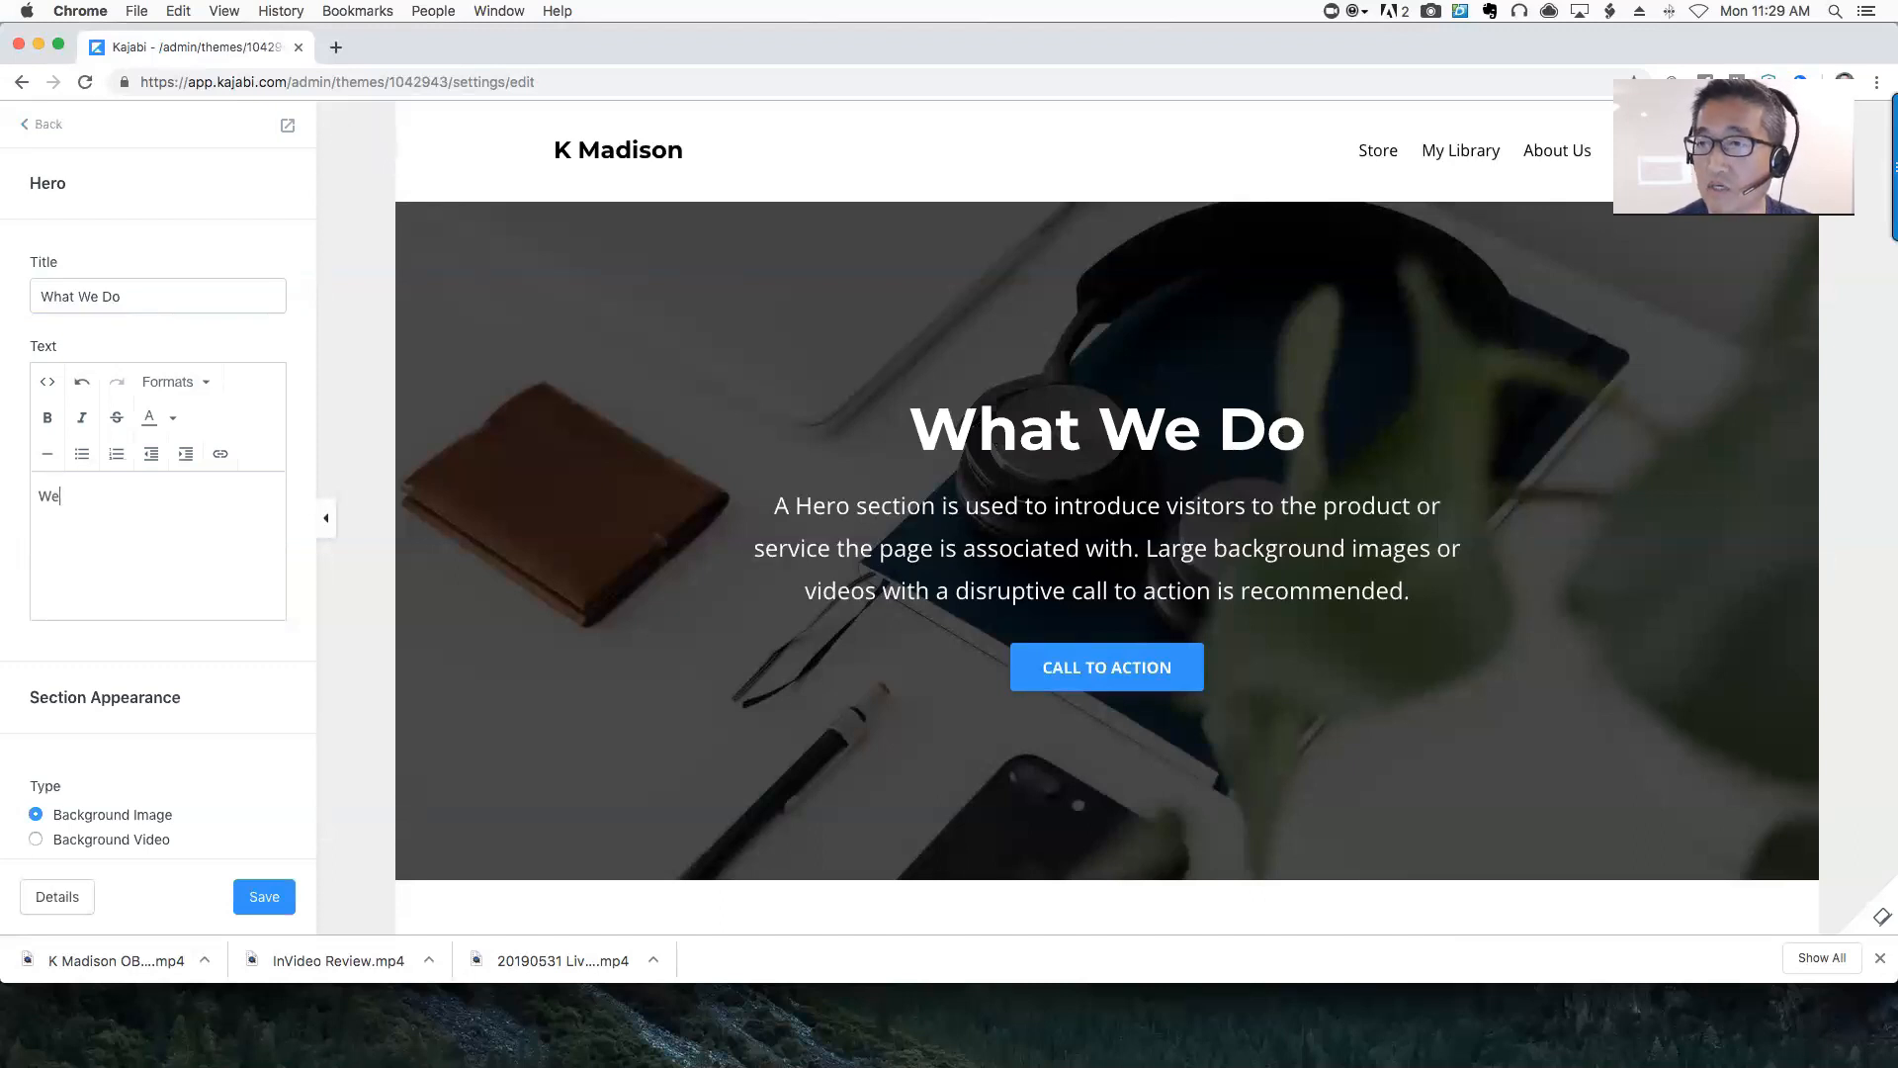
type(" Help Overwhl")
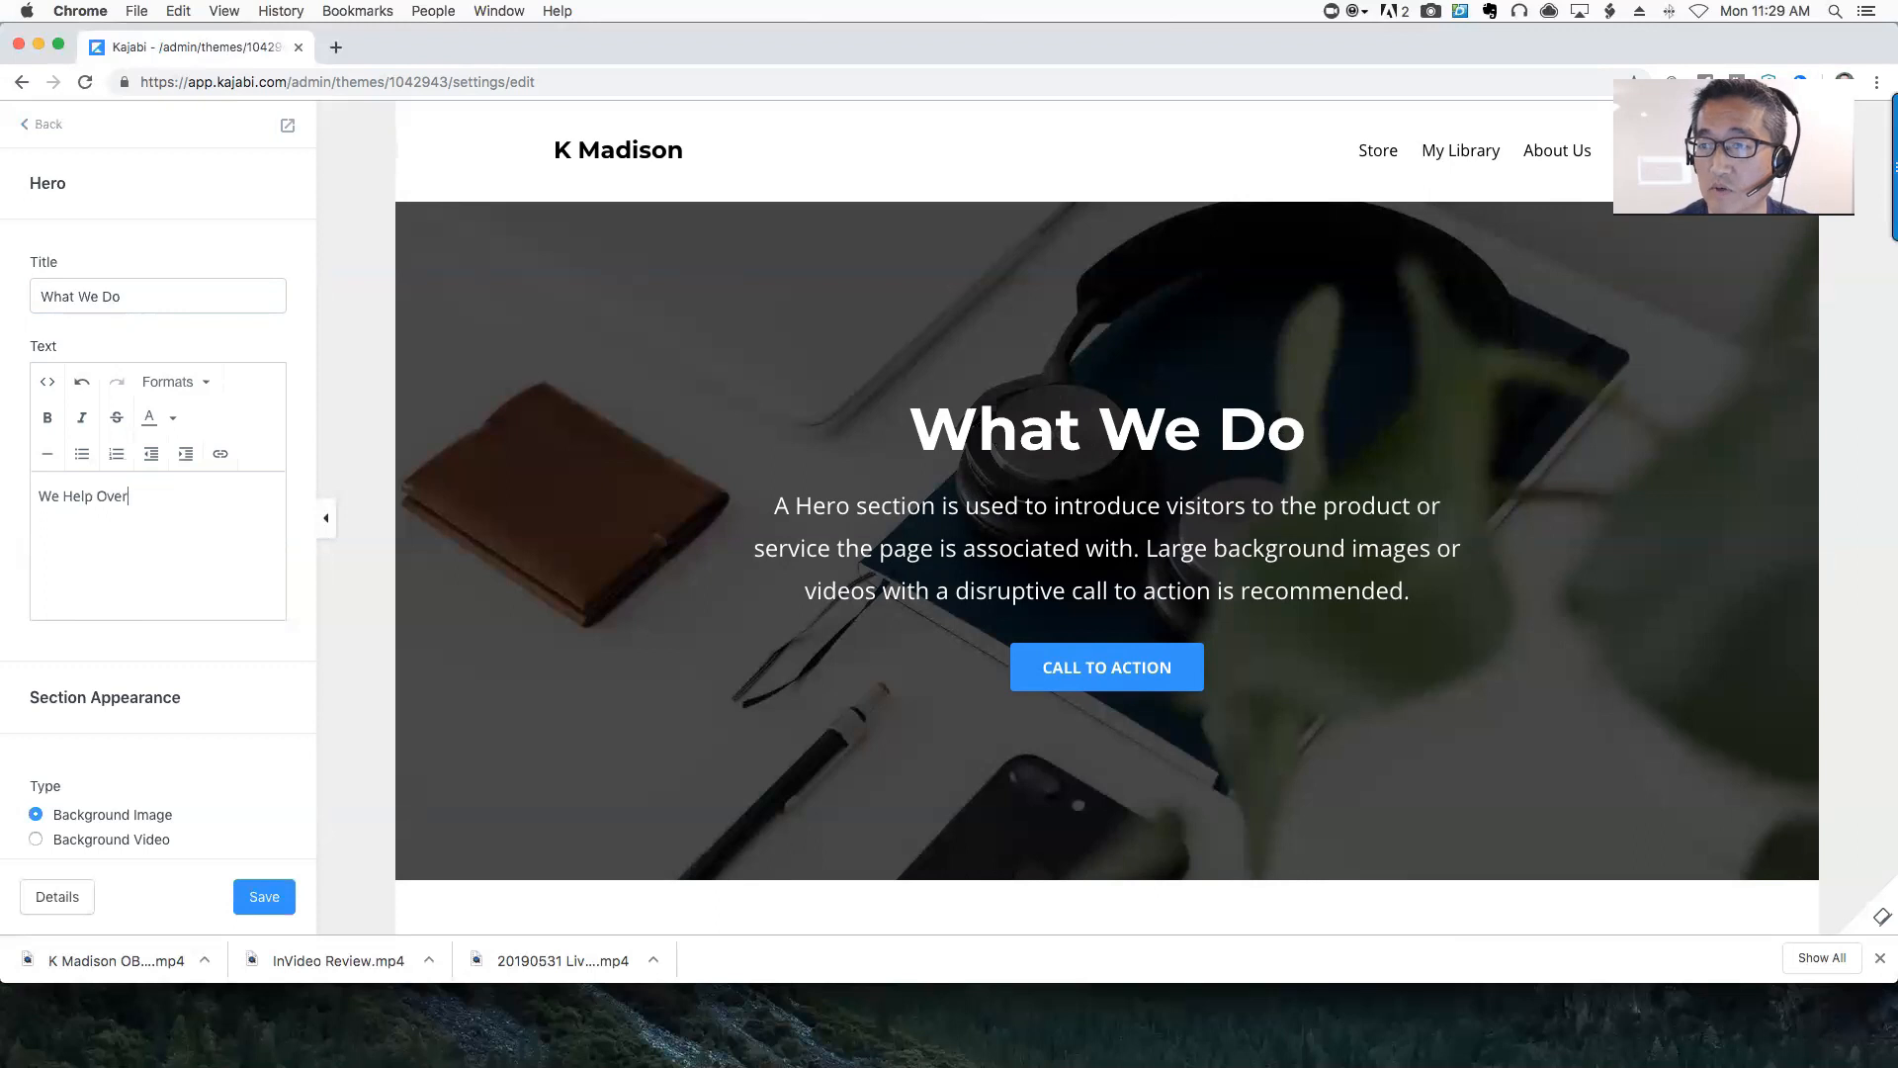
key("BackSpace")
type("elm")
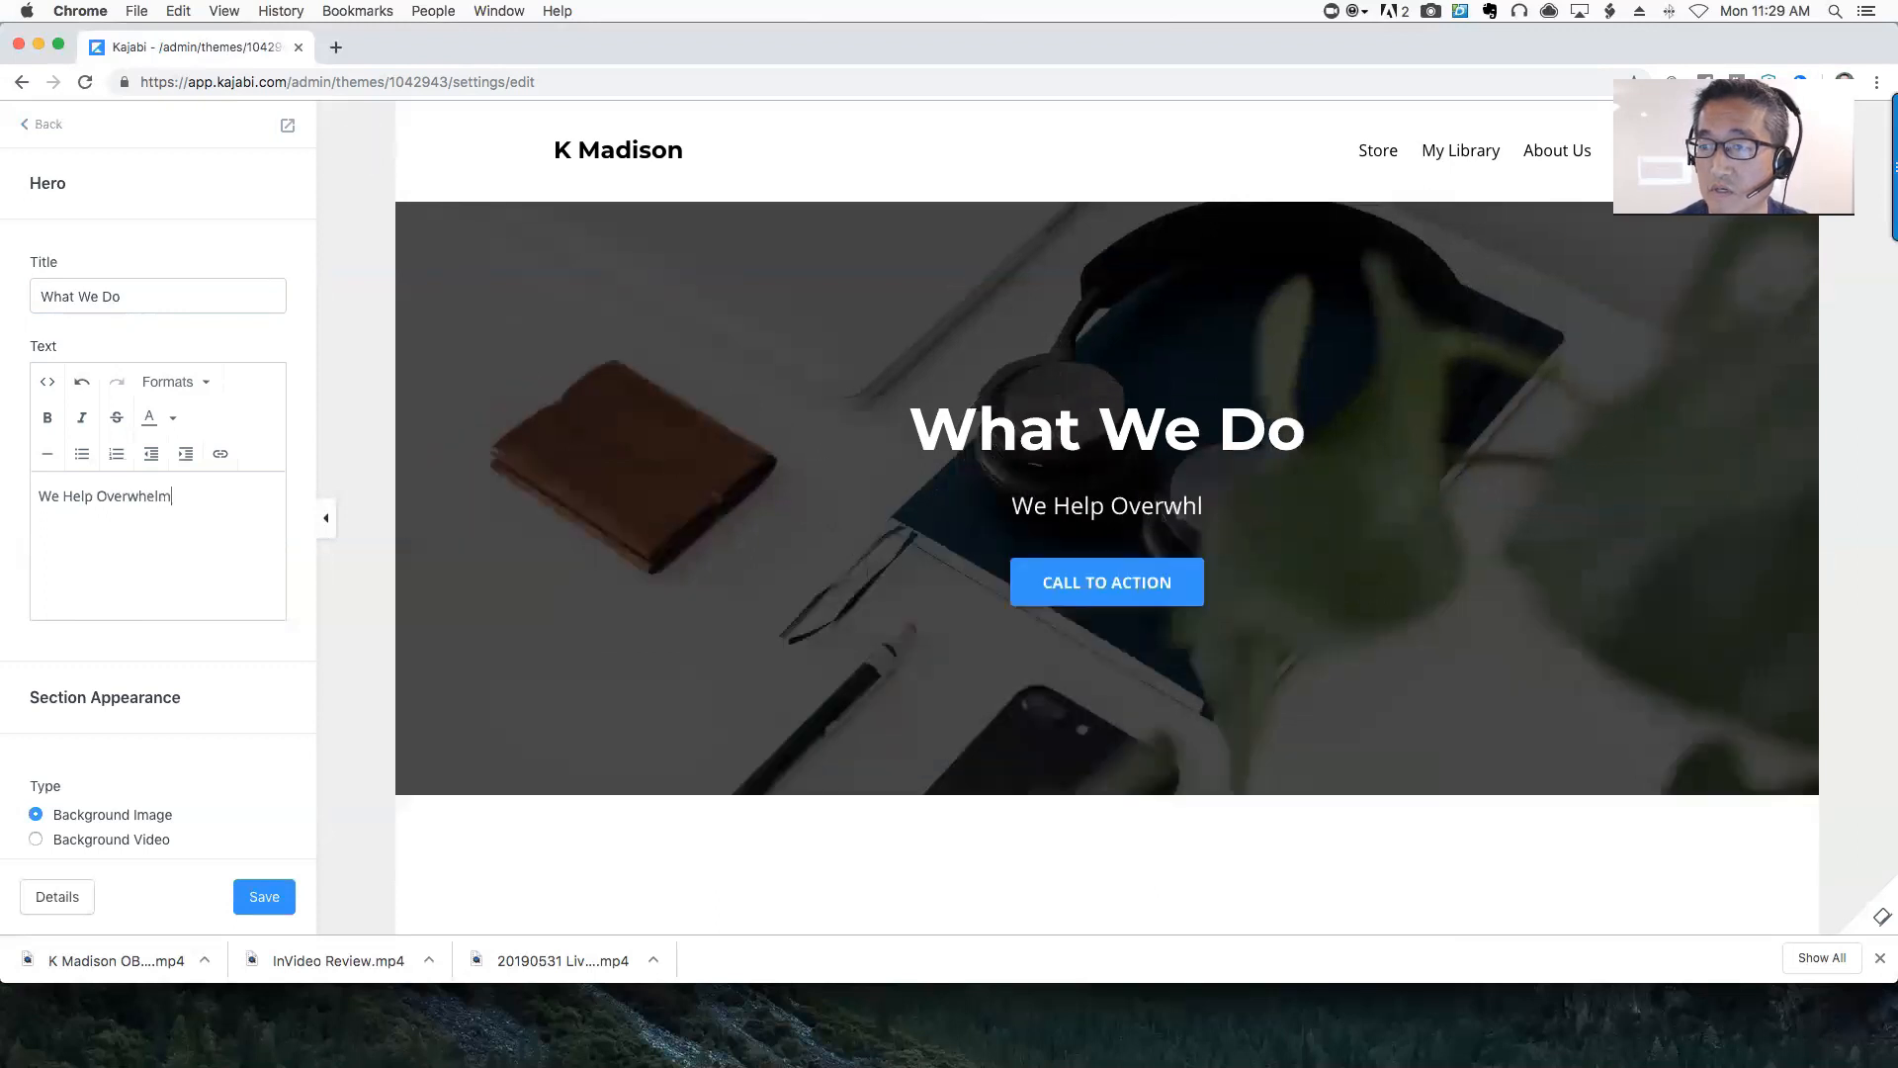
type("n Small Busines")
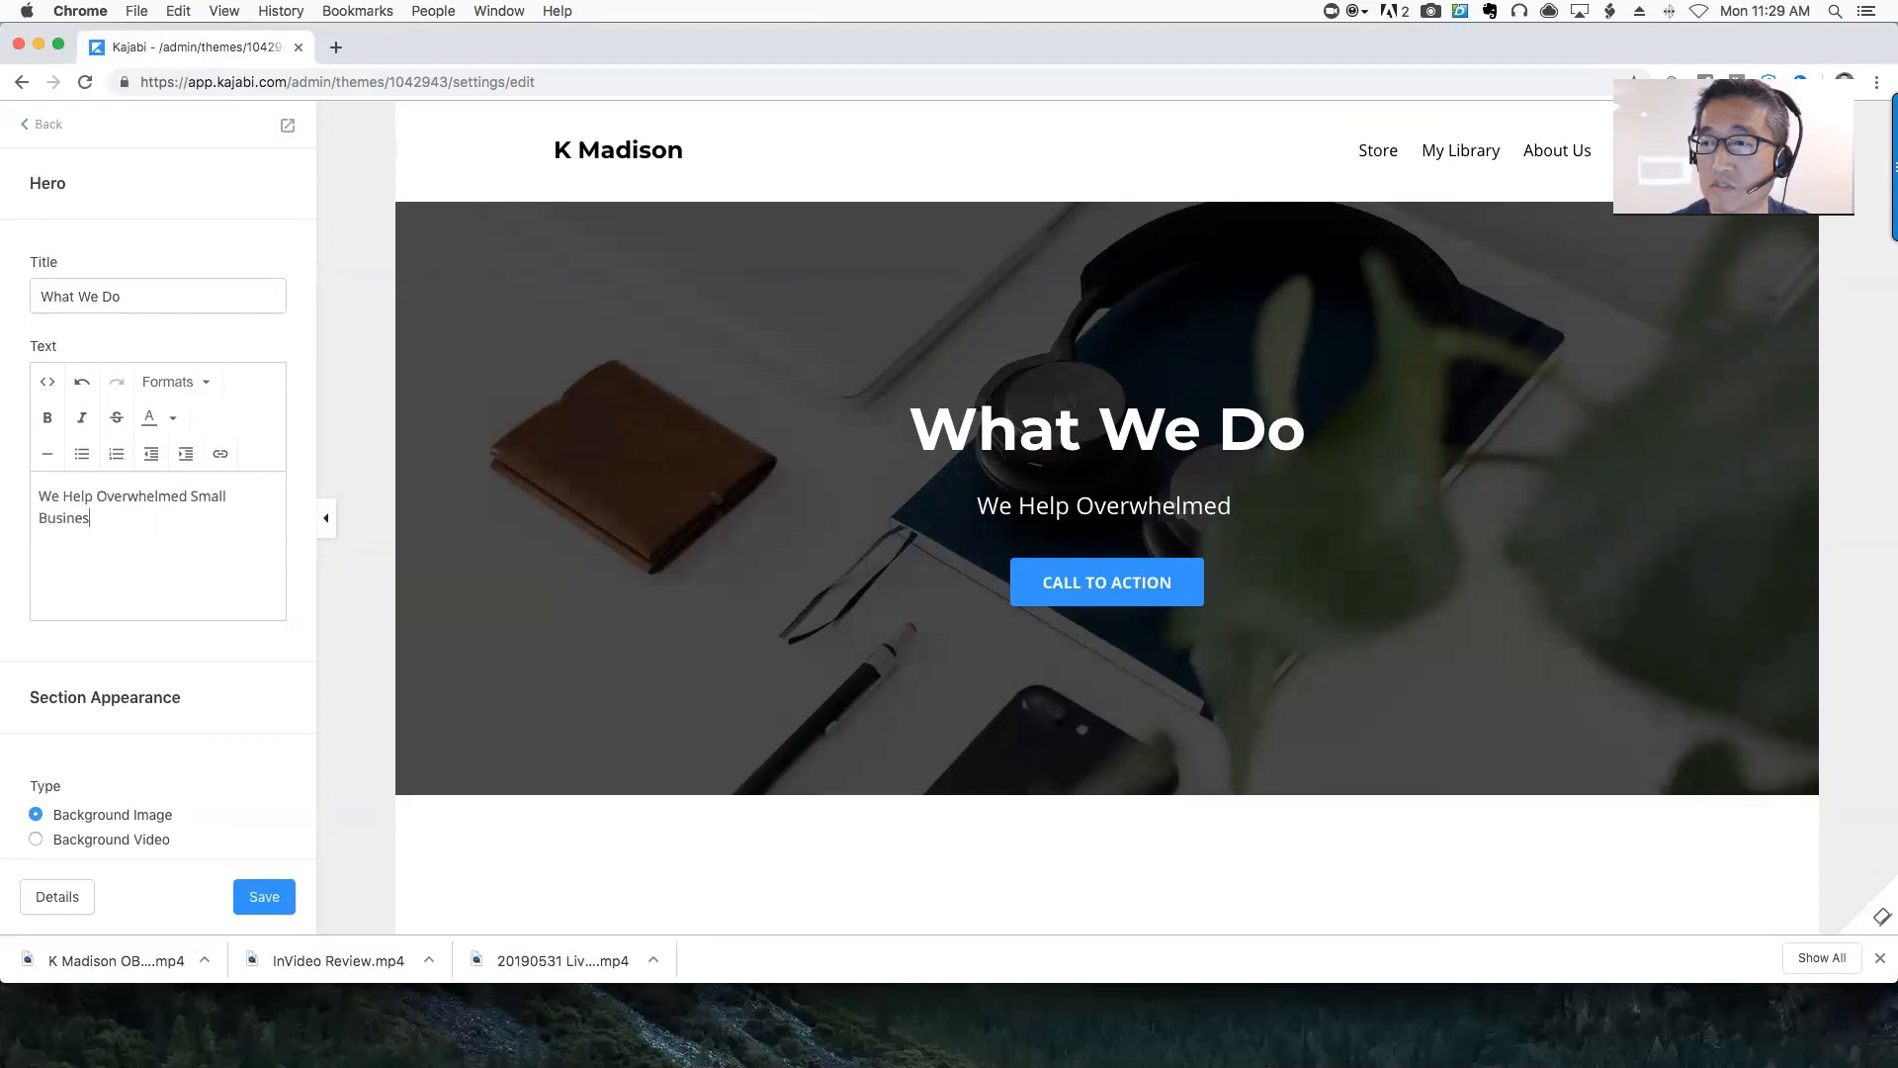
type("ses simplify")
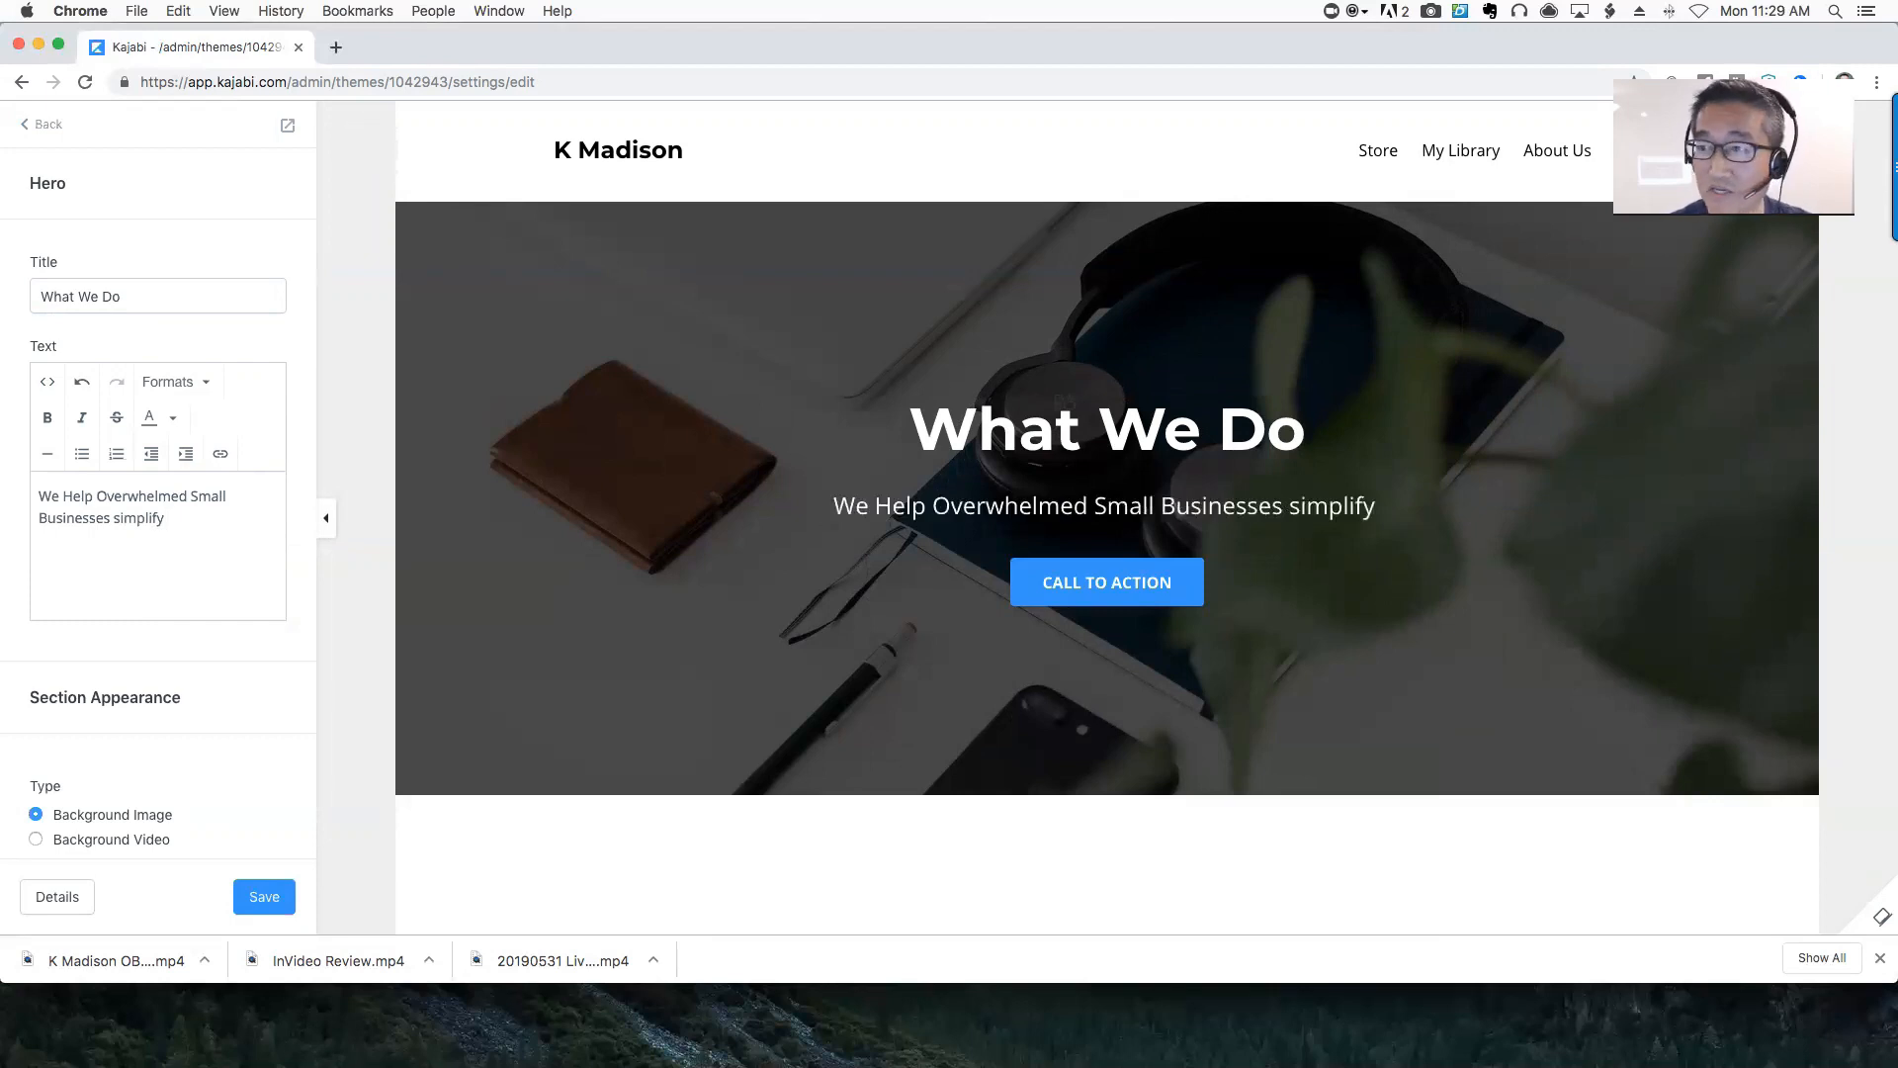
type("online and video marketing")
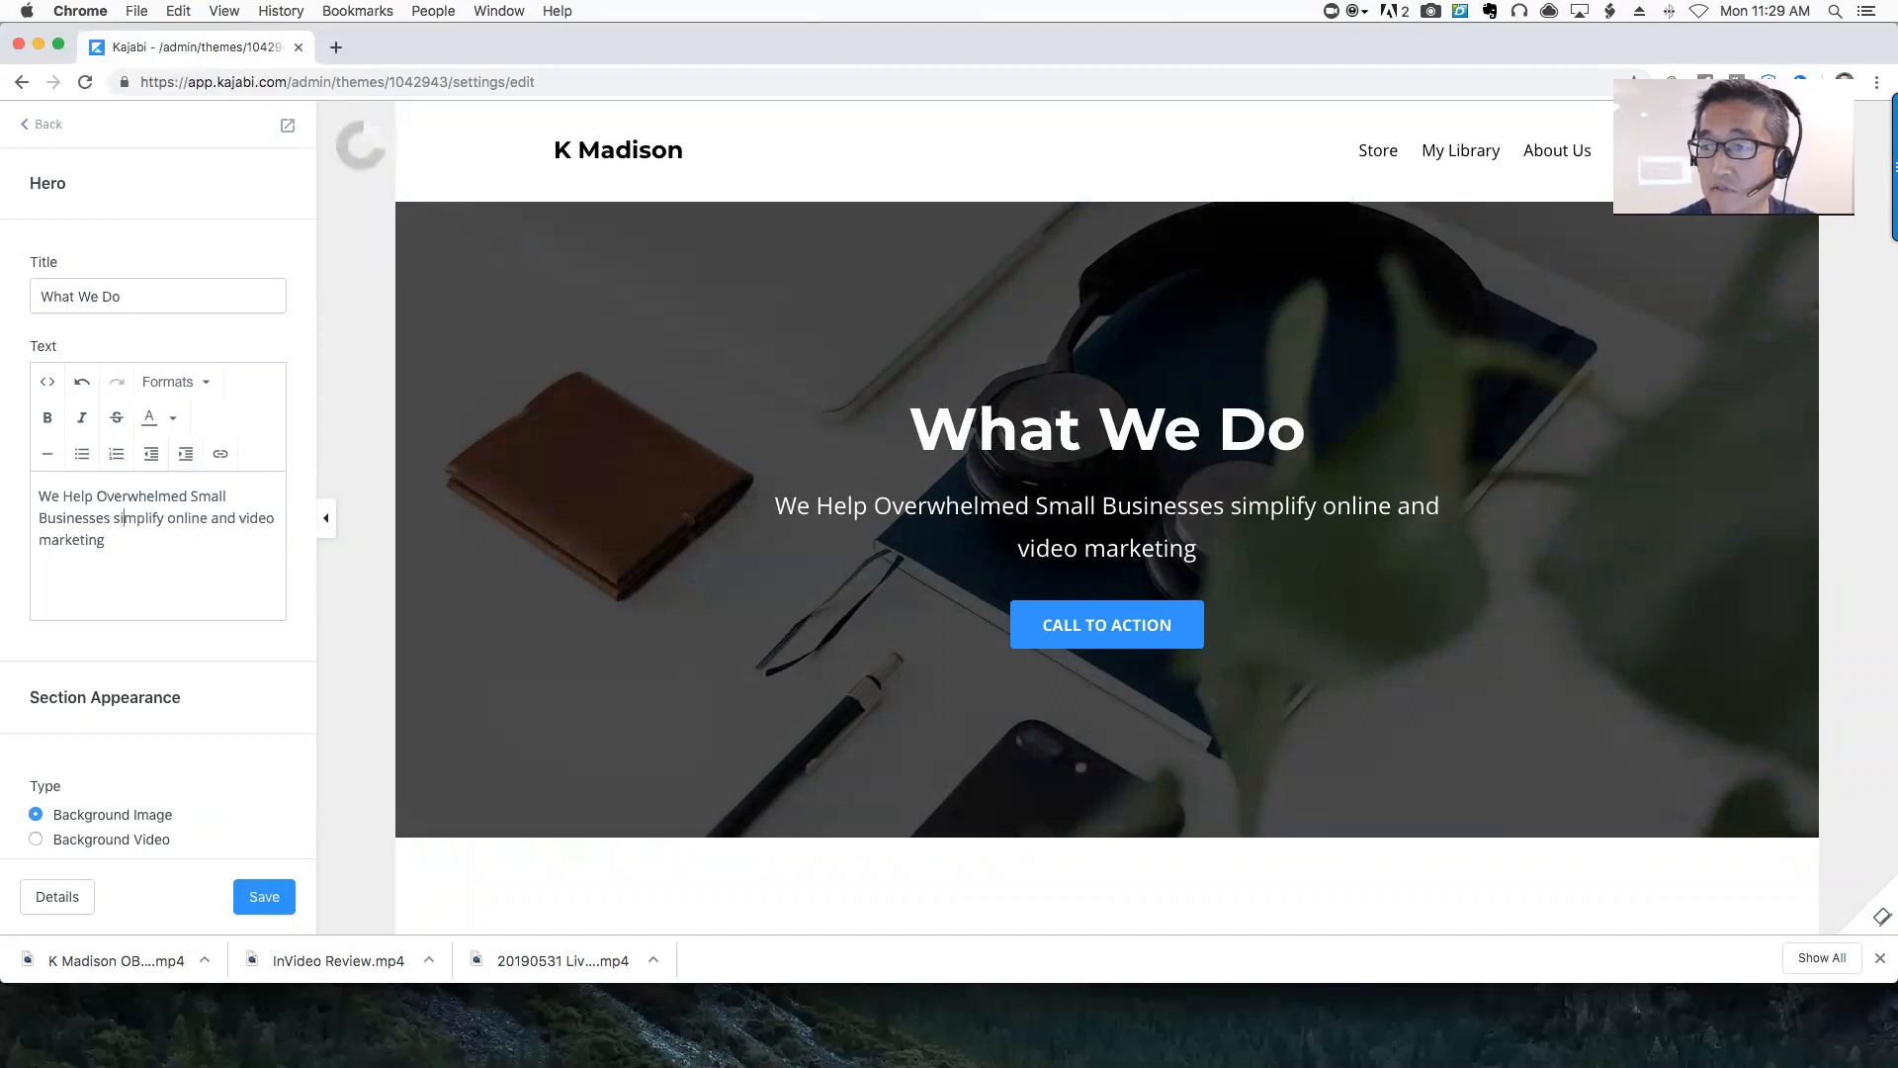
Capitalize the words "Online", "Video" and "Marketing" in the hero's body text
left_click(164, 518)
key("Delete")
type("O")
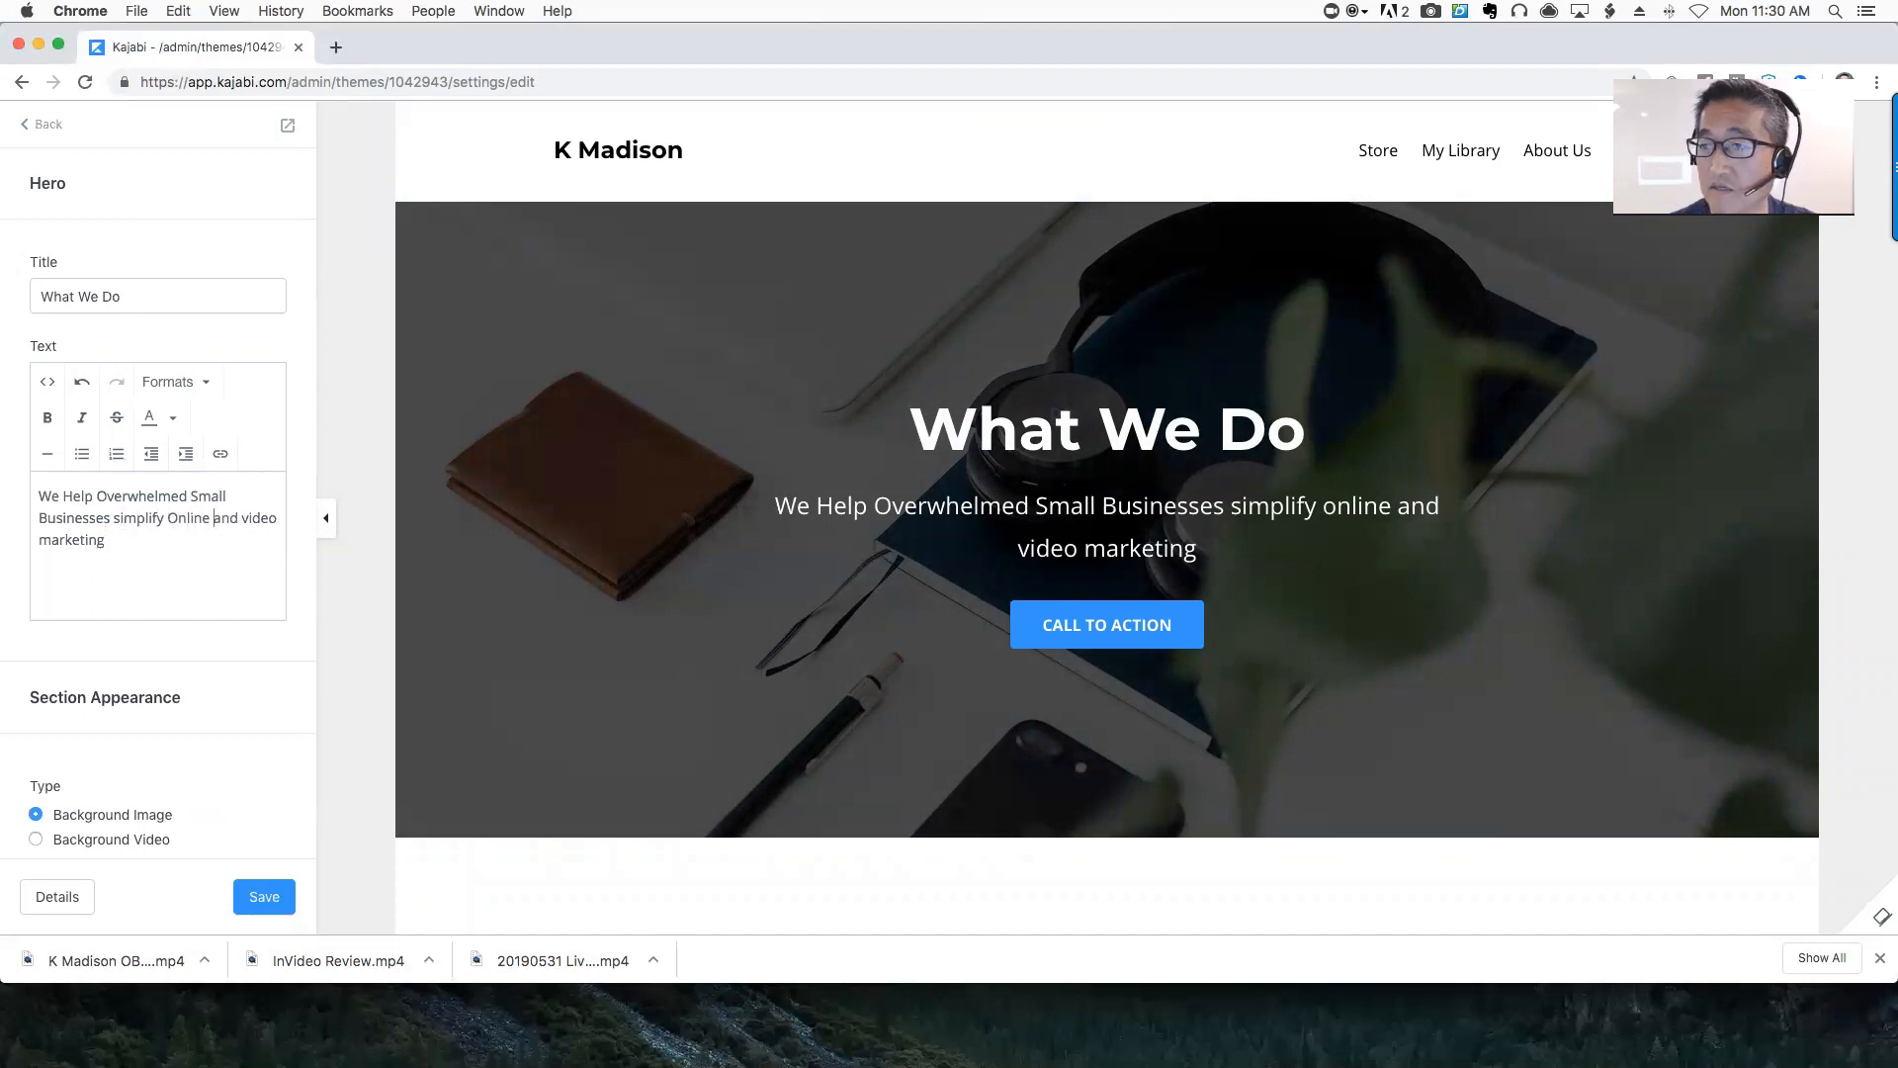
left_click(245, 518)
key("BackSpace")
type("V")
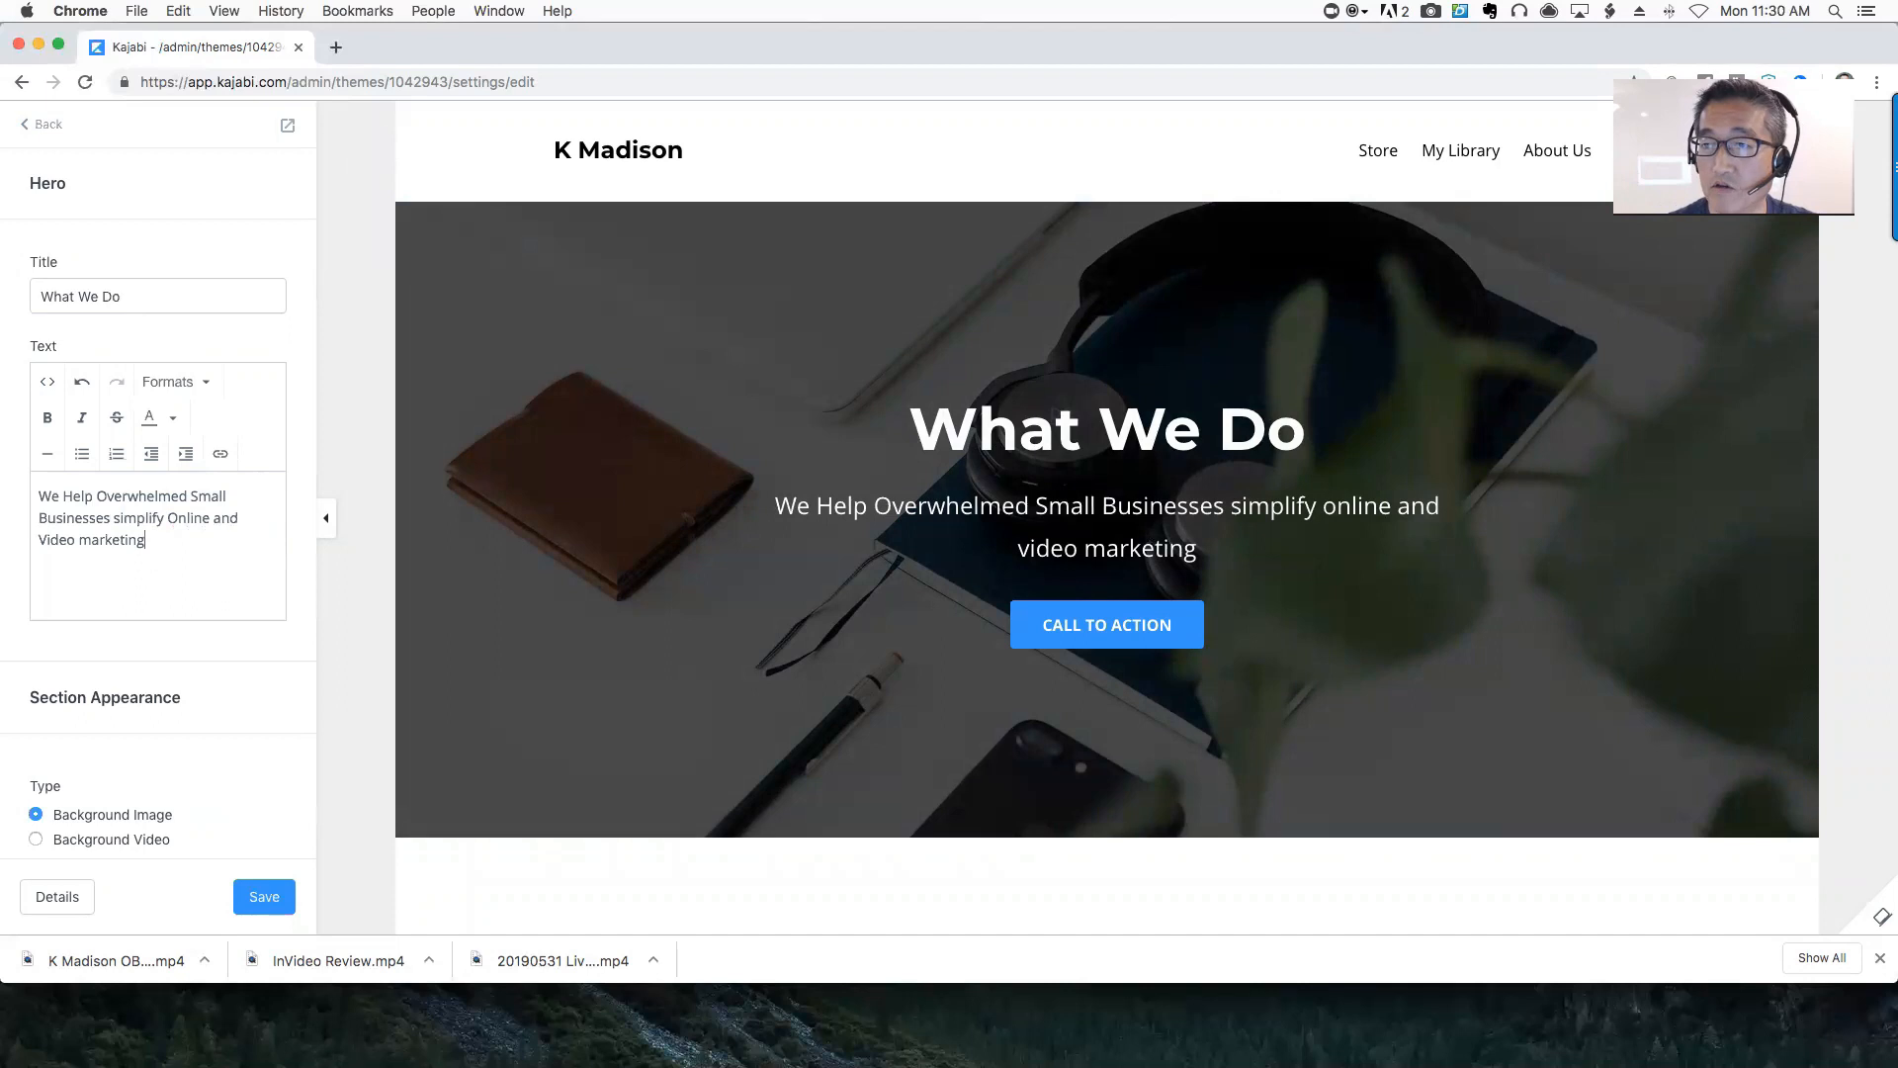
key("BackSpace")
type("M")
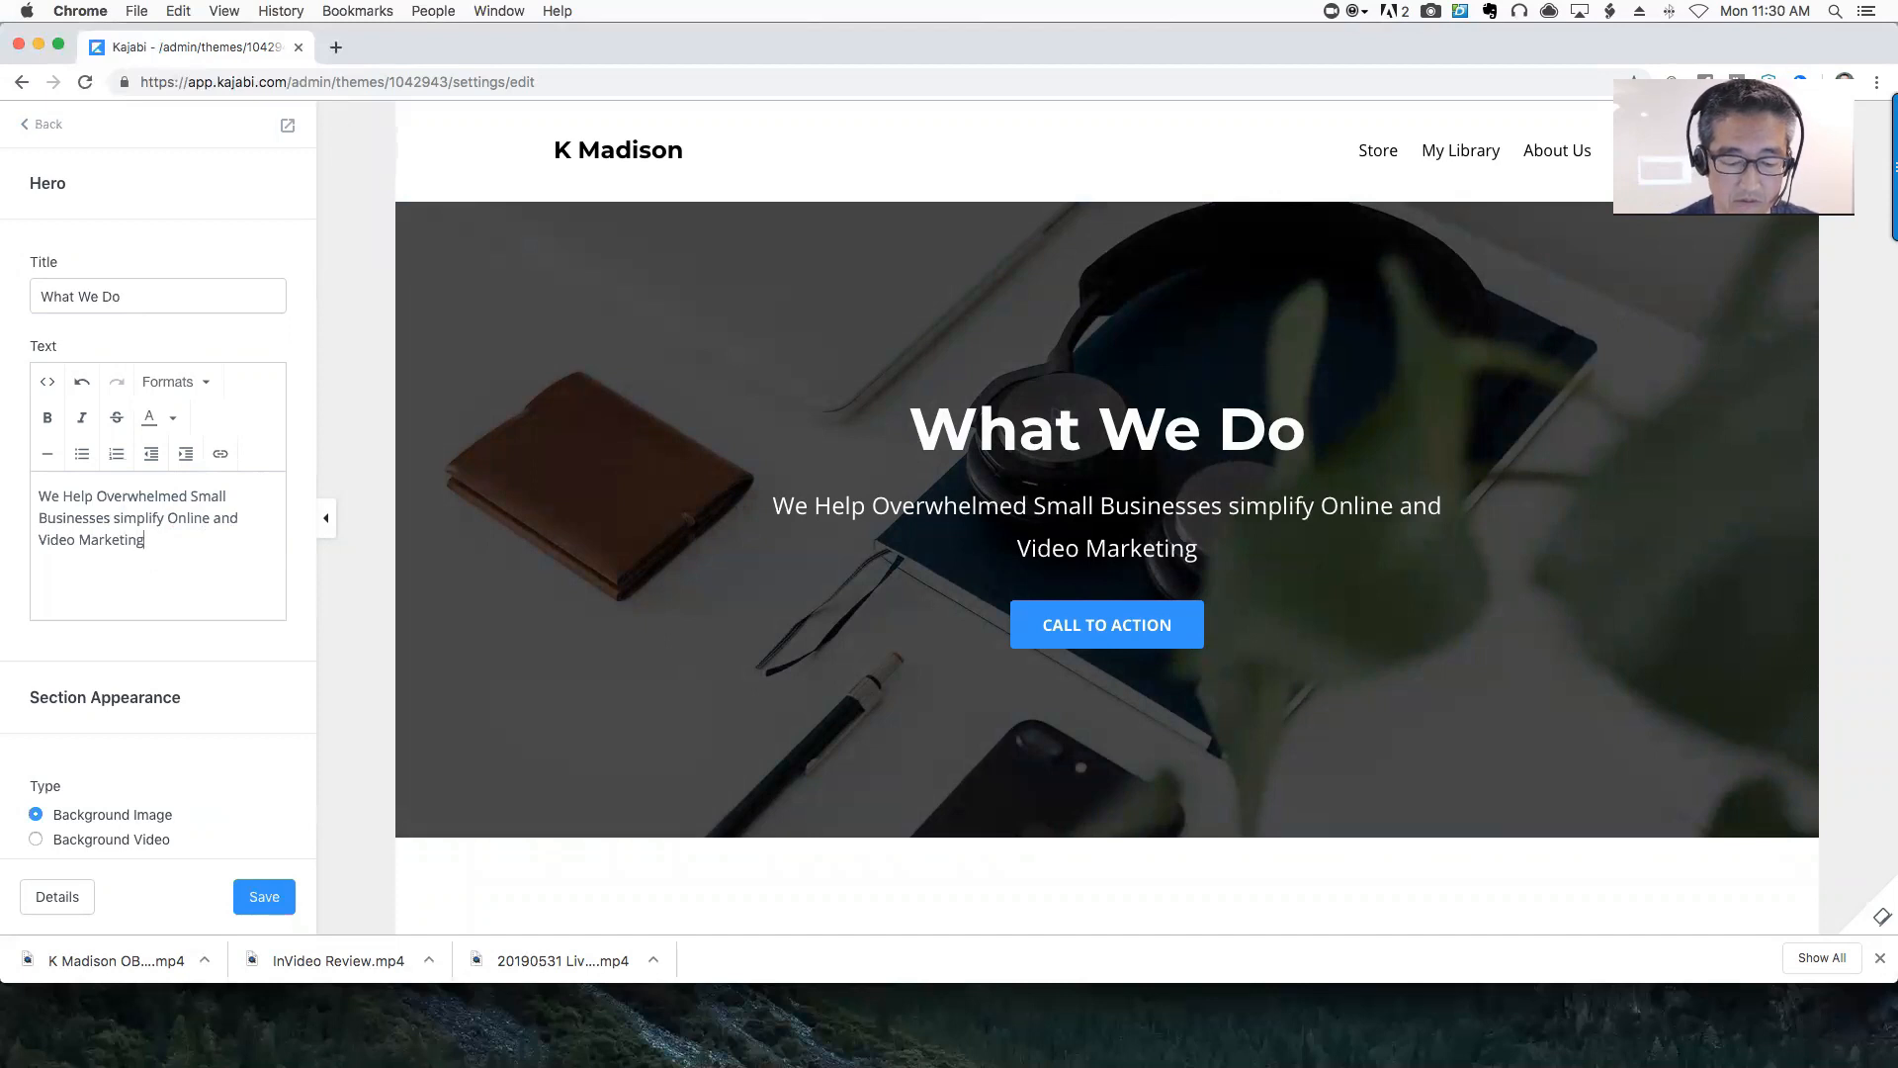
Open the hero's call-to-action button settings and select its whole CTA text
left_click(1108, 630)
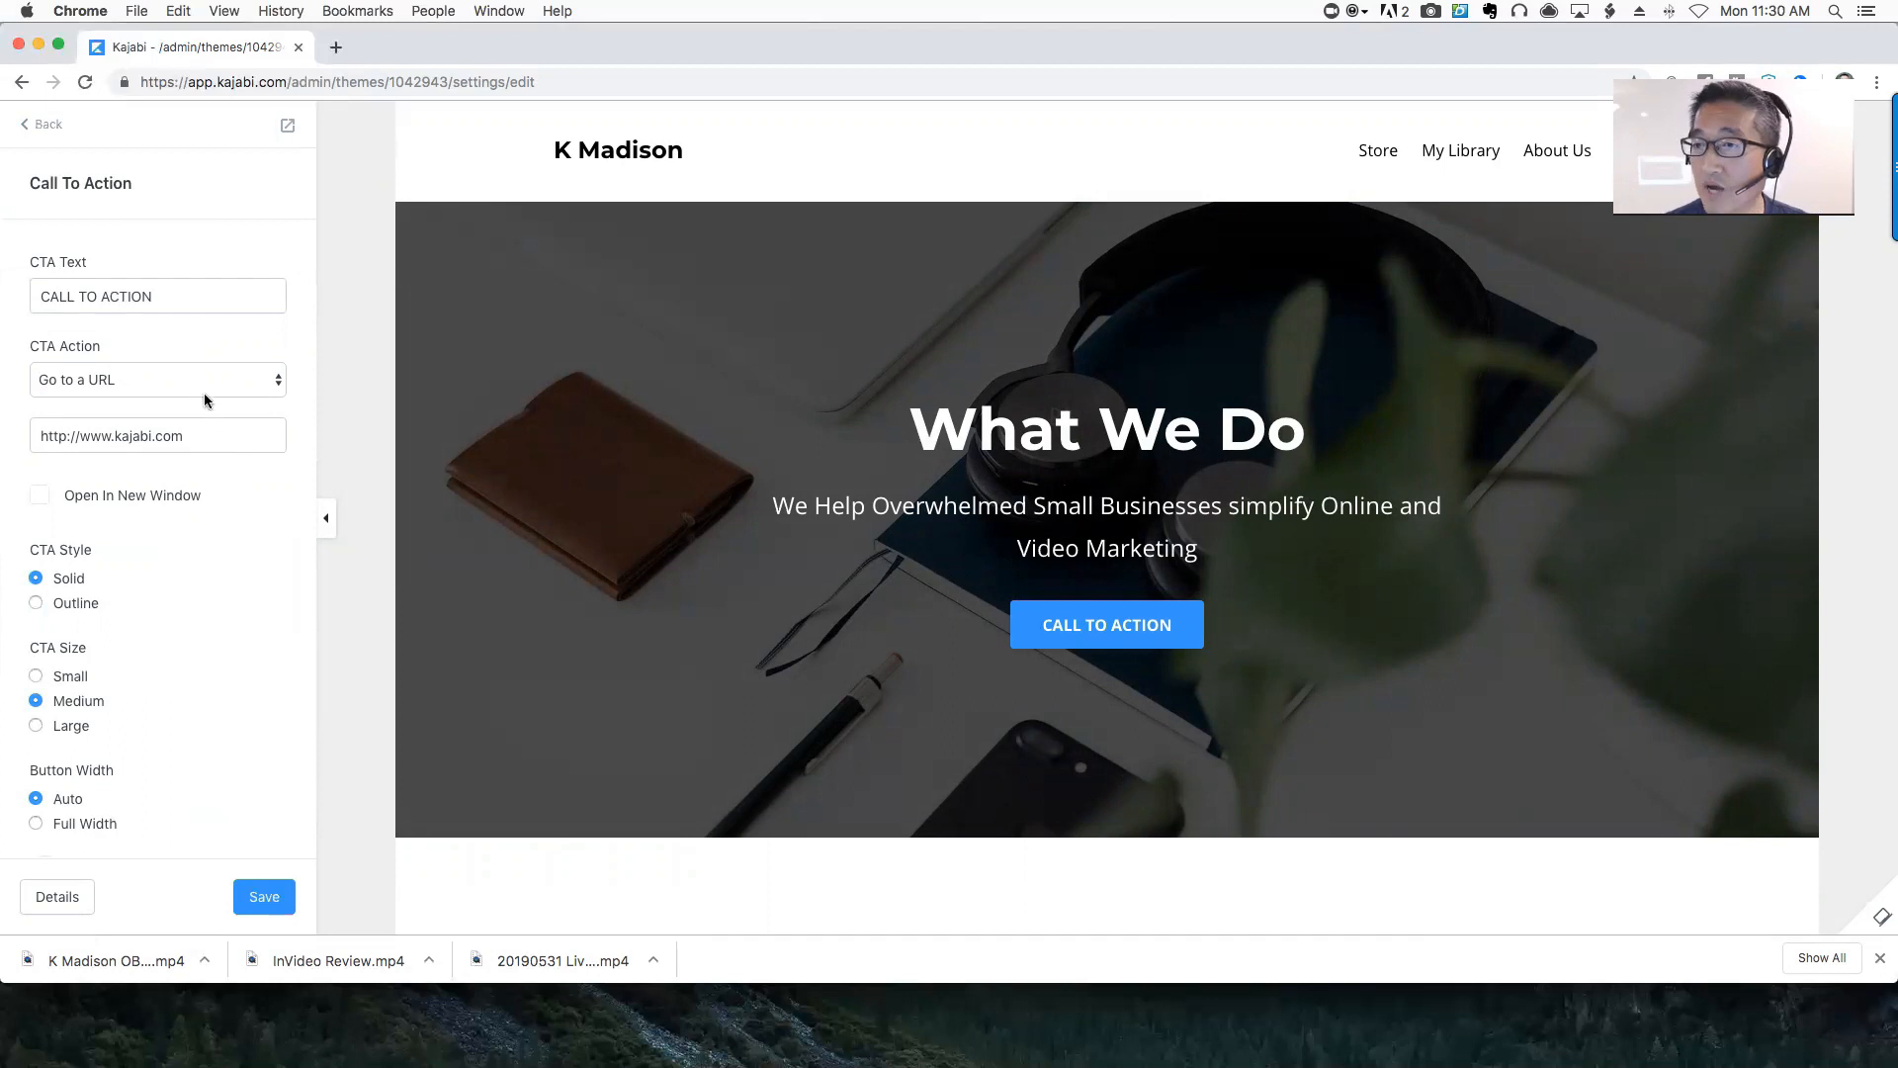
left_click_drag(157, 297, 40, 297)
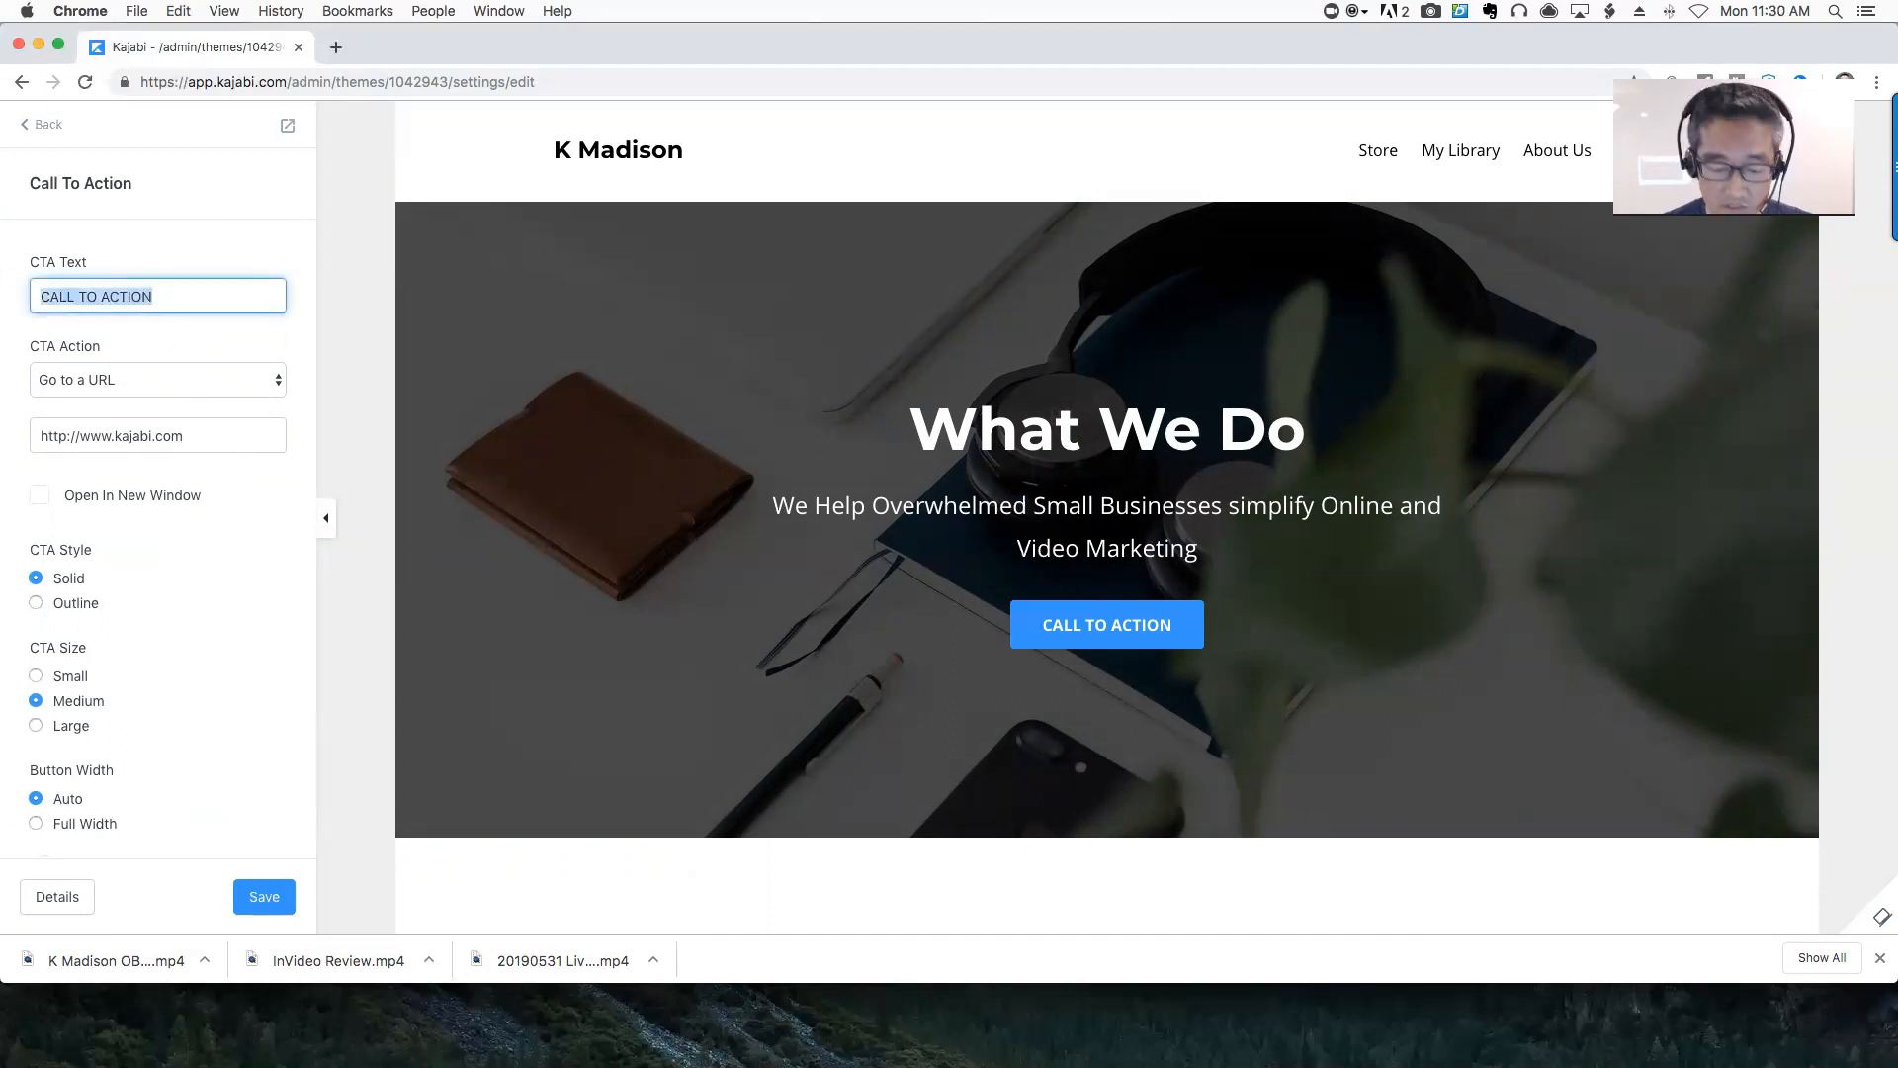
type("W")
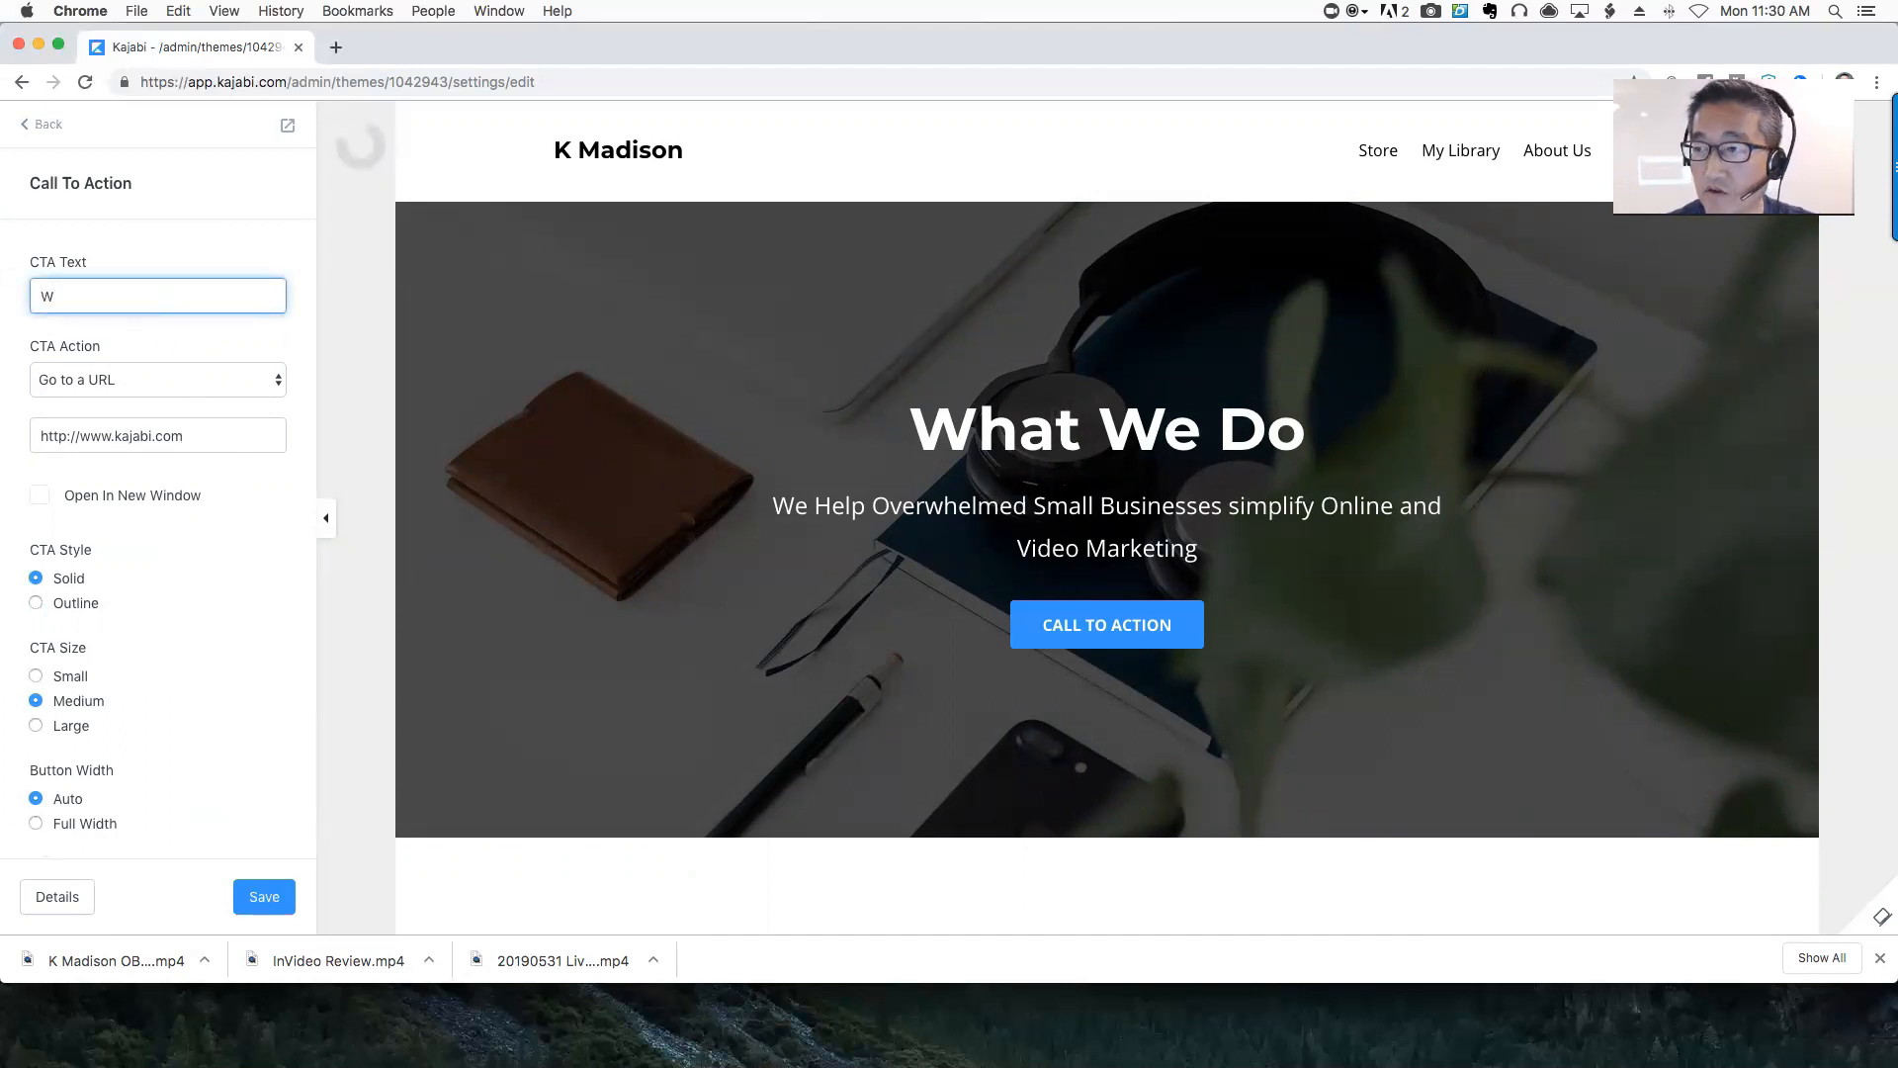
type("act")
key("BackSpace")
key("BackSpace")
type("tch")
key("BackSpace")
key("BackSpace")
key("BackSpace")
key("BackSpace")
key("BackSpace")
key("BackSpace")
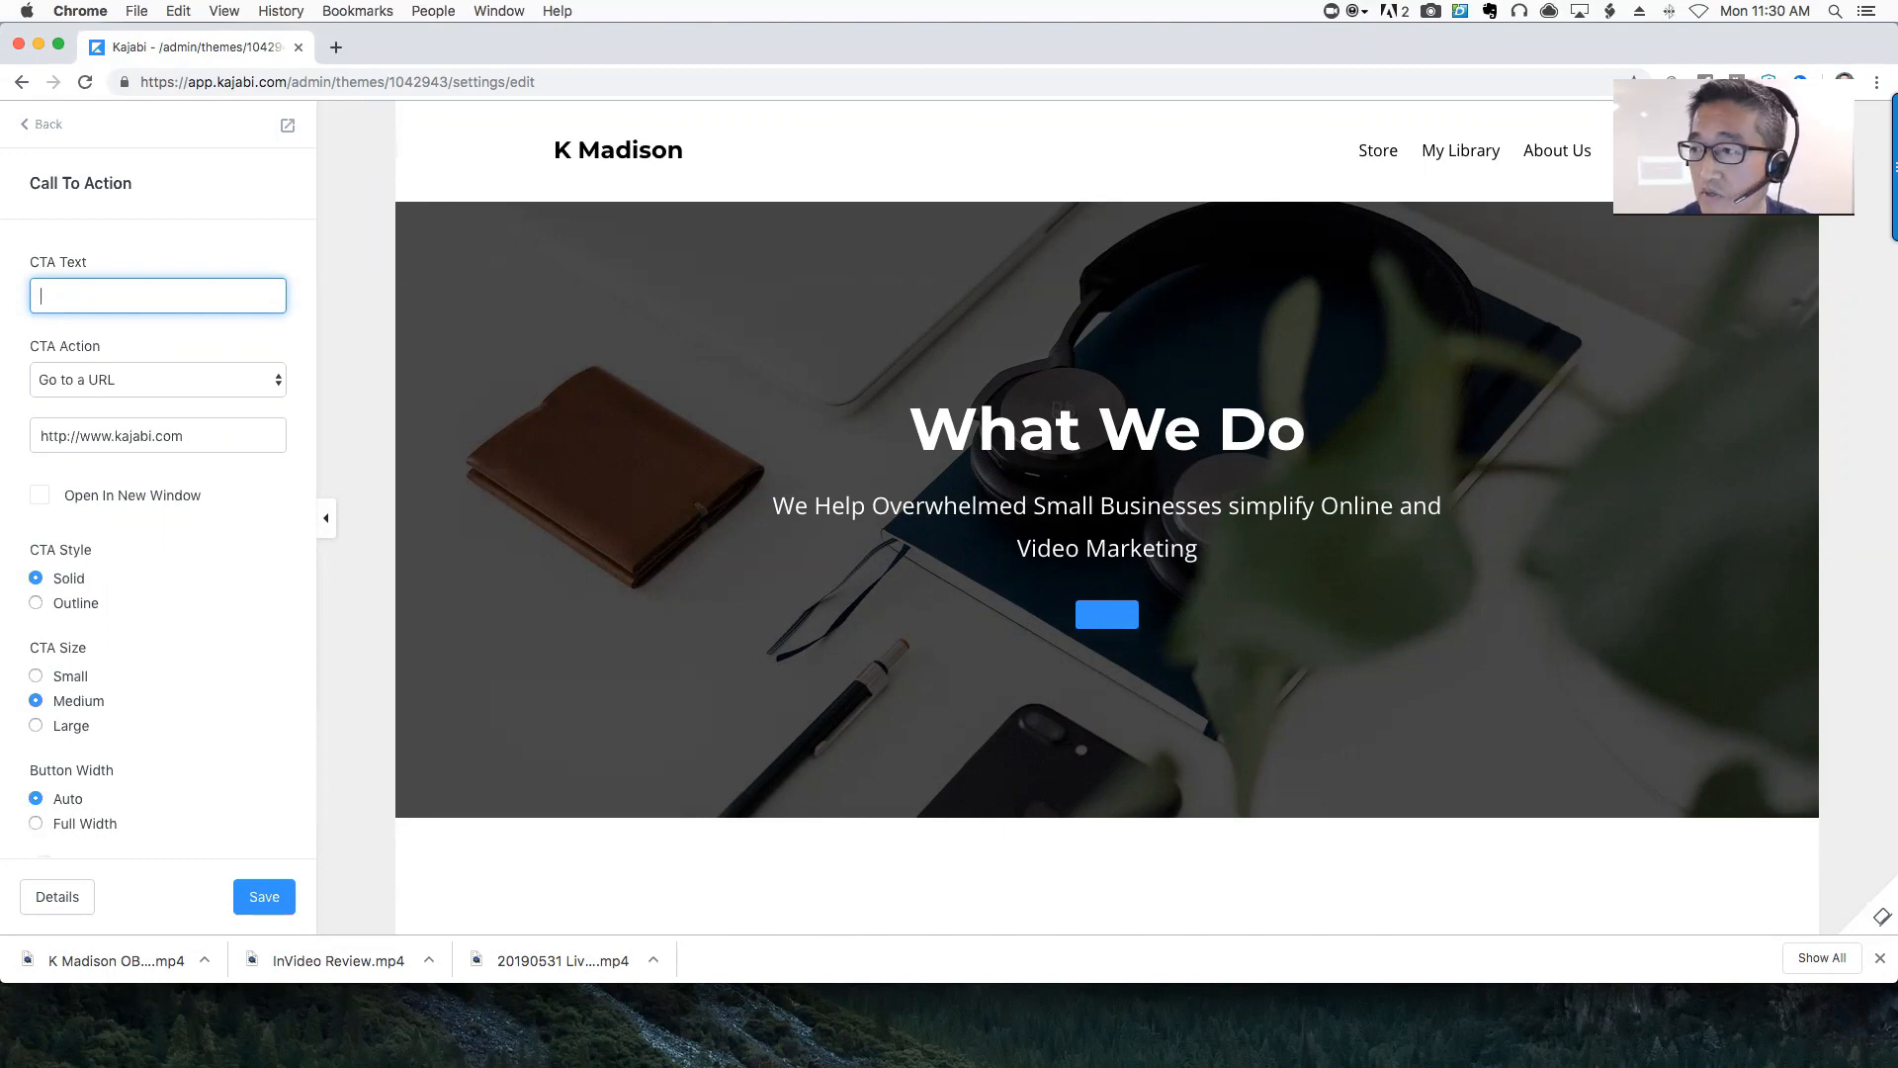
Set the hero button's CTA text to "Check out Our Youtube Page"
type("Check out ")
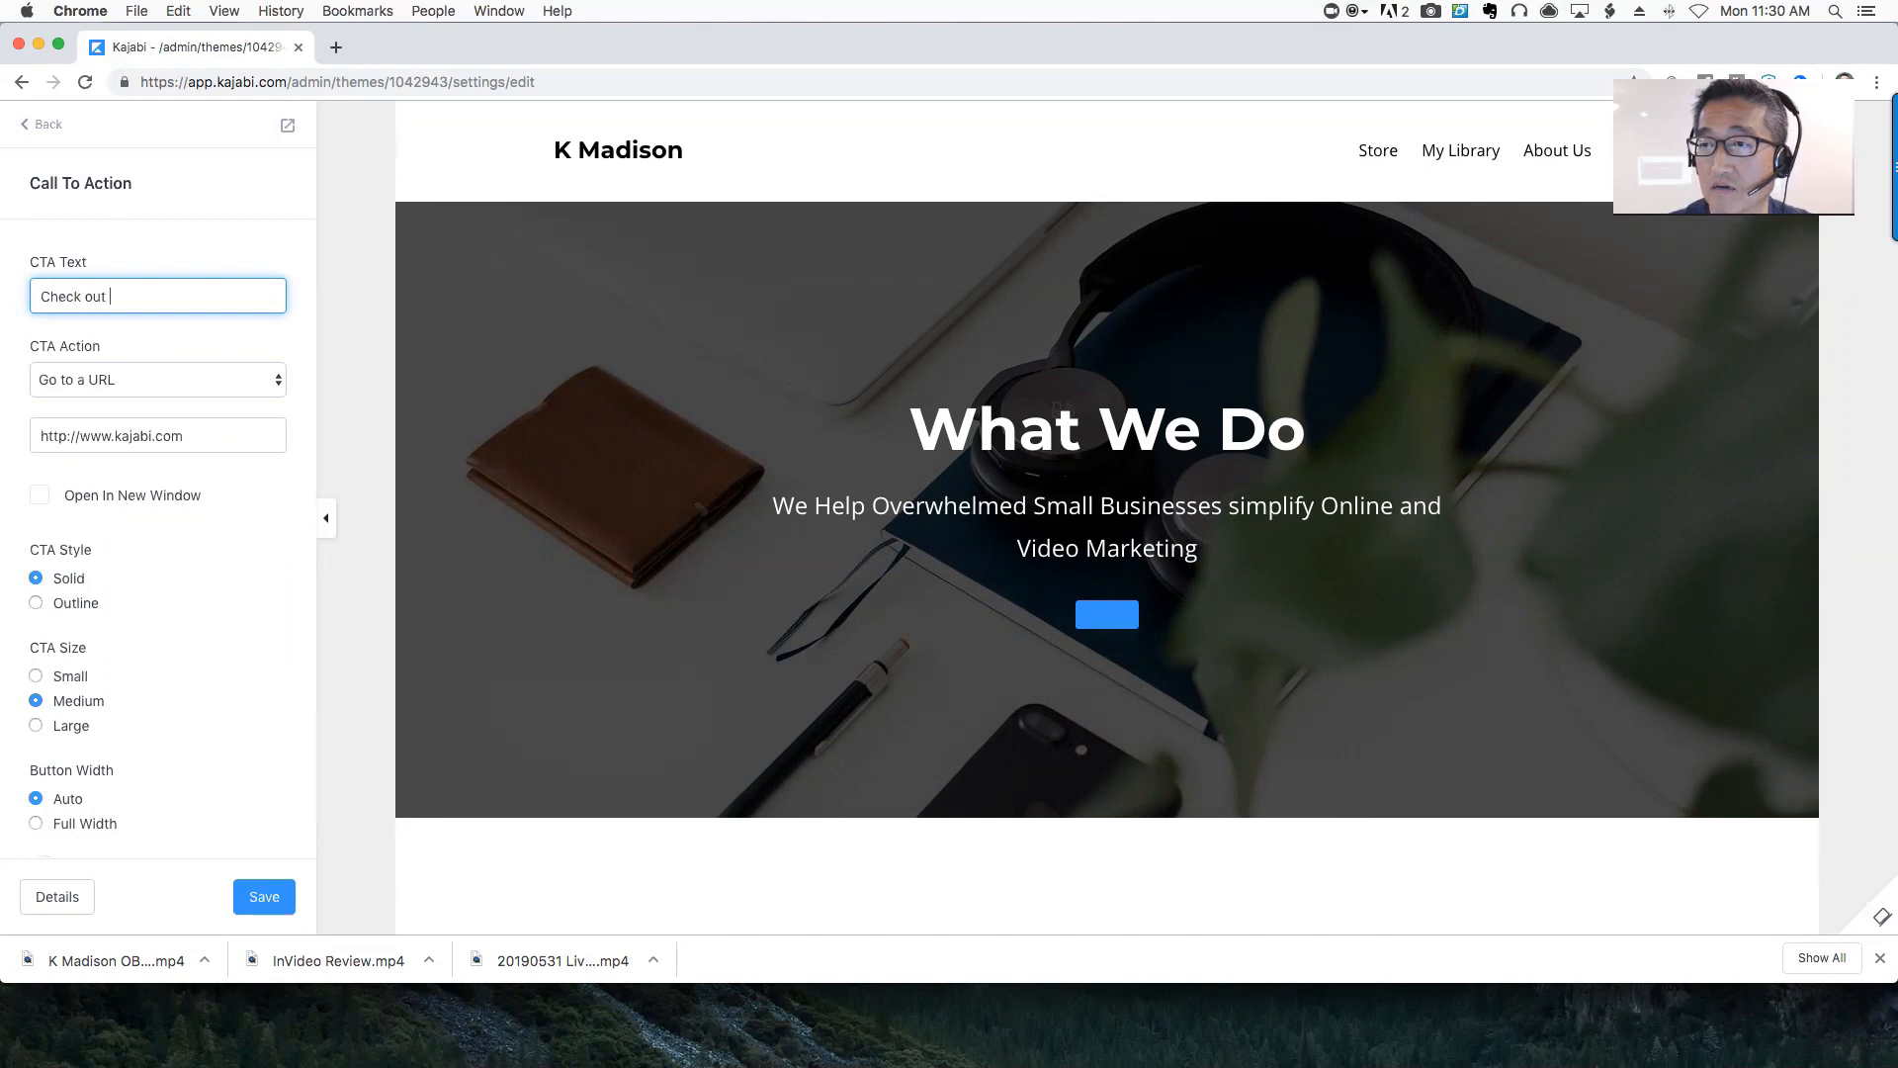
type("Our You")
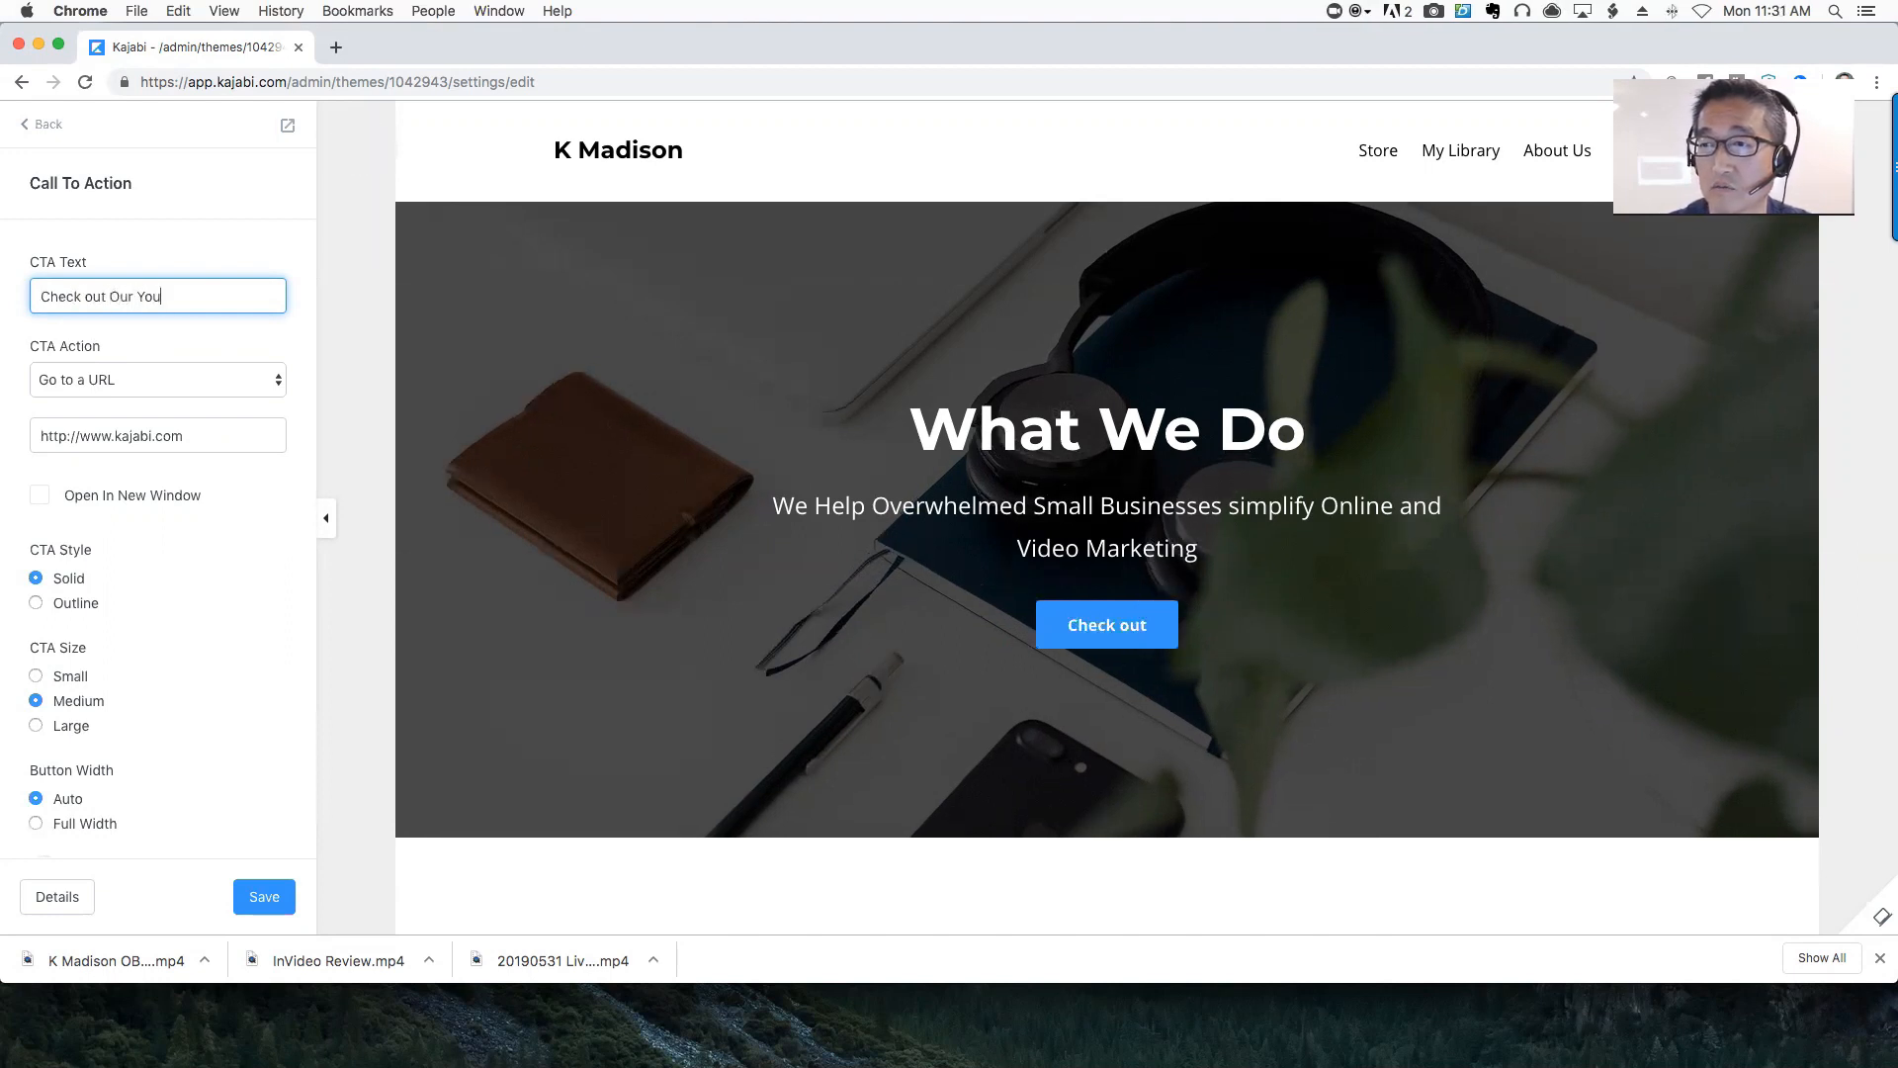
type("tube ")
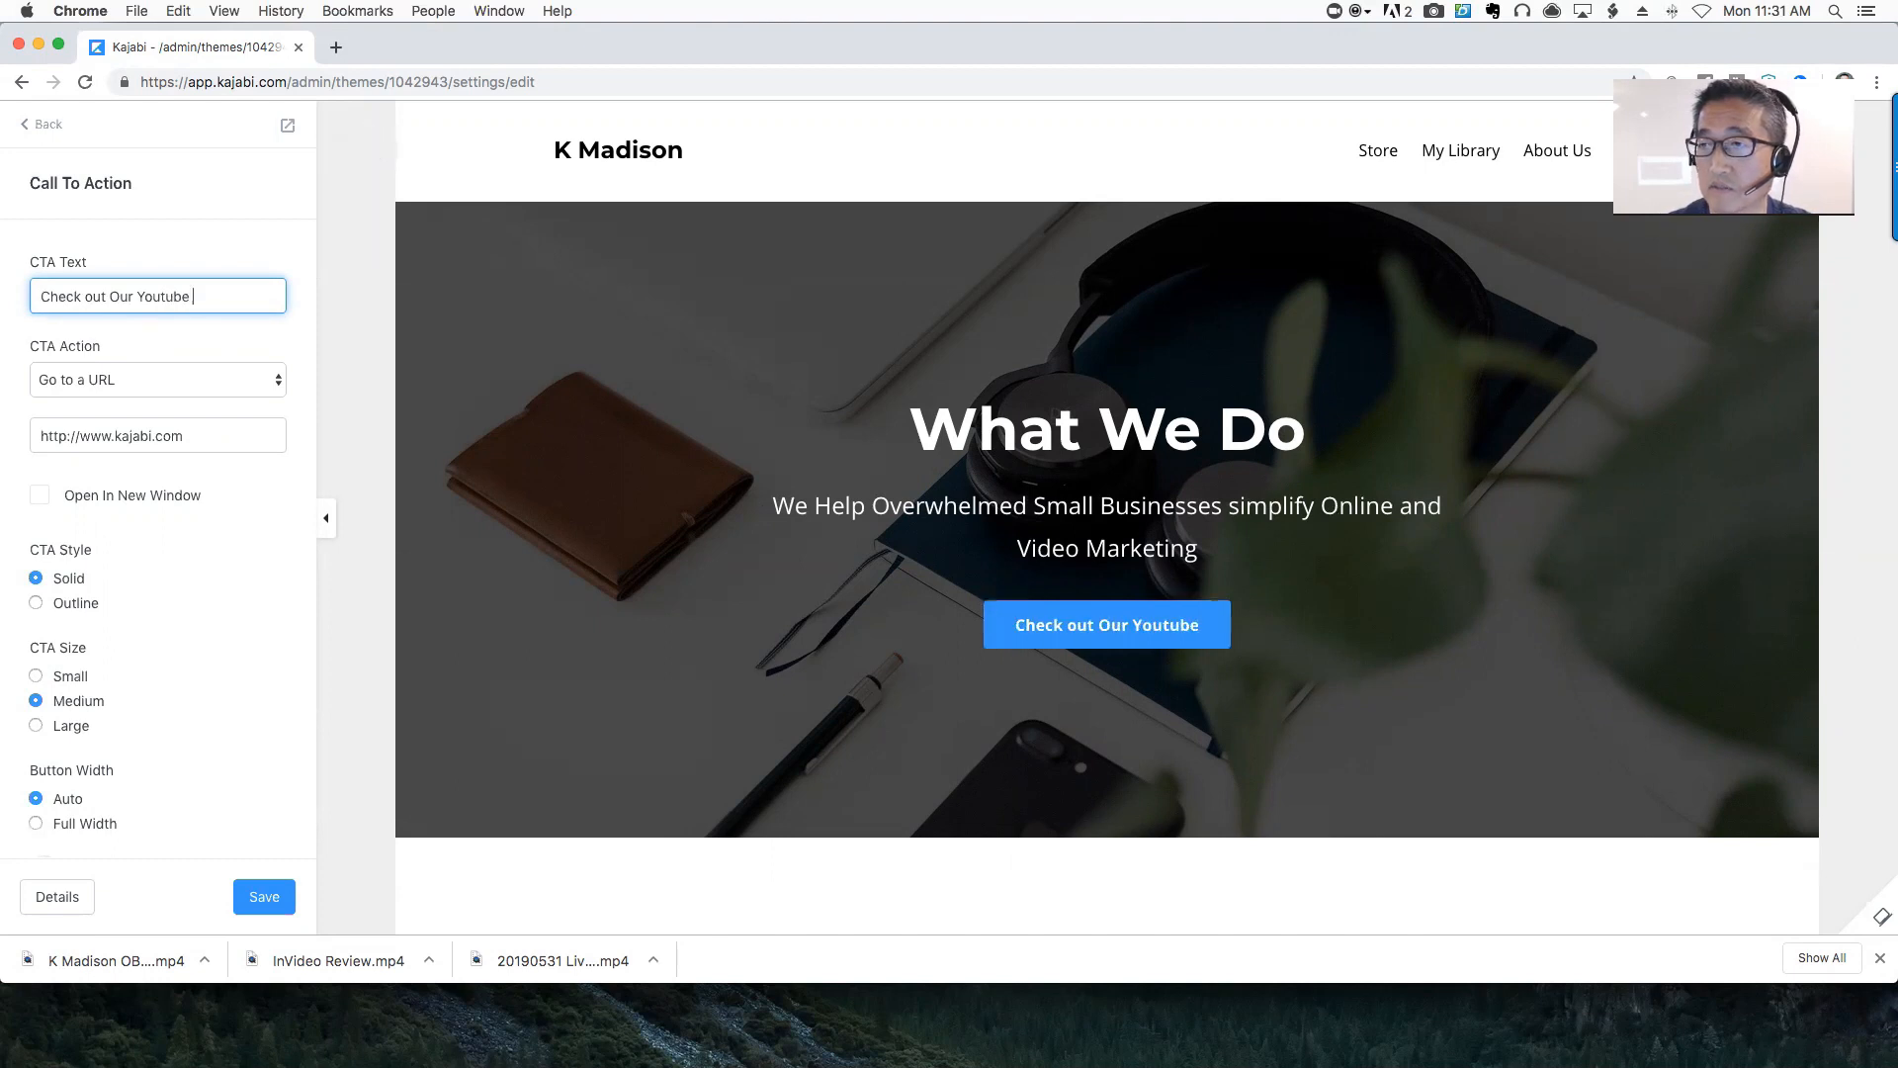
type("To")
key("BackSpace")
key("BackSpace")
type("tube t")
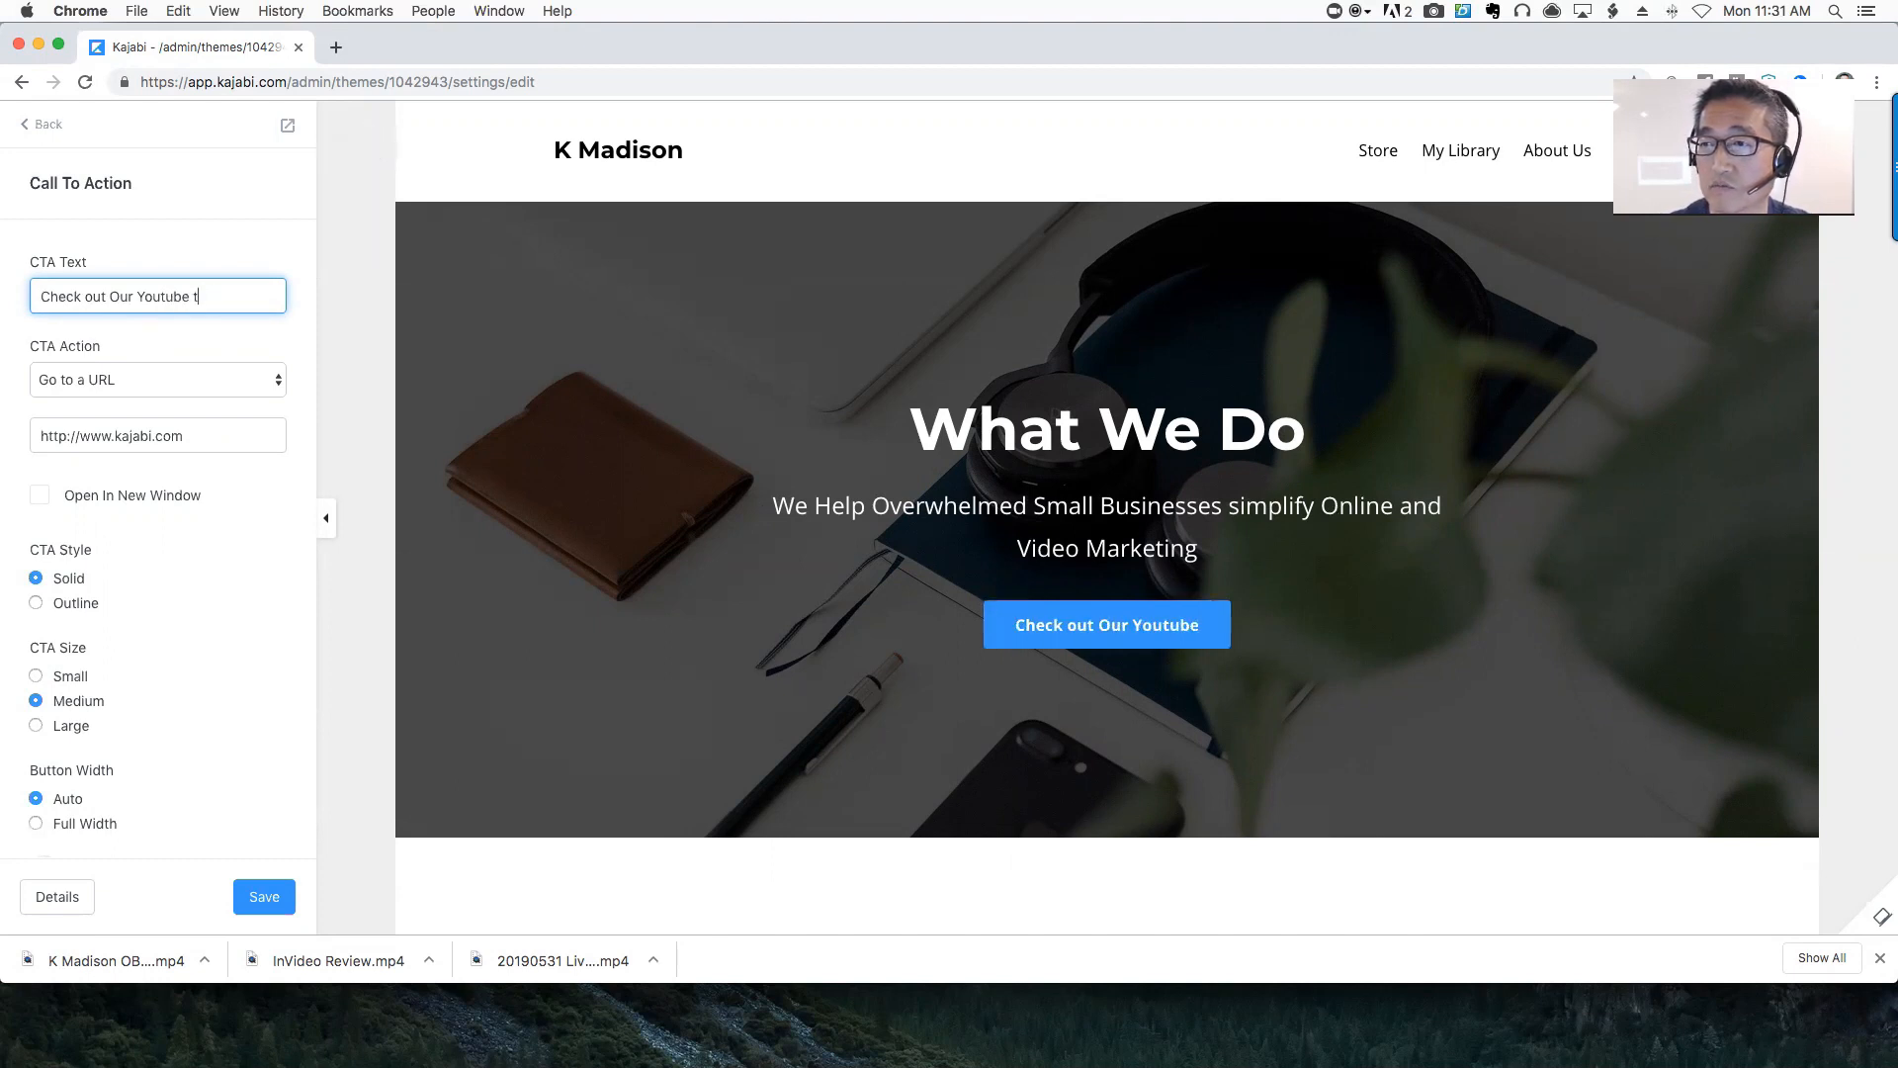
key("BackSpace")
type("Page")
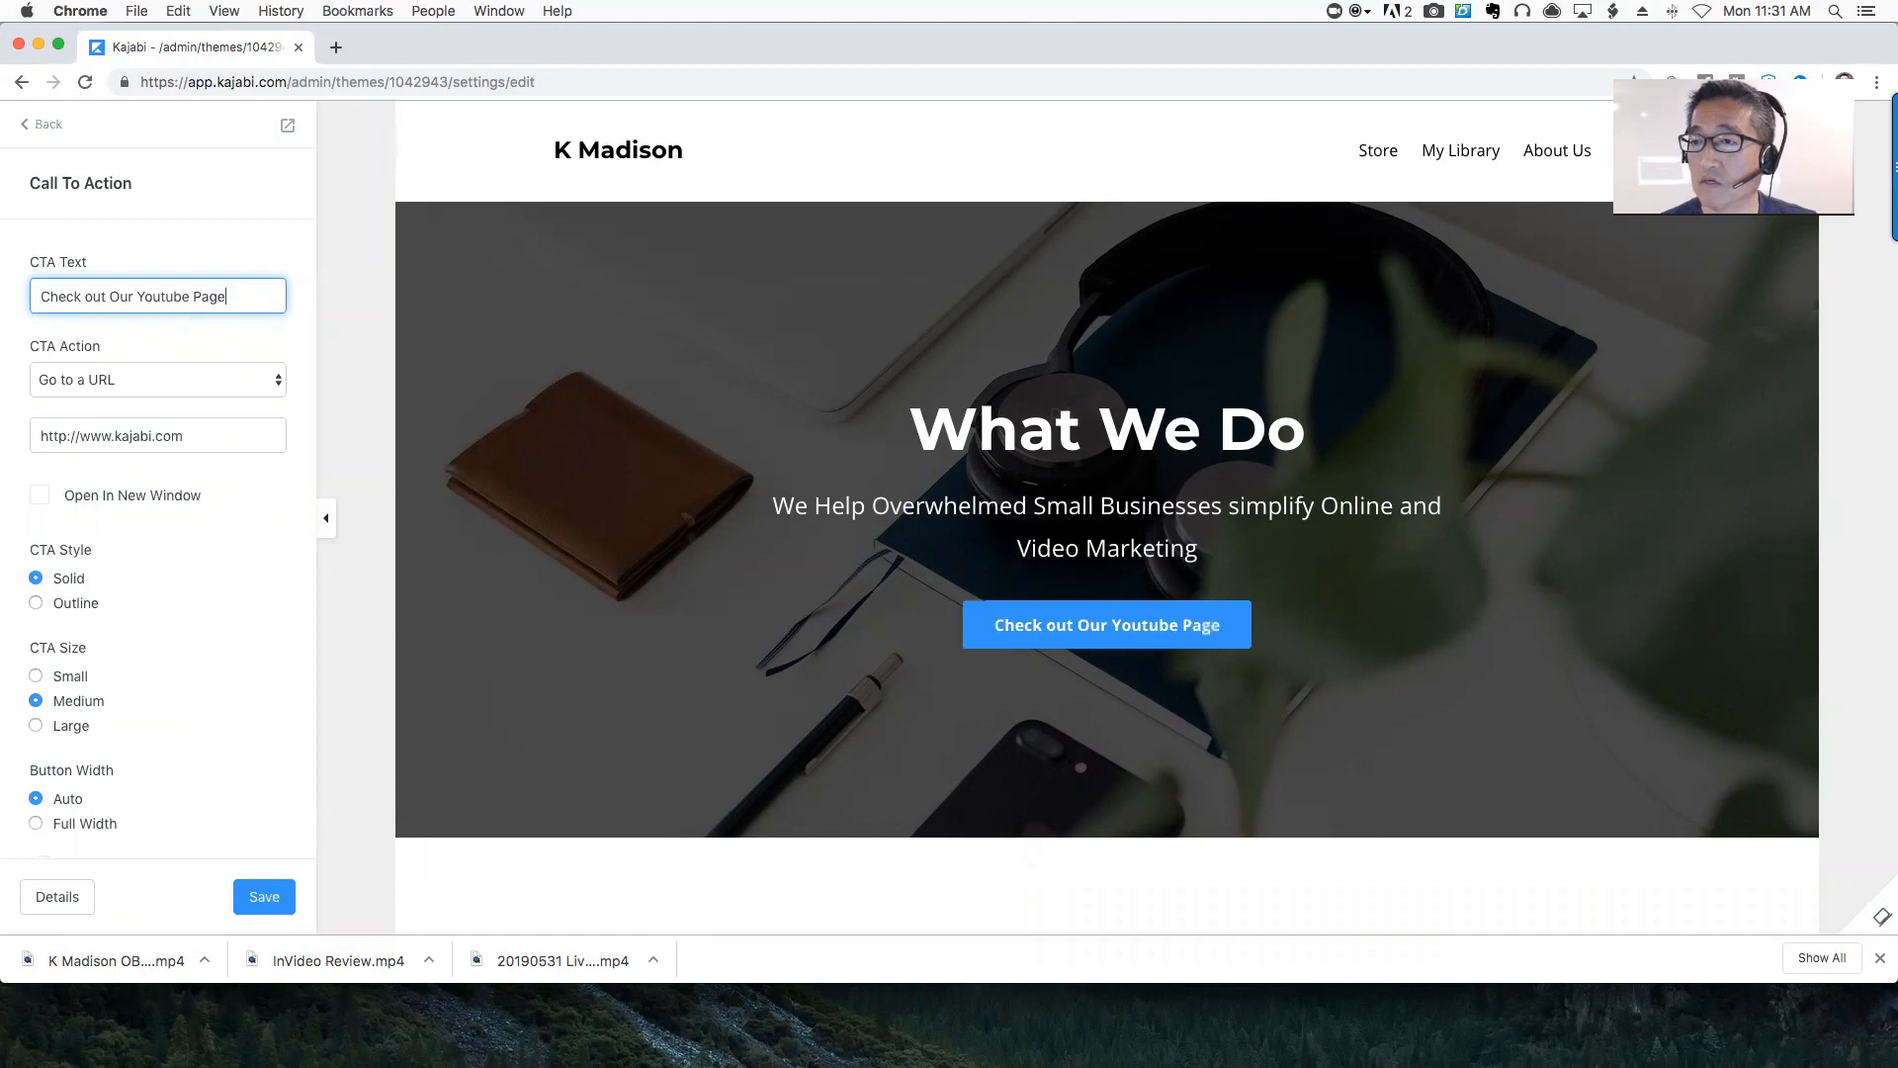
left_click(127, 390)
left_click(159, 393)
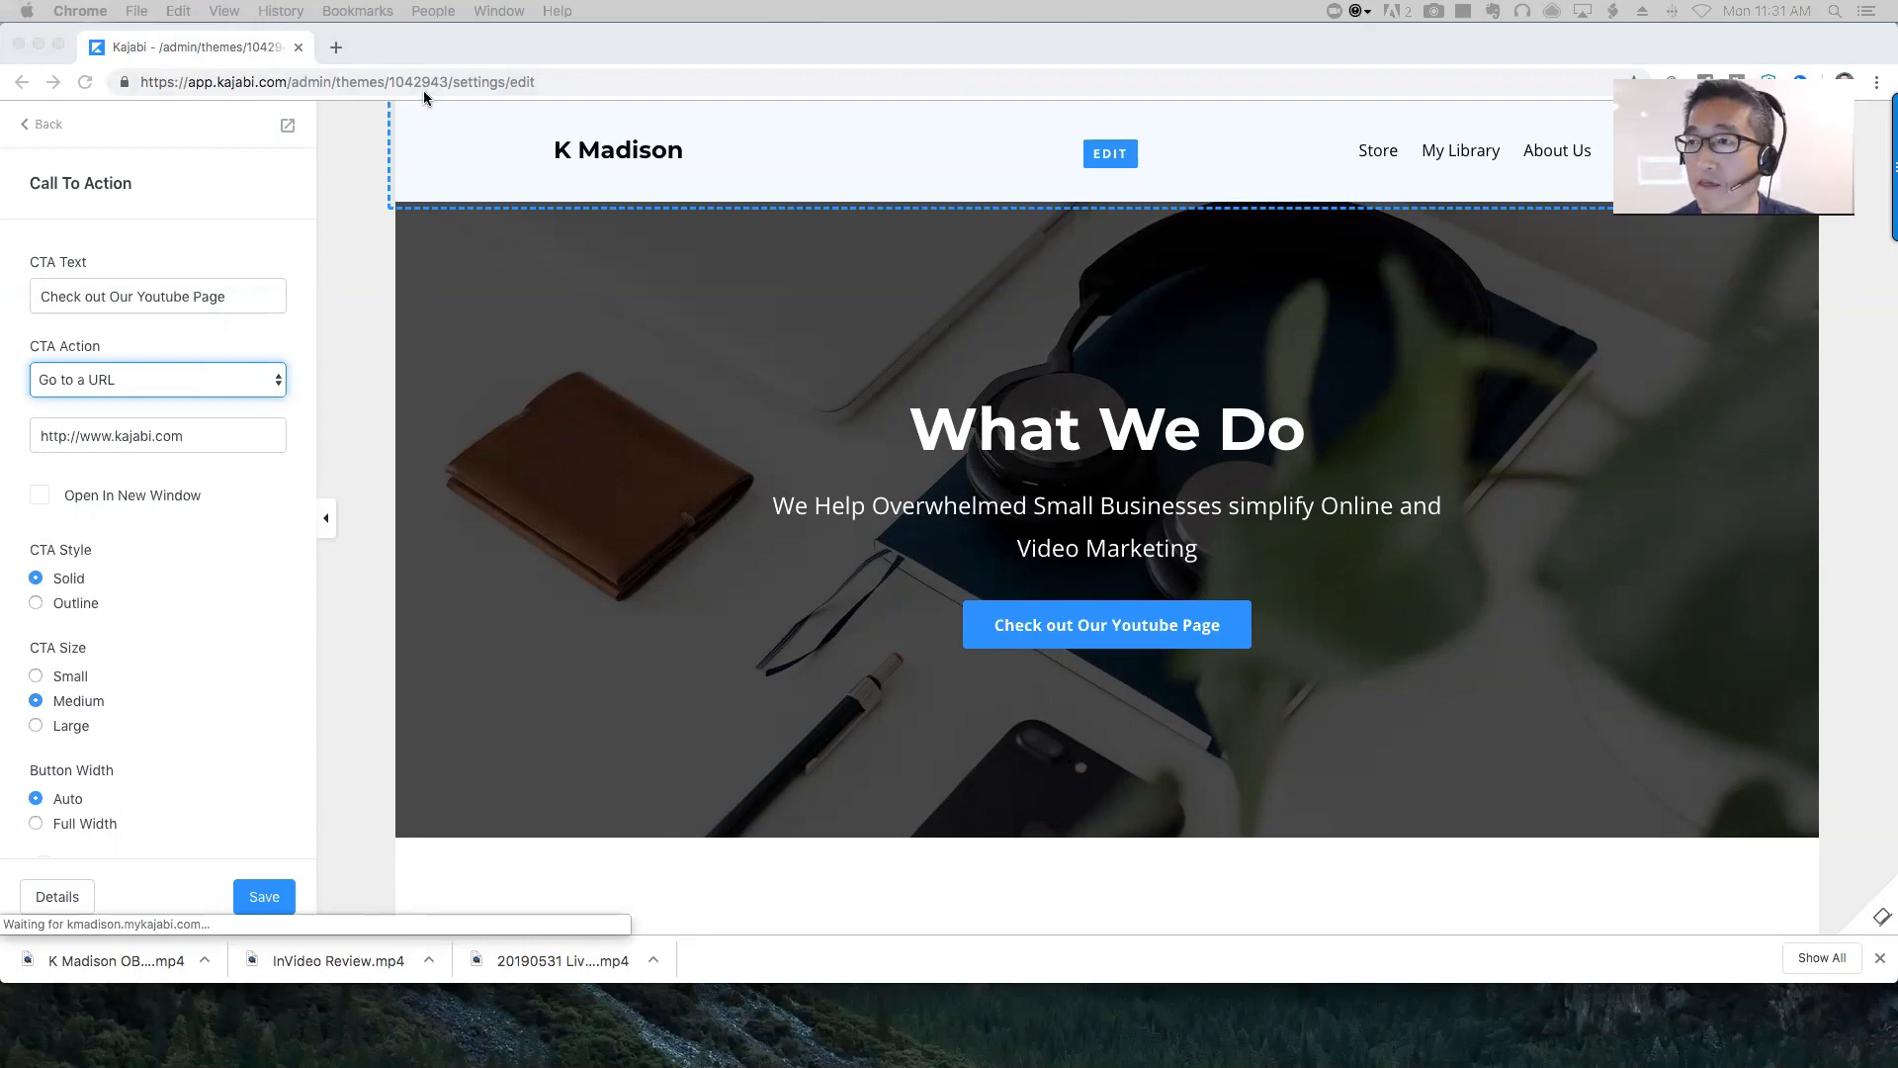
key("super+t")
type("https://www.youtube.com/channel/UCrpClRlfvn3L5PglPtdI5SA")
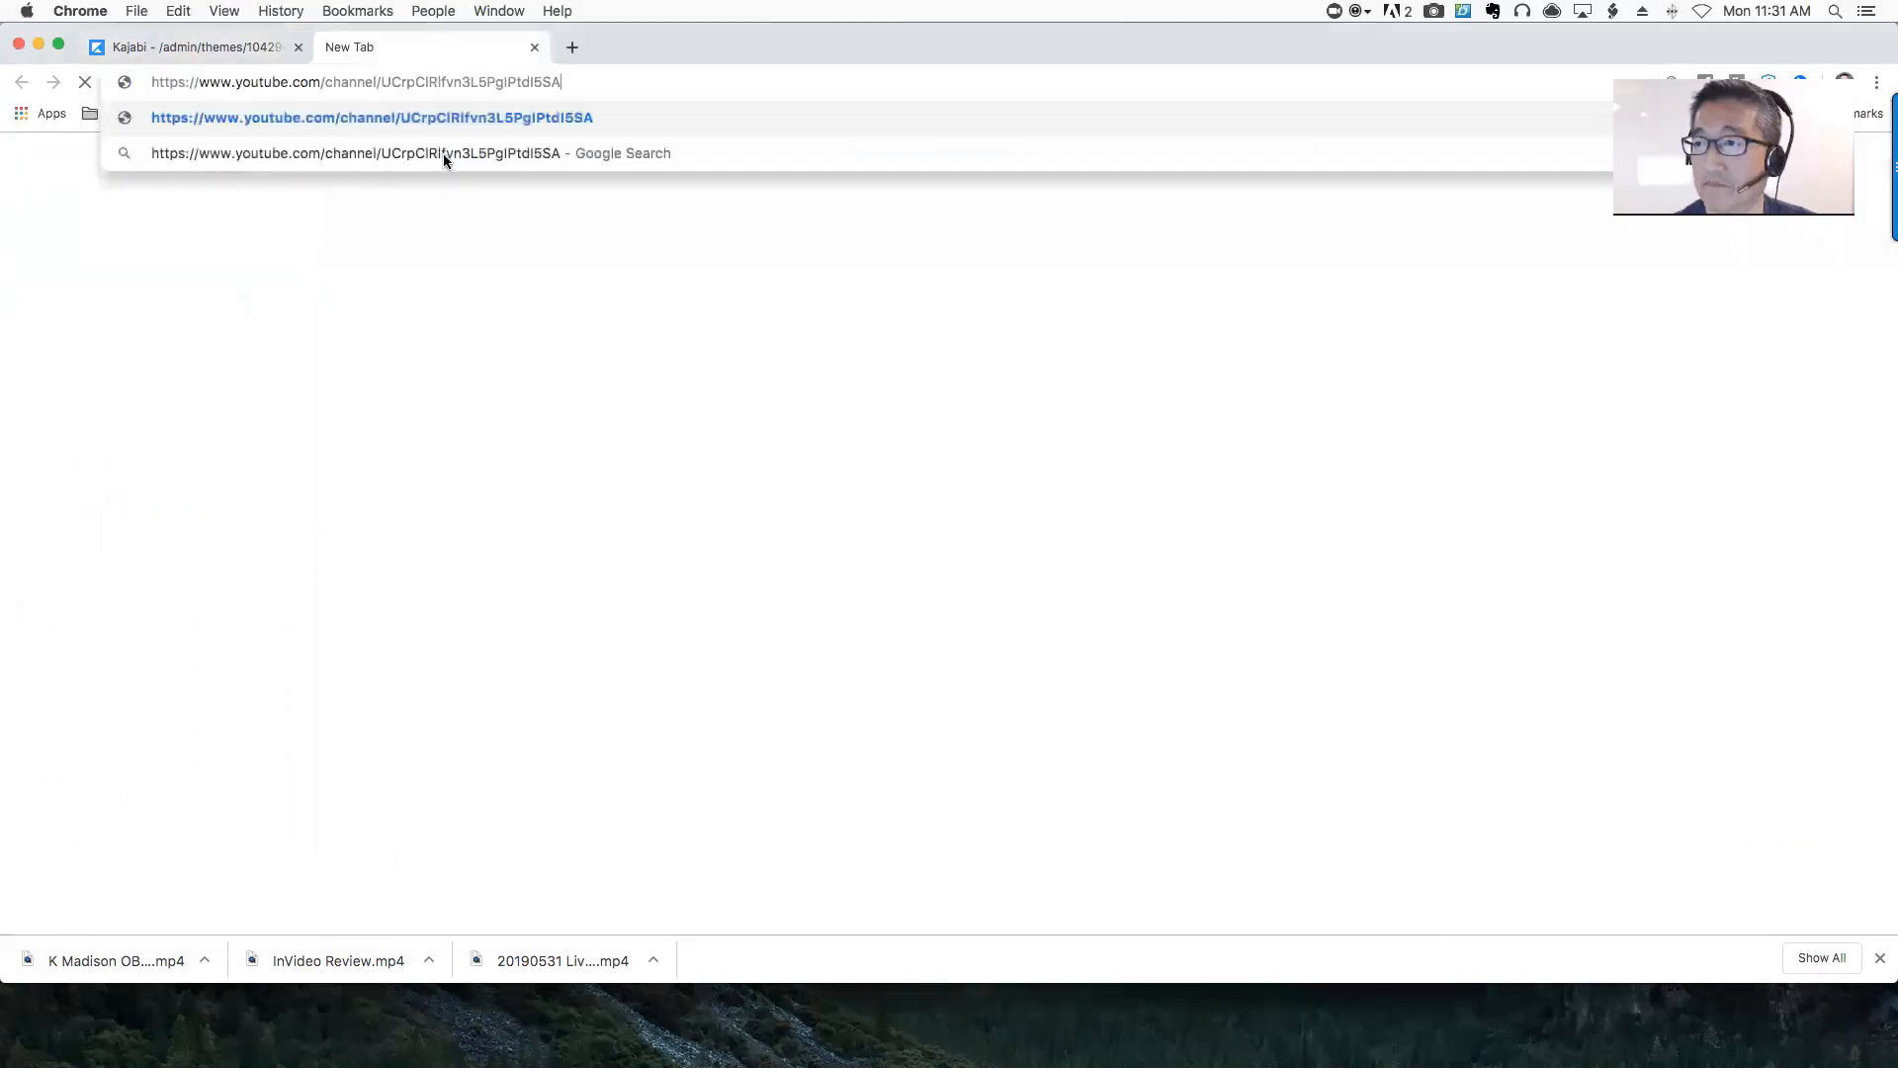
key("Return")
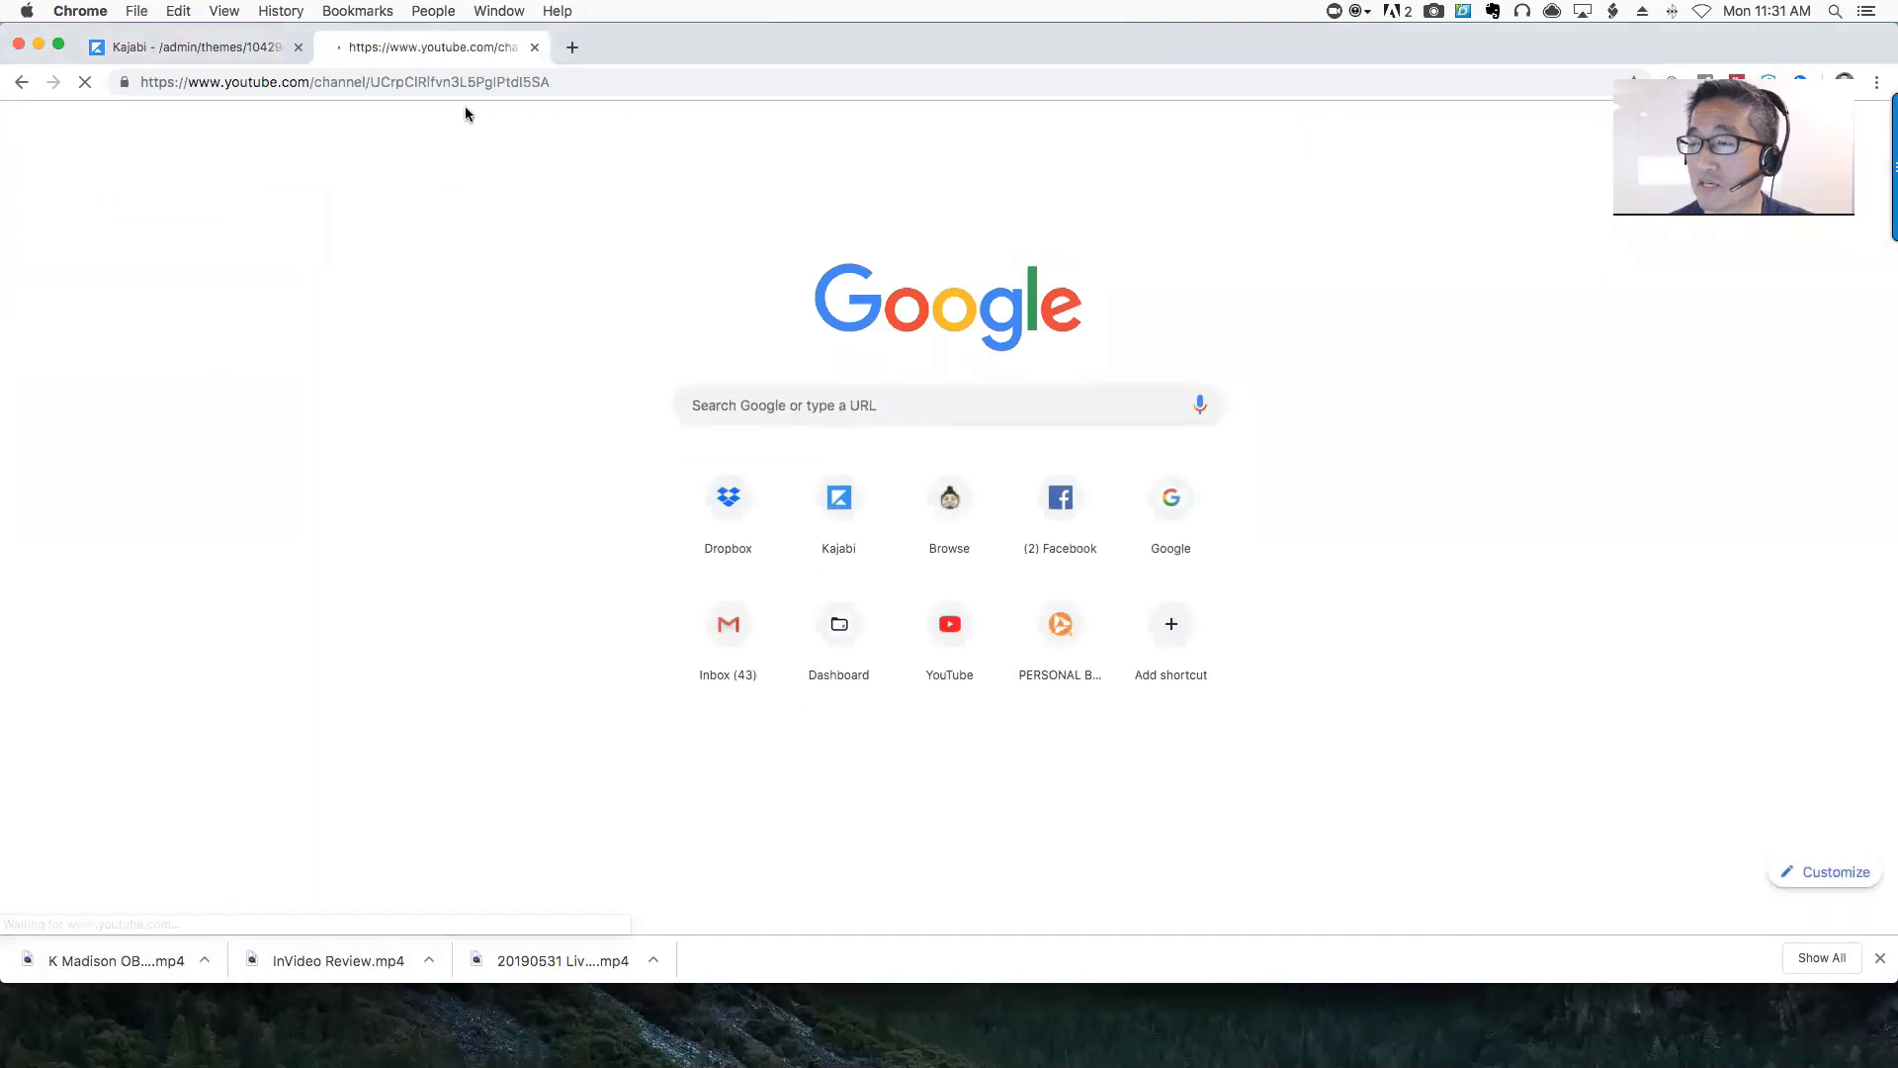
Return to the Kajabi editor, set the hero button's URL to the K Madison YouTube channel address, and make it open in a new window
left_click(217, 49)
triple_click(182, 436)
type("https://www.youtube.com/channel/UCrpClRlfvn3L5PgIPtdI5SA")
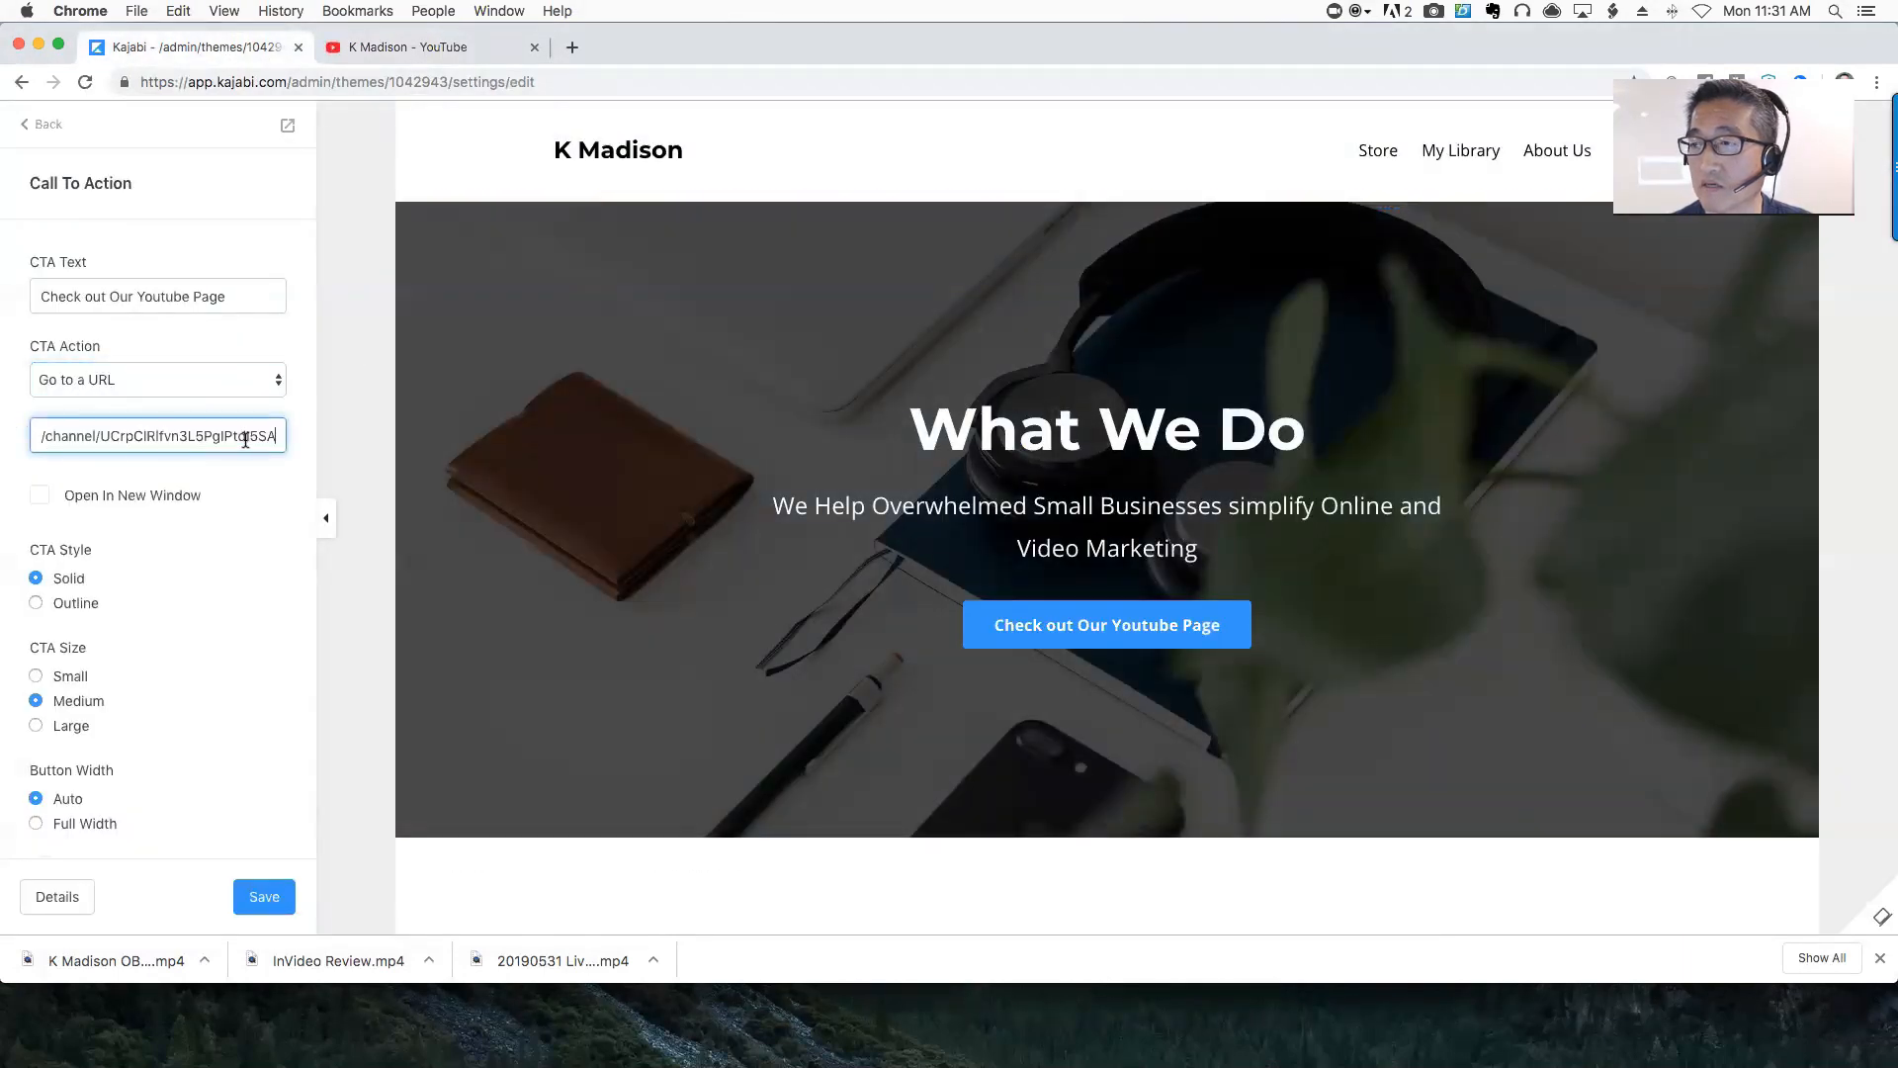
left_click(37, 496)
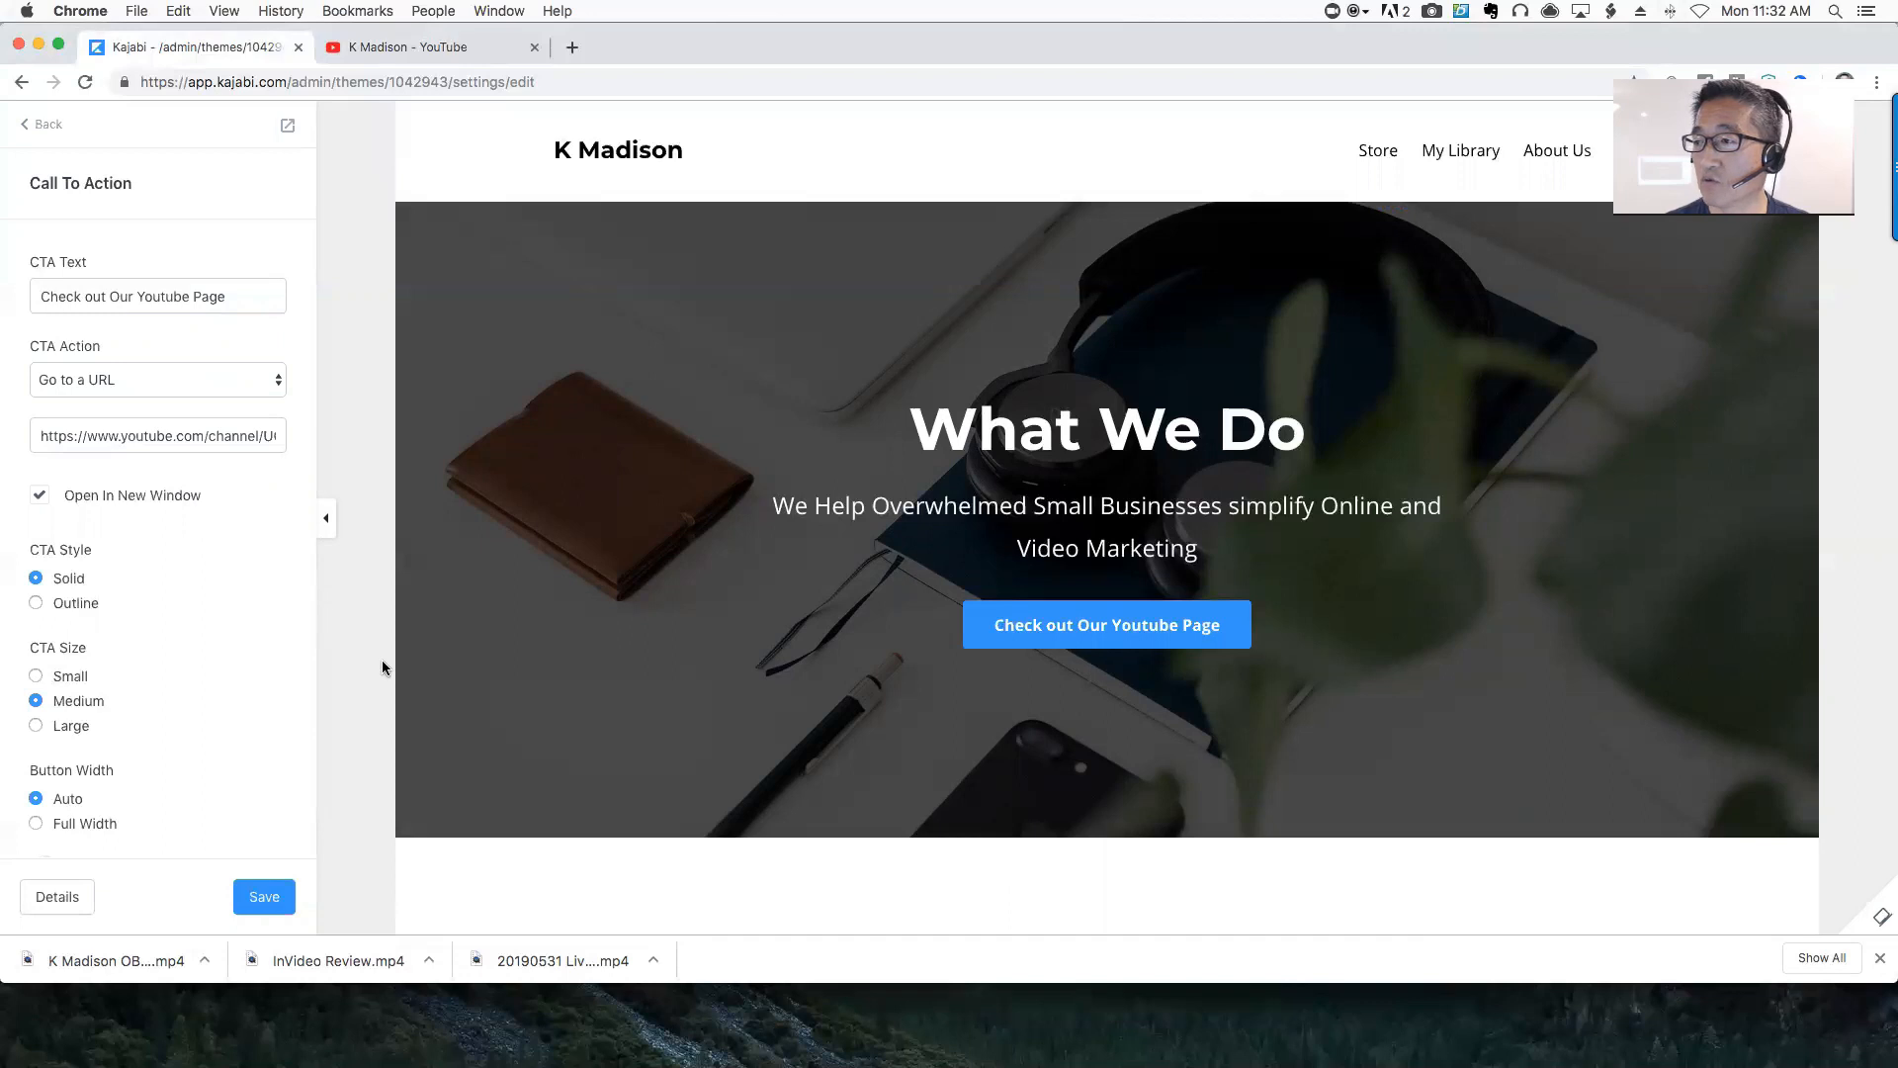
Turn off Show Image for each of the three feature blocks below the hero
scroll(996, 716, "down", 5)
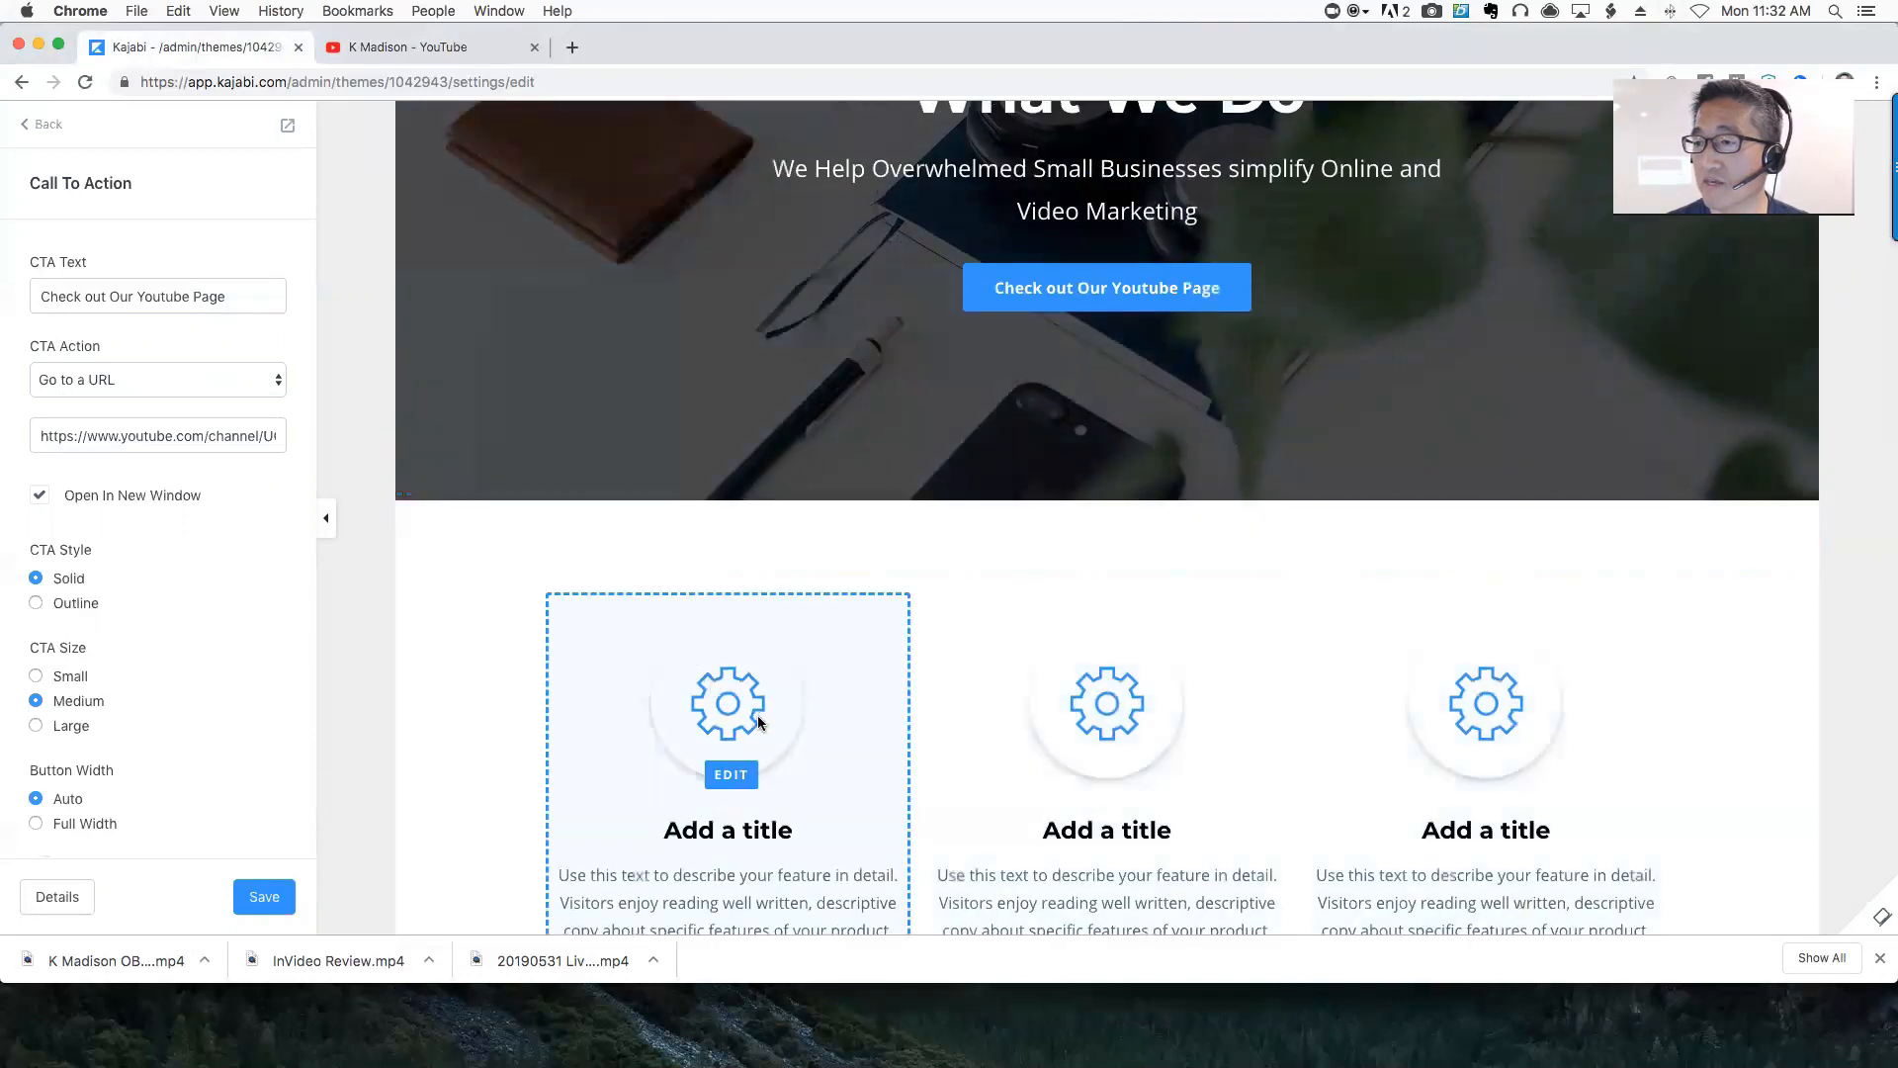
scroll(758, 714, "down", 1)
scroll(758, 715, "up", 1)
scroll(758, 715, "down", 3)
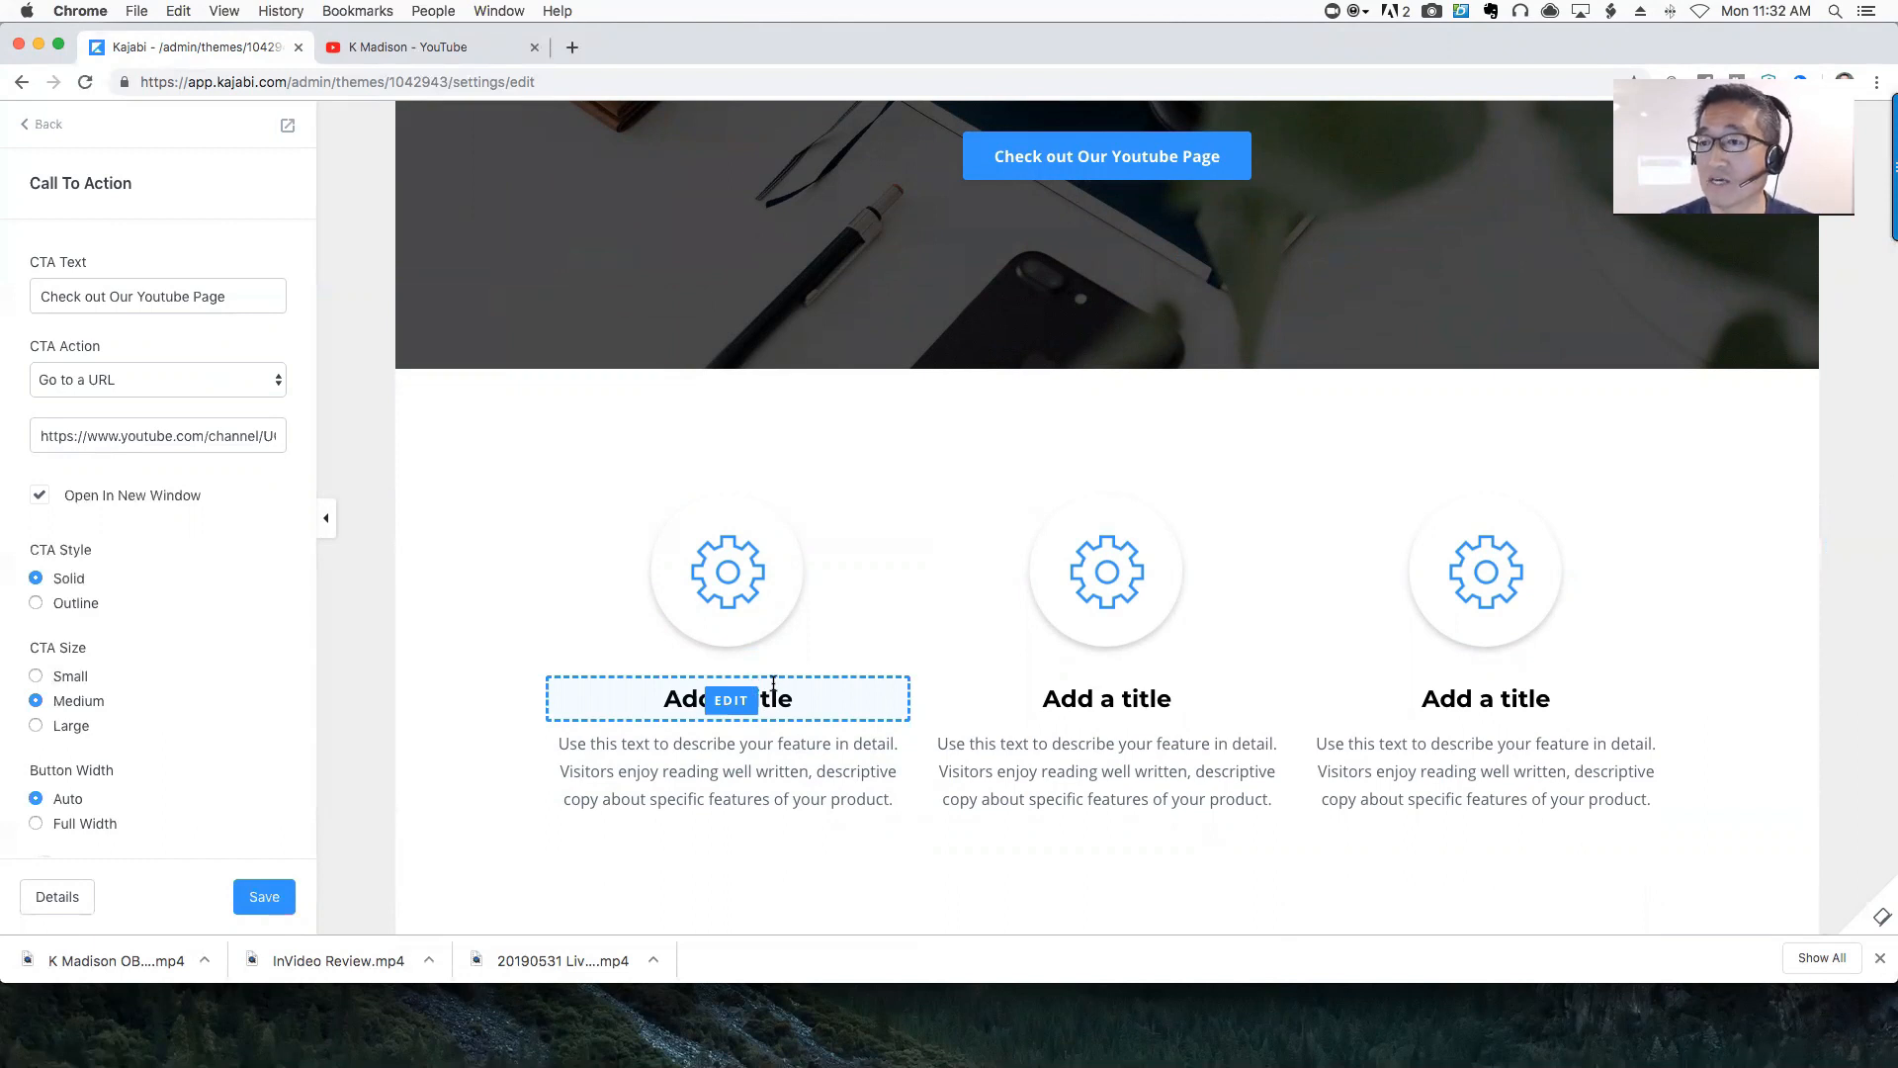
left_click(729, 582)
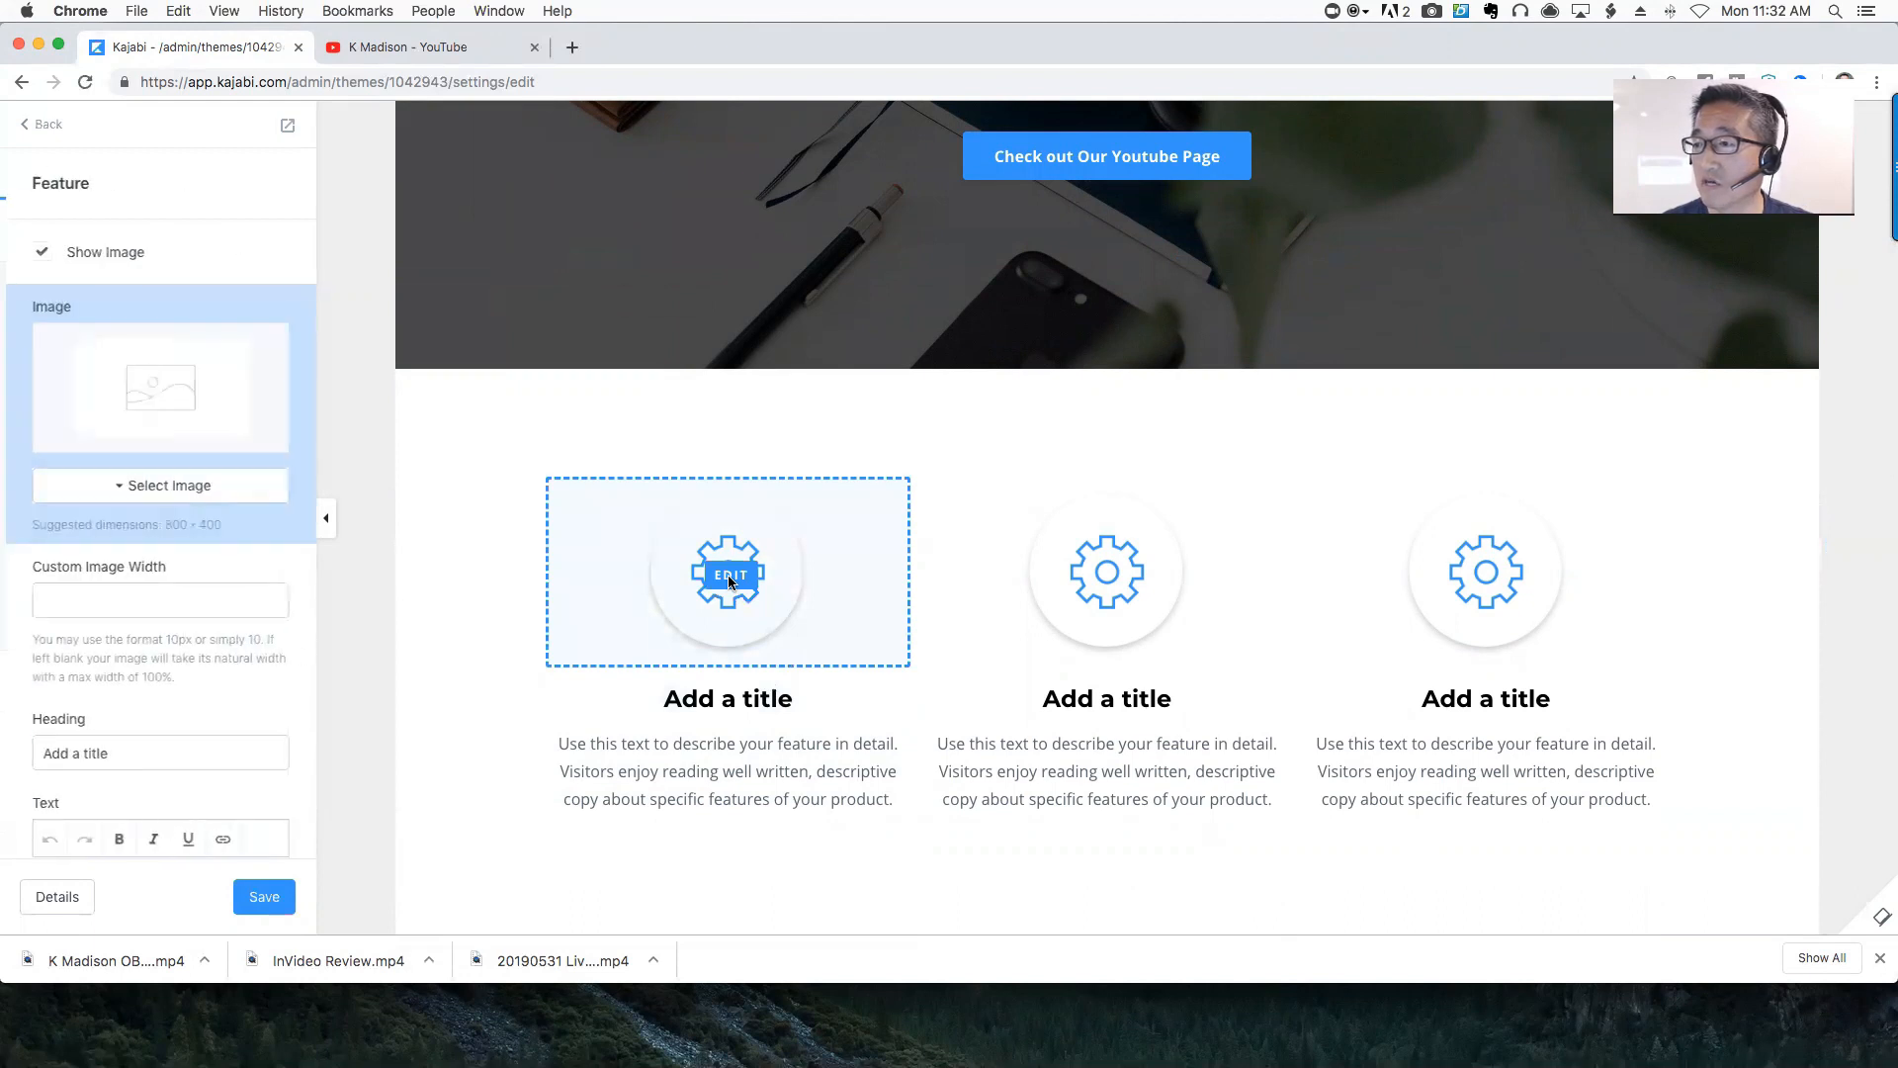
left_click(39, 252)
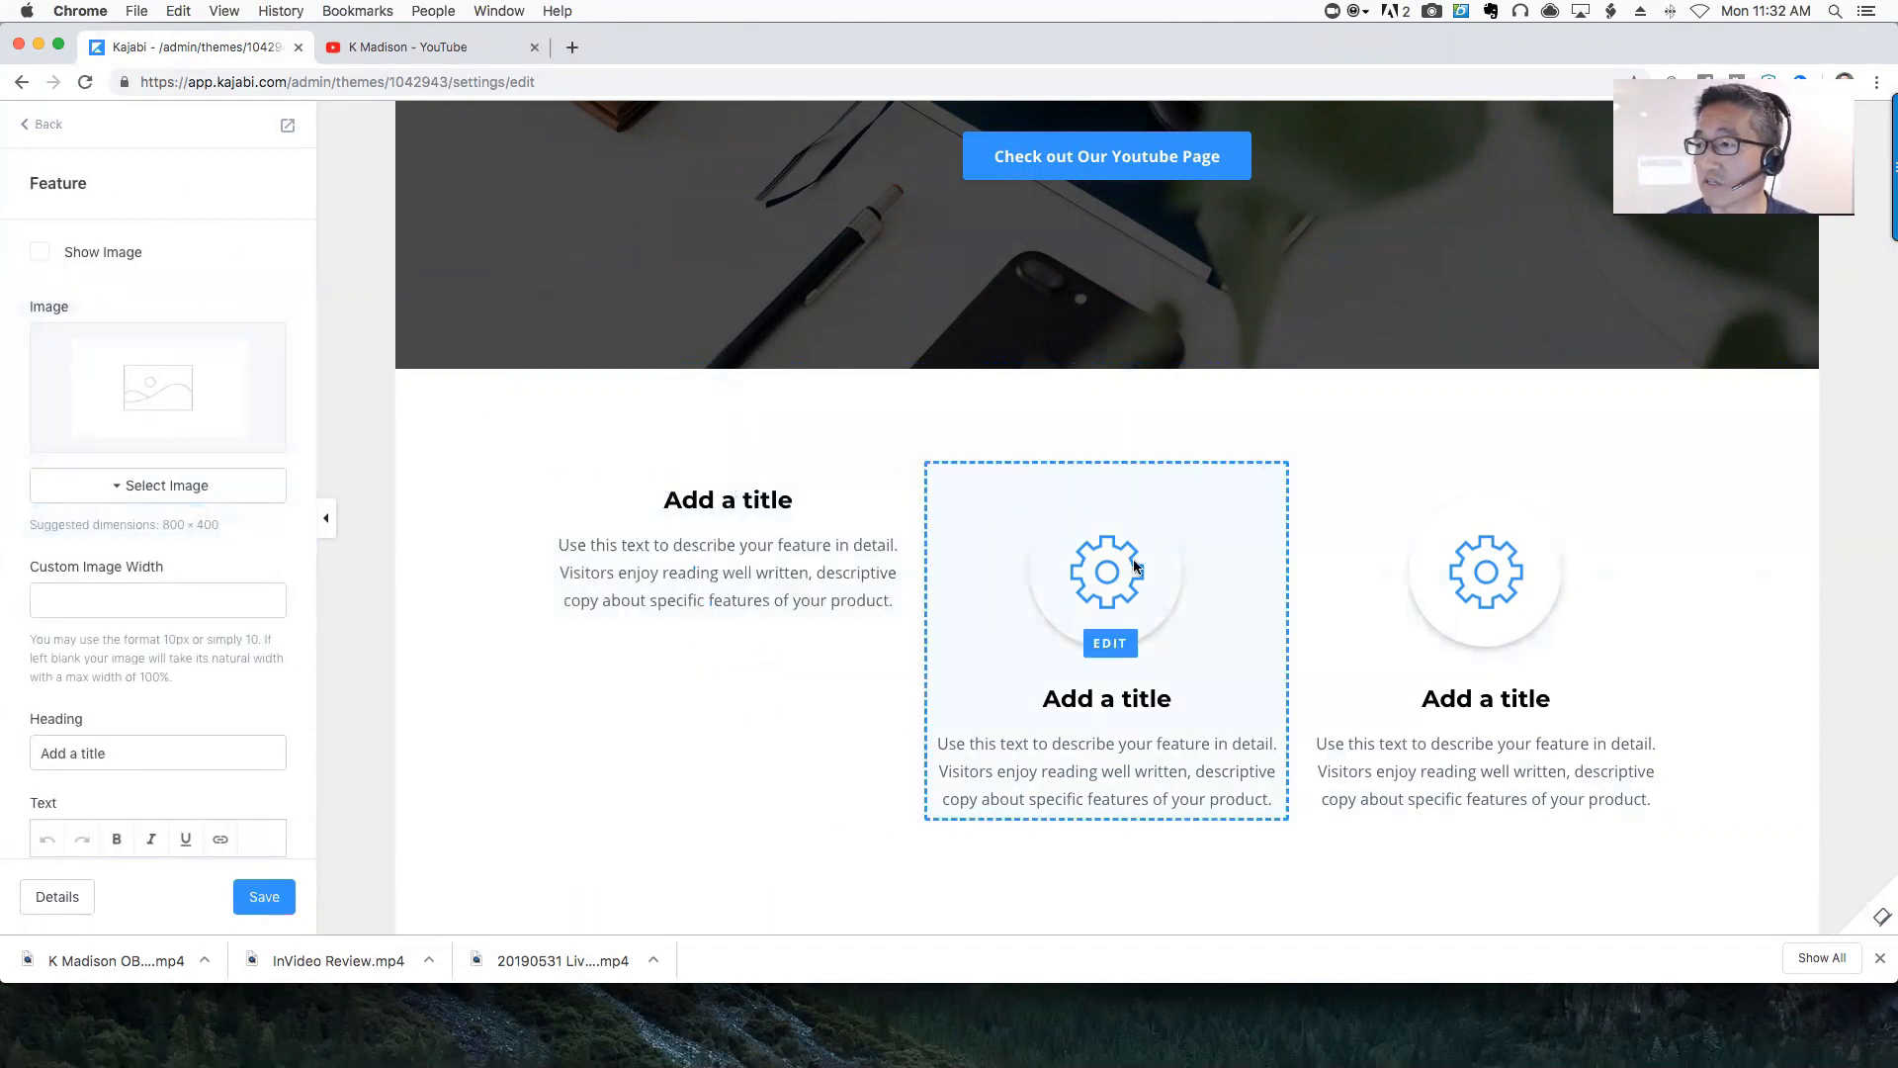
left_click(41, 253)
left_click(43, 256)
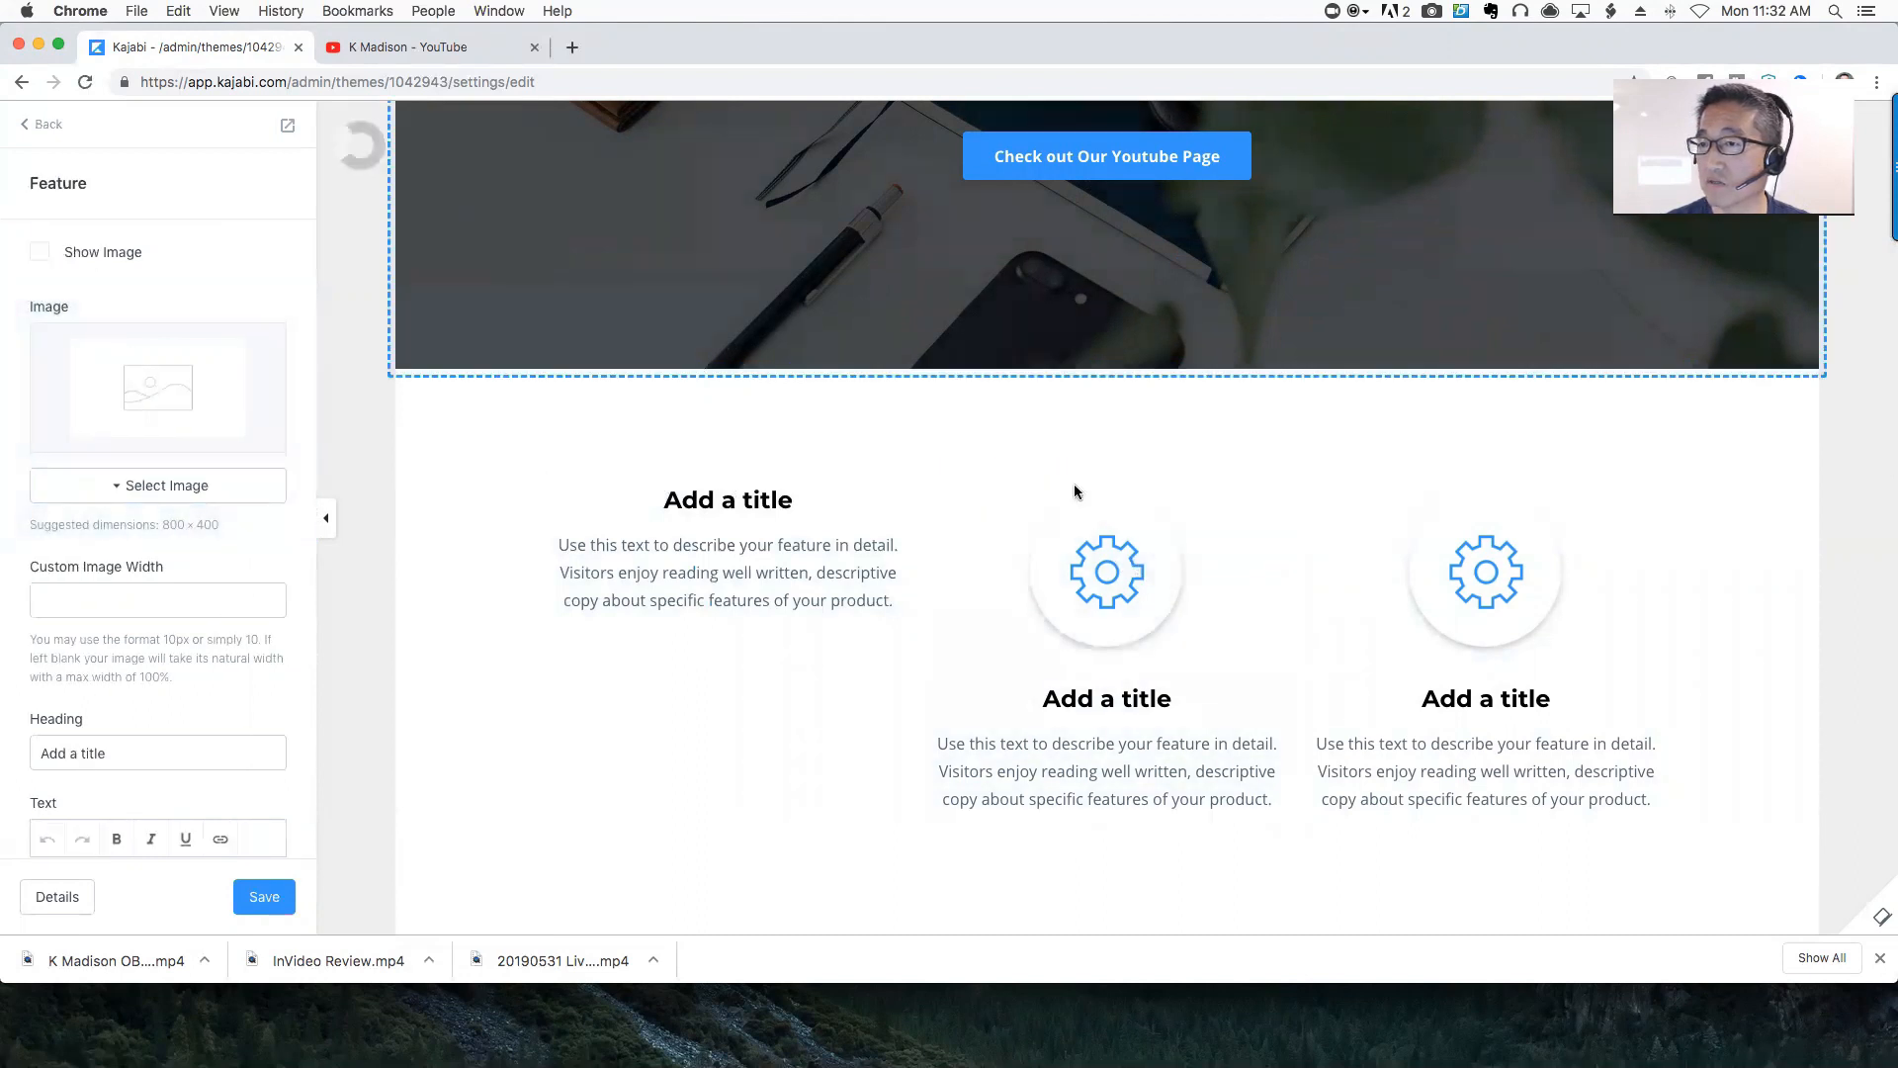
left_click(1457, 556)
left_click(69, 256)
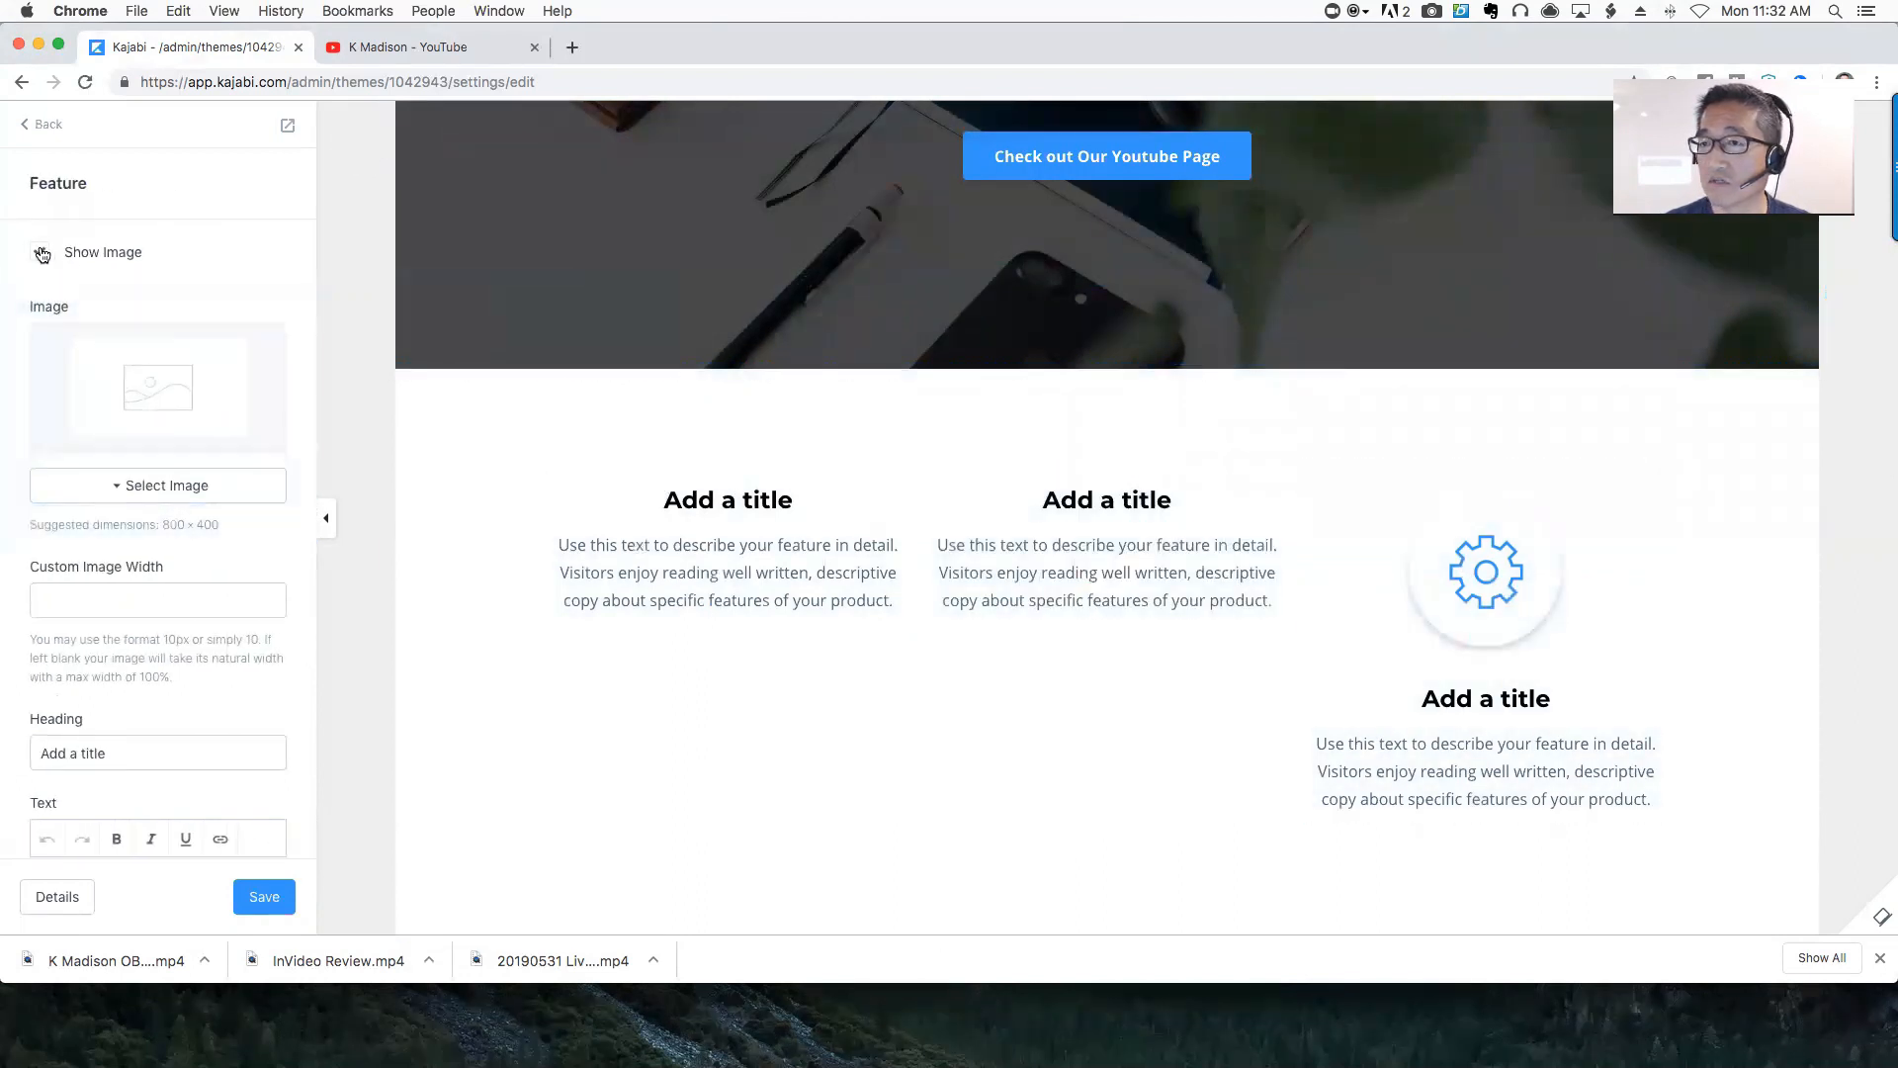
Set the heading of the first feature block below the hero to "Free Training Resources"
left_click(732, 499)
triple_click(134, 472)
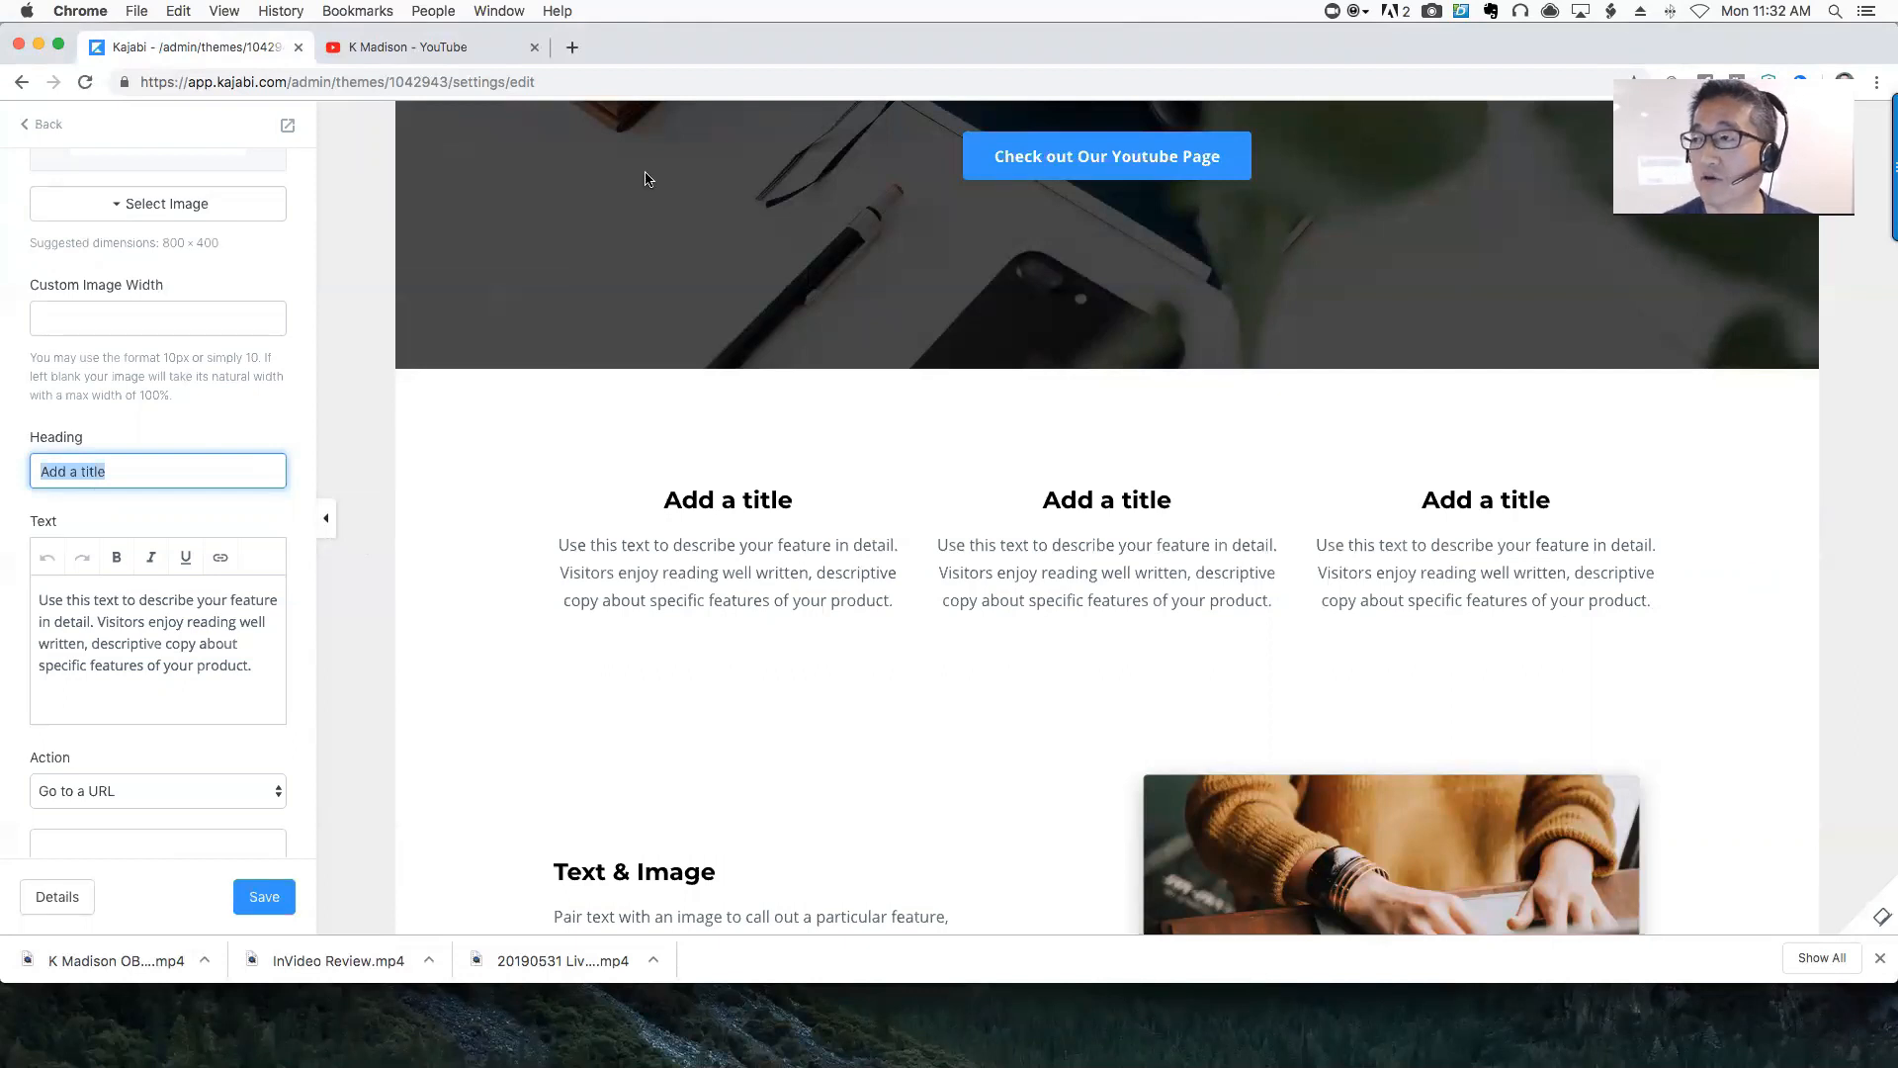
scroll(1071, 329, "up", 3)
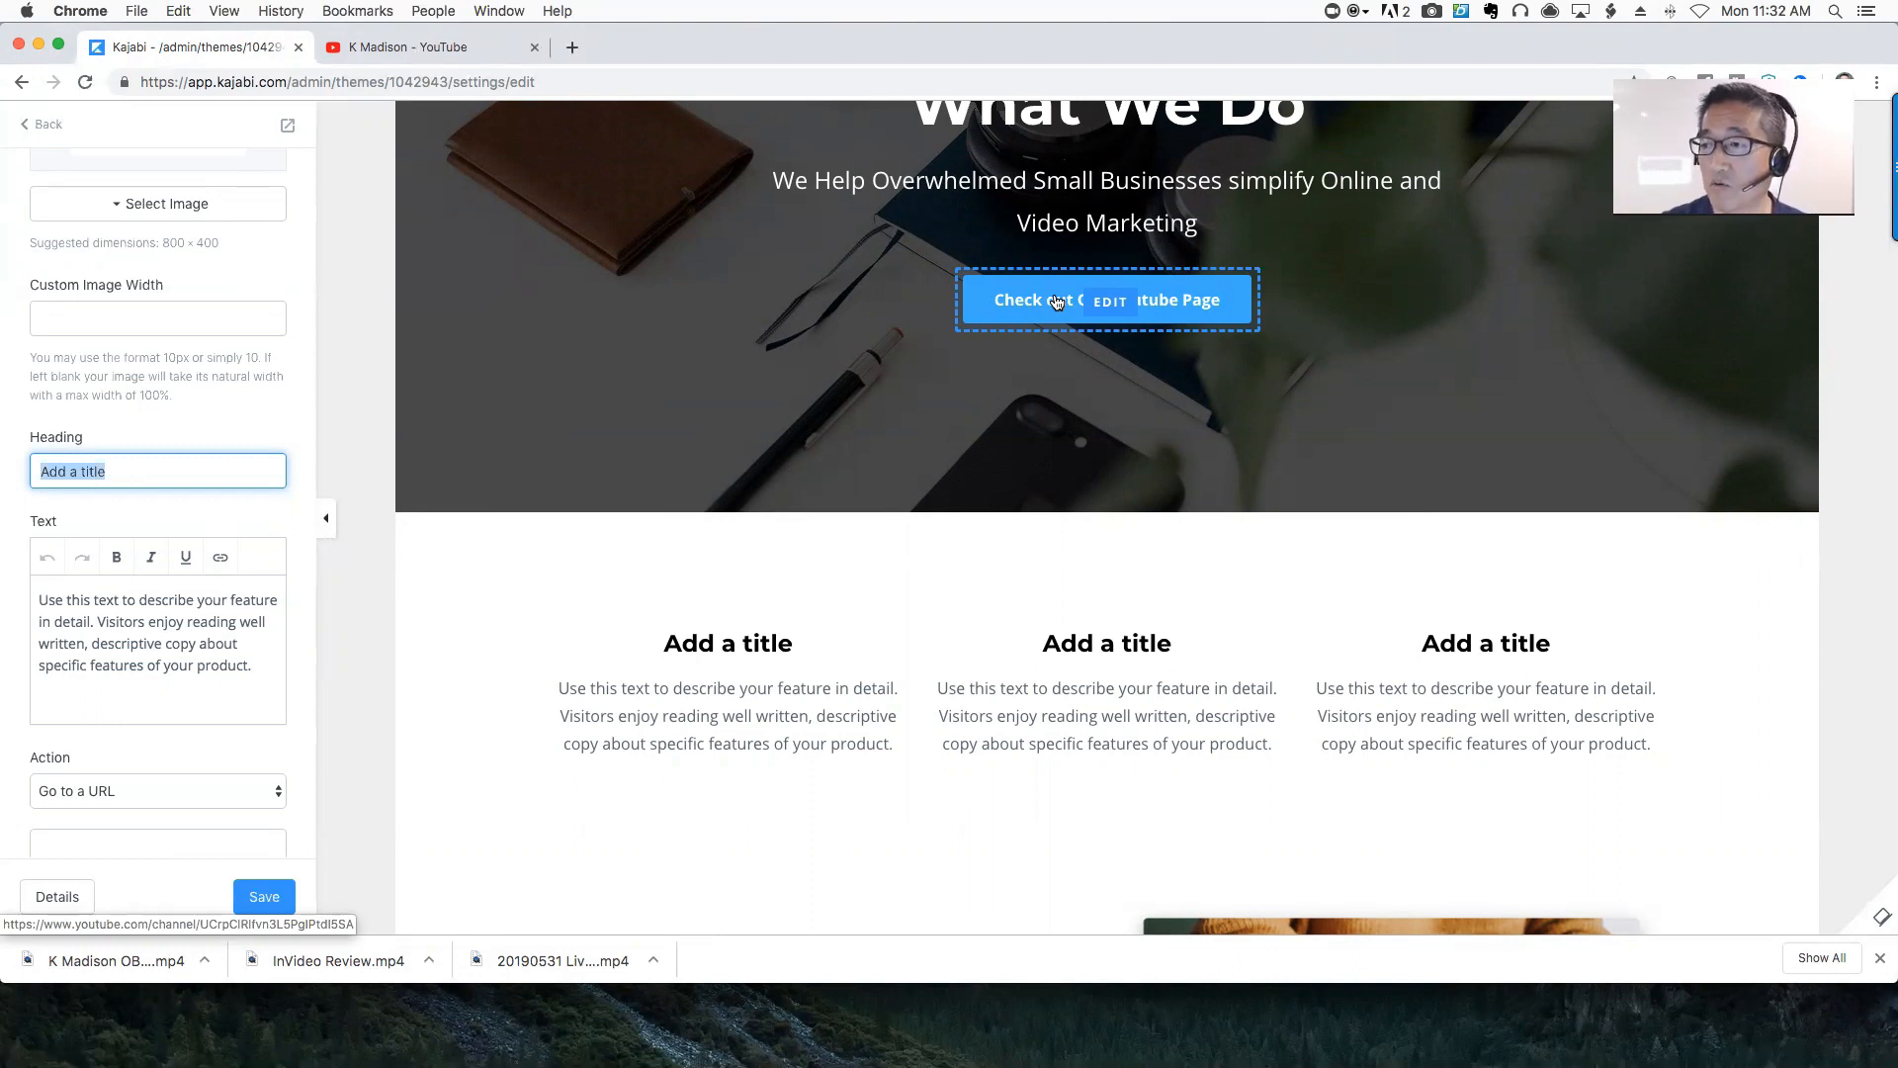
left_click(731, 646)
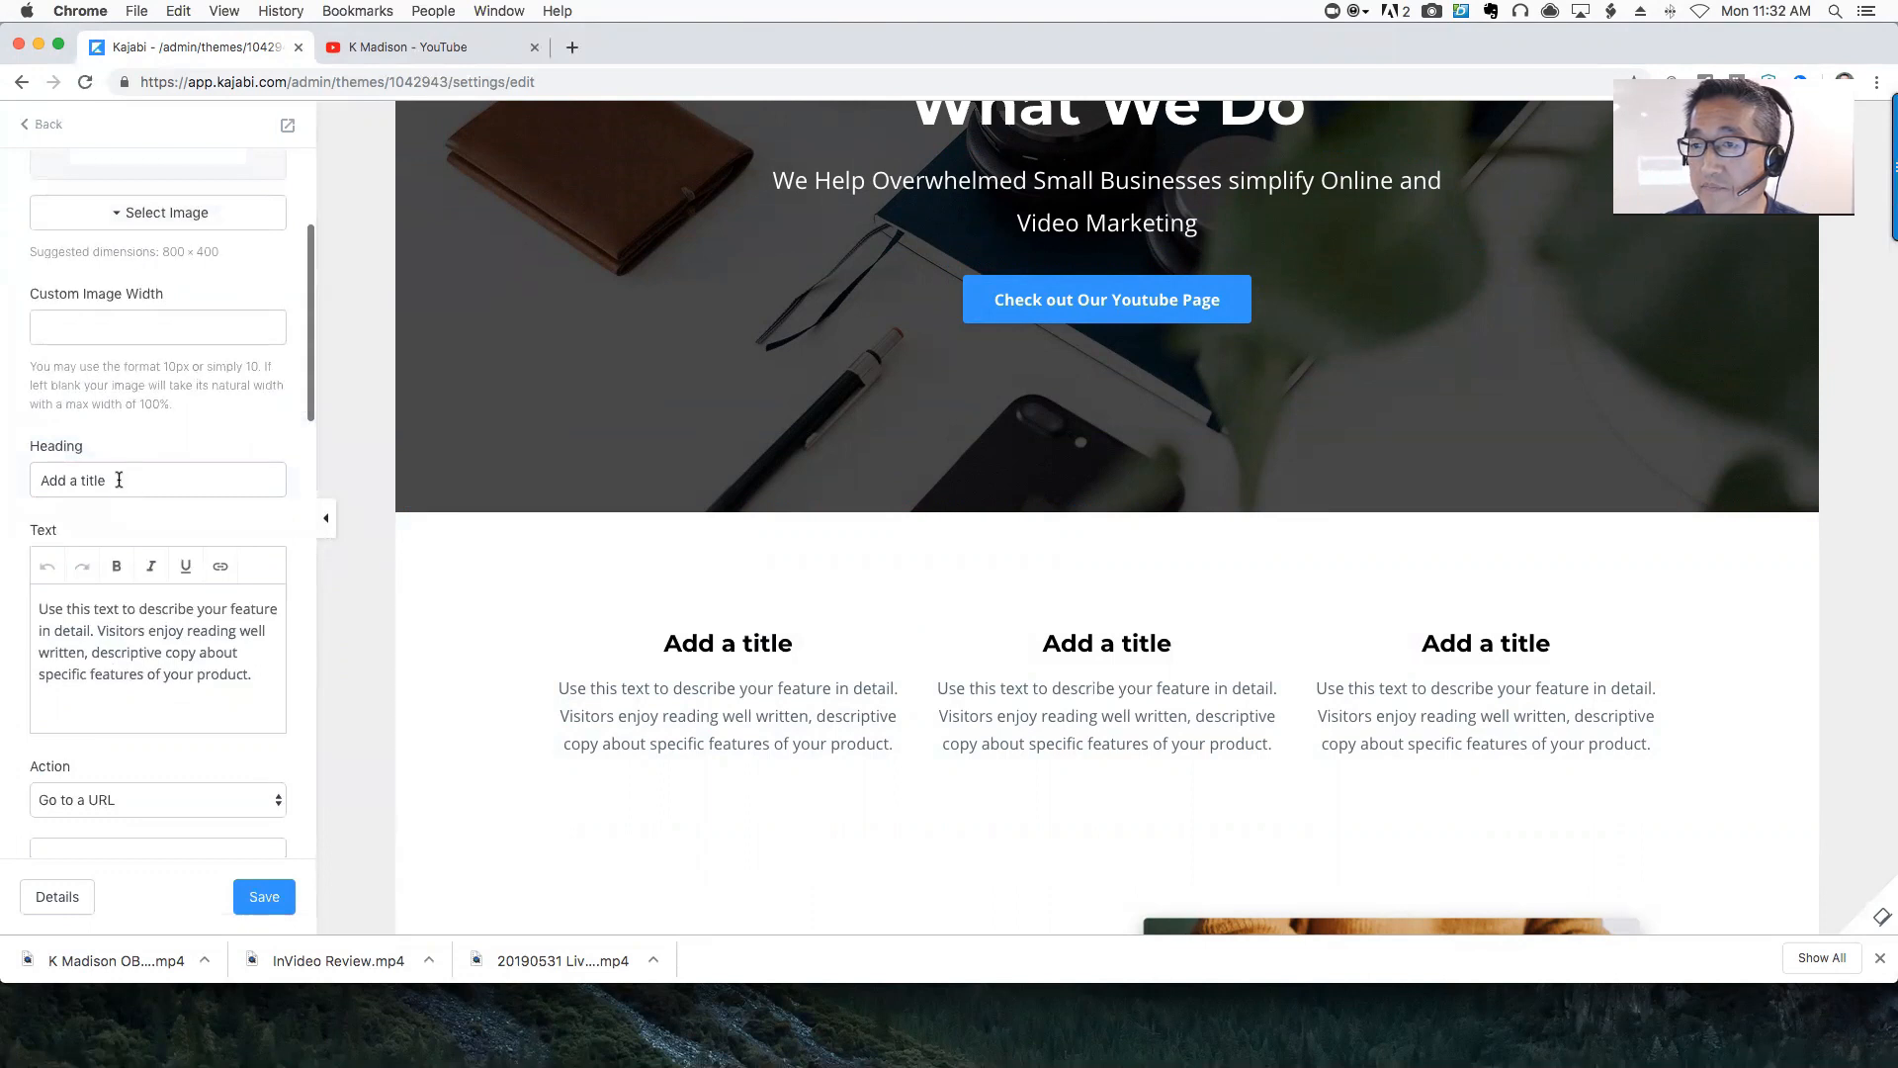
left_click_drag(118, 480, 35, 480)
type("Free Training Resources")
Replace the first feature block's text with "Take a look at our free training resources to help you grow your business"
left_click(182, 647)
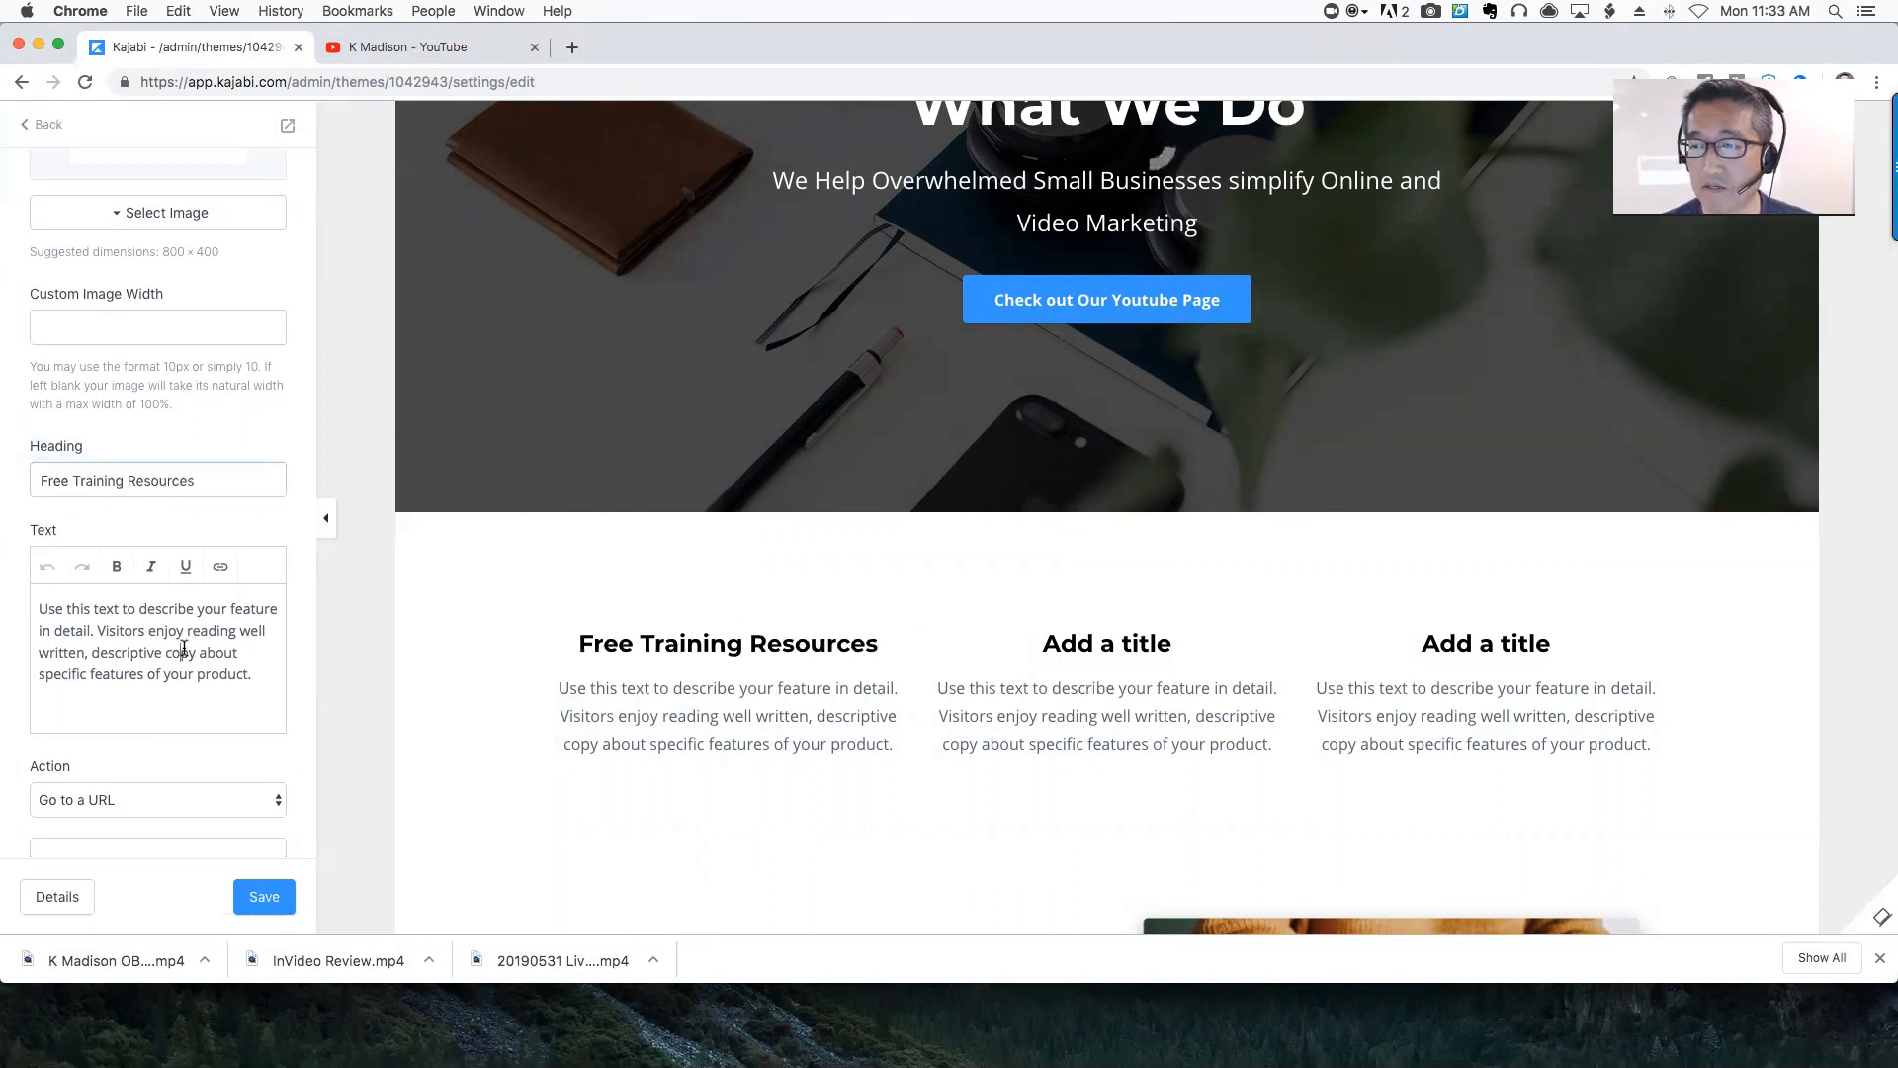
triple_click(257, 645)
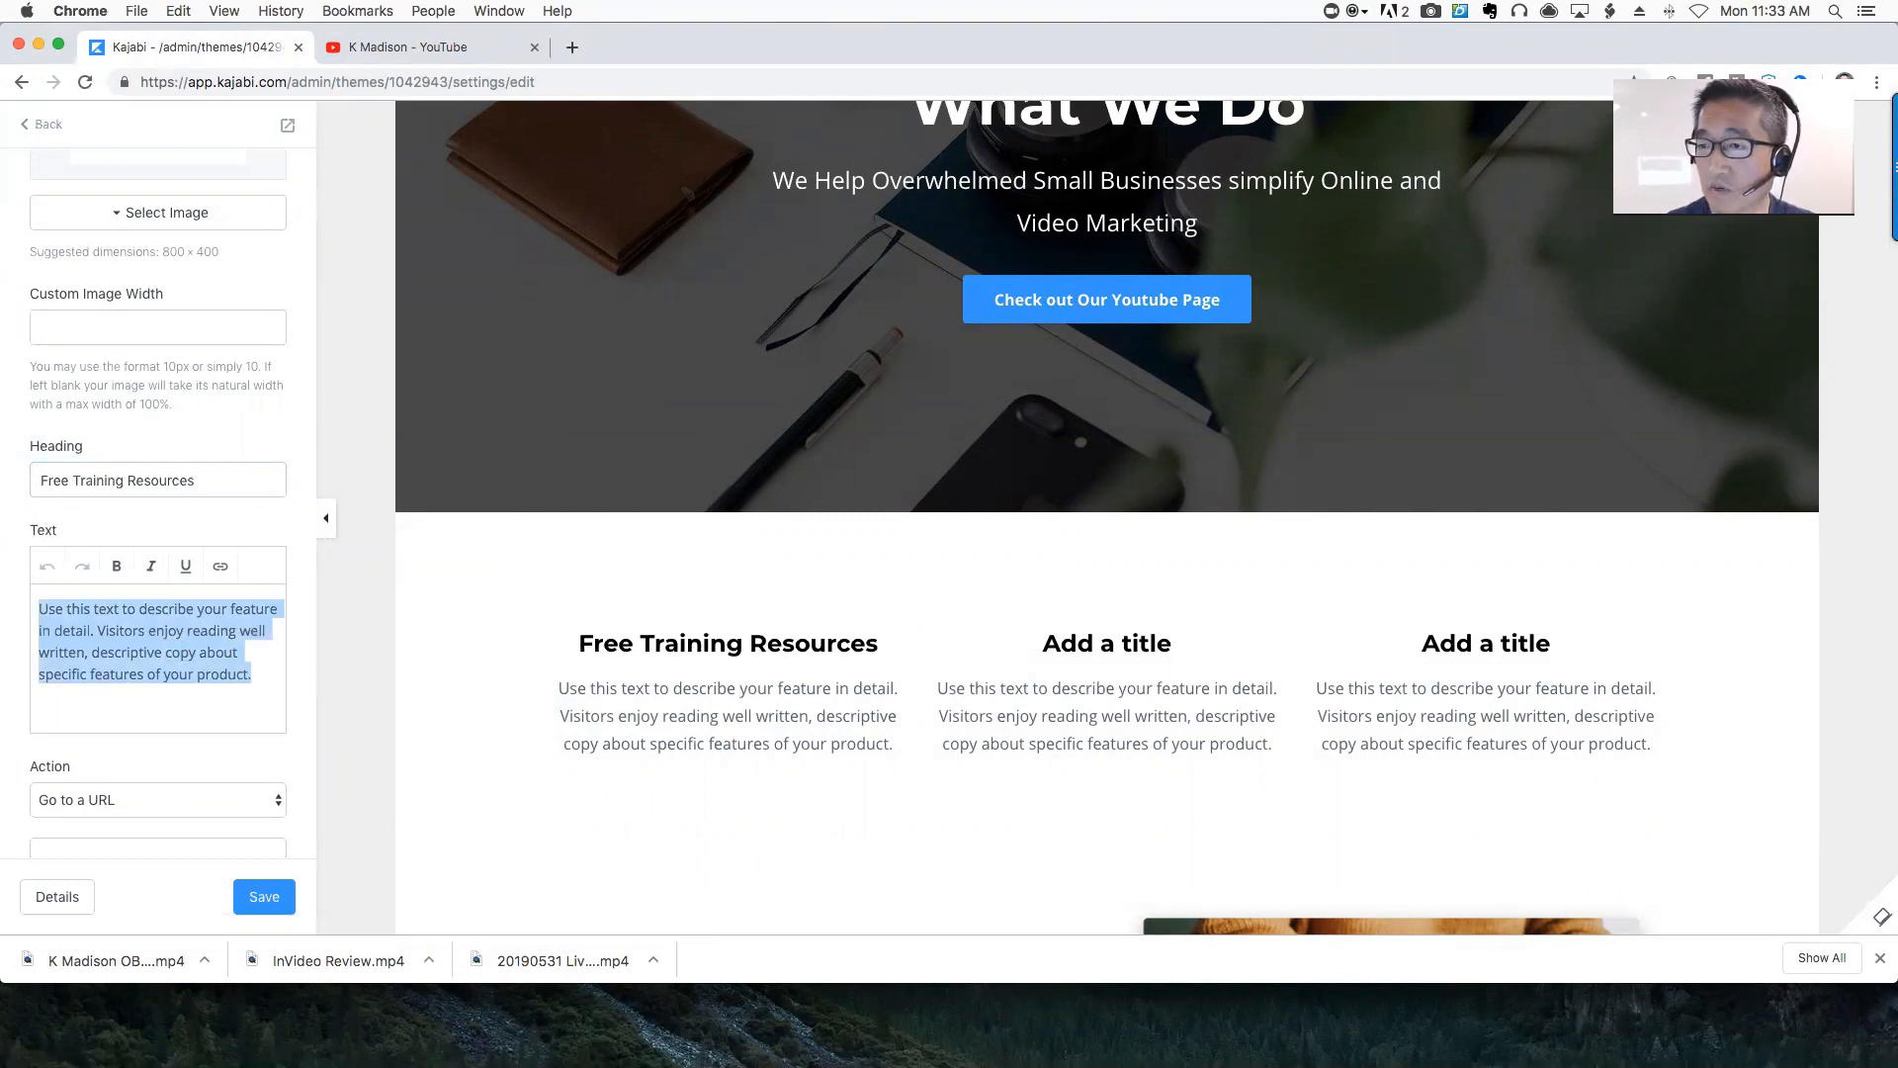
type("Want")
key("BackSpace")
key("BackSpace")
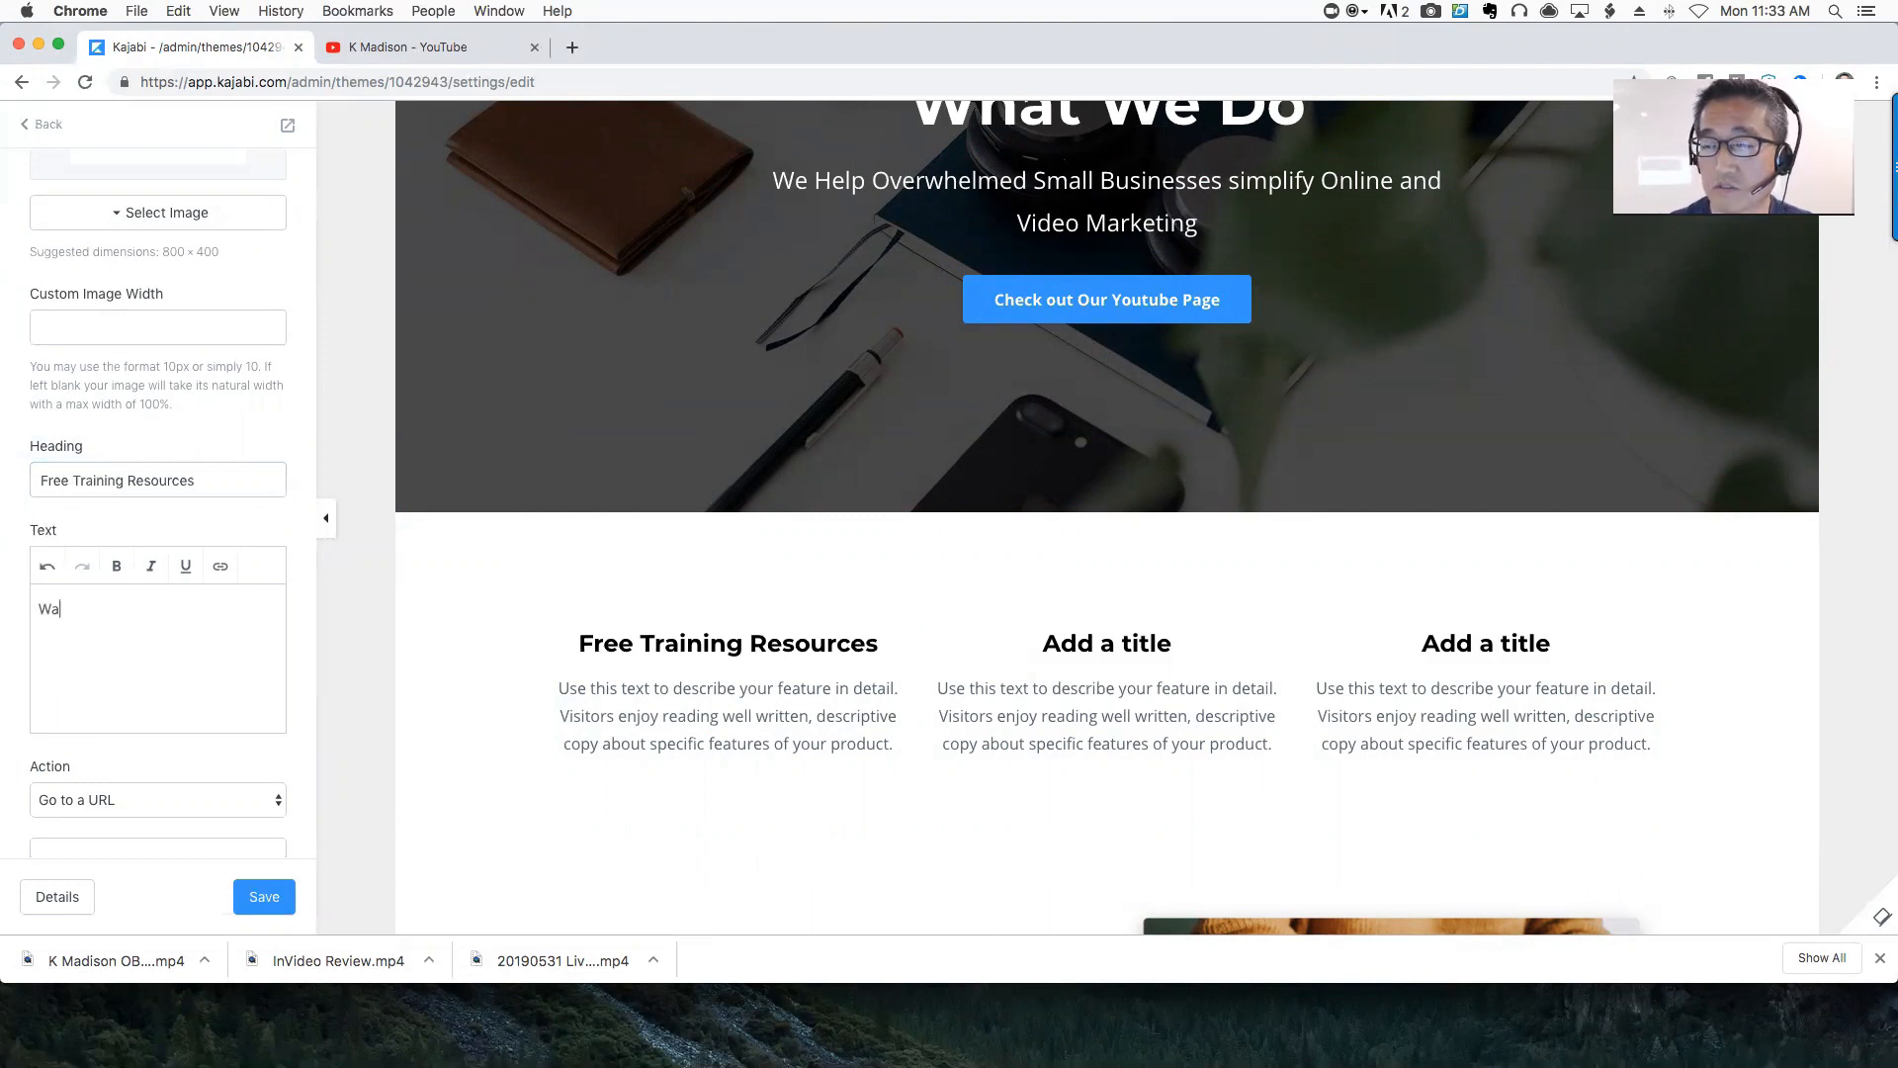
key("BackSpace")
key("BackSpace")
type("Take a look at our ")
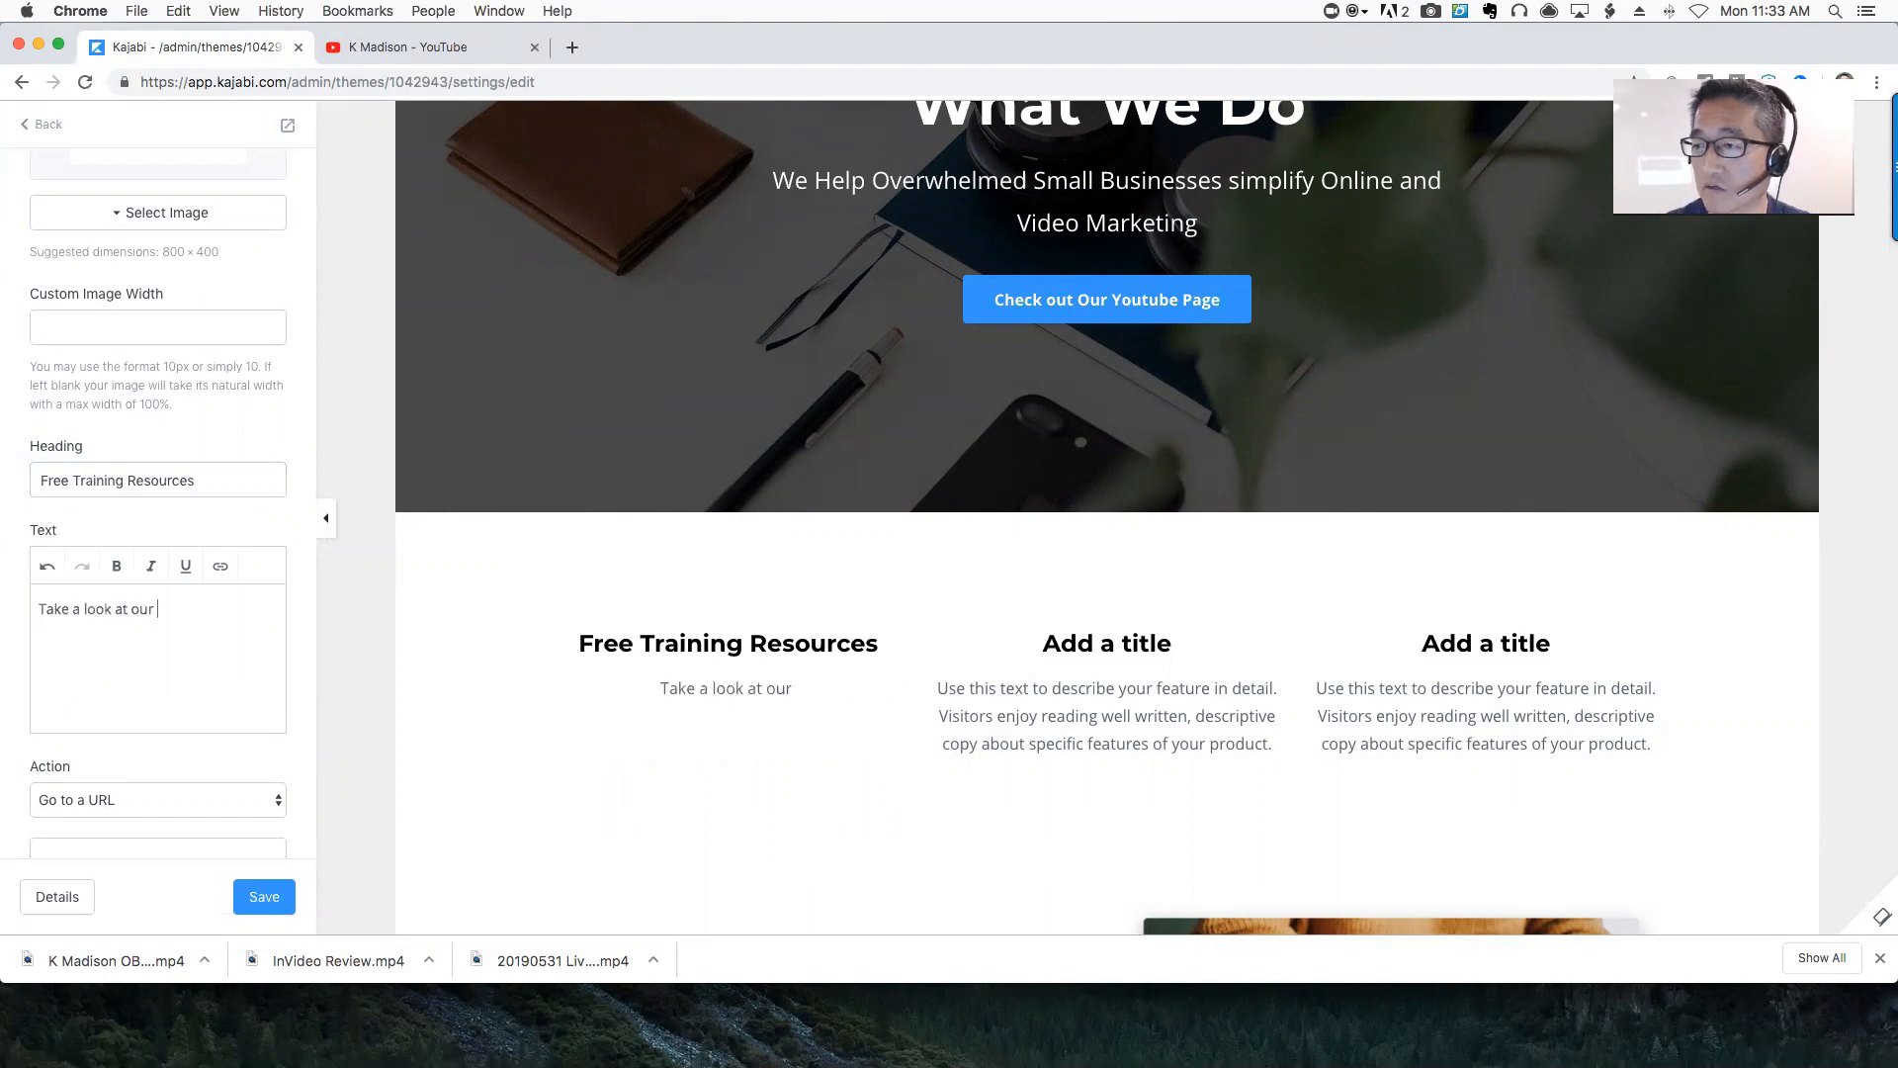
type("fr")
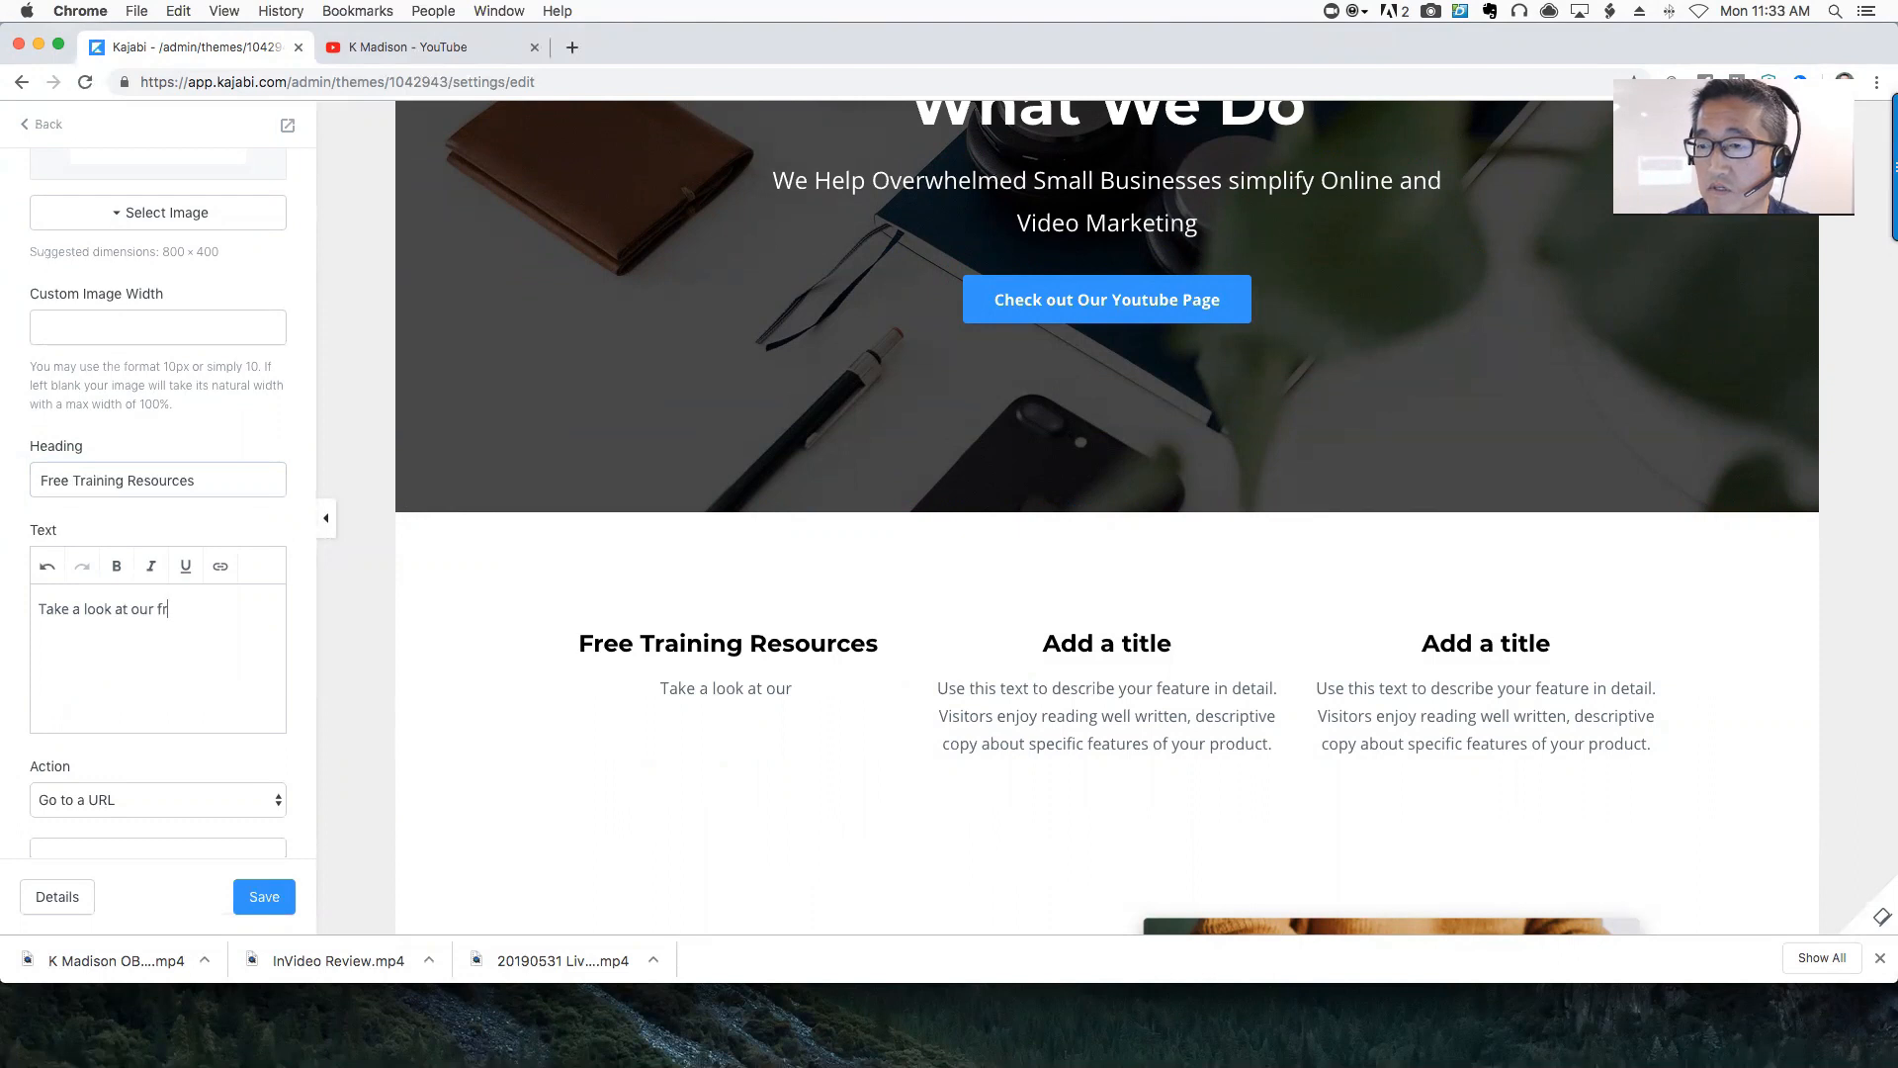
type("ee training res")
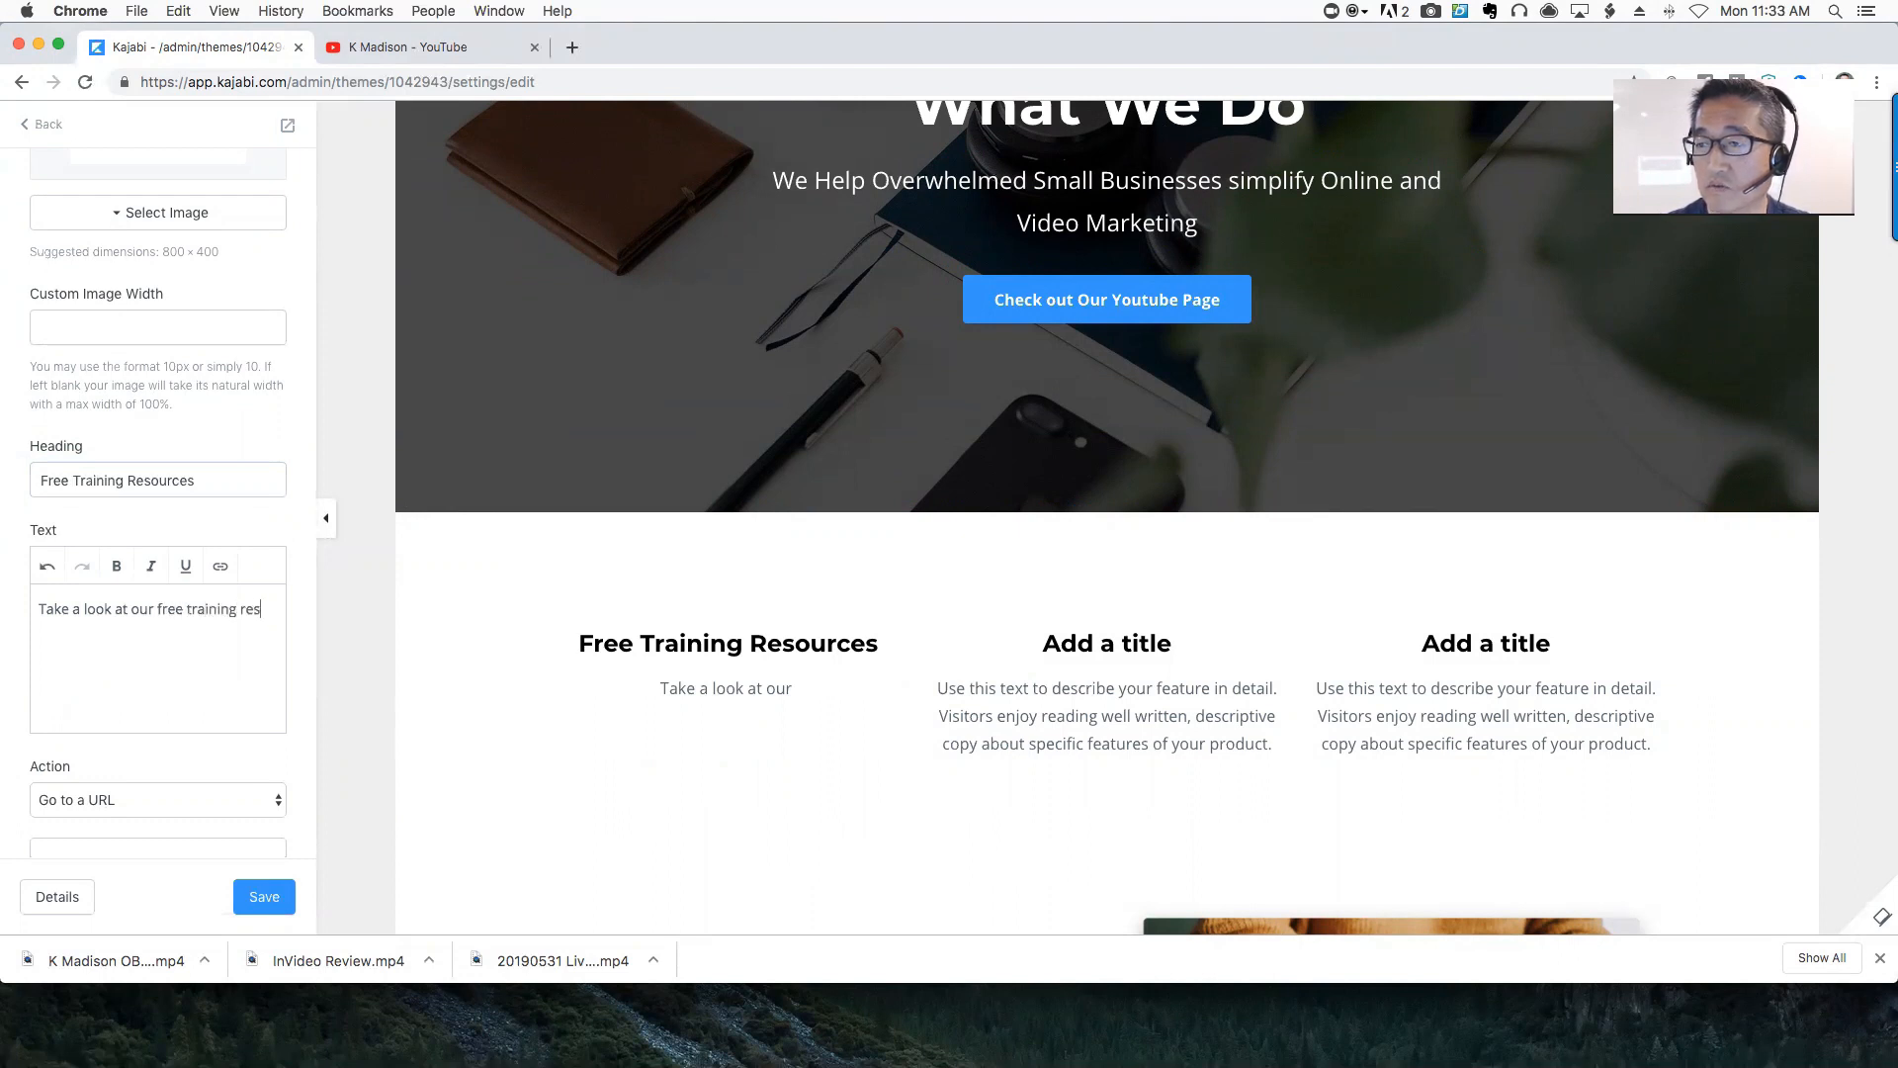
type("ources to hel")
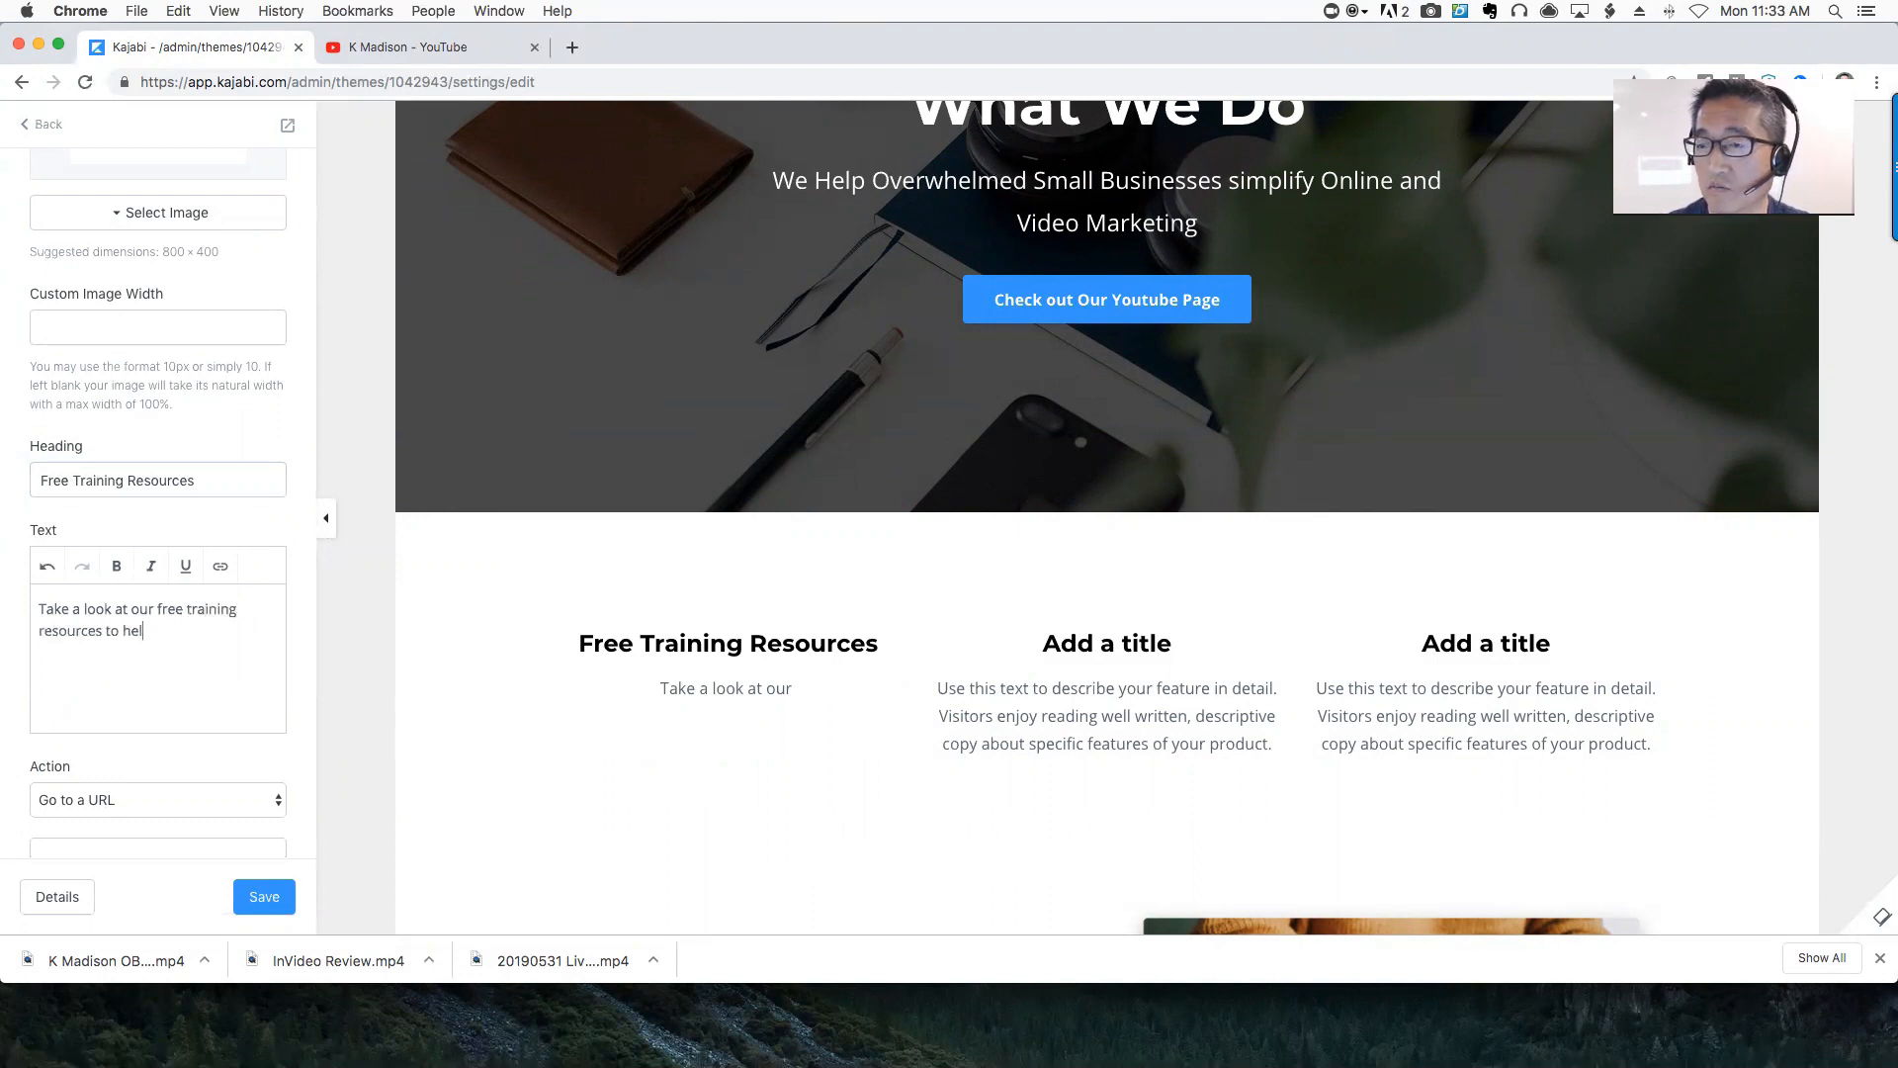
type("p you t")
key("BackSpace")
type("grou your")
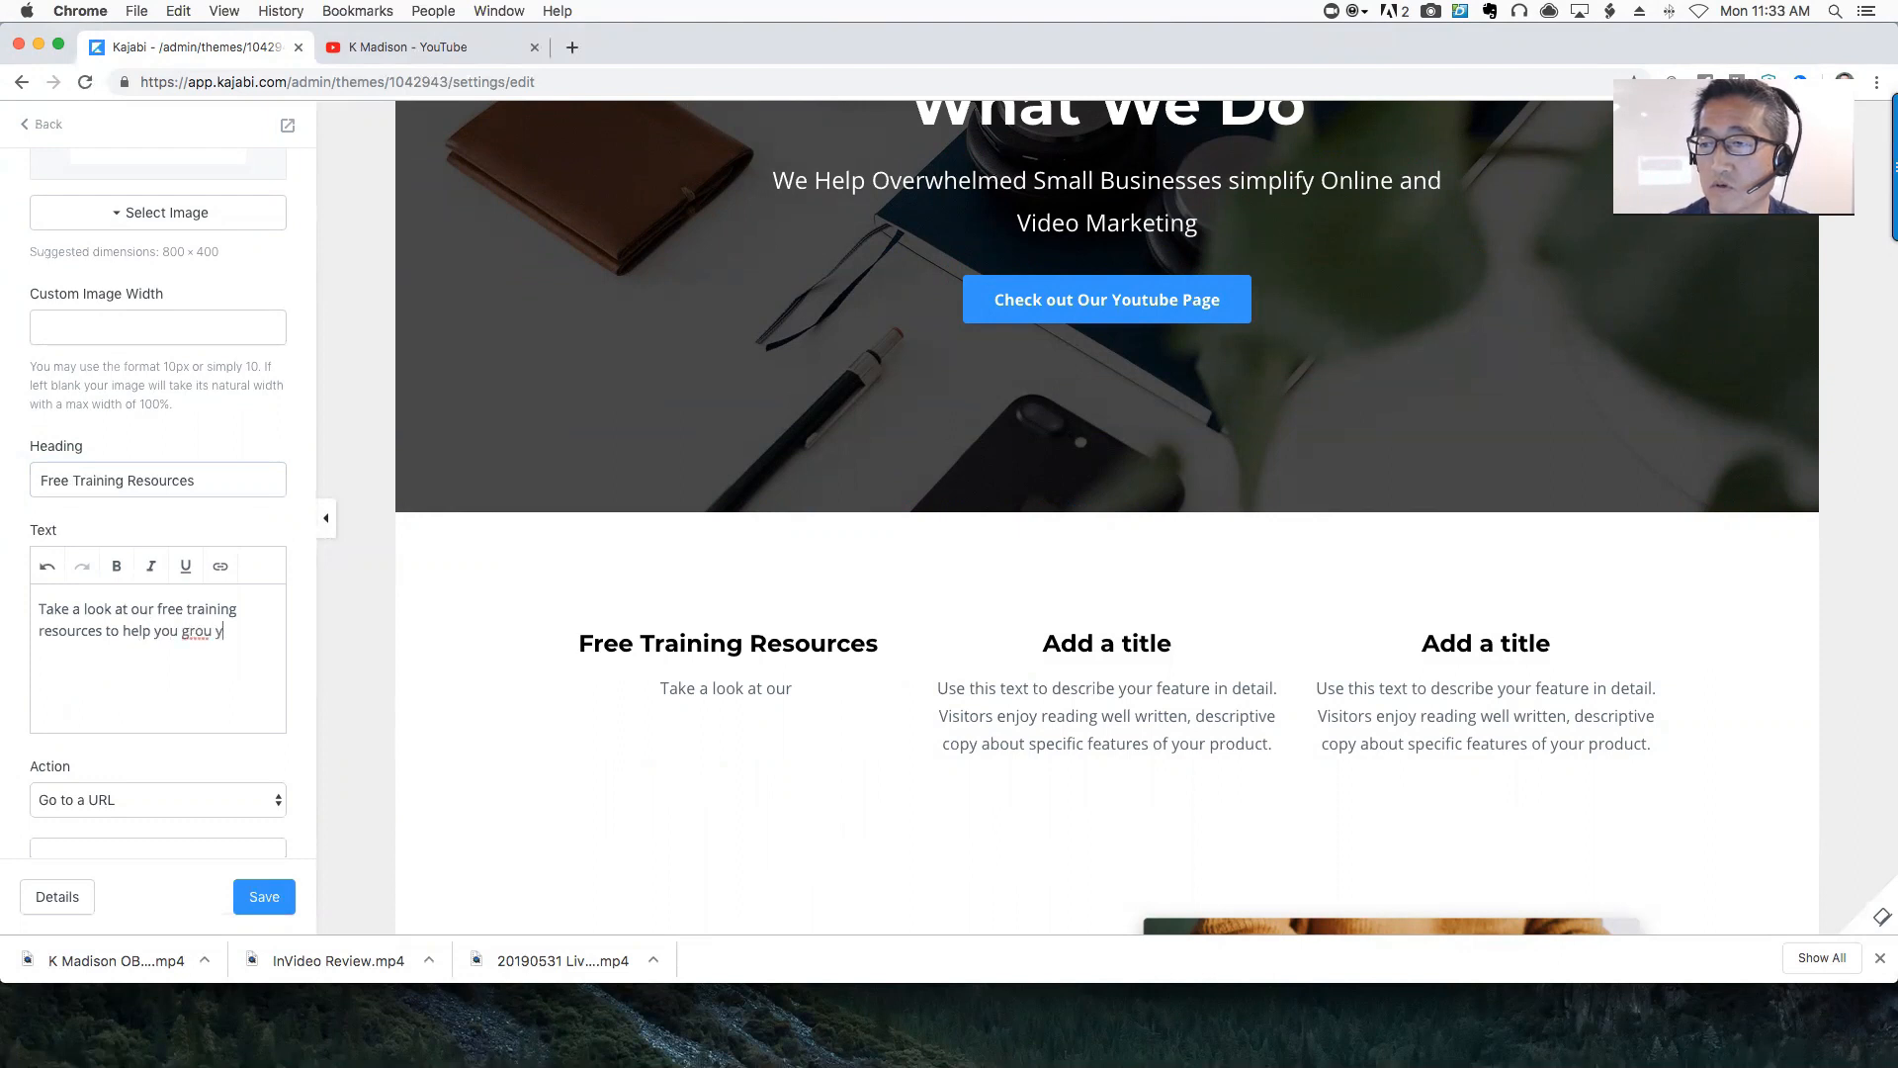
key("BackSpace")
key("BackSpace")
key("BackSpace")
key("BackSpace")
key("BackSpace")
key("BackSpace")
type("w ")
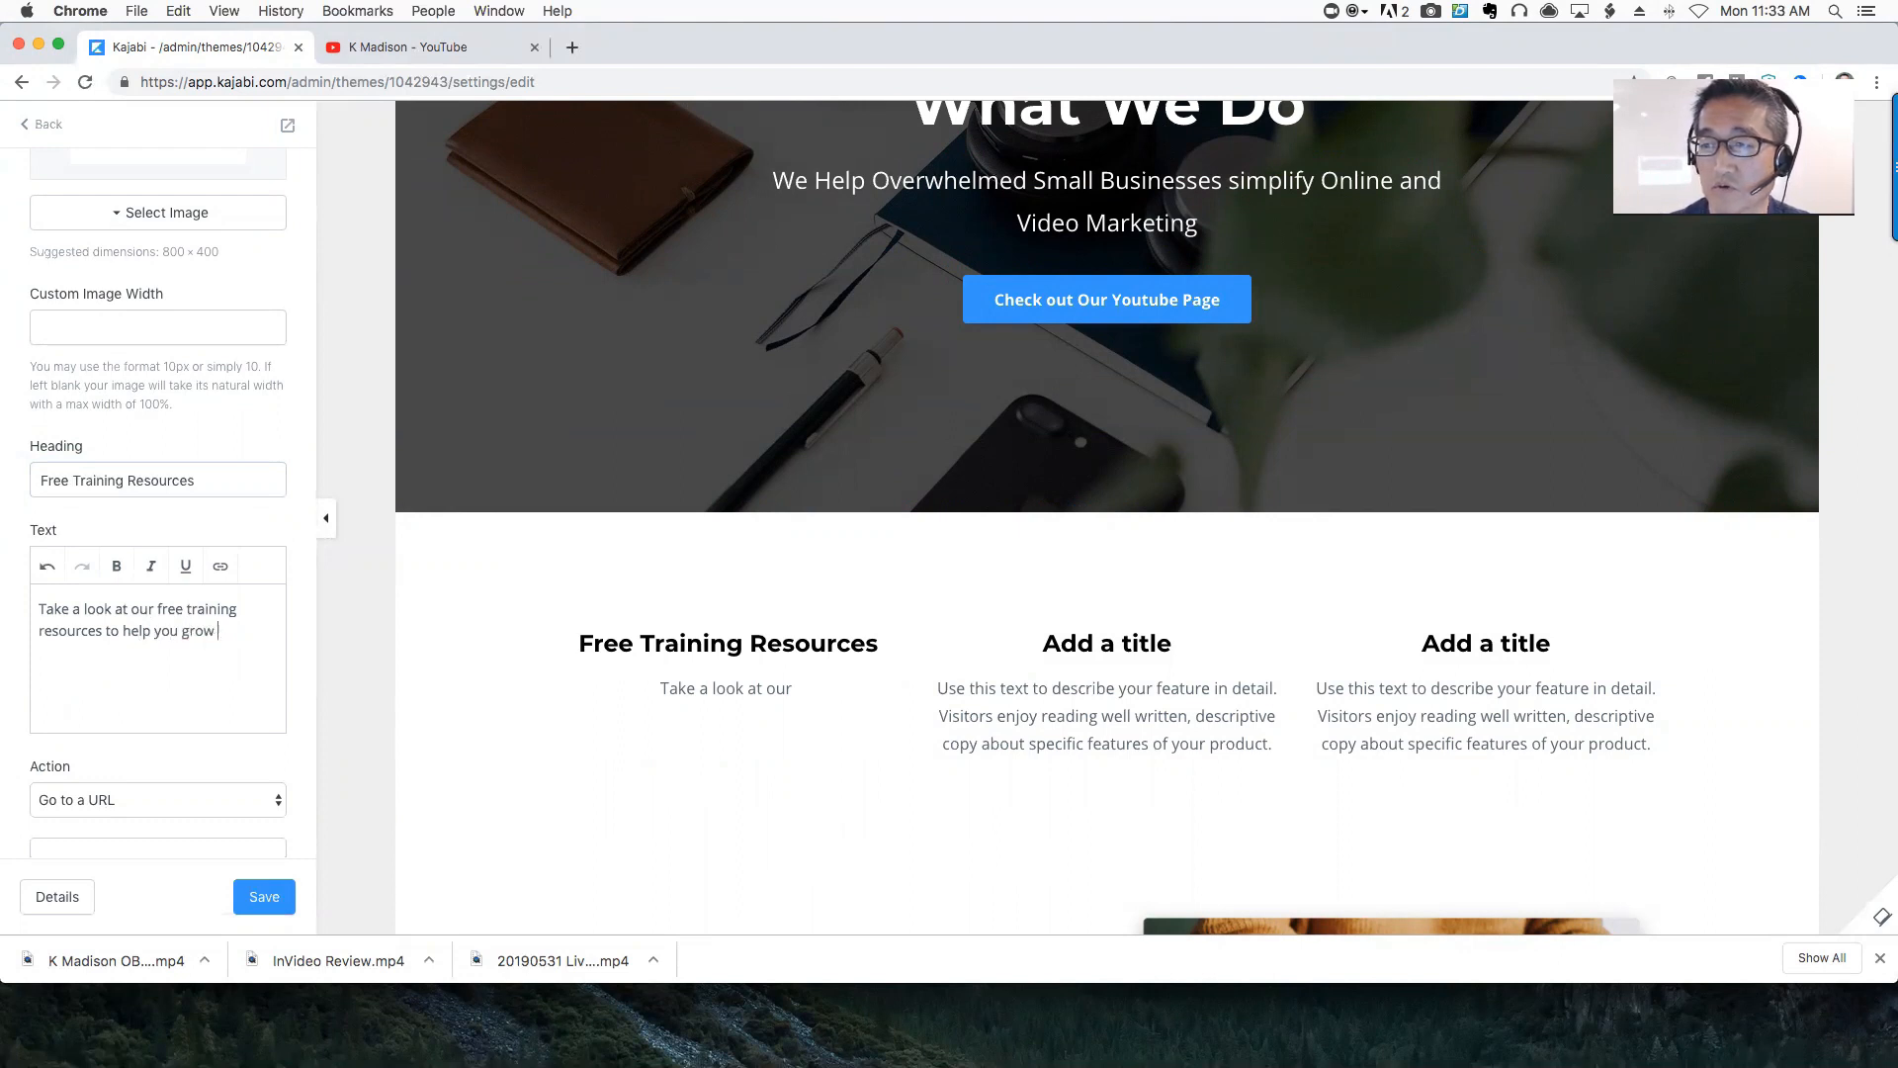
type("your business")
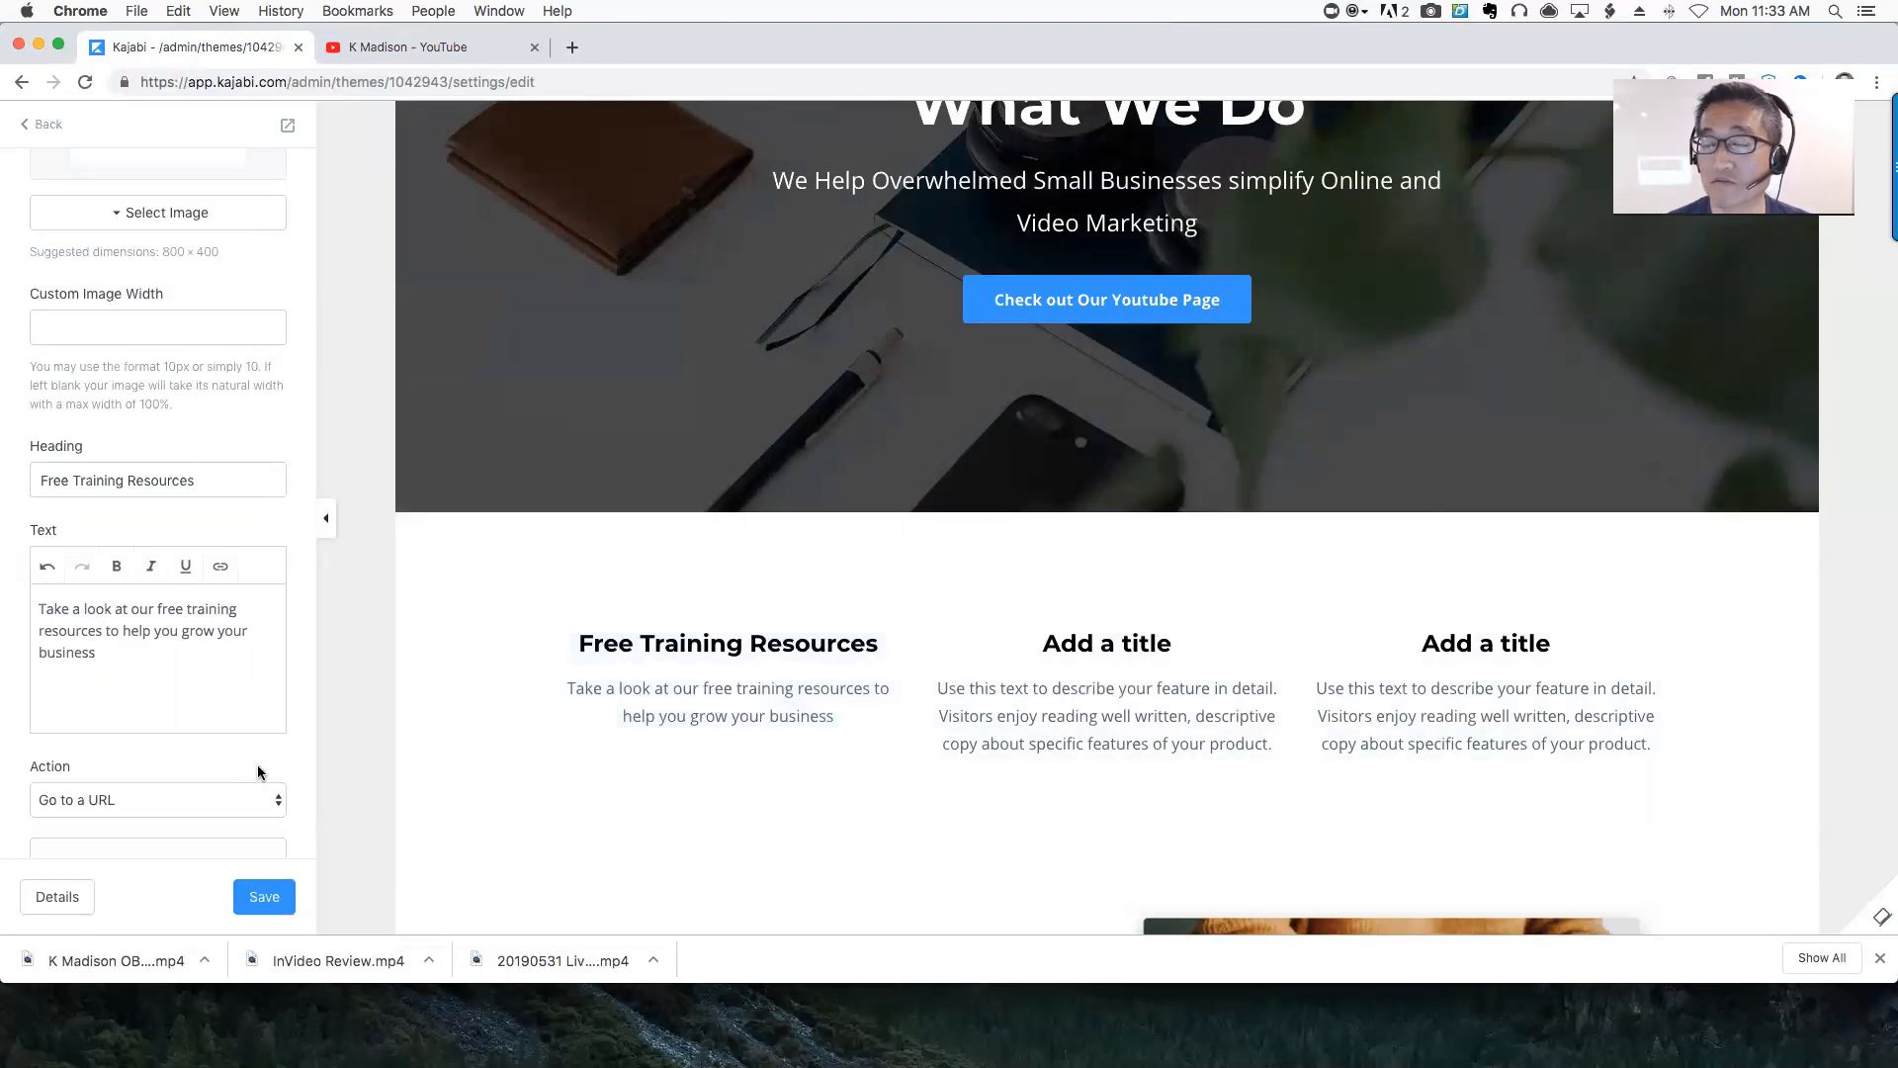
left_click(132, 793)
left_click(138, 799)
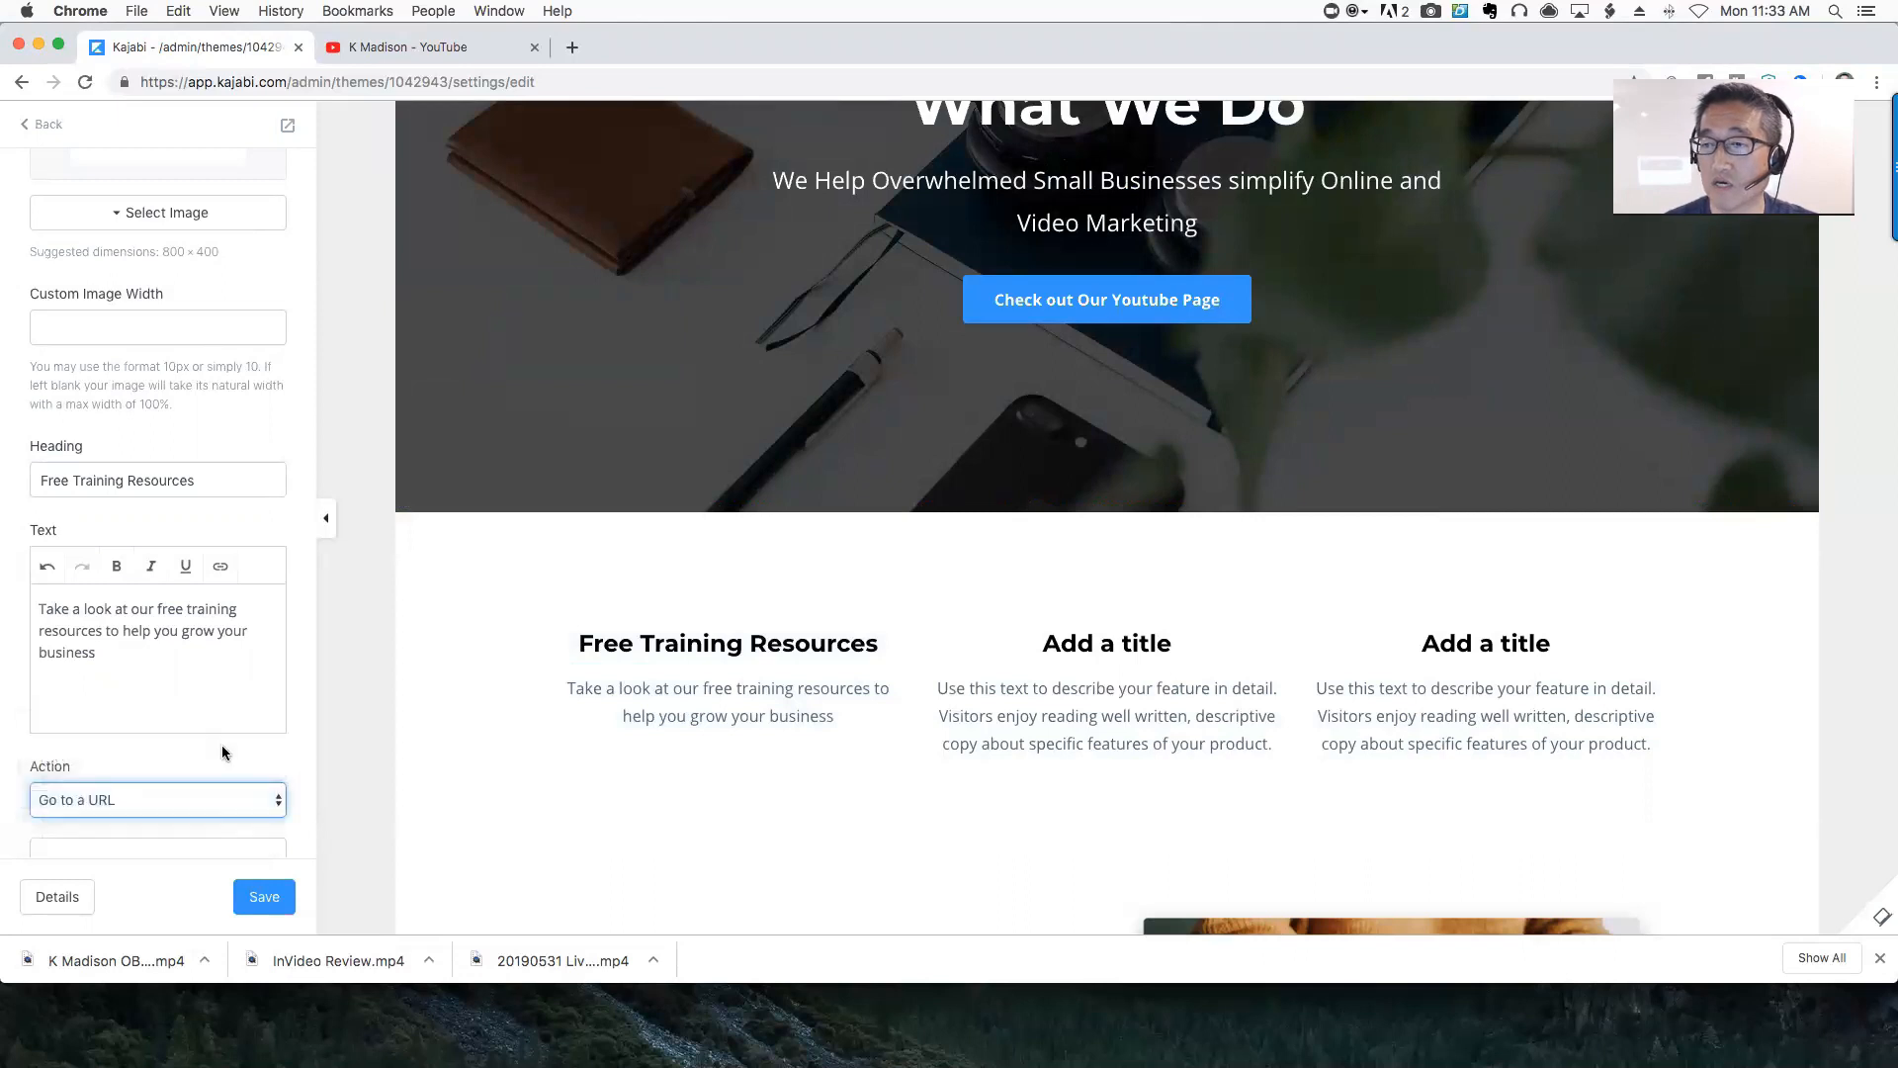
scroll(225, 756, "down", 4)
left_click(132, 673)
type("https://www.youtube.com/channel/UCrpClRlfvn3L5PgIPtdI5SA")
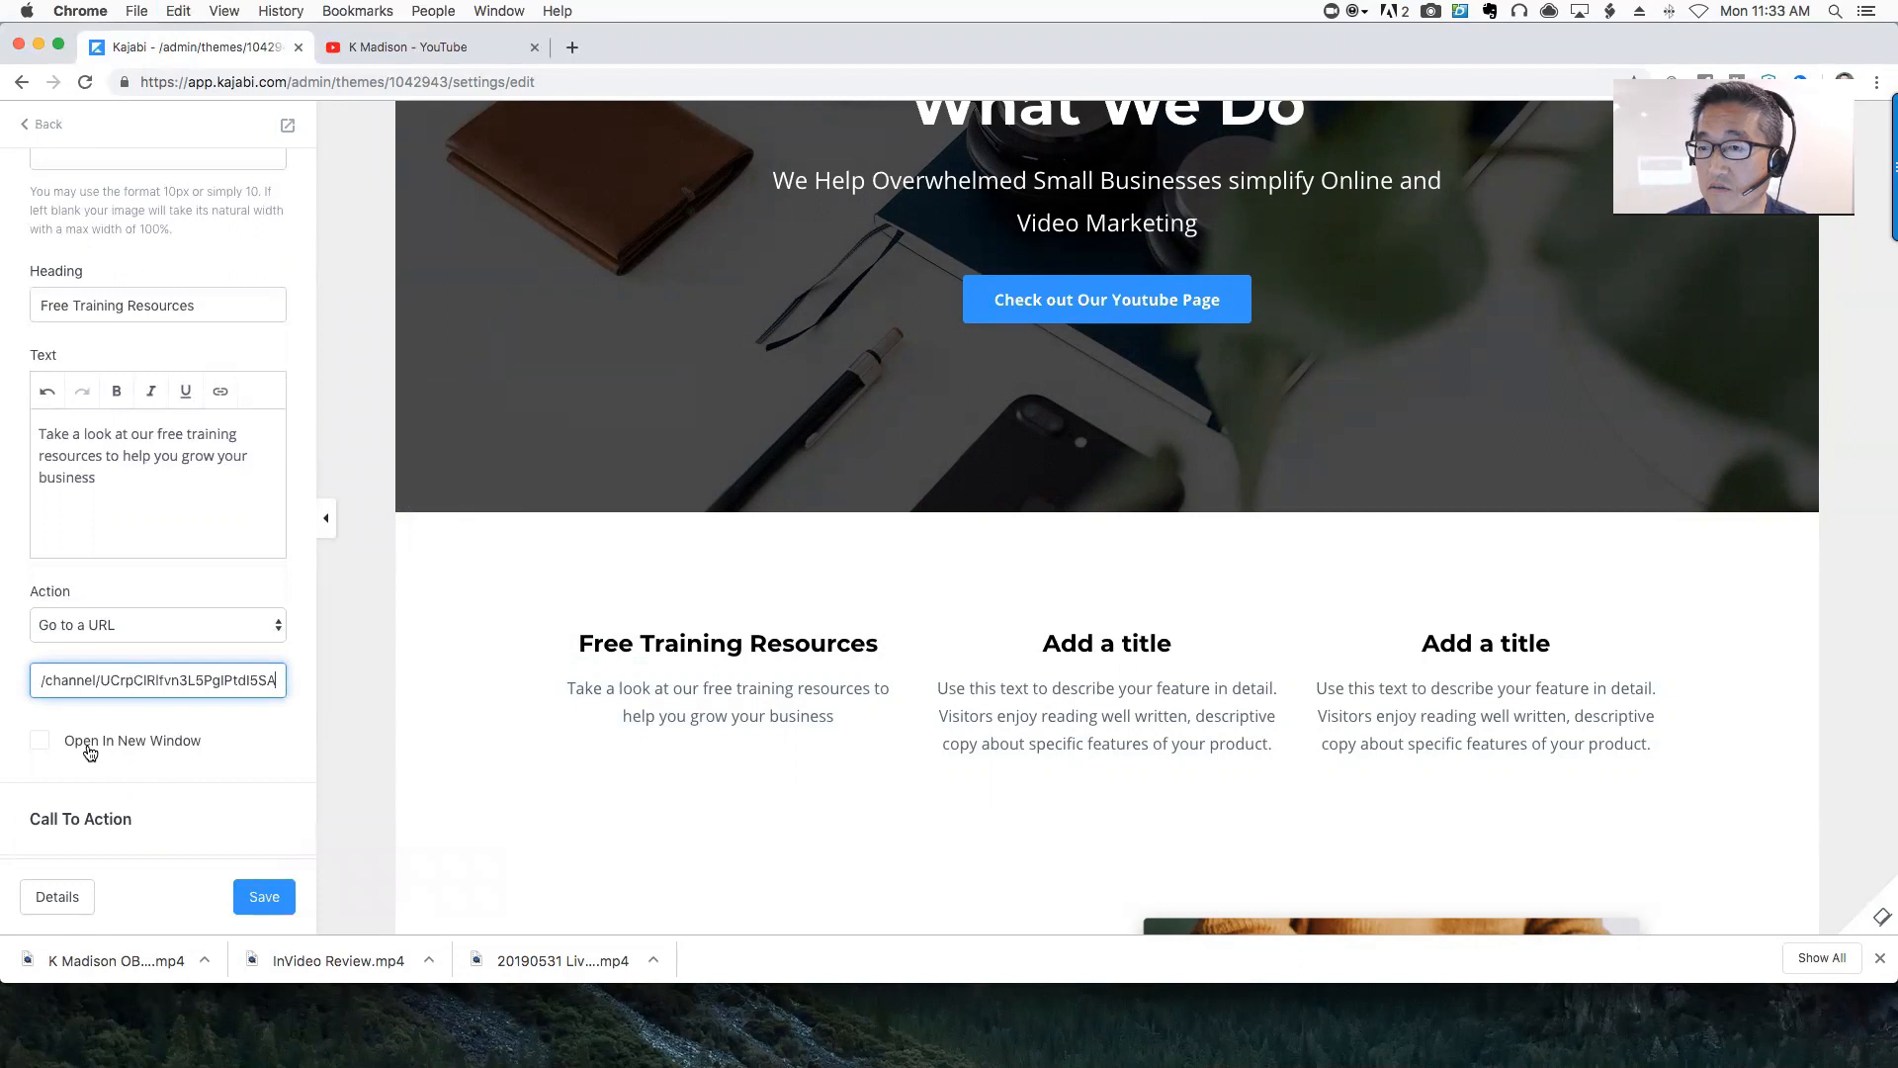
left_click(40, 741)
scroll(214, 610, "up", 5)
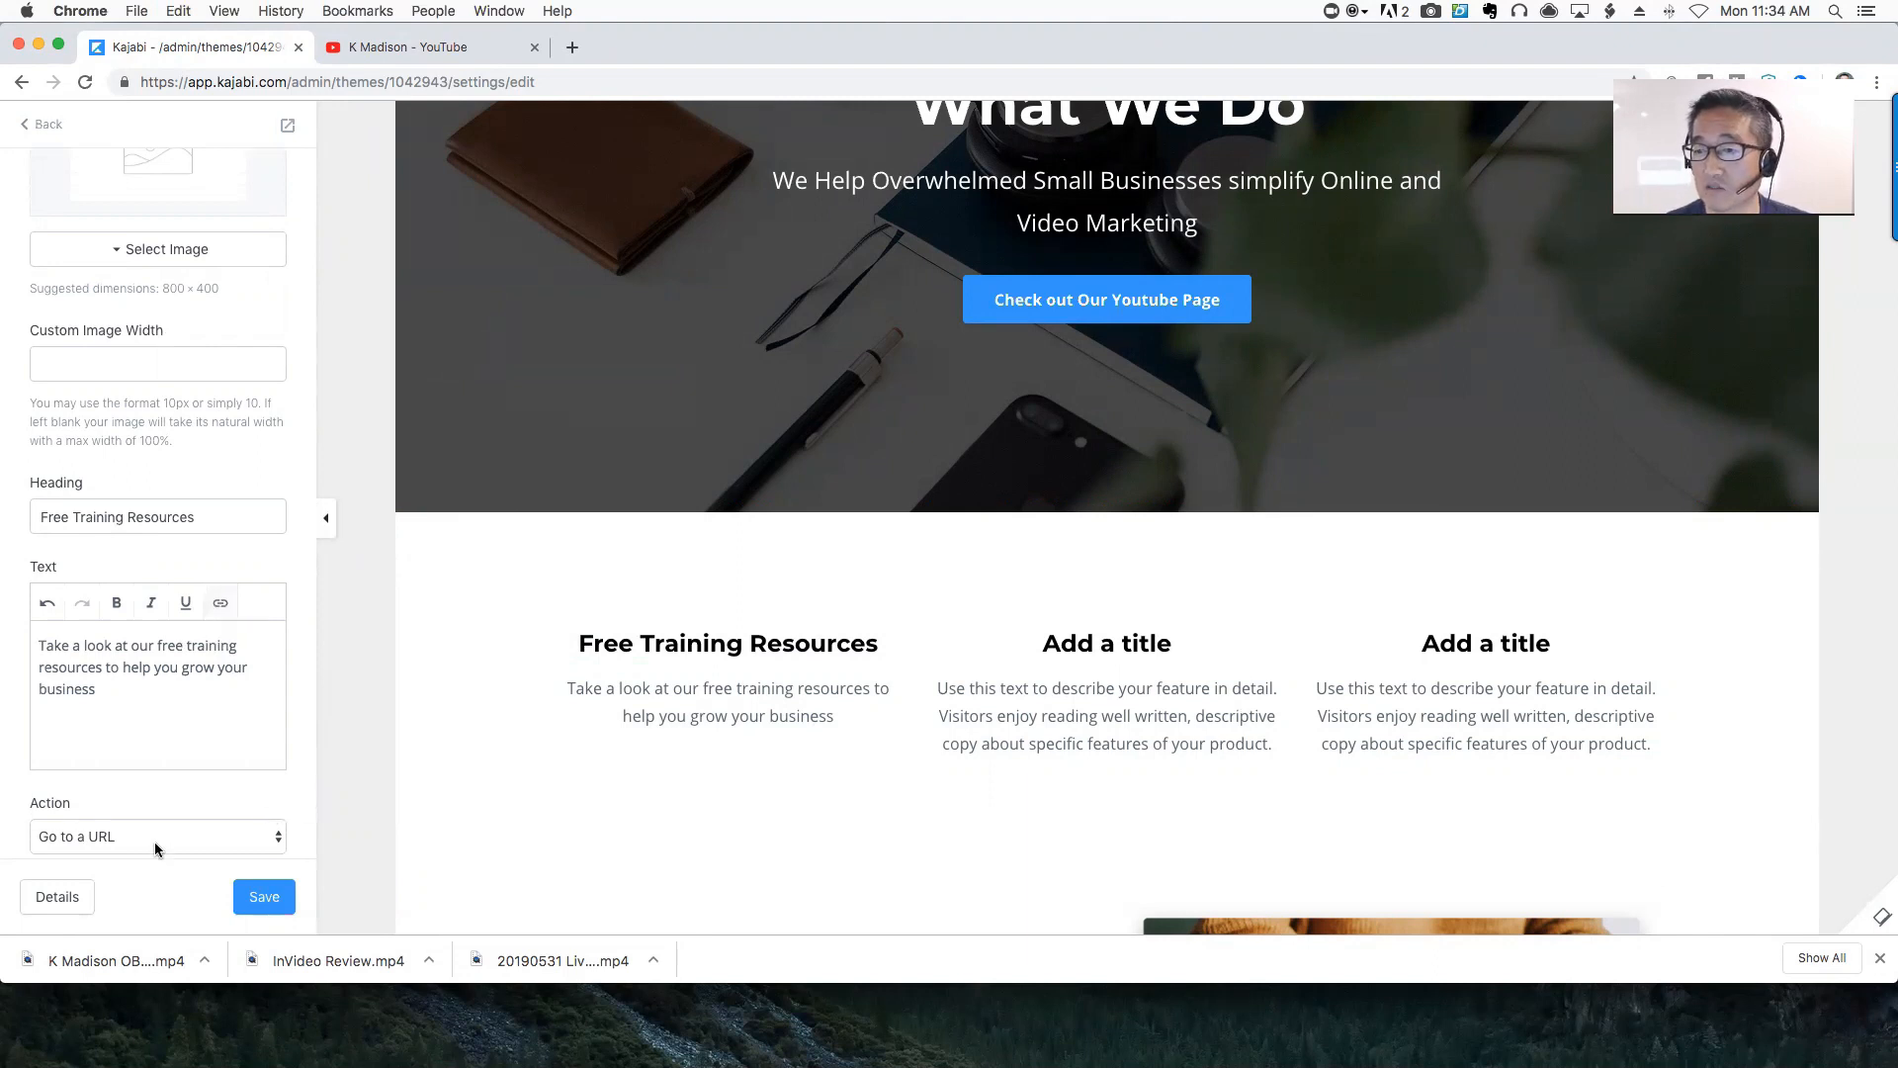
scroll(149, 791, "down", 3)
scroll(139, 758, "down", 1)
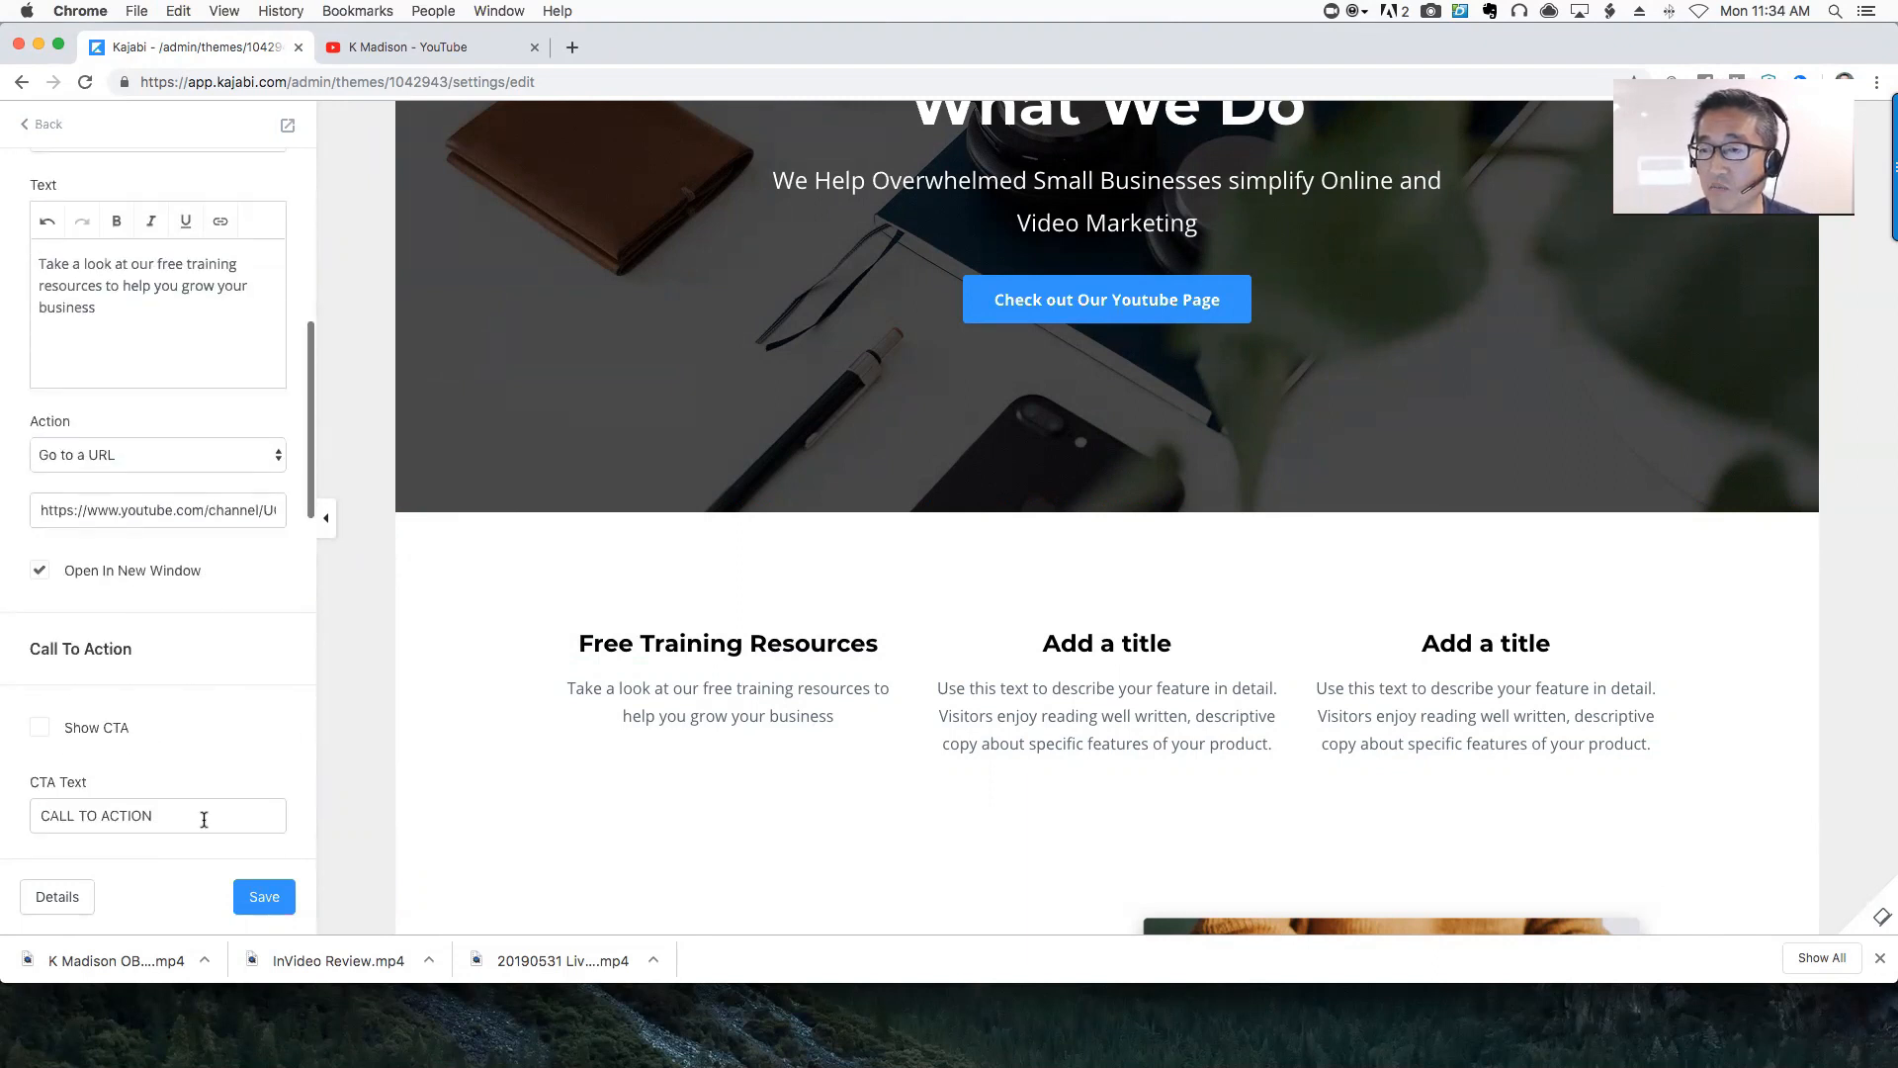
scroll(203, 814, "up", 6)
left_click(262, 895)
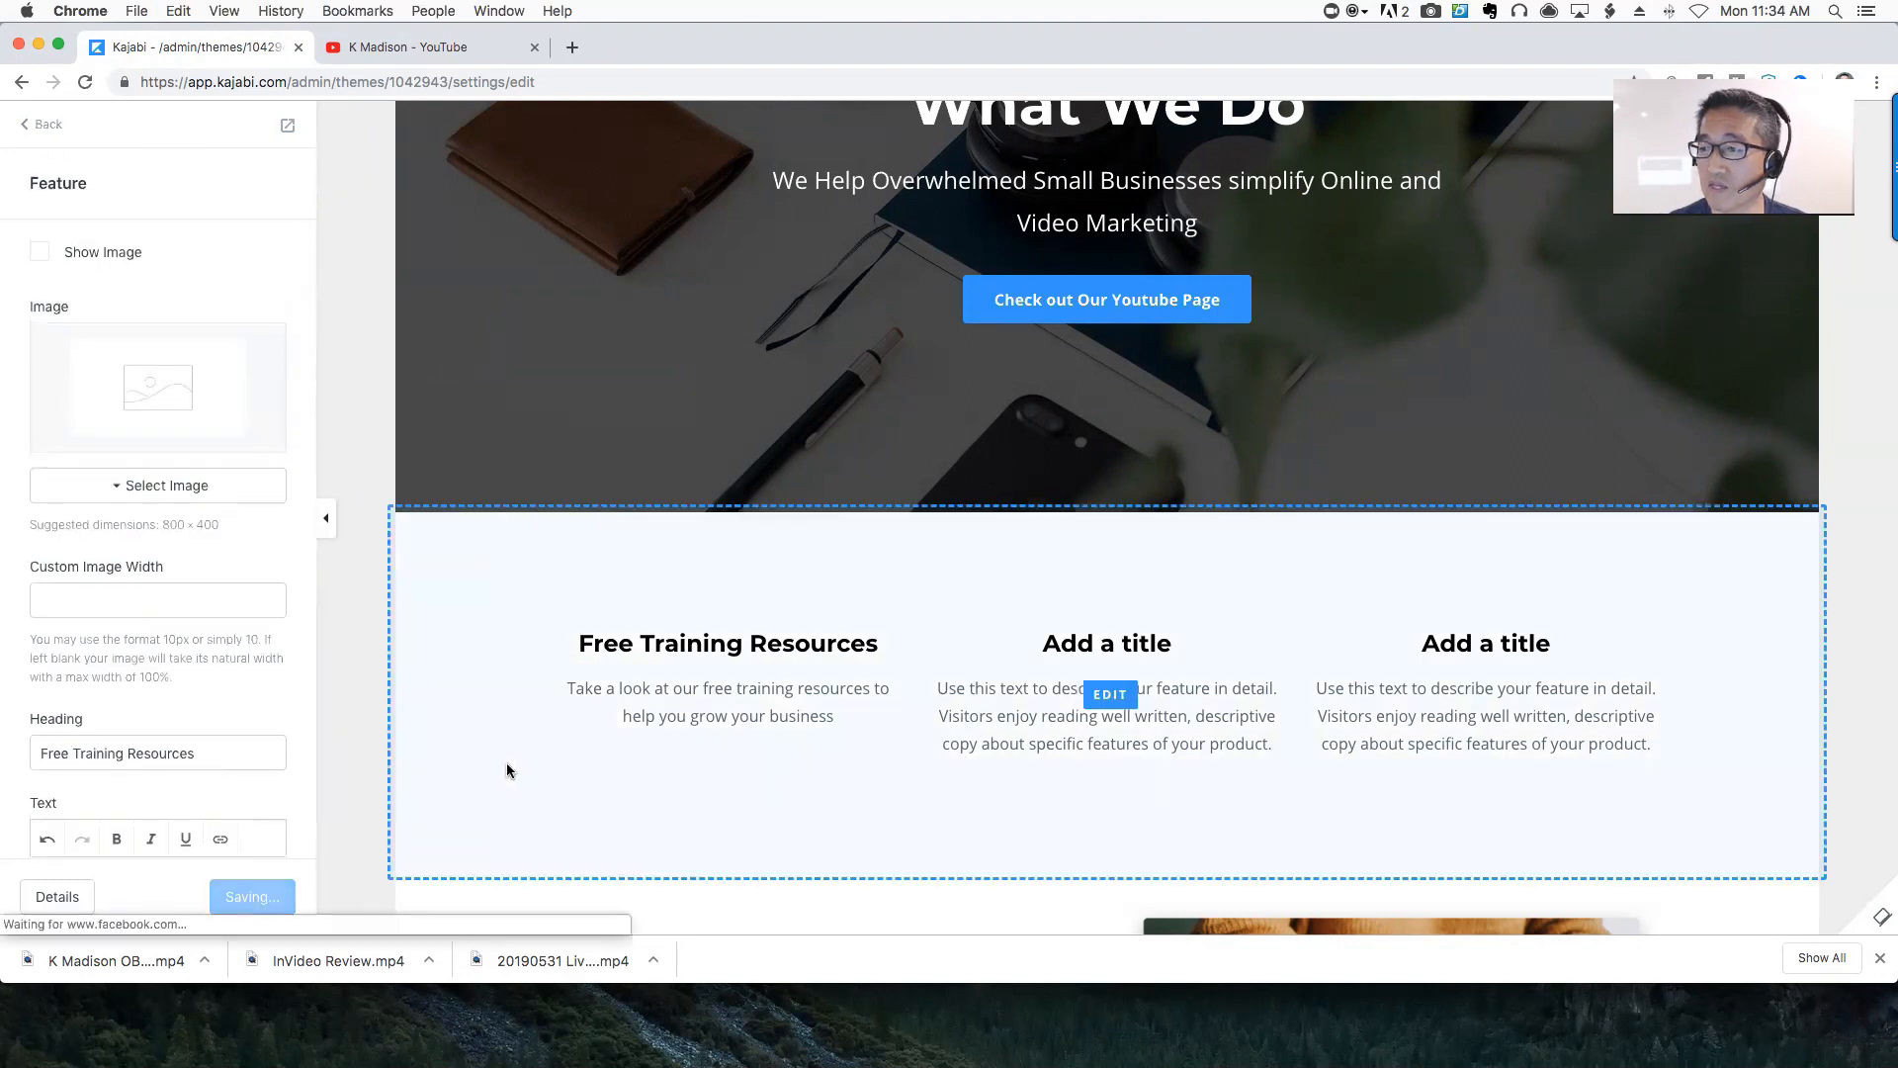
Set the heading of the middle feature block to "Connect with Us on FB"
left_click(1115, 694)
left_click(154, 310)
left_click_drag(127, 310, 9, 311)
type("Check o")
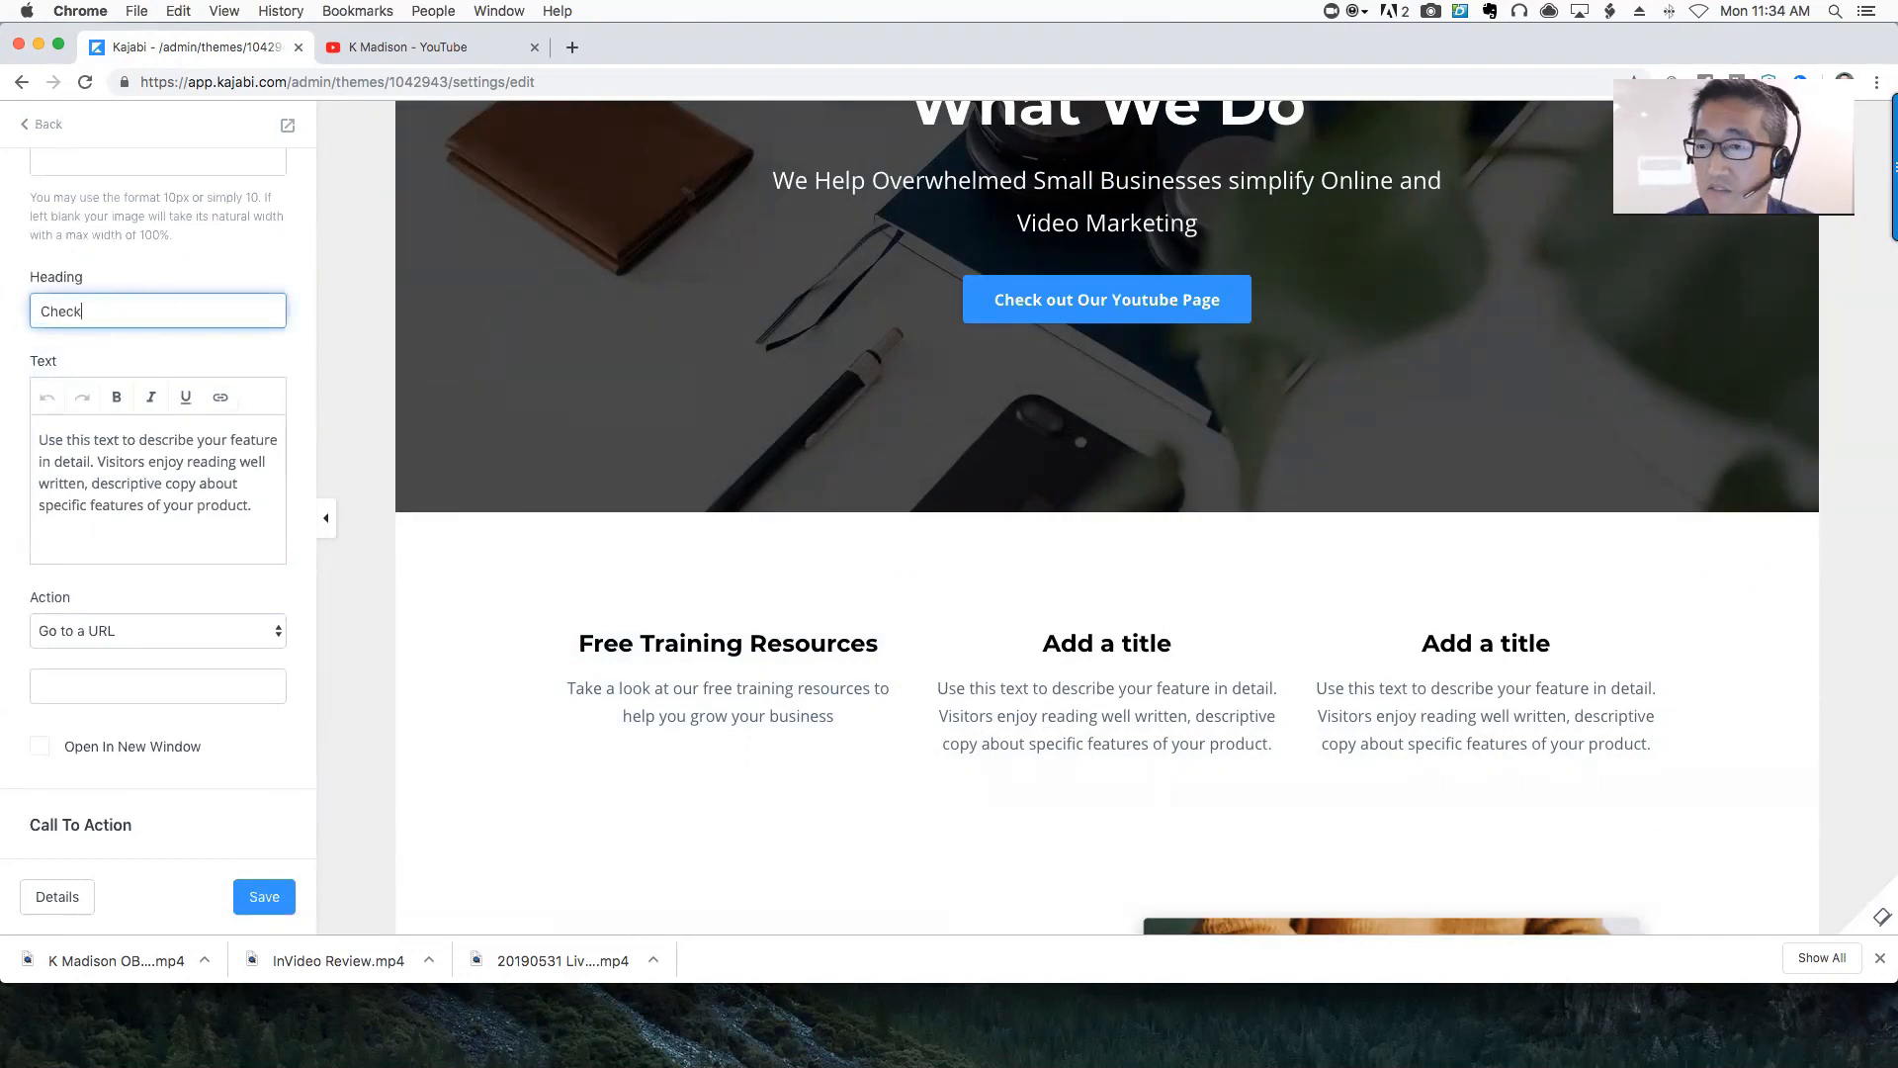
key("BackSpace")
key("BackSpace")
key("BackSpace")
key("BackSpace")
key("BackSpace")
key("BackSpace")
type("onnect with Us on ")
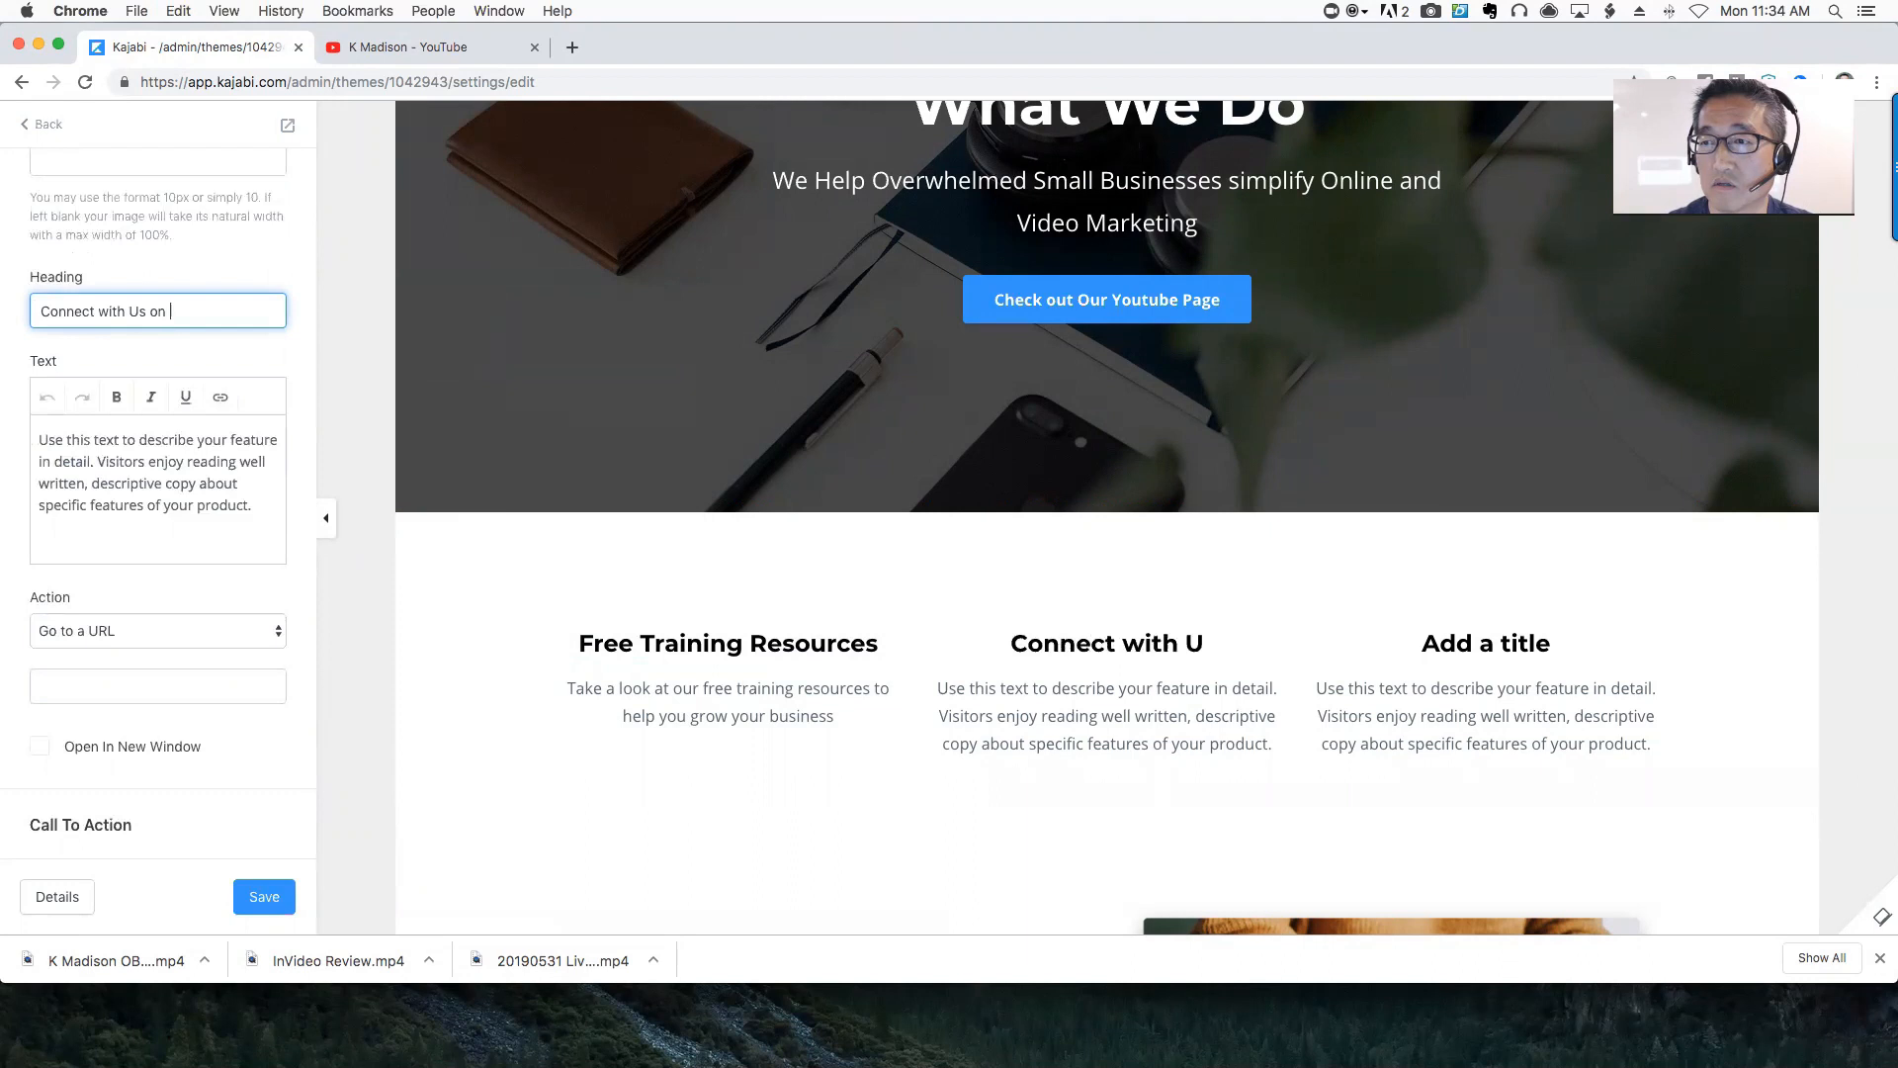
type("FB")
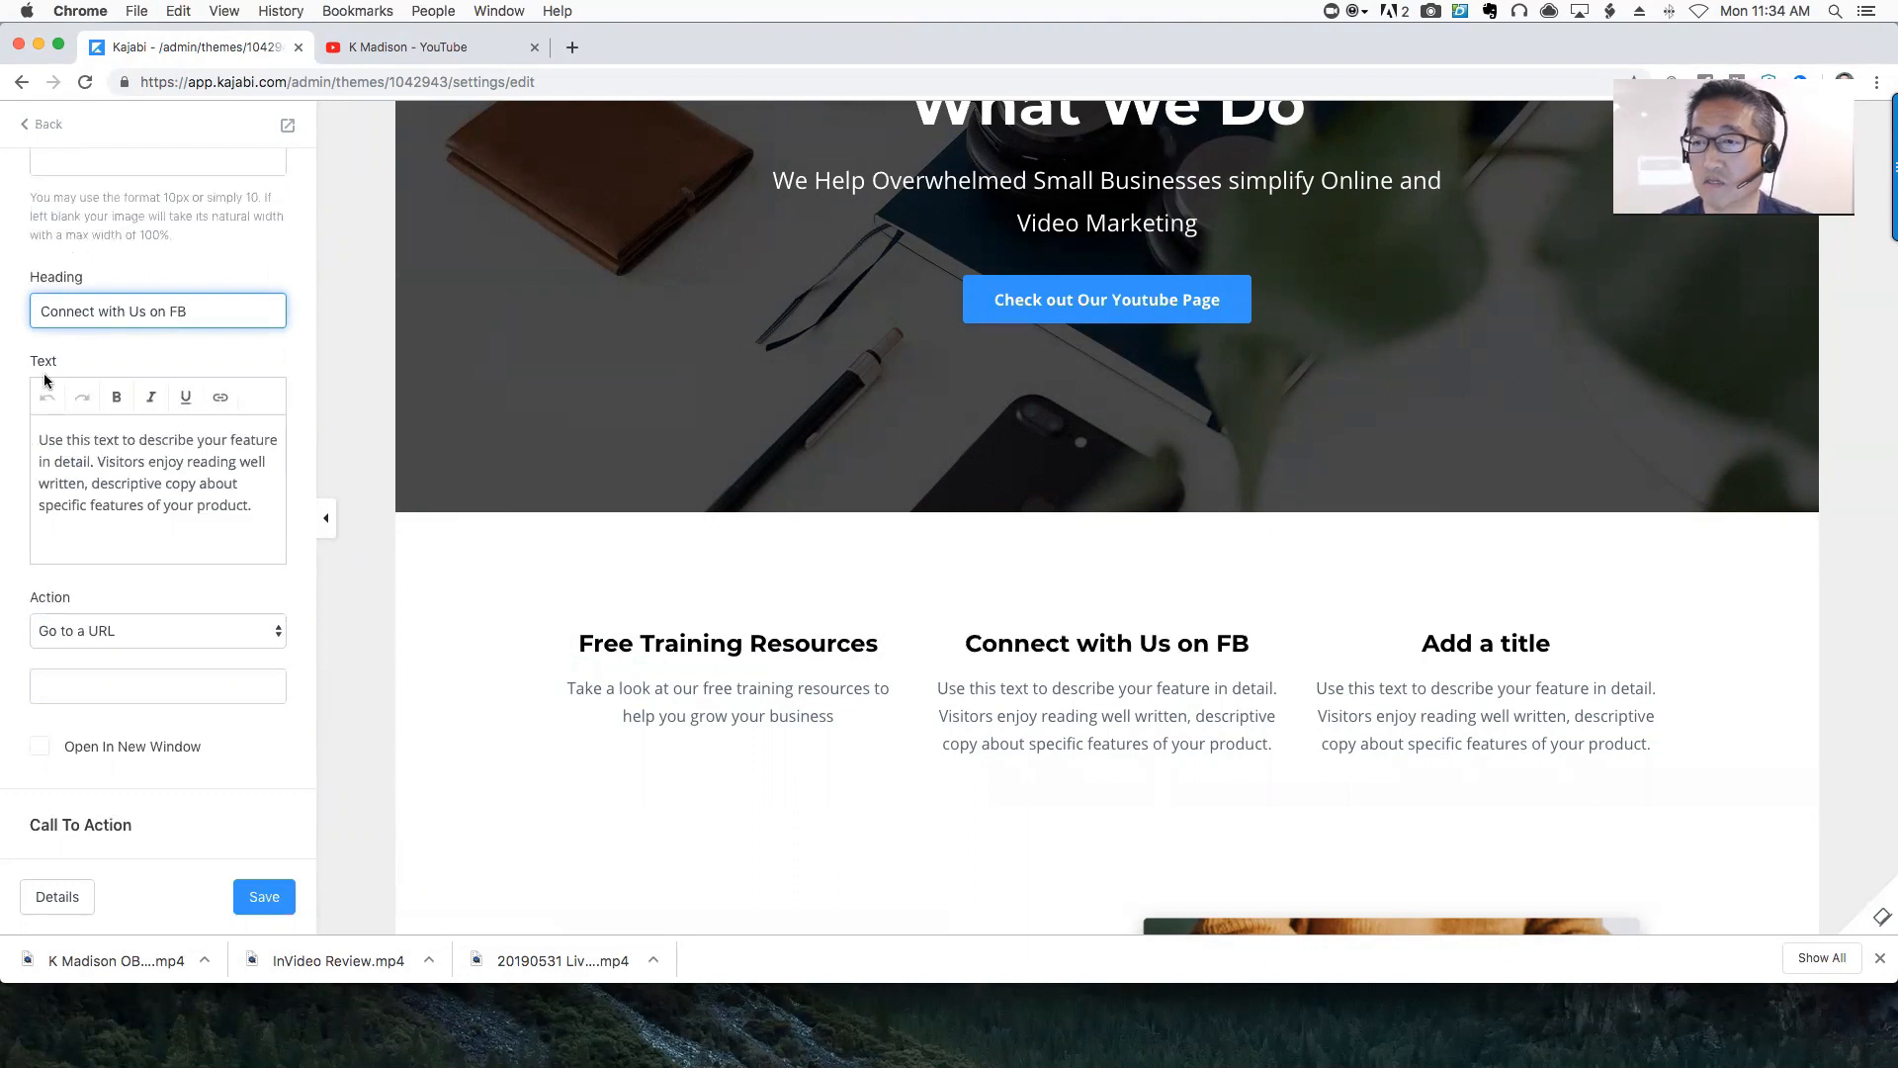
Replace the middle feature block's text with "Check out what's new on our Facebook Page"
left_click(145, 504)
double_click(160, 461)
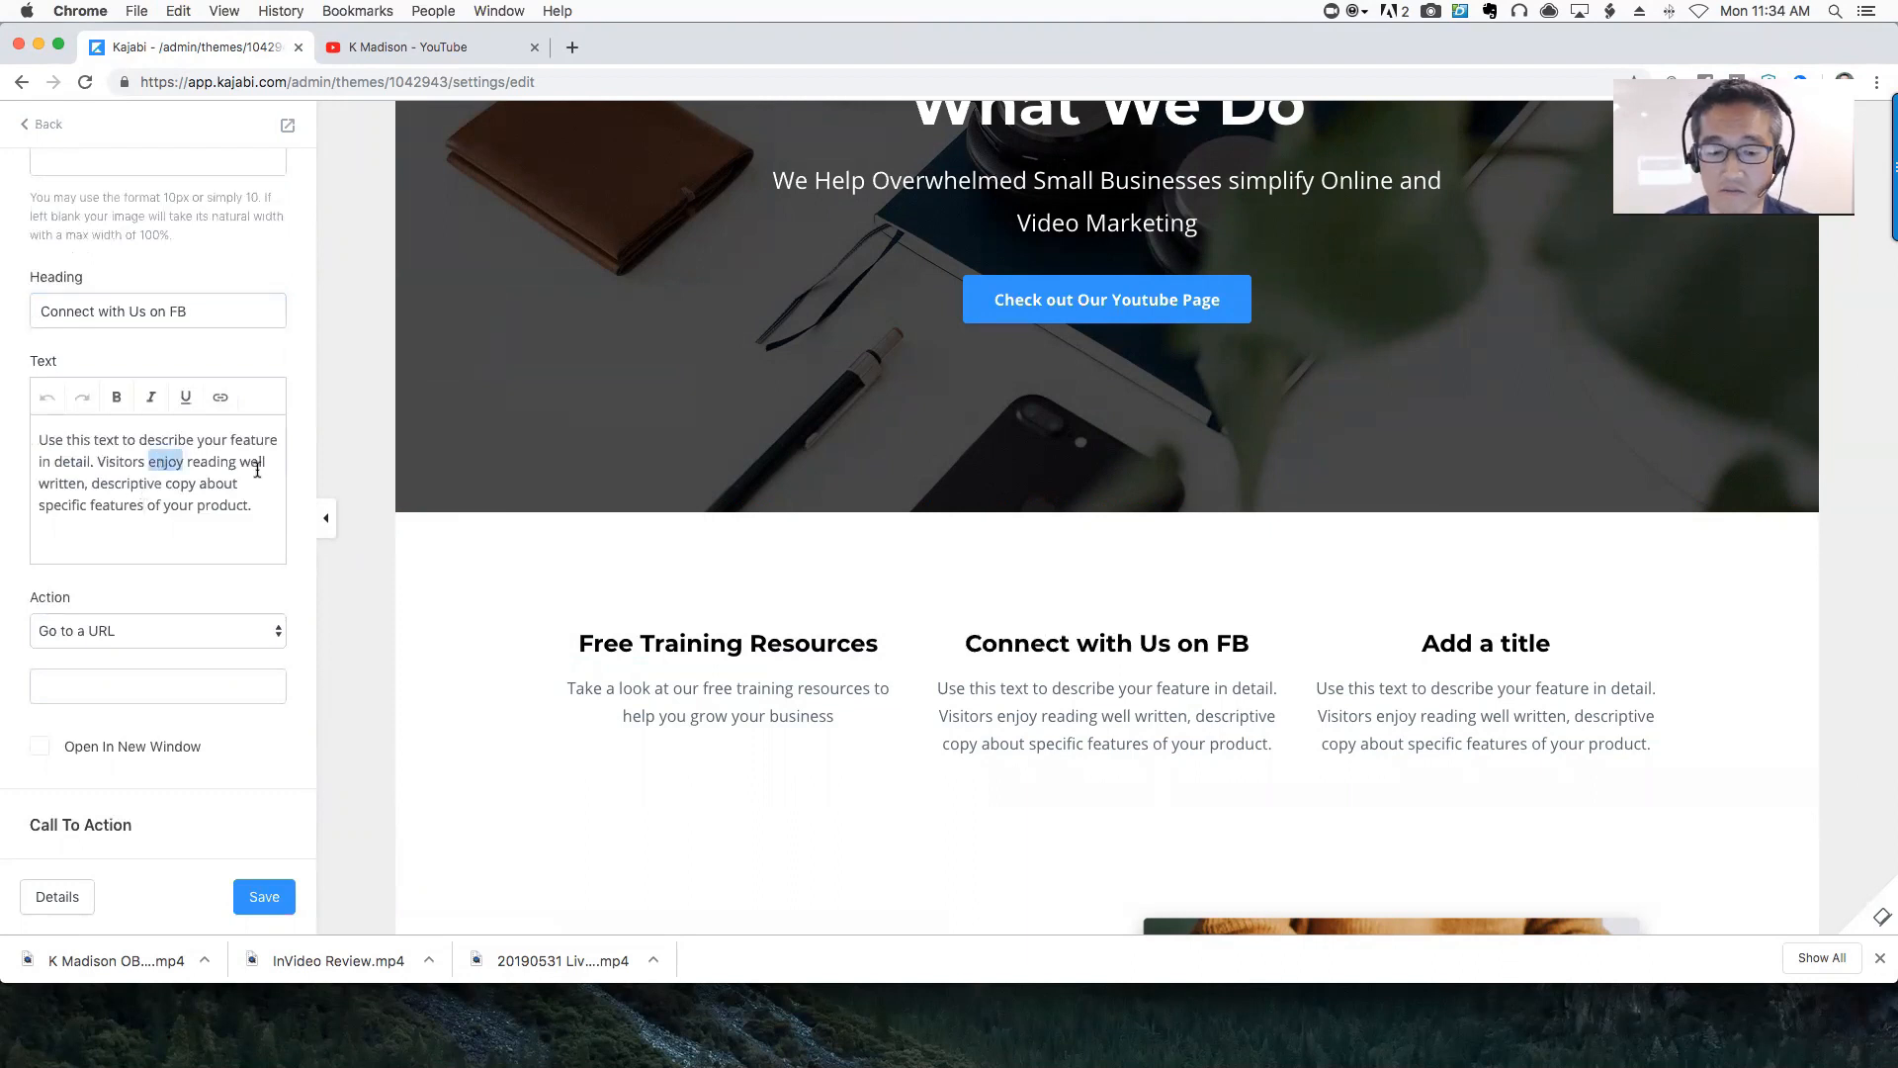
key("super+a")
type("Interact")
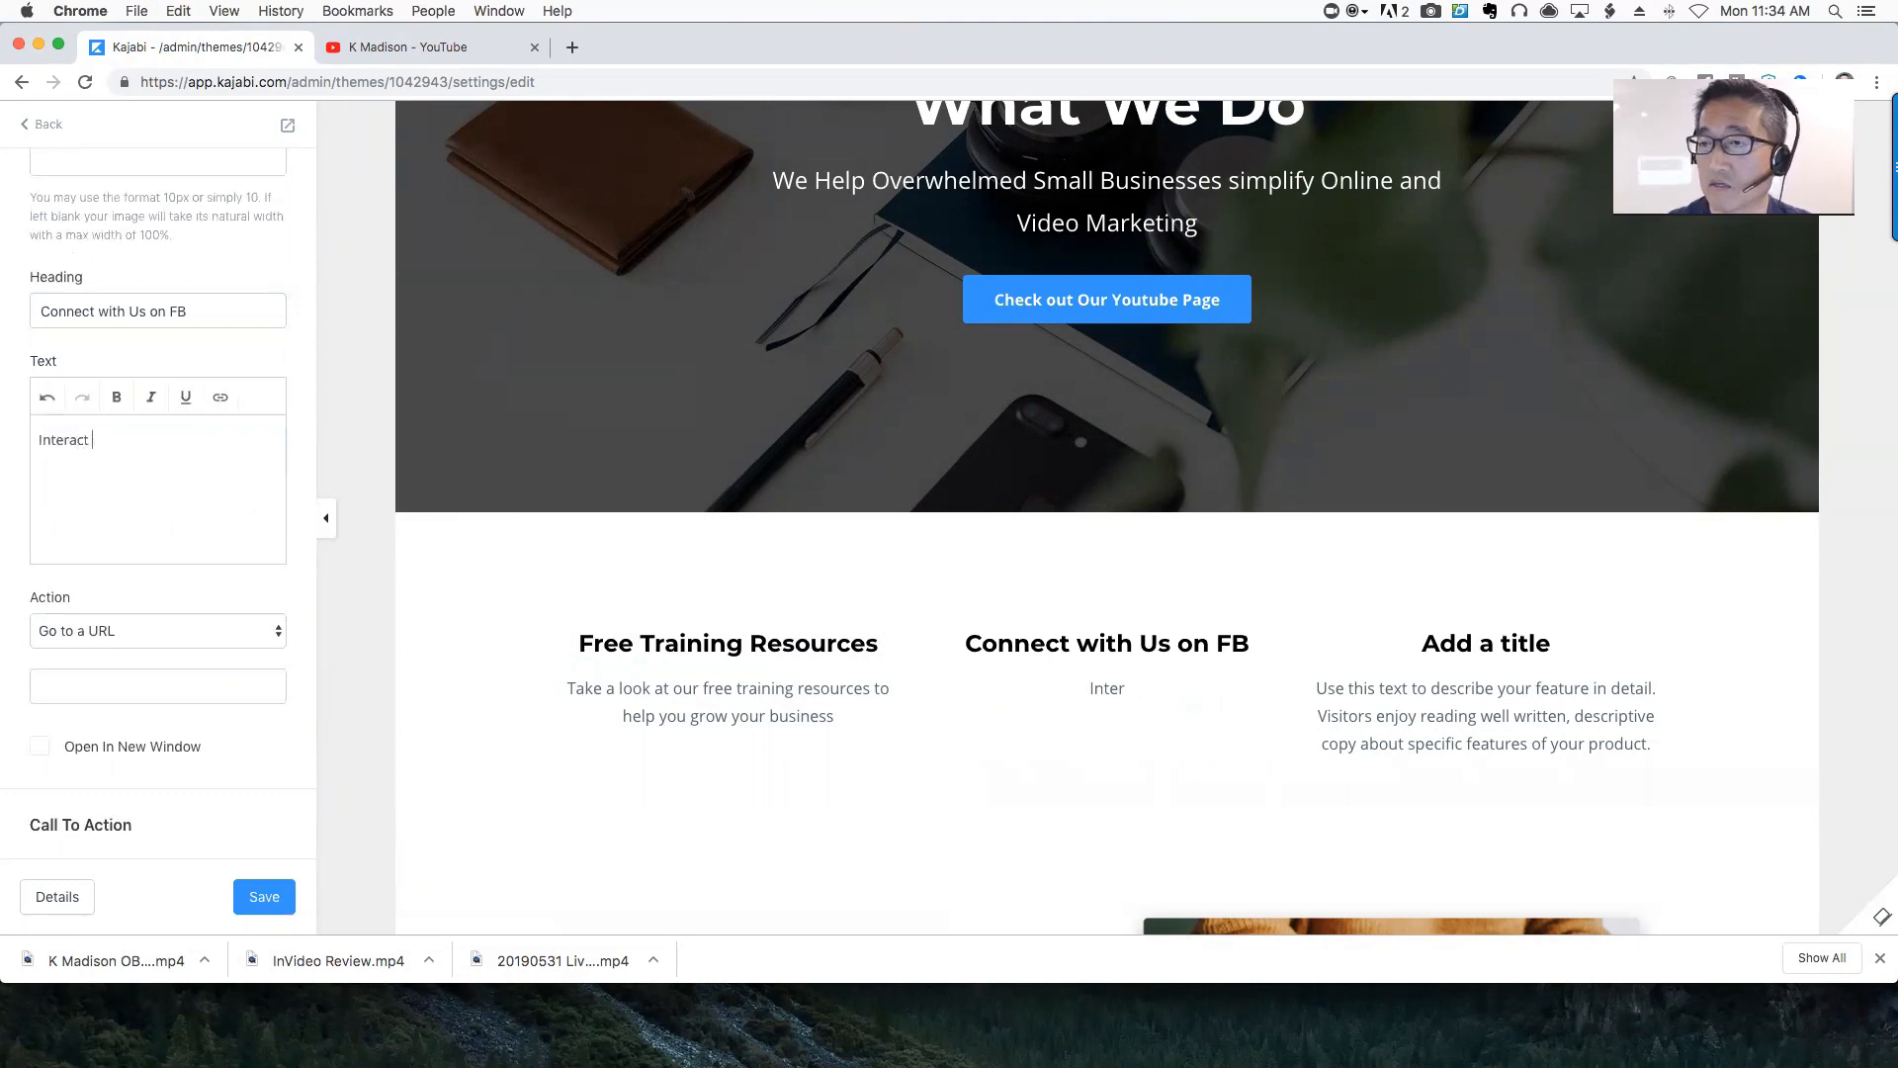
key("BackSpace")
key("BackSpace")
key("BackSpace")
key("BackSpace")
key("BackSpace")
key("BackSpace")
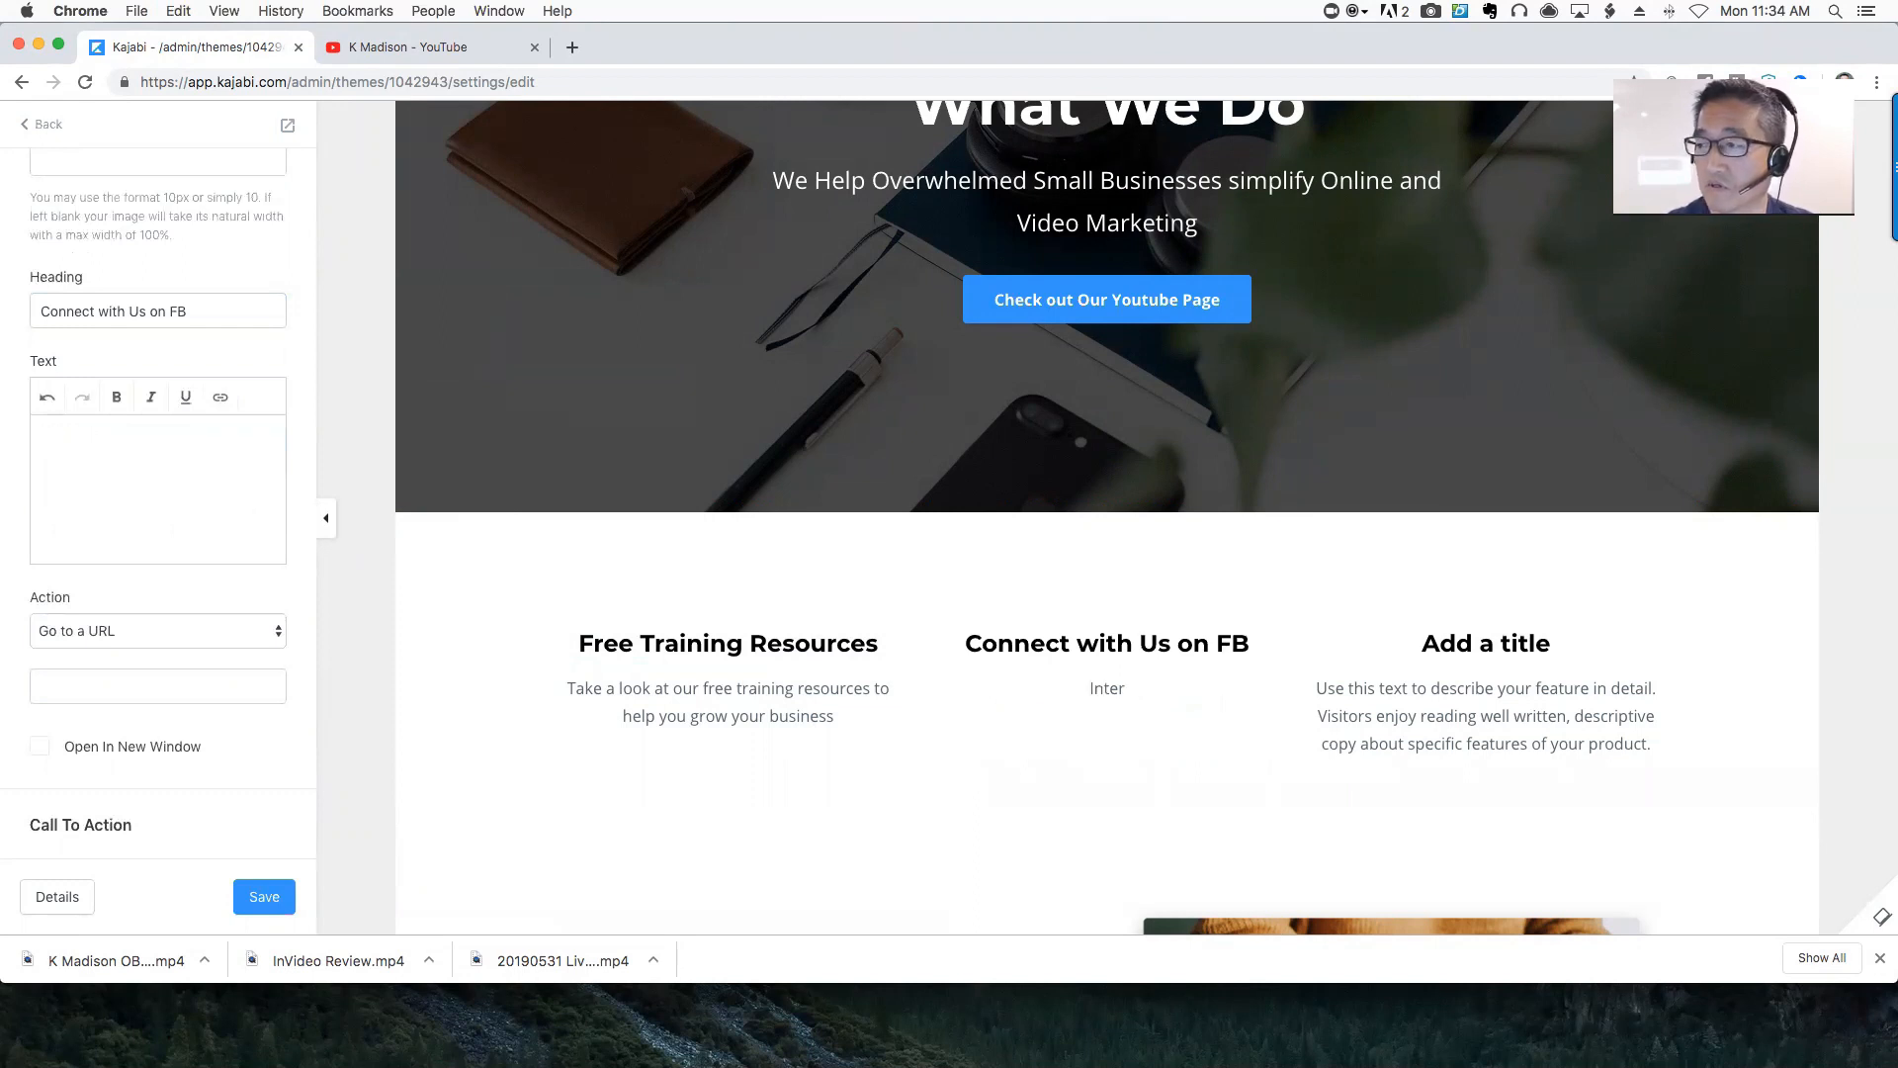
type("We")
key("BackSpace")
key("BackSpace")
type("Check out ")
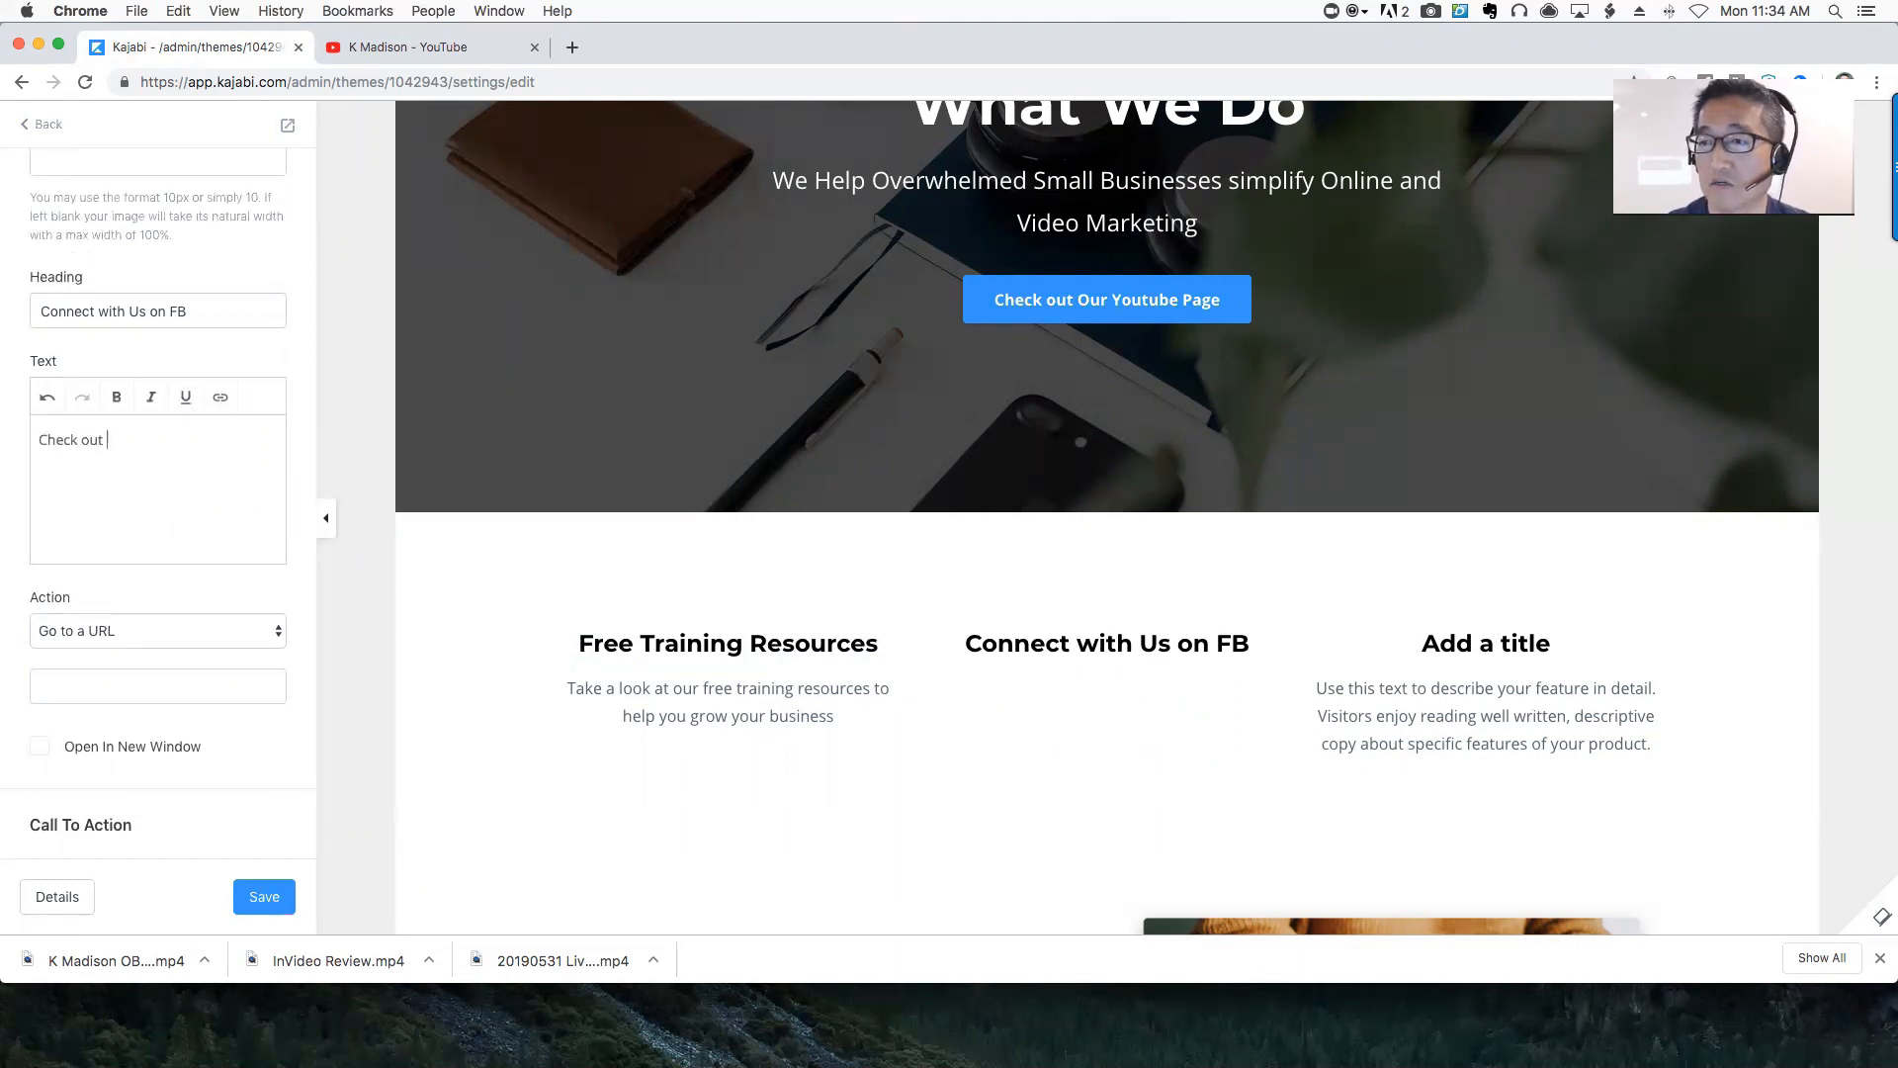
type("what's new")
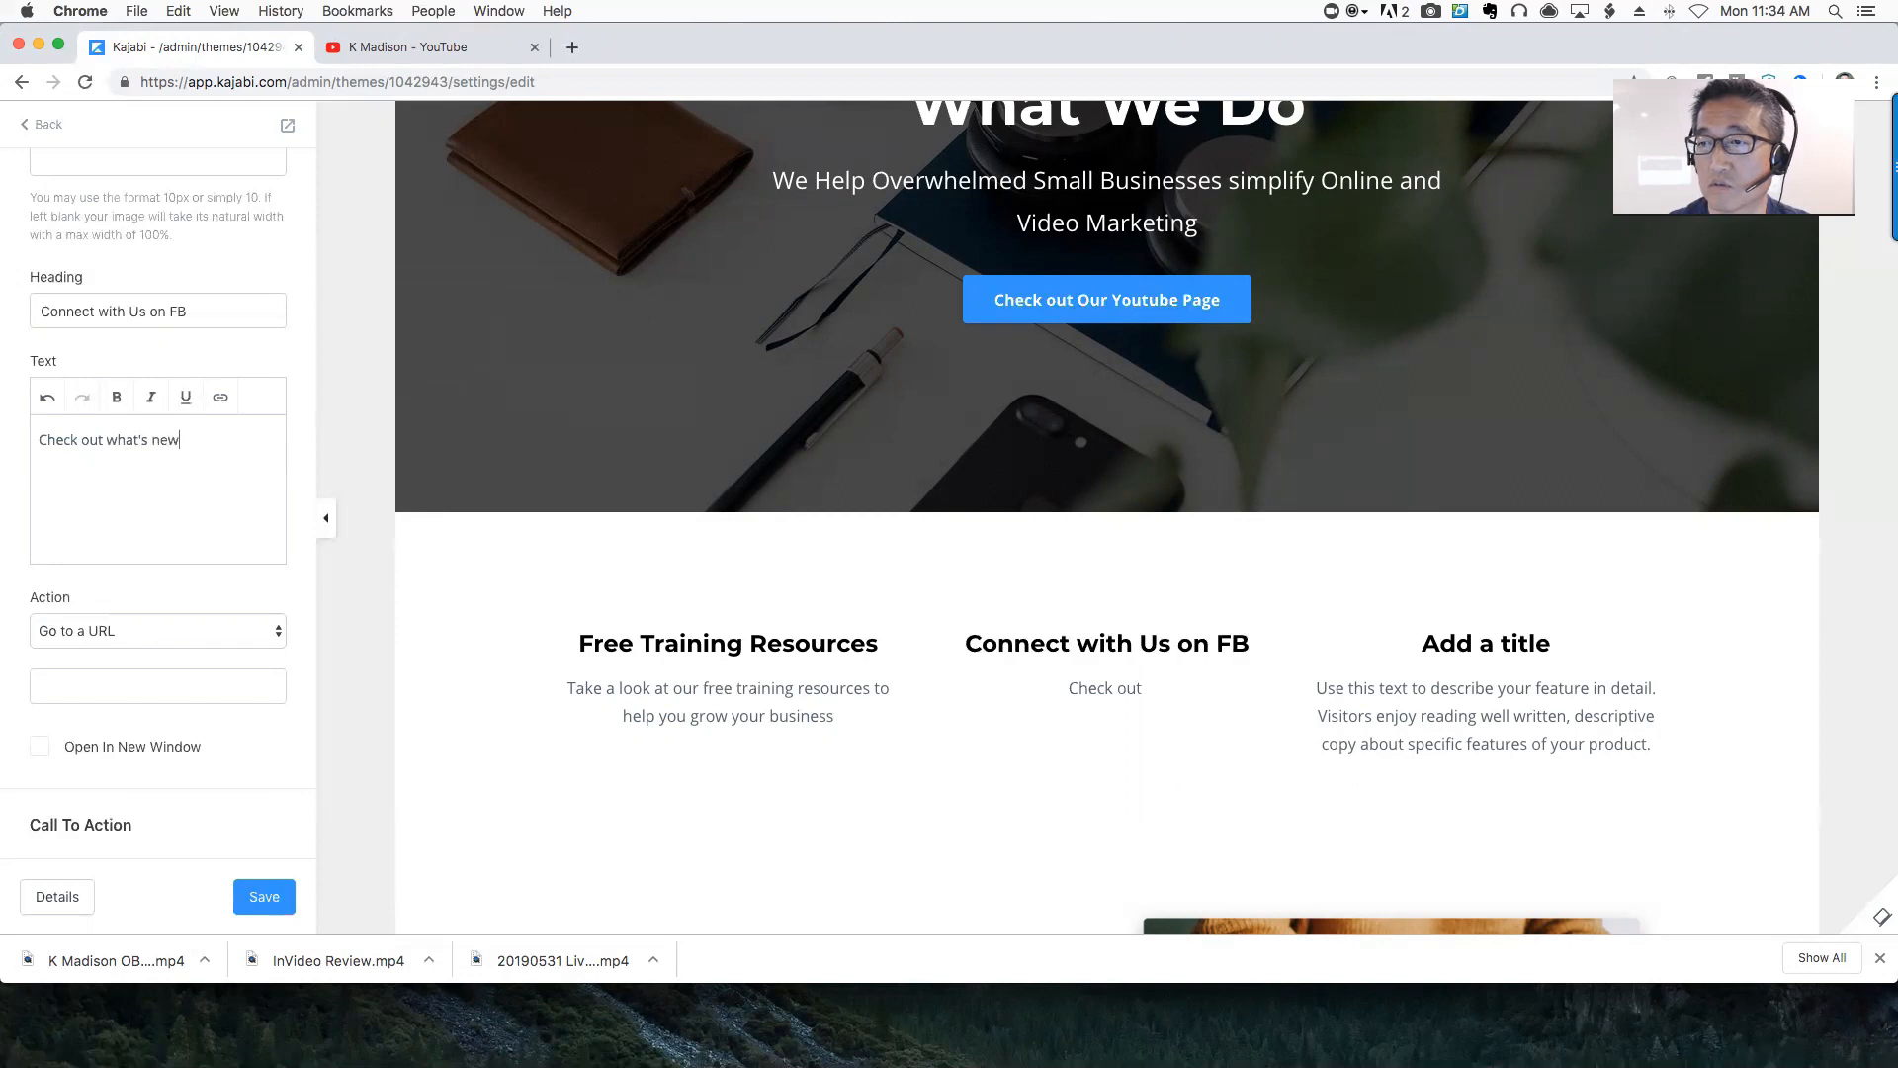
type(" on our Facebook Page")
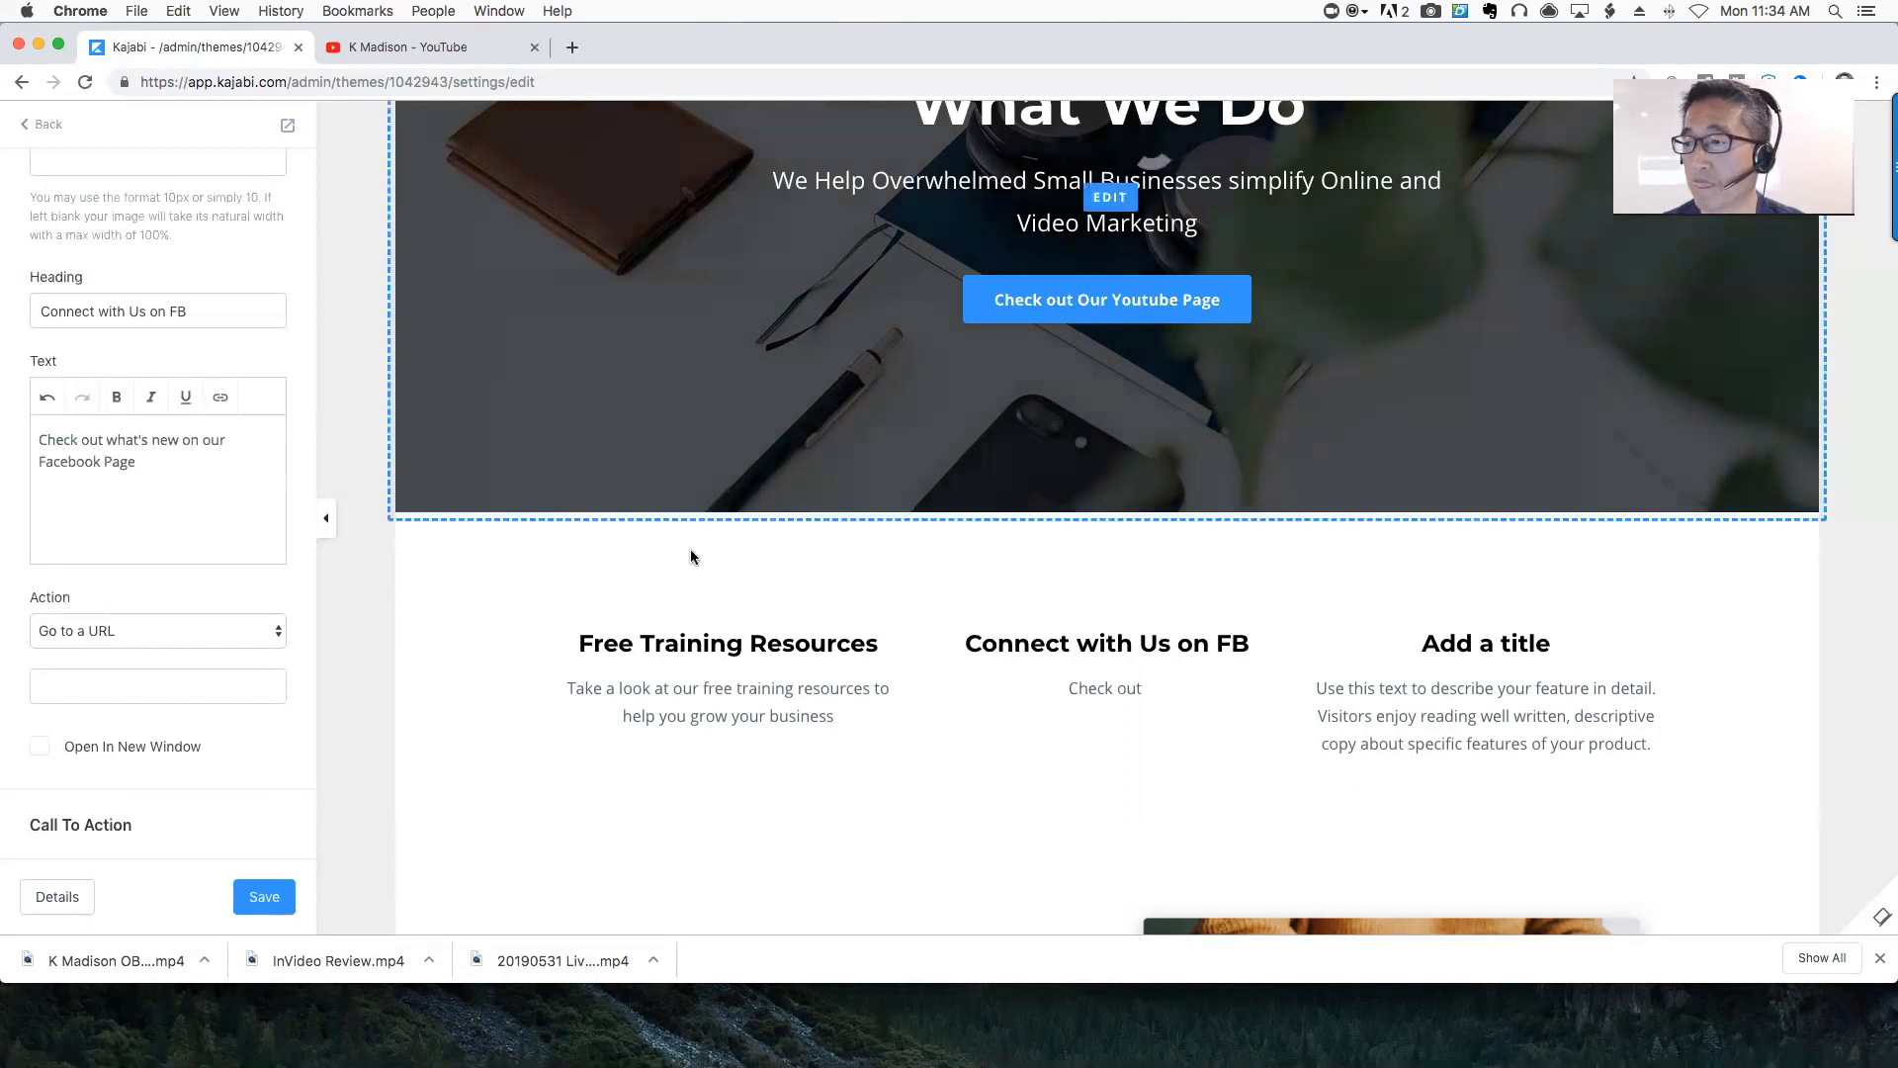
left_click(1111, 691)
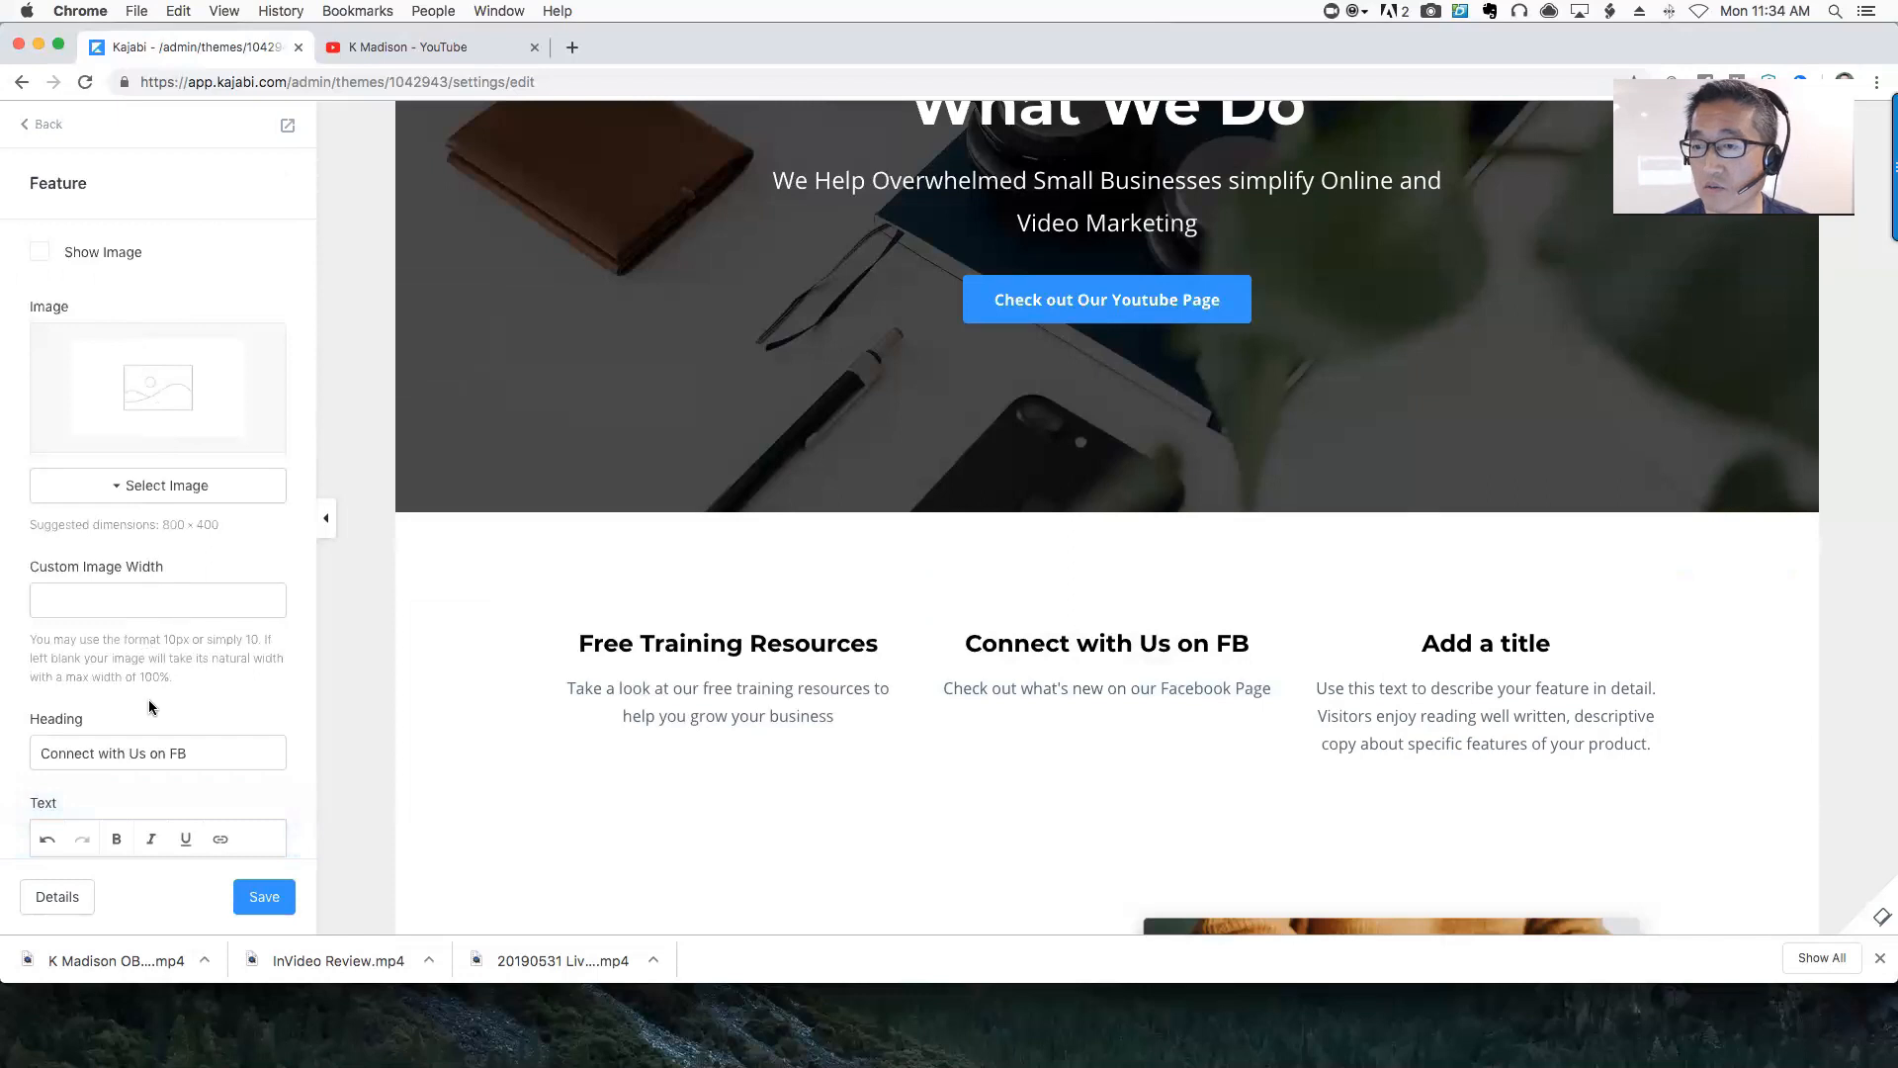
scroll(194, 753, "down", 5)
scroll(194, 749, "down", 1)
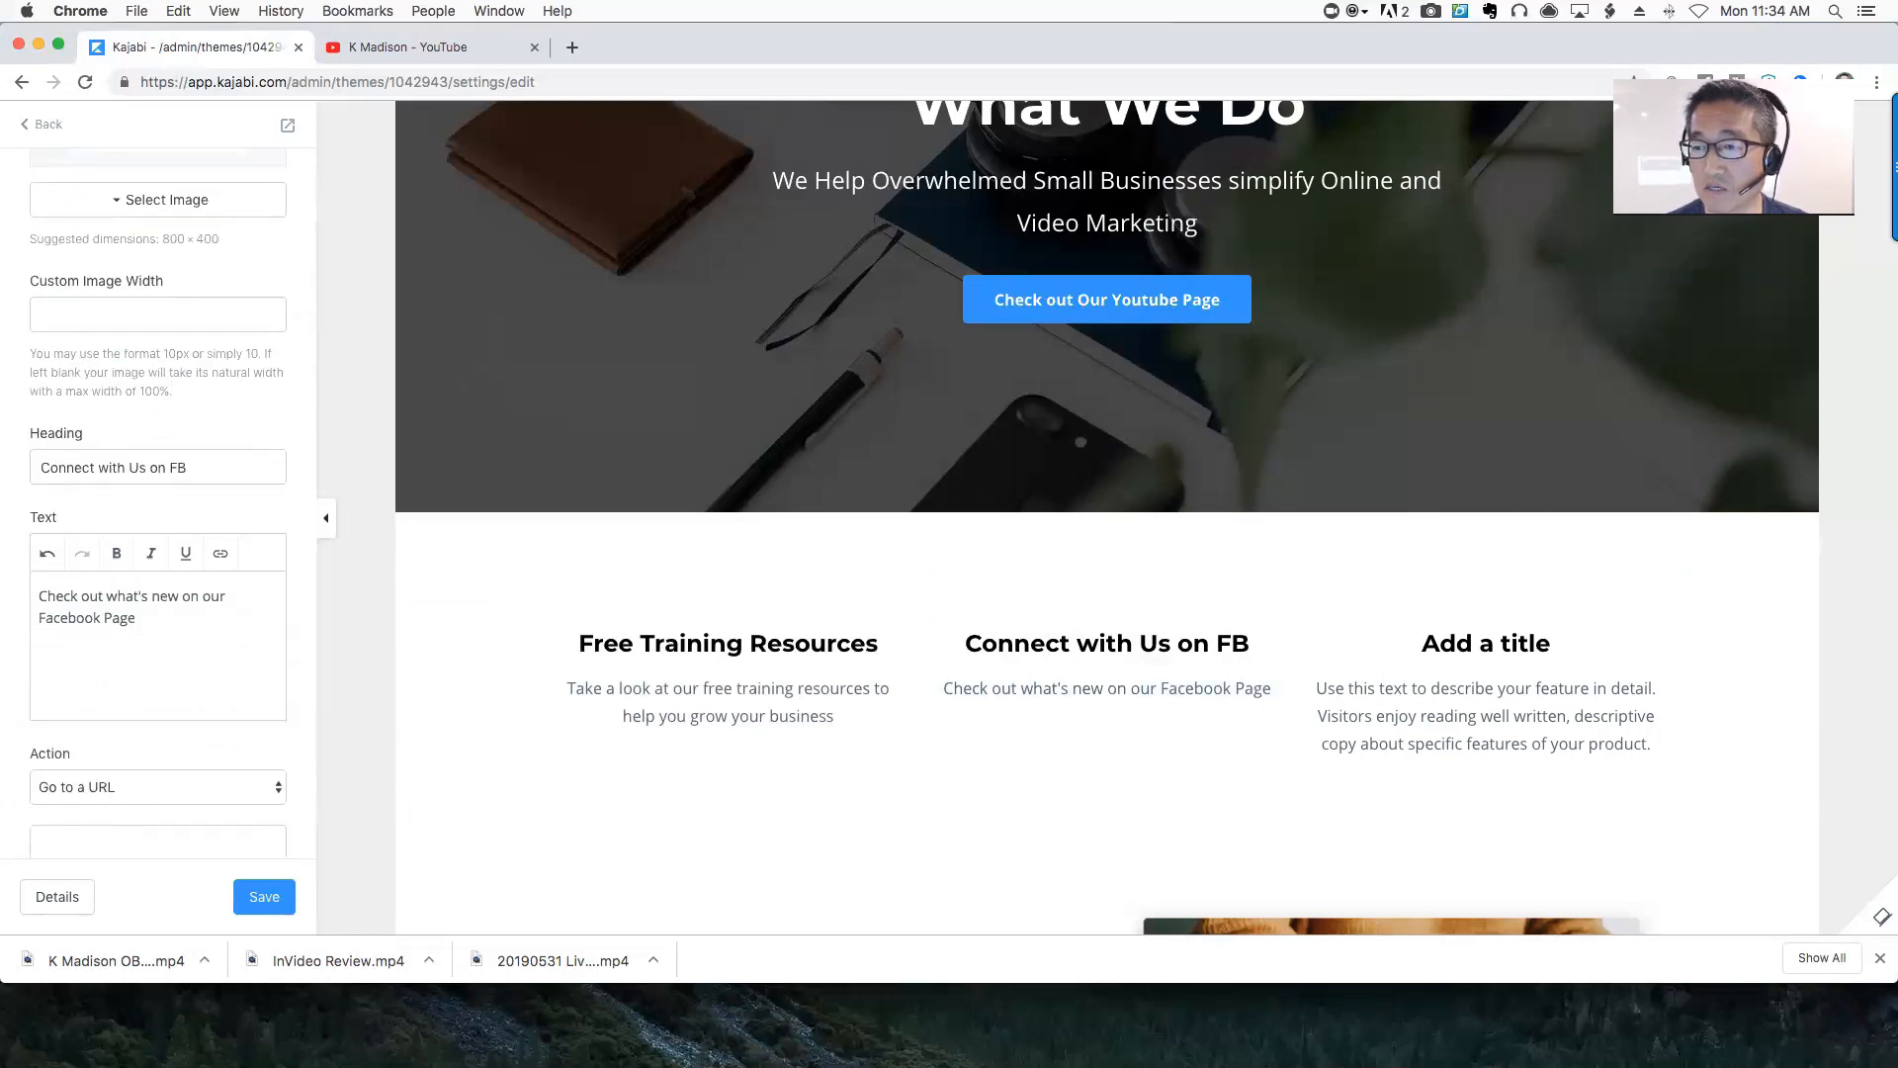
scroll(227, 752, "down", 1)
left_click(97, 683)
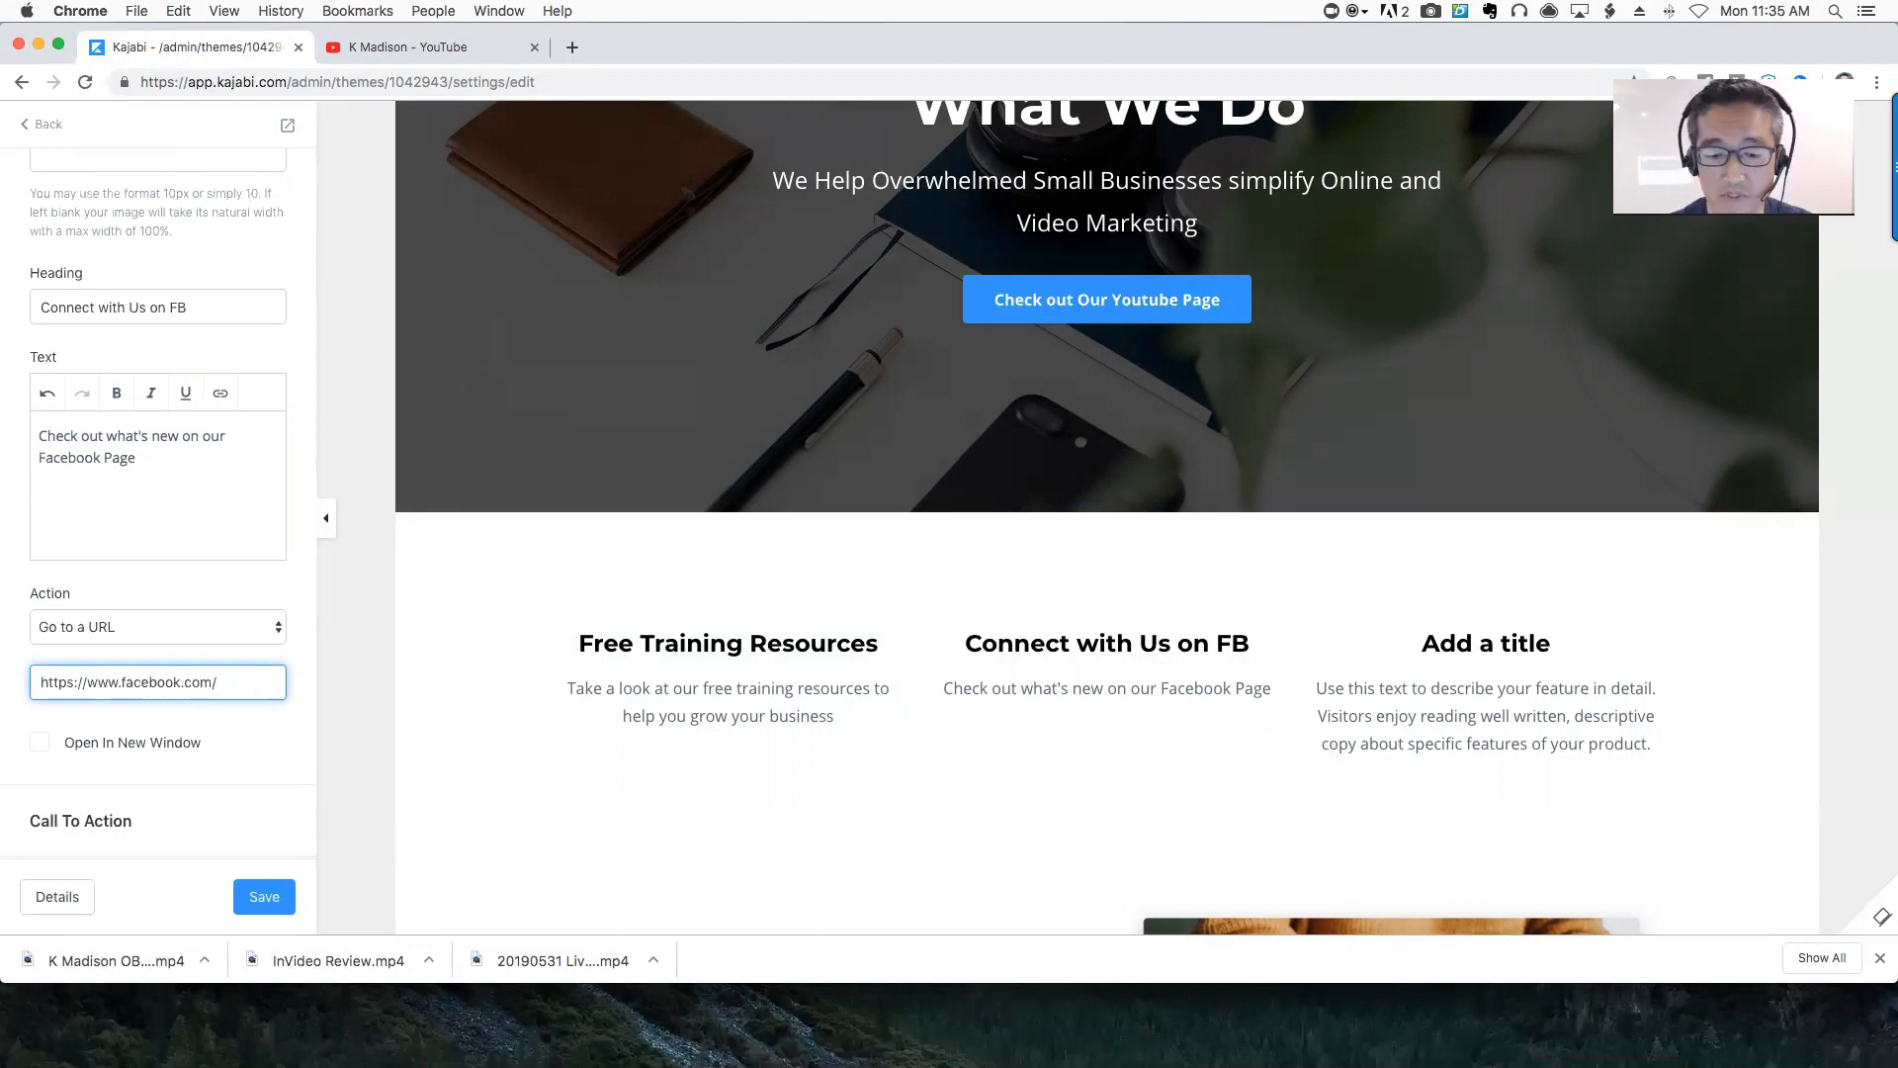
type("onmedia")
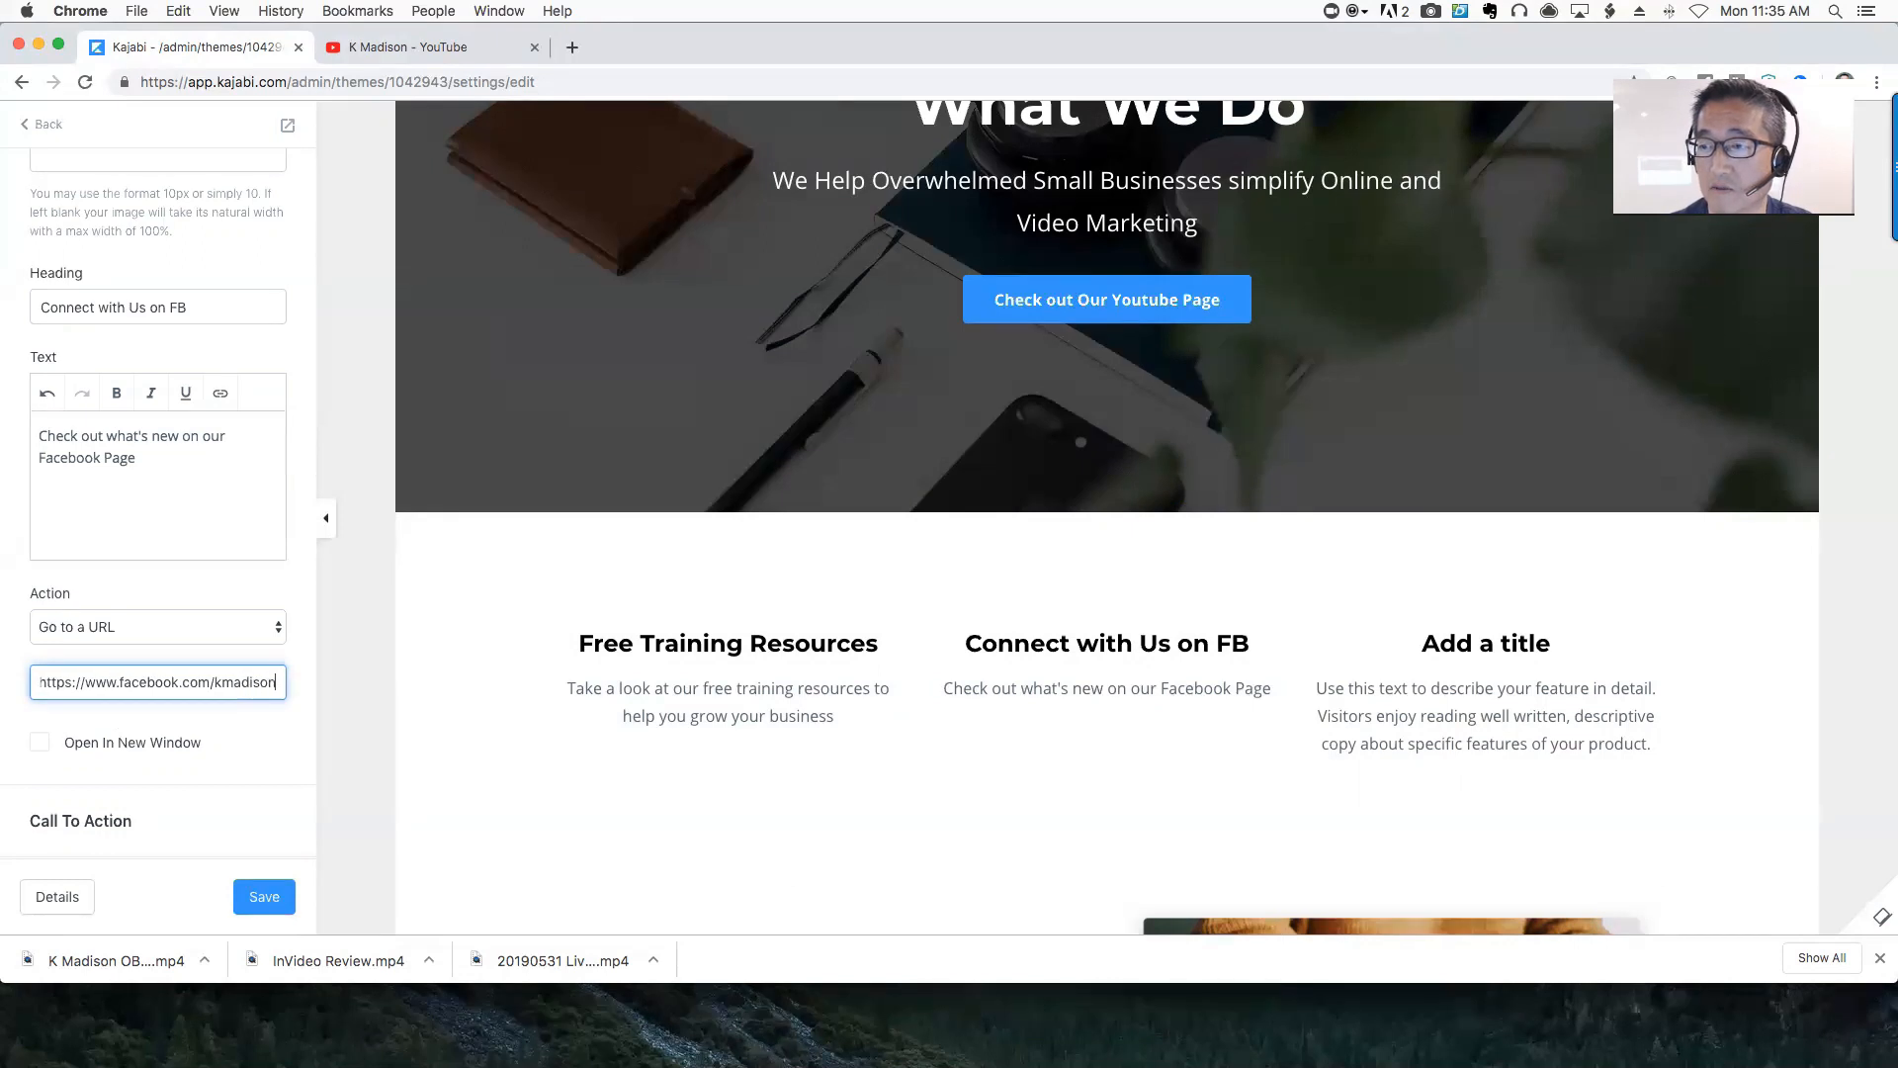
left_click(38, 744)
left_click(263, 895)
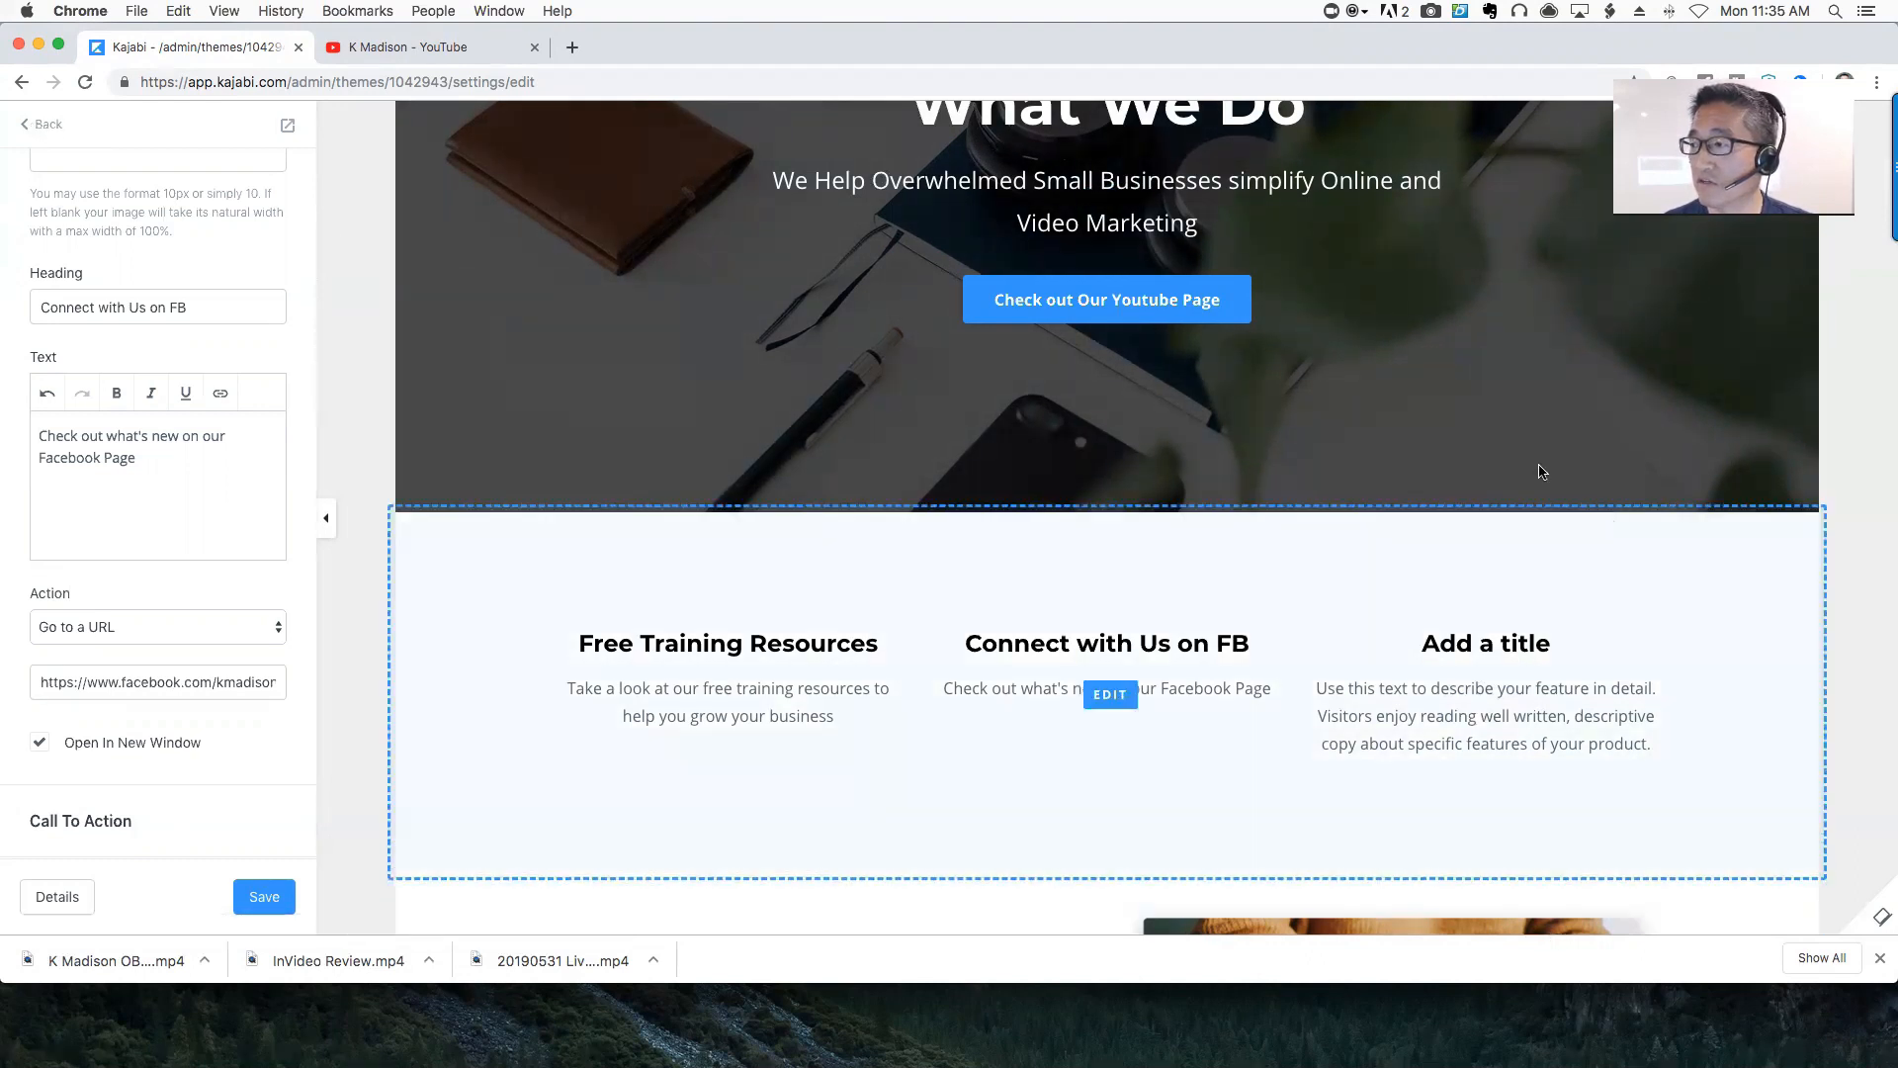
Look at the settings of the whole Features section and return to the page's section list
left_click(52, 131)
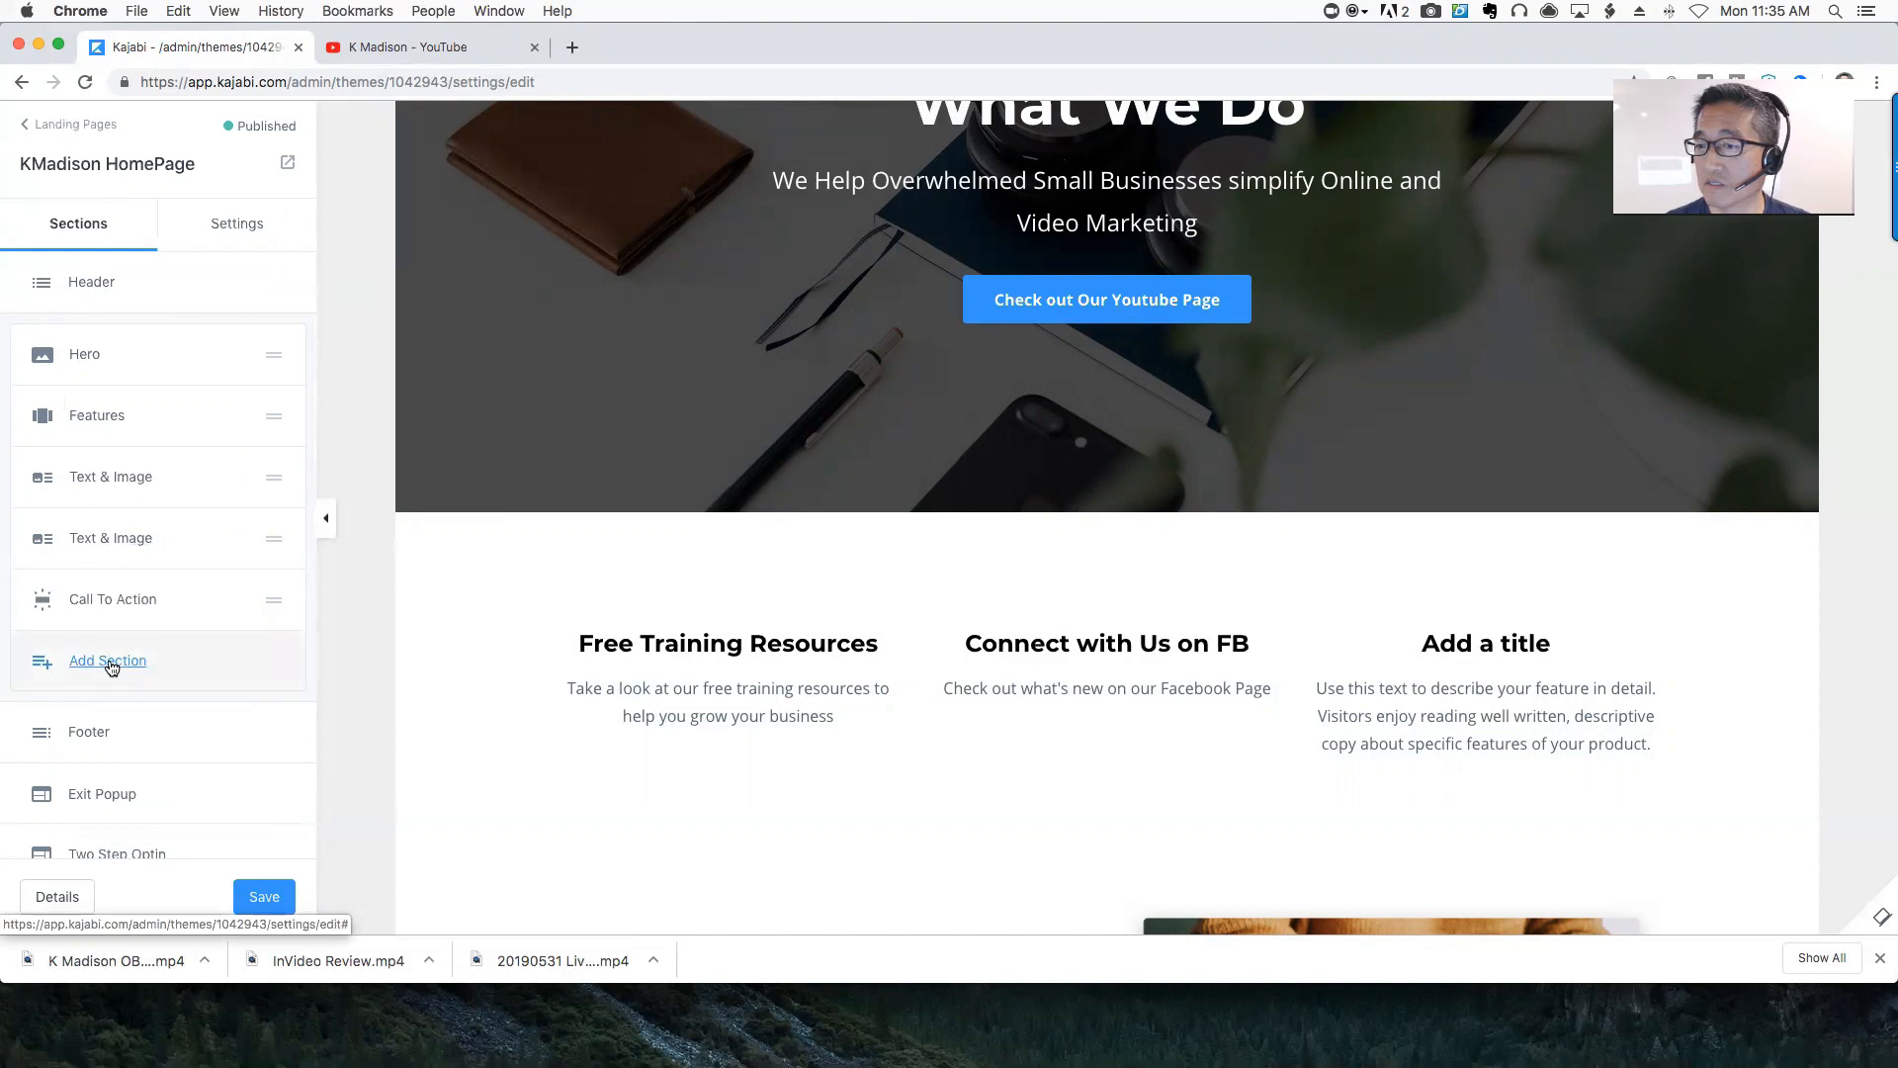
left_click(98, 416)
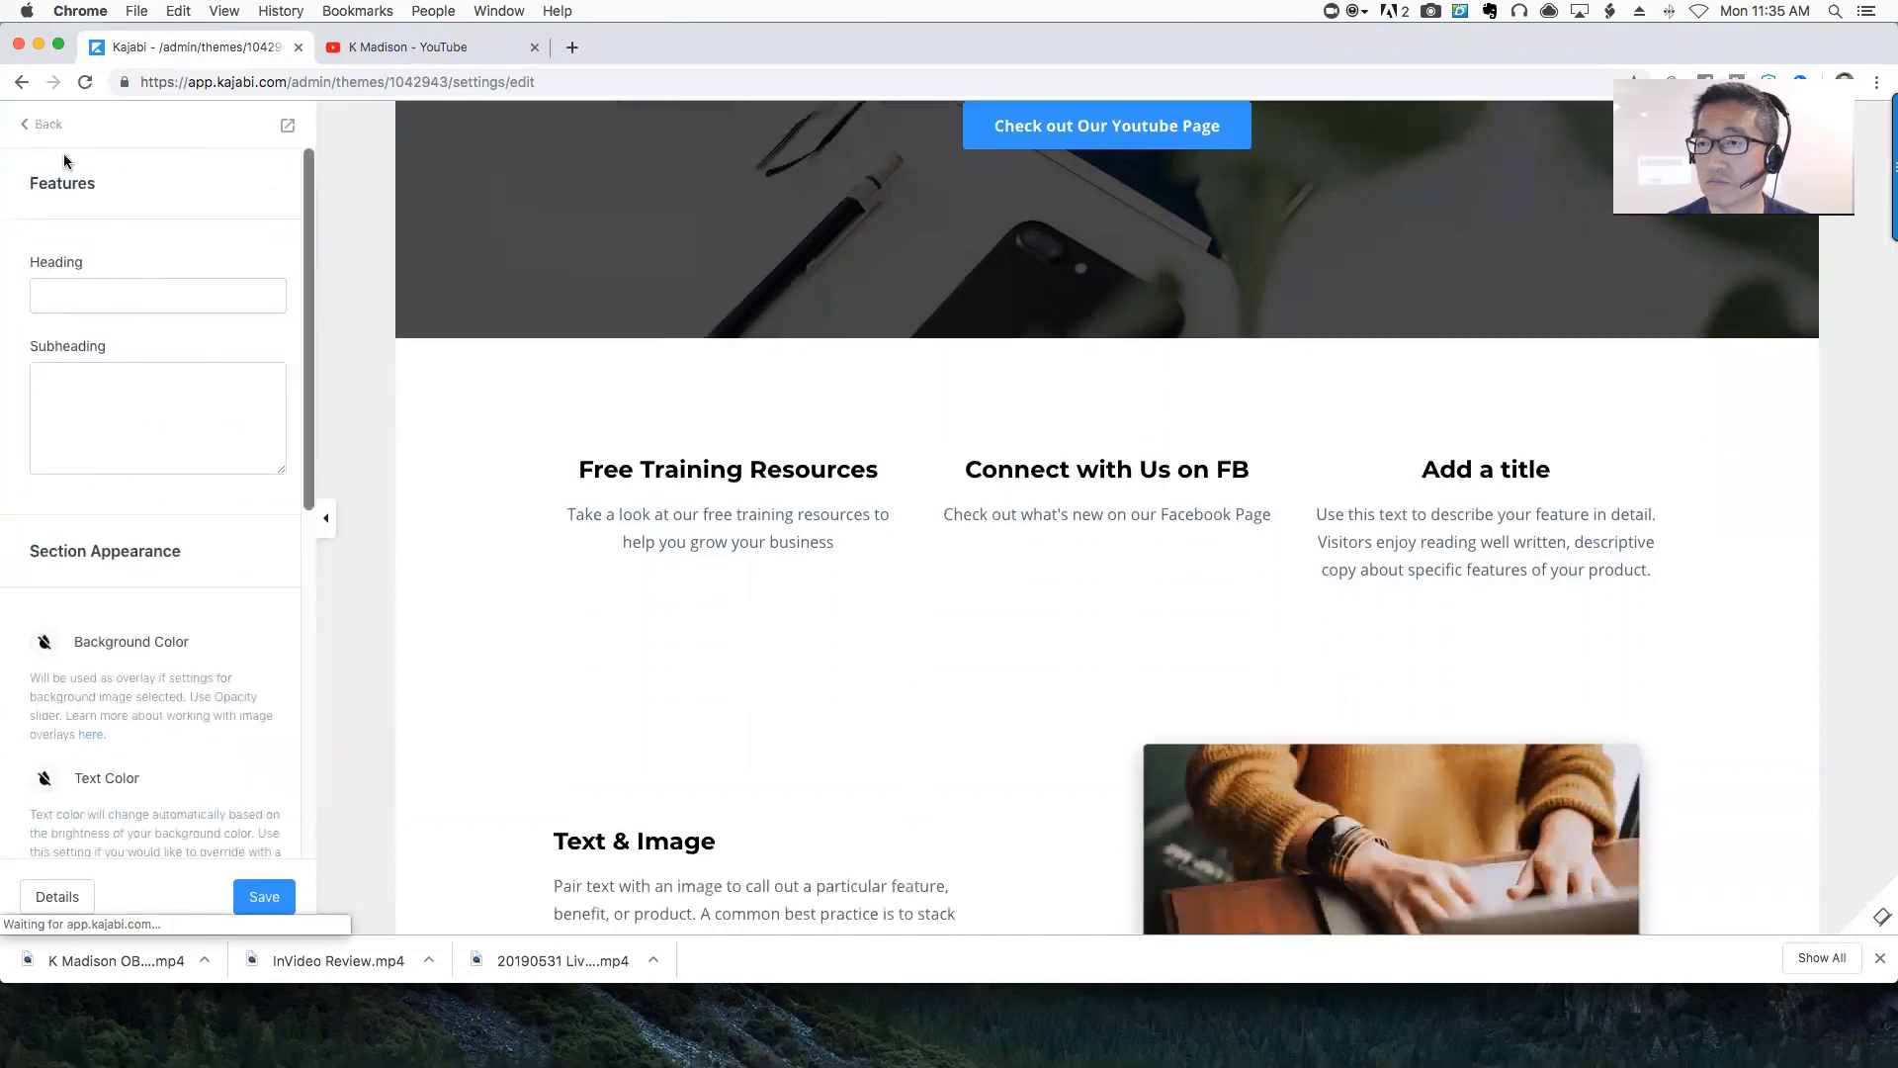
left_click(45, 125)
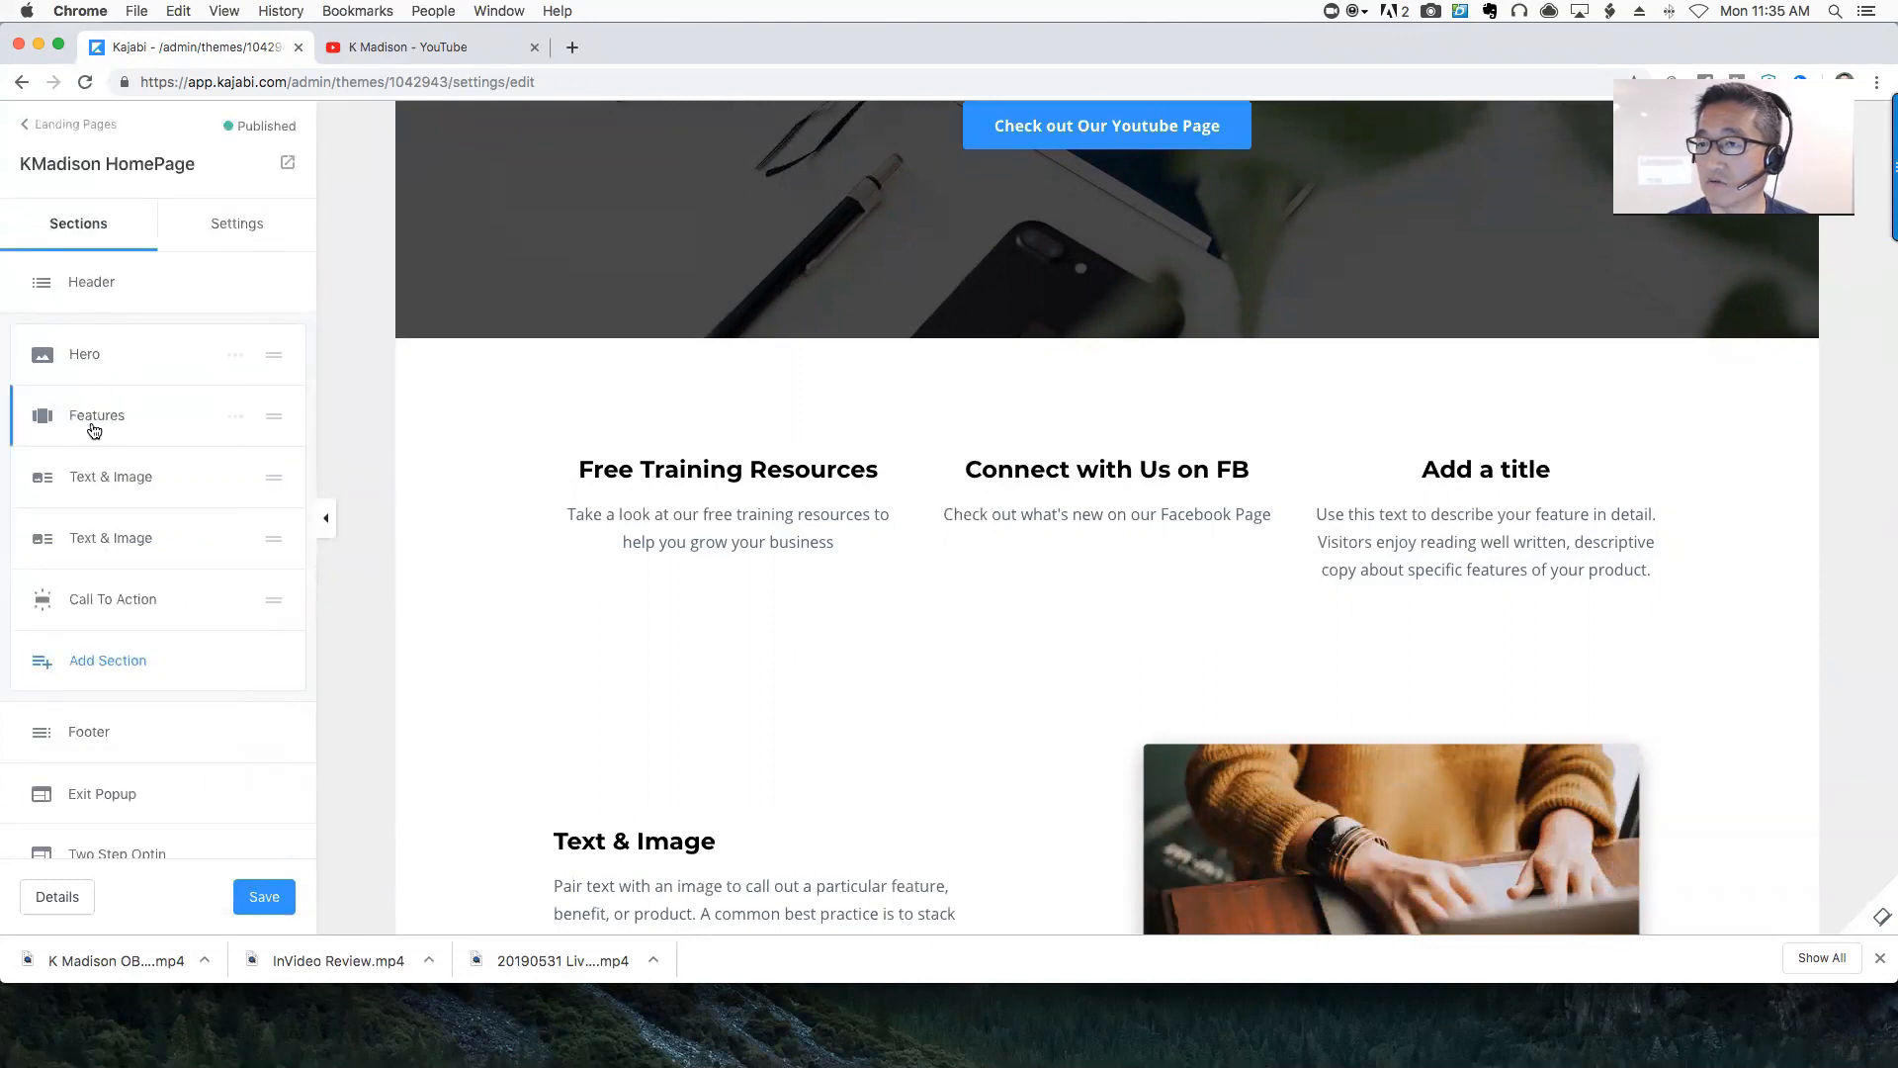
Delete the third feature block, "Add a title", from the Features section and save the page
left_click(94, 419)
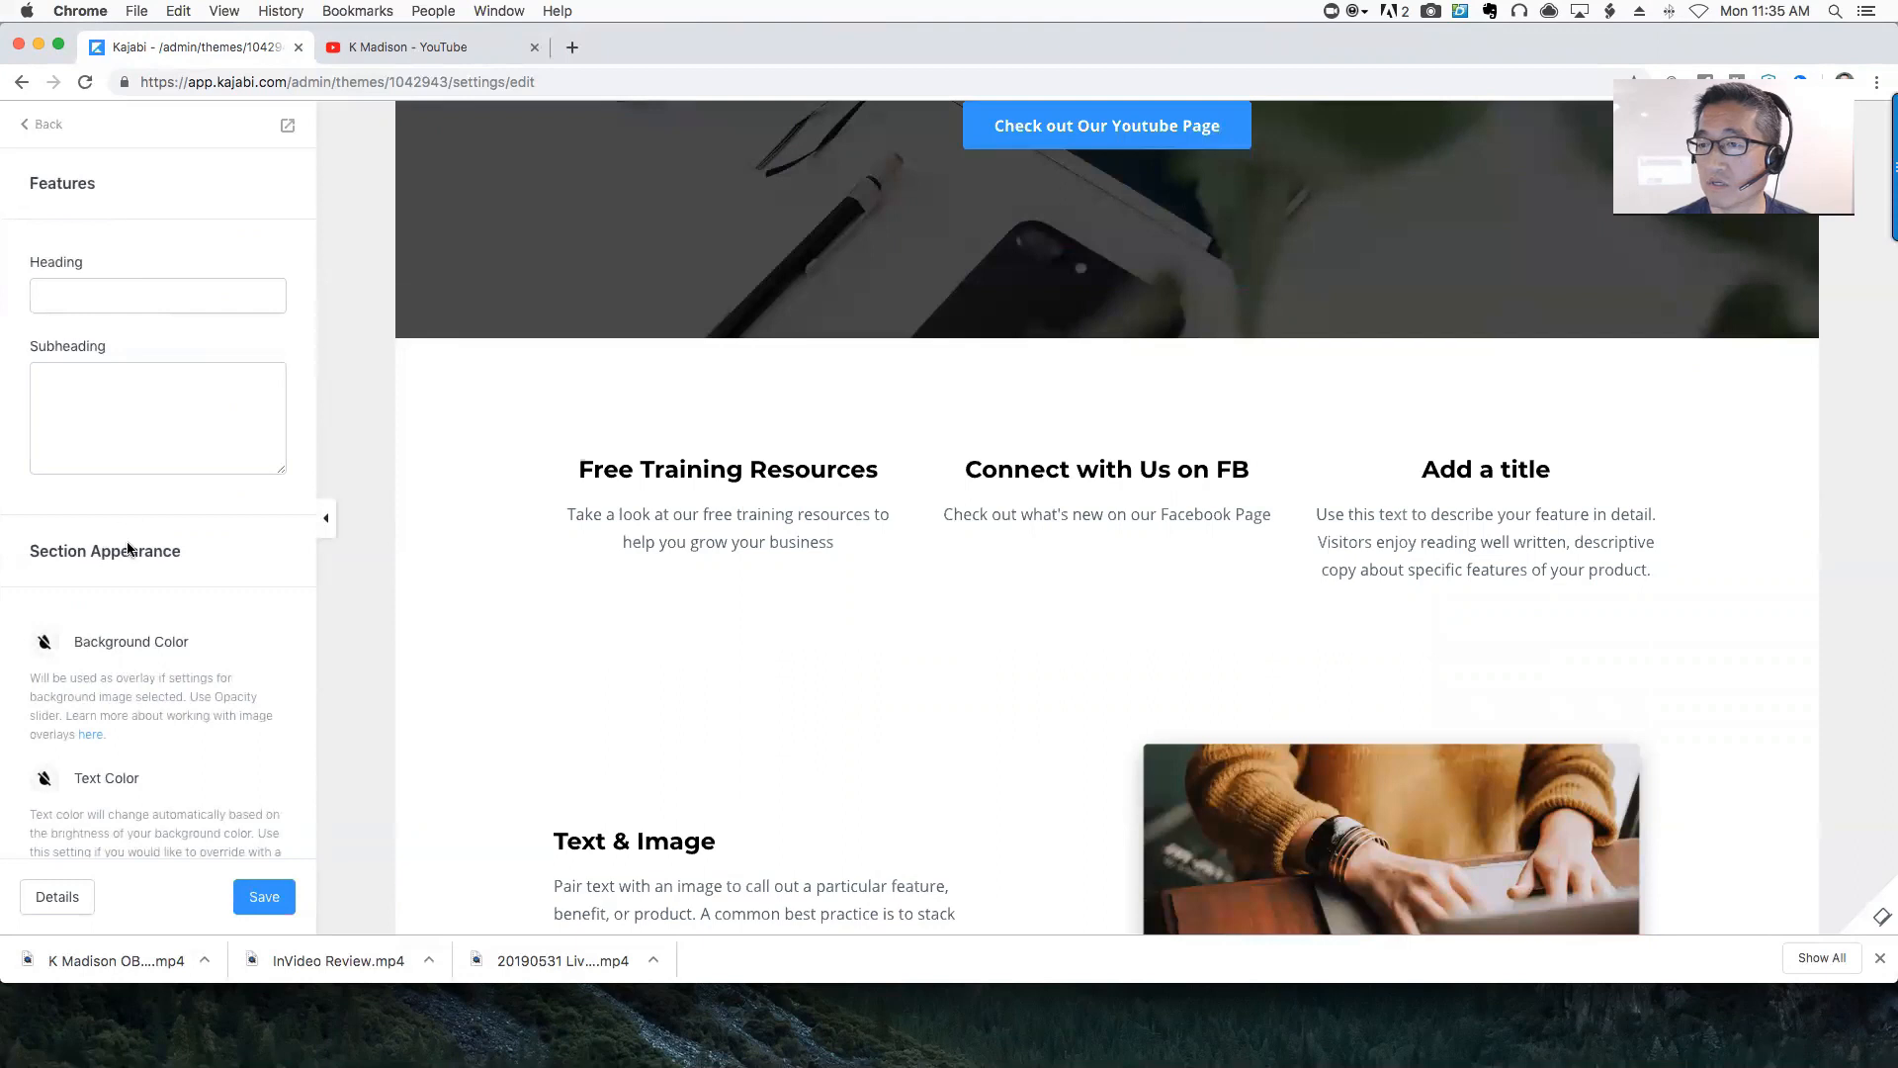
scroll(126, 549, "down", 7)
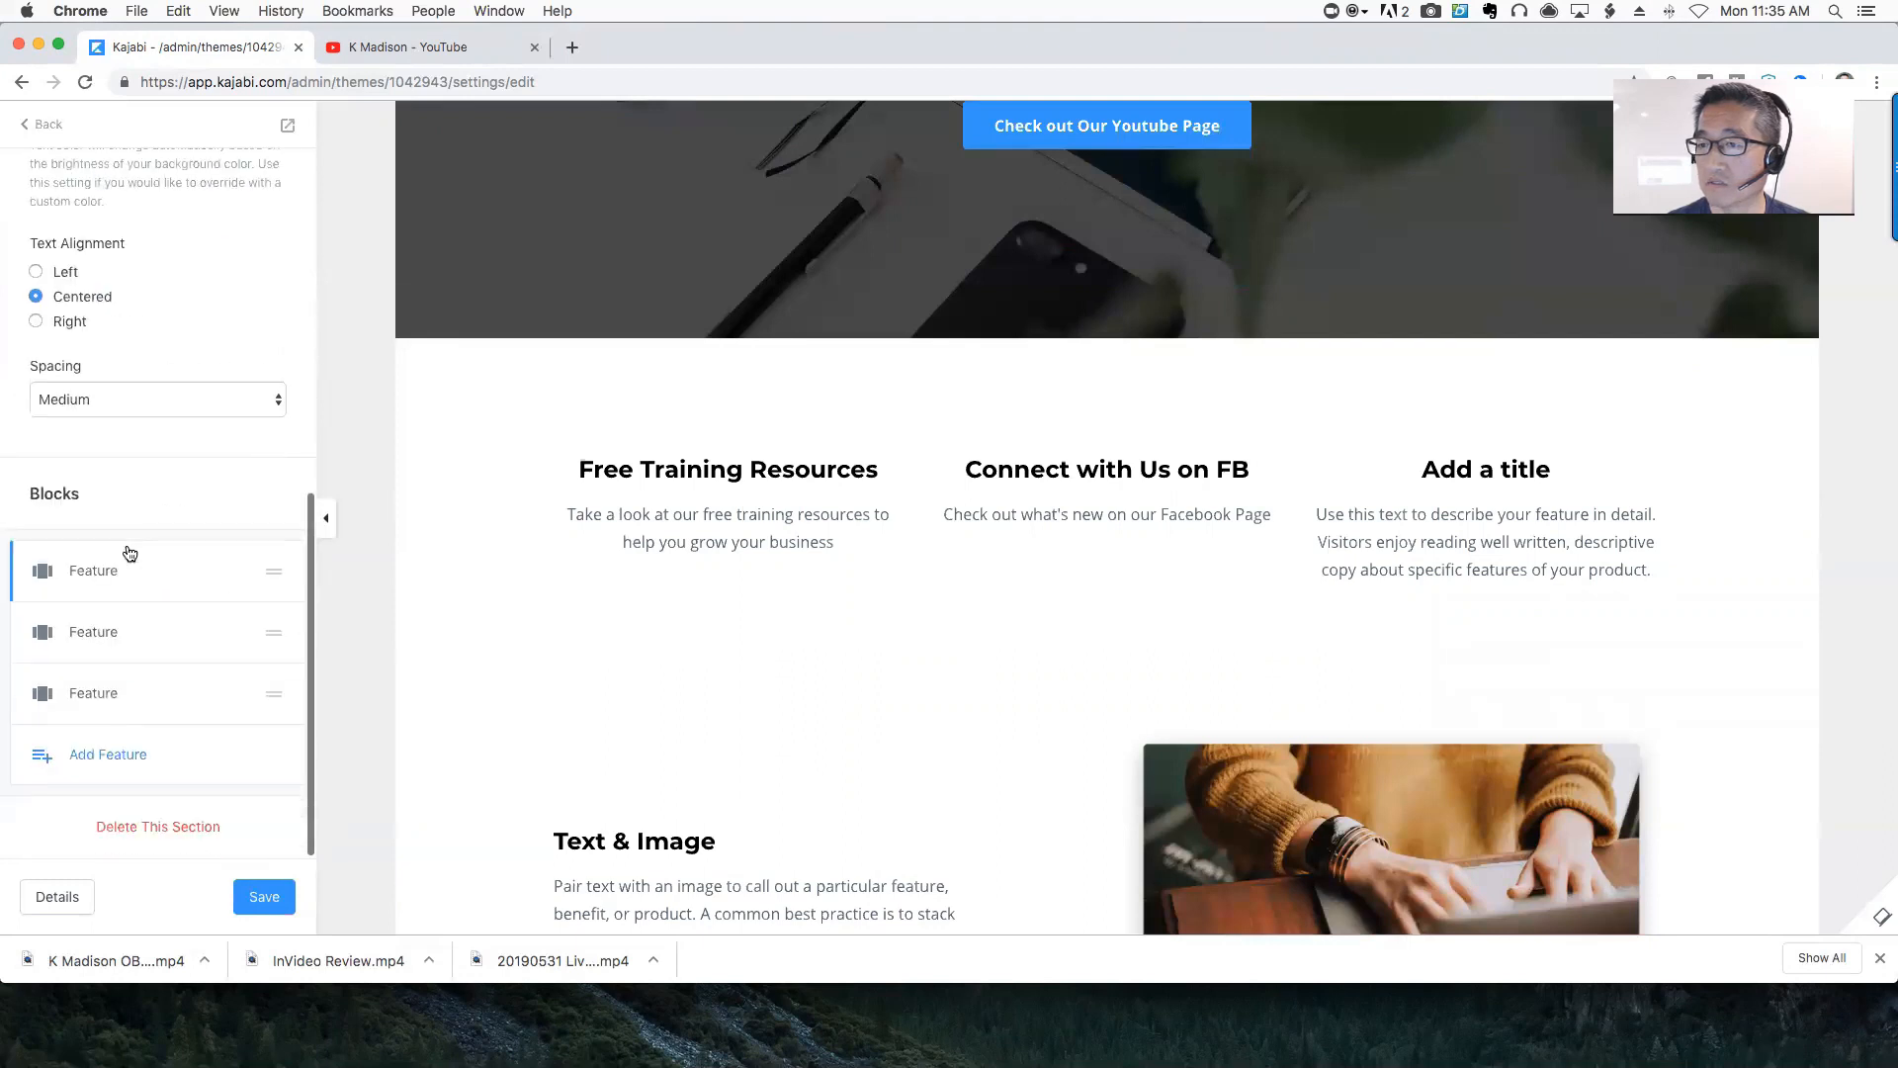
left_click(94, 693)
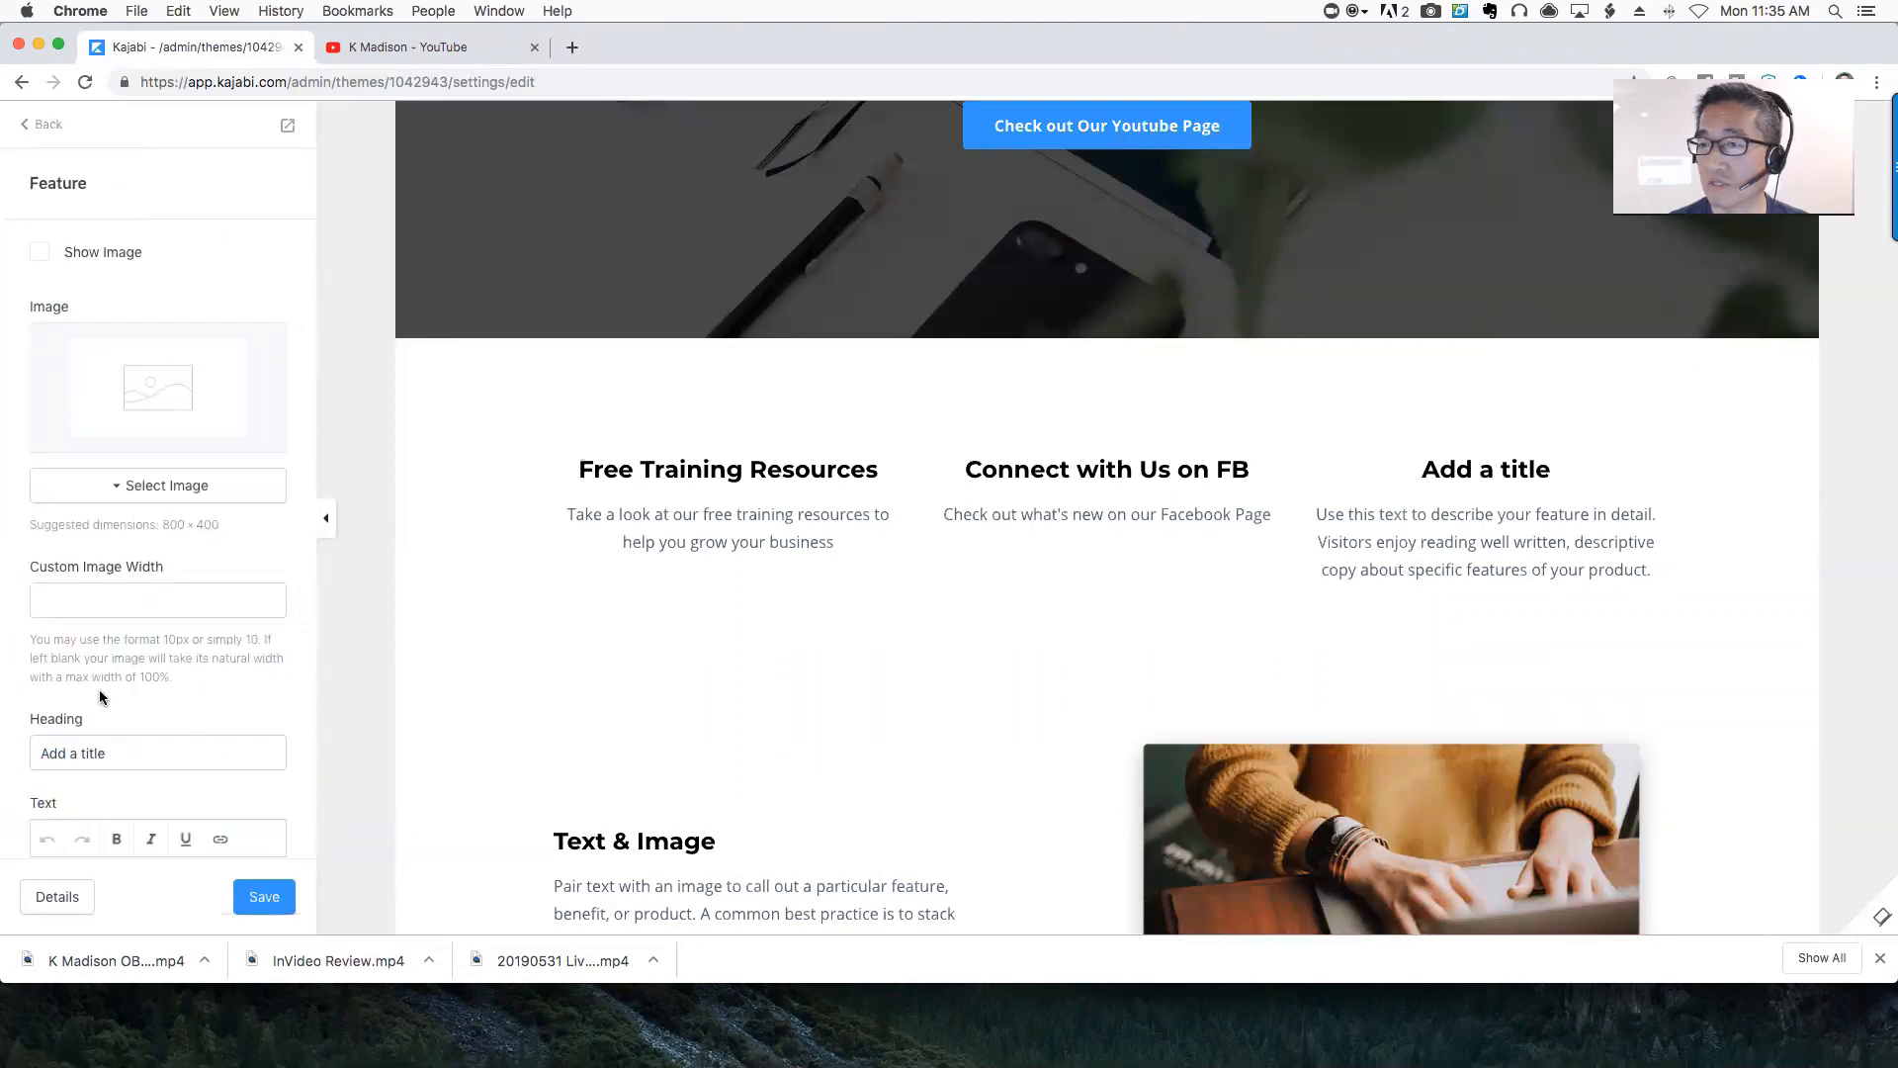
scroll(138, 652, "down", 2)
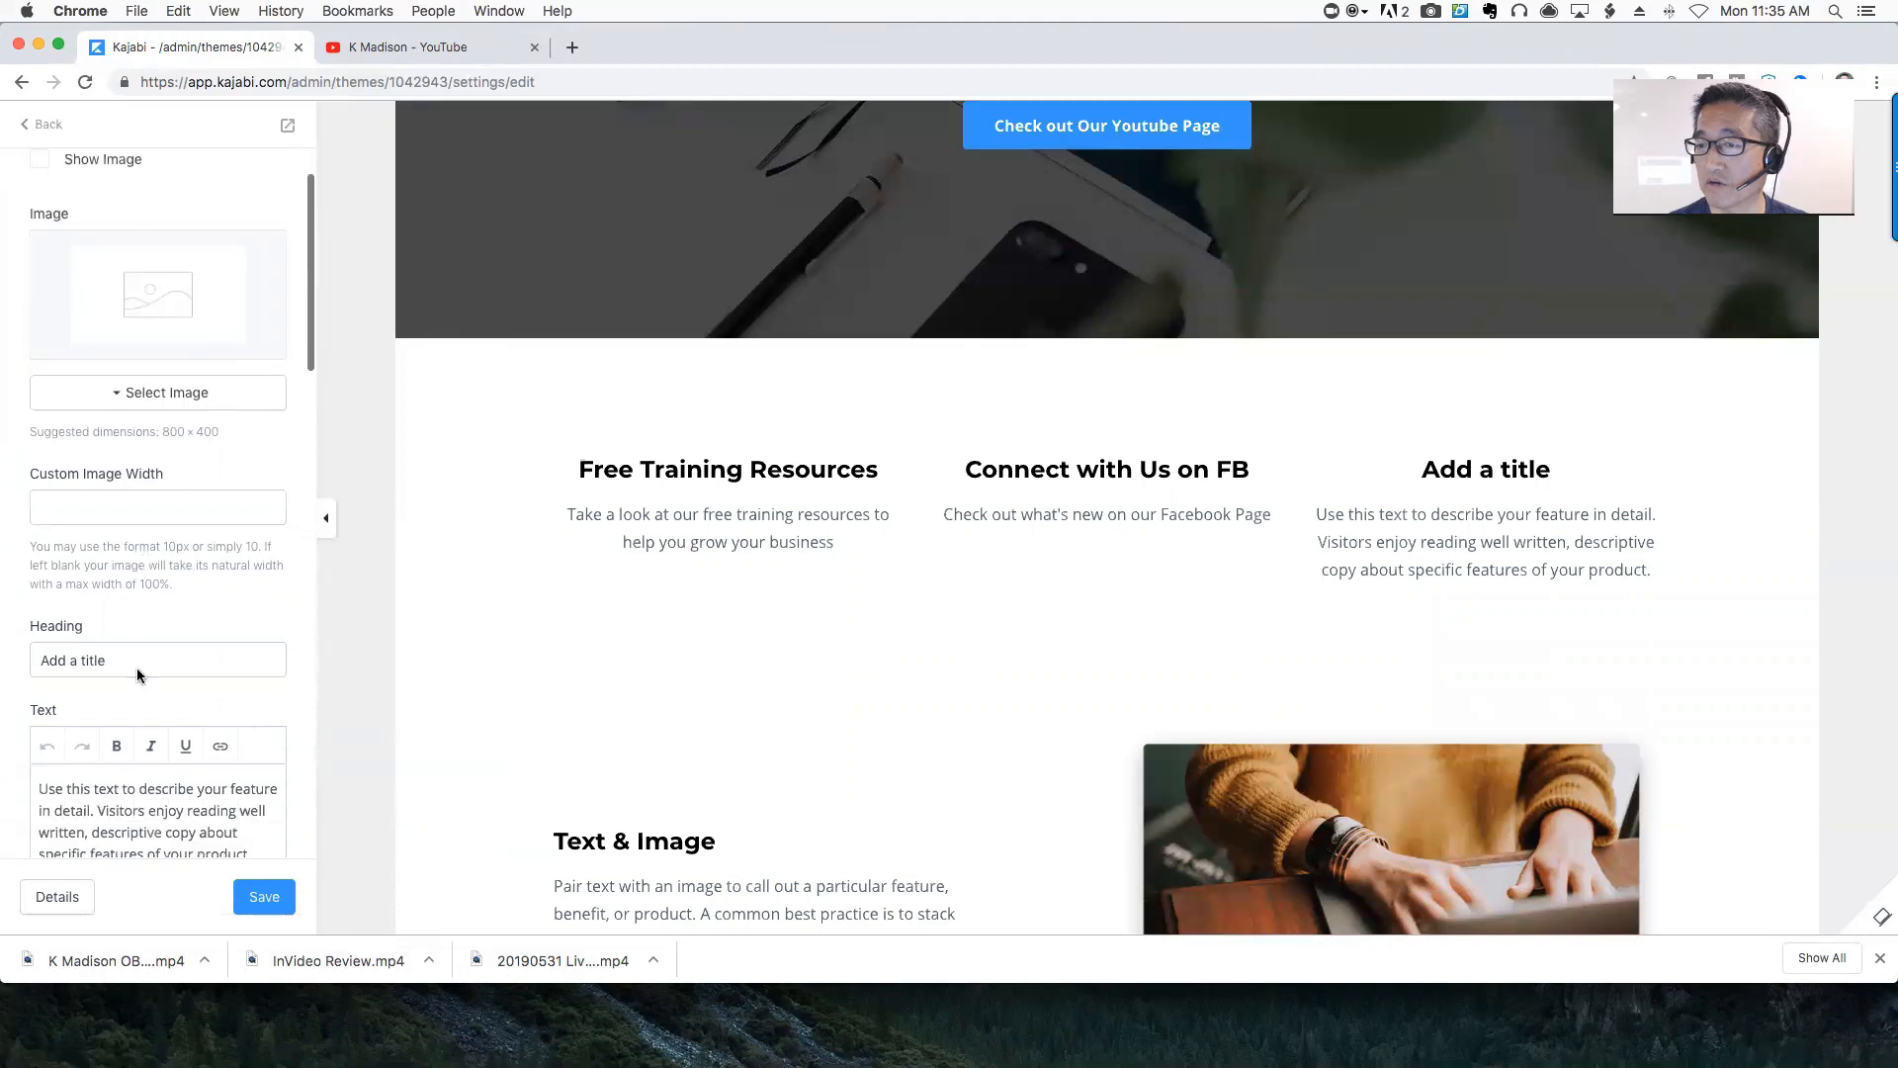
left_click(47, 123)
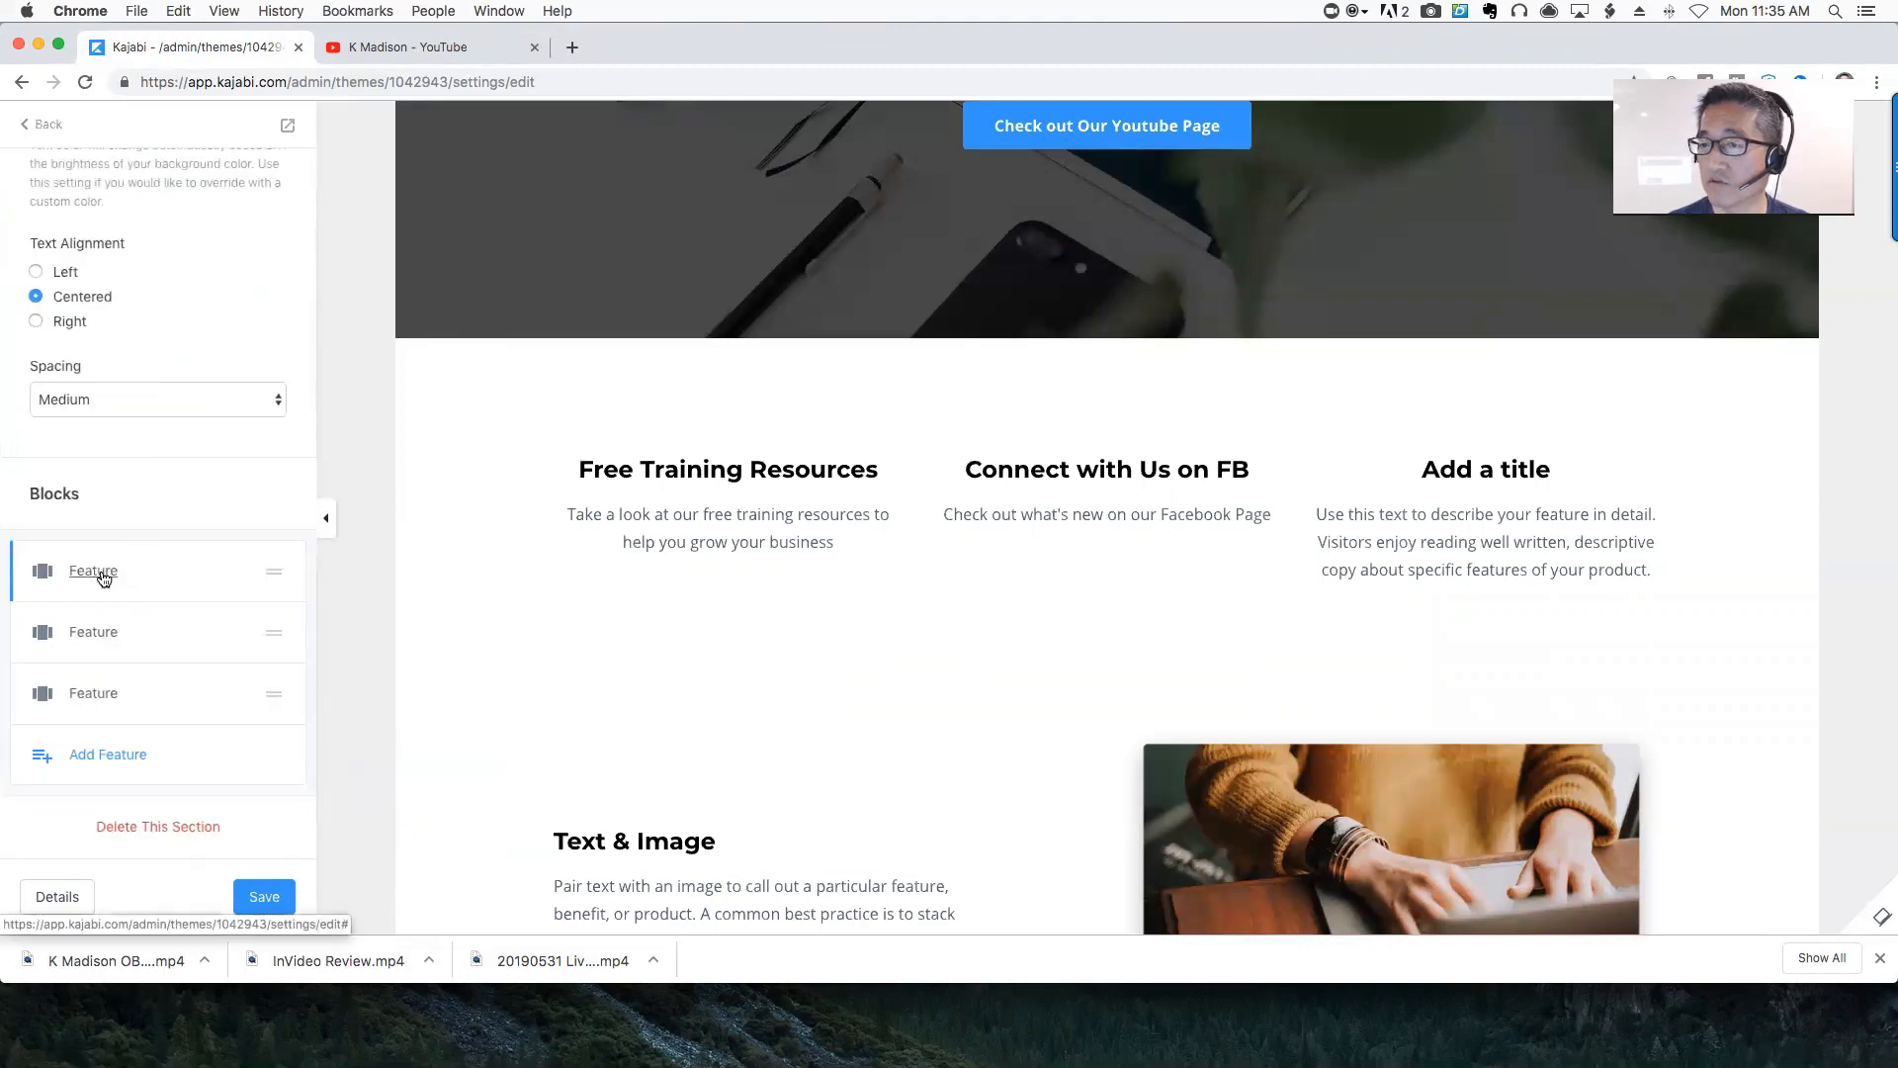
left_click(277, 696)
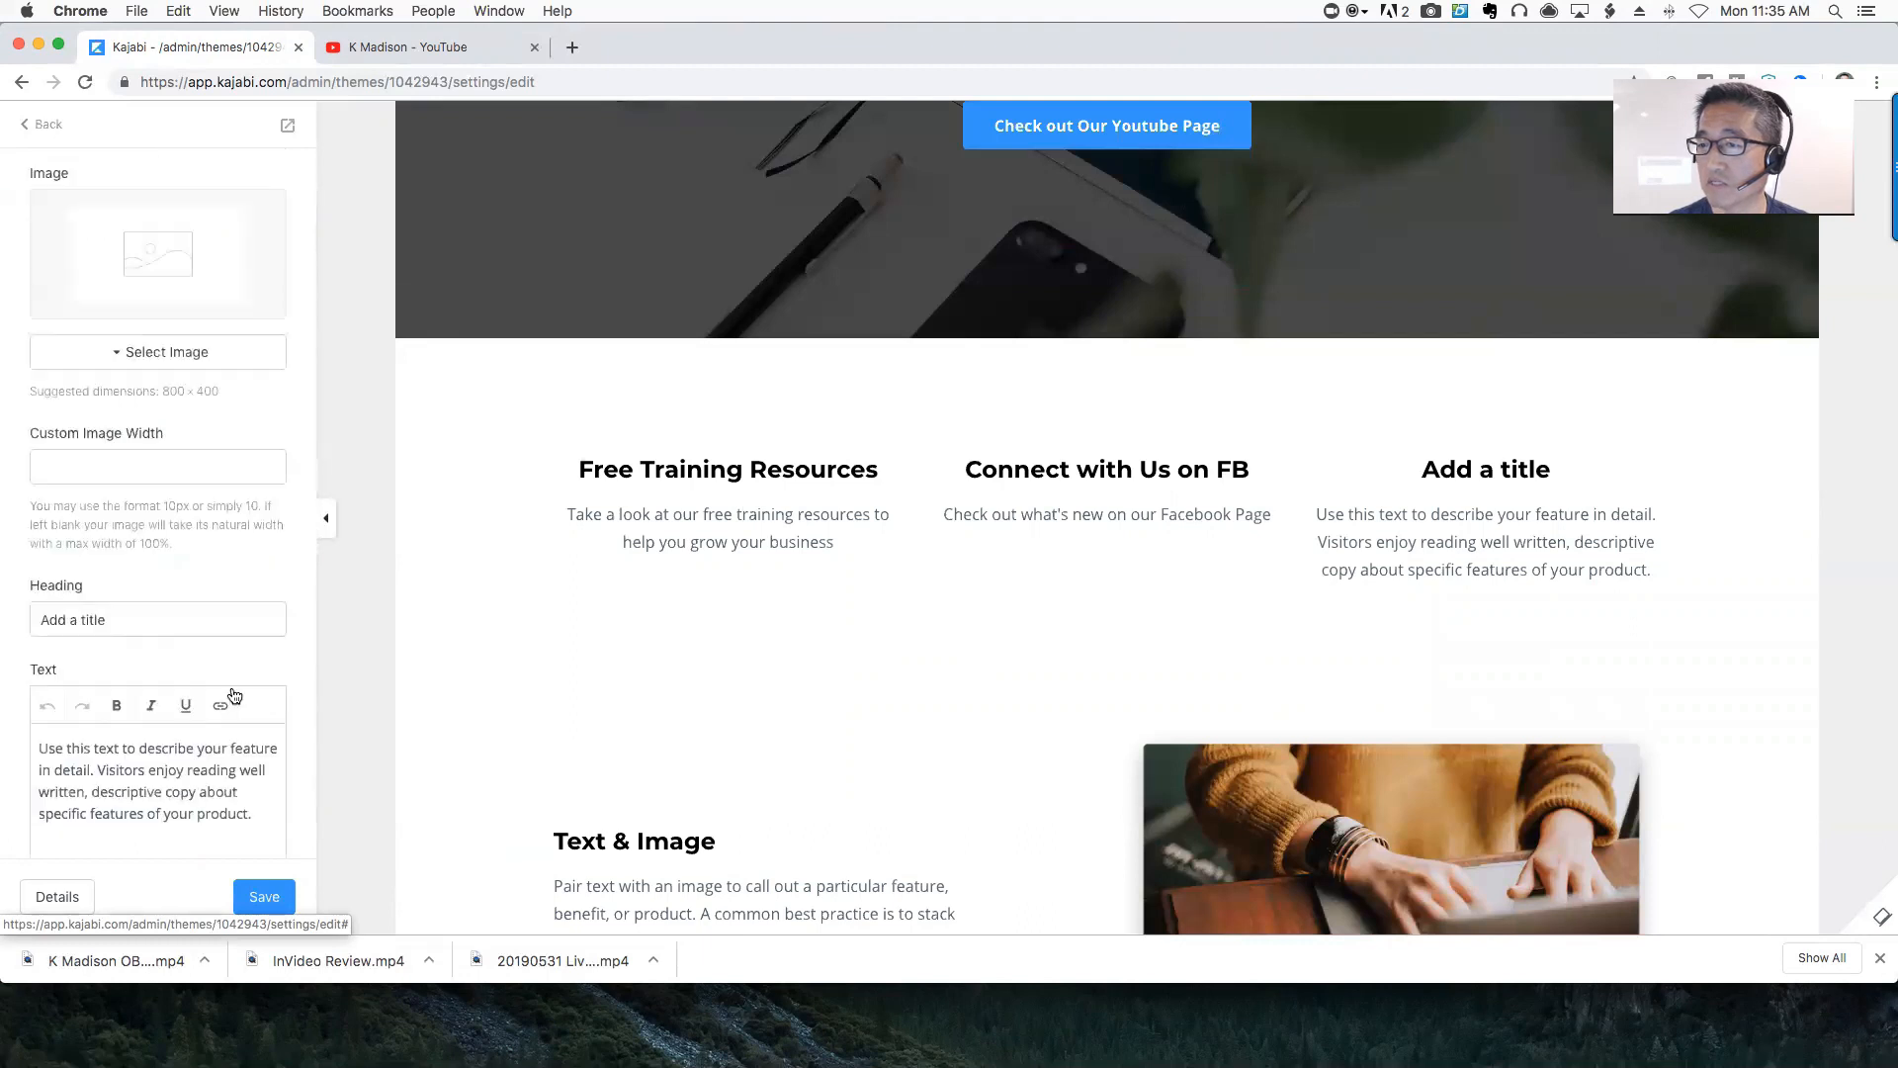
scroll(230, 694, "down", 10)
scroll(230, 697, "down", 8)
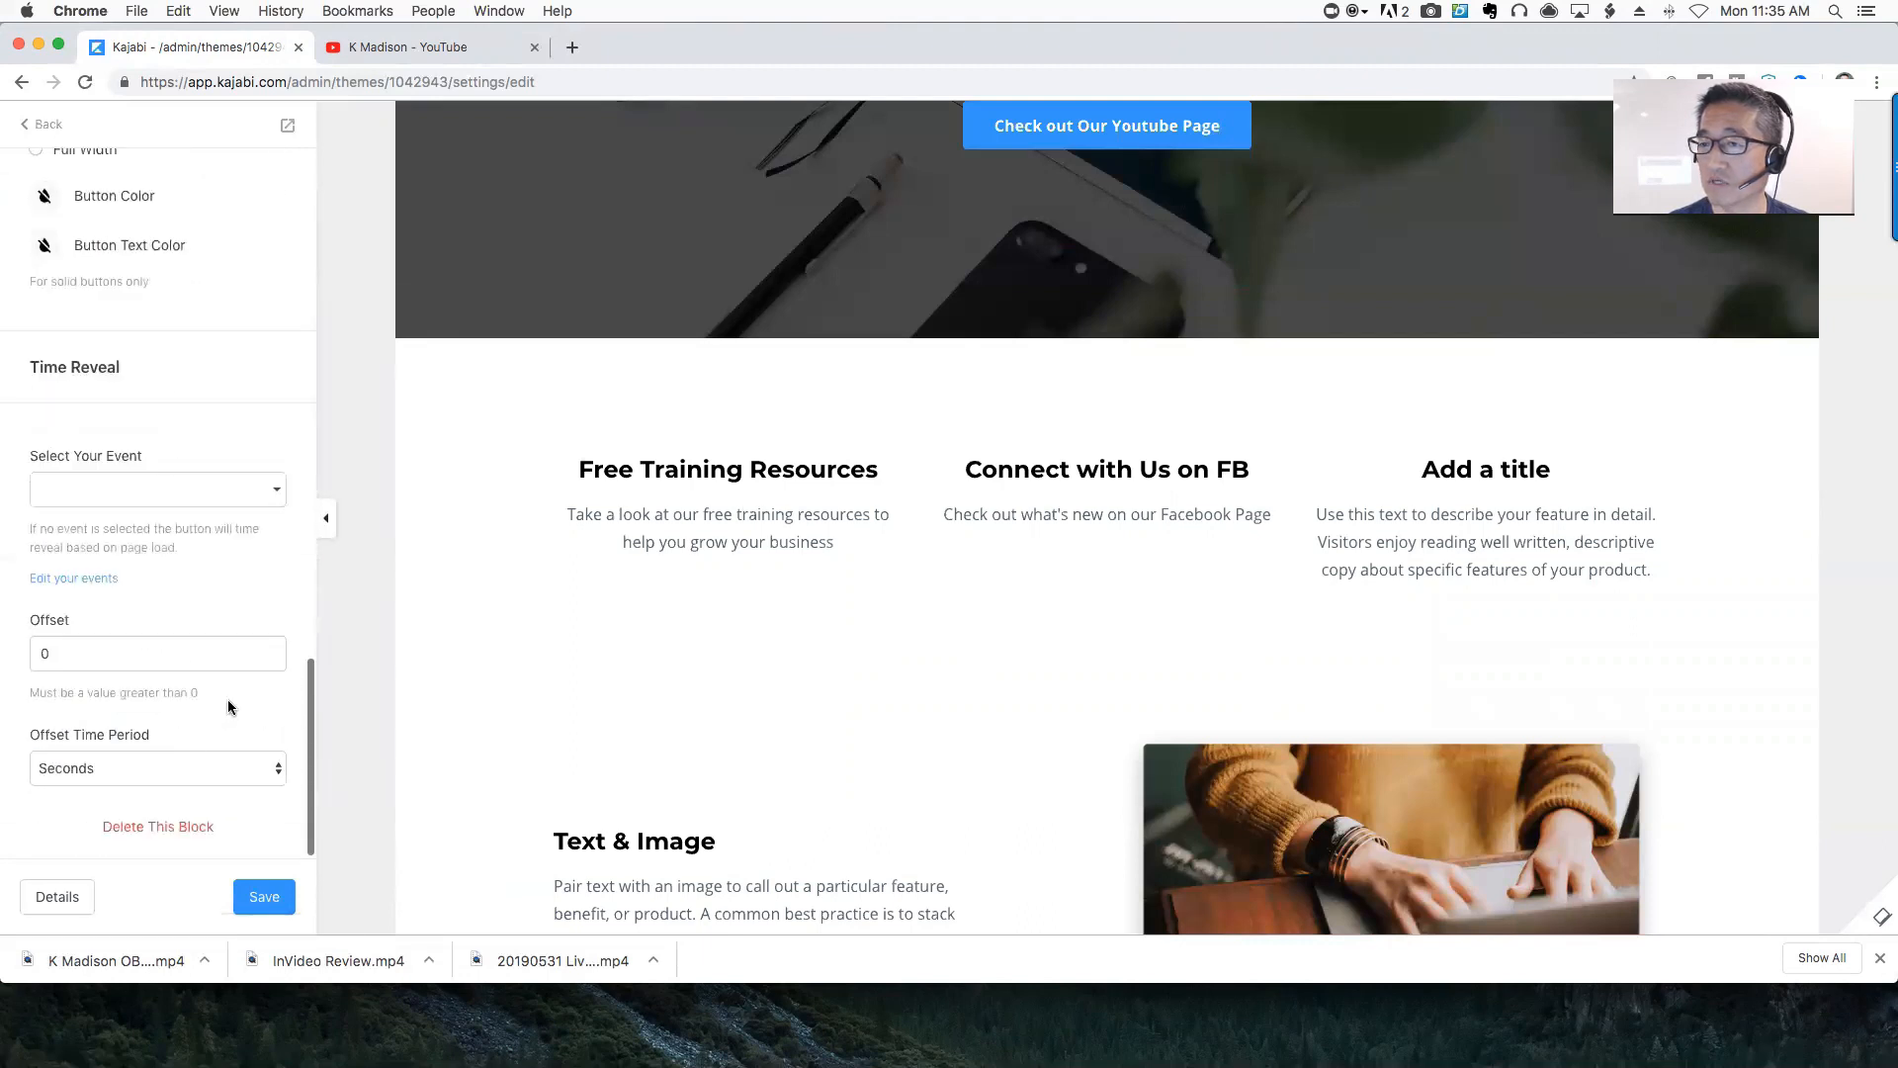
left_click(166, 829)
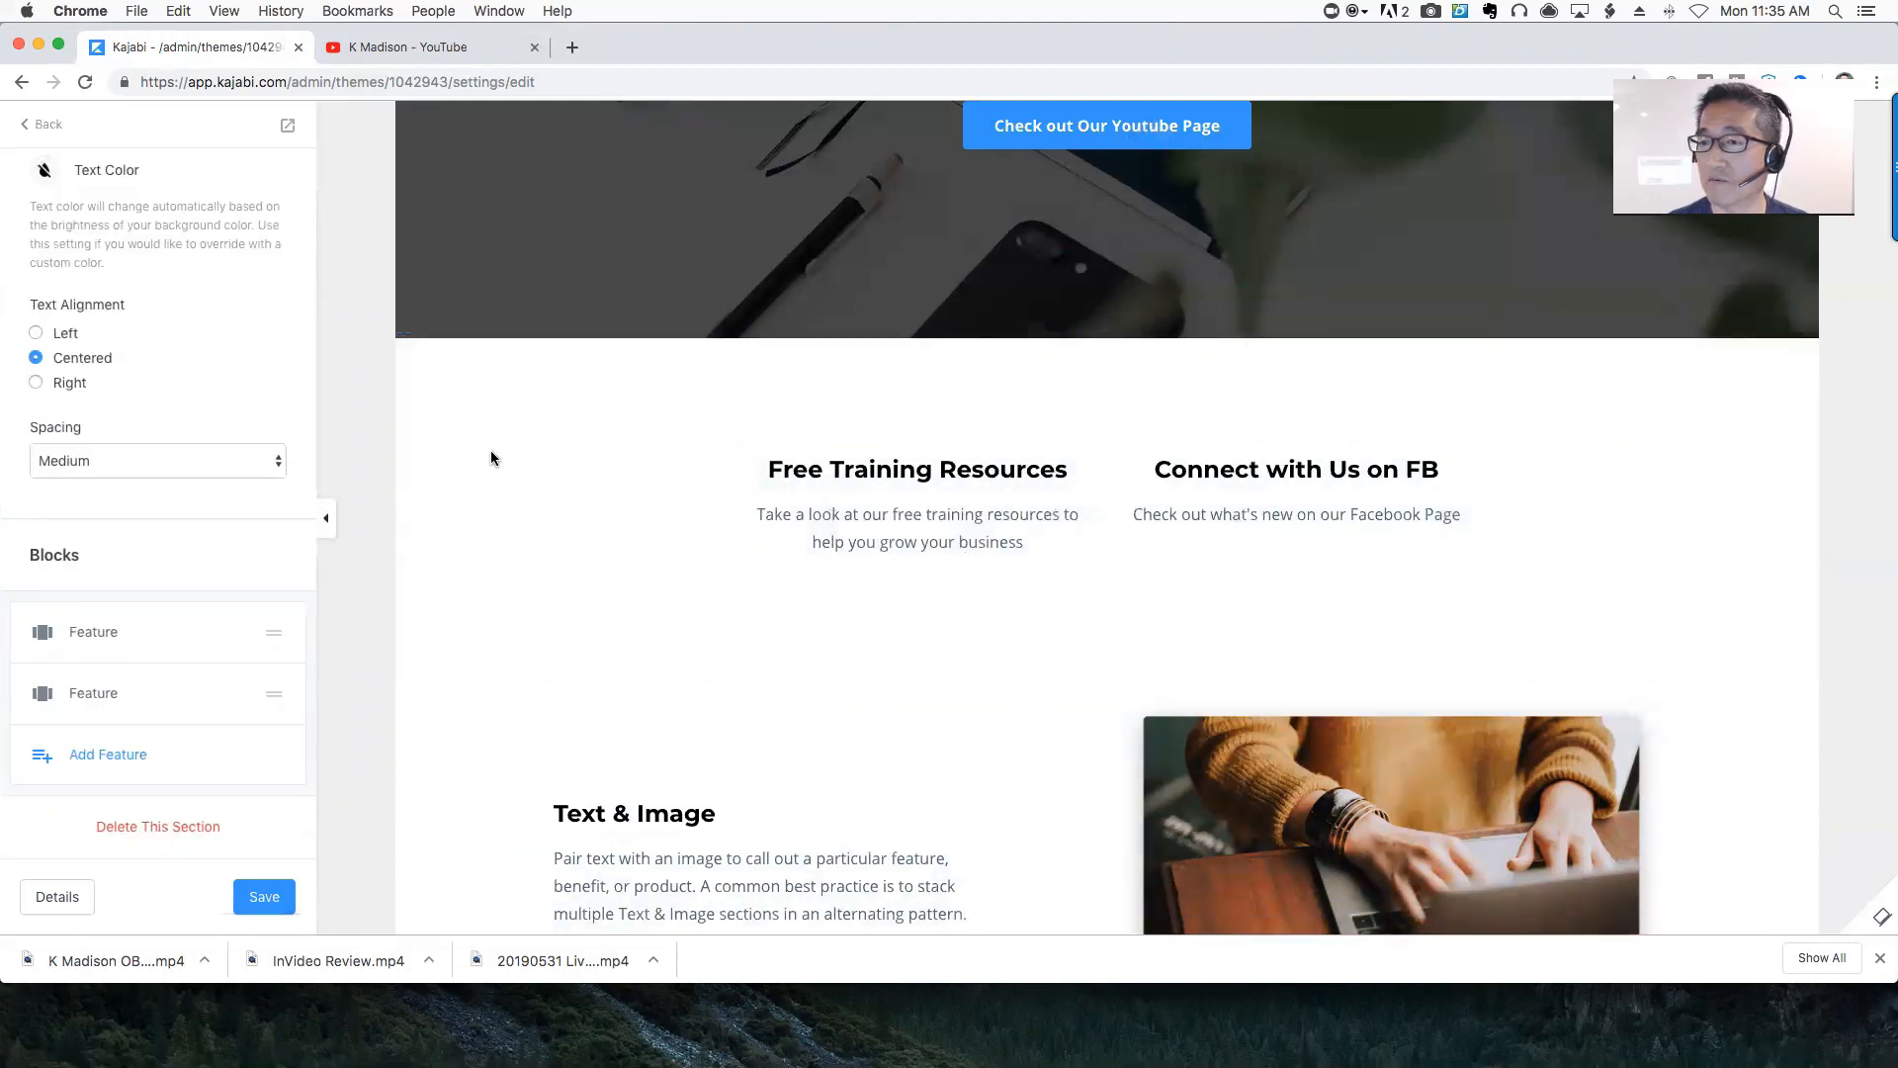
left_click(241, 888)
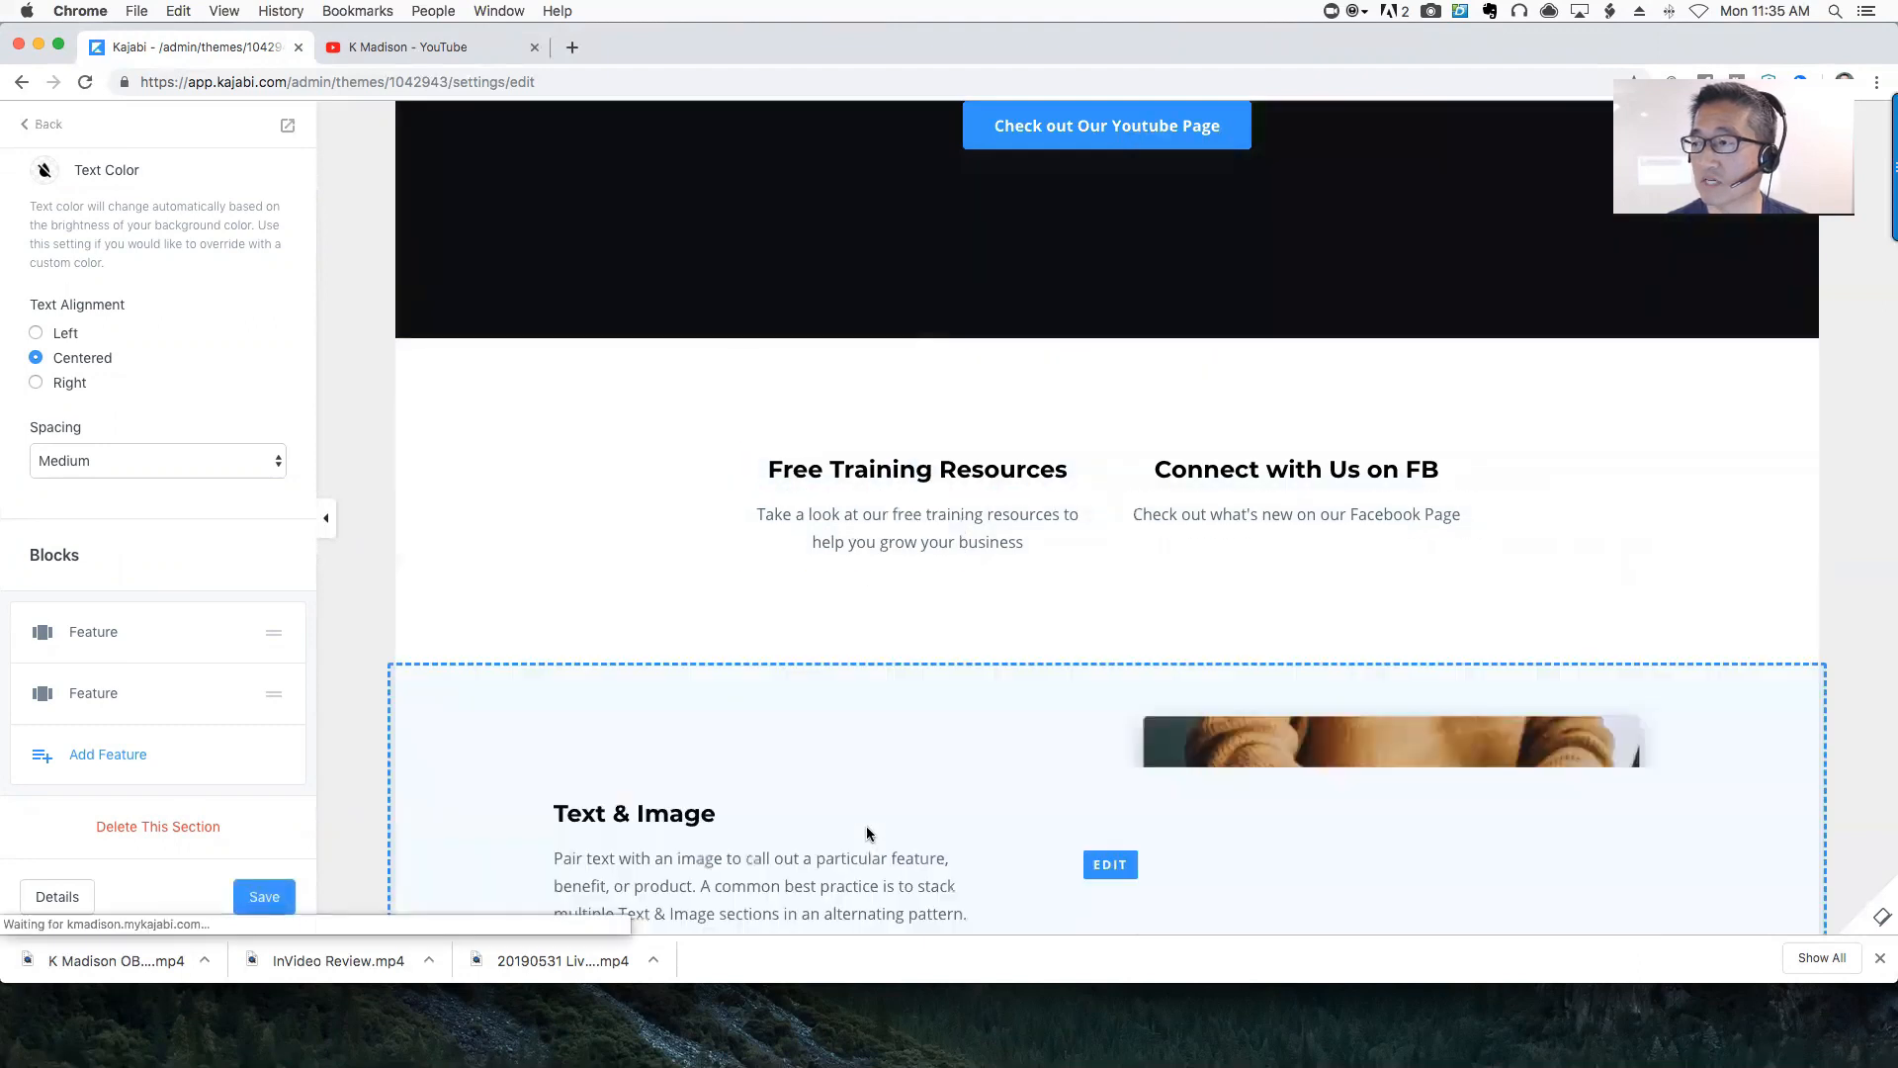
Review the hero, the two feature blocks and the Text & Image sections in the page preview
scroll(1139, 821, "down", 3)
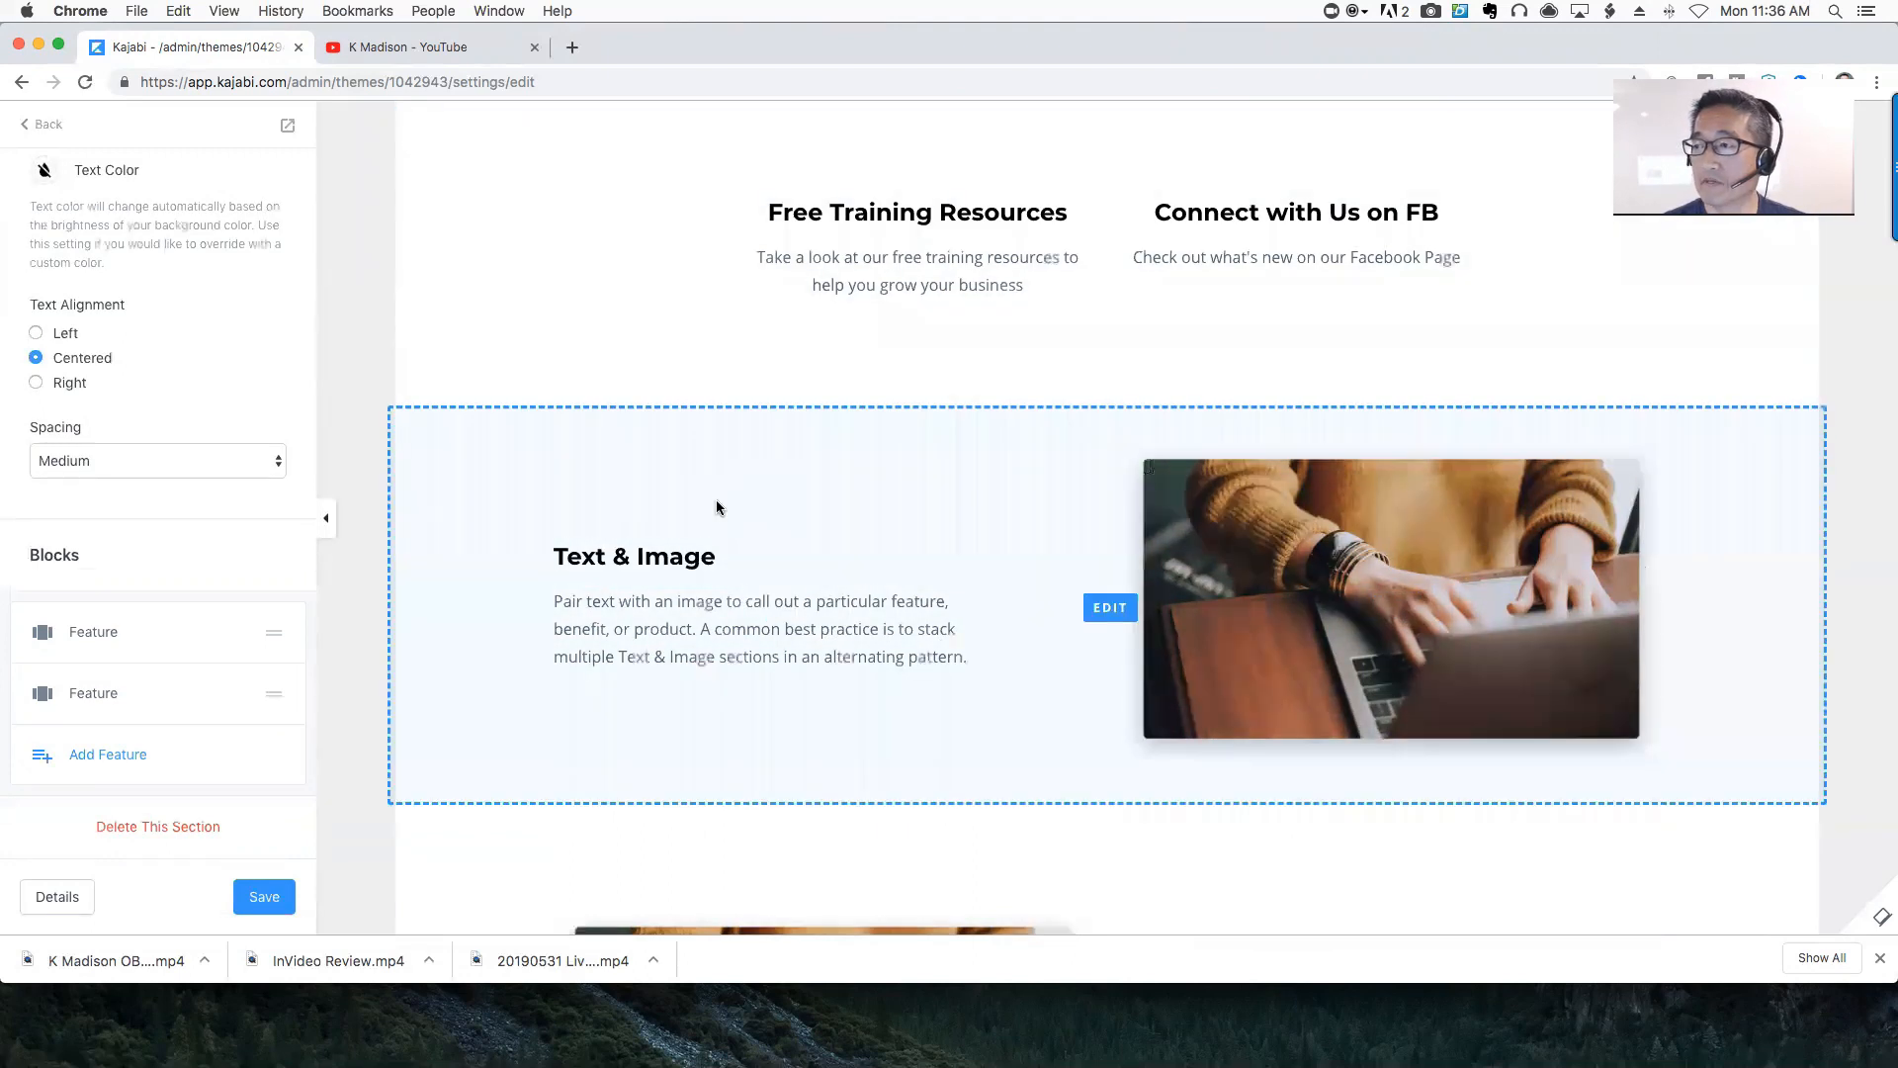
scroll(716, 506, "up", 3)
scroll(716, 506, "up", 3)
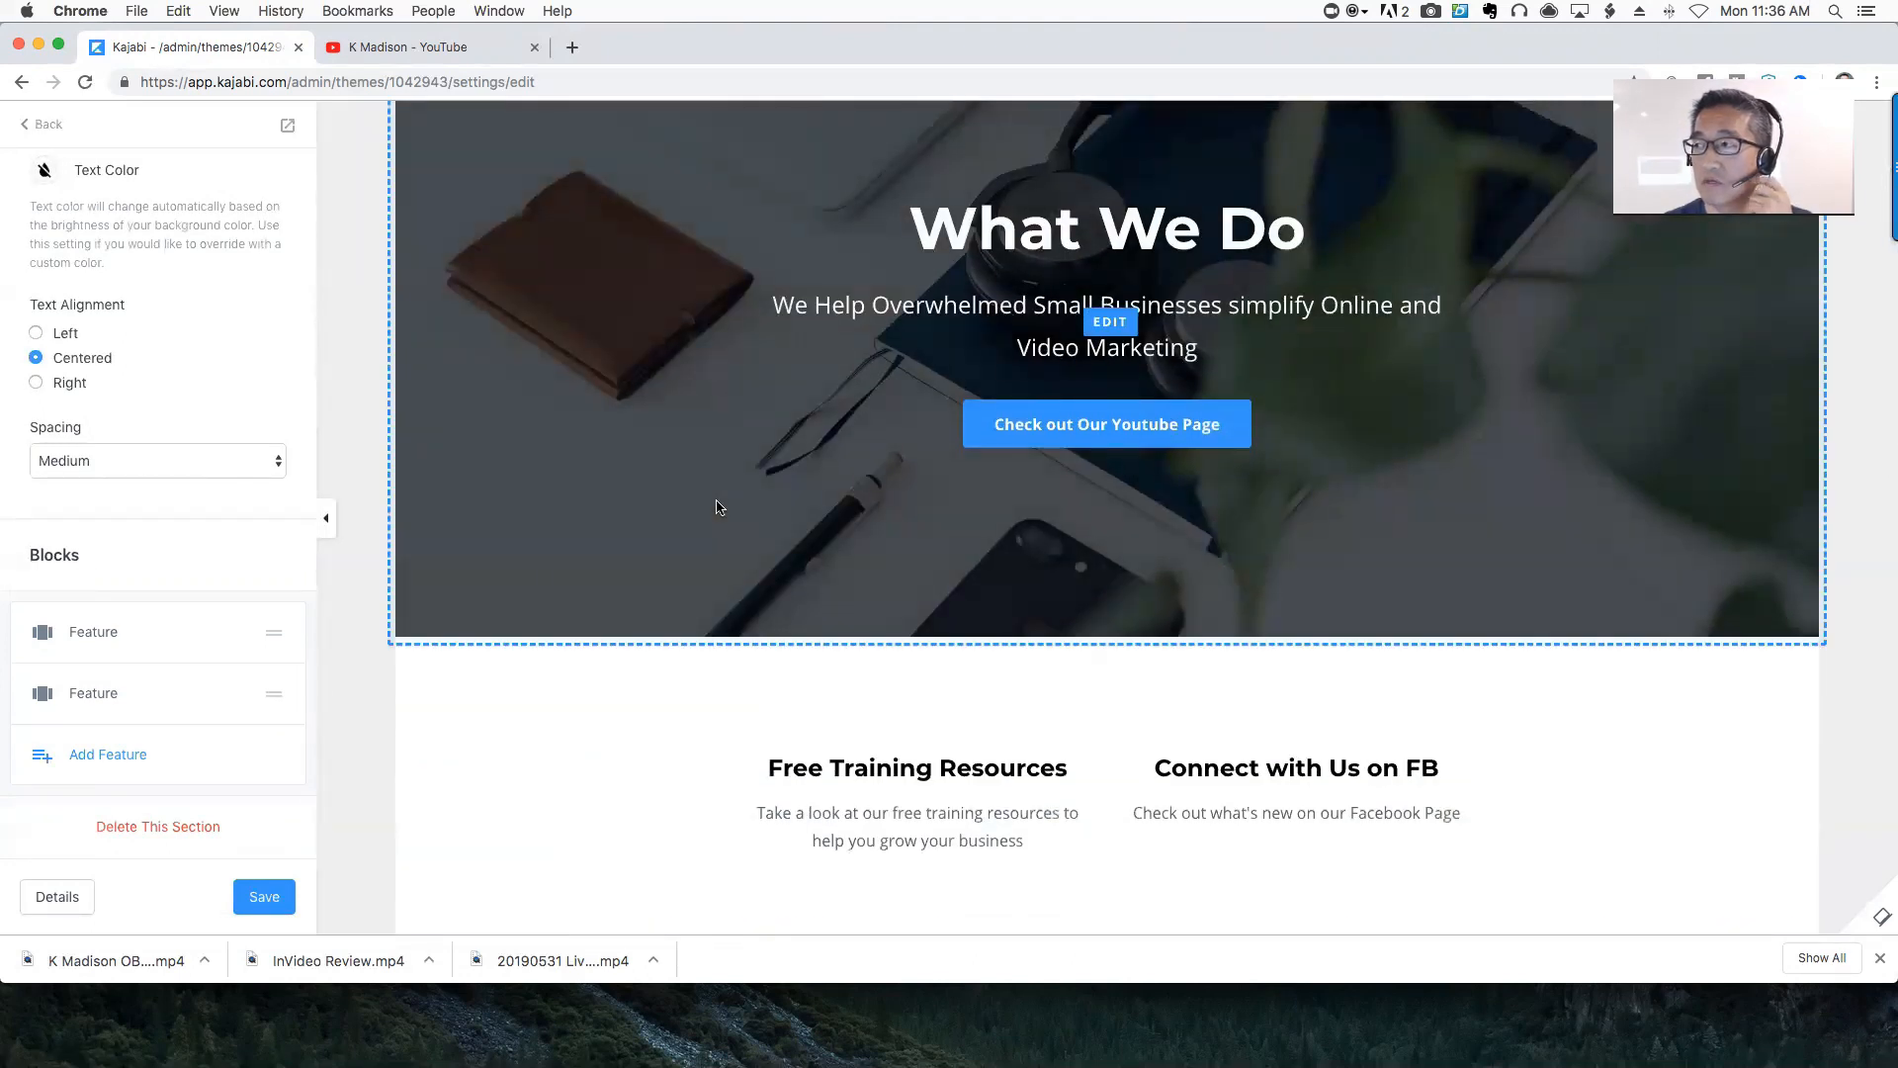
scroll(716, 507, "down", 3)
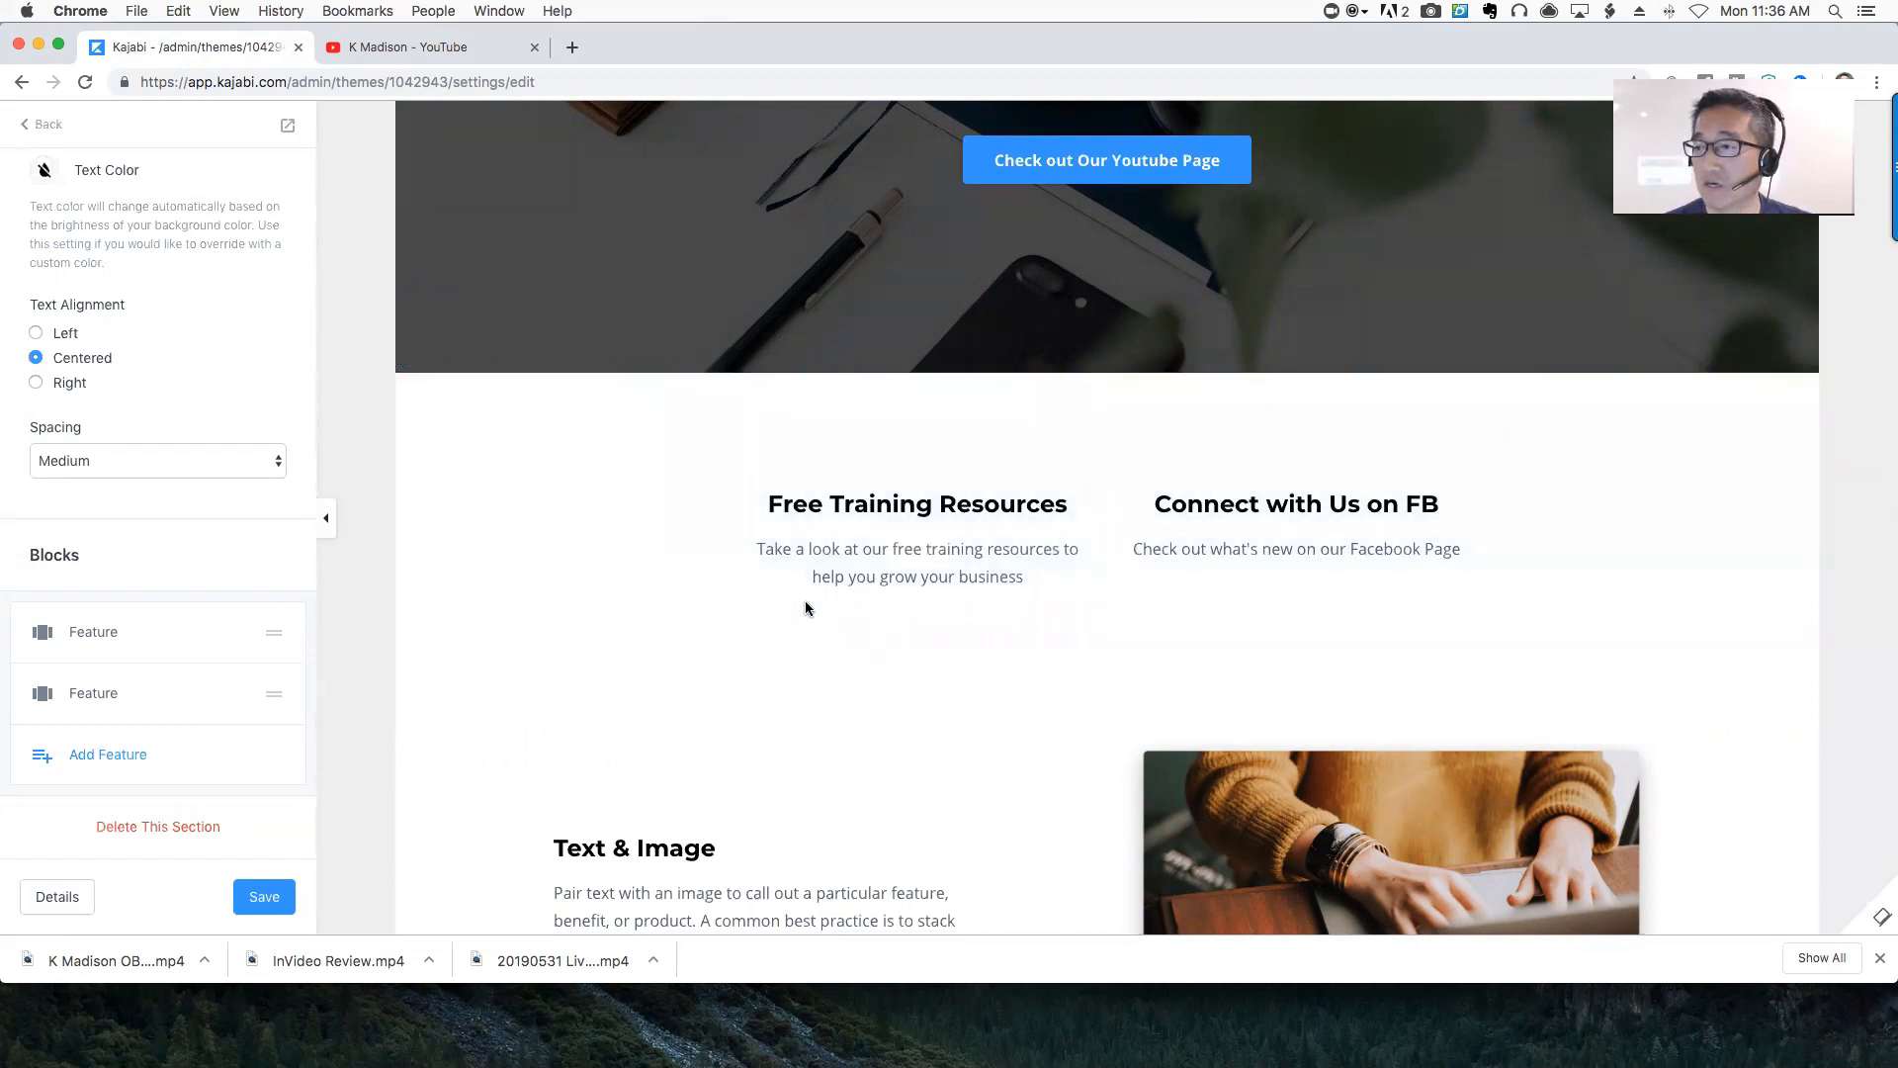
scroll(807, 745, "down", 3)
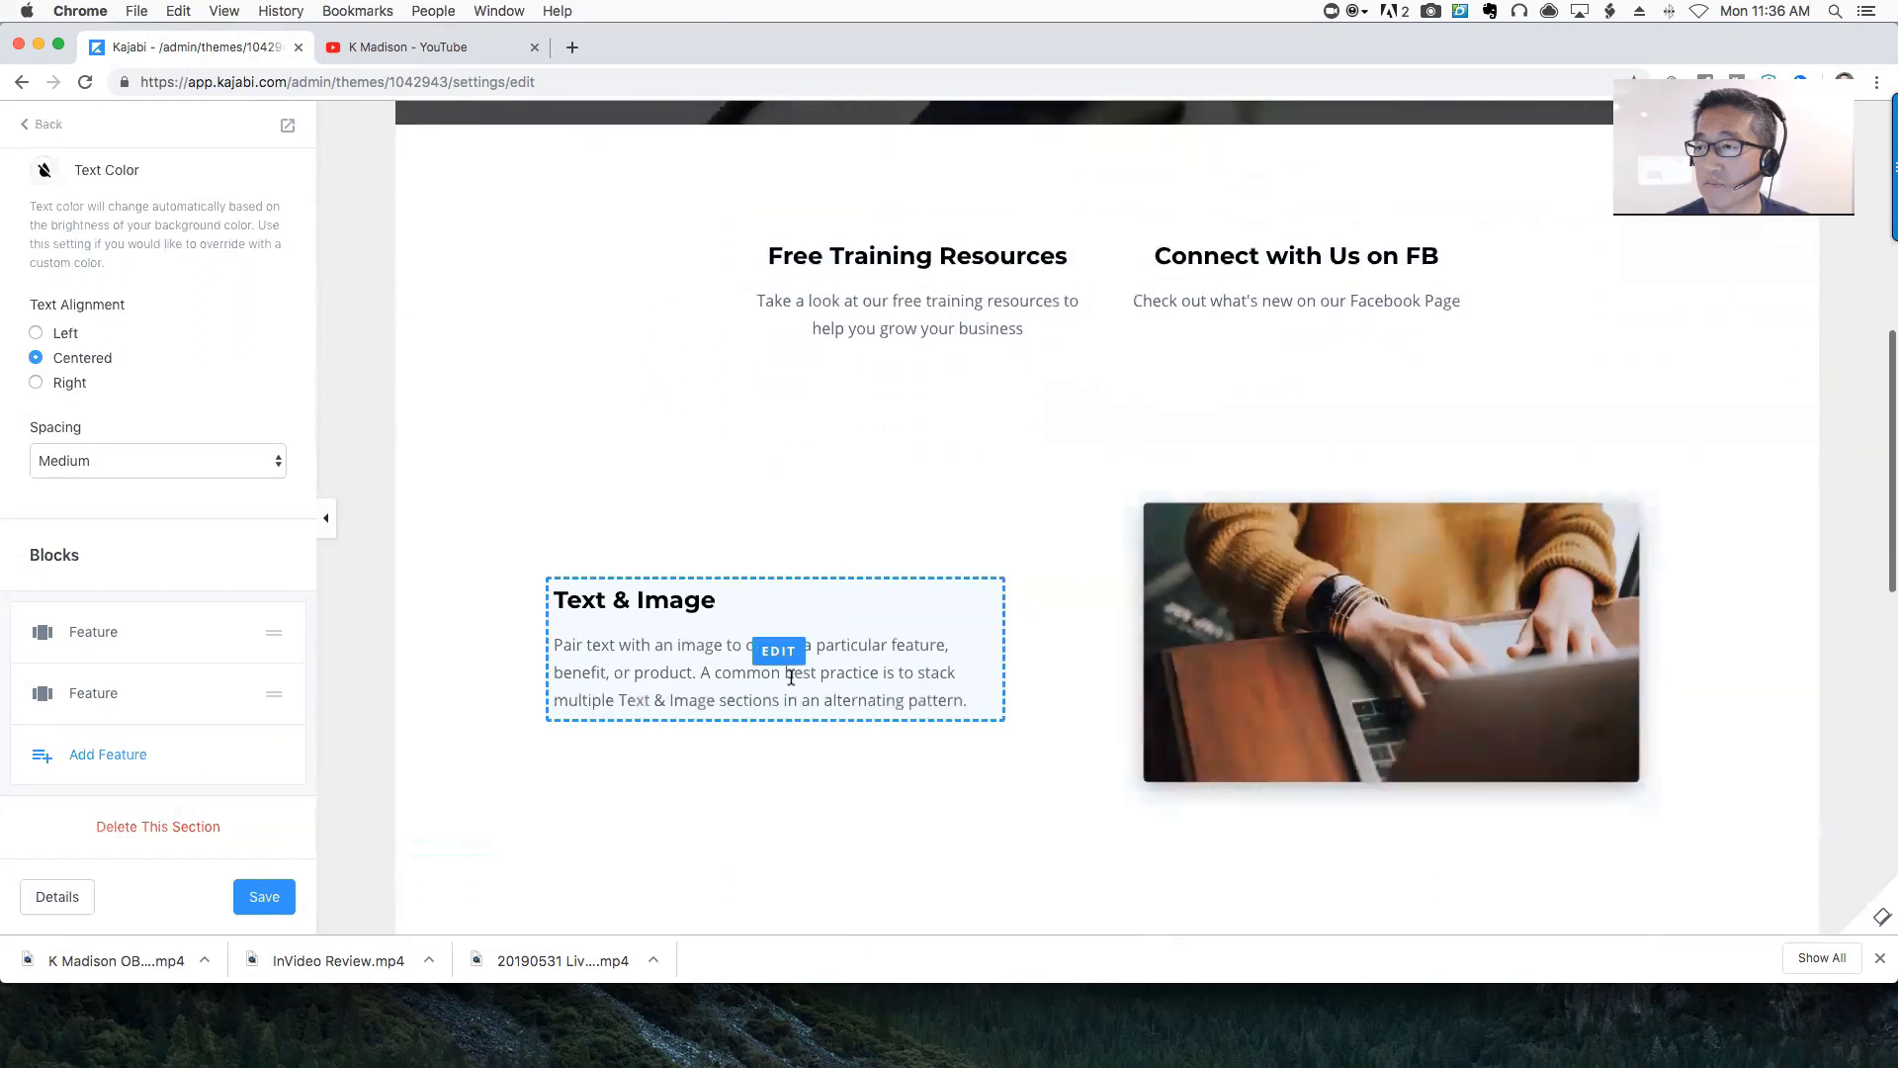
scroll(827, 710, "down", 4)
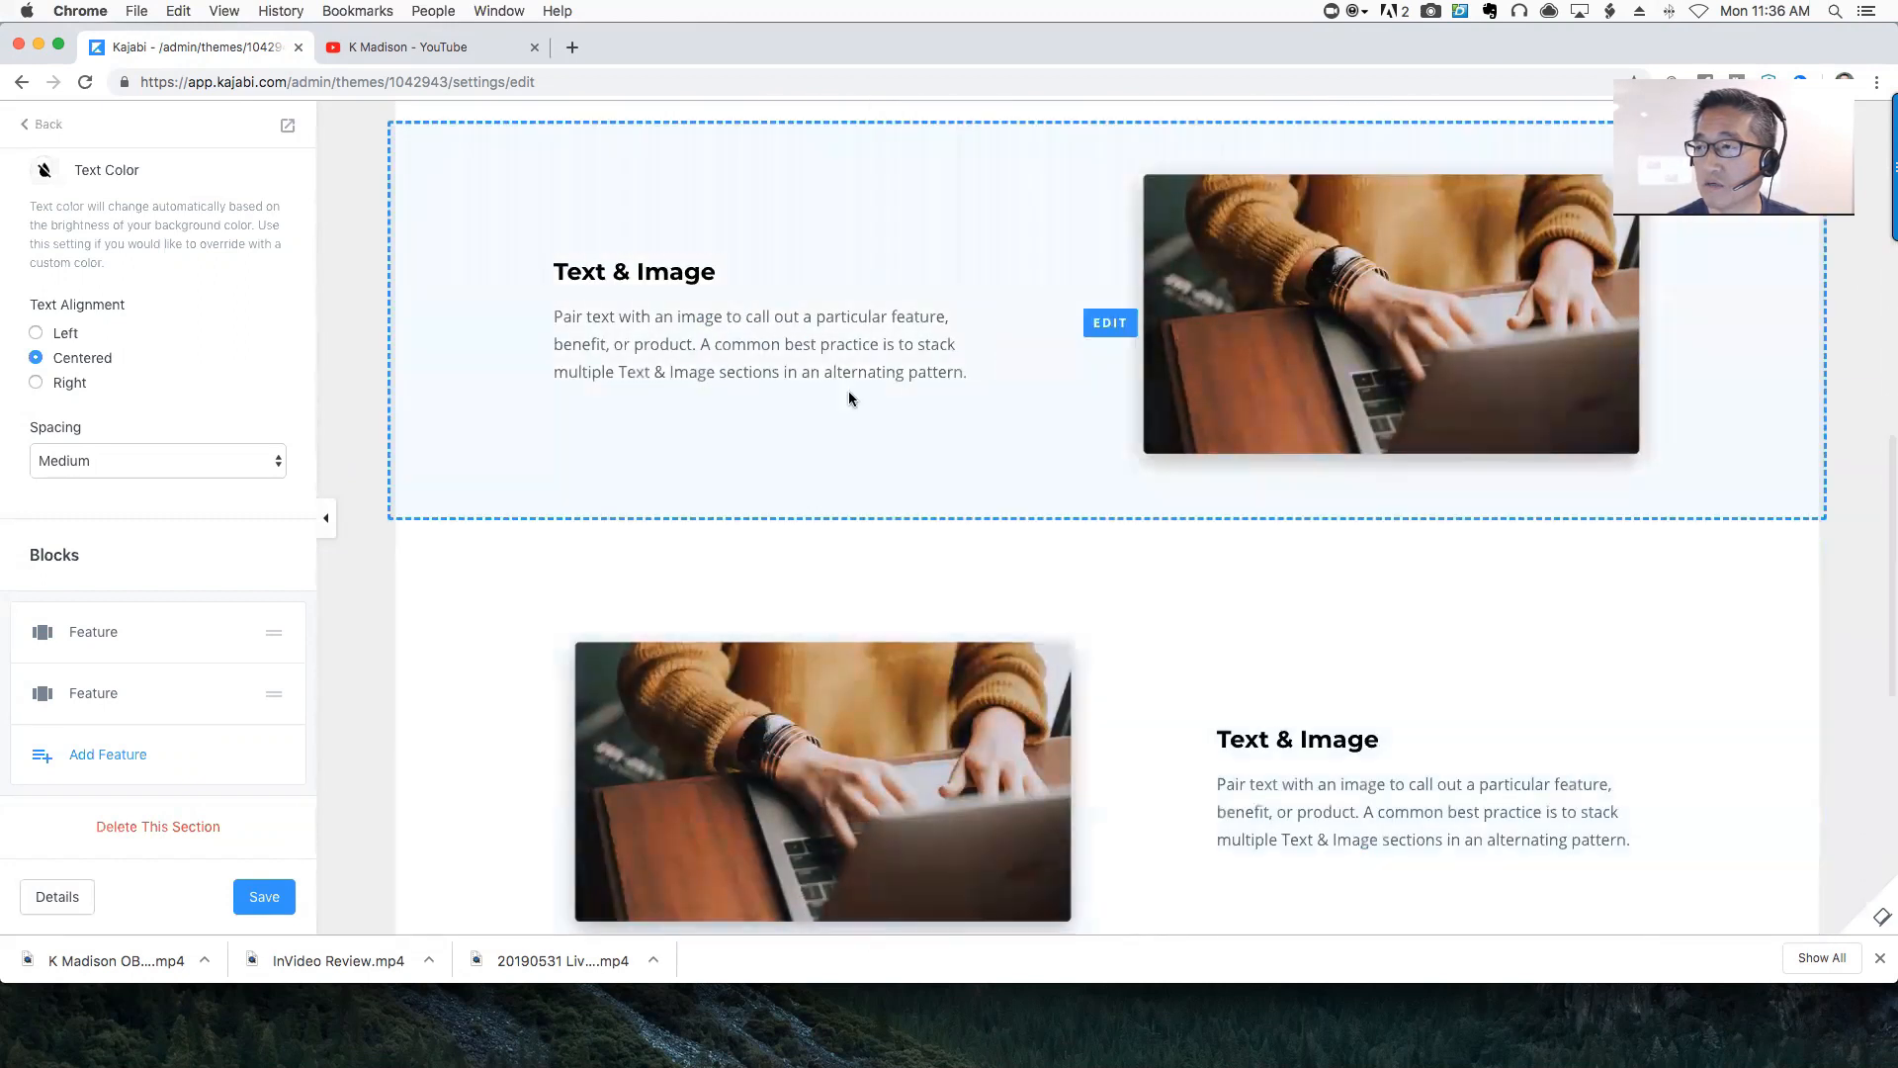
scroll(844, 359, "up", 3)
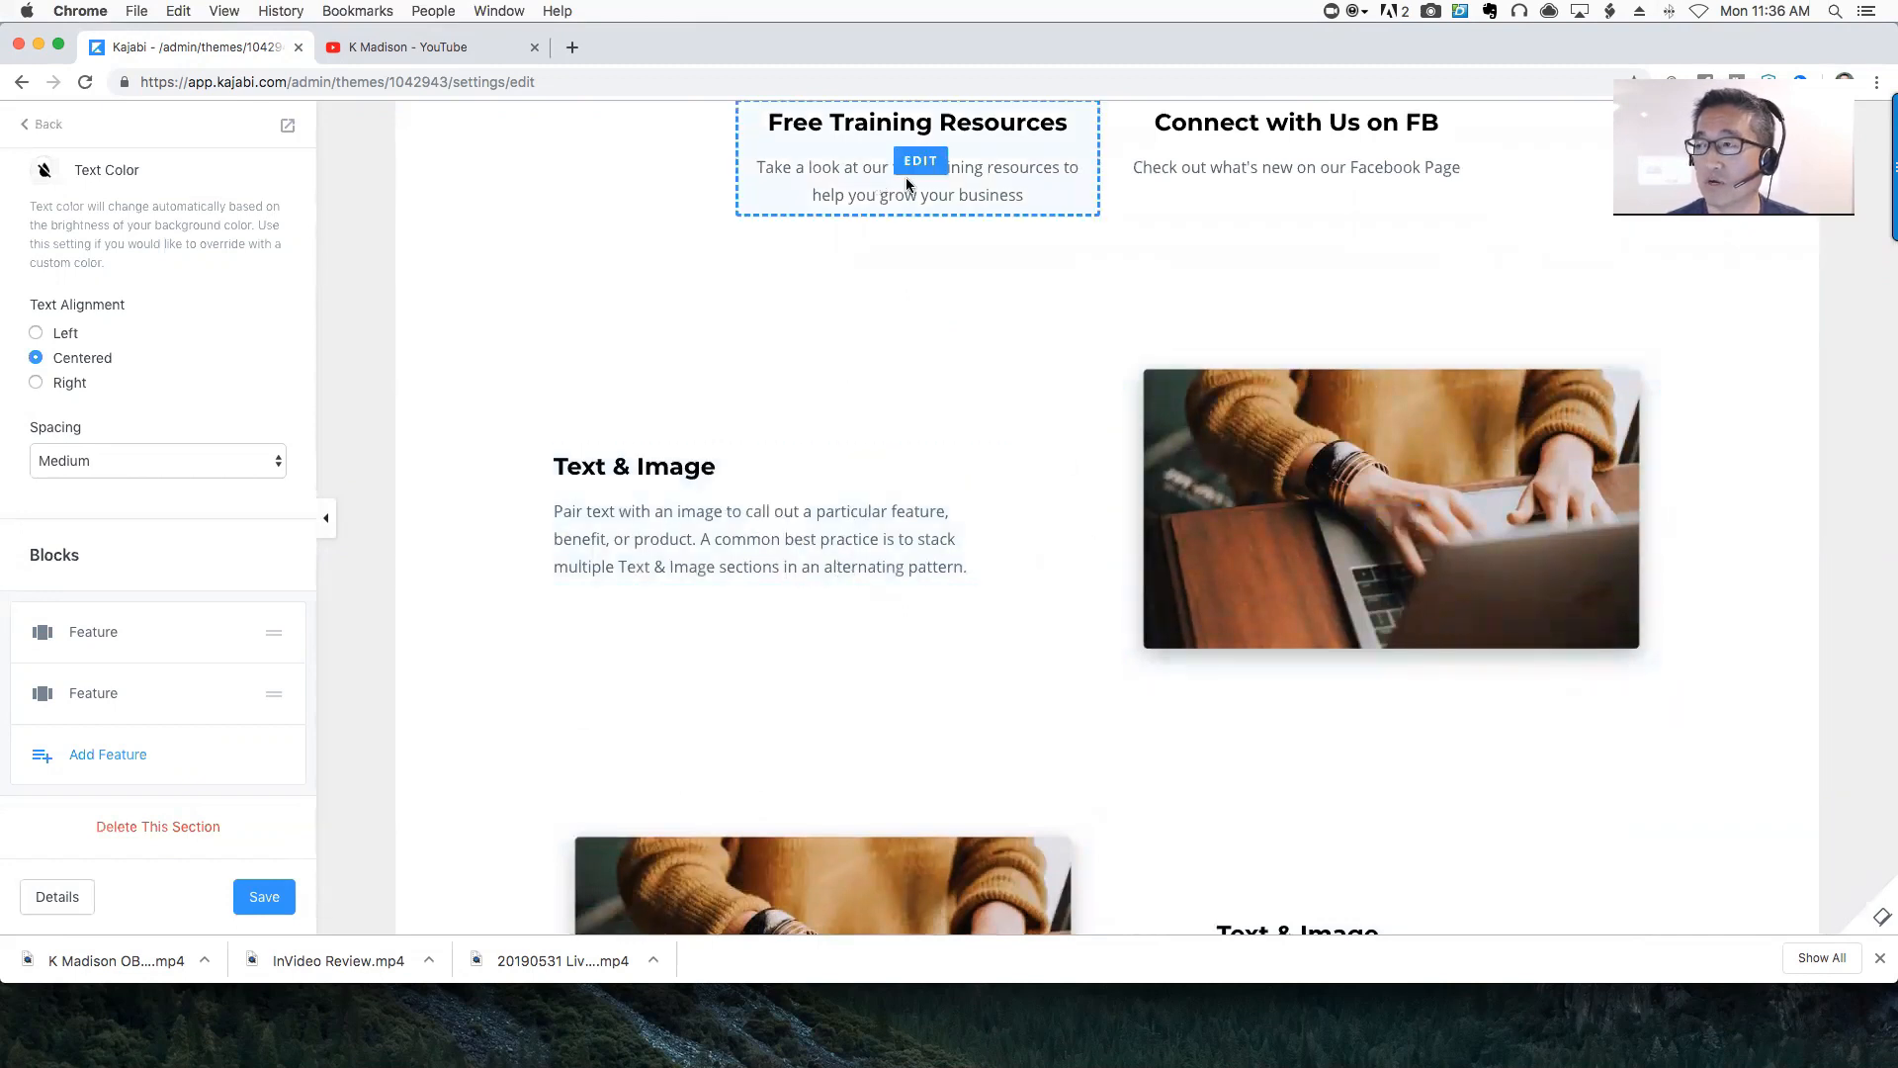
scroll(1275, 163, "up", 2)
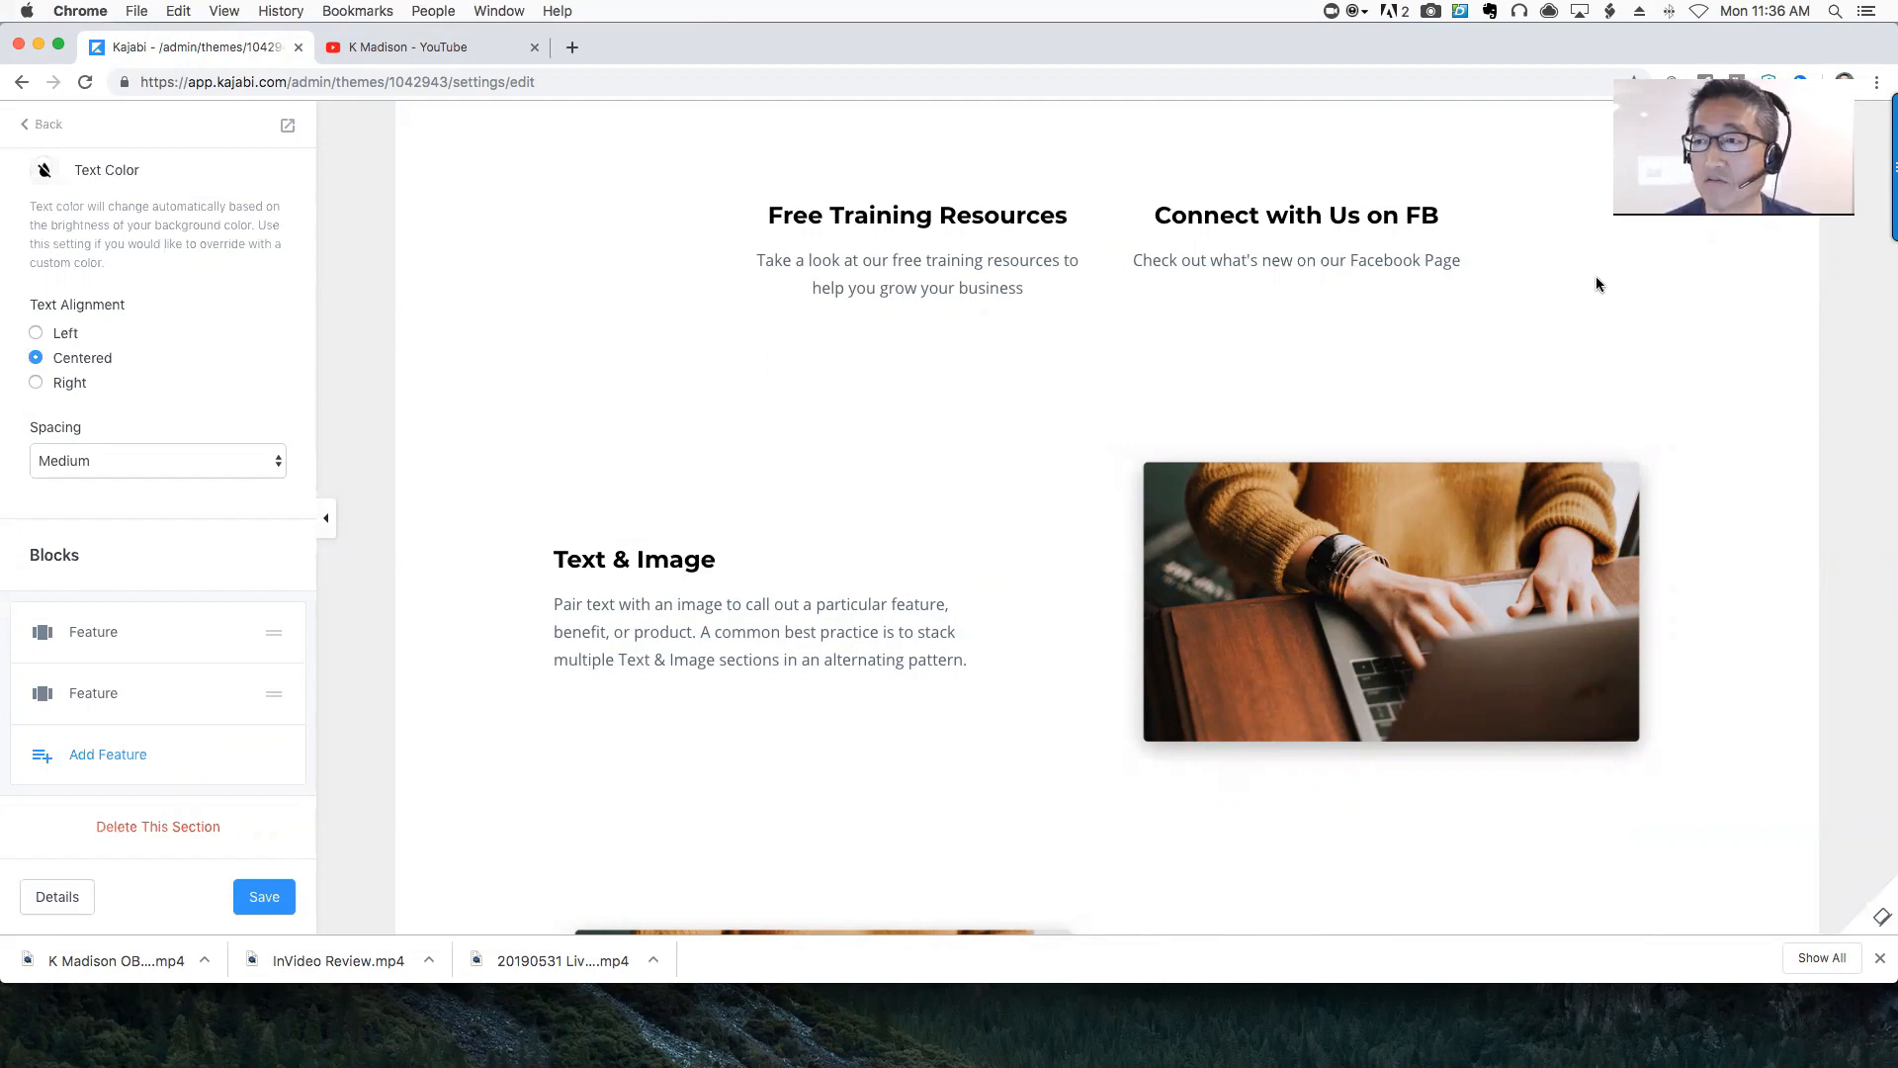
Return to the list of standalone pages and reopen KMadison HomePage for customizing
left_click(42, 124)
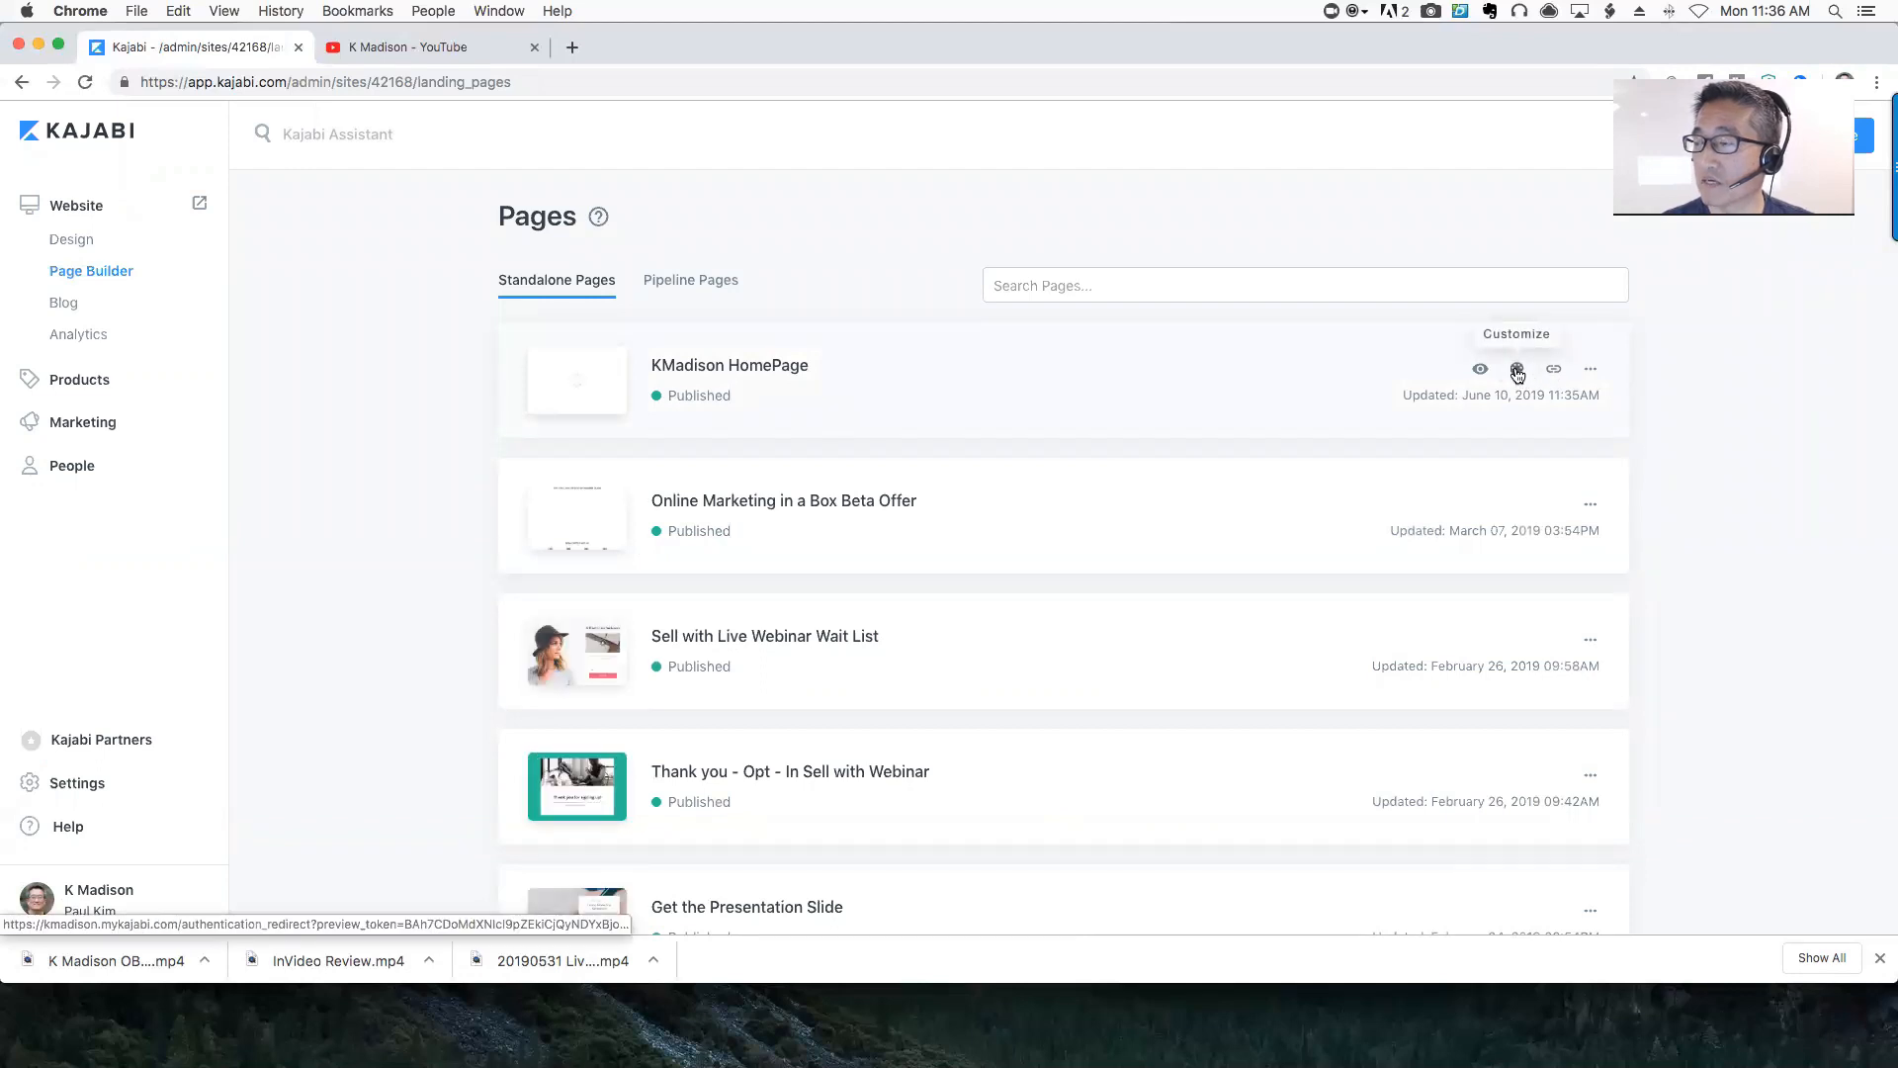
left_click(1518, 370)
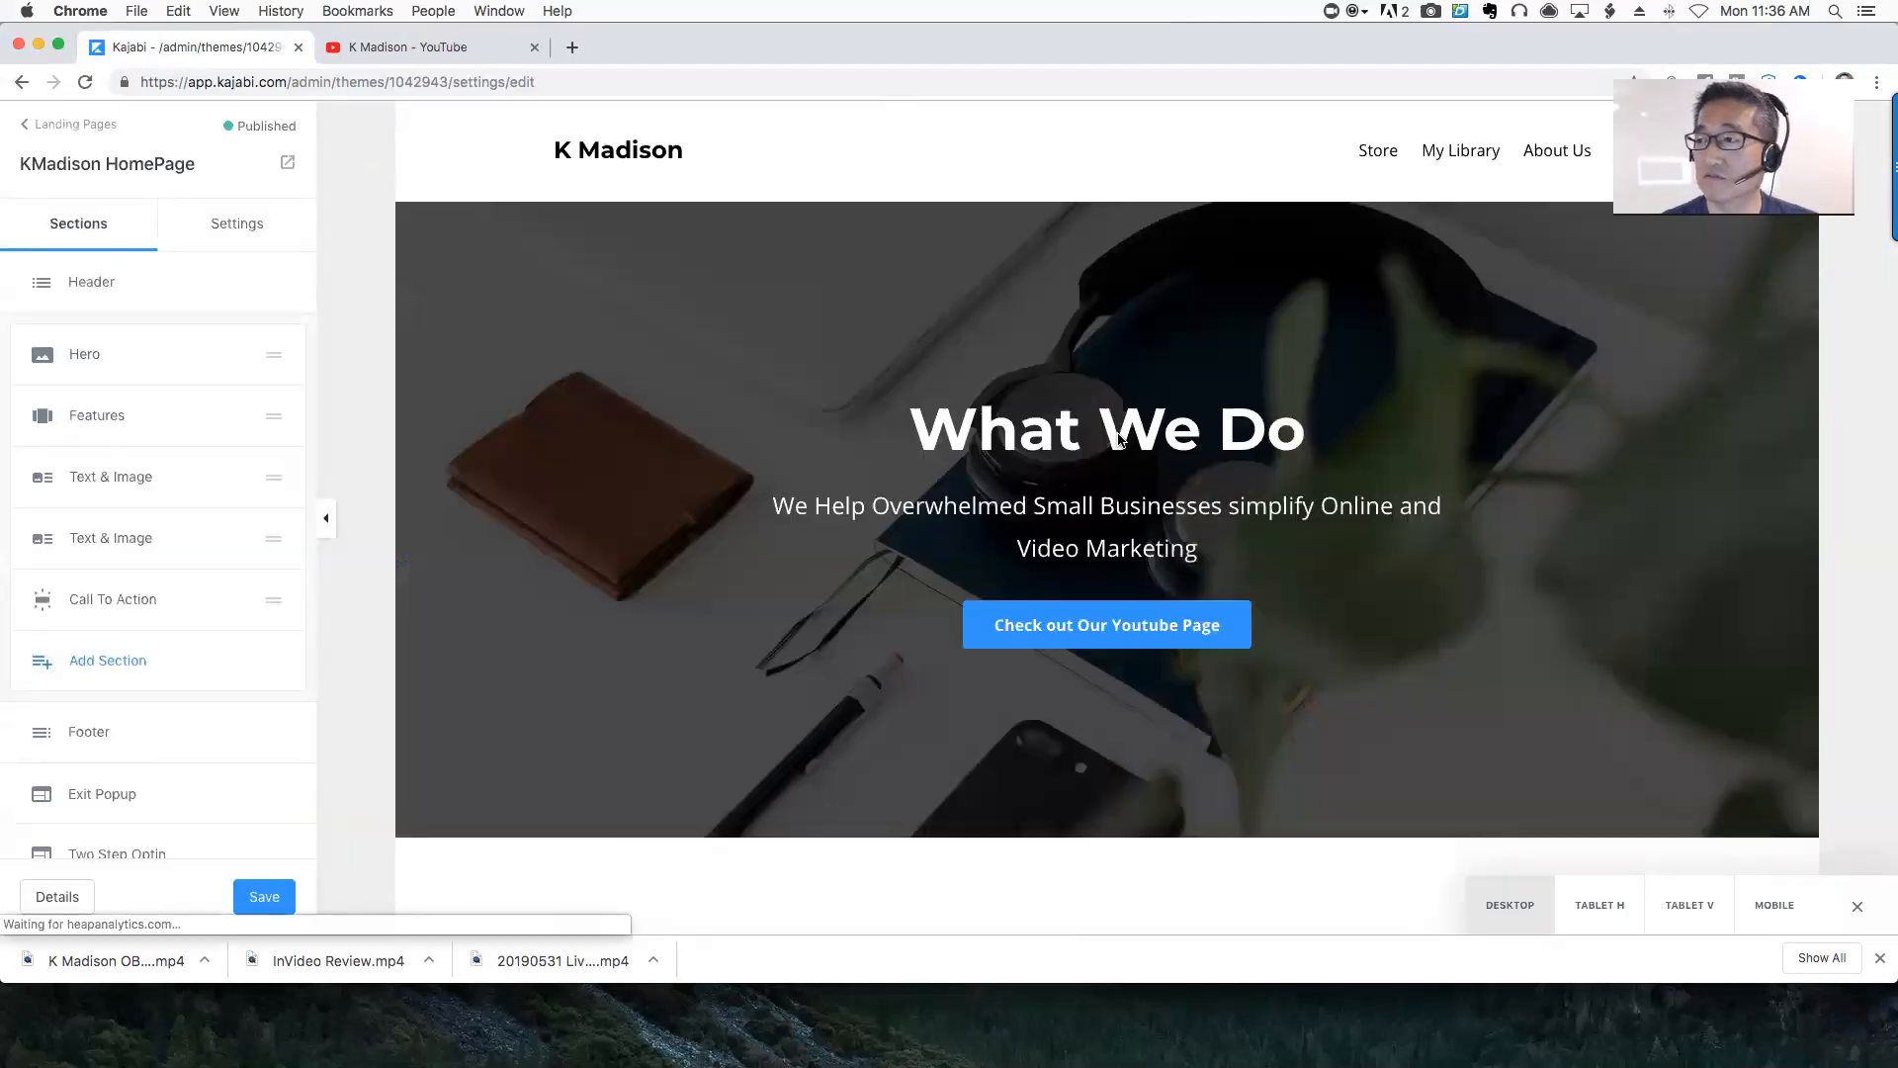
scroll(1101, 514, "down", 5)
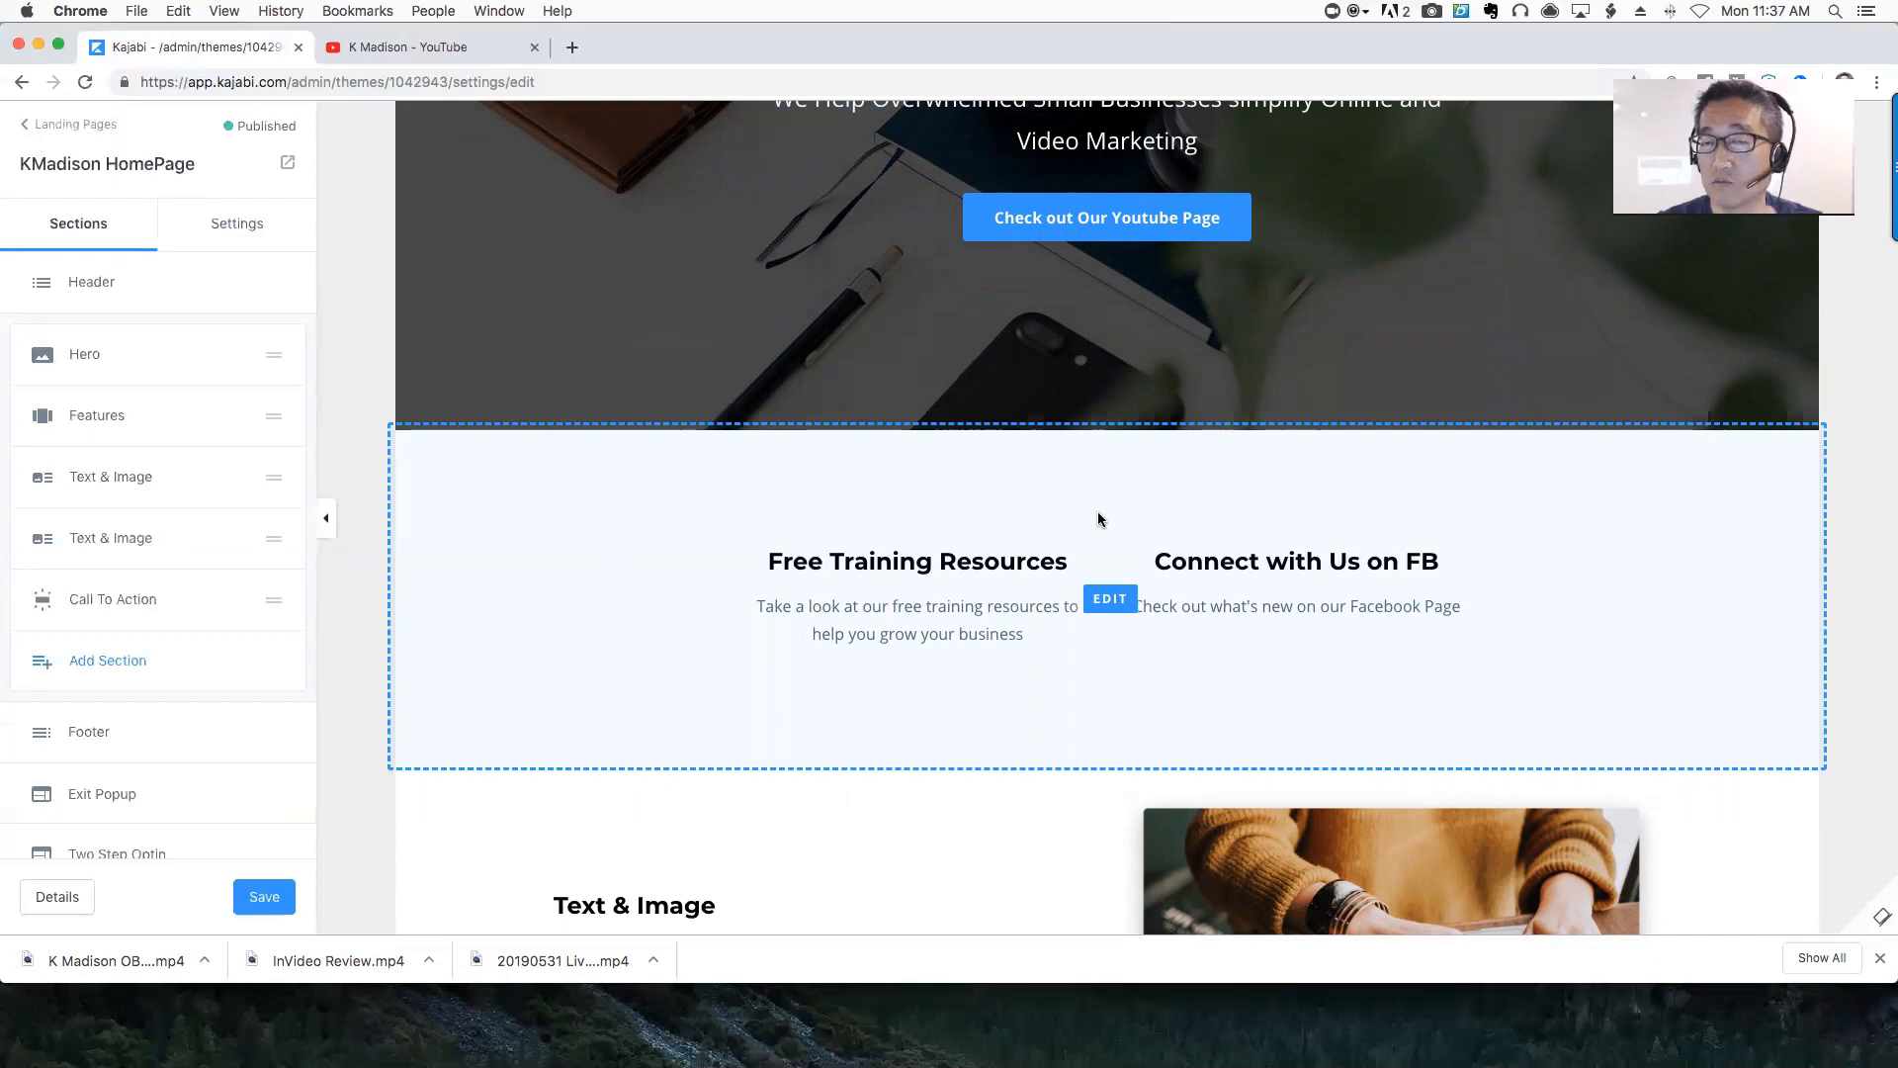
scroll(1070, 604, "down", 5)
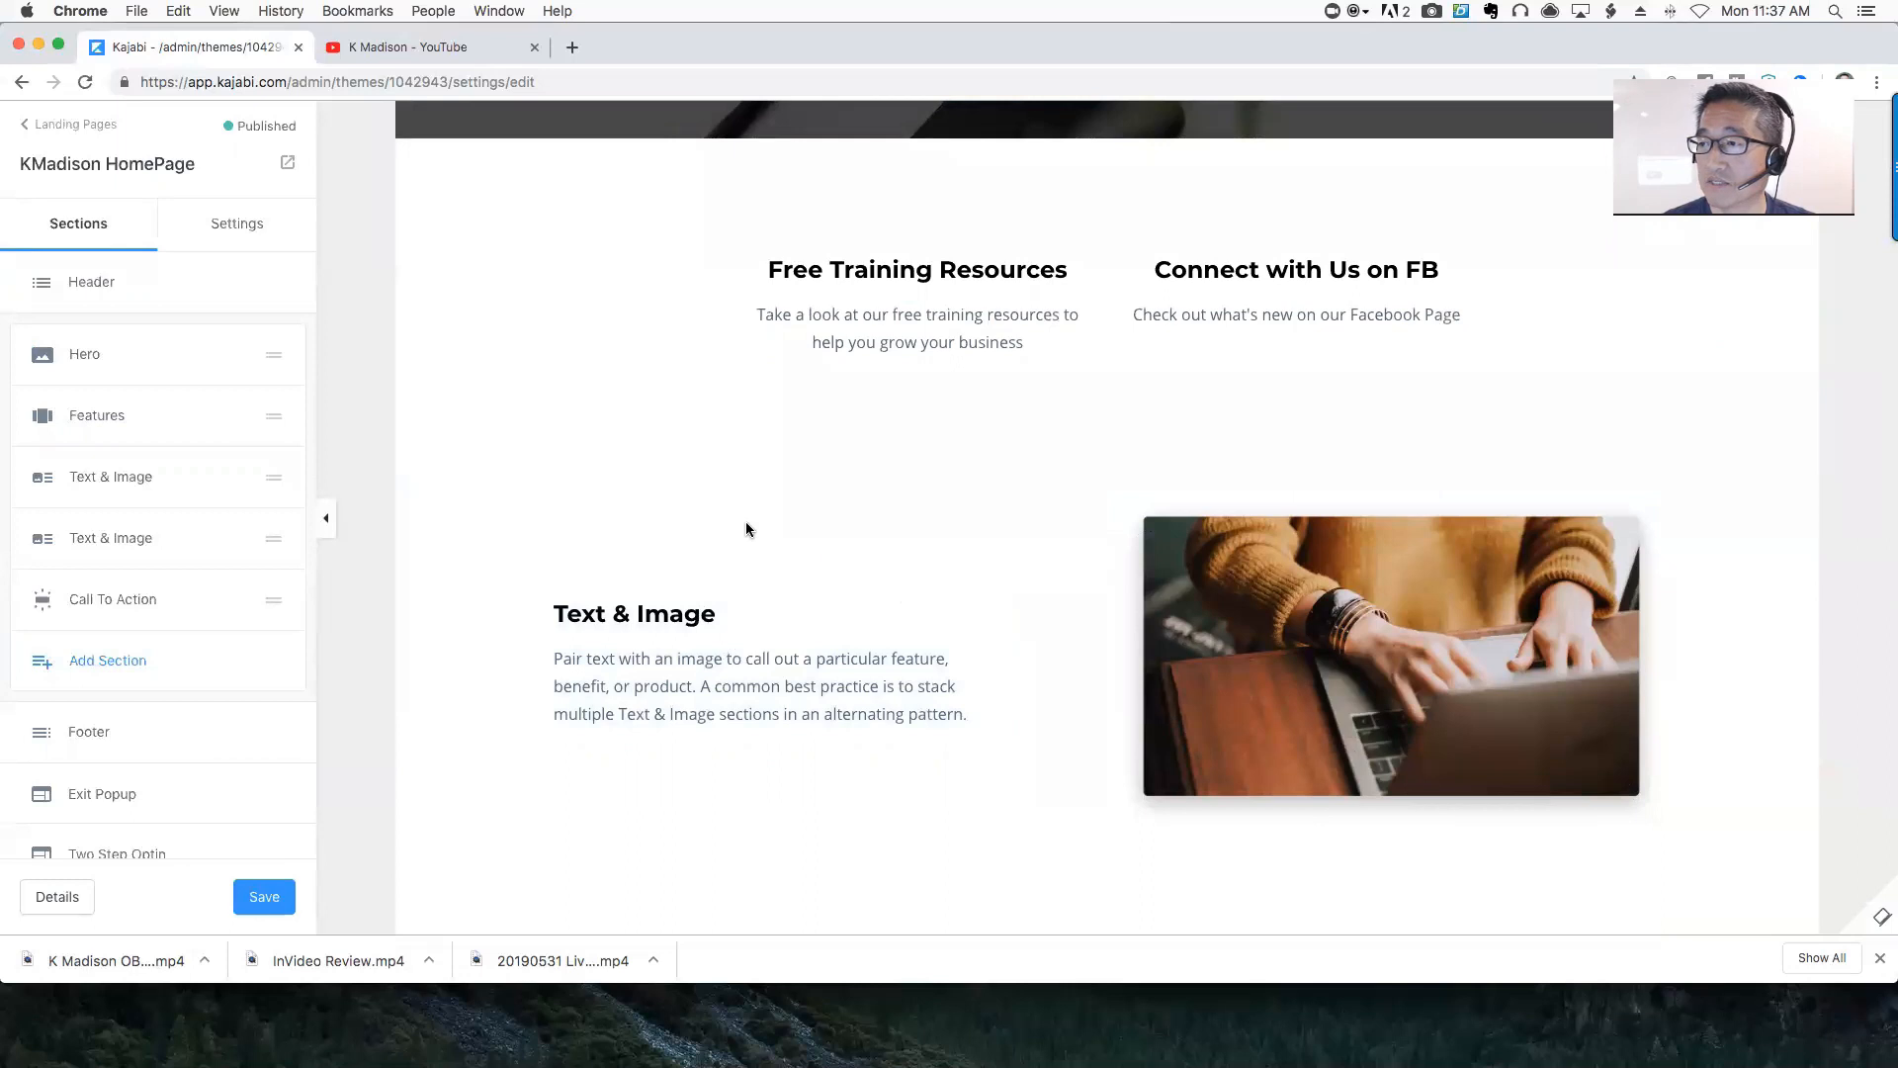
Delete both Text & Image sections from the homepage
left_click(111, 478)
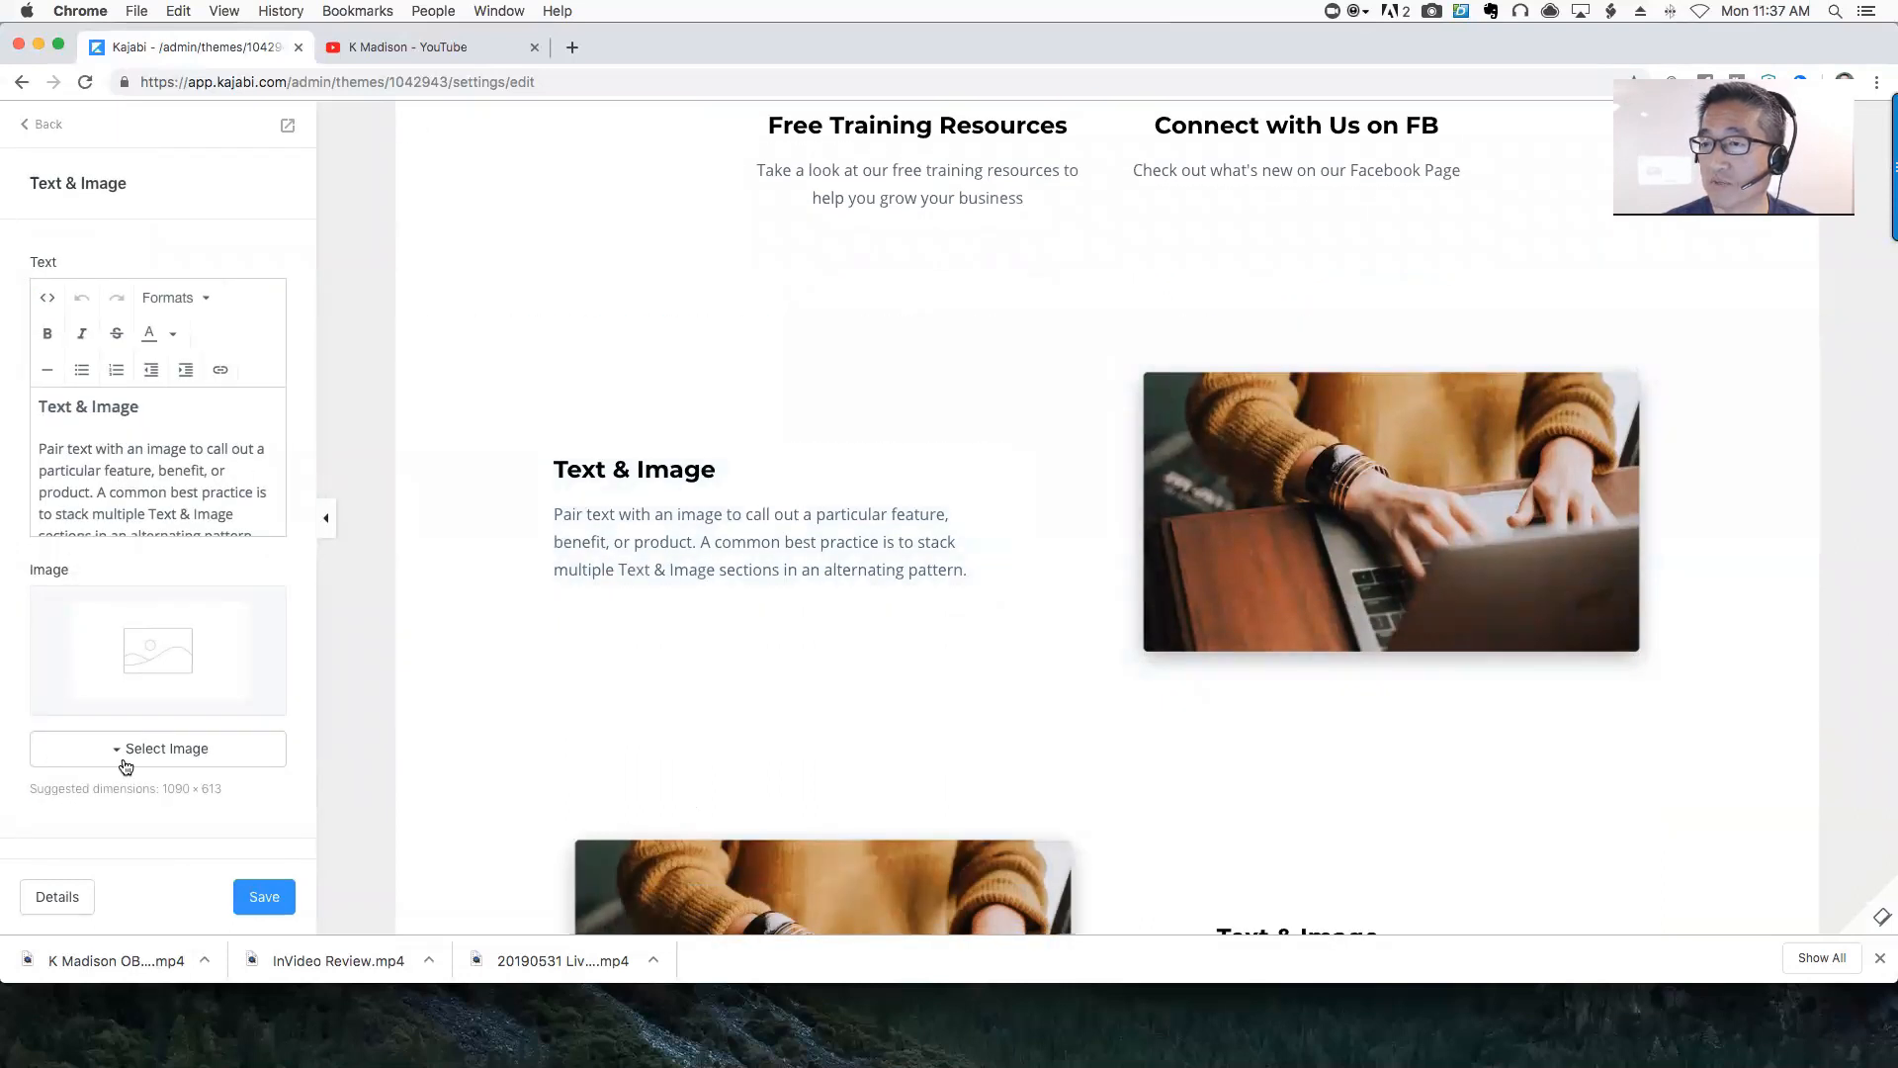
scroll(118, 751, "down", 5)
scroll(118, 744, "down", 5)
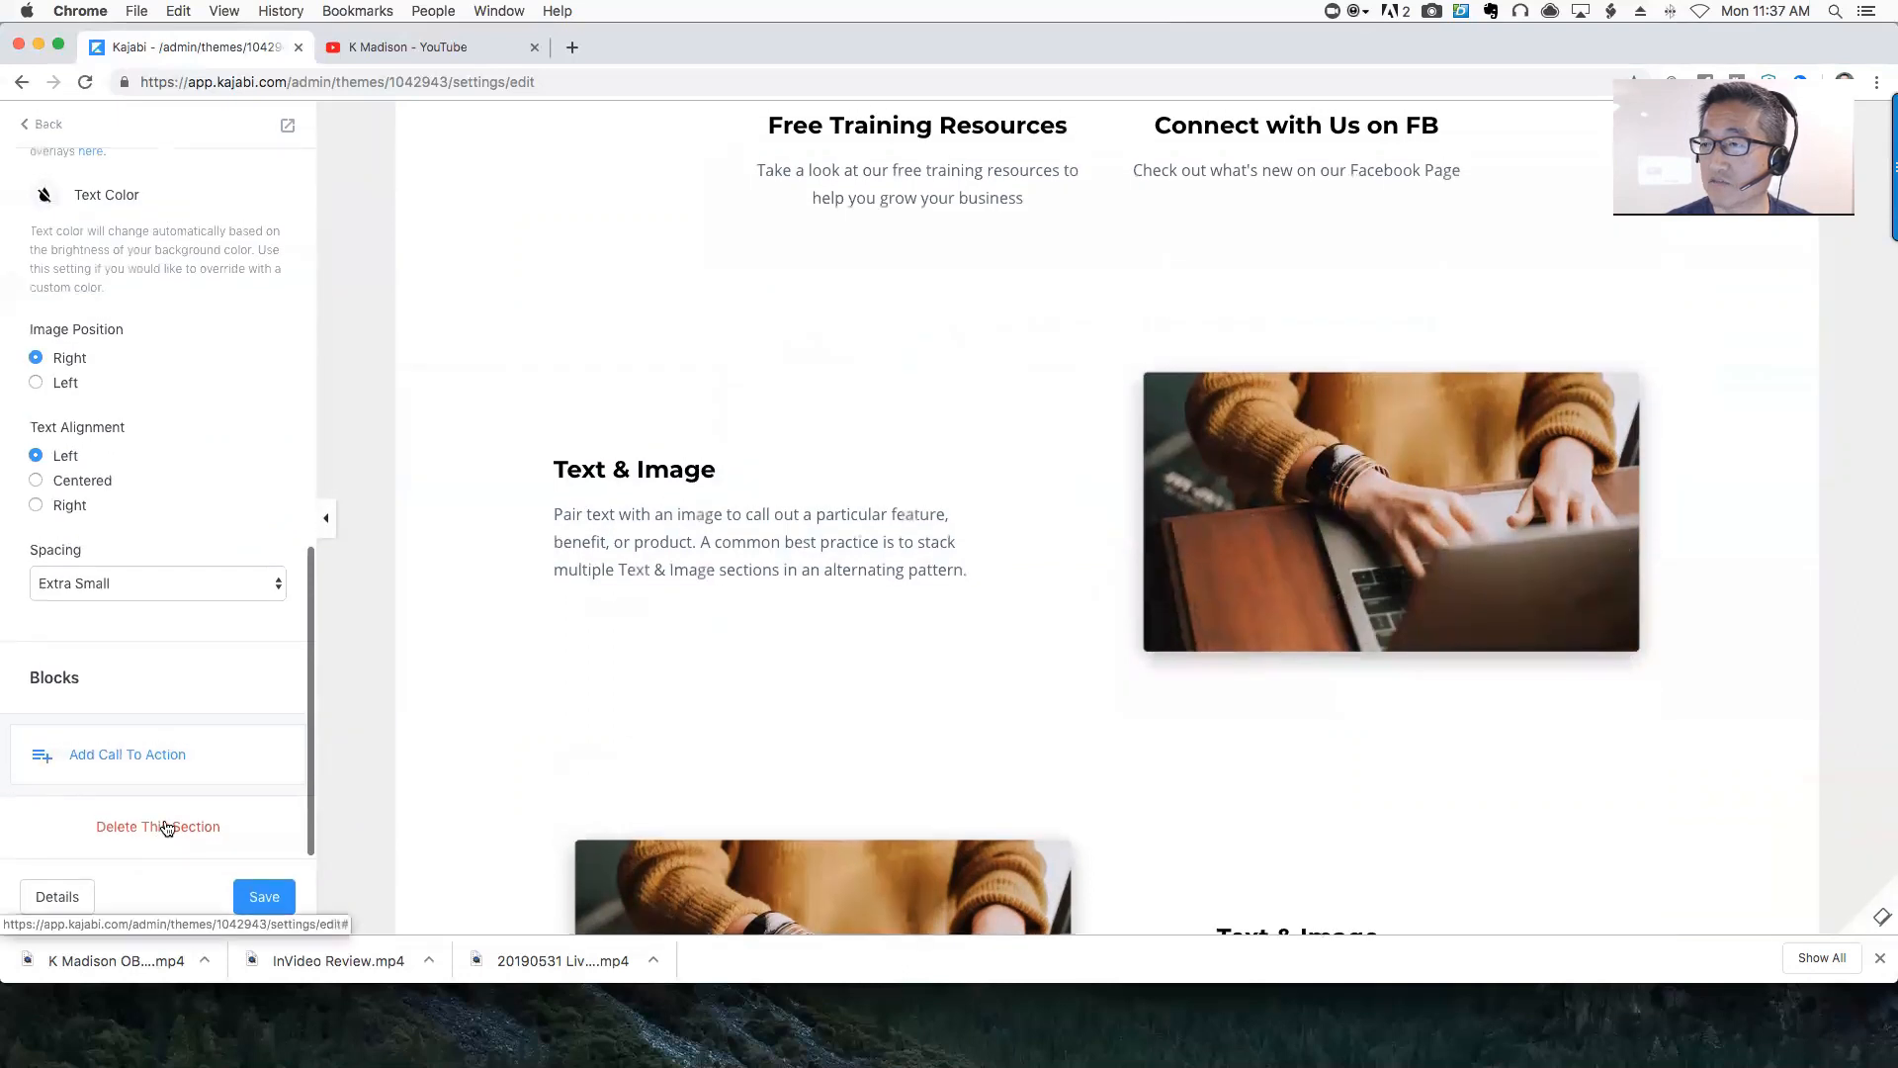
left_click(161, 830)
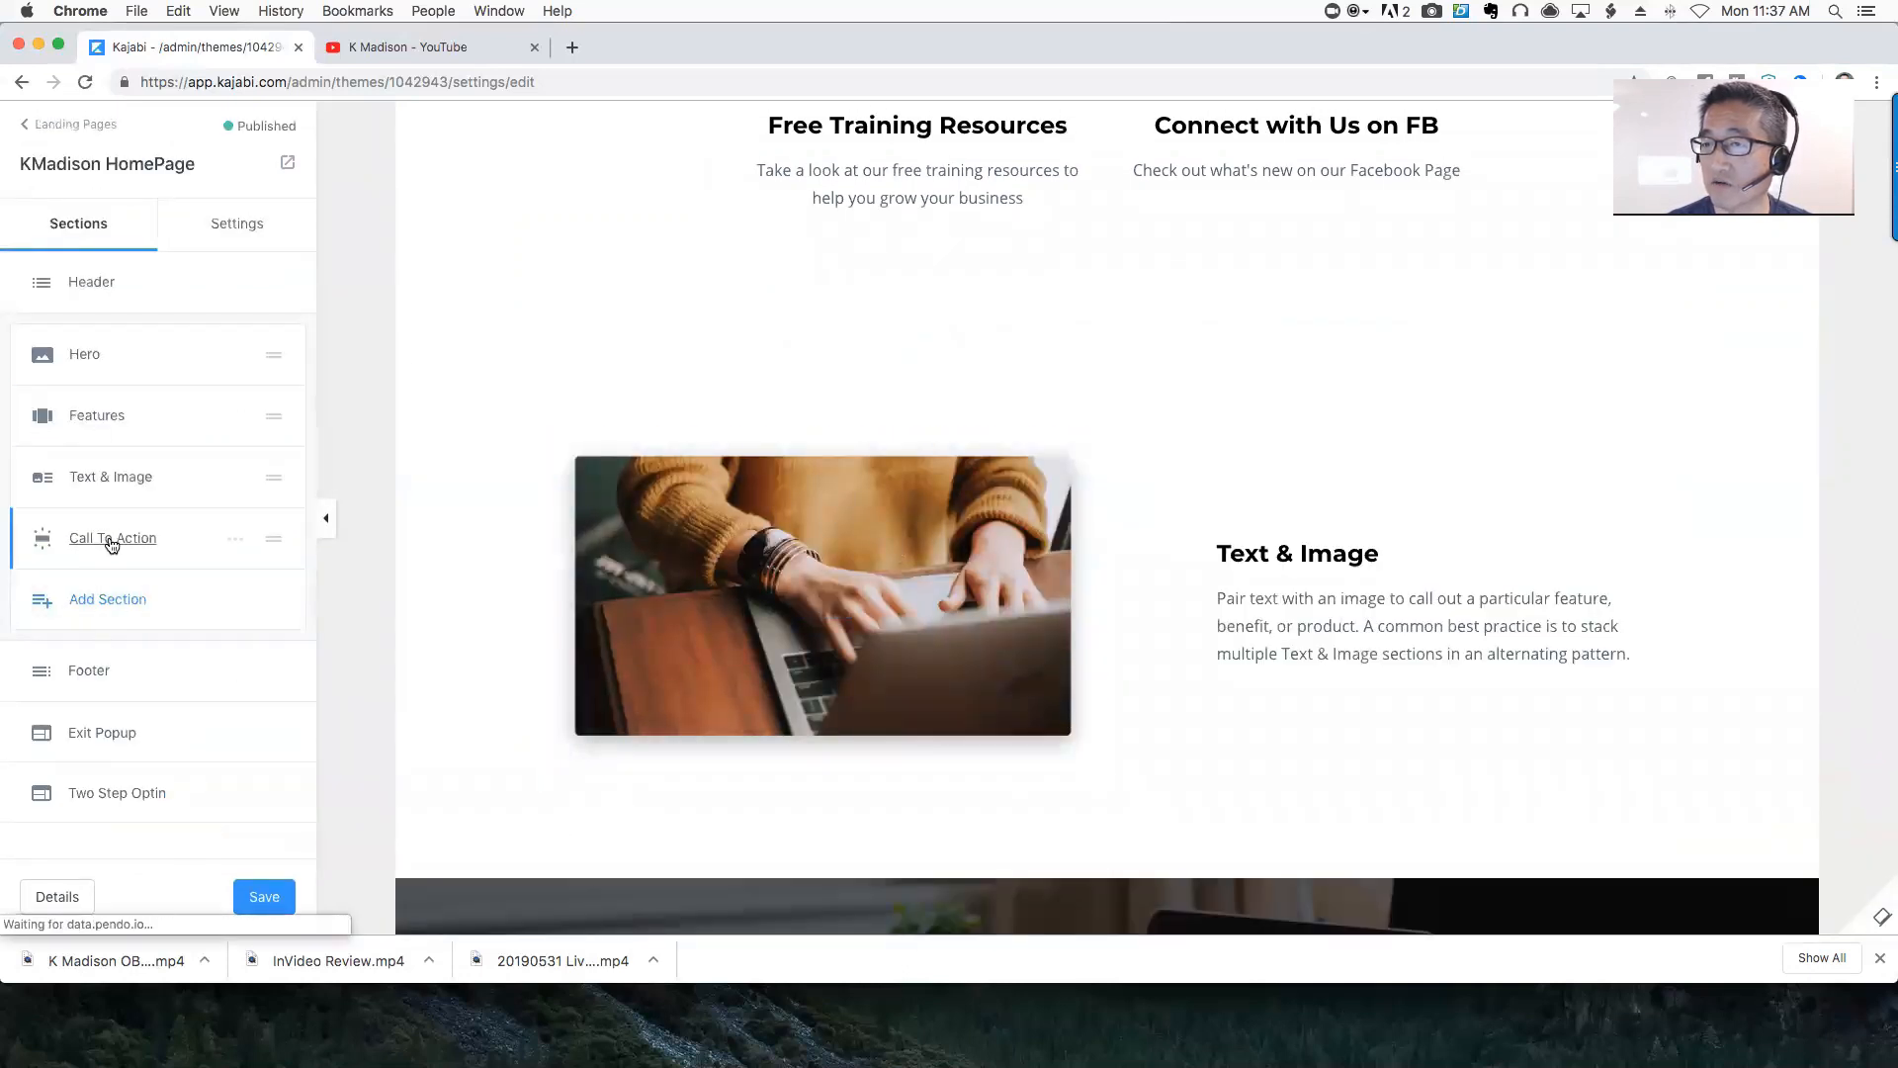
left_click(110, 477)
scroll(126, 597, "down", 10)
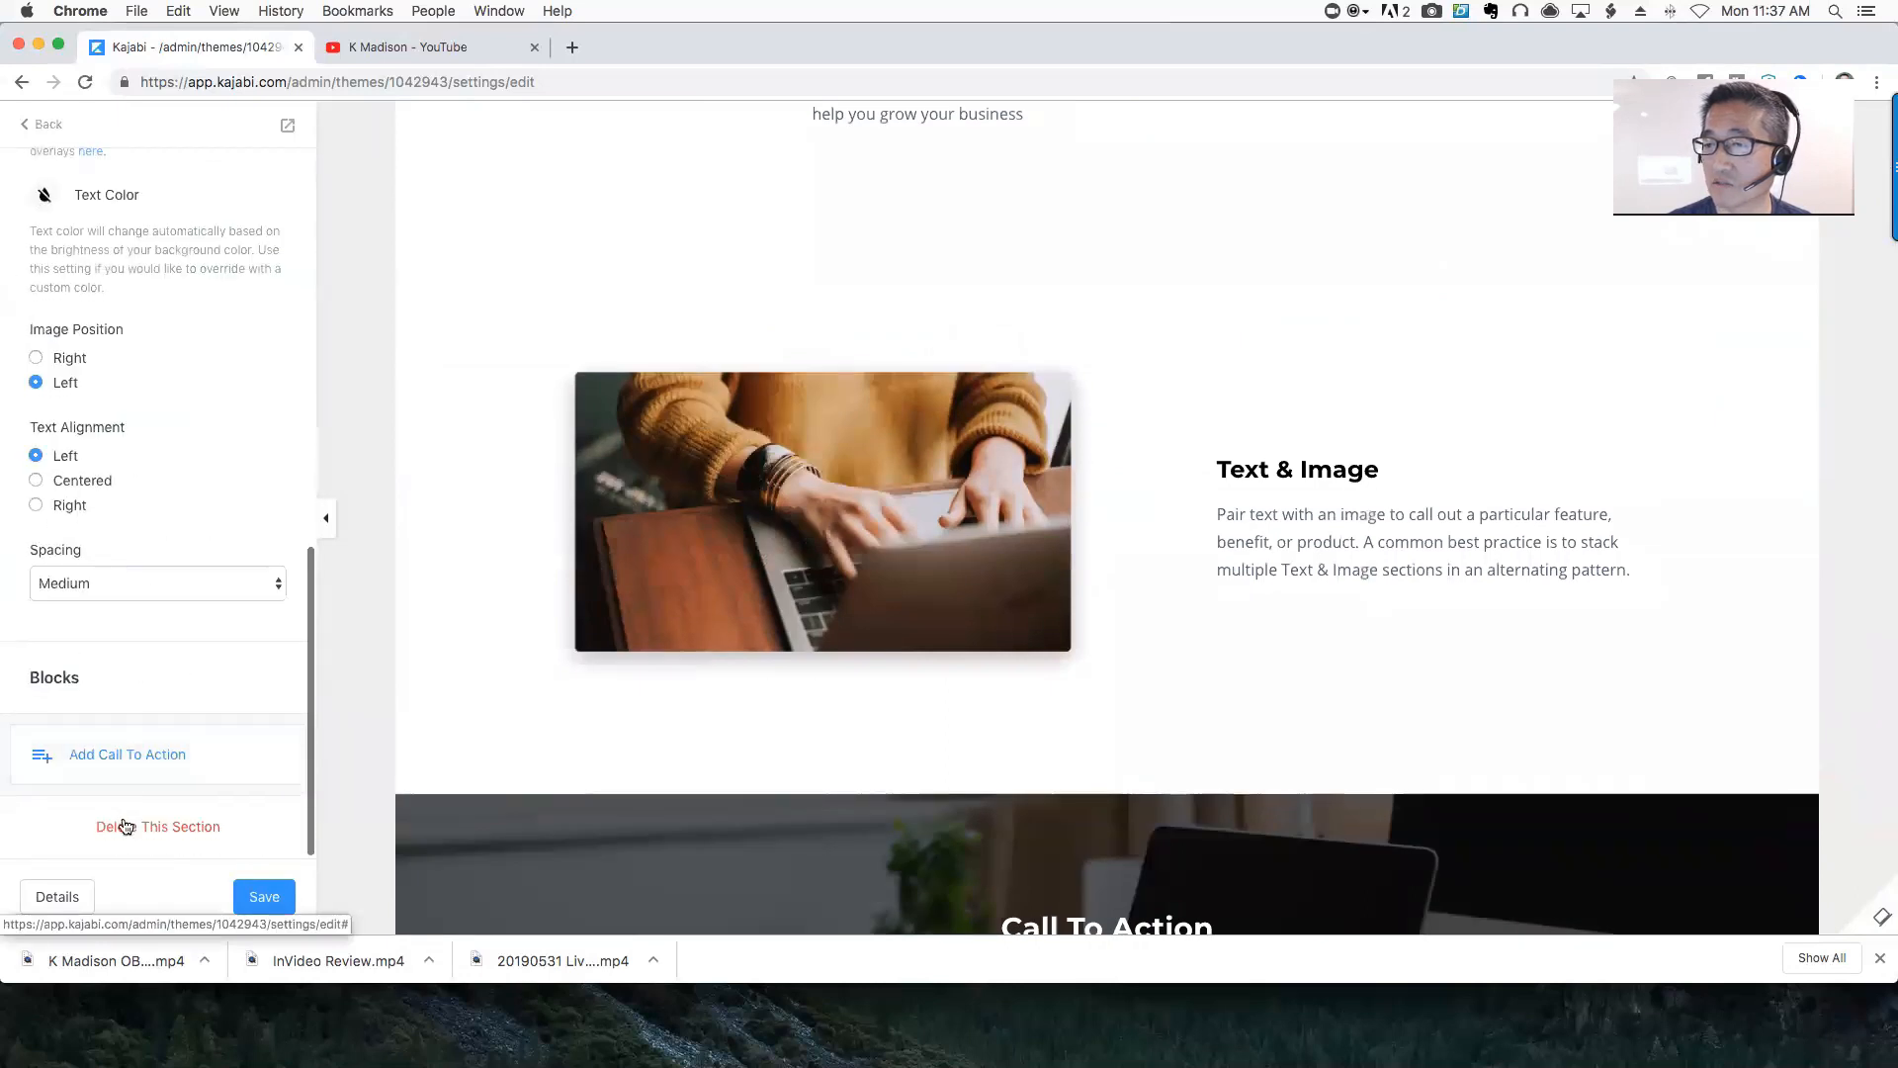
left_click(126, 827)
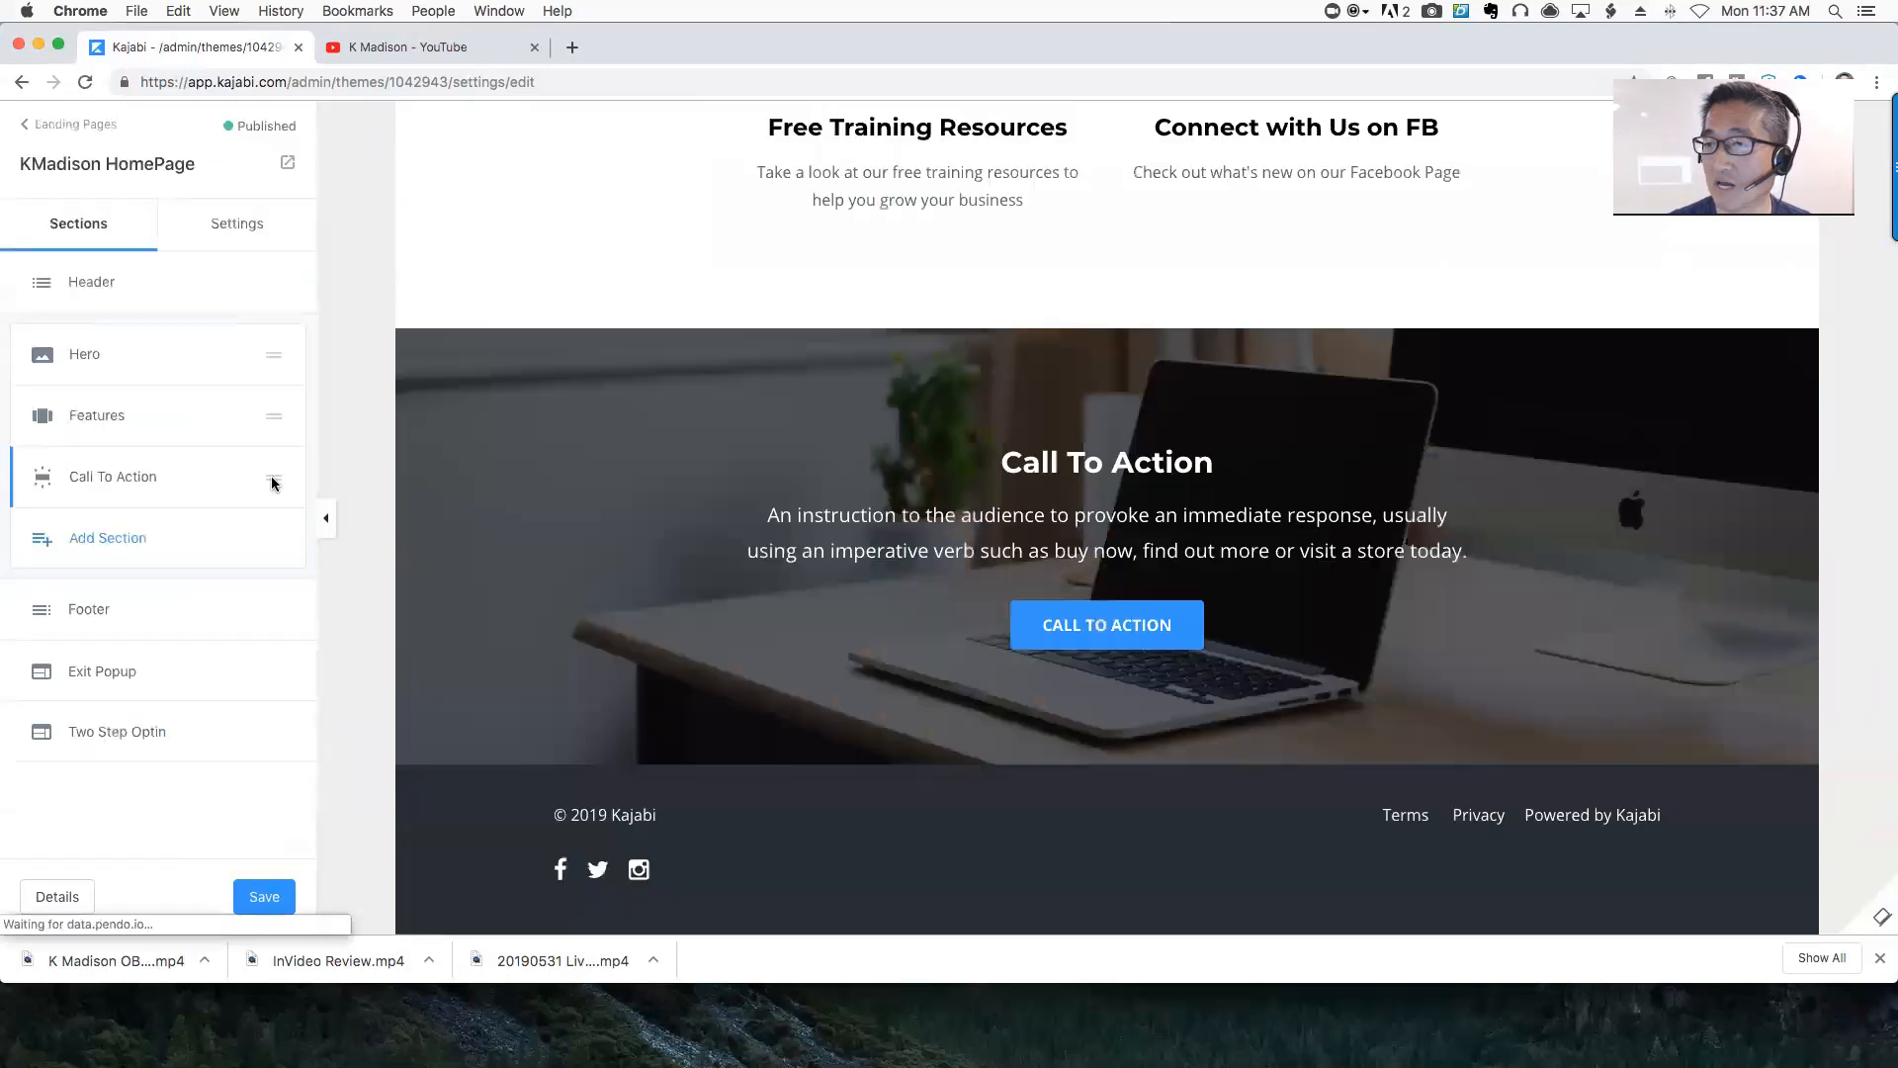
Browse the section types that can be added, preview Text & Image, and return to the page's section list
left_click(109, 540)
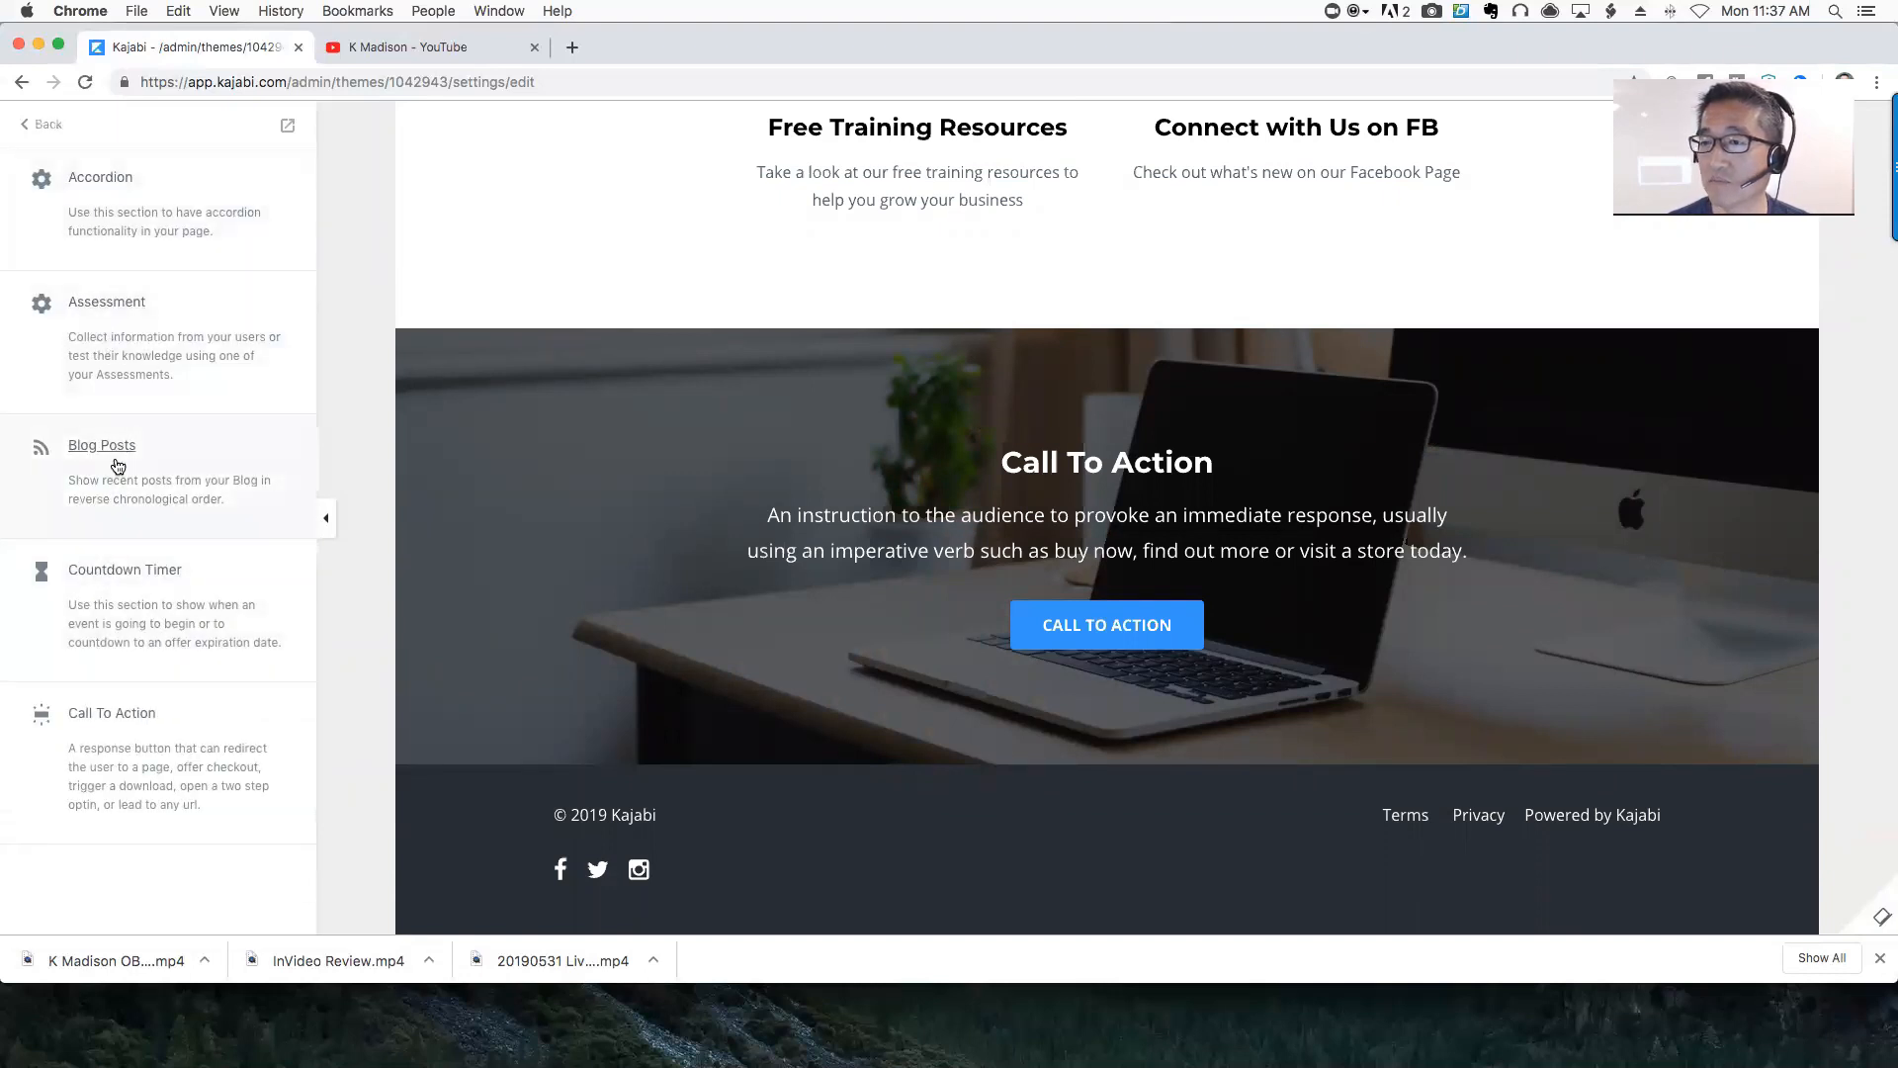
scroll(117, 466, "down", 3)
scroll(116, 489, "down", 3)
scroll(116, 491, "down", 15)
scroll(117, 492, "down", 15)
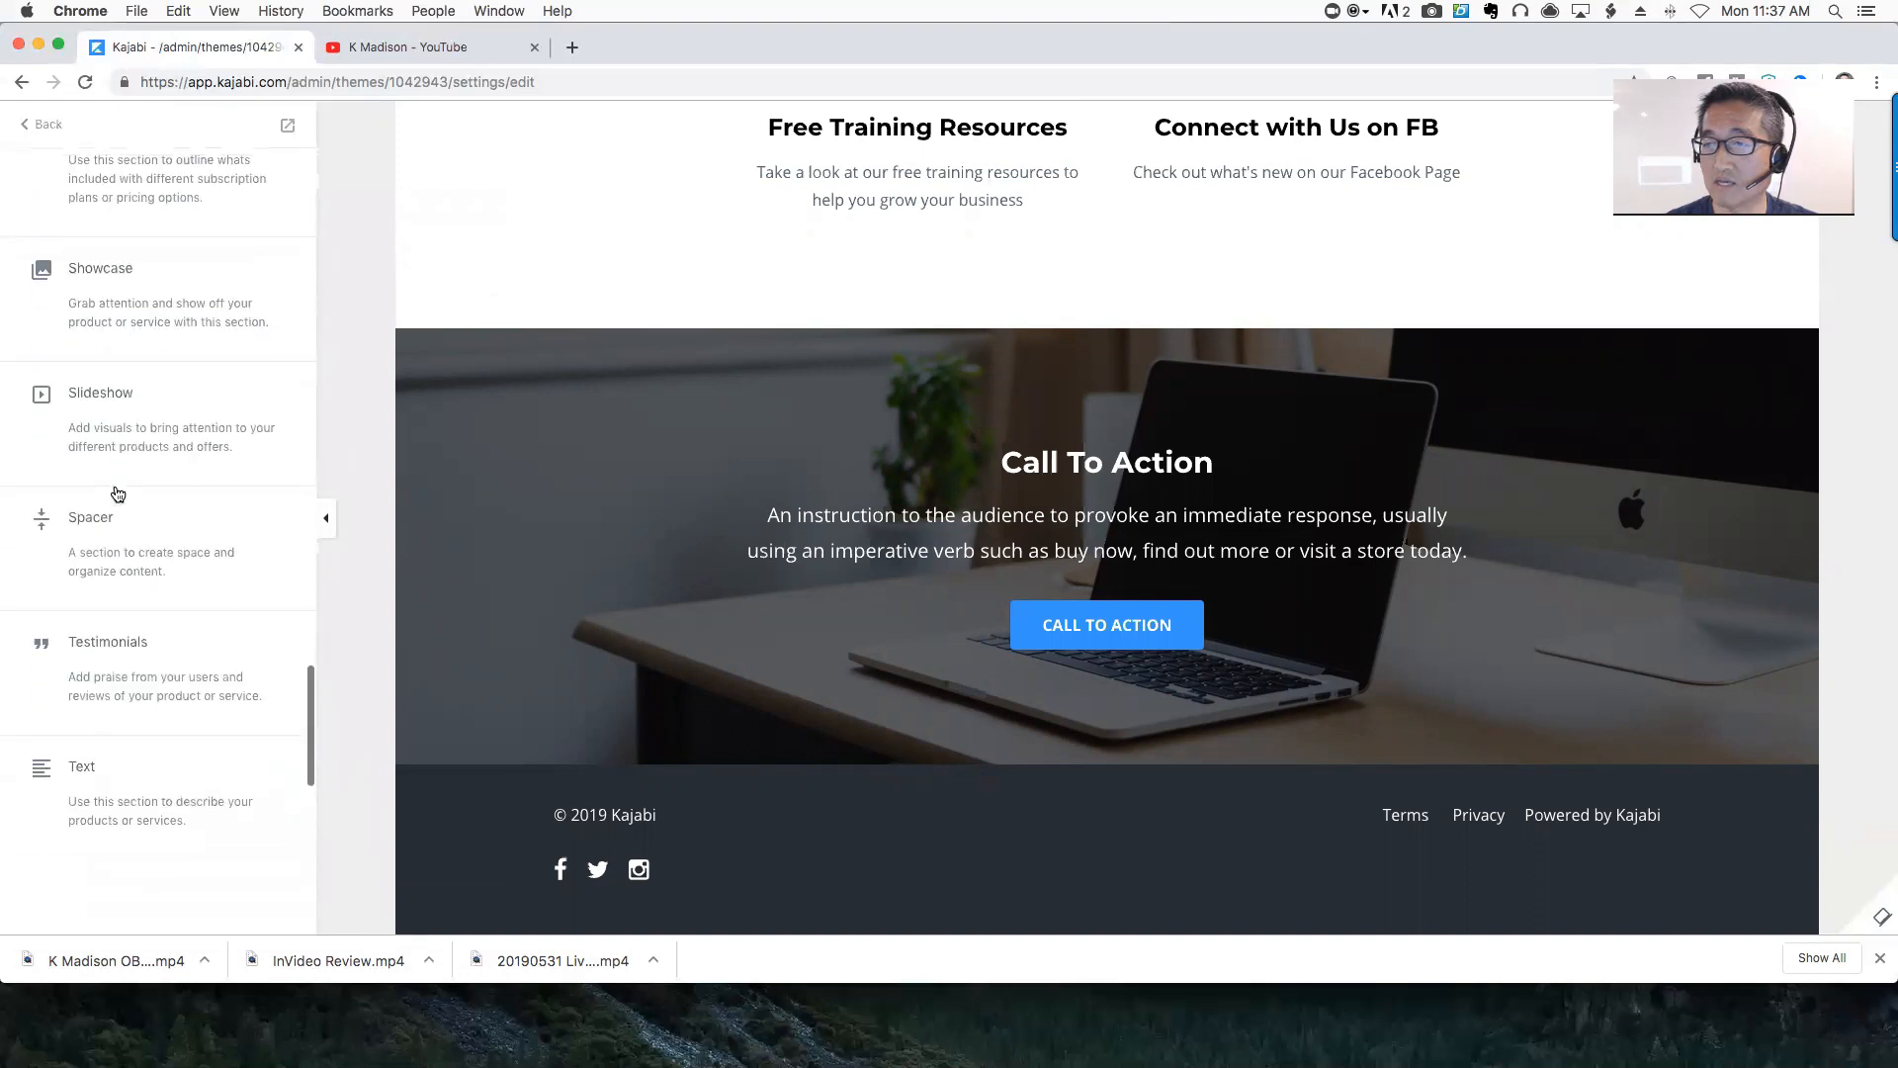
scroll(116, 494, "down", 5)
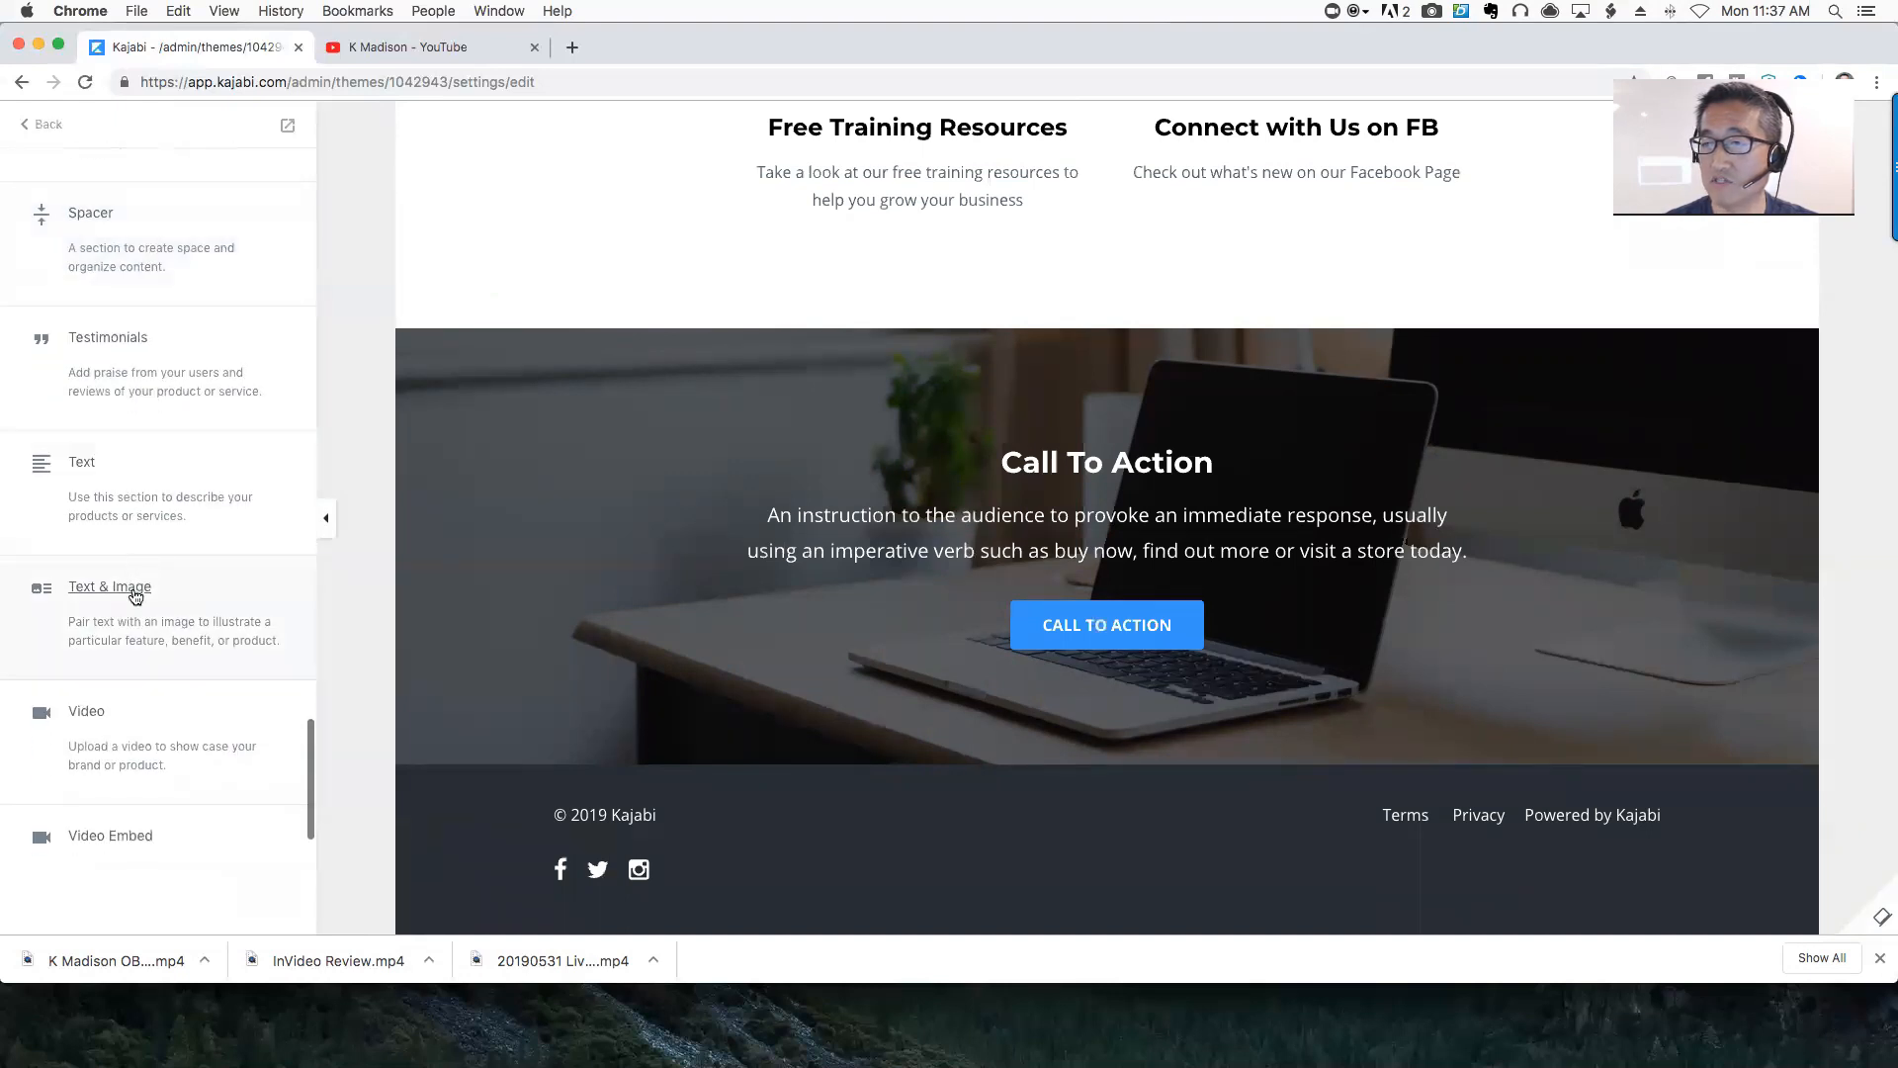
mouse_move(182, 605)
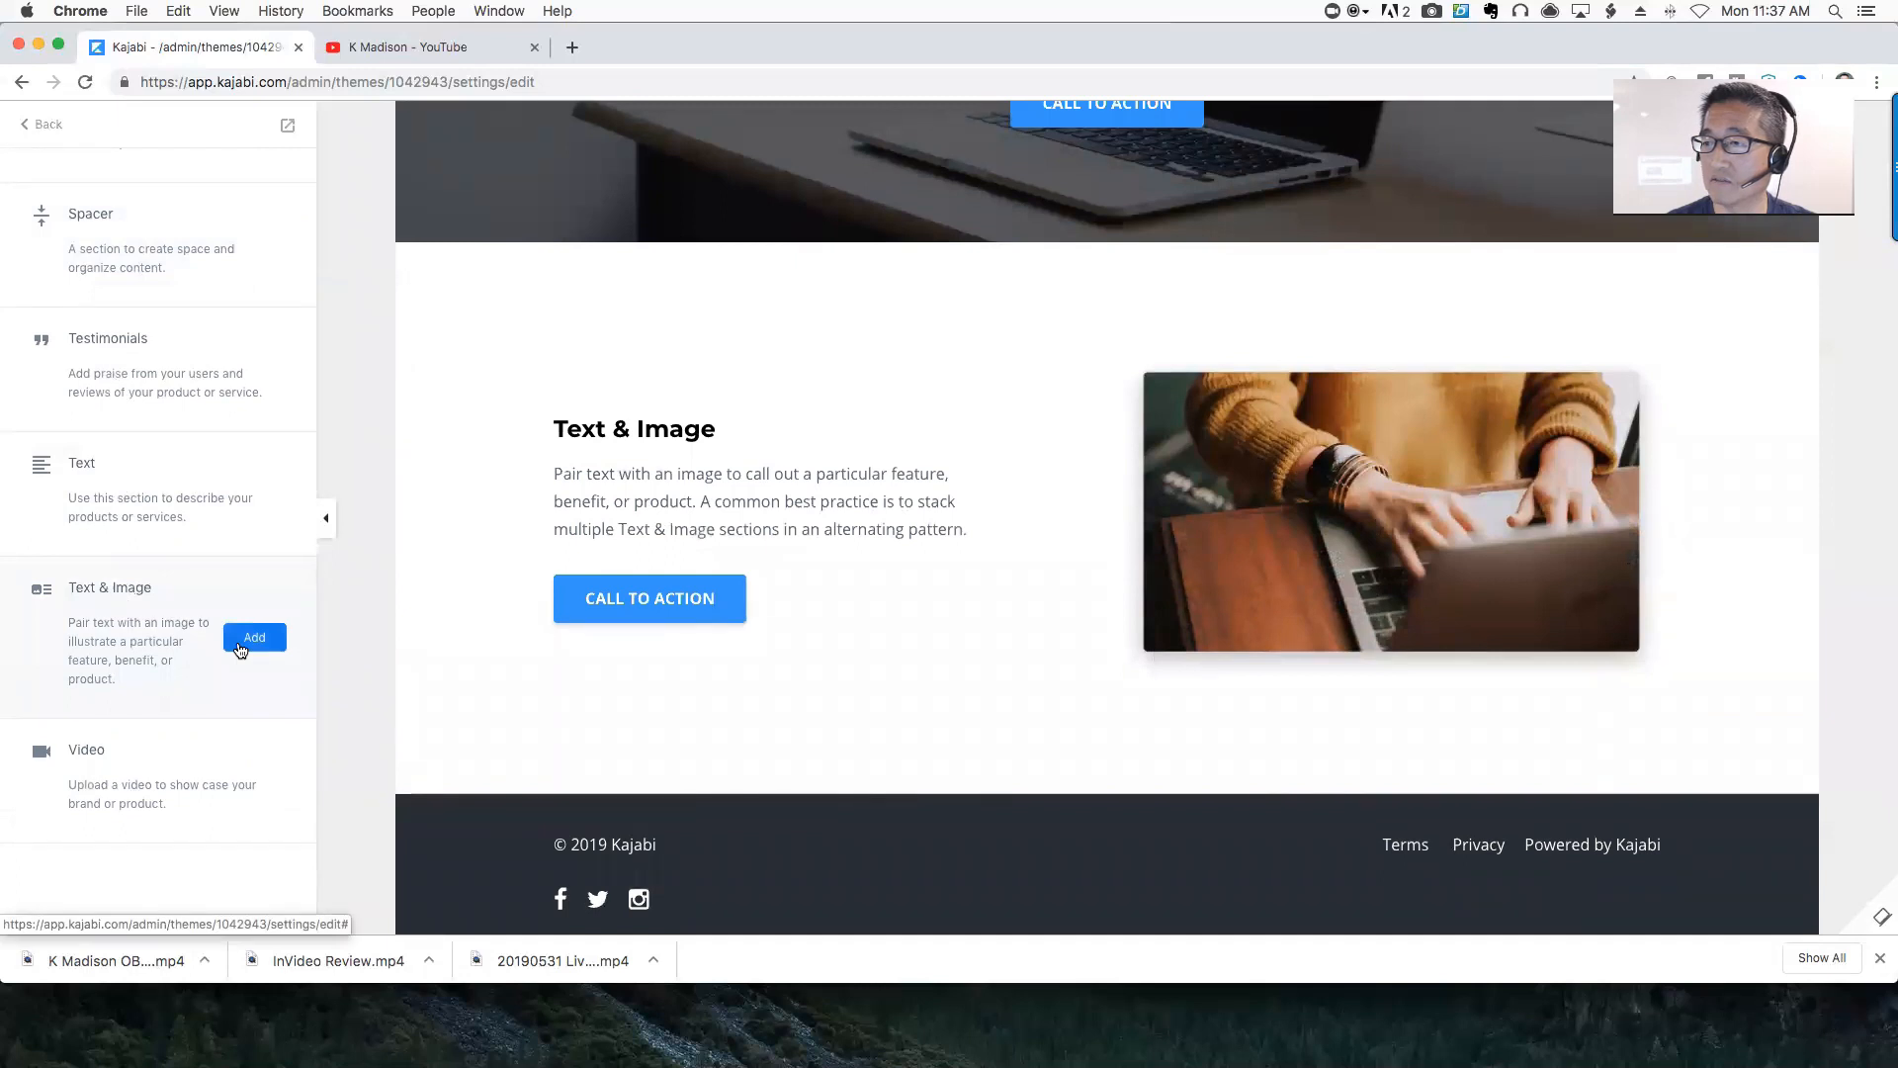
left_click(39, 123)
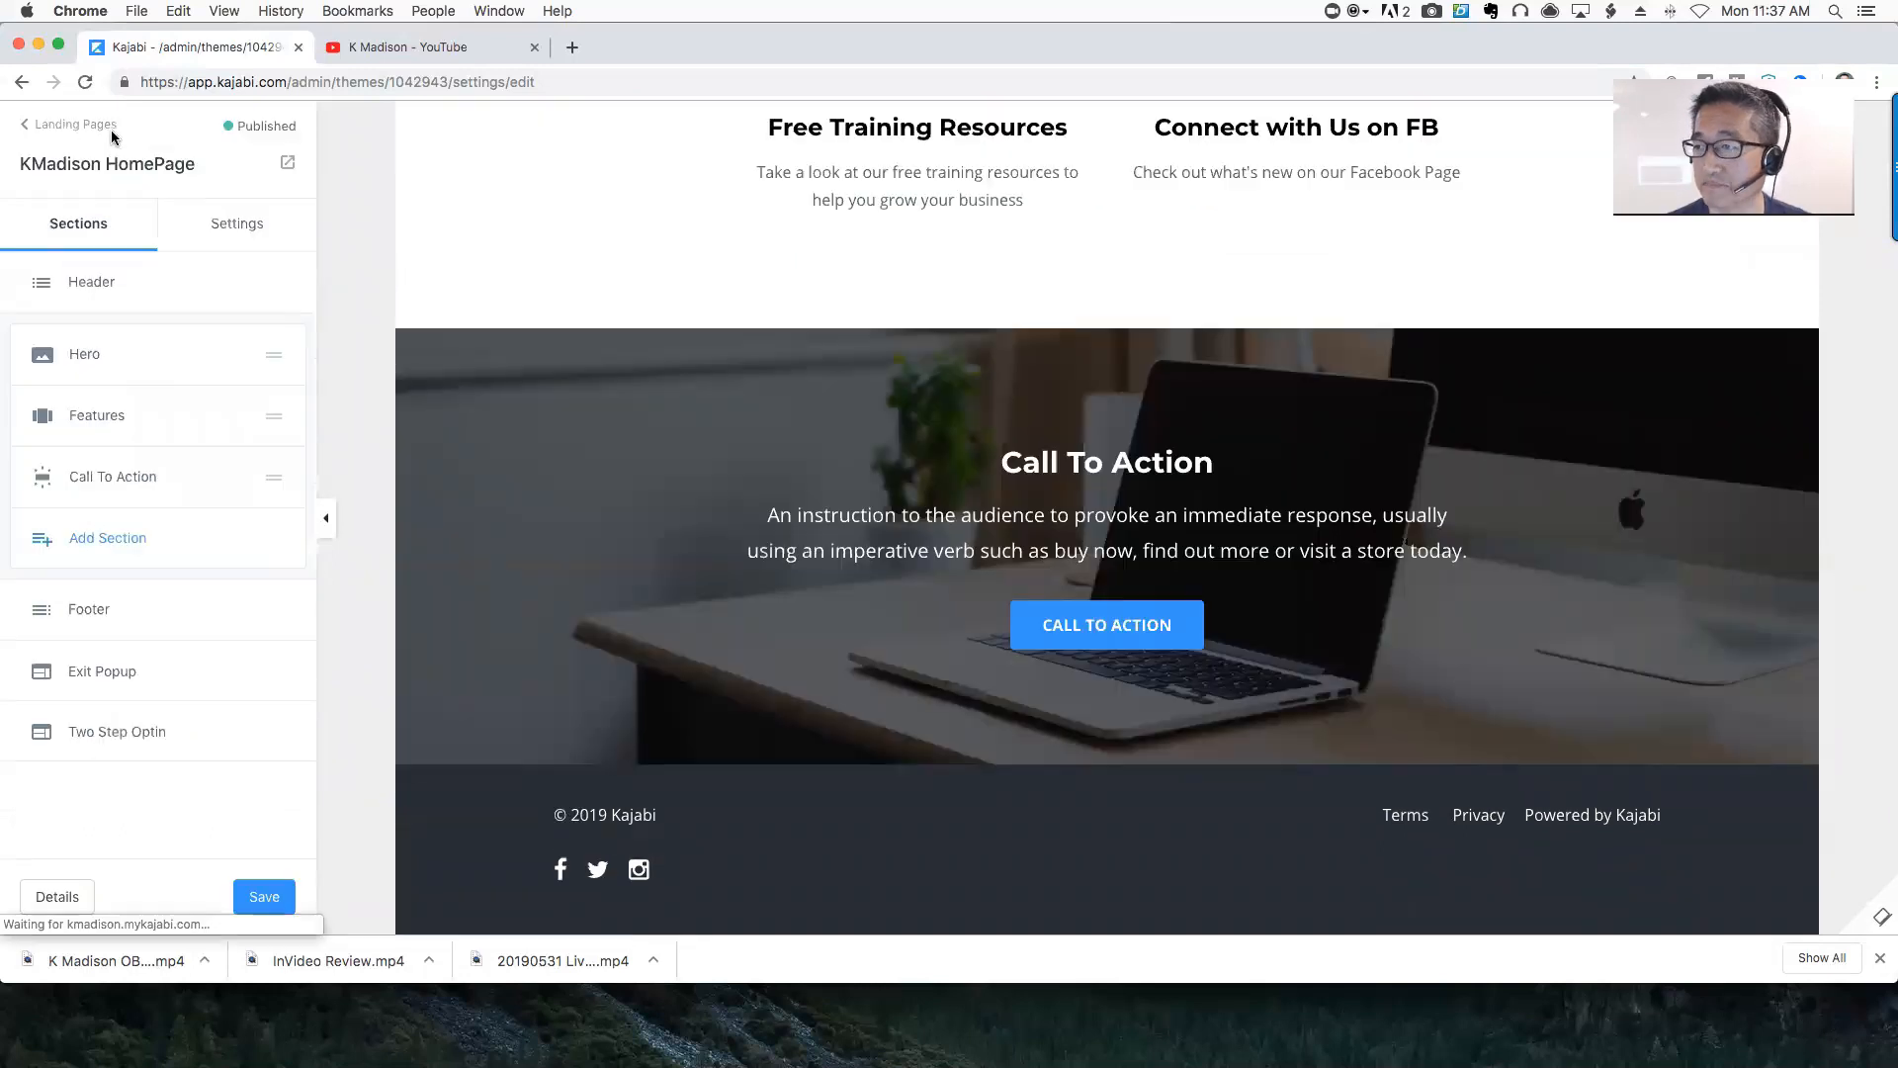
Set the heading of the Call To Action section to "Sign up for the Free 3 Part Video Series"
scroll(698, 386, "up", 4)
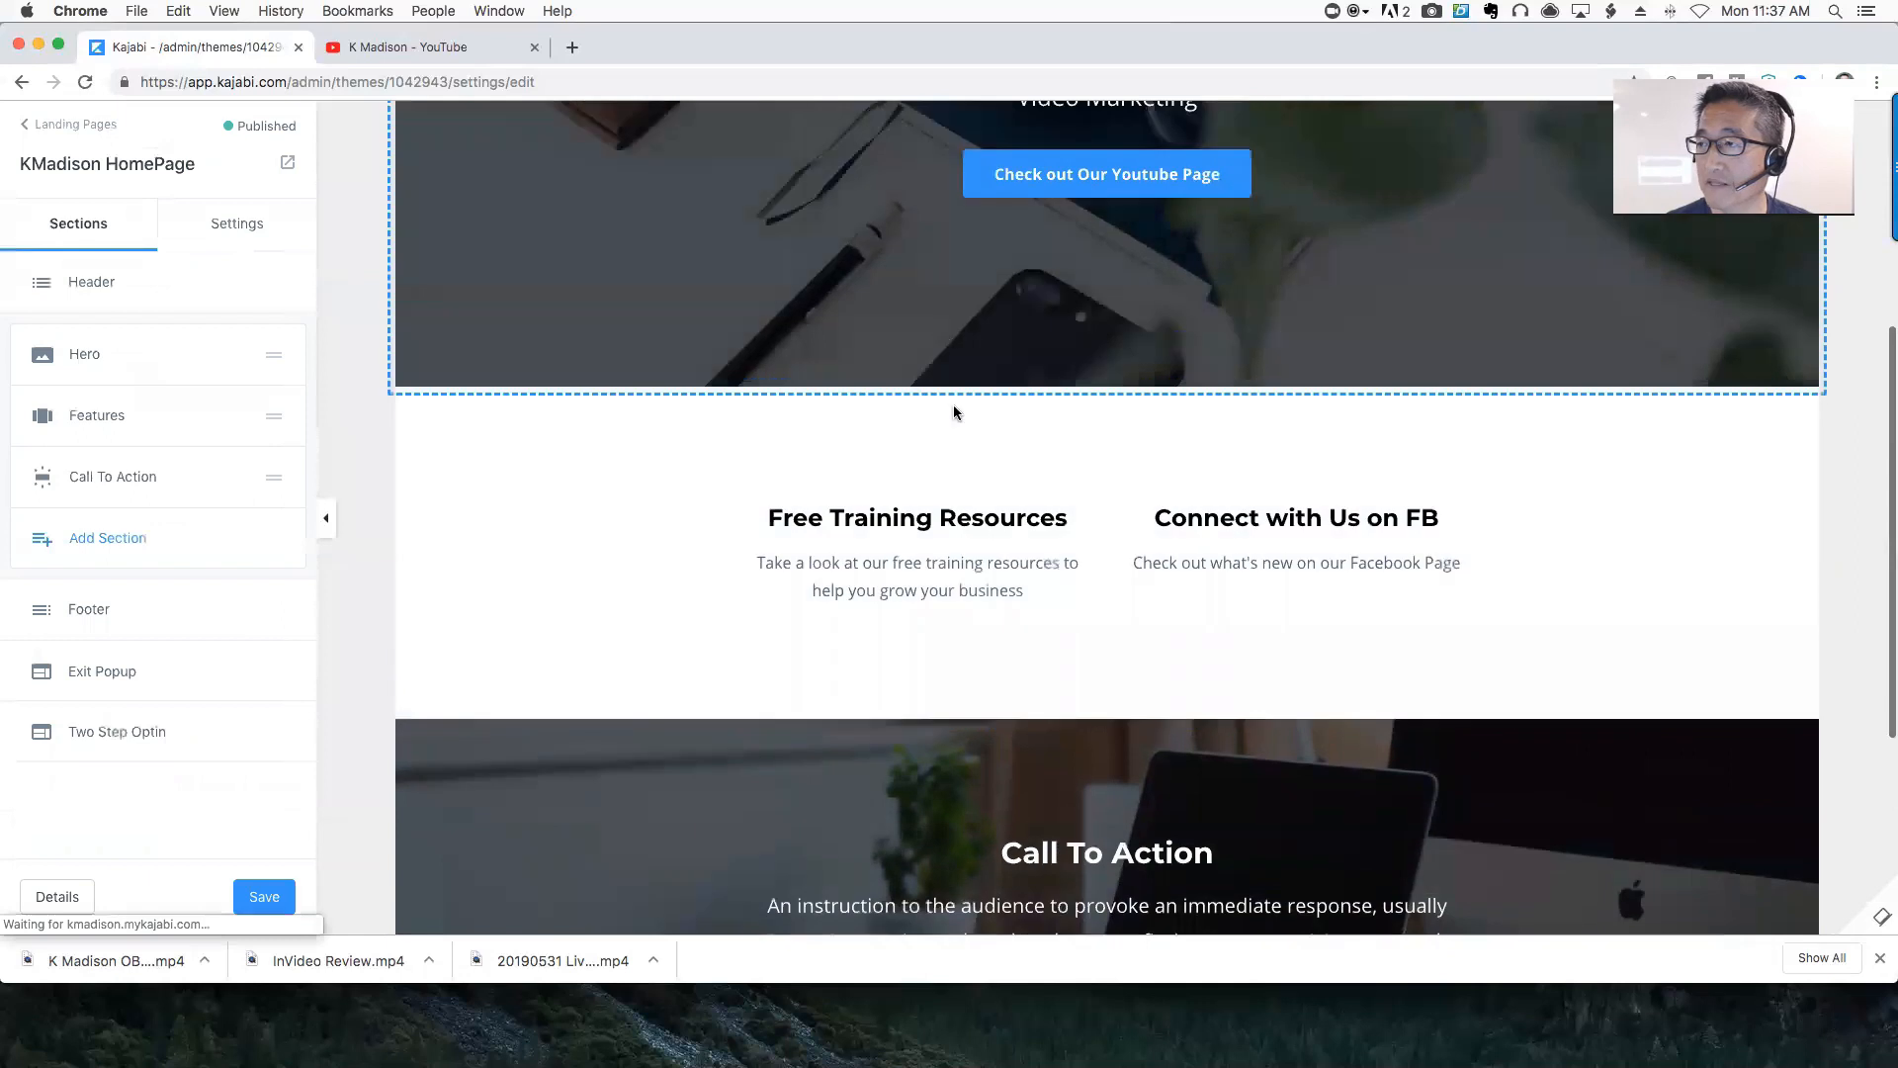
scroll(959, 445, "down", 2)
scroll(959, 446, "down", 3)
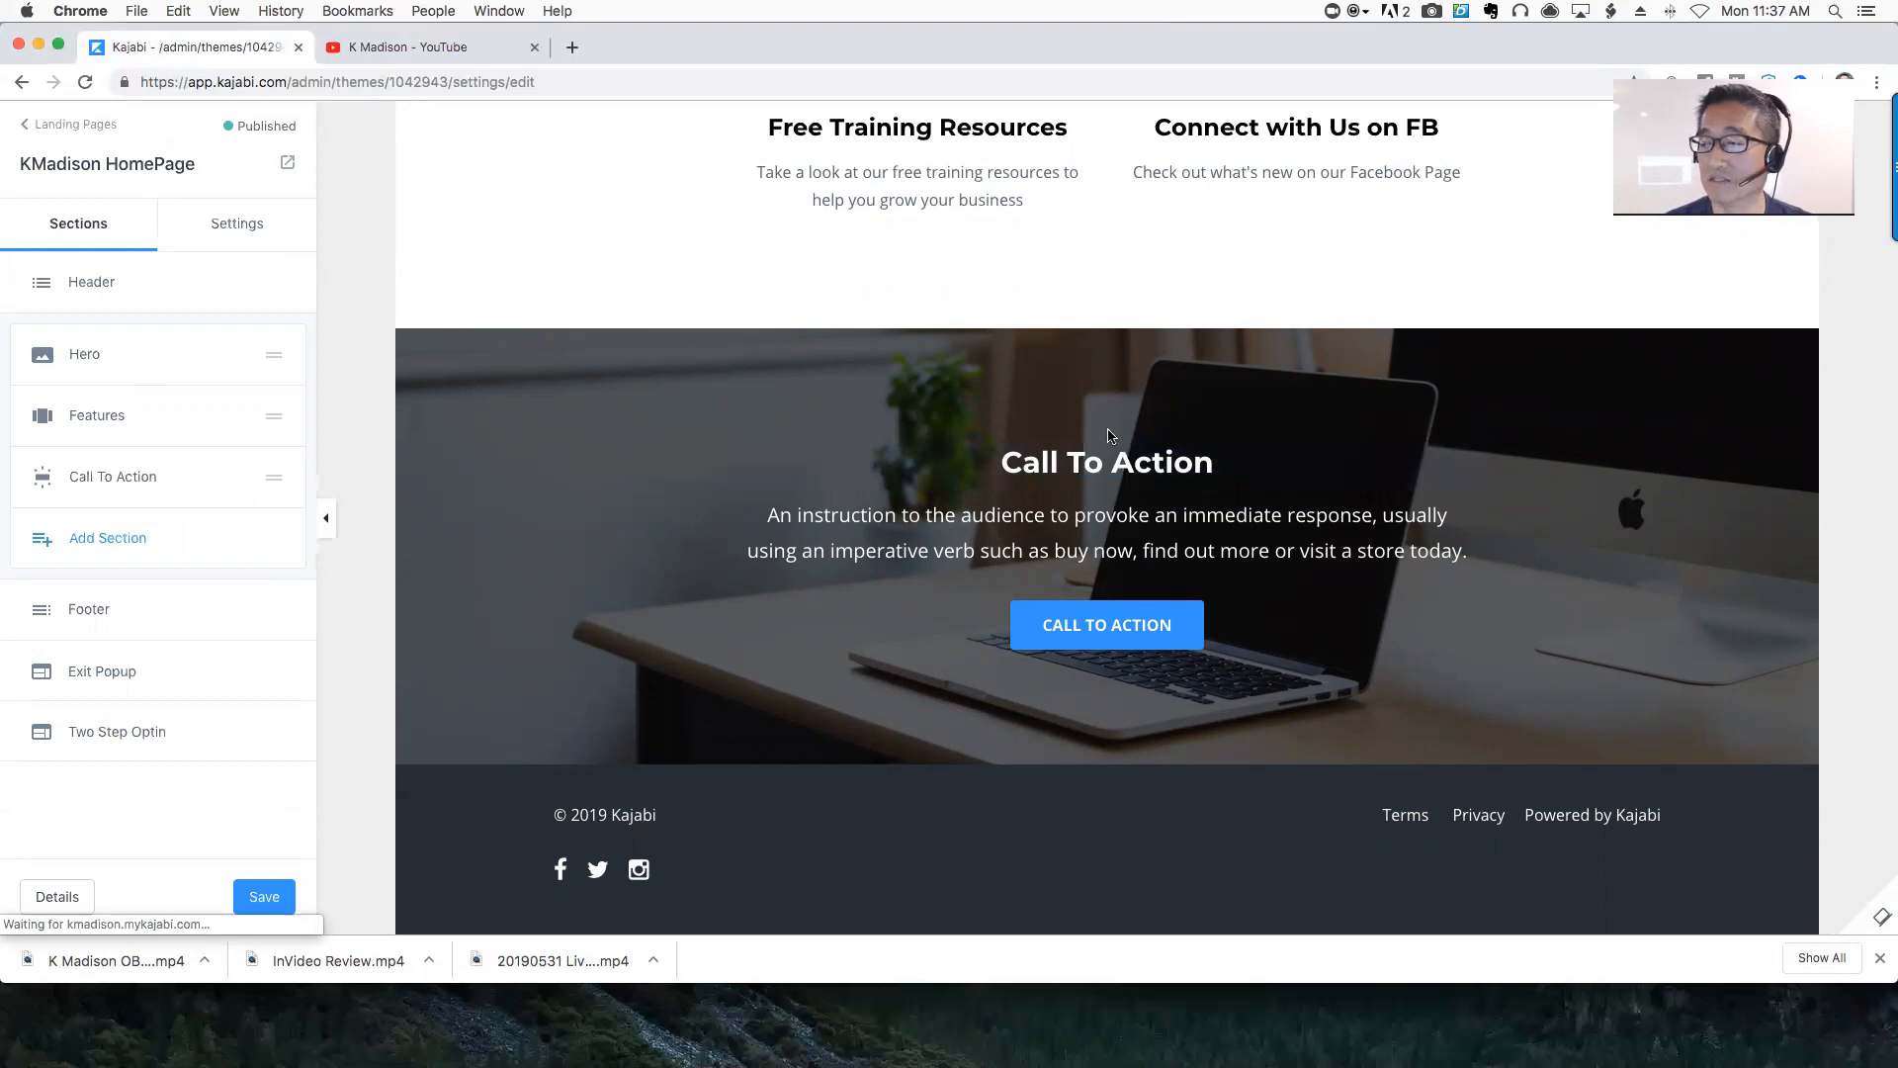
scroll(1107, 435, "up", 7)
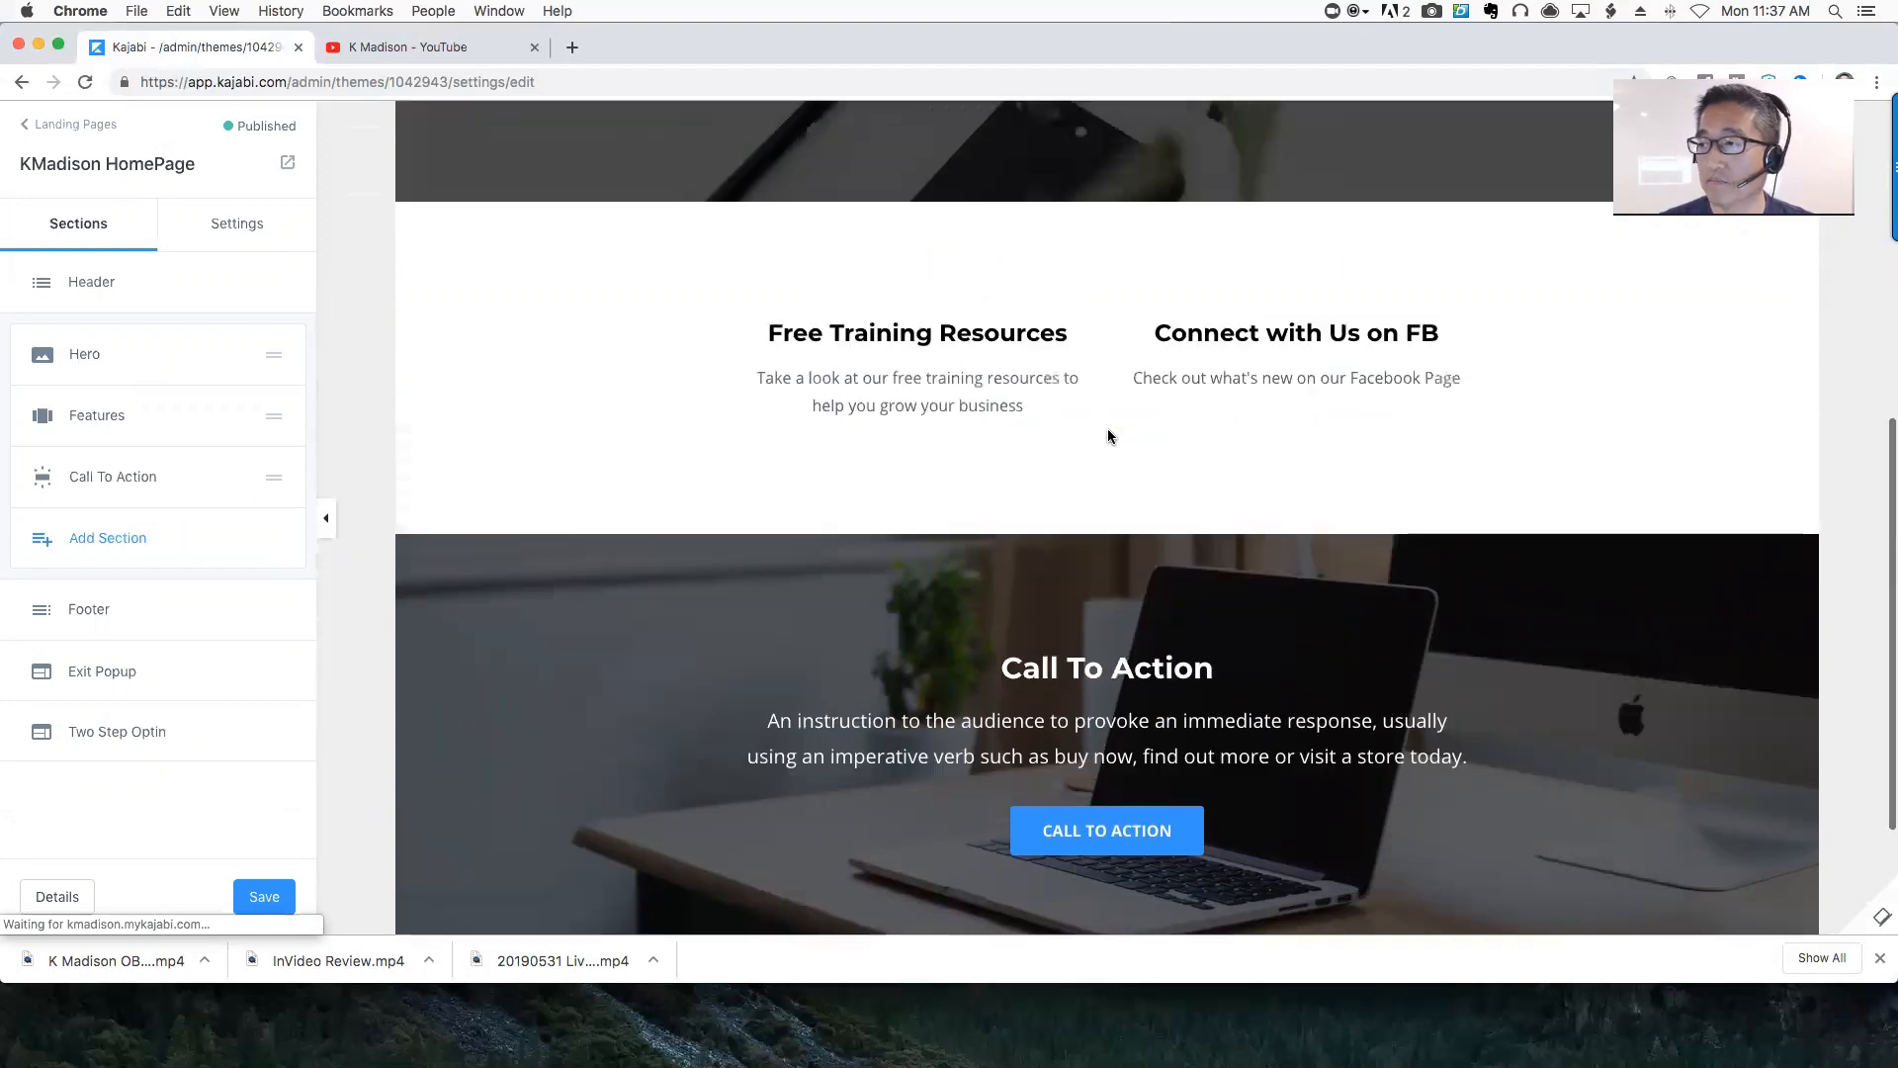
scroll(1108, 429, "down", 7)
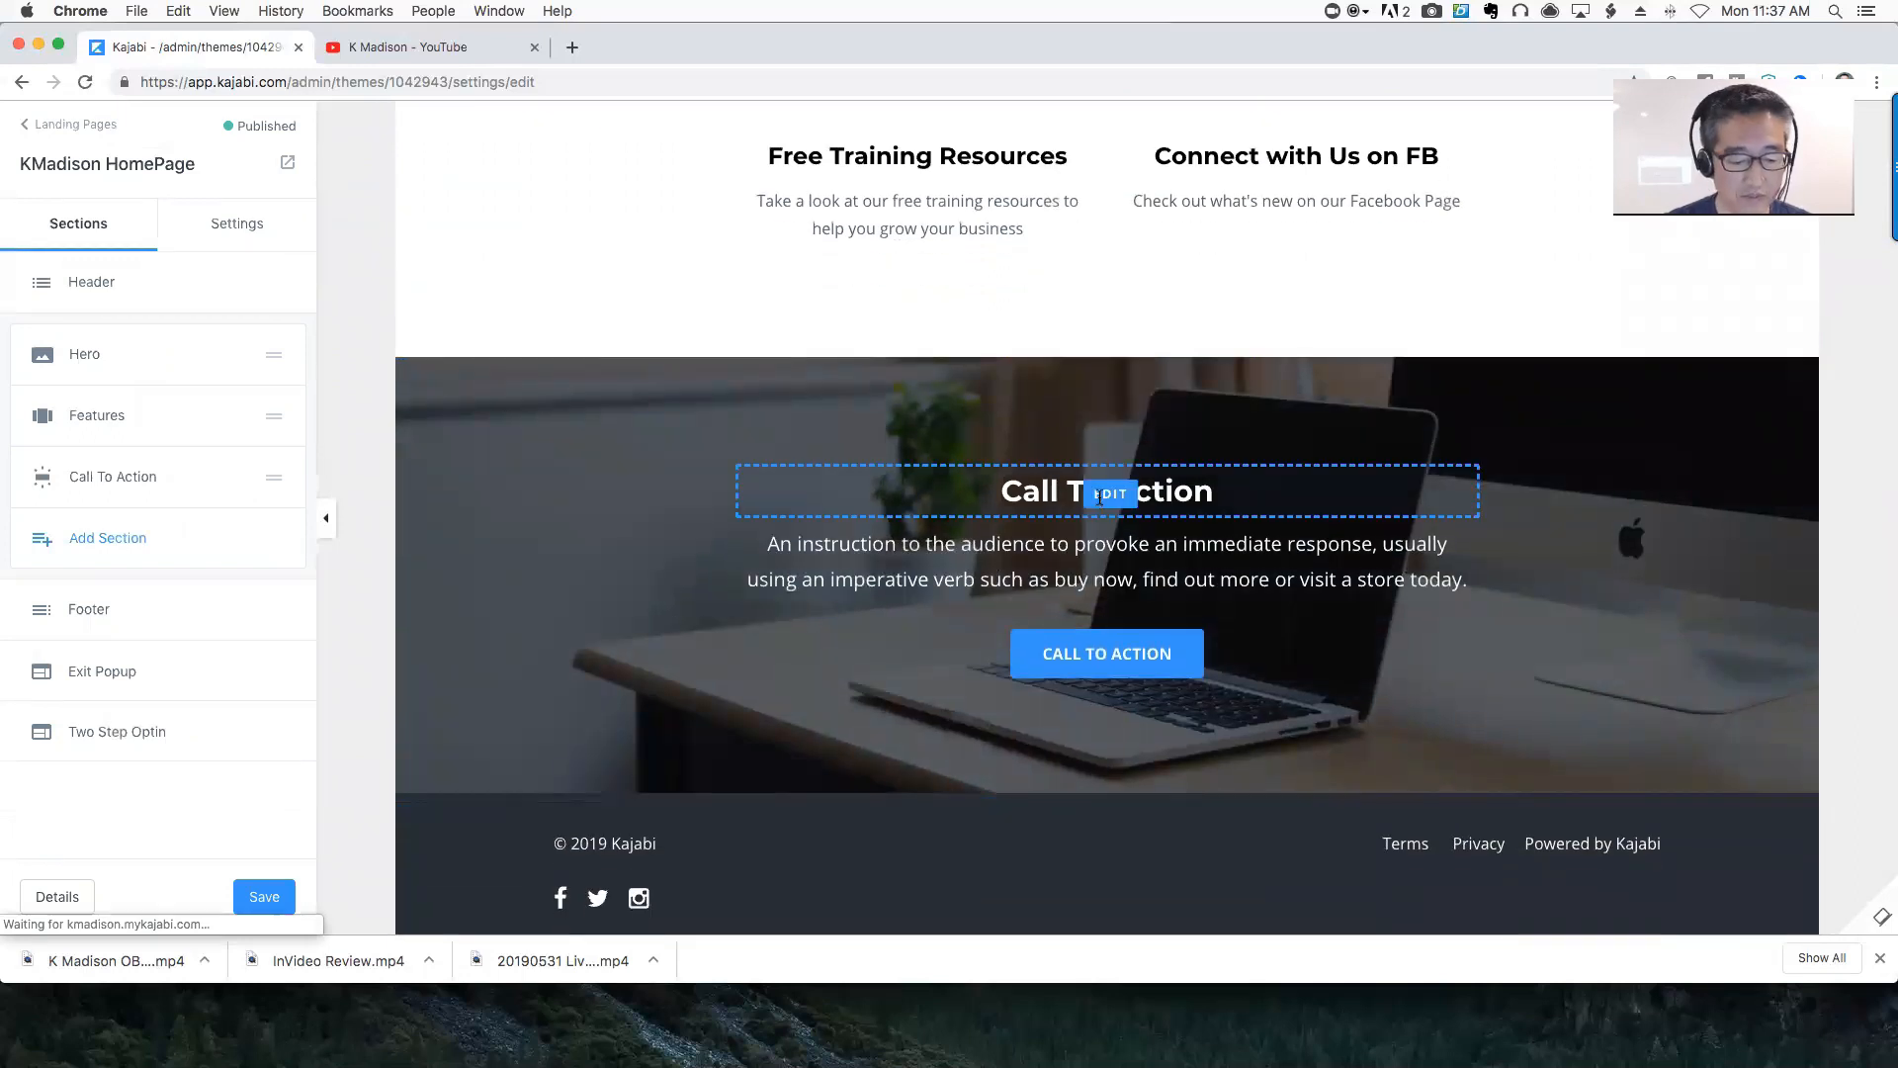
left_click(983, 511)
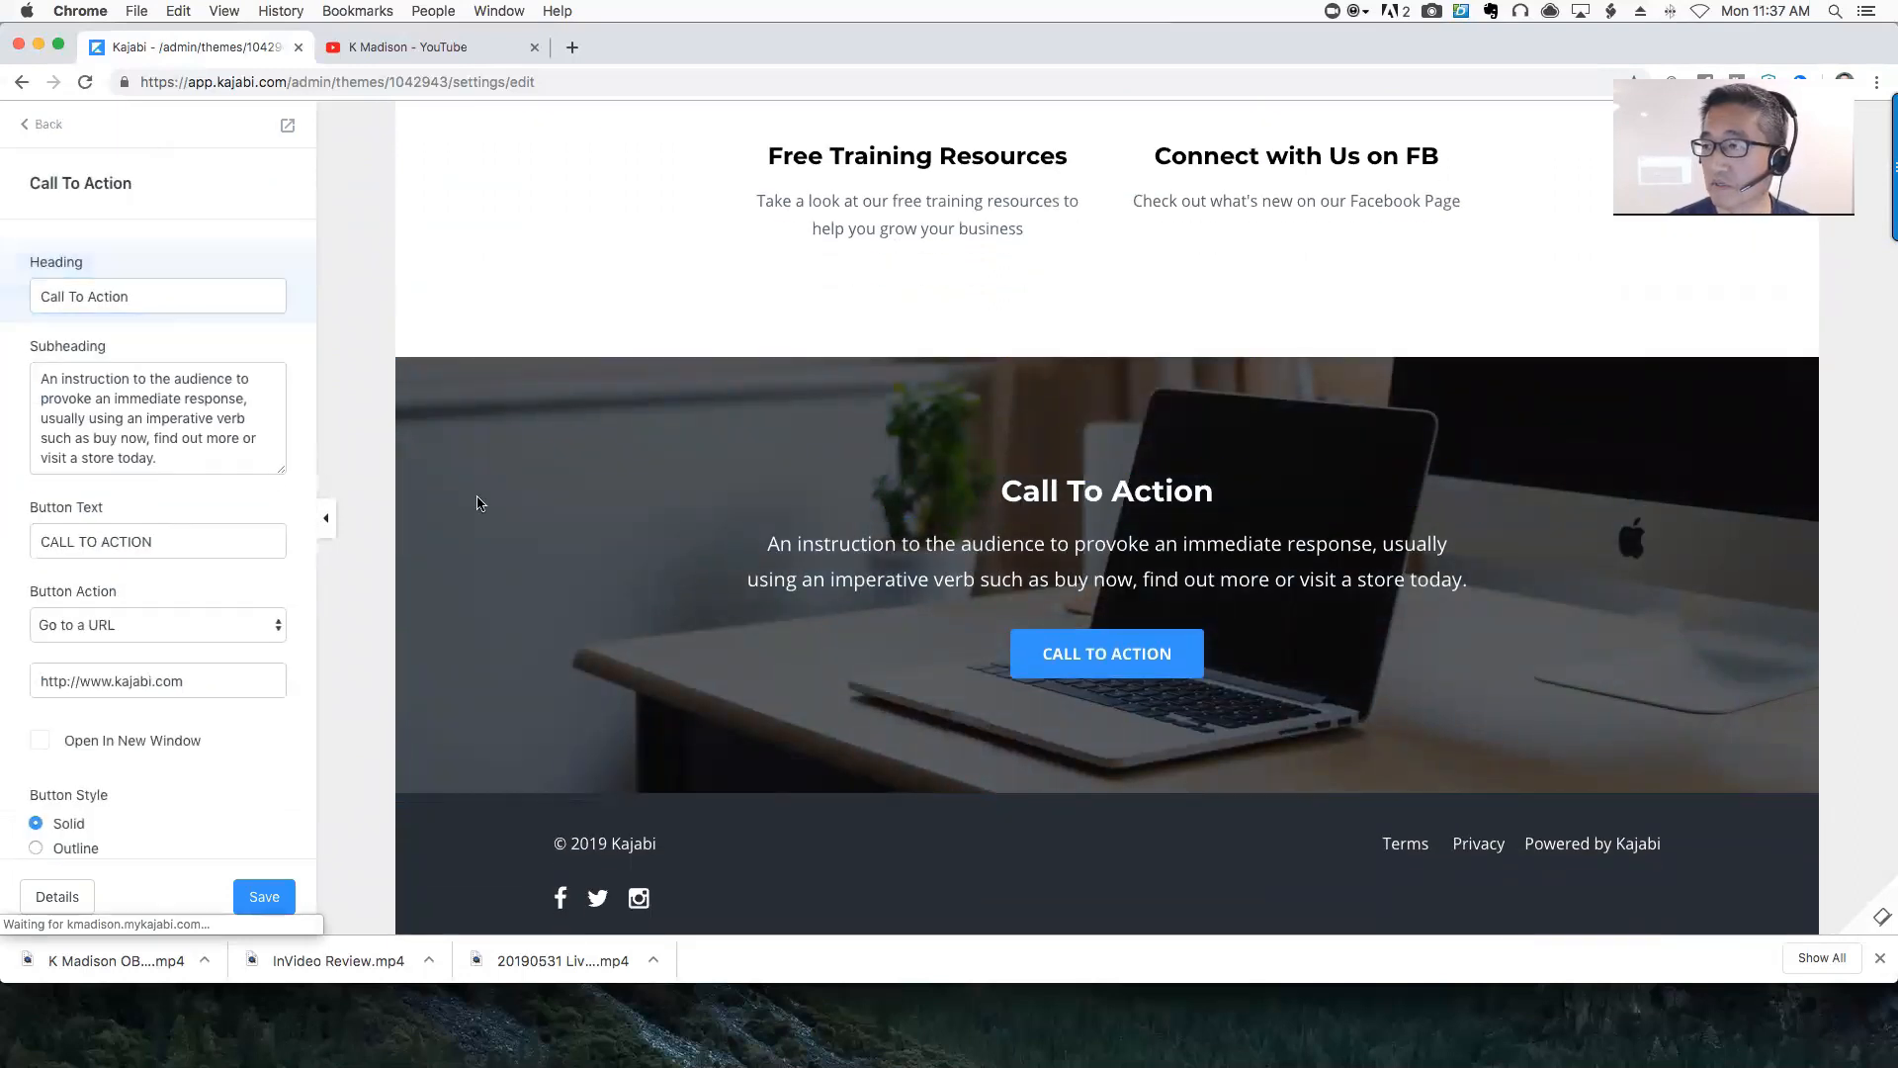
left_click_drag(149, 299, 8, 295)
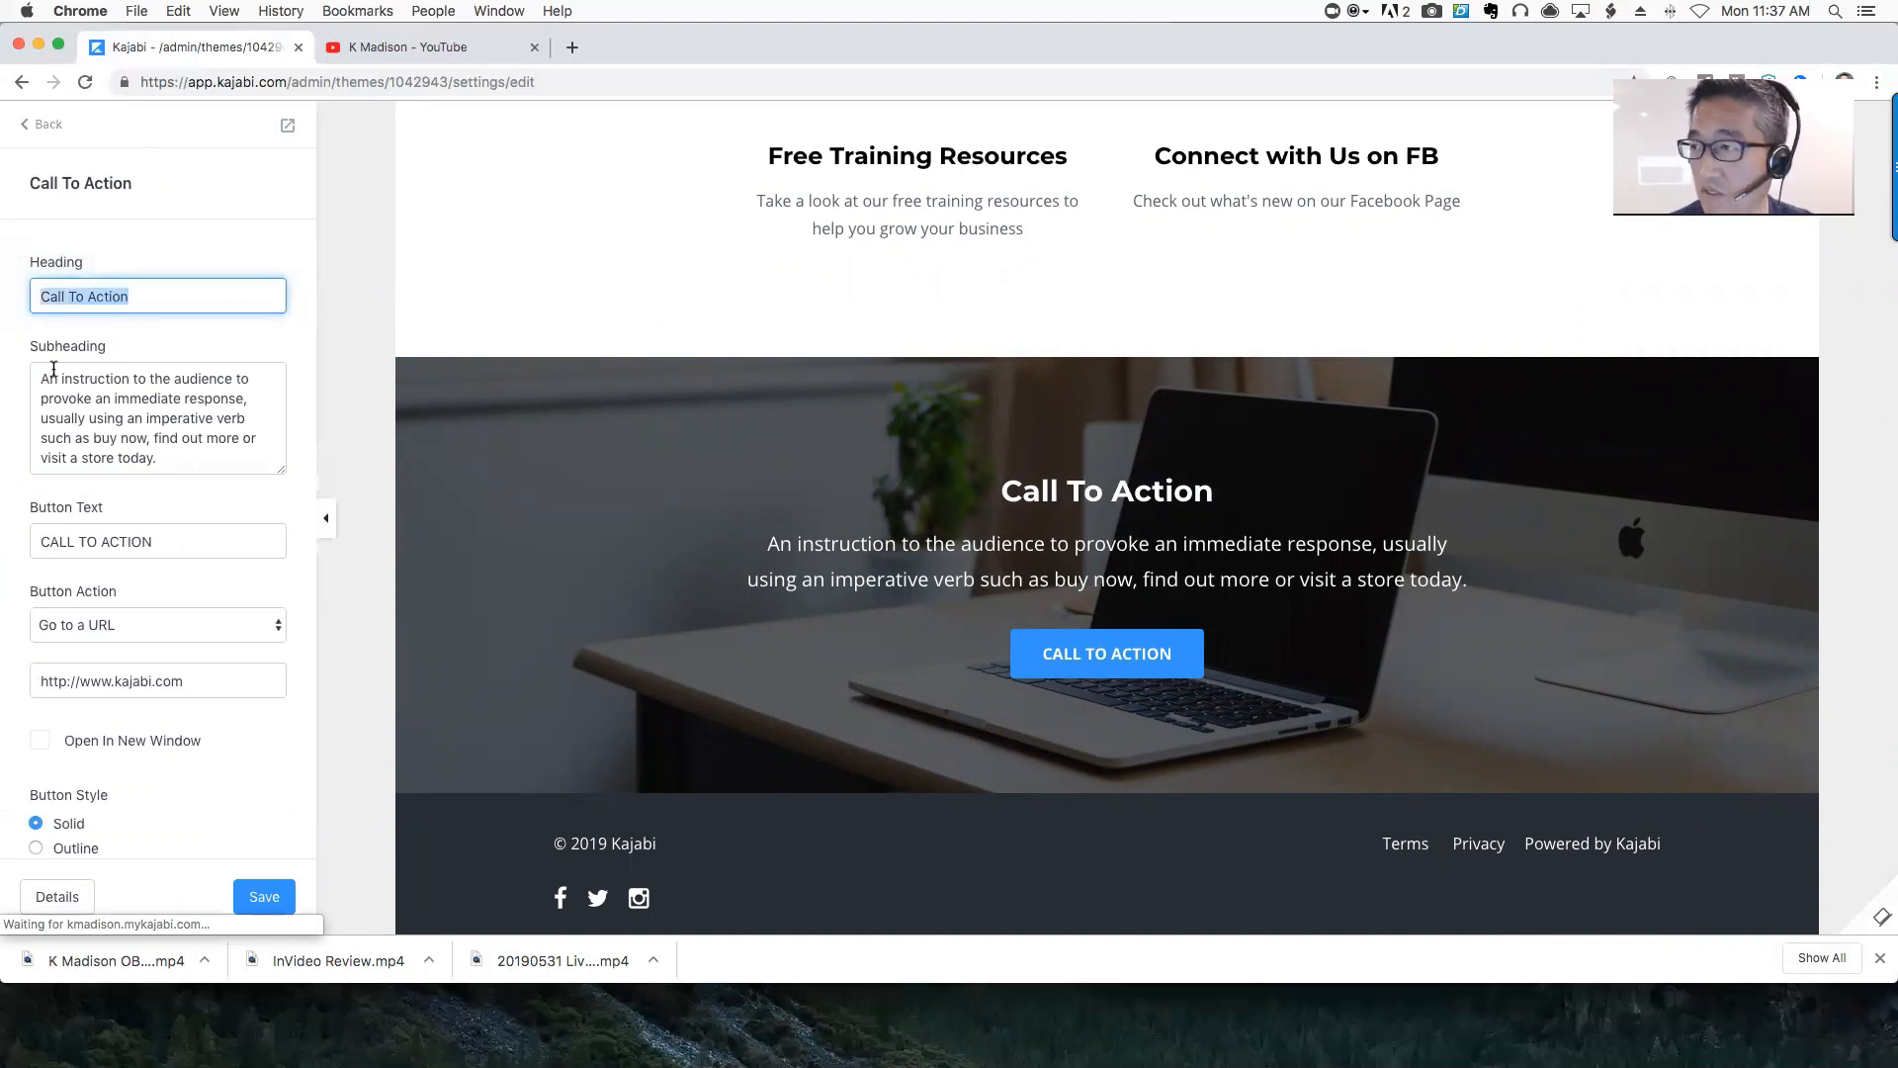
scroll(908, 406, "up", 5)
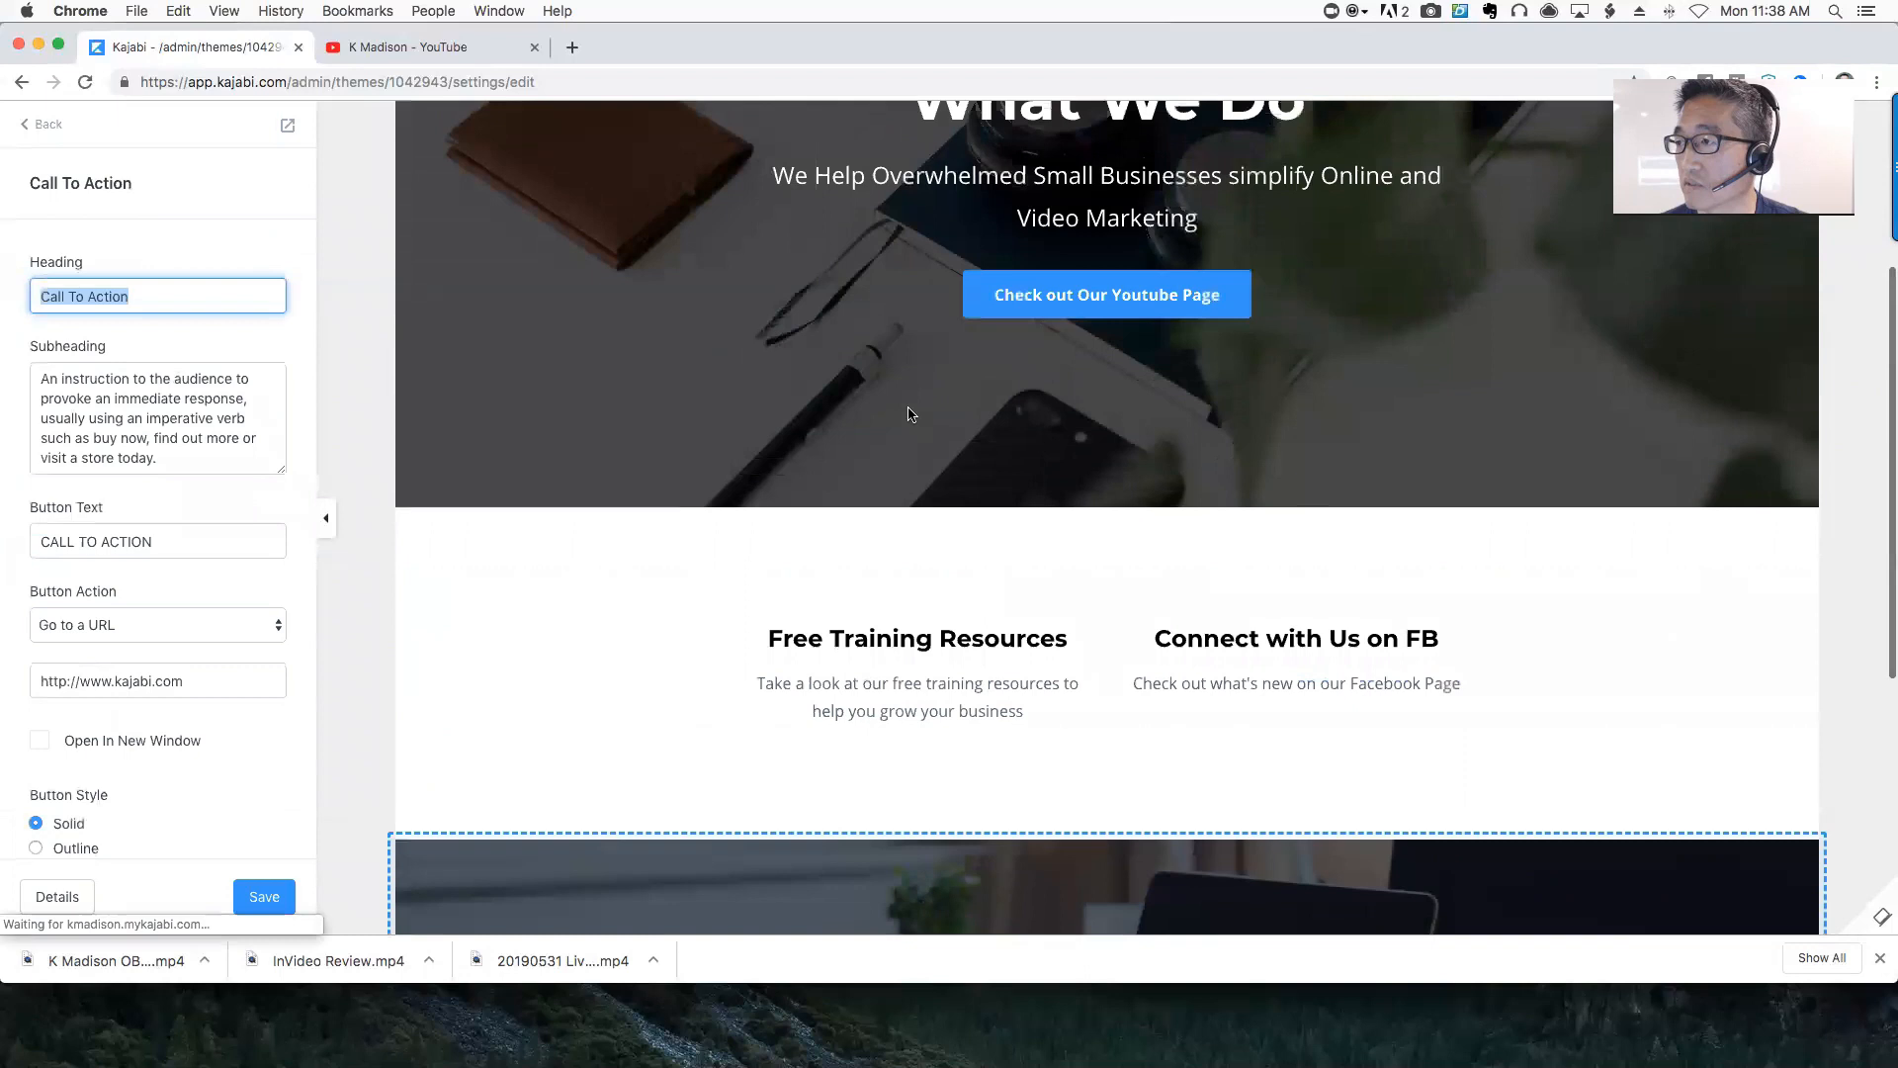
scroll(910, 414, "down", 2)
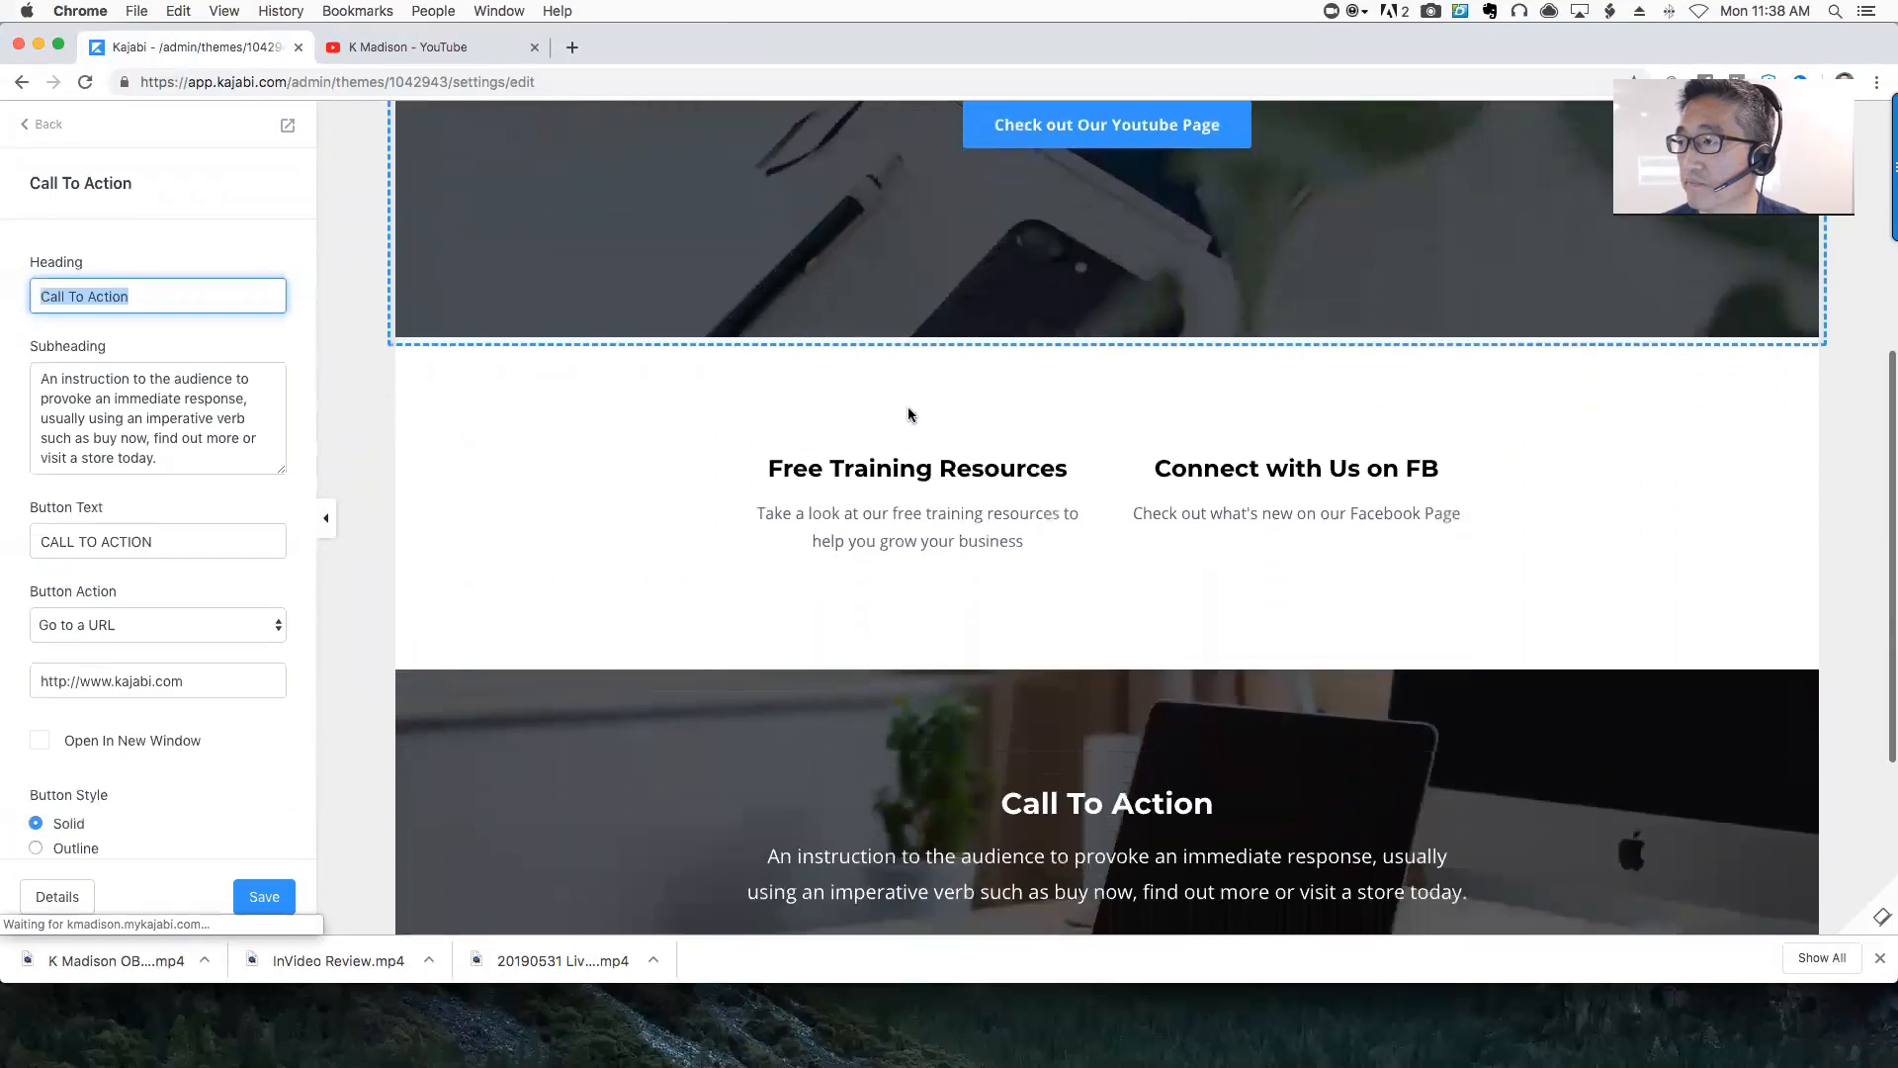
scroll(909, 414, "down", 3)
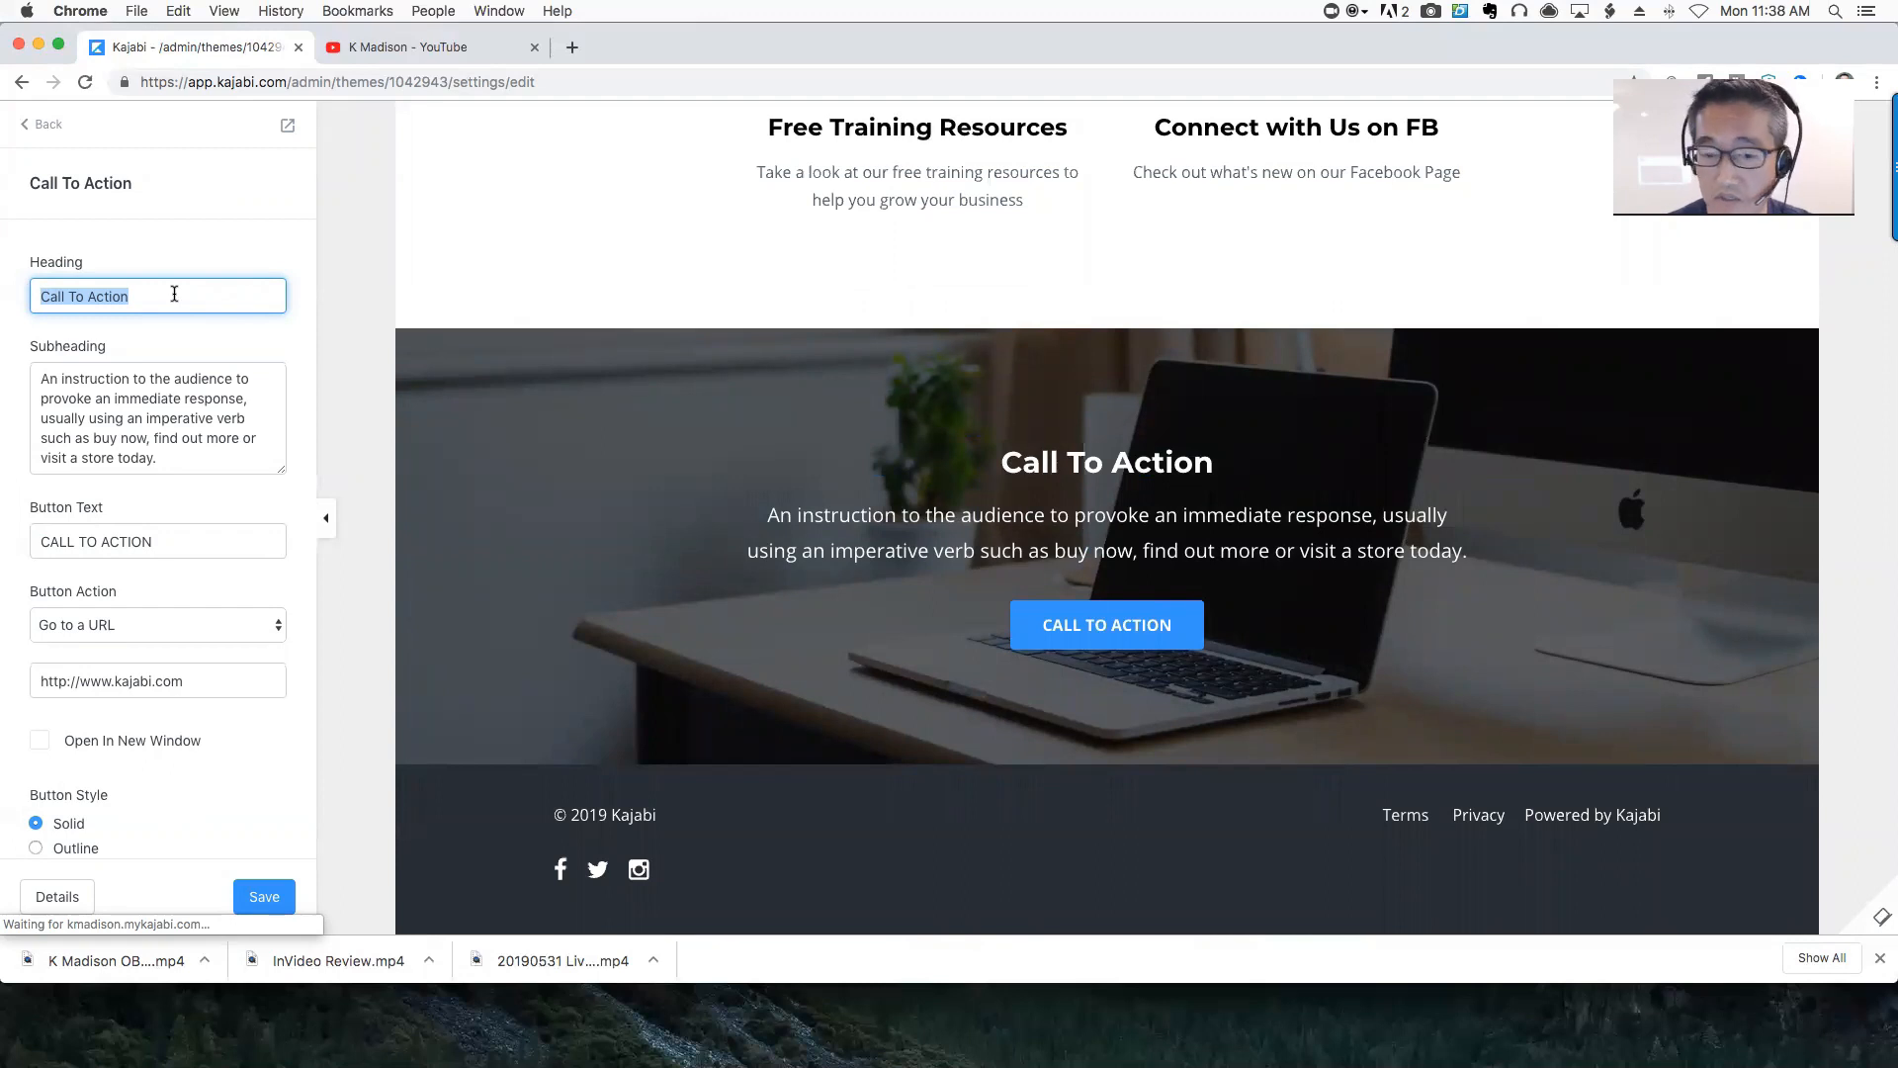
type("Sign up for ou")
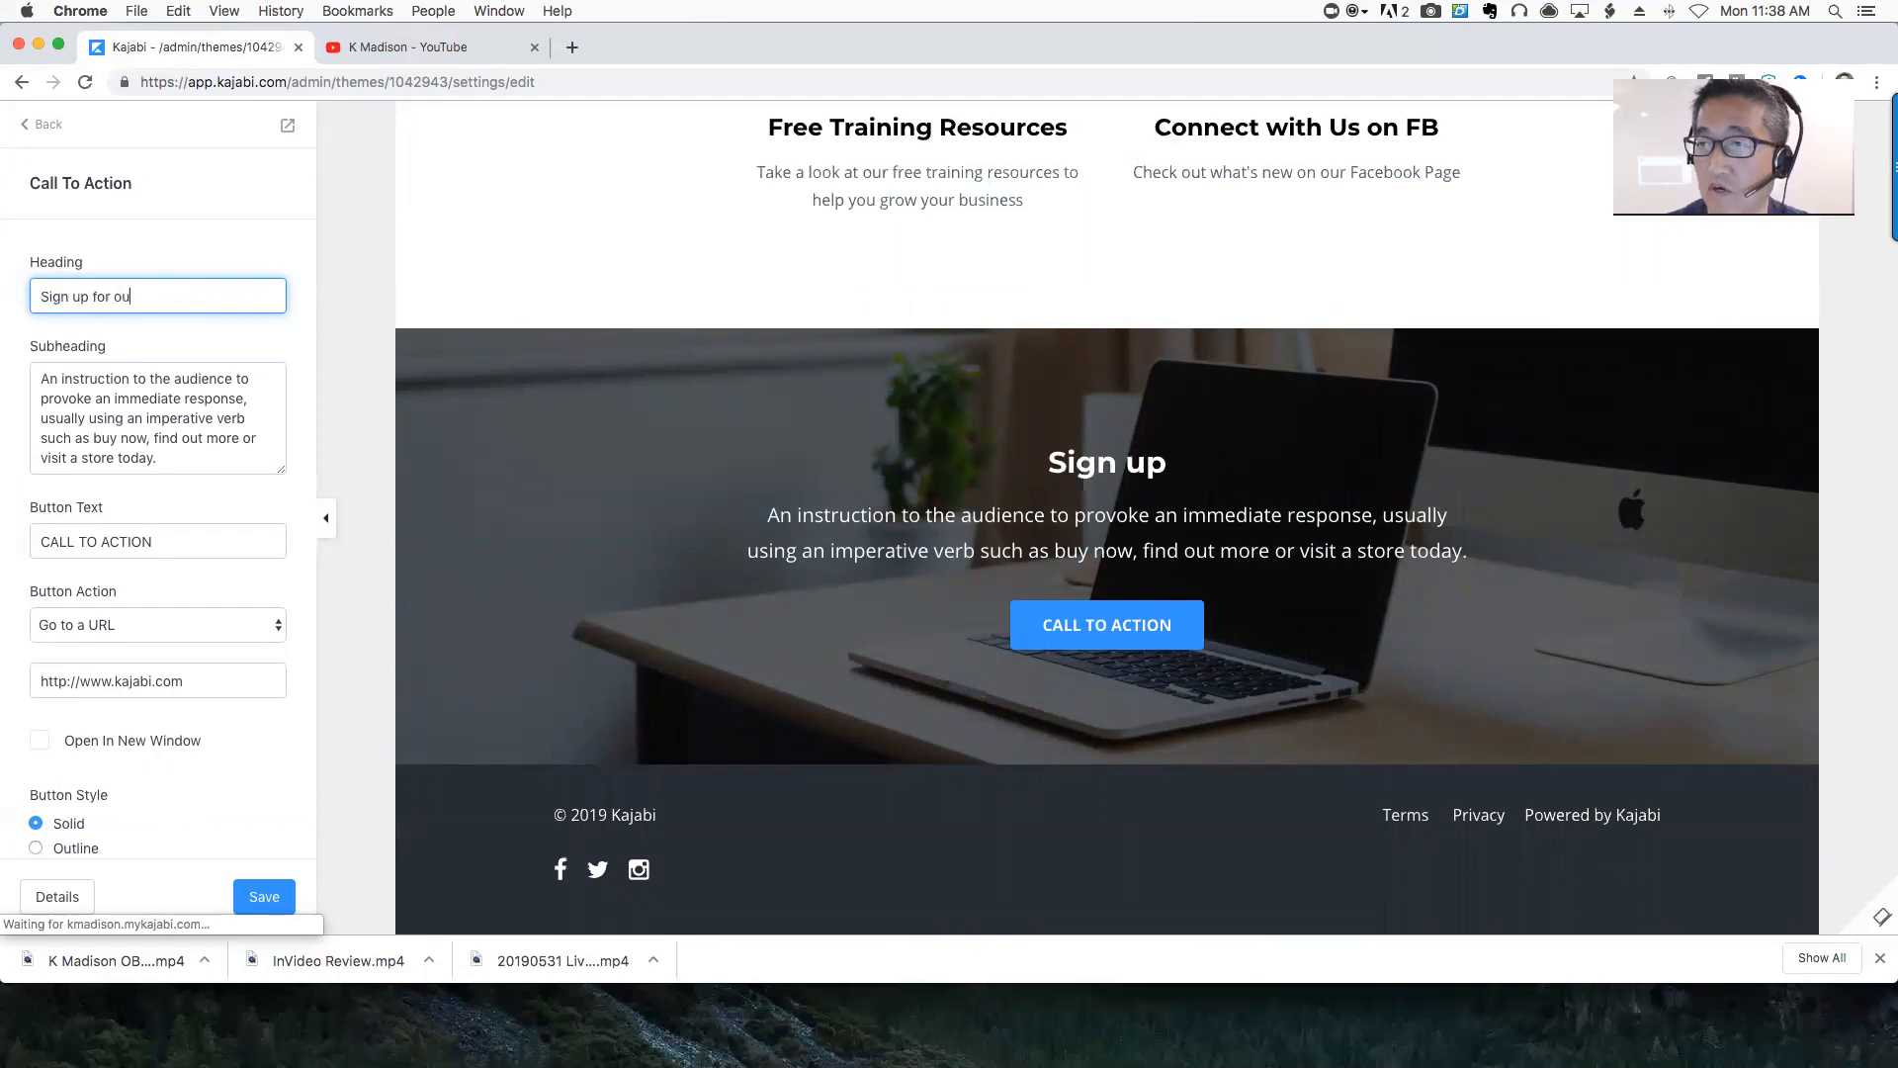
key("BackSpace")
key("BackSpace")
type("the ")
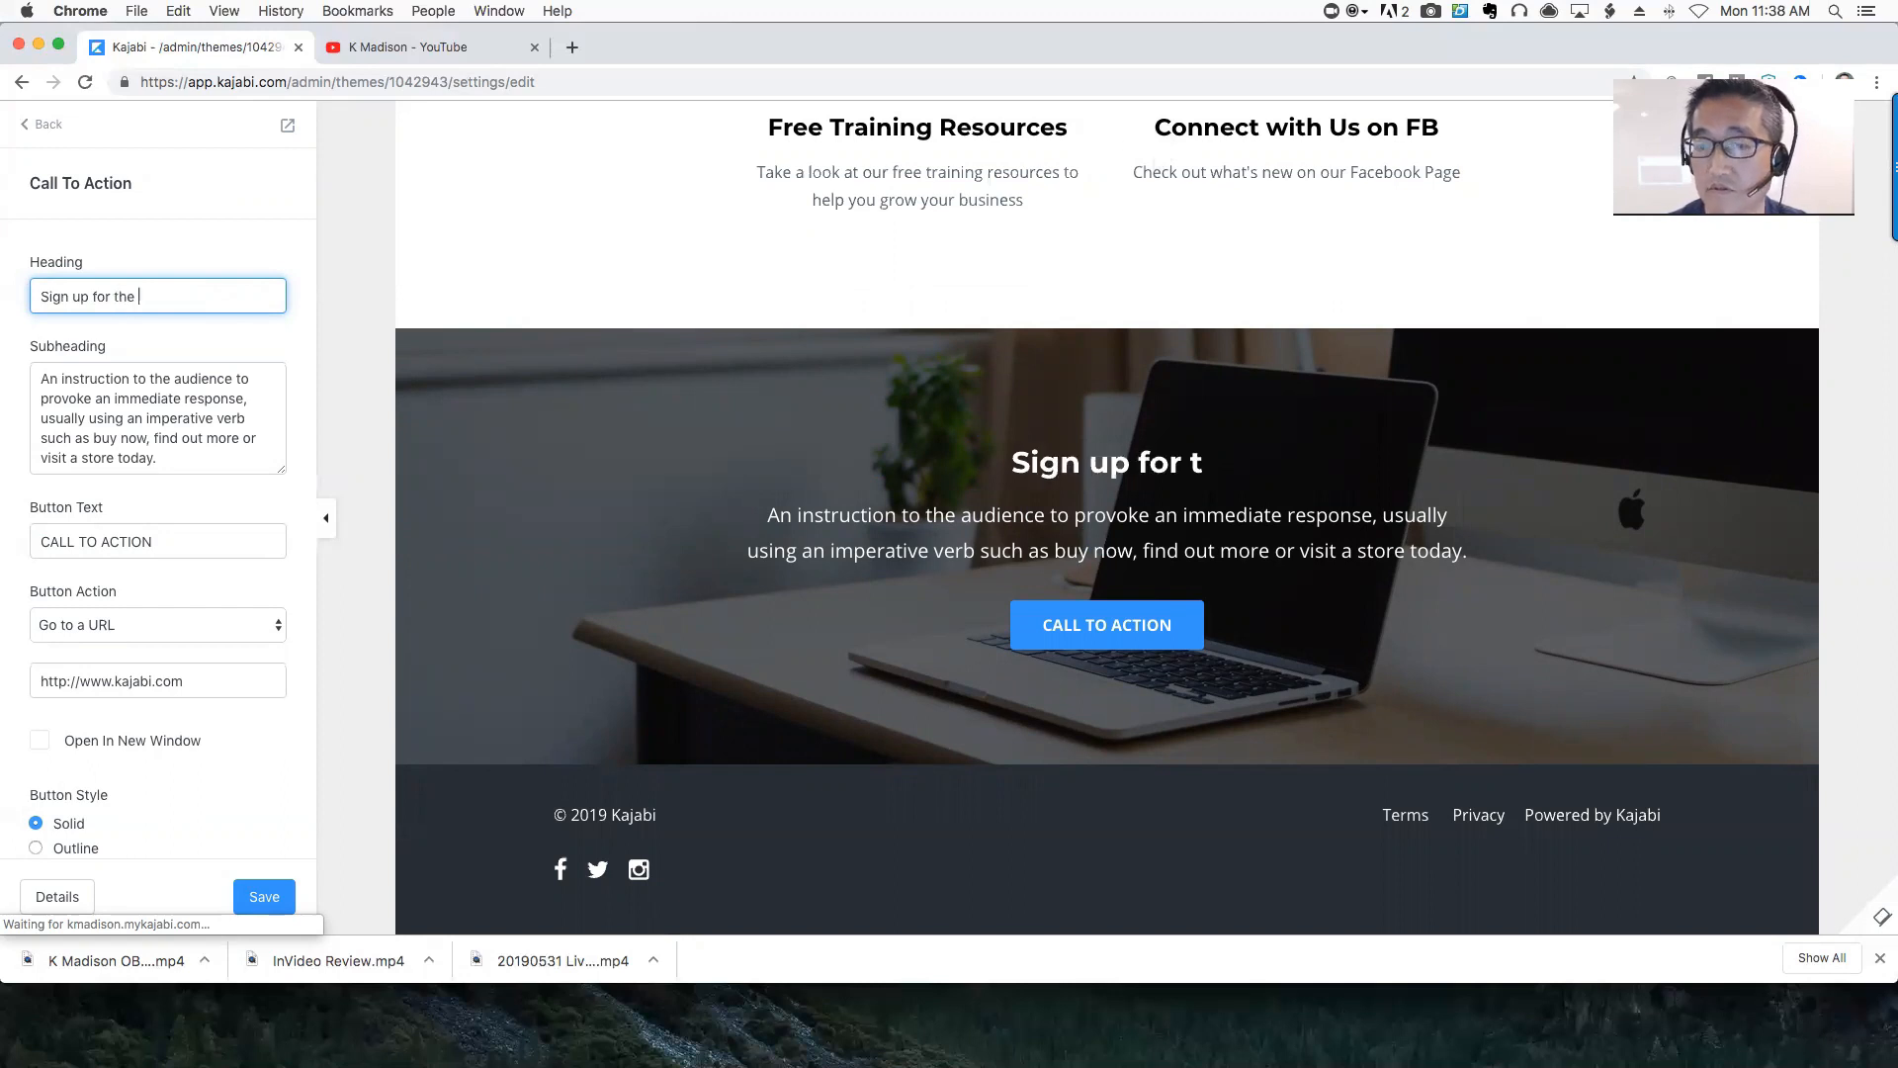
type("Free 3 Part Vi")
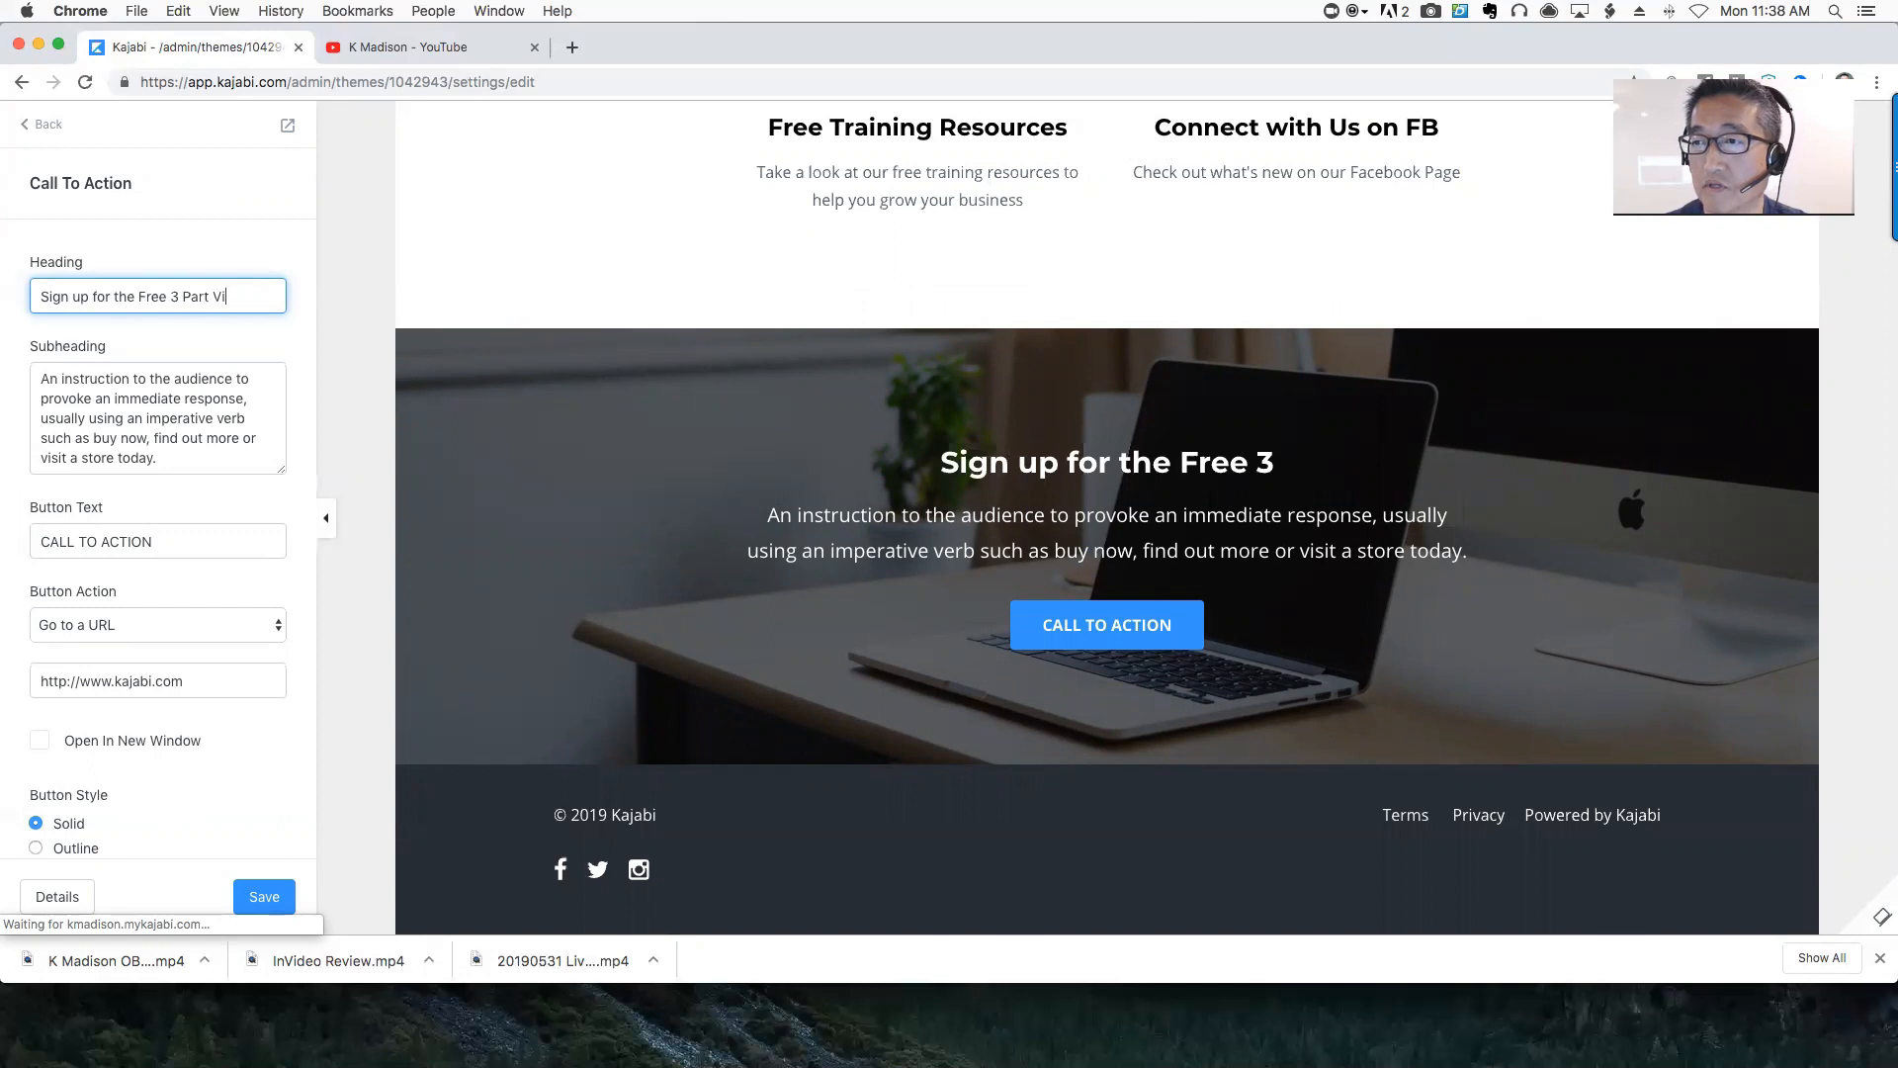
type("deo on ")
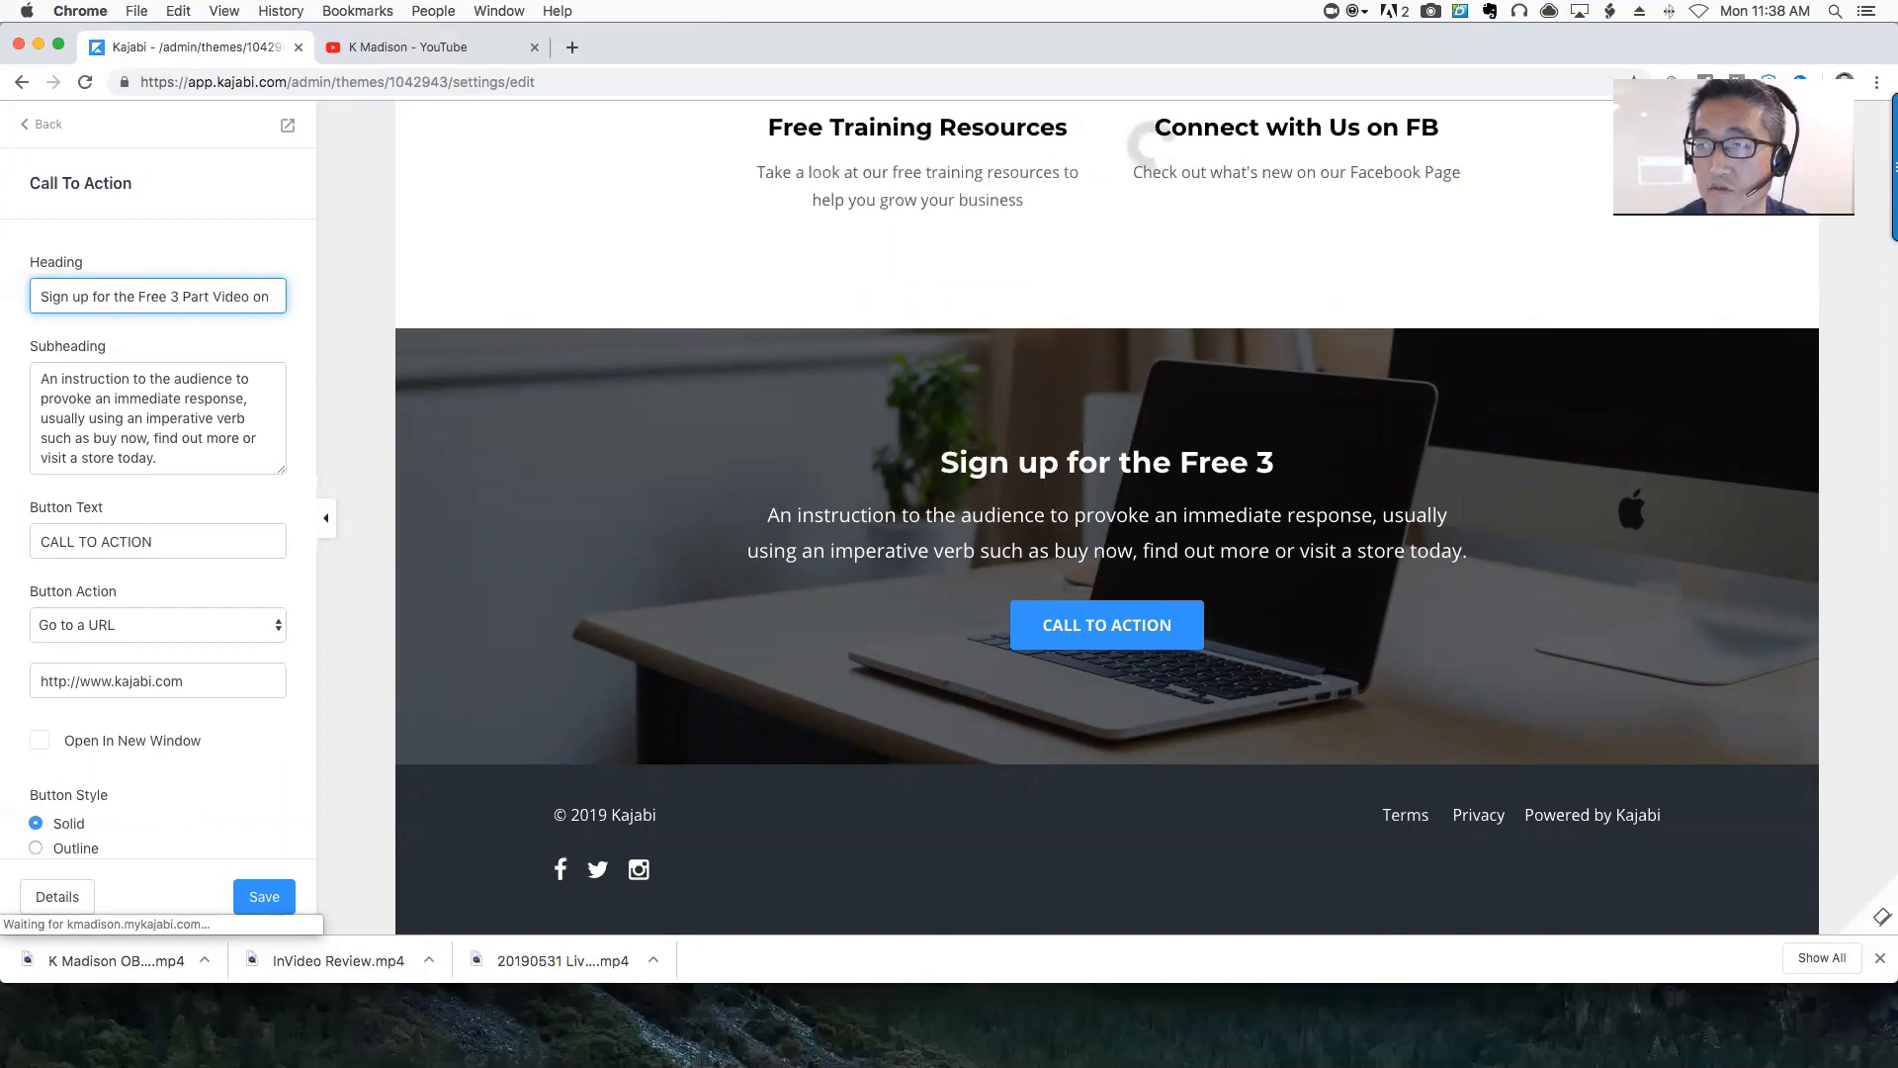
type("Growing Your")
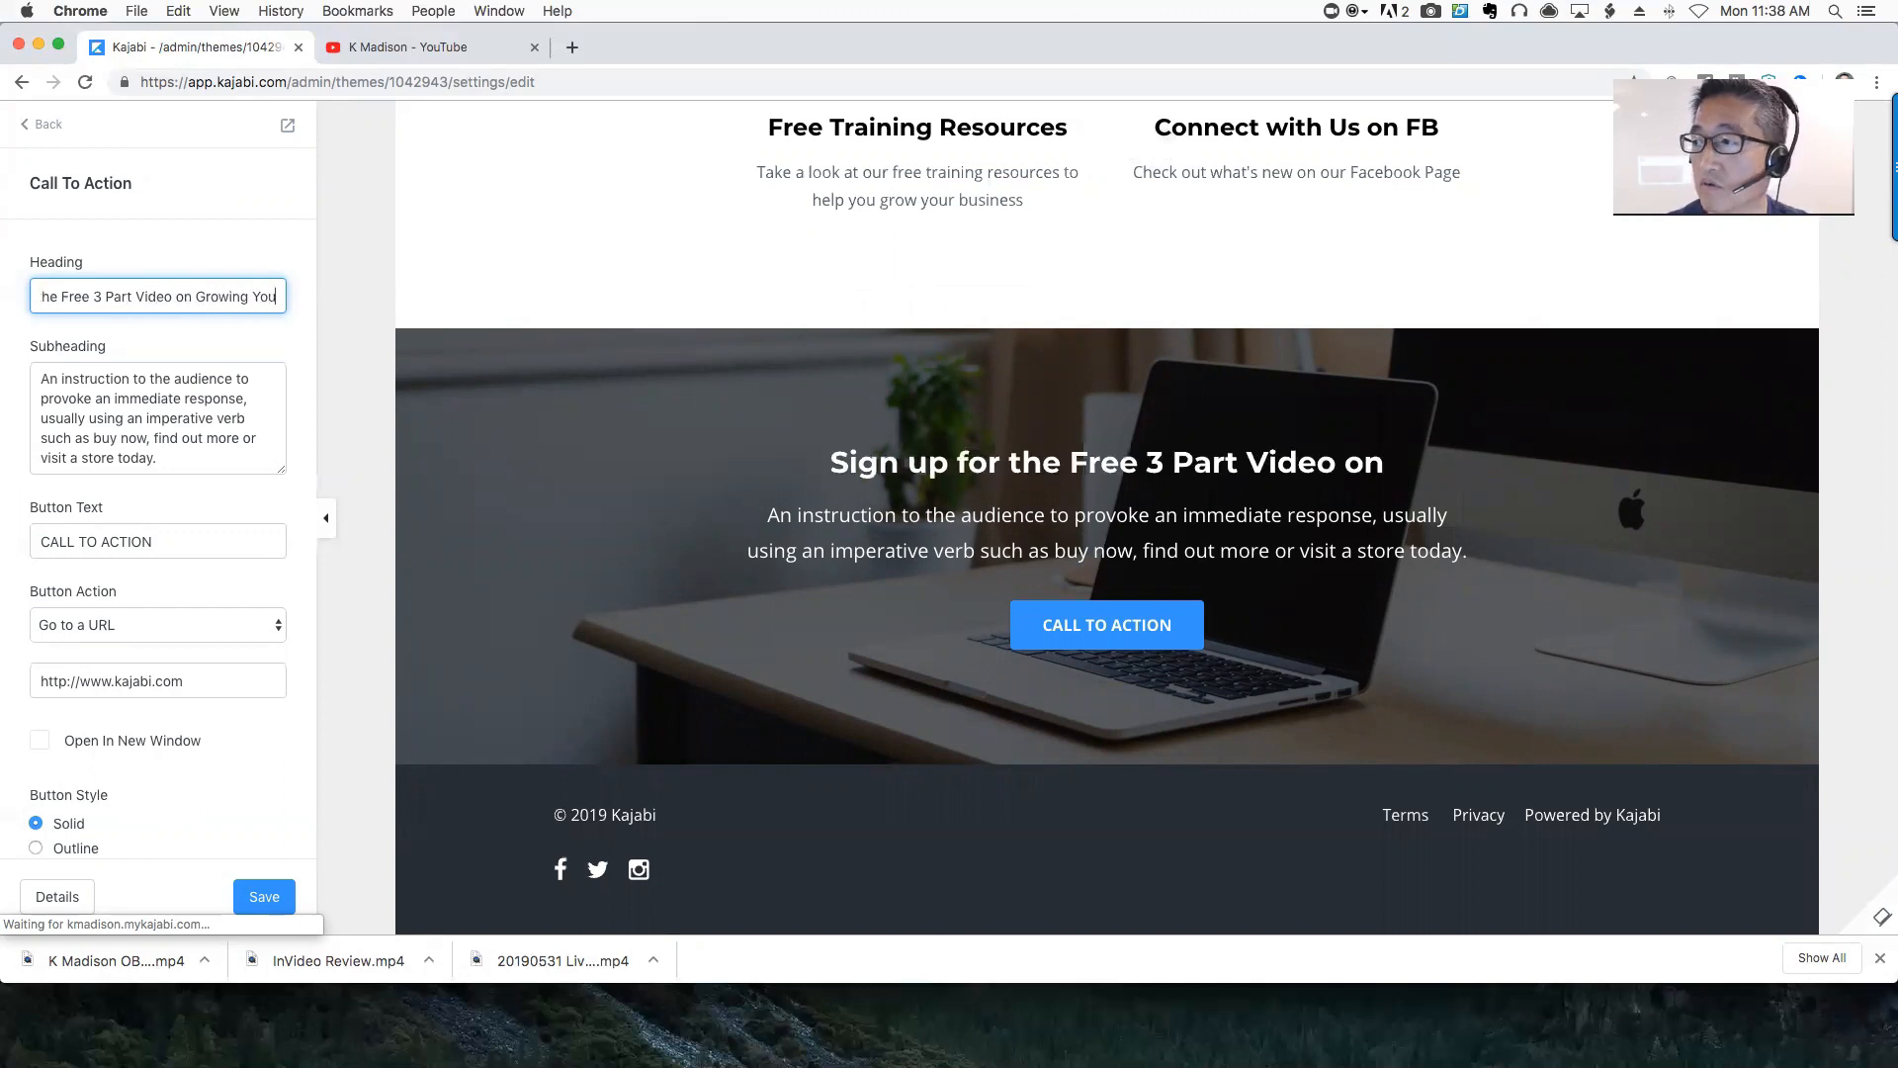
key("BackSpace")
key("BackSpace")
key("BackSpace")
key("BackSpace")
key("BackSpace")
key("BackSpace")
key("BackSpace")
key("BackSpace")
key("BackSpace")
key("BackSpace")
key("BackSpace")
key("BackSpace")
key("BackSpace")
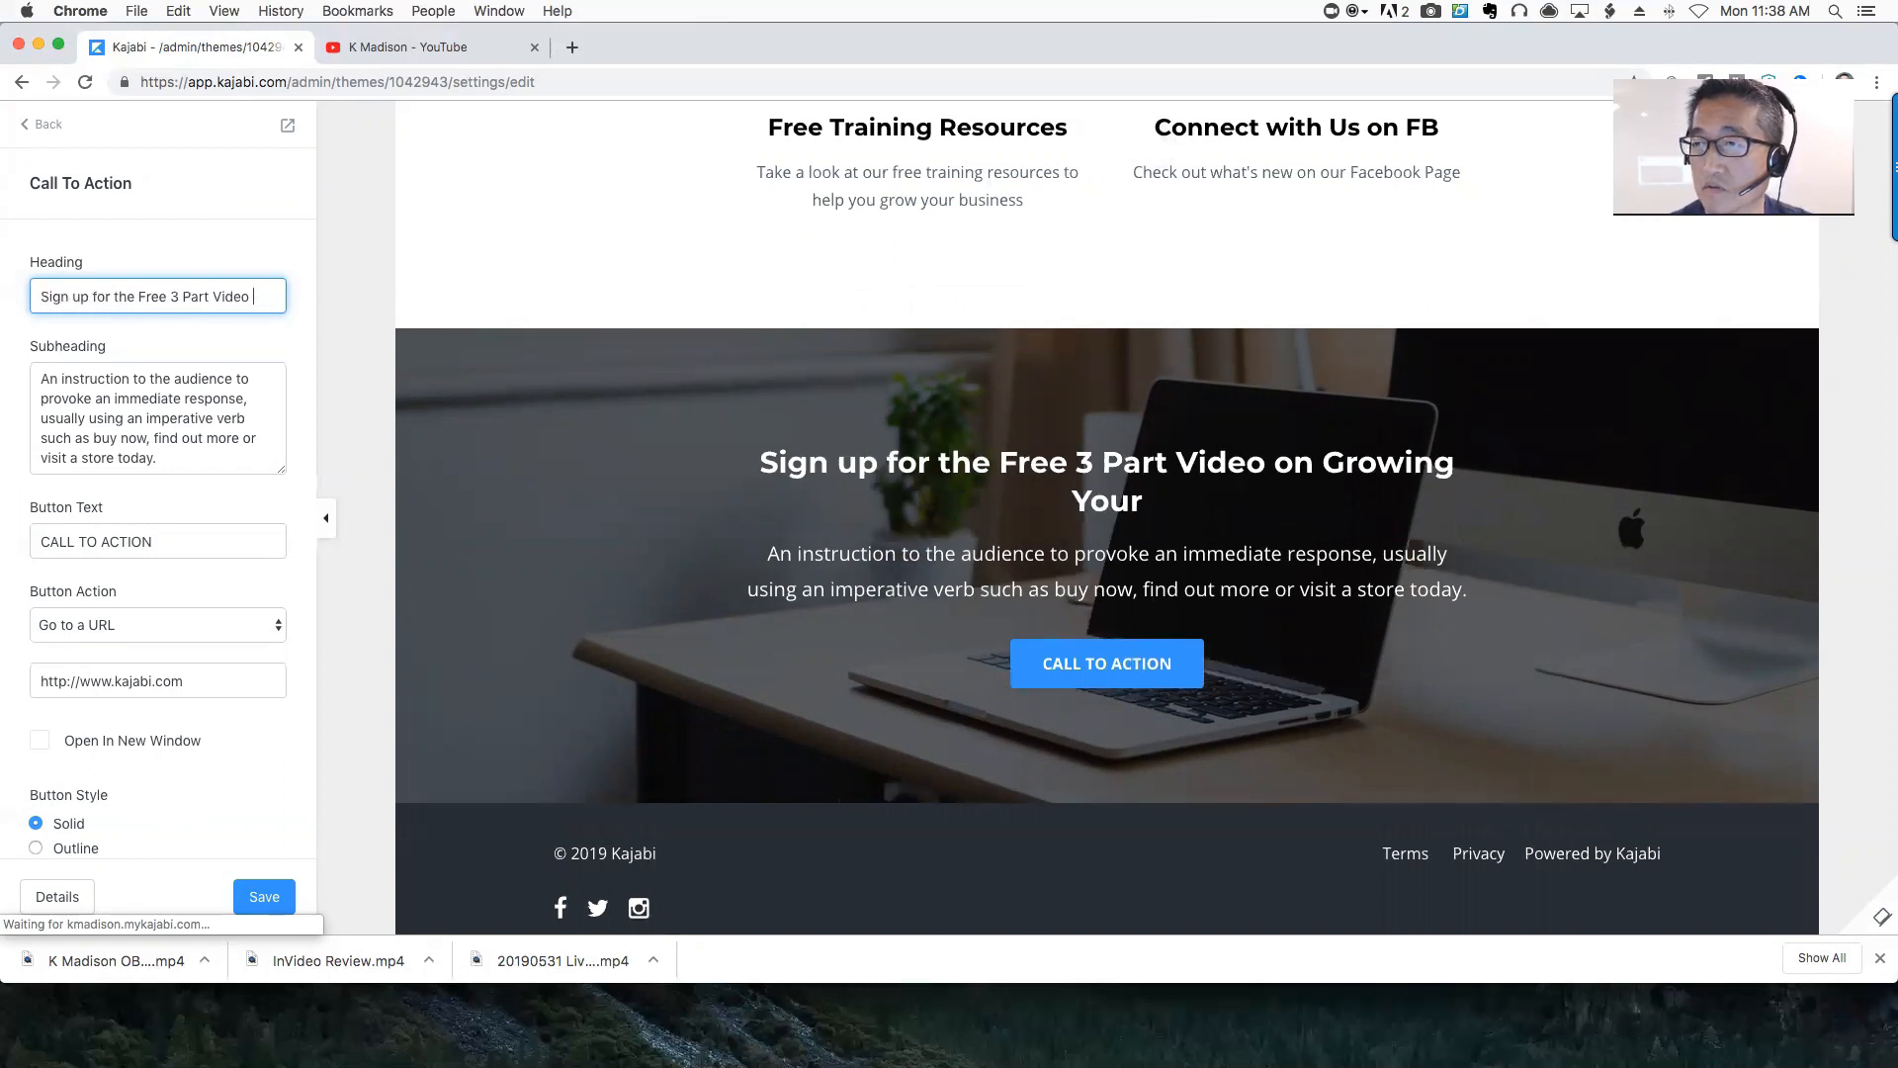
type("Series")
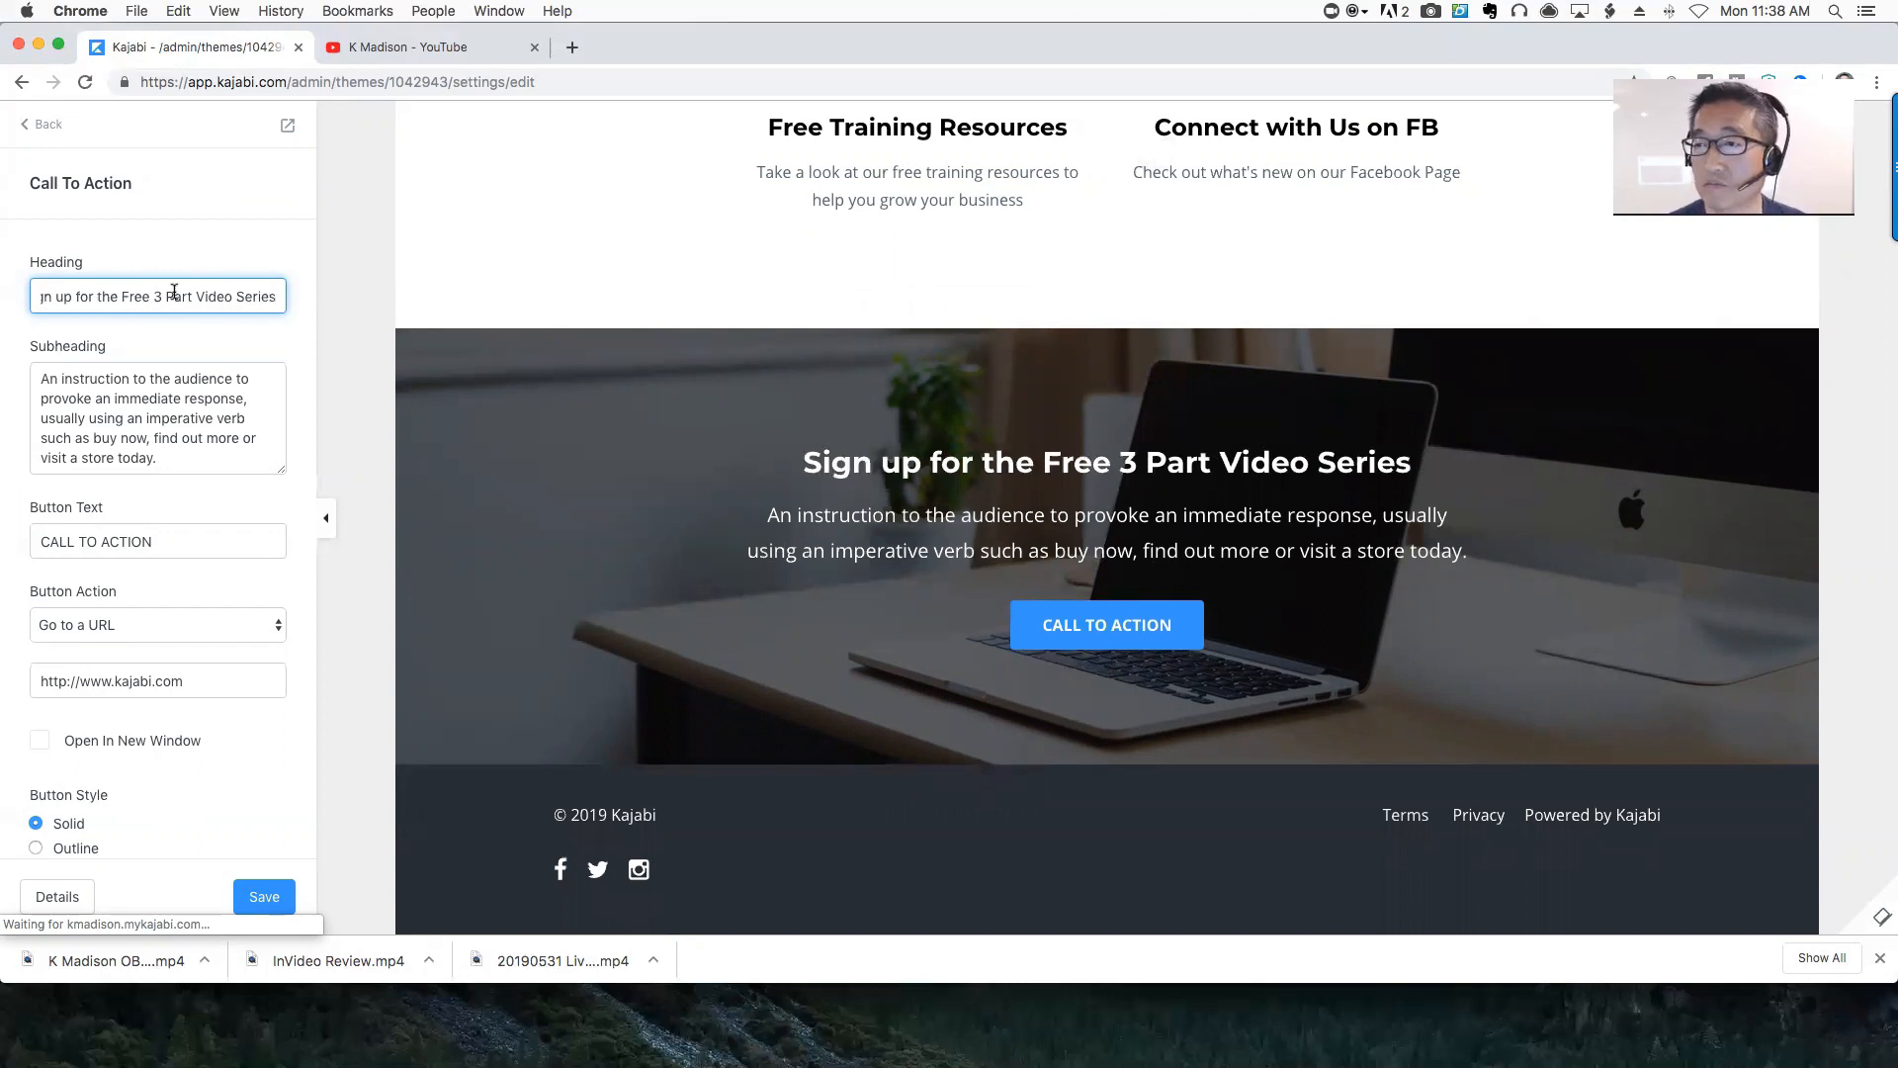
Set the call to action's subheading to "Click on the Link Below to Access the Free 3 Part Video Series" and button text to "Get It Now"
left_click(1121, 539)
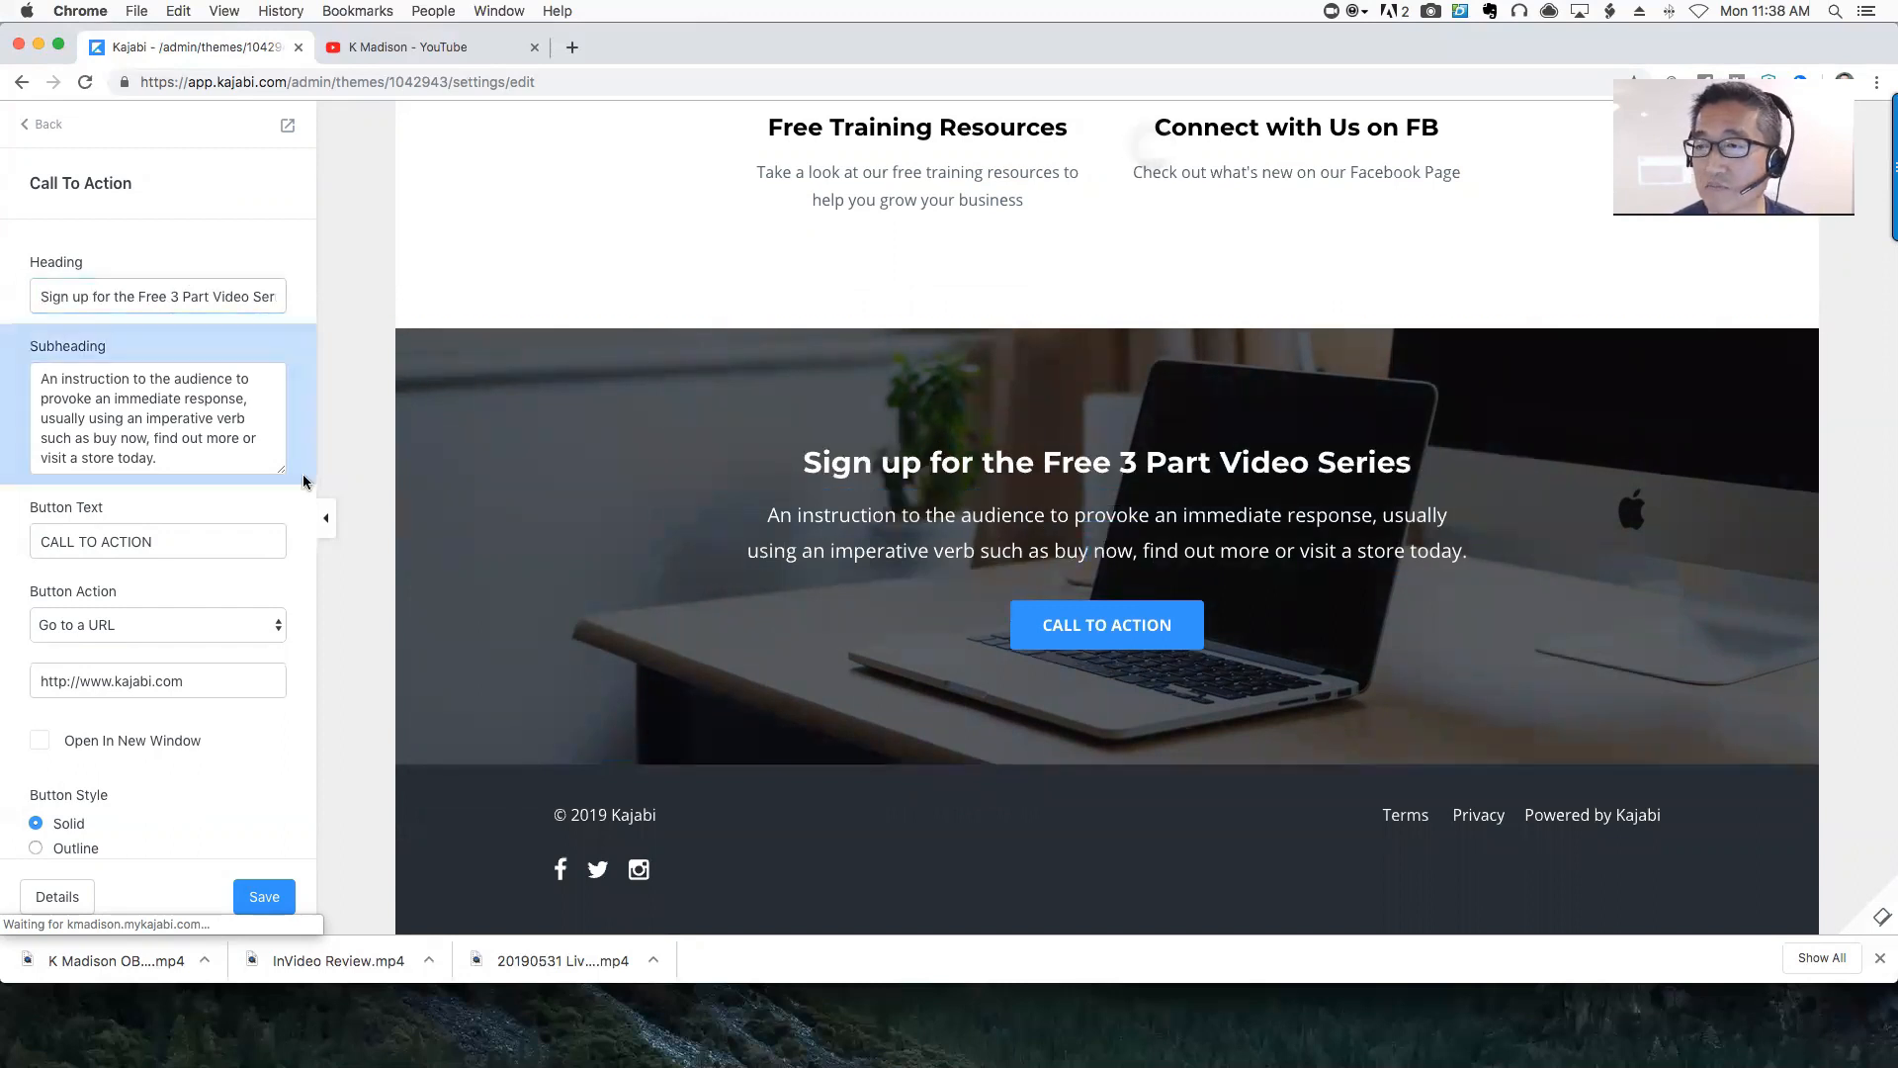
left_click_drag(163, 457, 40, 376)
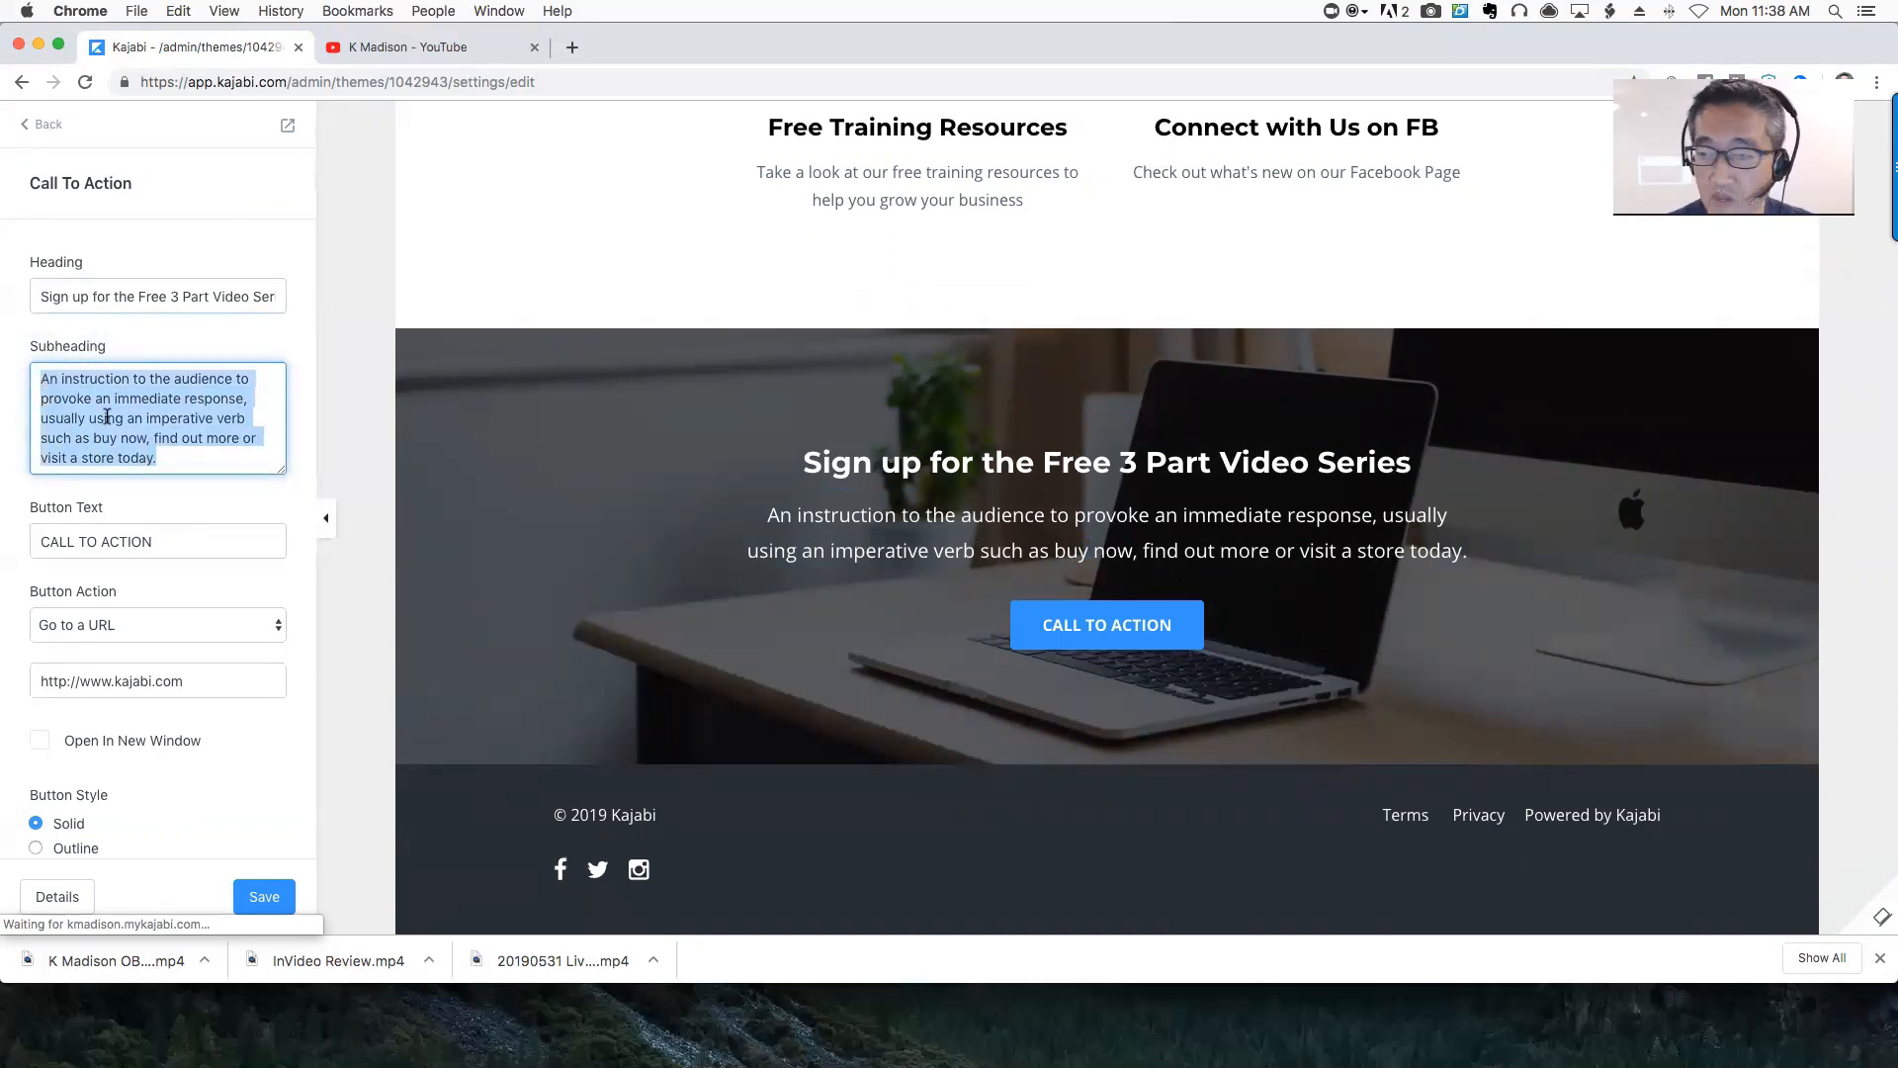
type("Click on the")
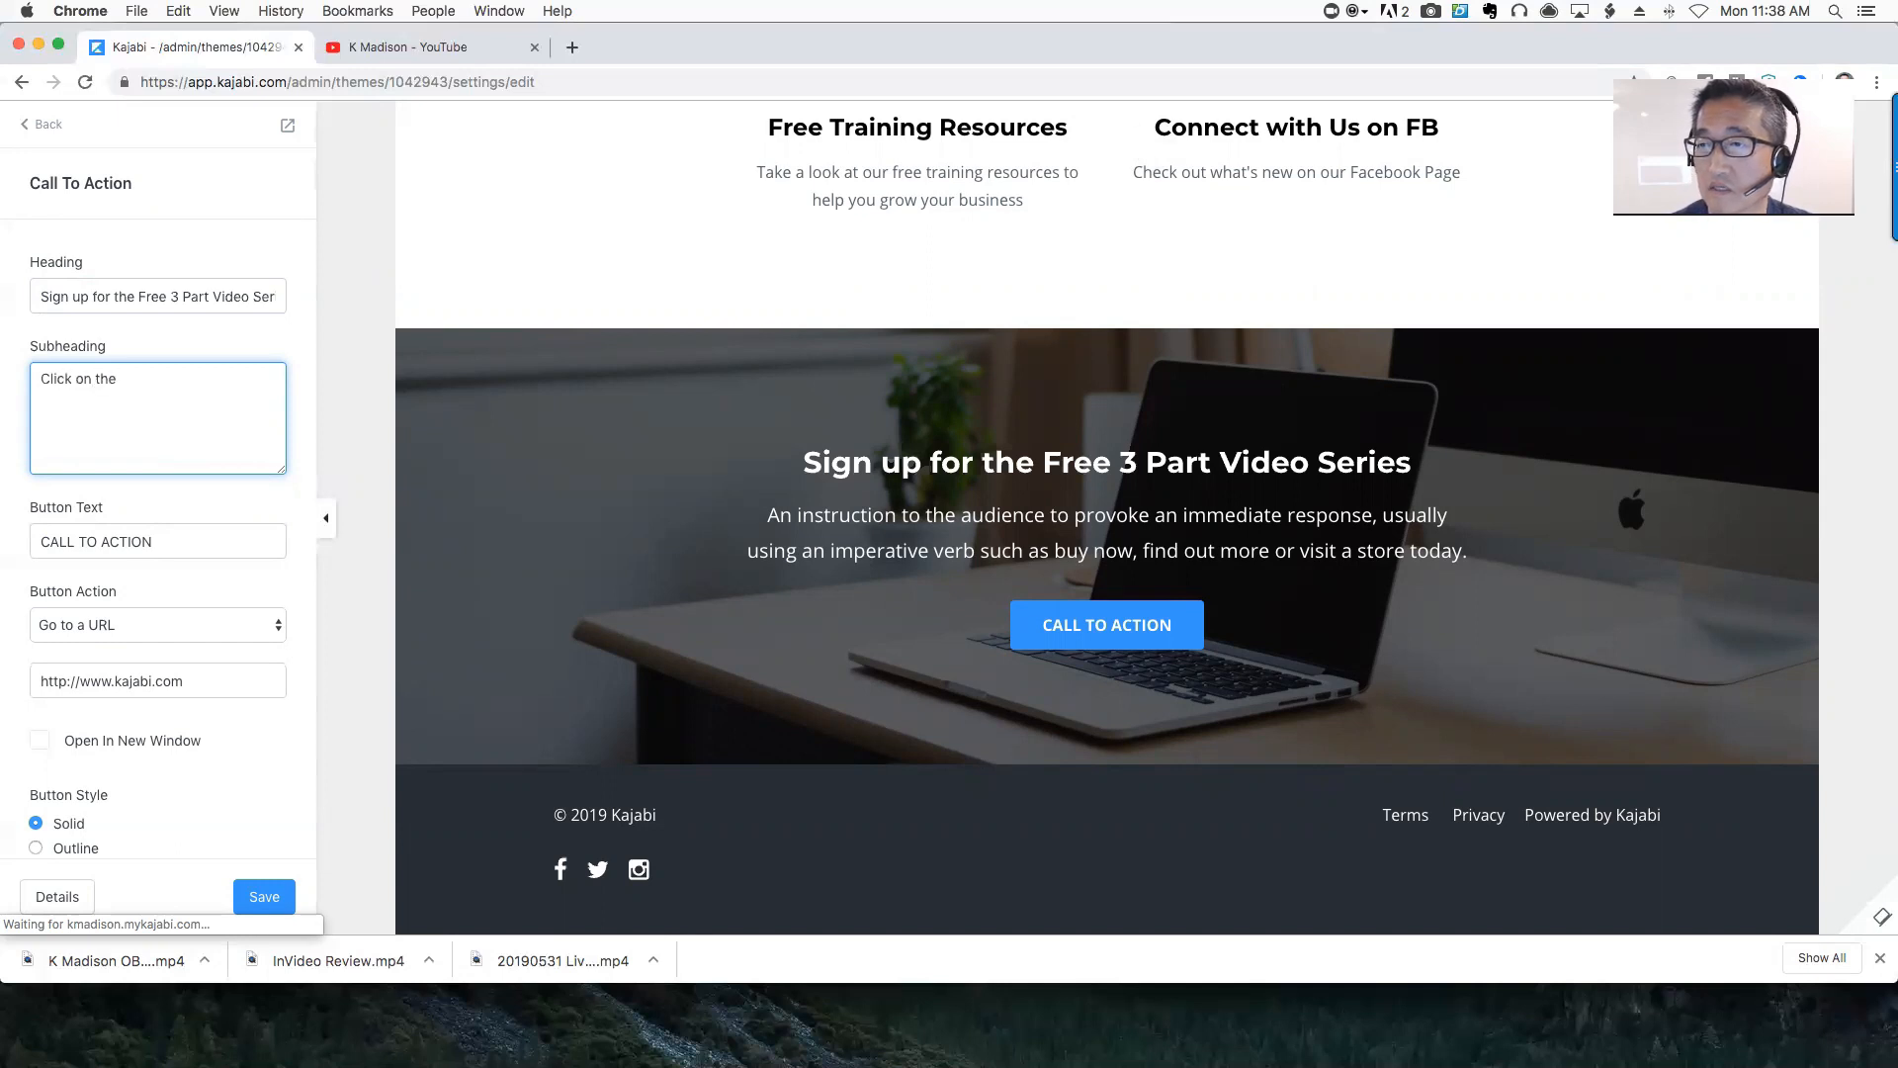
type(" Link Beow to")
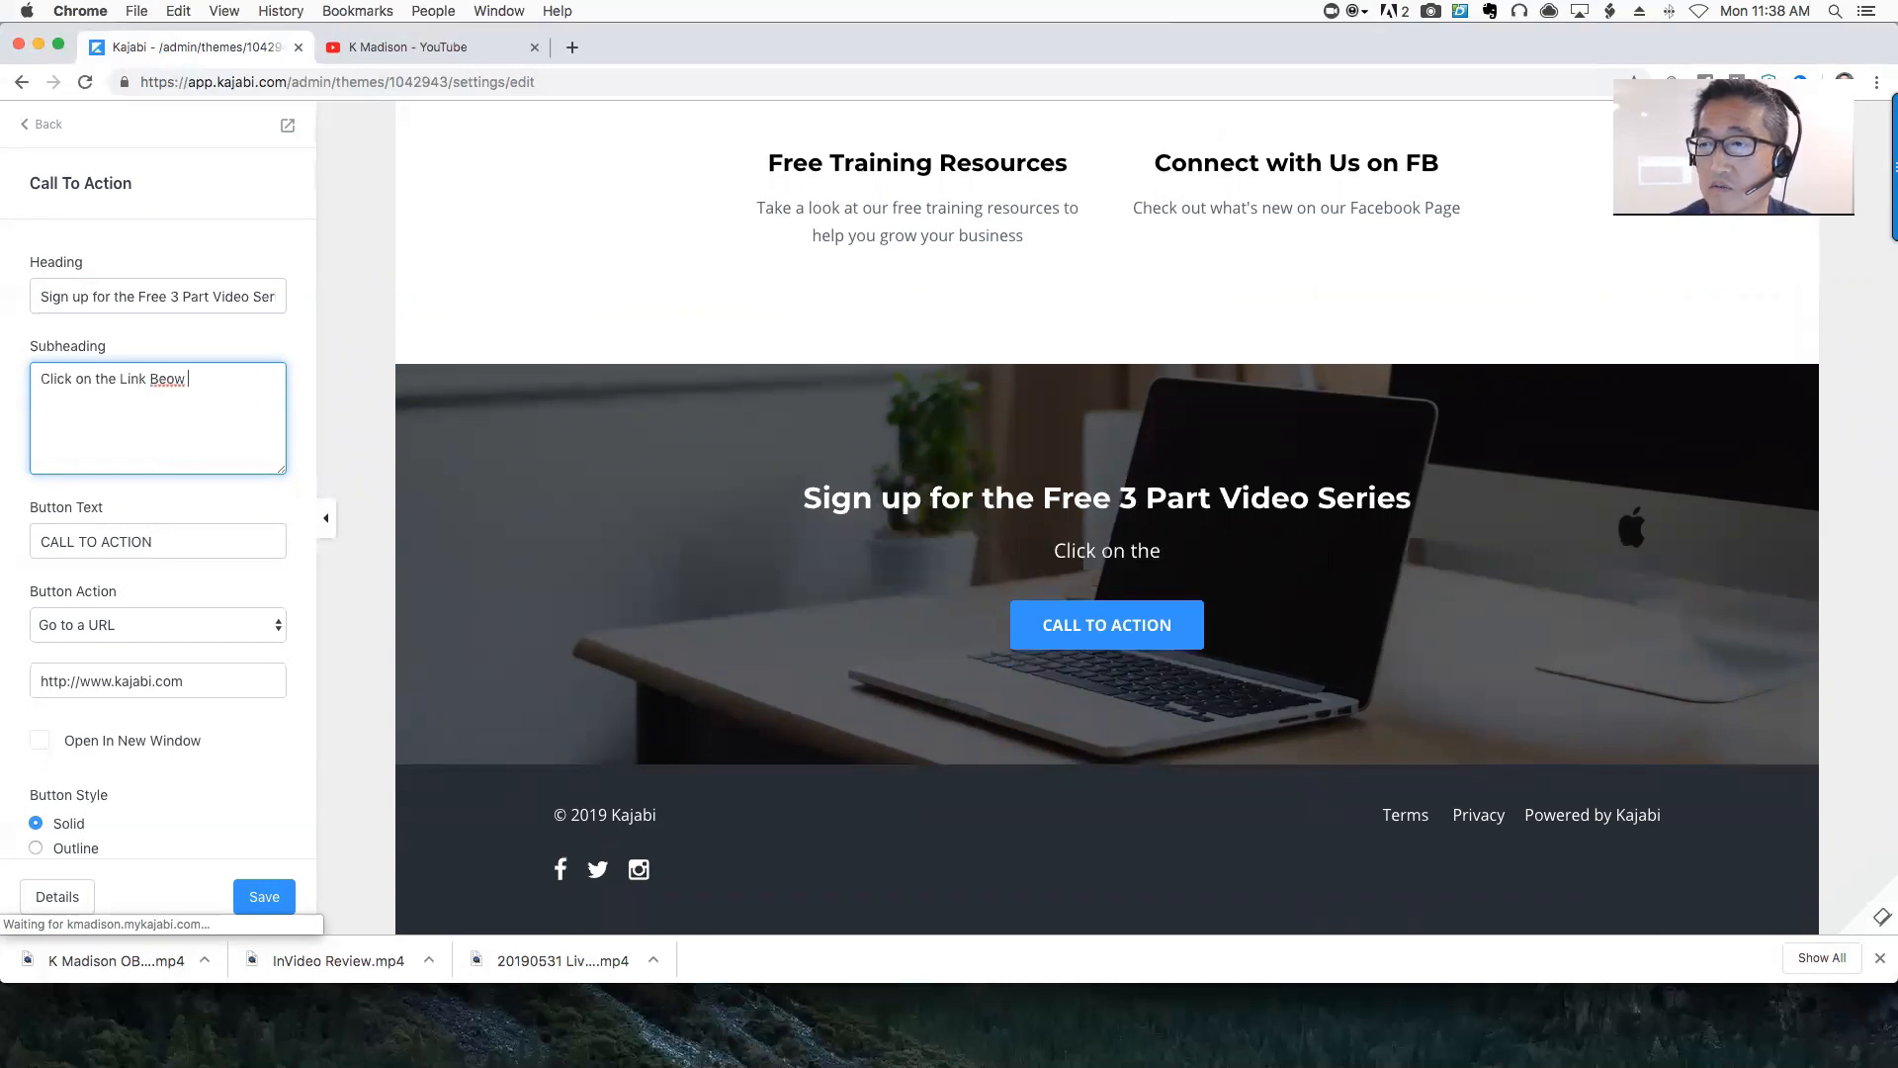
key("BackSpace")
type("lo")
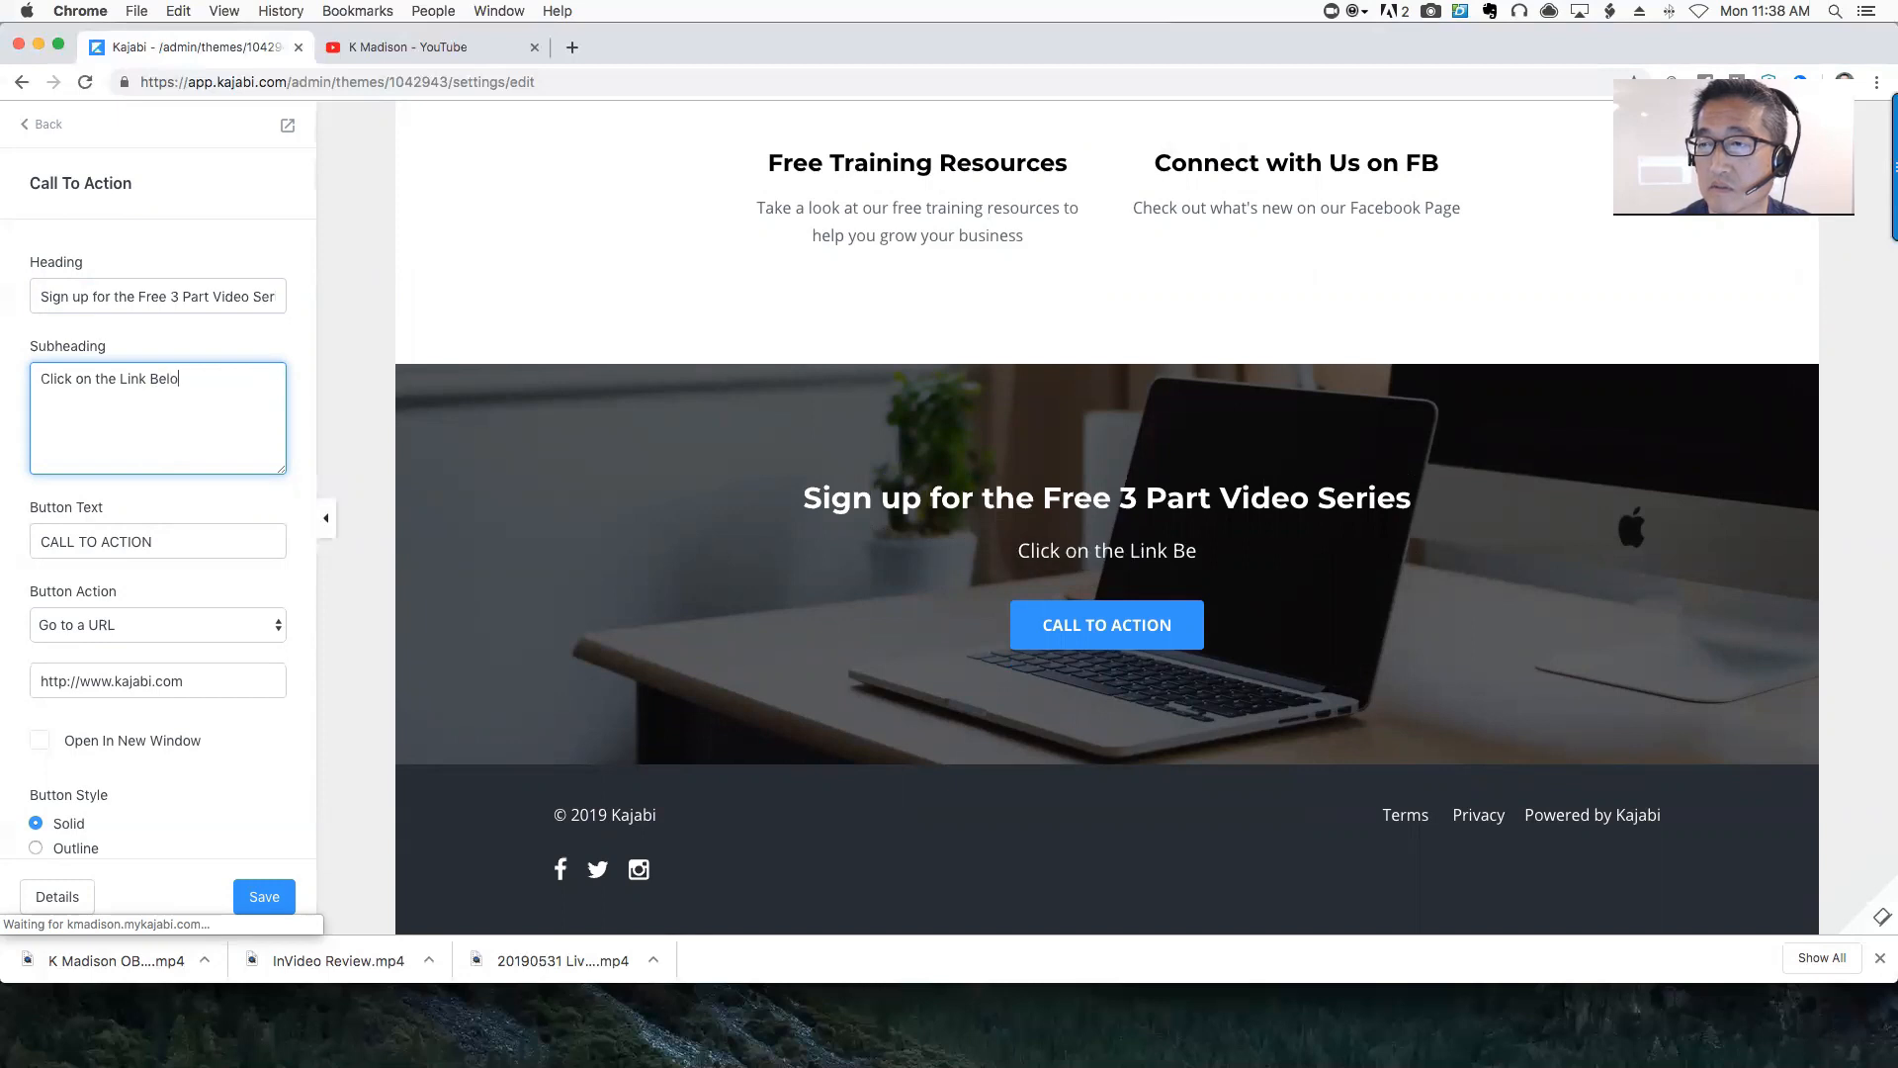
type("w to Access ")
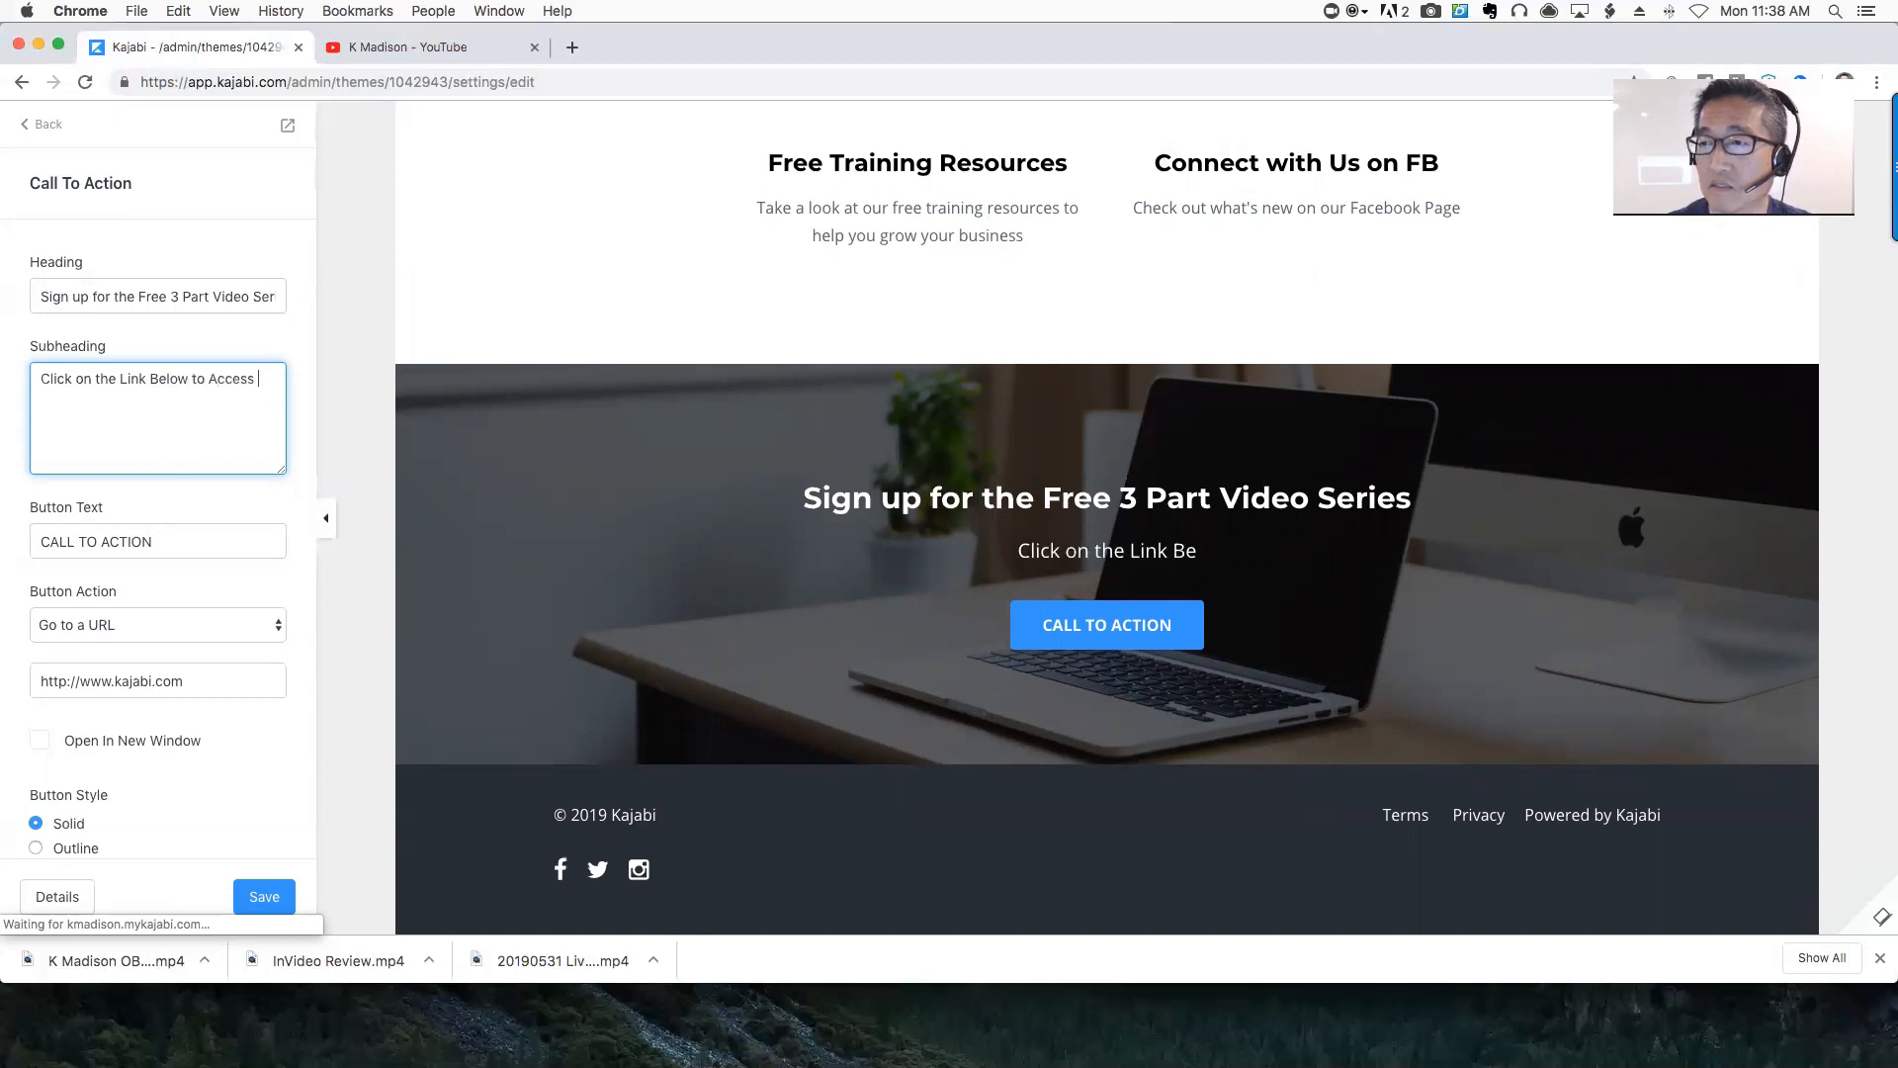
type("the ")
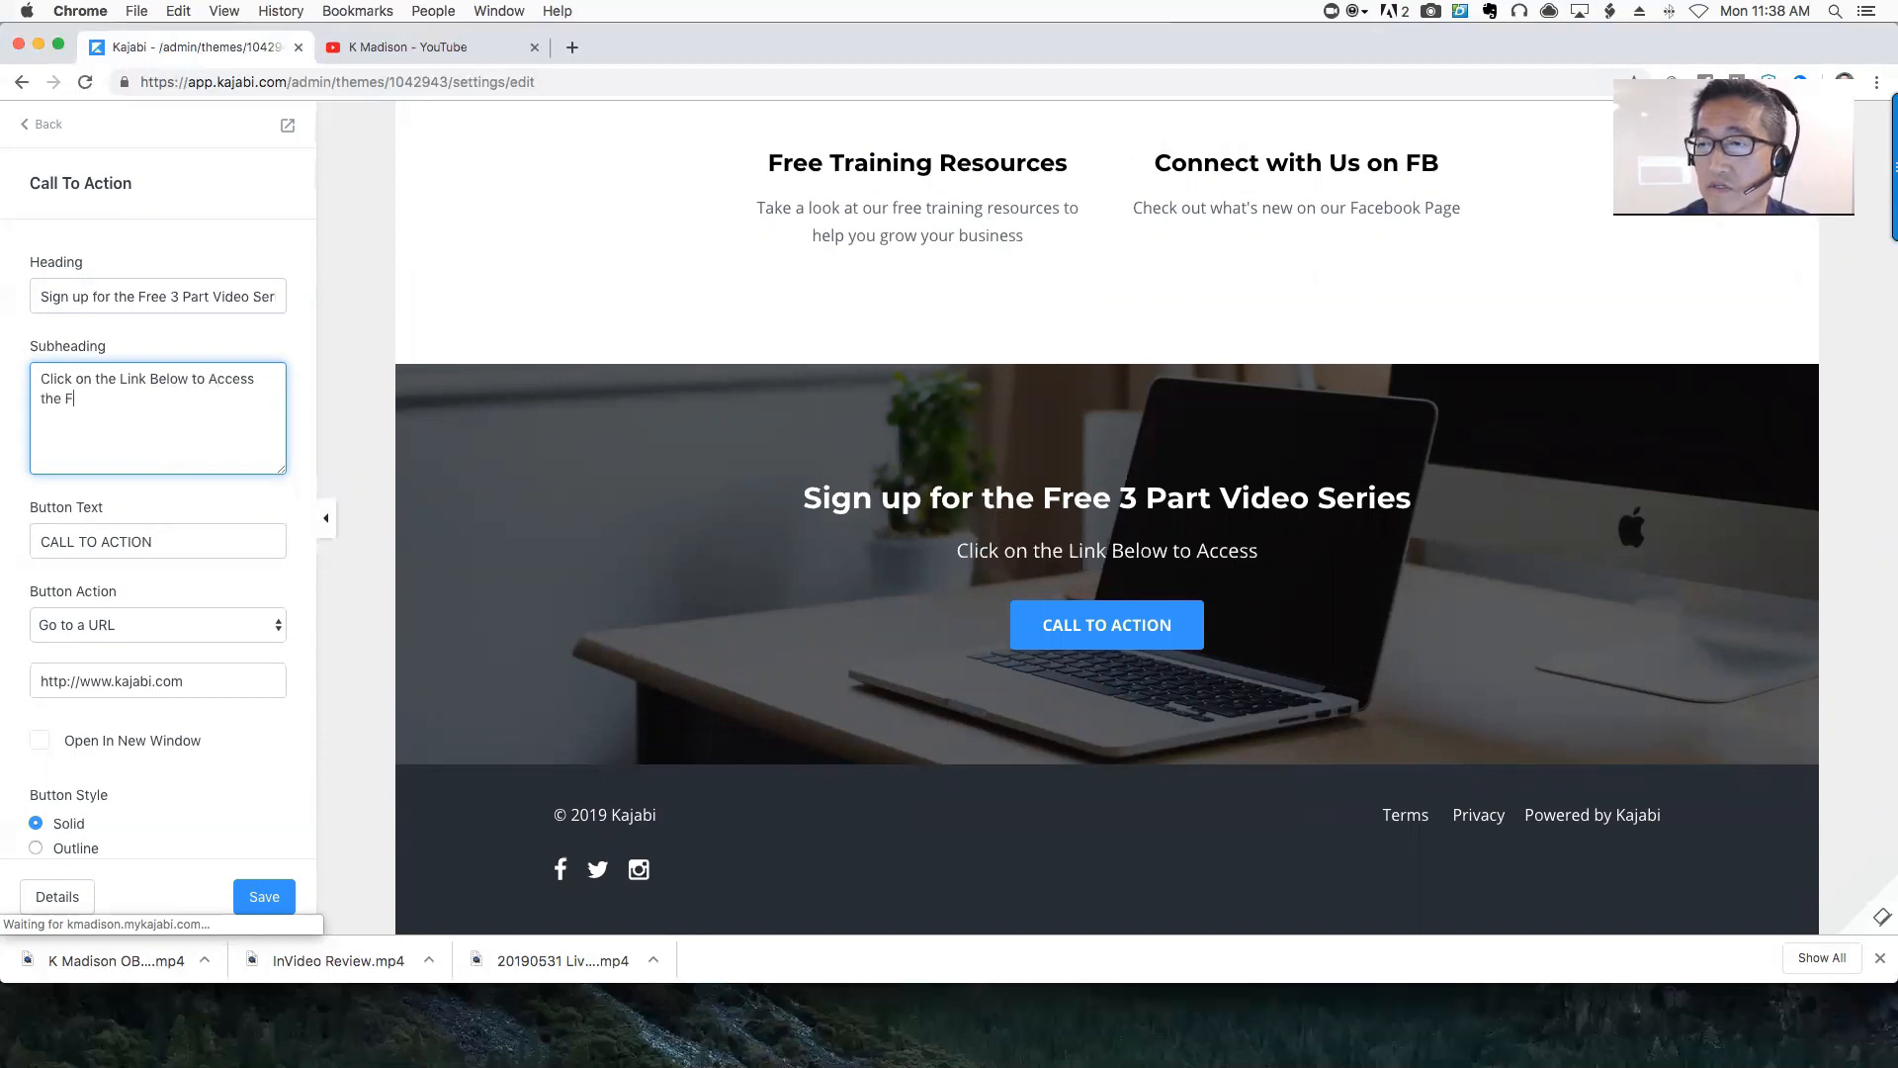
type("Free 3 Part Video Serv")
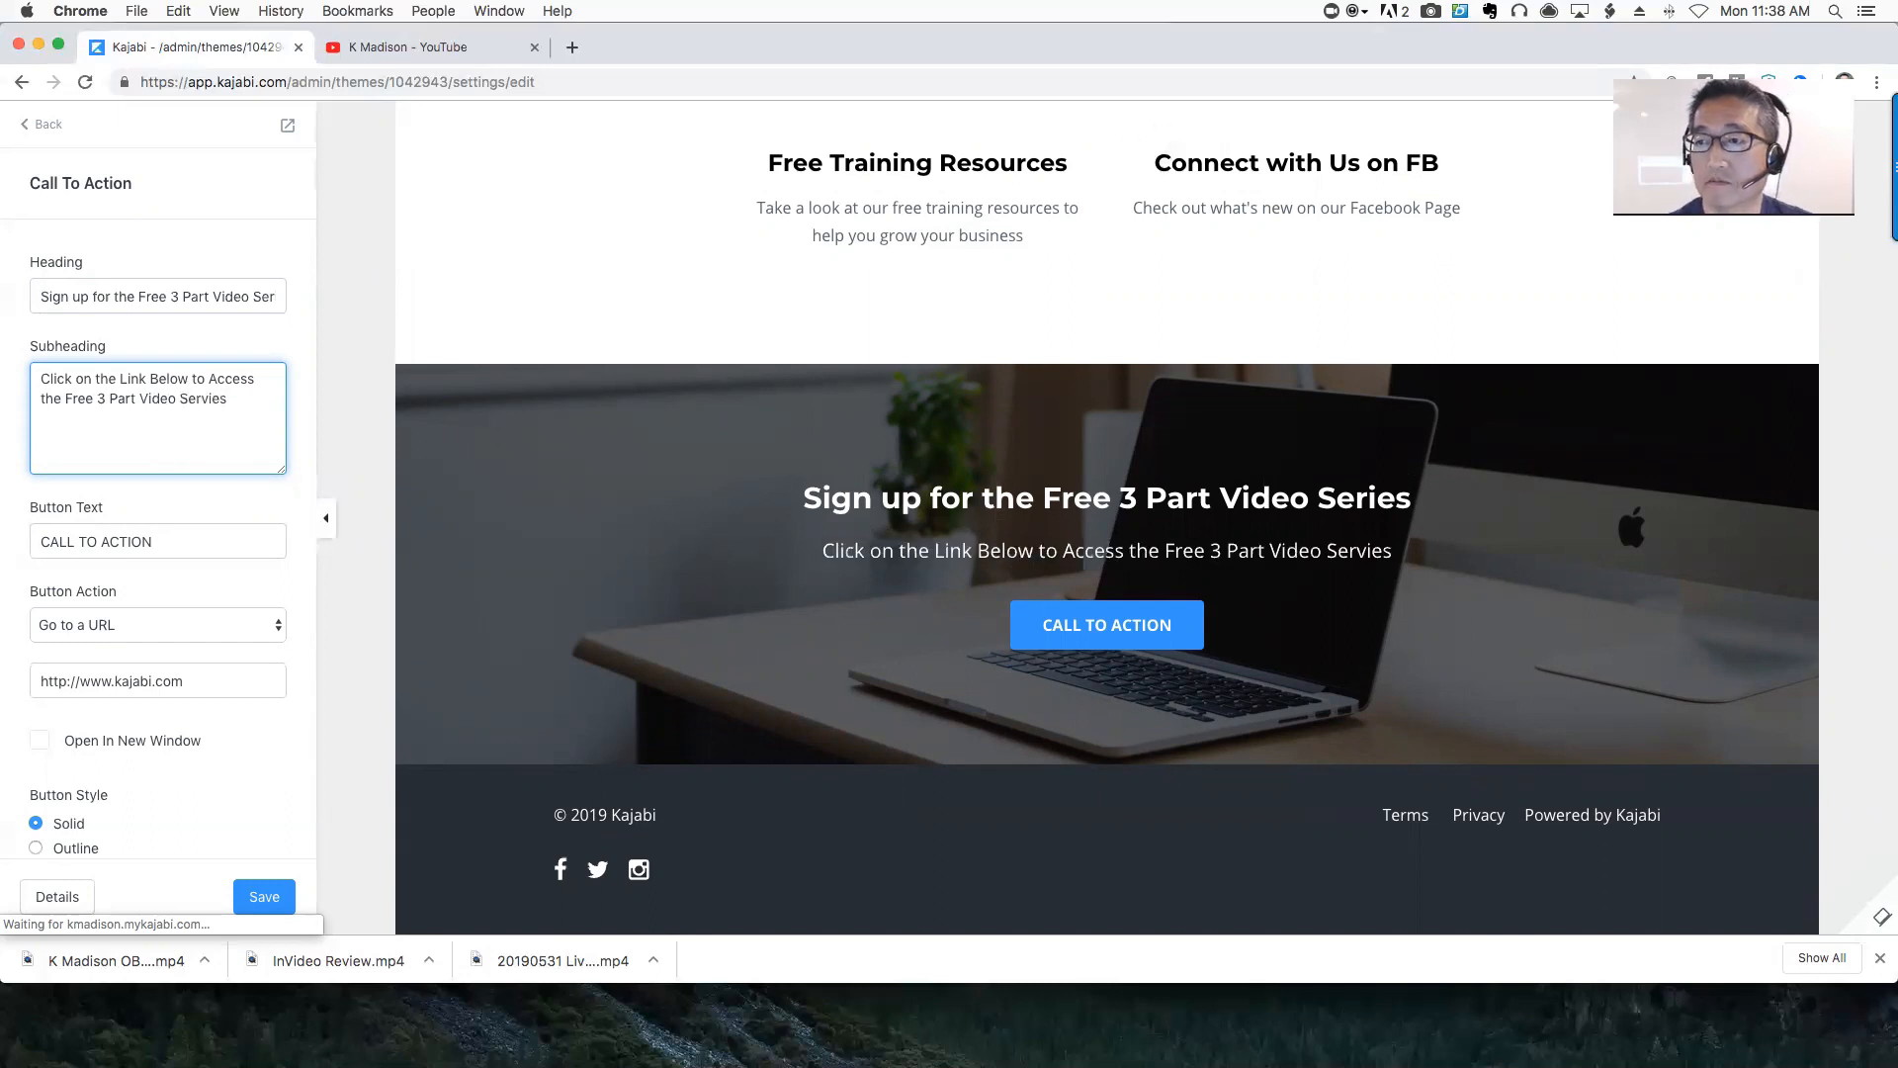
type("ies")
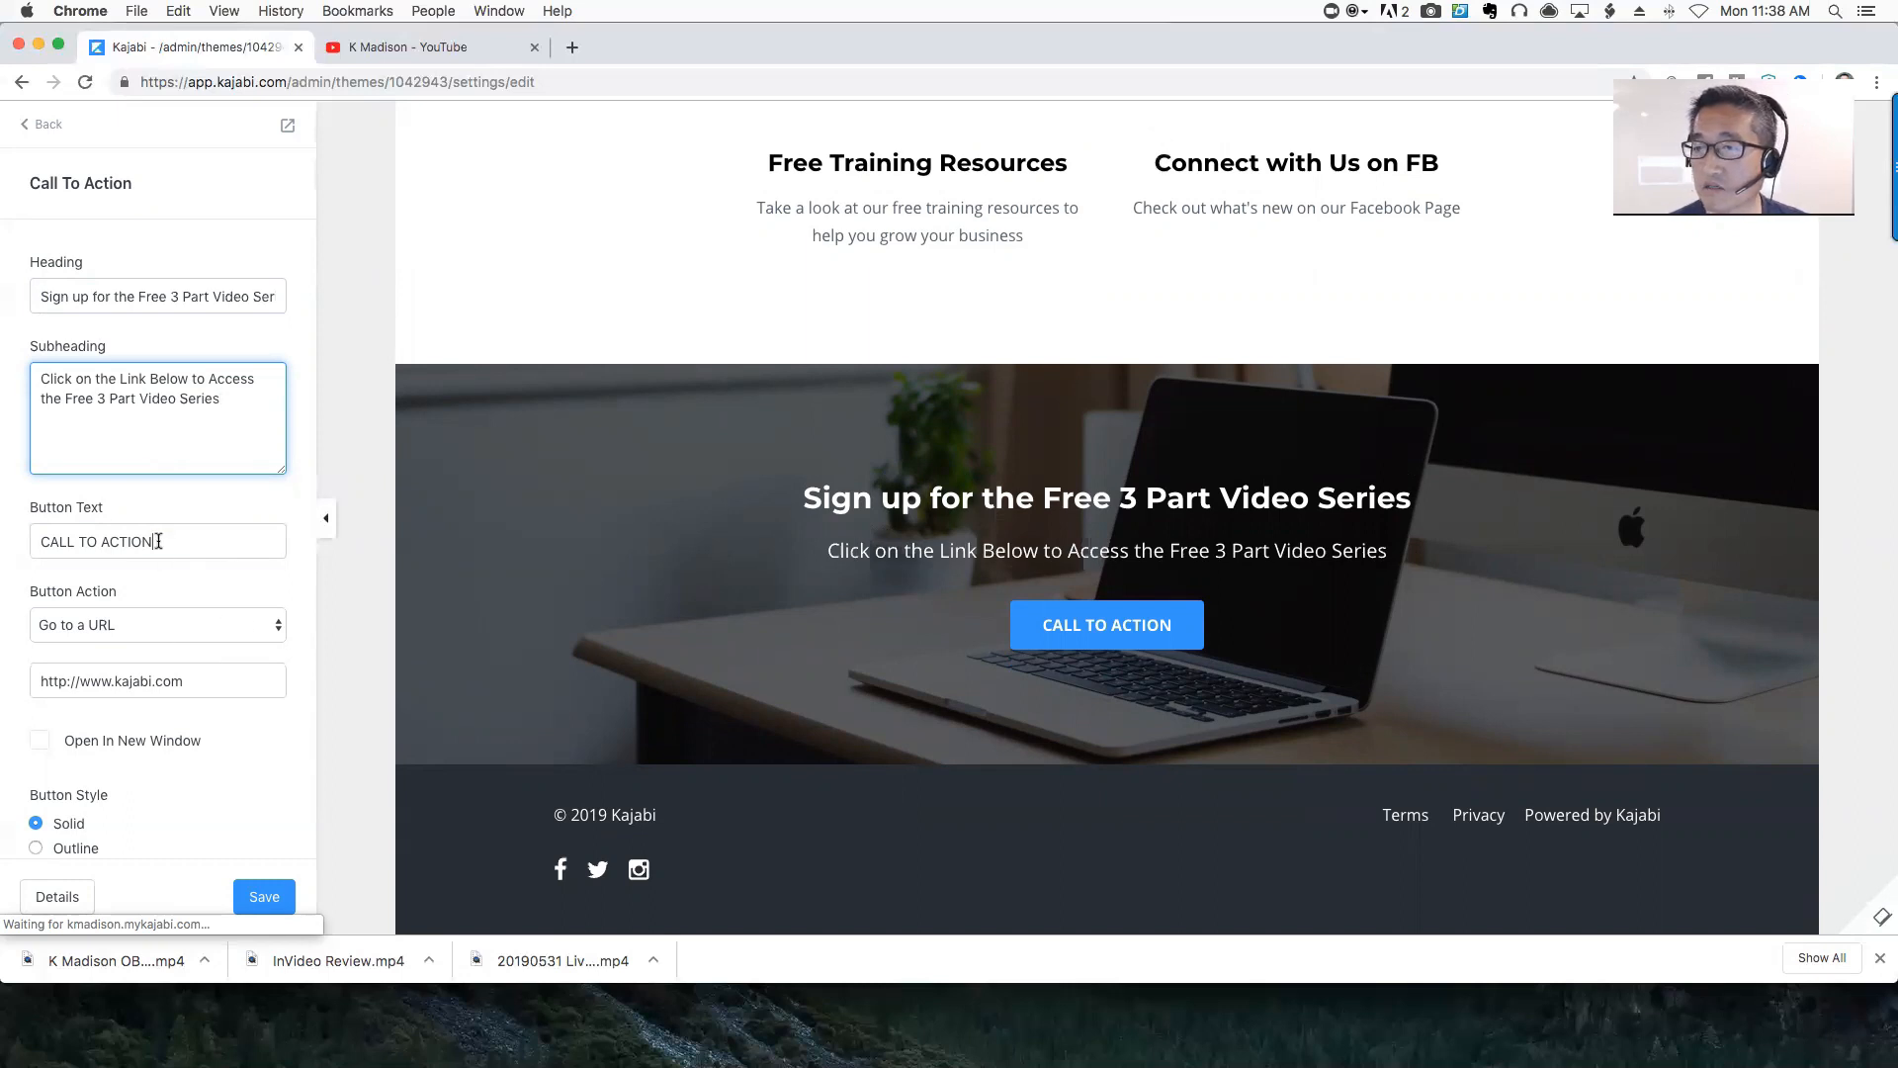
left_click_drag(163, 542, 10, 531)
type("Get It Now")
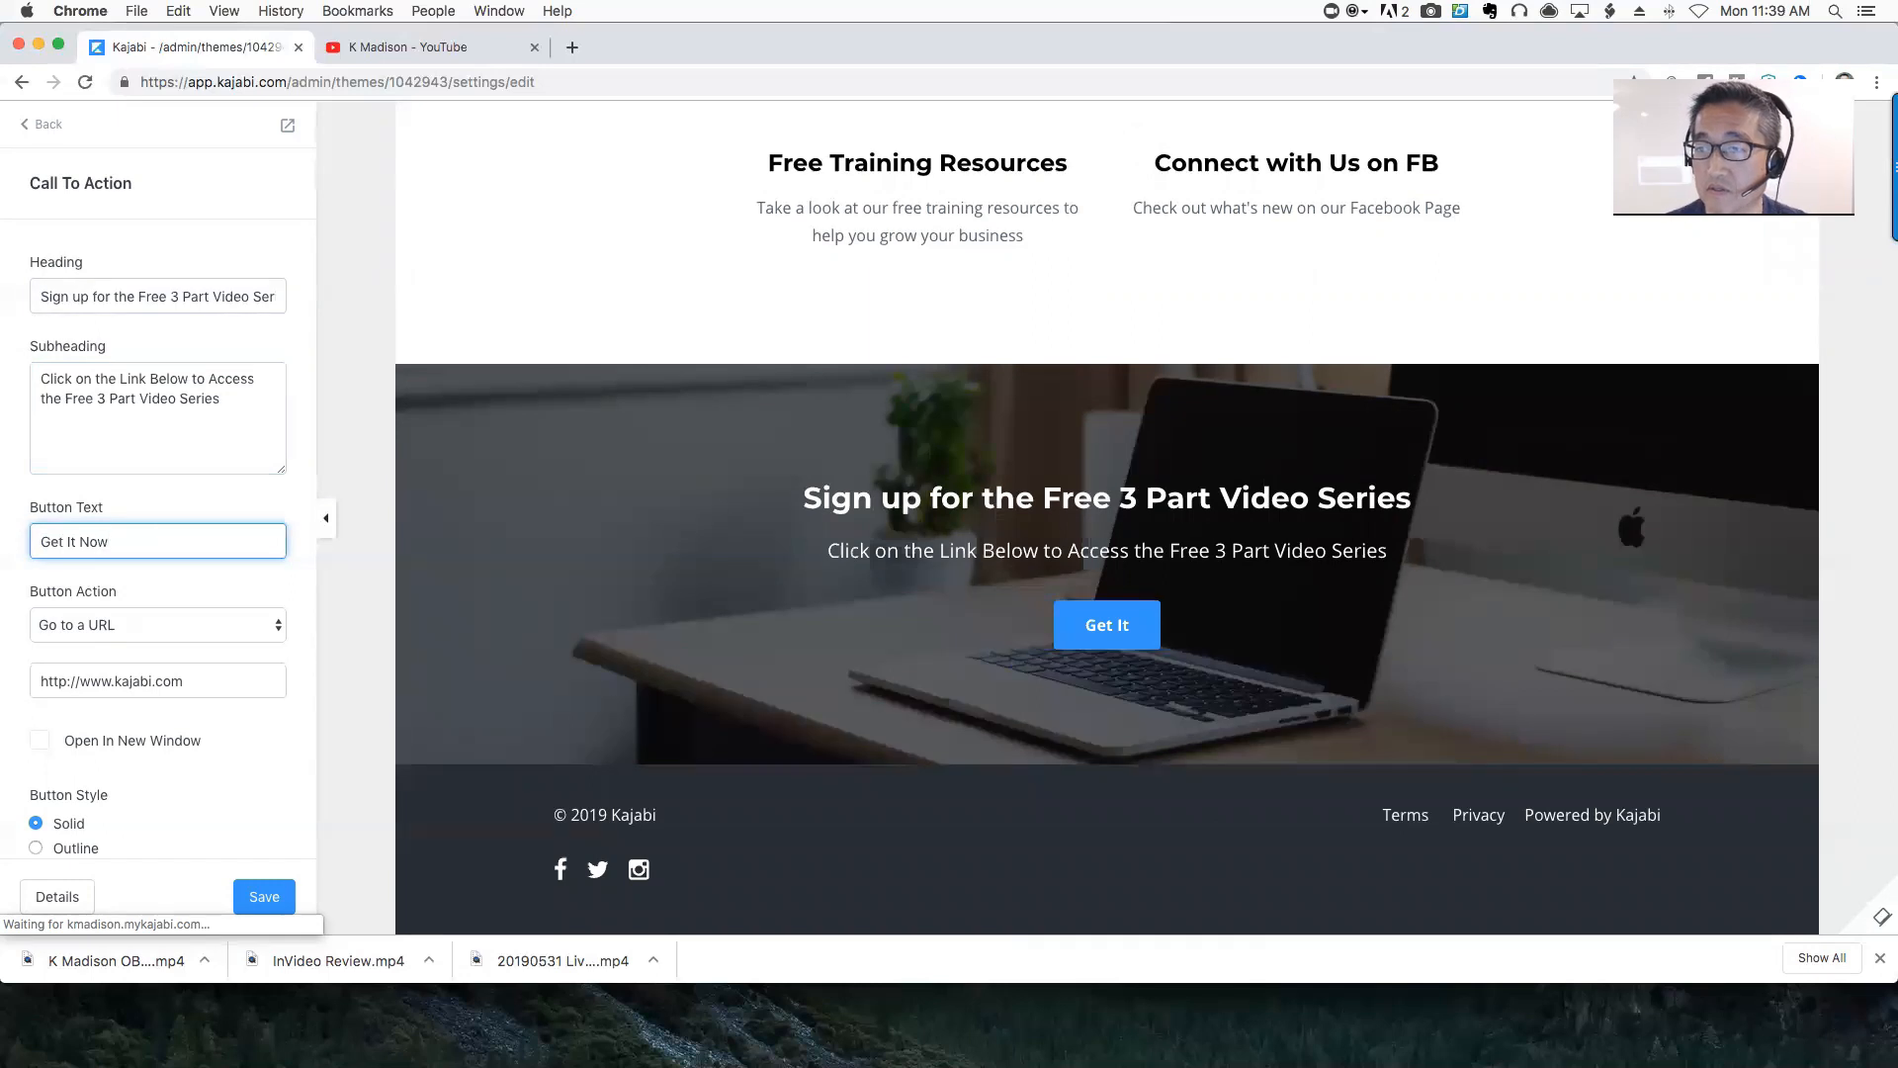
Try the two step optin popup action and the new-window option on the call to action button, restoring Go to a URL
left_click(156, 623)
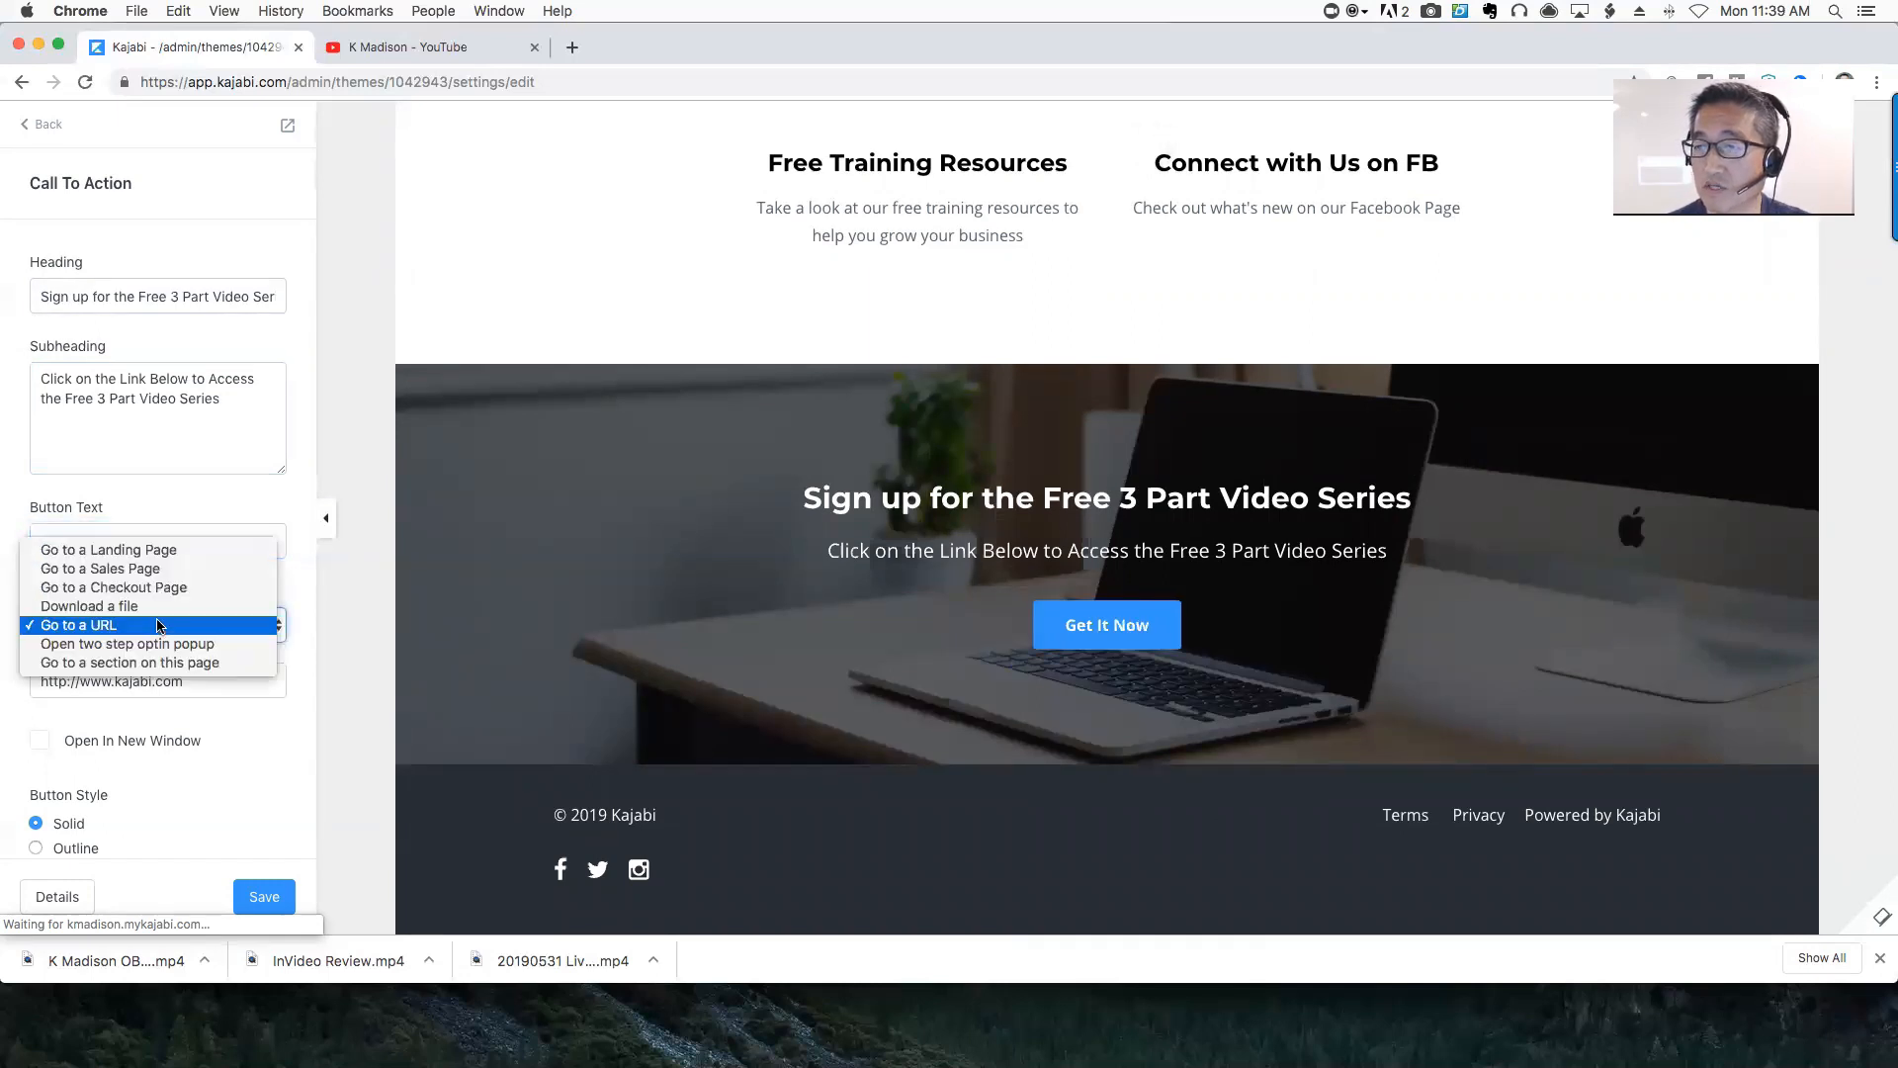
left_click(107, 632)
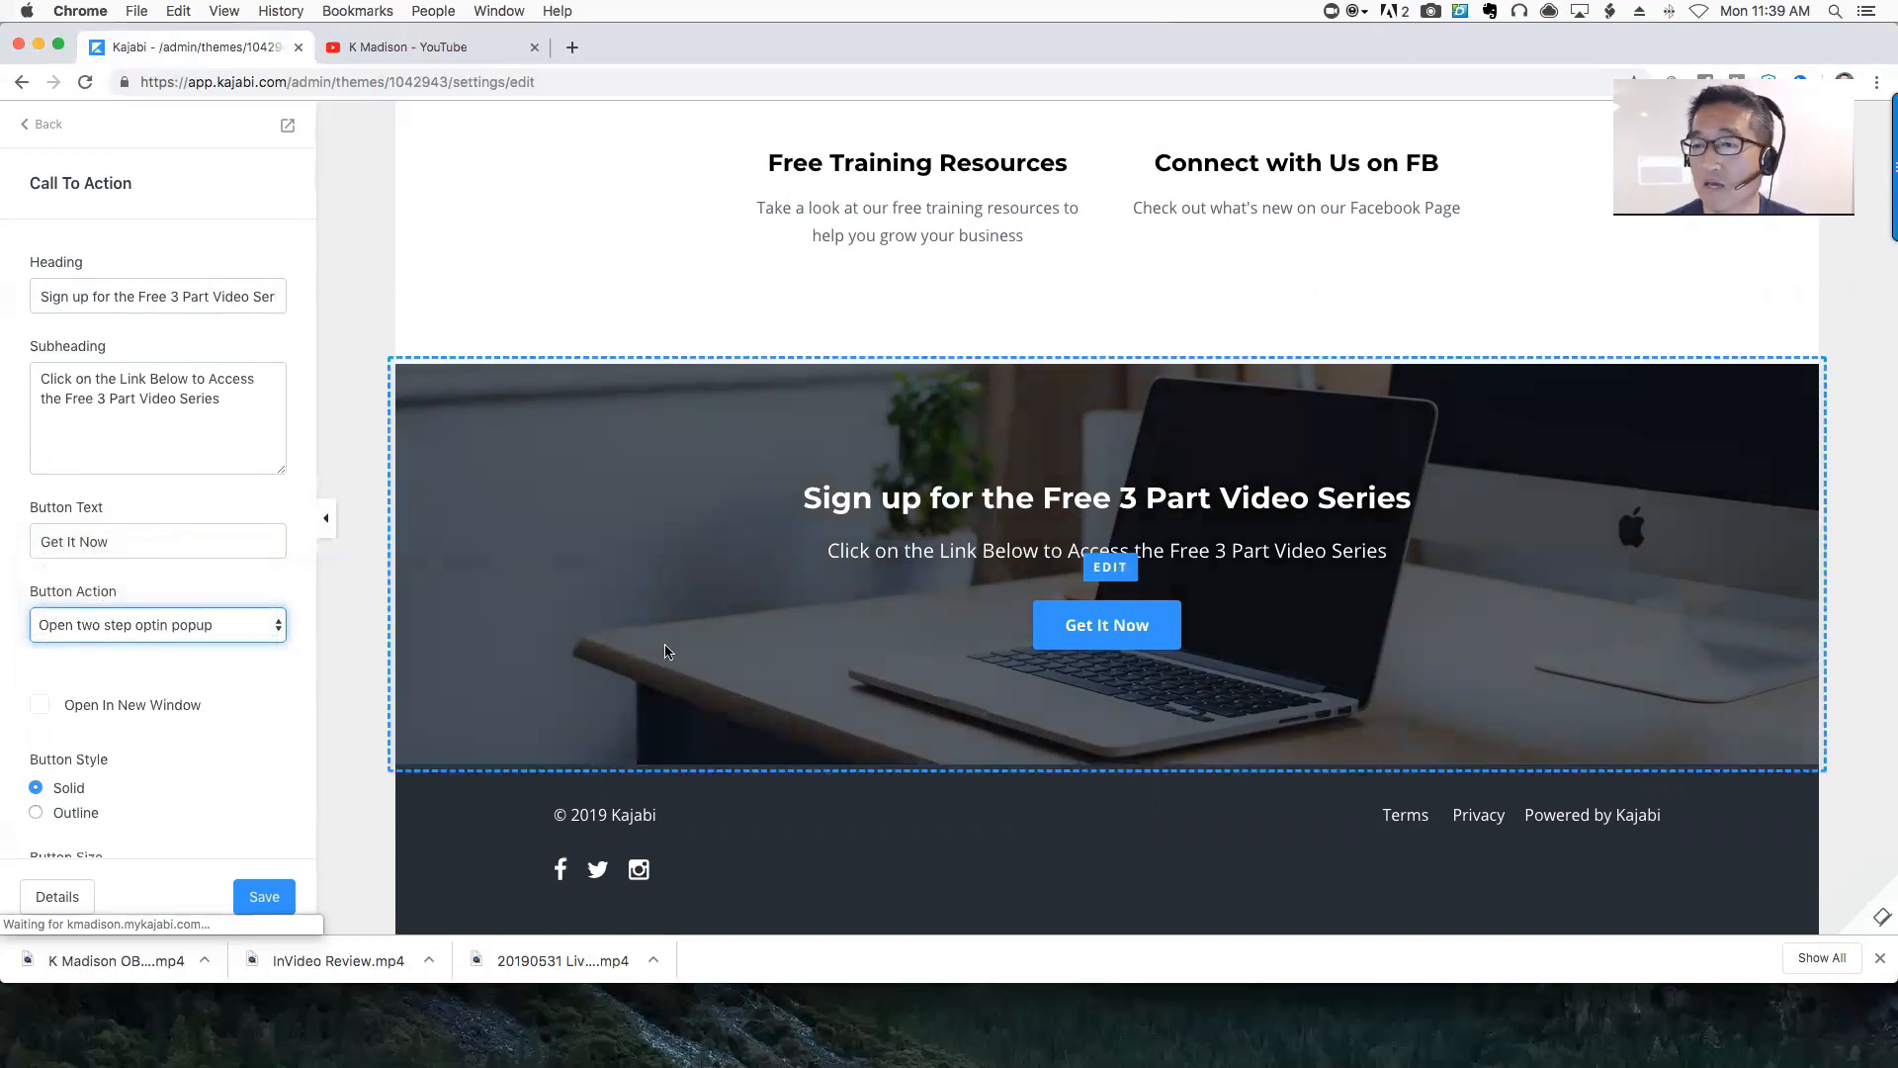
left_click(121, 625)
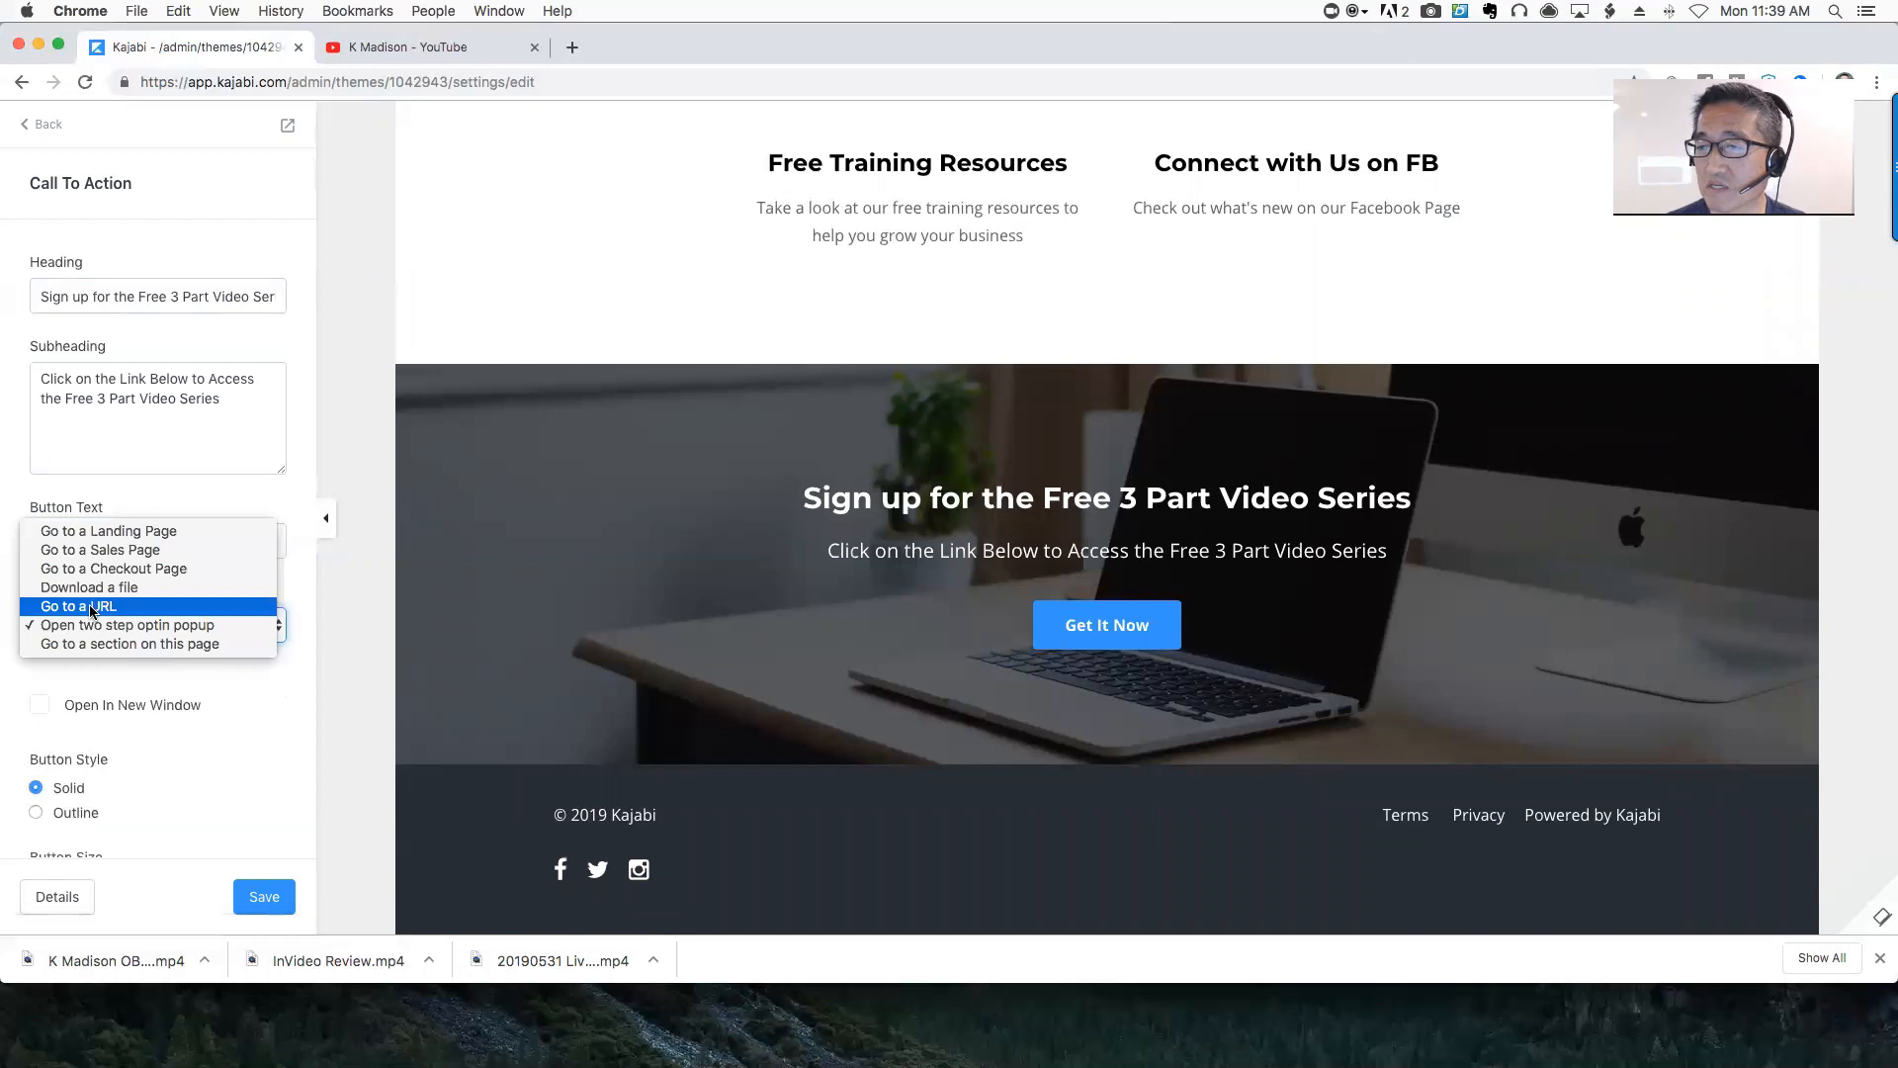
left_click(89, 605)
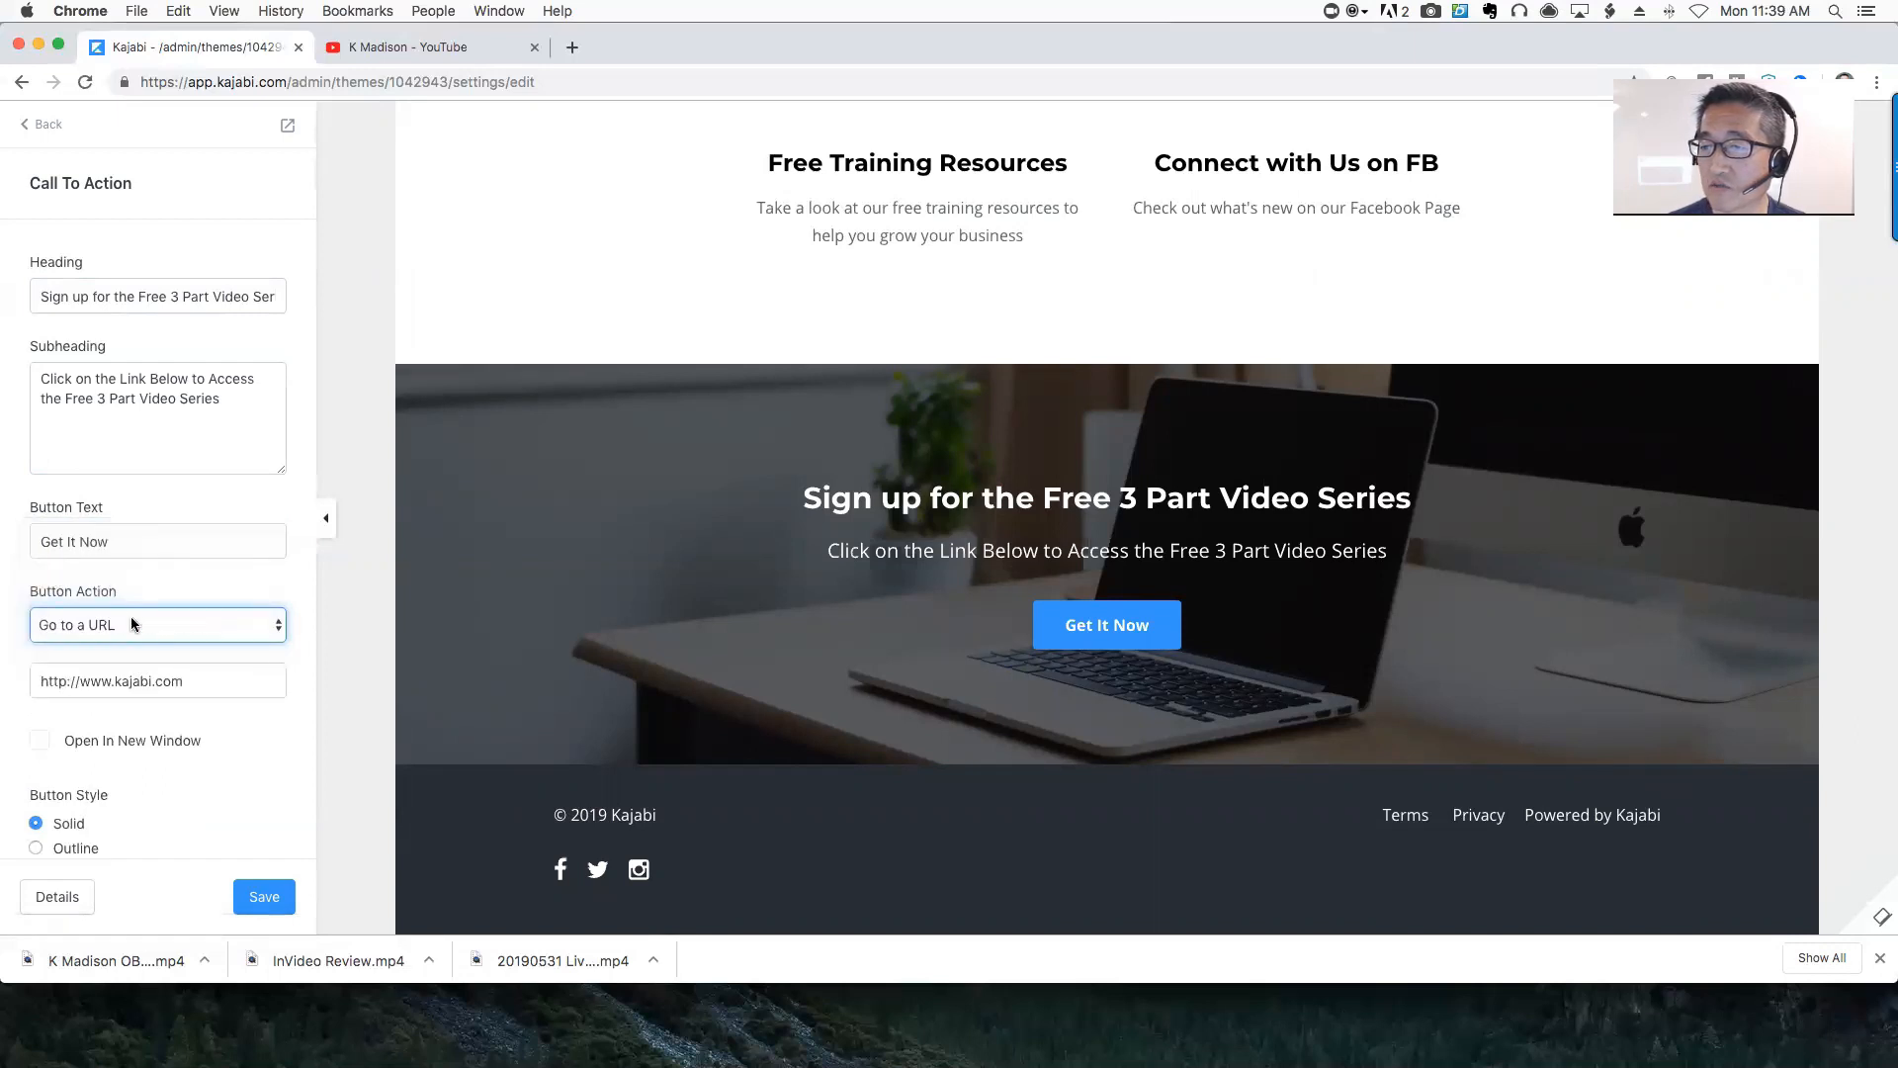
left_click(41, 742)
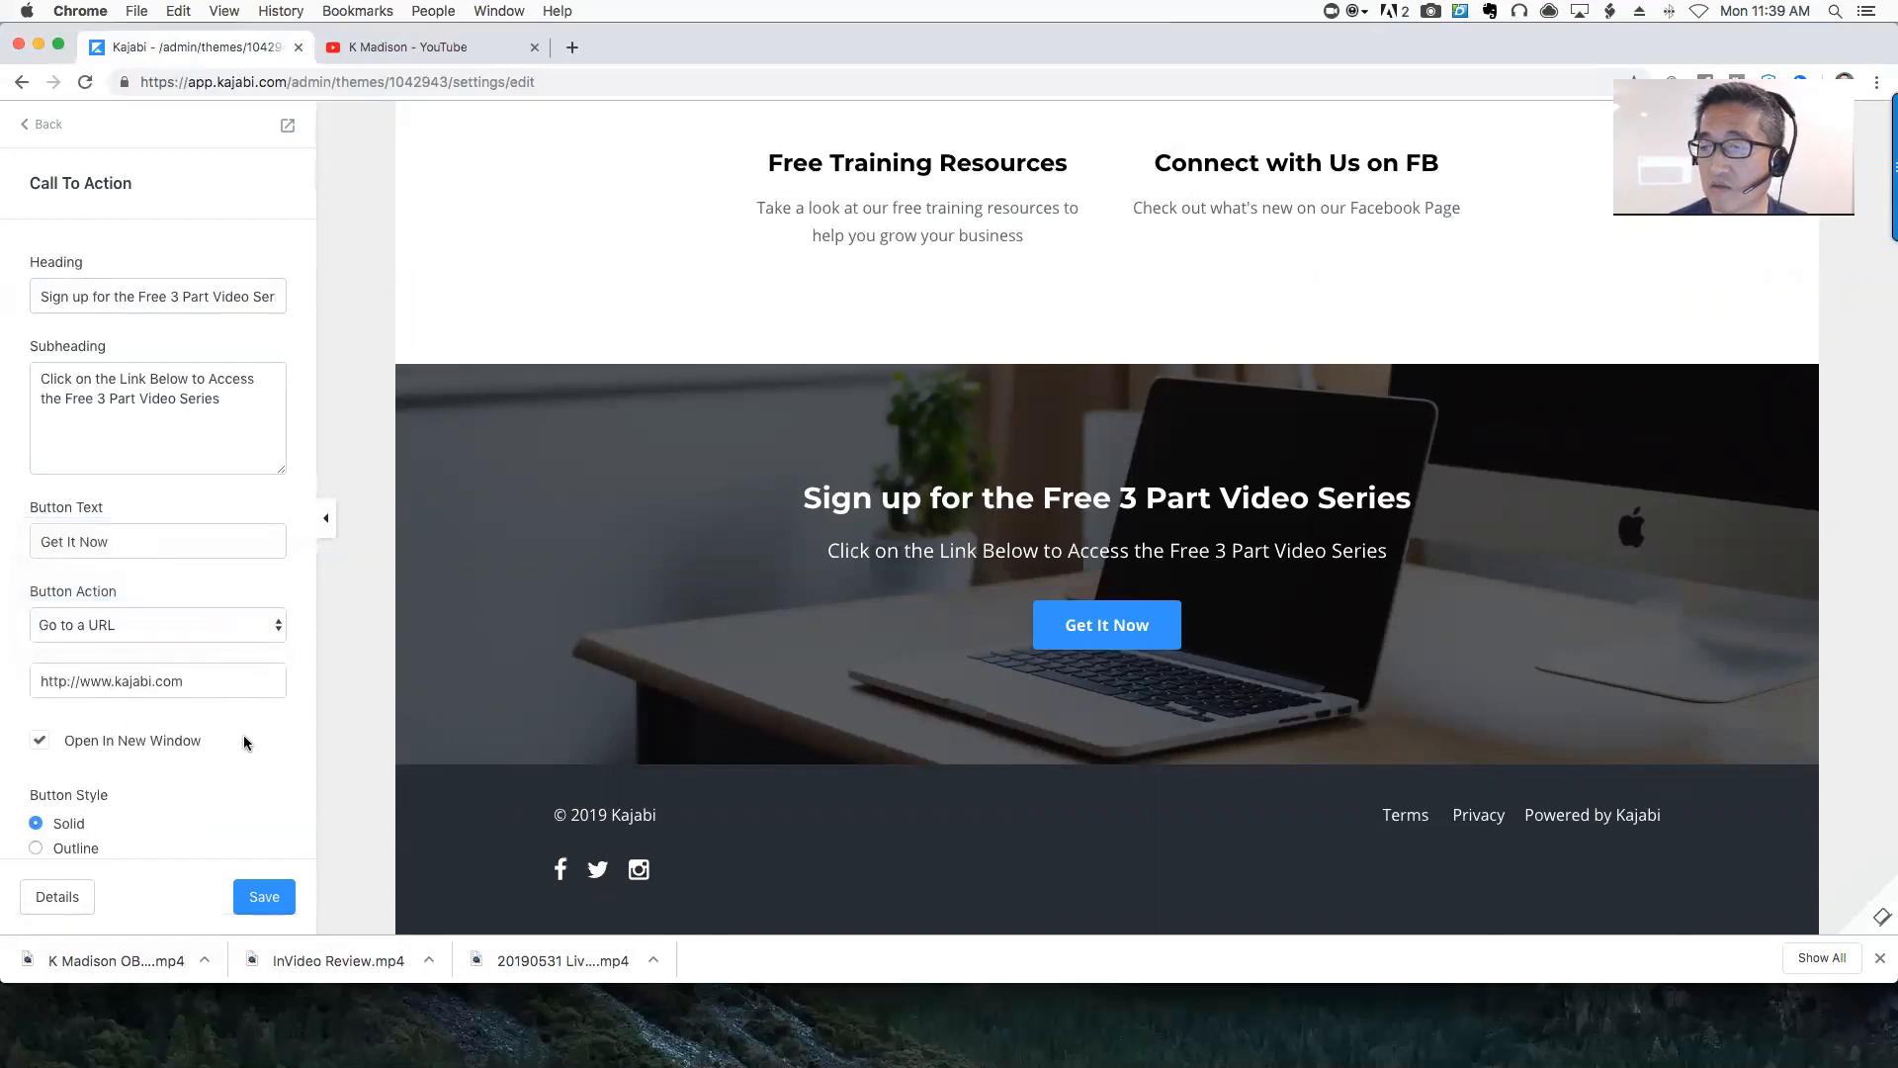
left_click(39, 742)
Save the page and set the footer's copyright text to "K Madison"
scroll(197, 774, "down", 3)
left_click(265, 897)
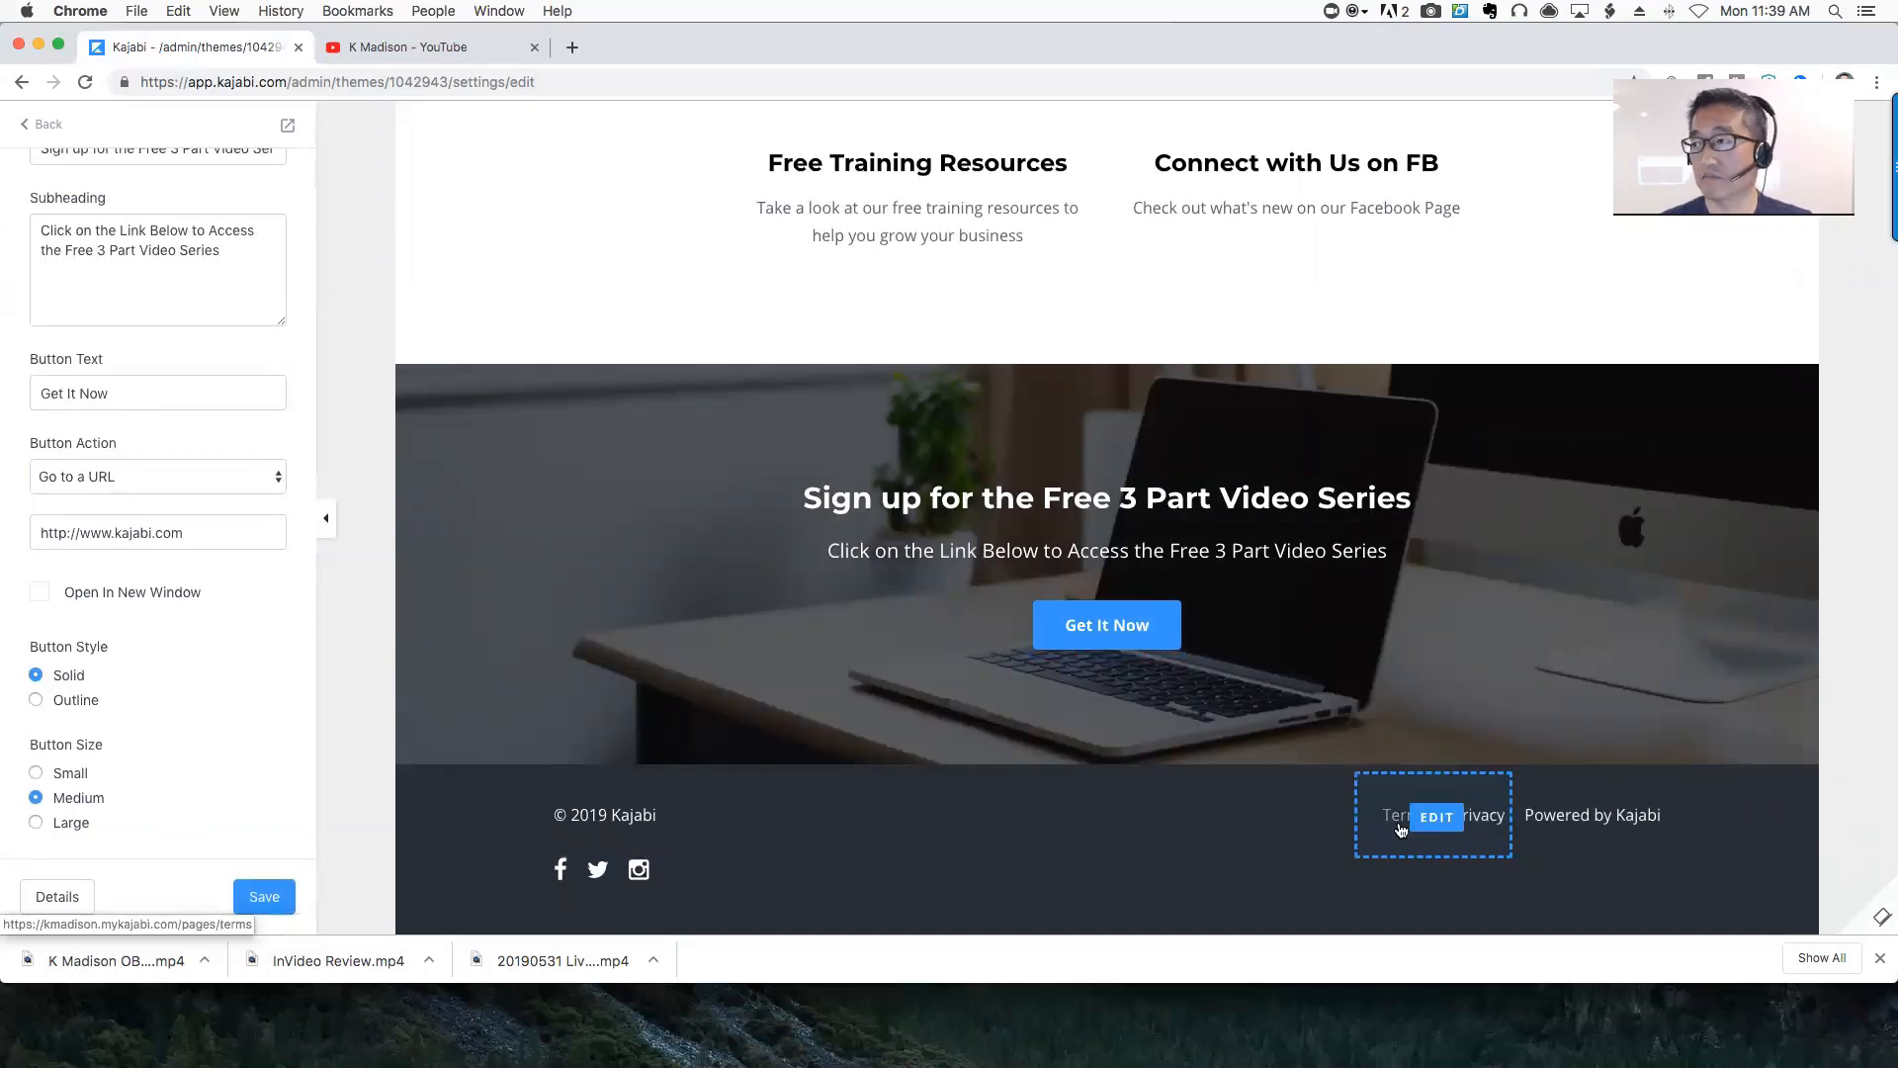
left_click(607, 818)
double_click(59, 385)
type("K Madison")
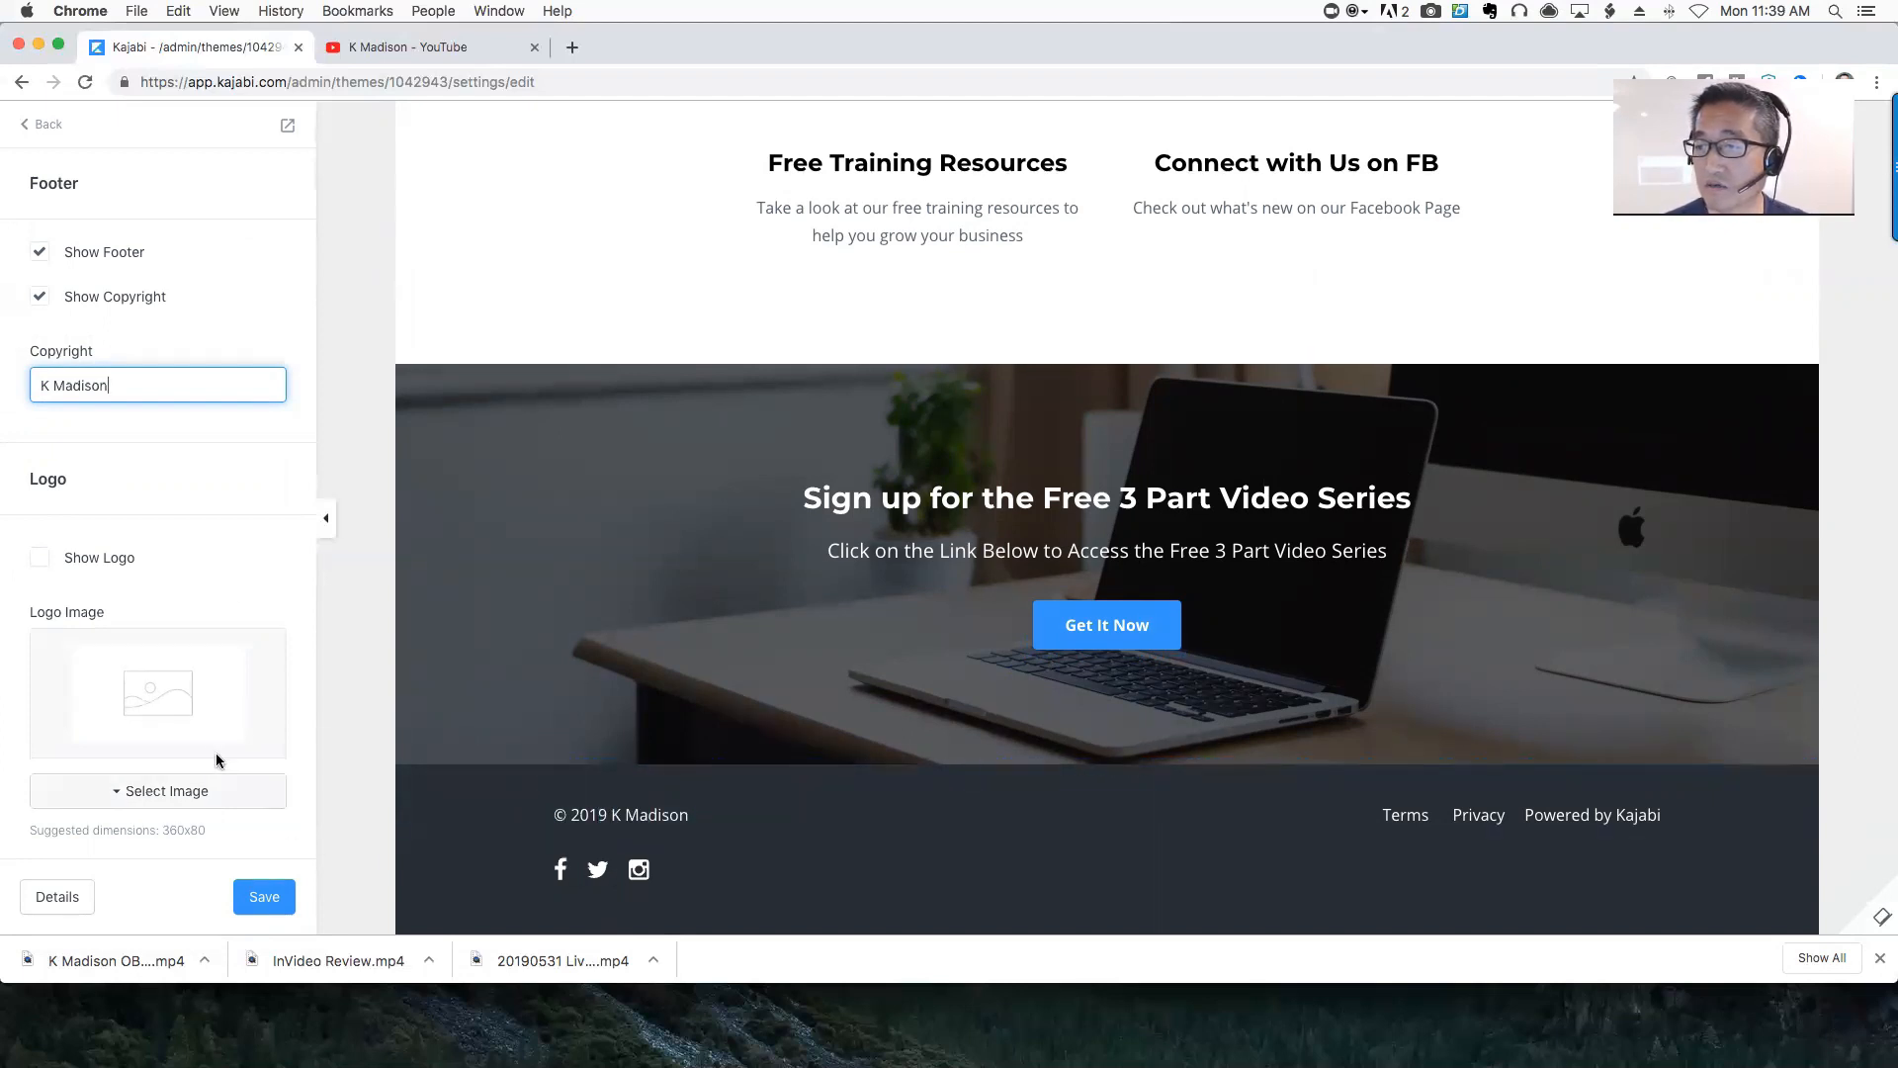
scroll(215, 751, "down", 3)
left_click(563, 873)
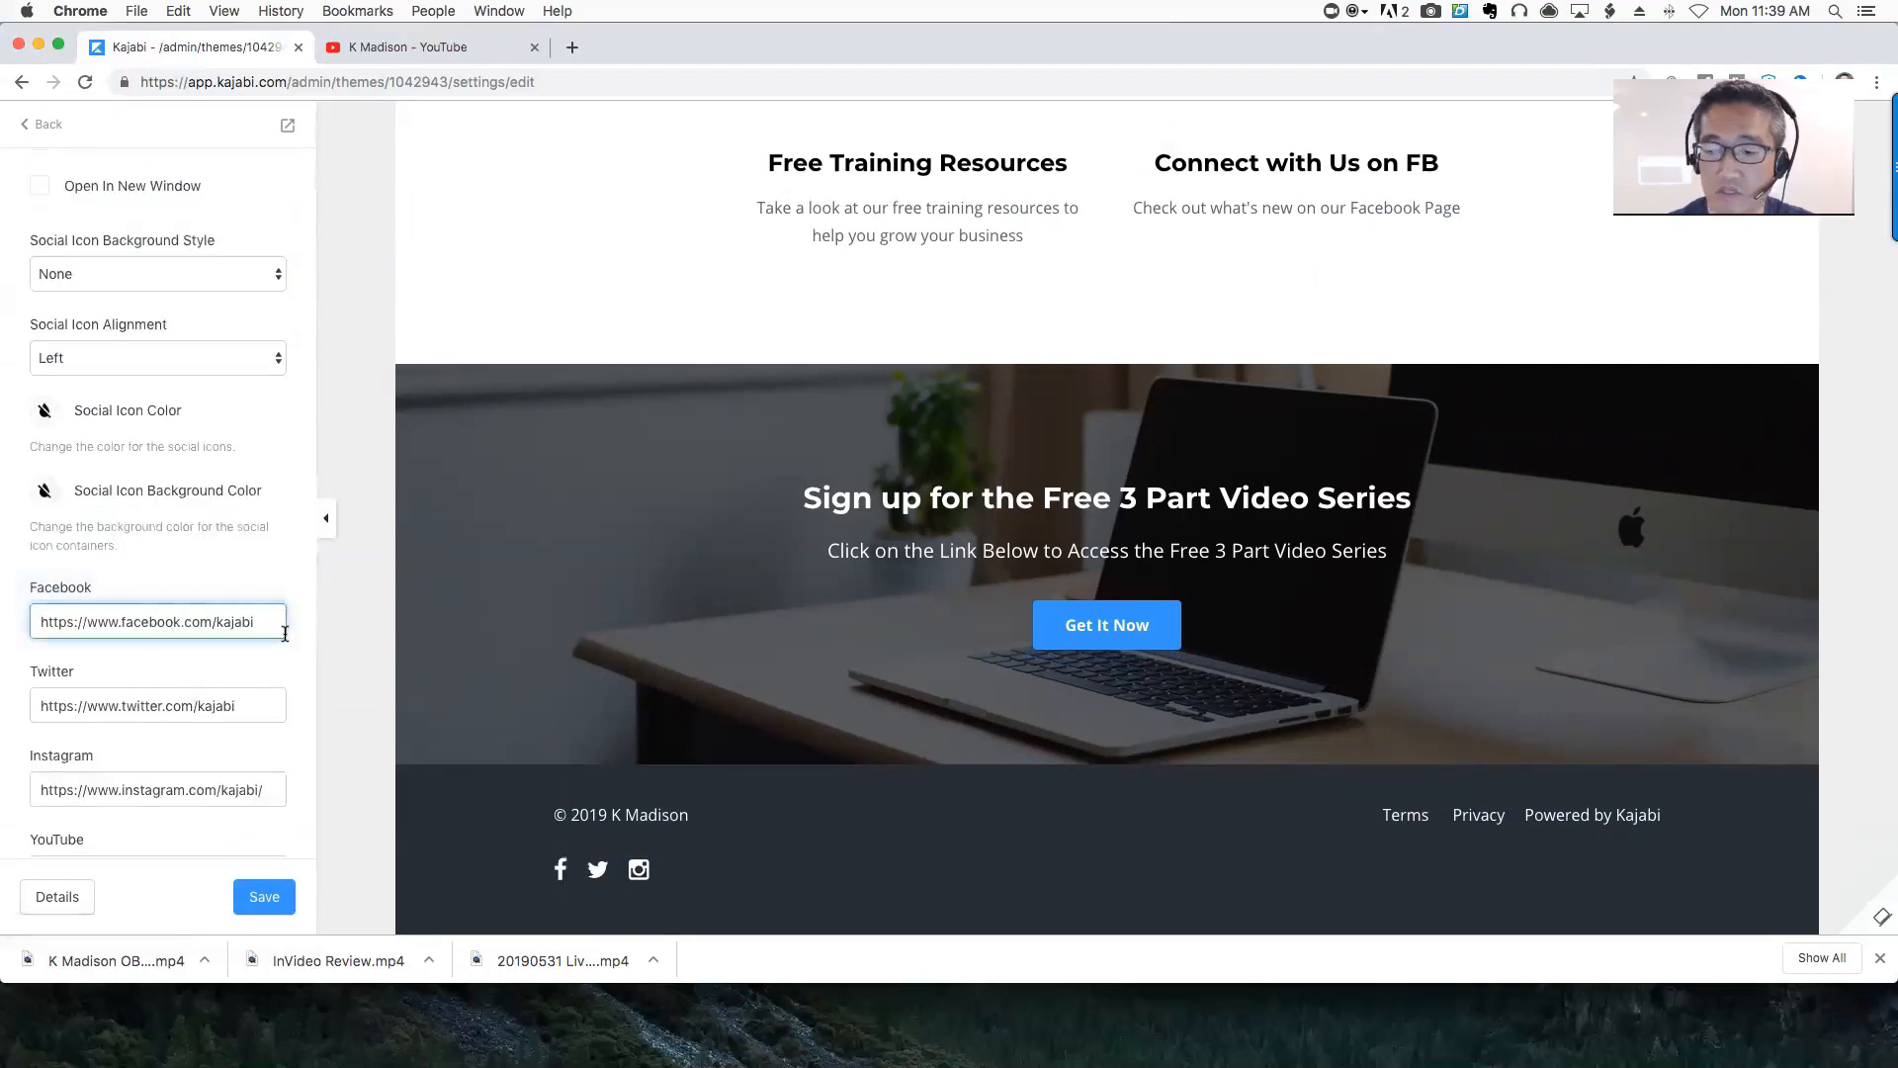
type("k")
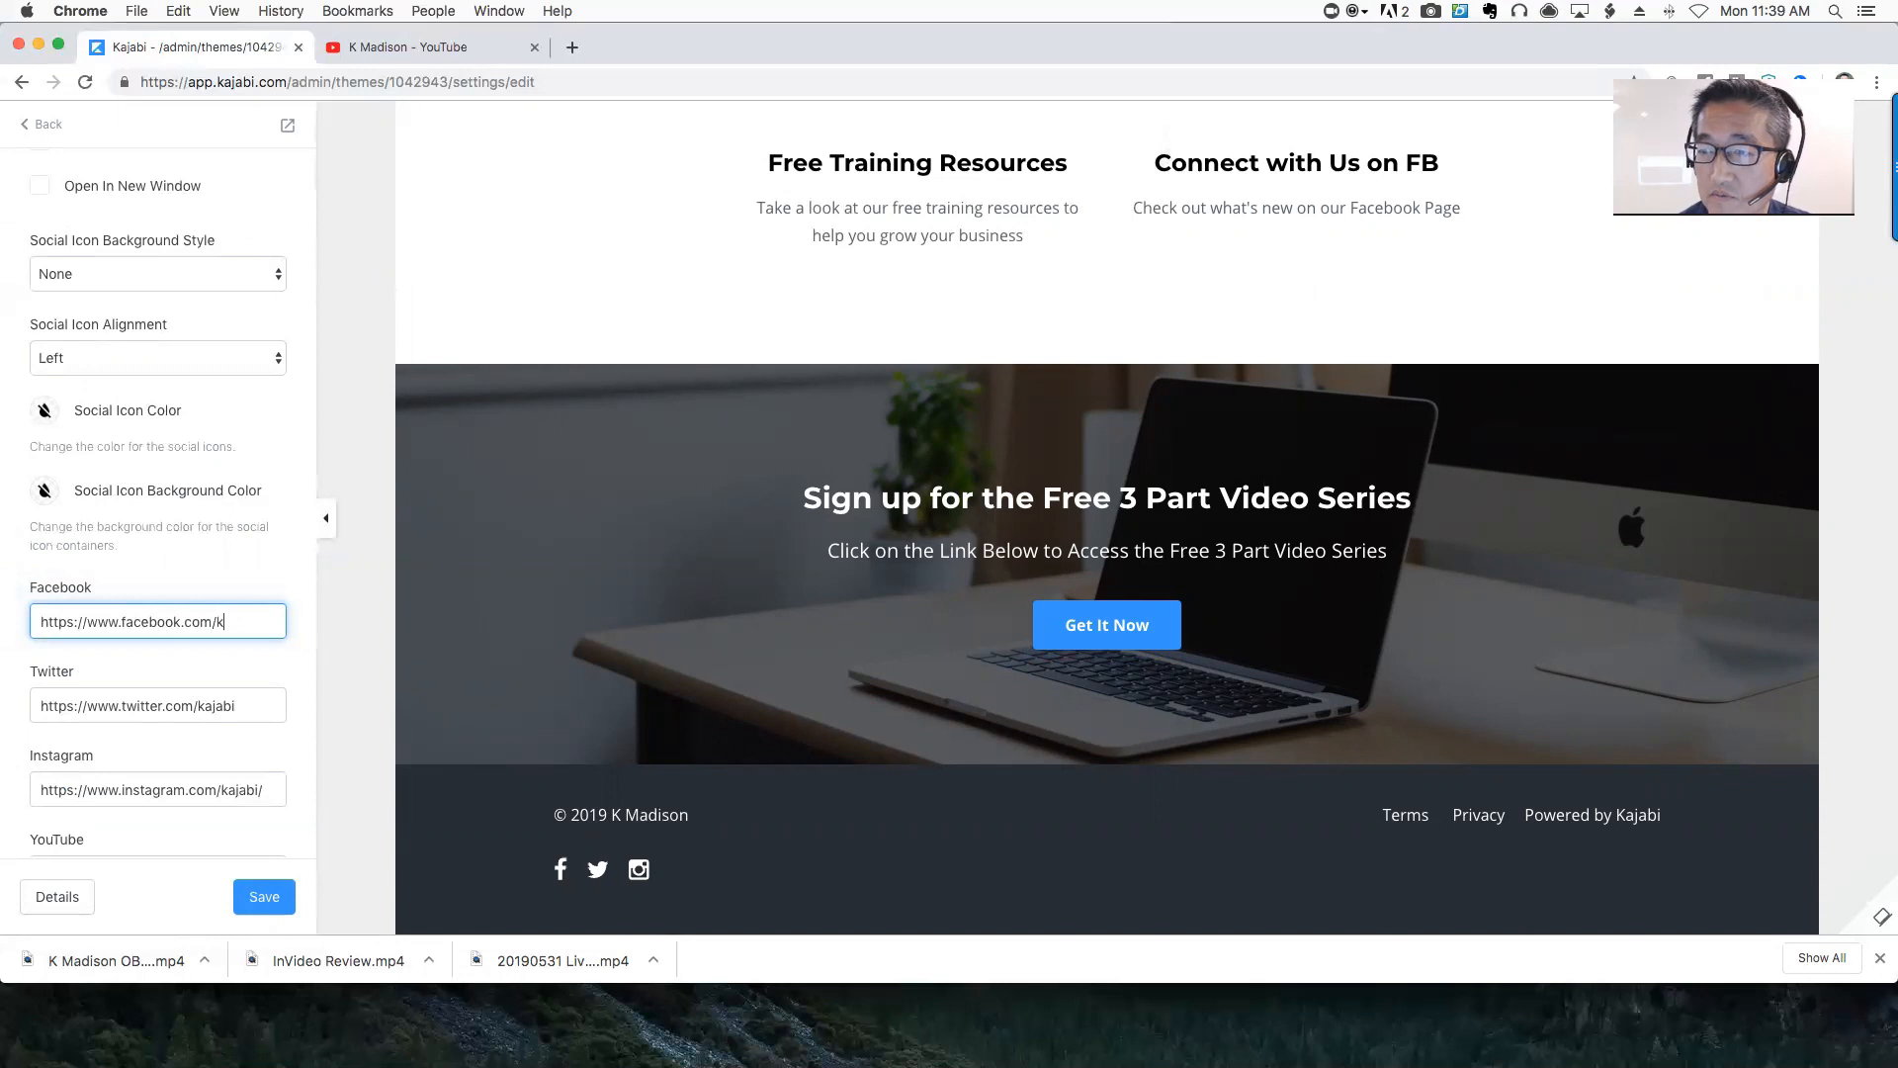
type("madisonmedia")
key("Tab")
key("Right")
key("BackSpace")
key("BackSpace")
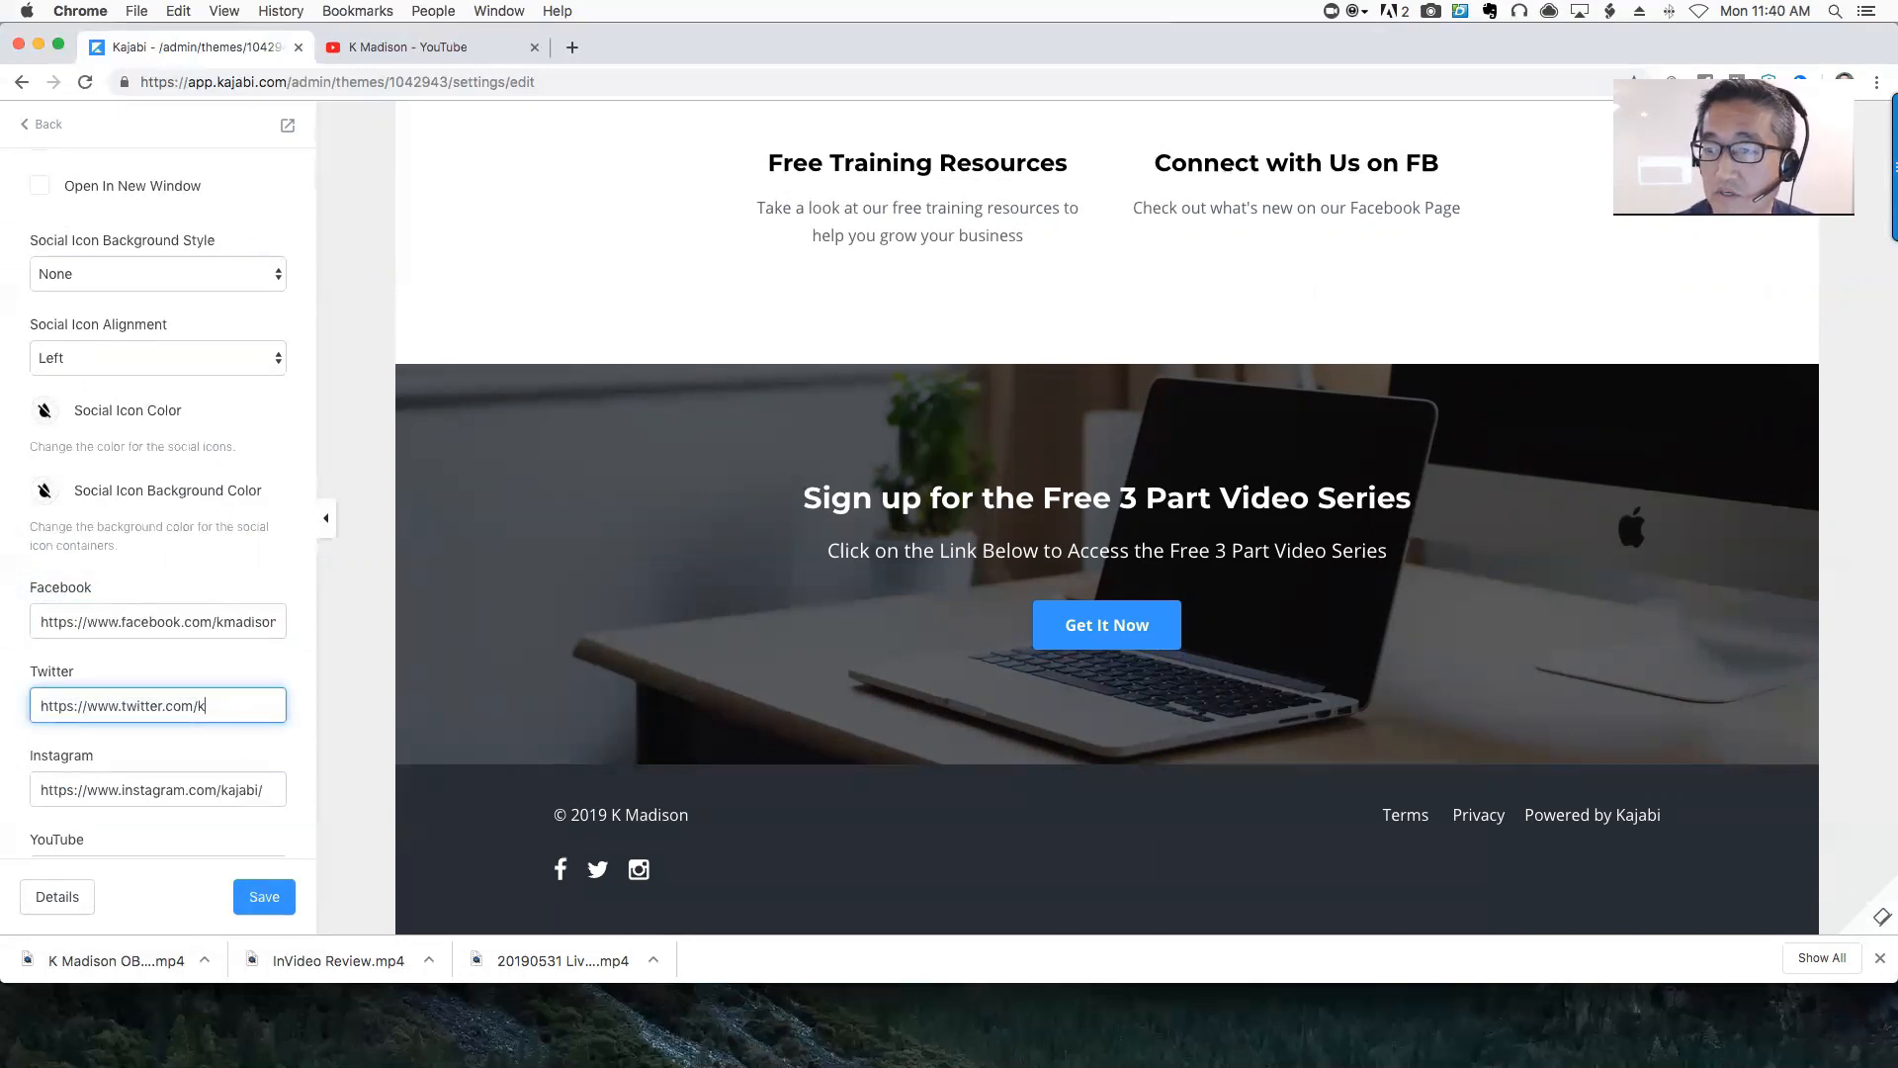
type("kmadison")
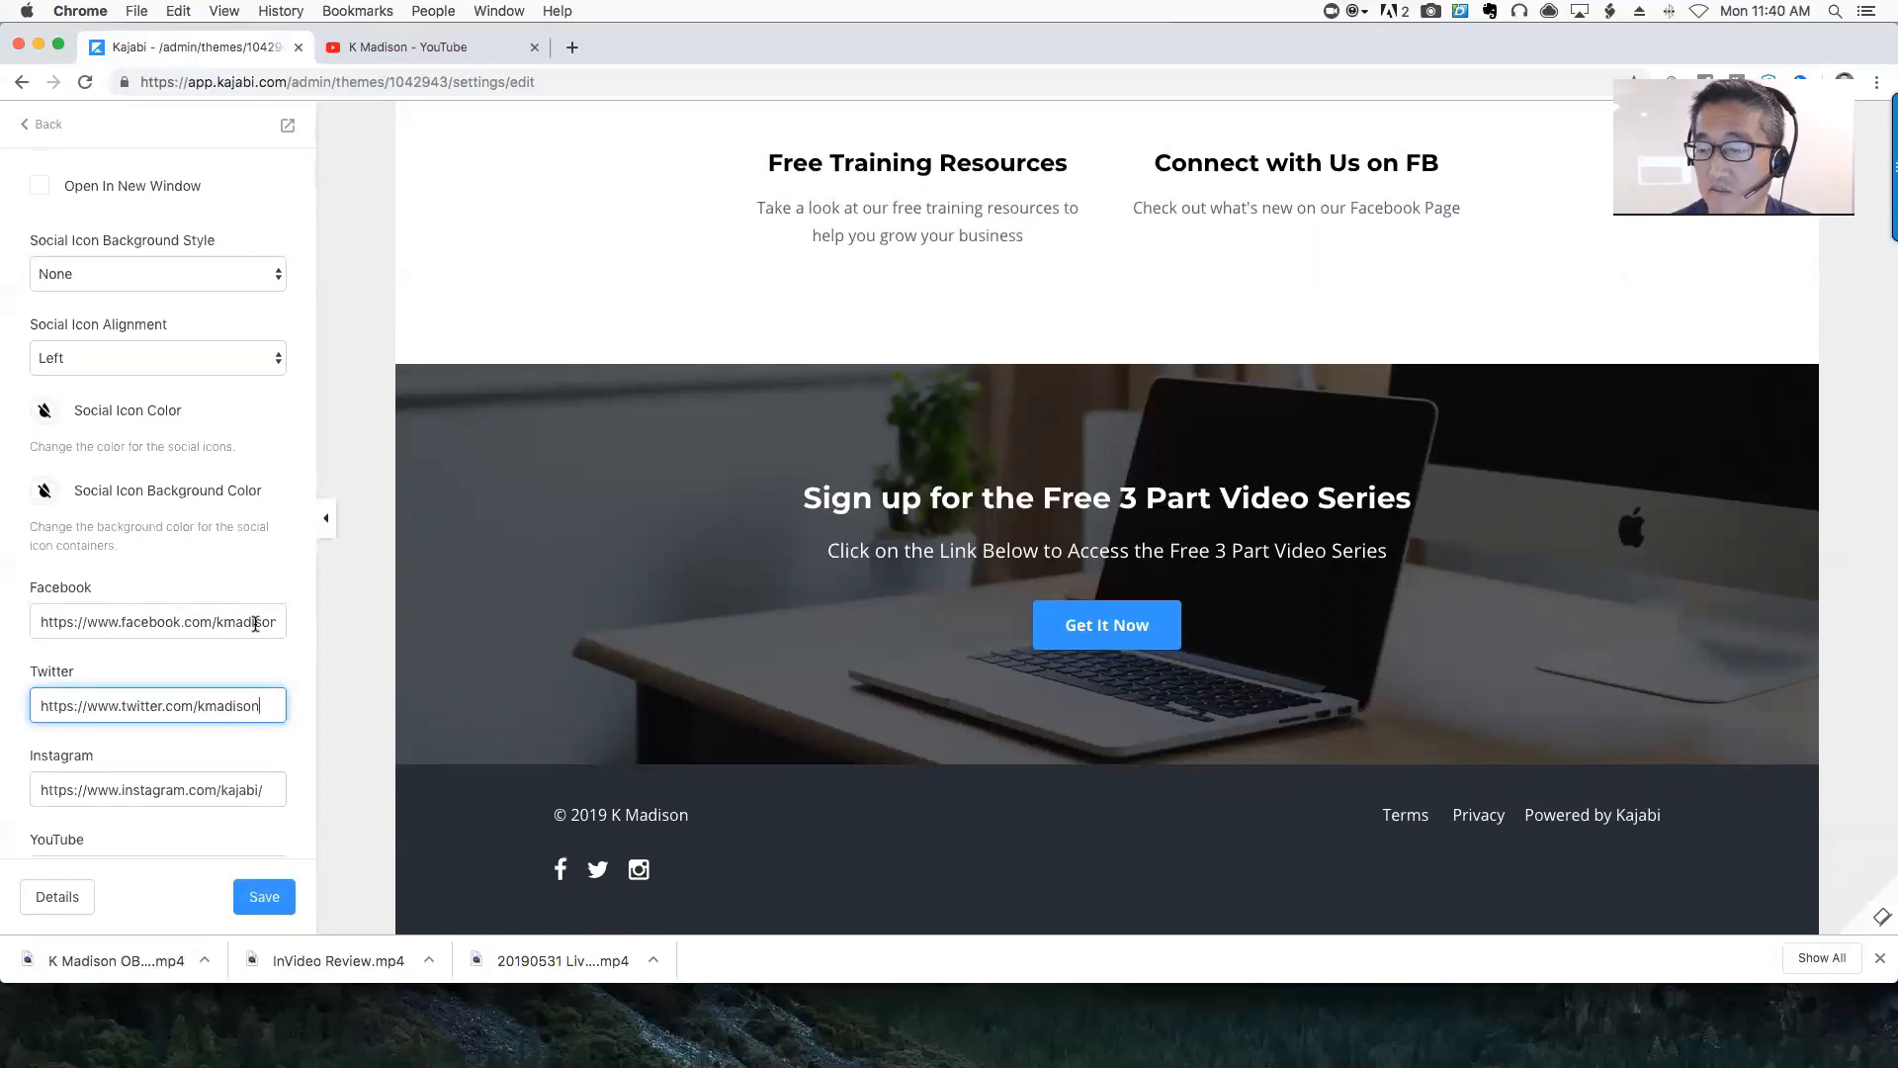
key("super+a")
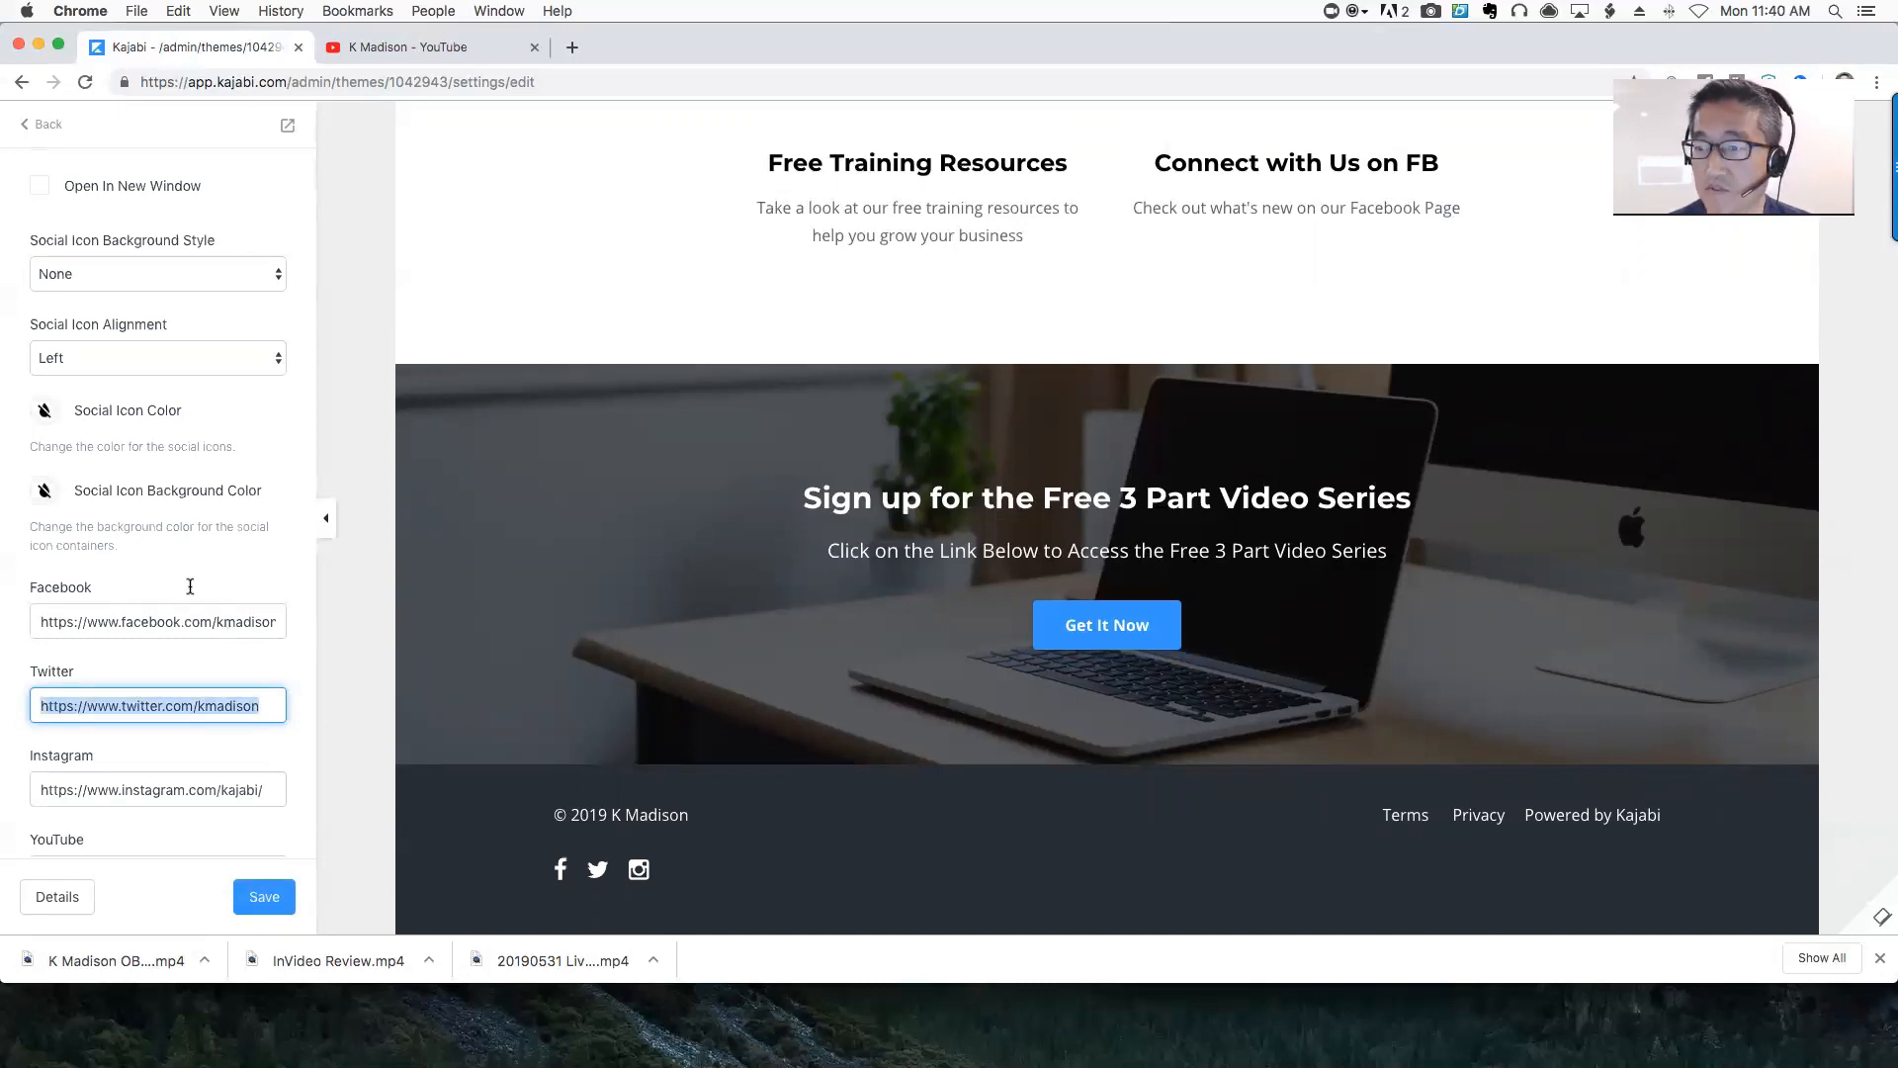
left_click(574, 46)
type("https://www.youtube.com/channel/UCrpClRlfvn3L5PglPtdI5SA")
key("Return")
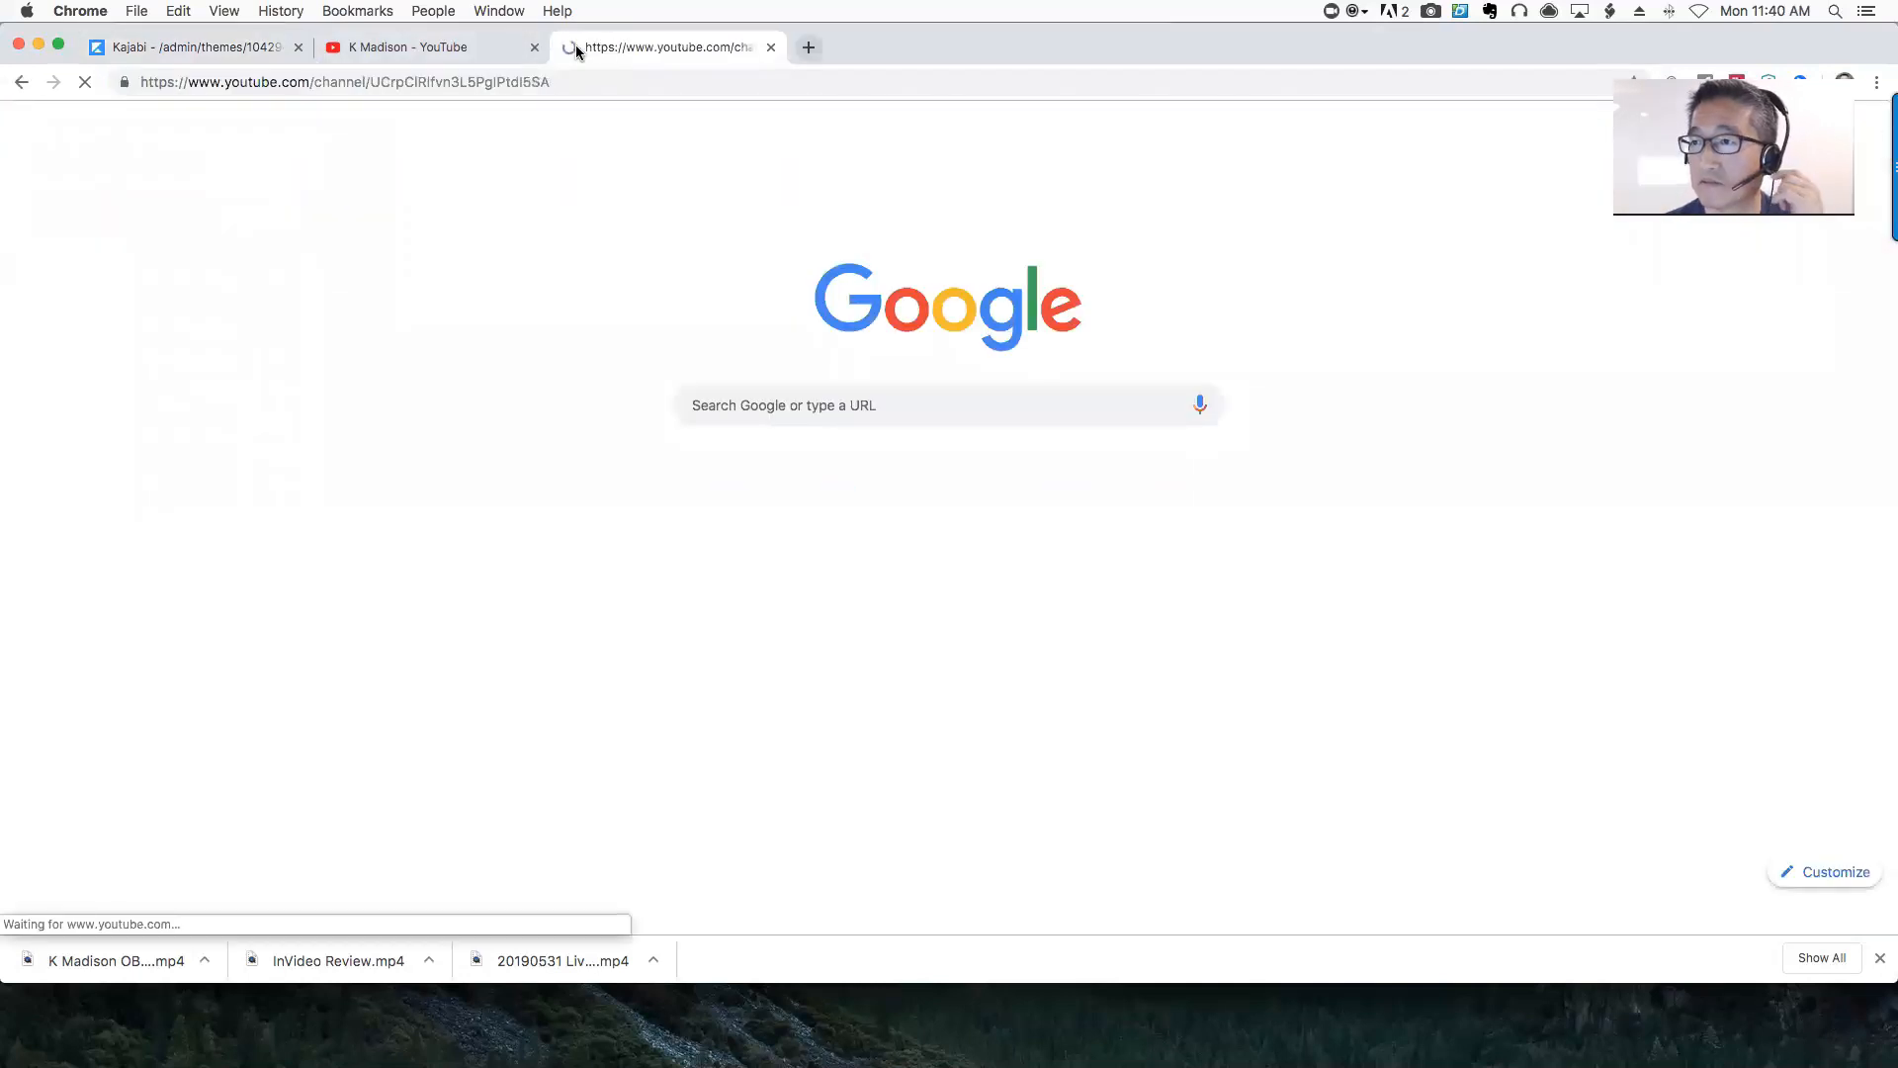
left_click(293, 52)
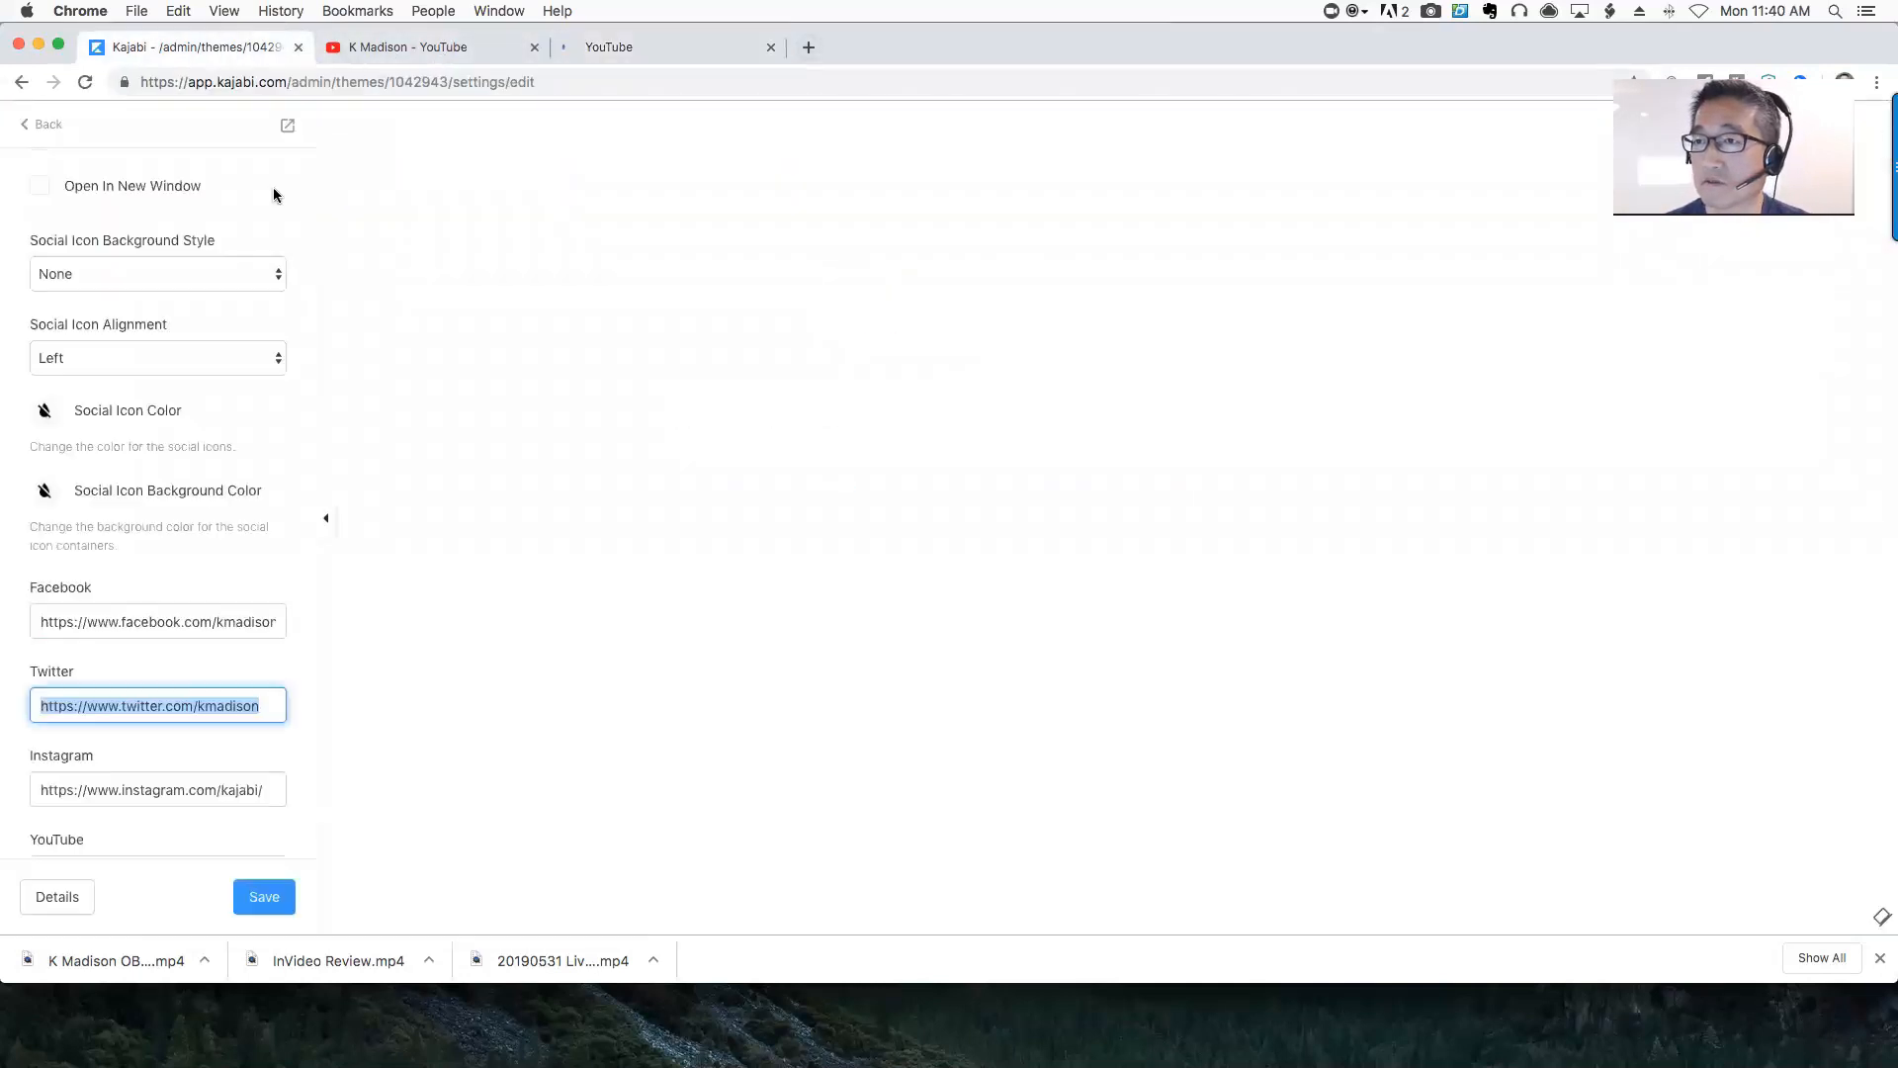
Copy the footer's Twitter link and open it in the extra browser tab to check the profile
left_click(186, 697)
key("super+a")
key("super+c")
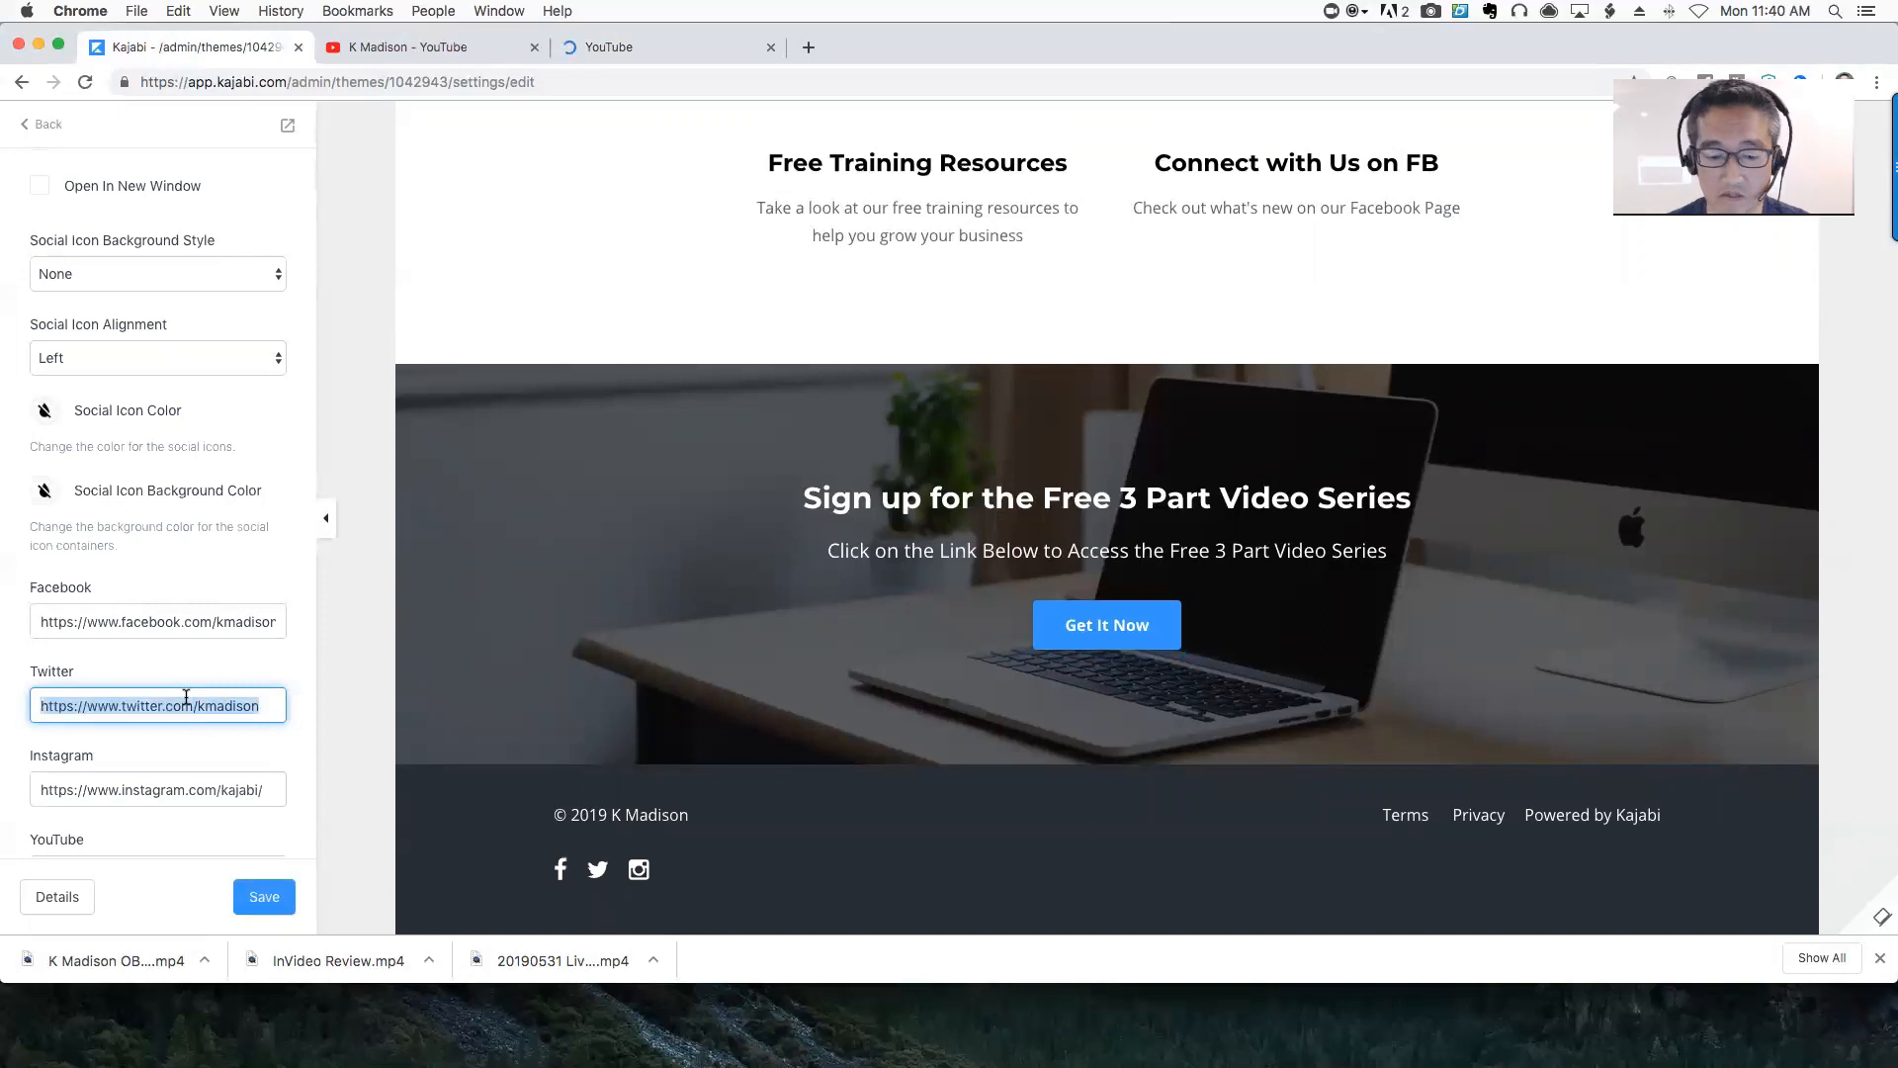
left_click(561, 46)
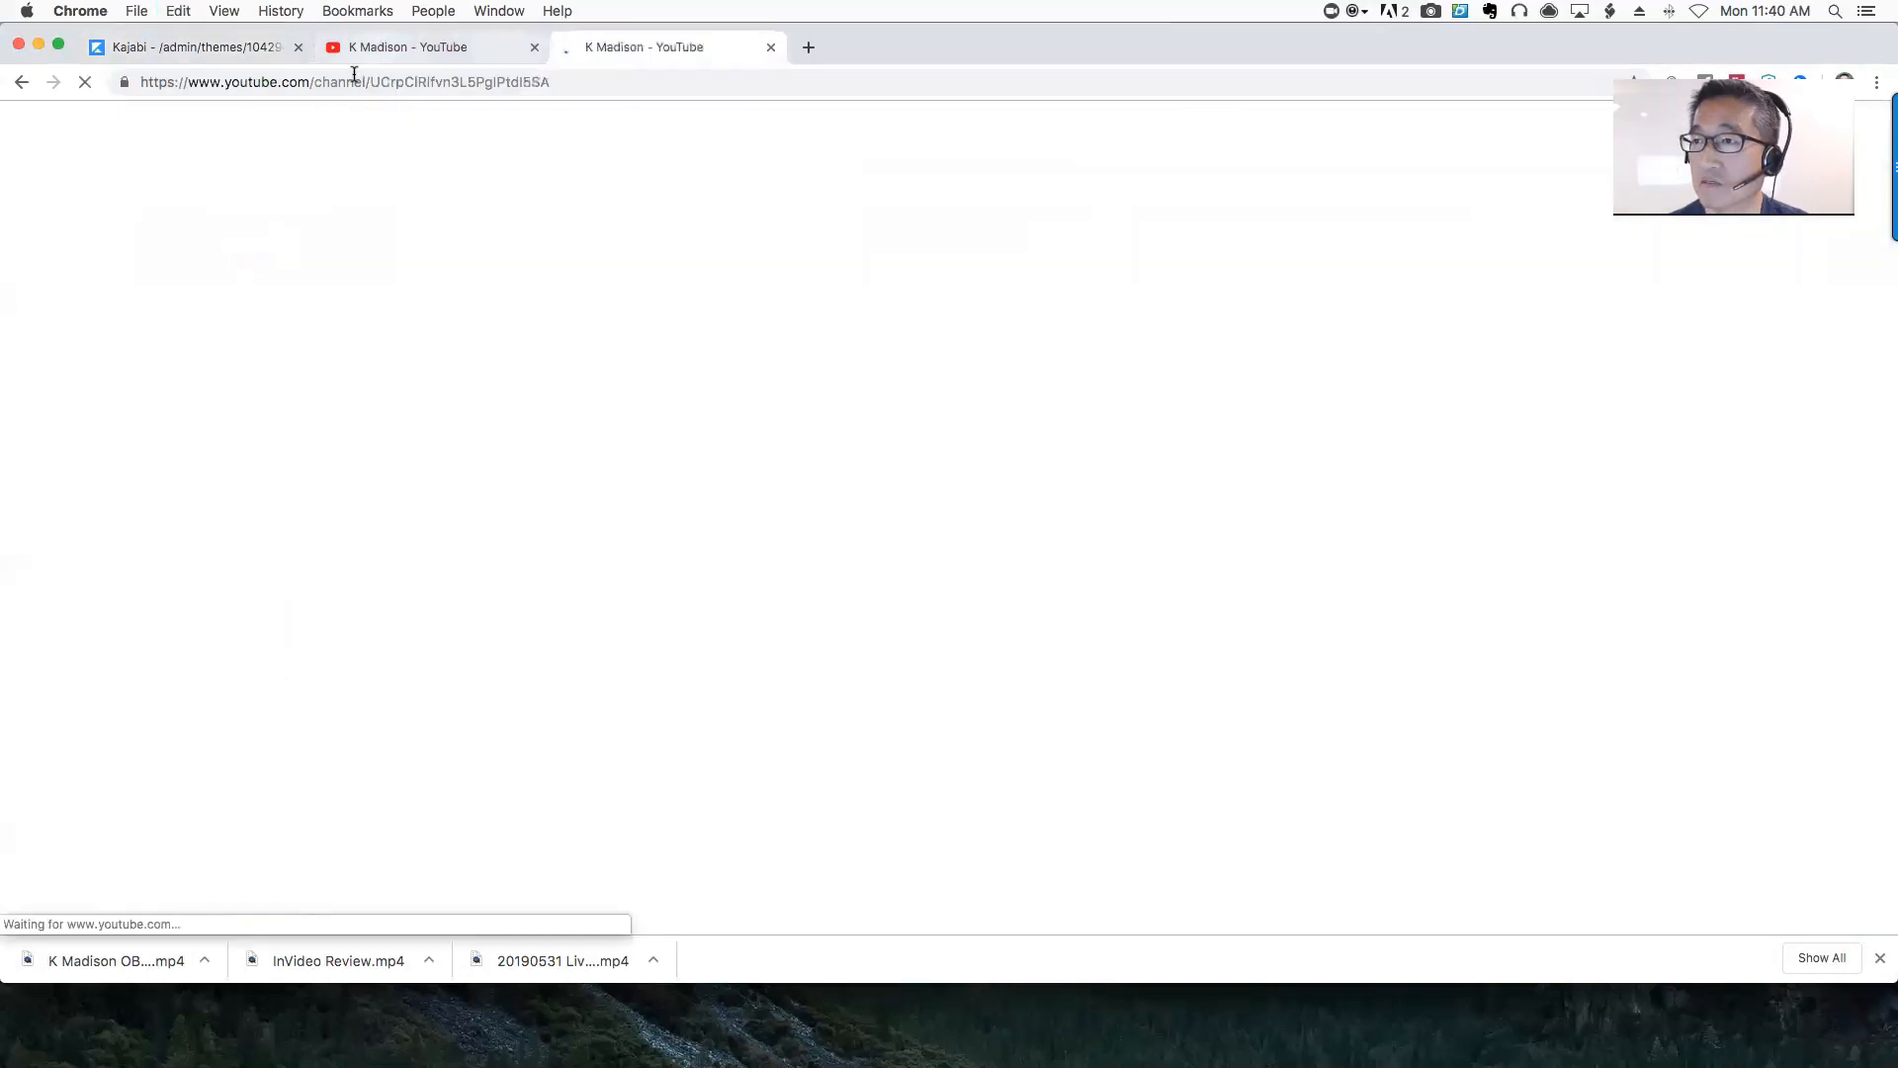
left_click(354, 82)
key("super+v")
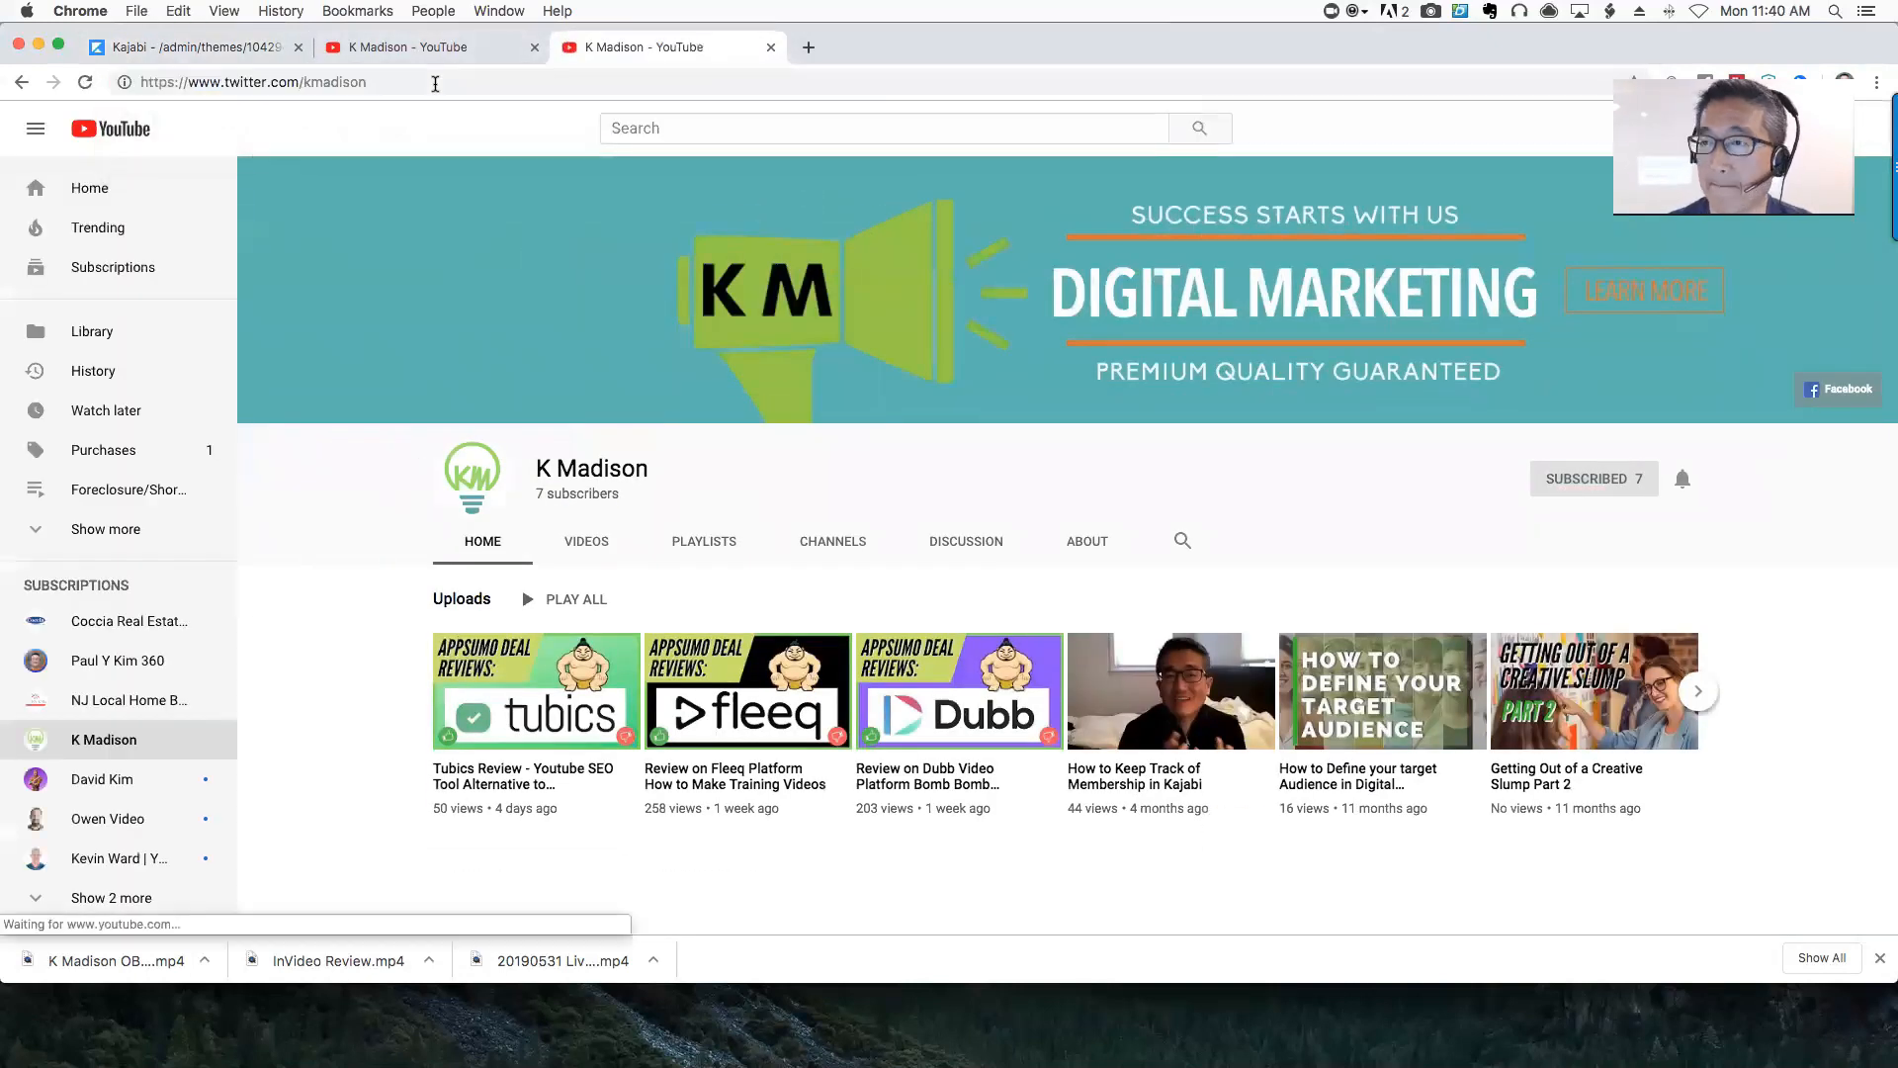
key("Return")
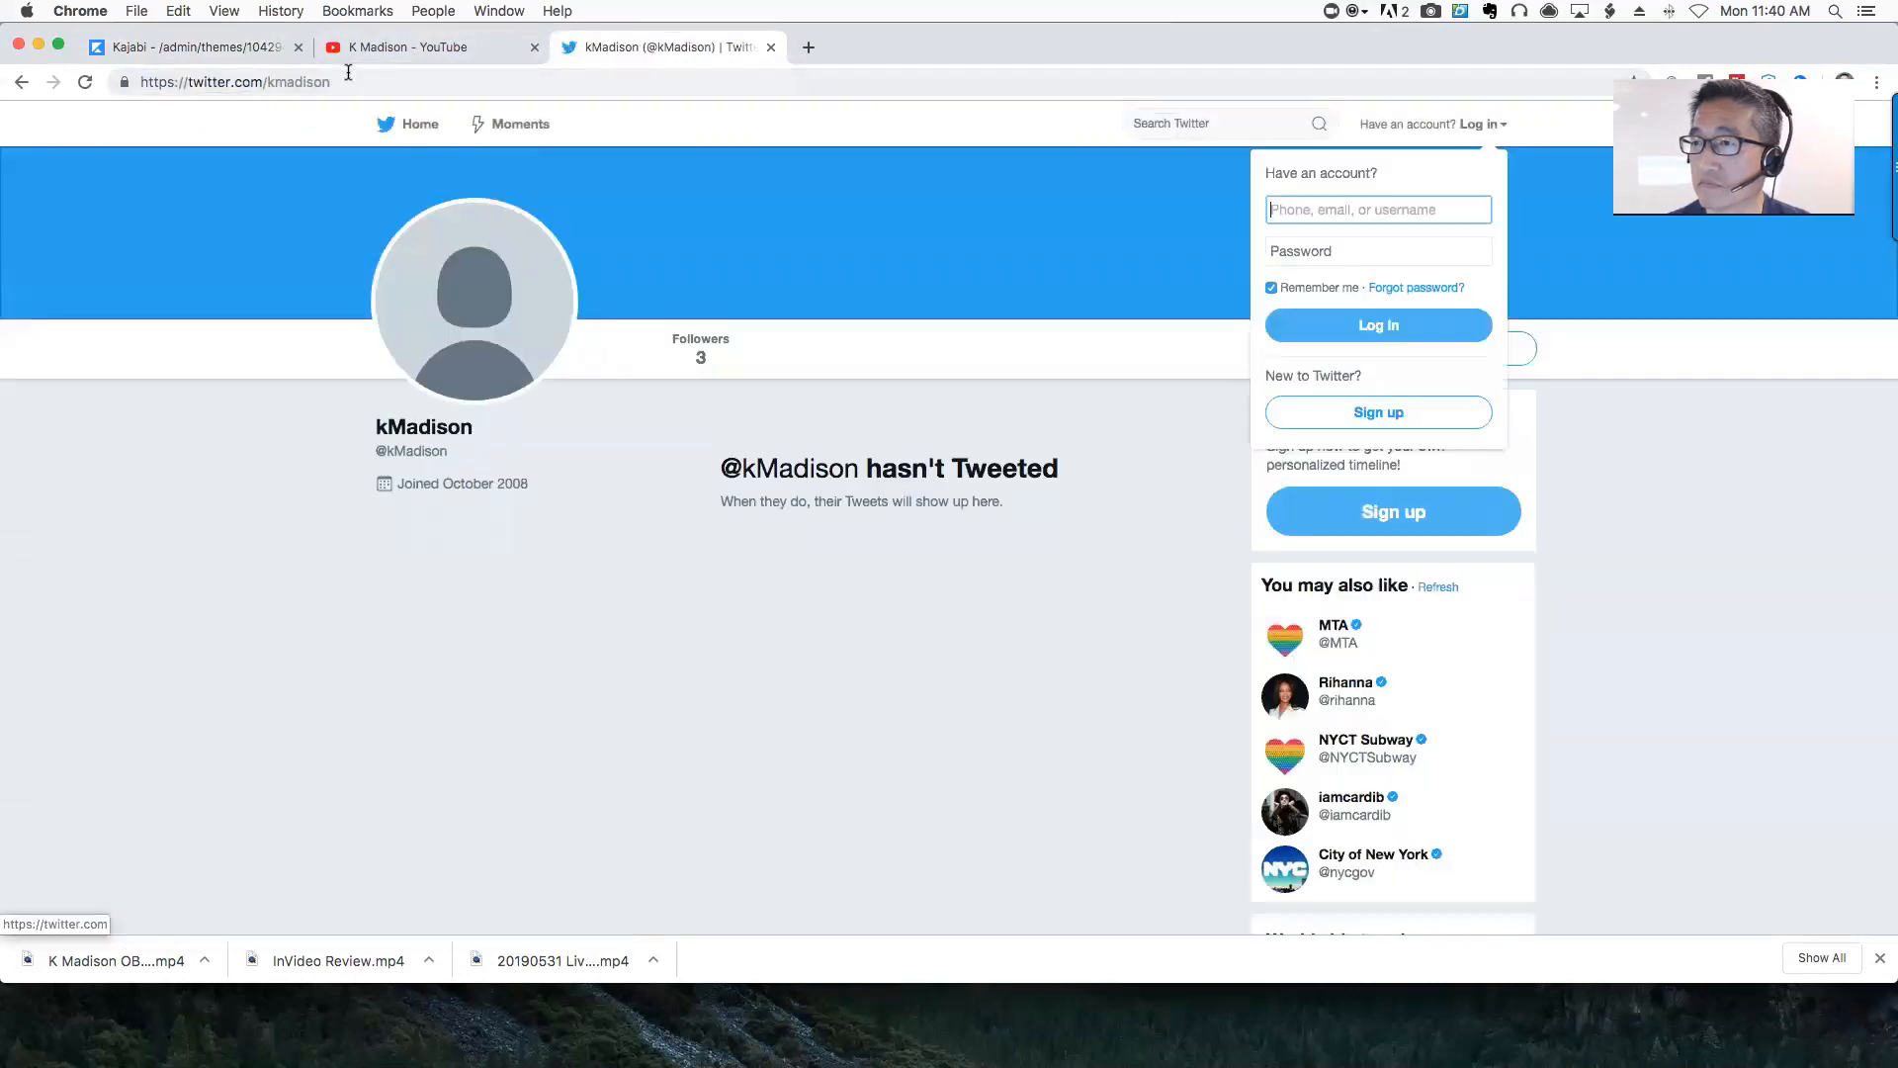
Check the Twitter profile at twitter.com/kmadisonmedia instead
left_click(434, 80)
left_click(435, 80)
type("media")
key("Return")
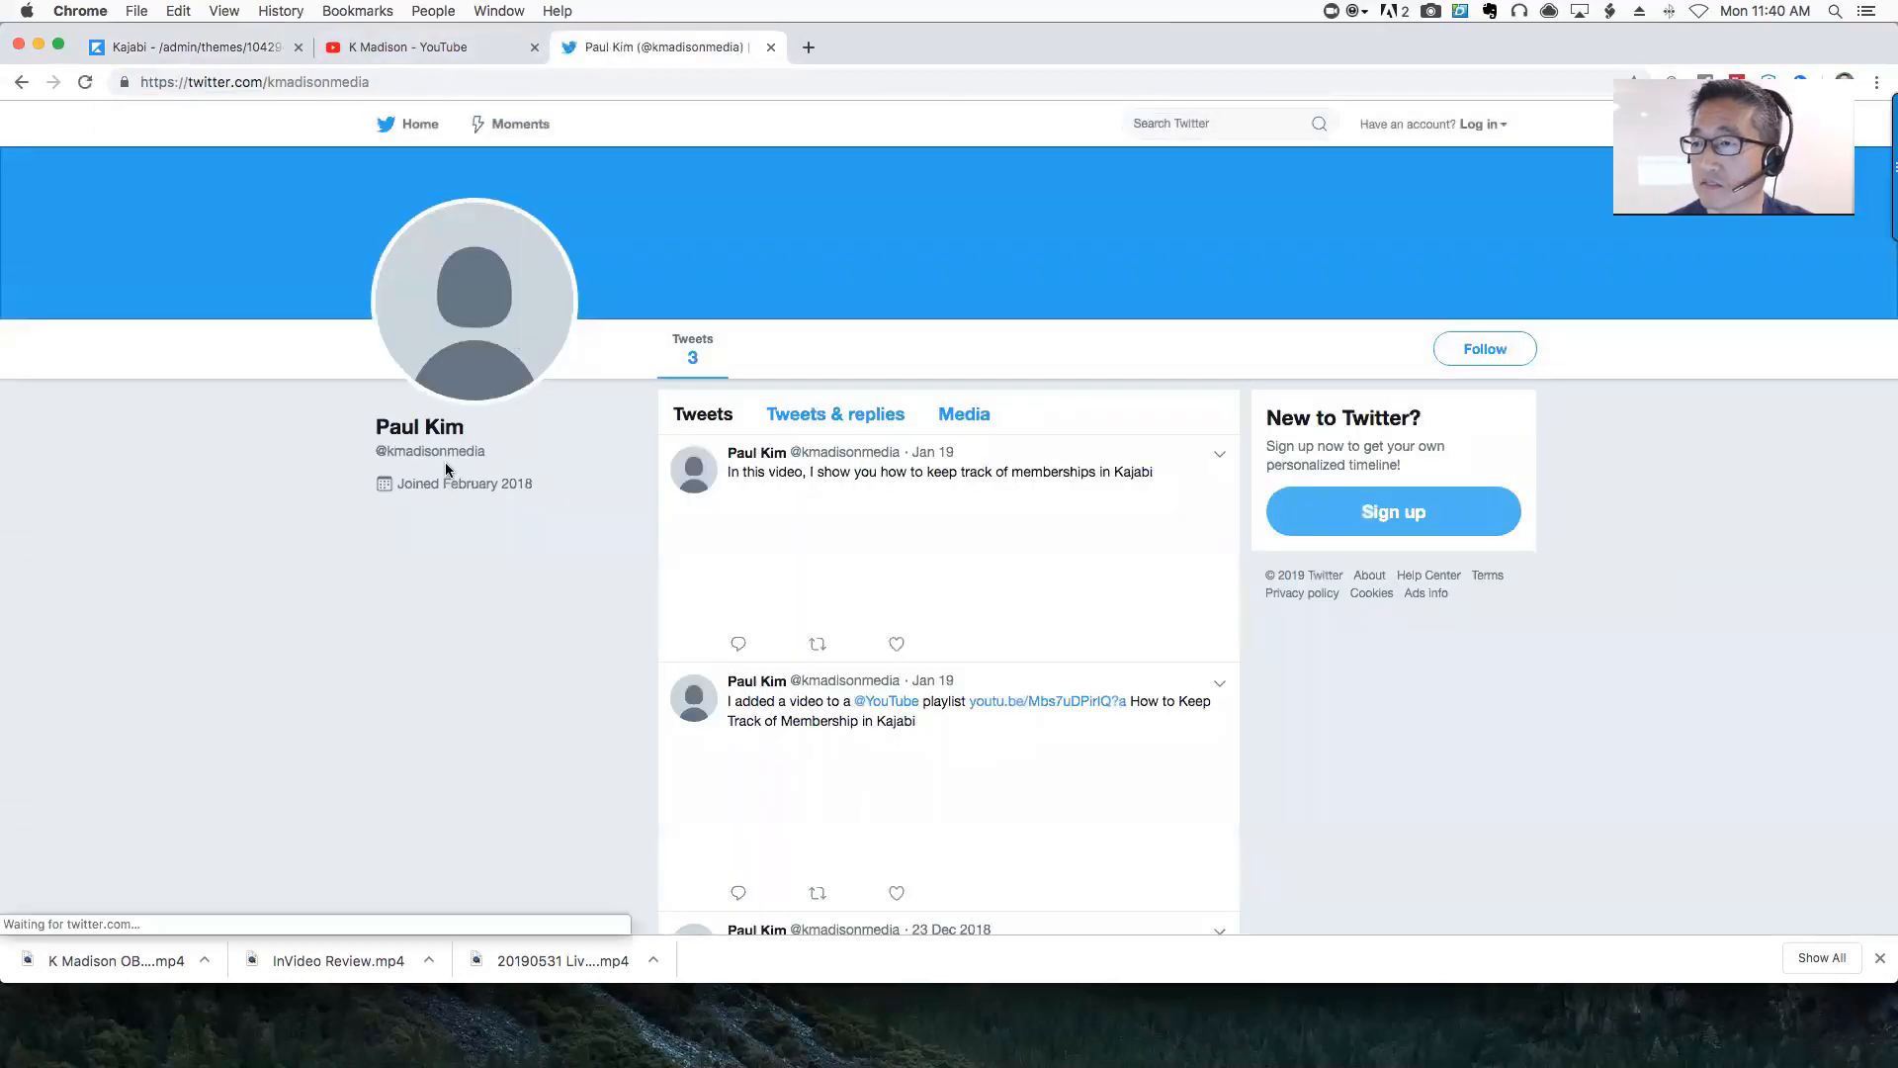
left_click(226, 50)
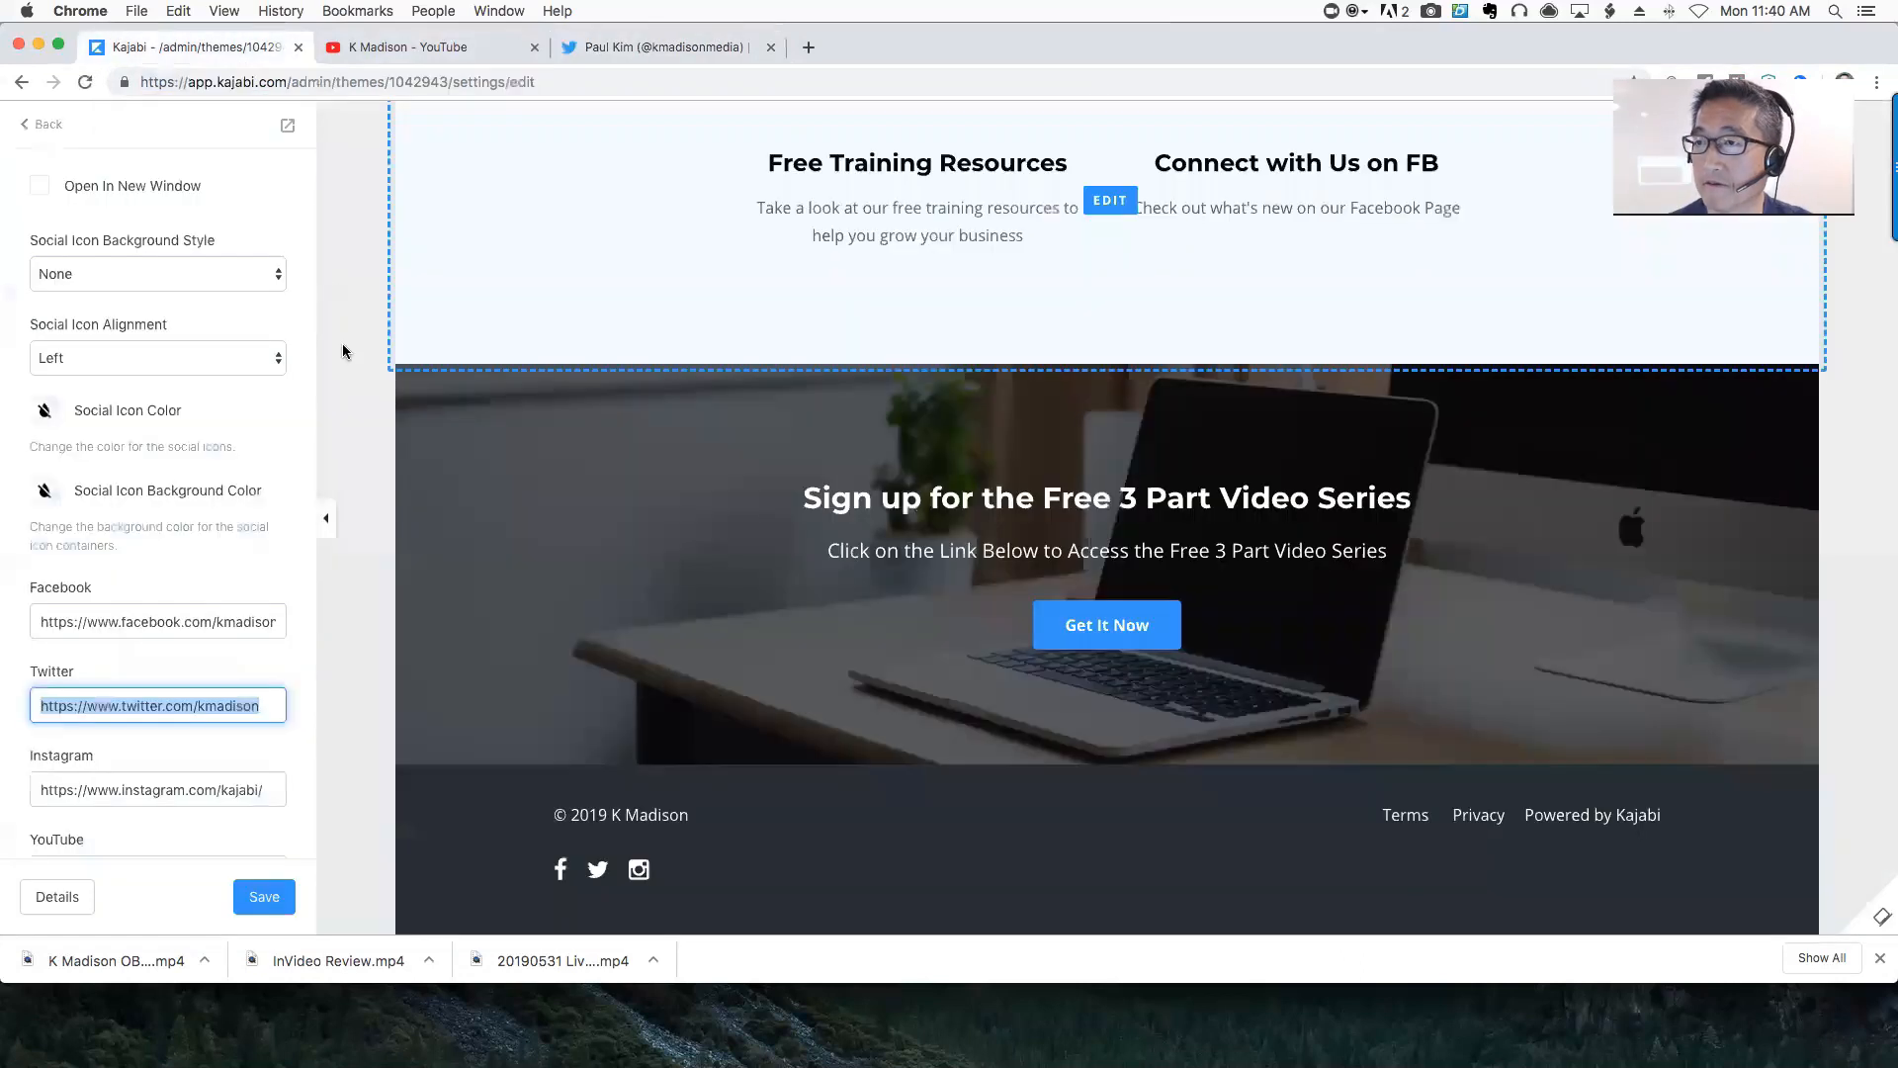
left_click(293, 708)
type("media")
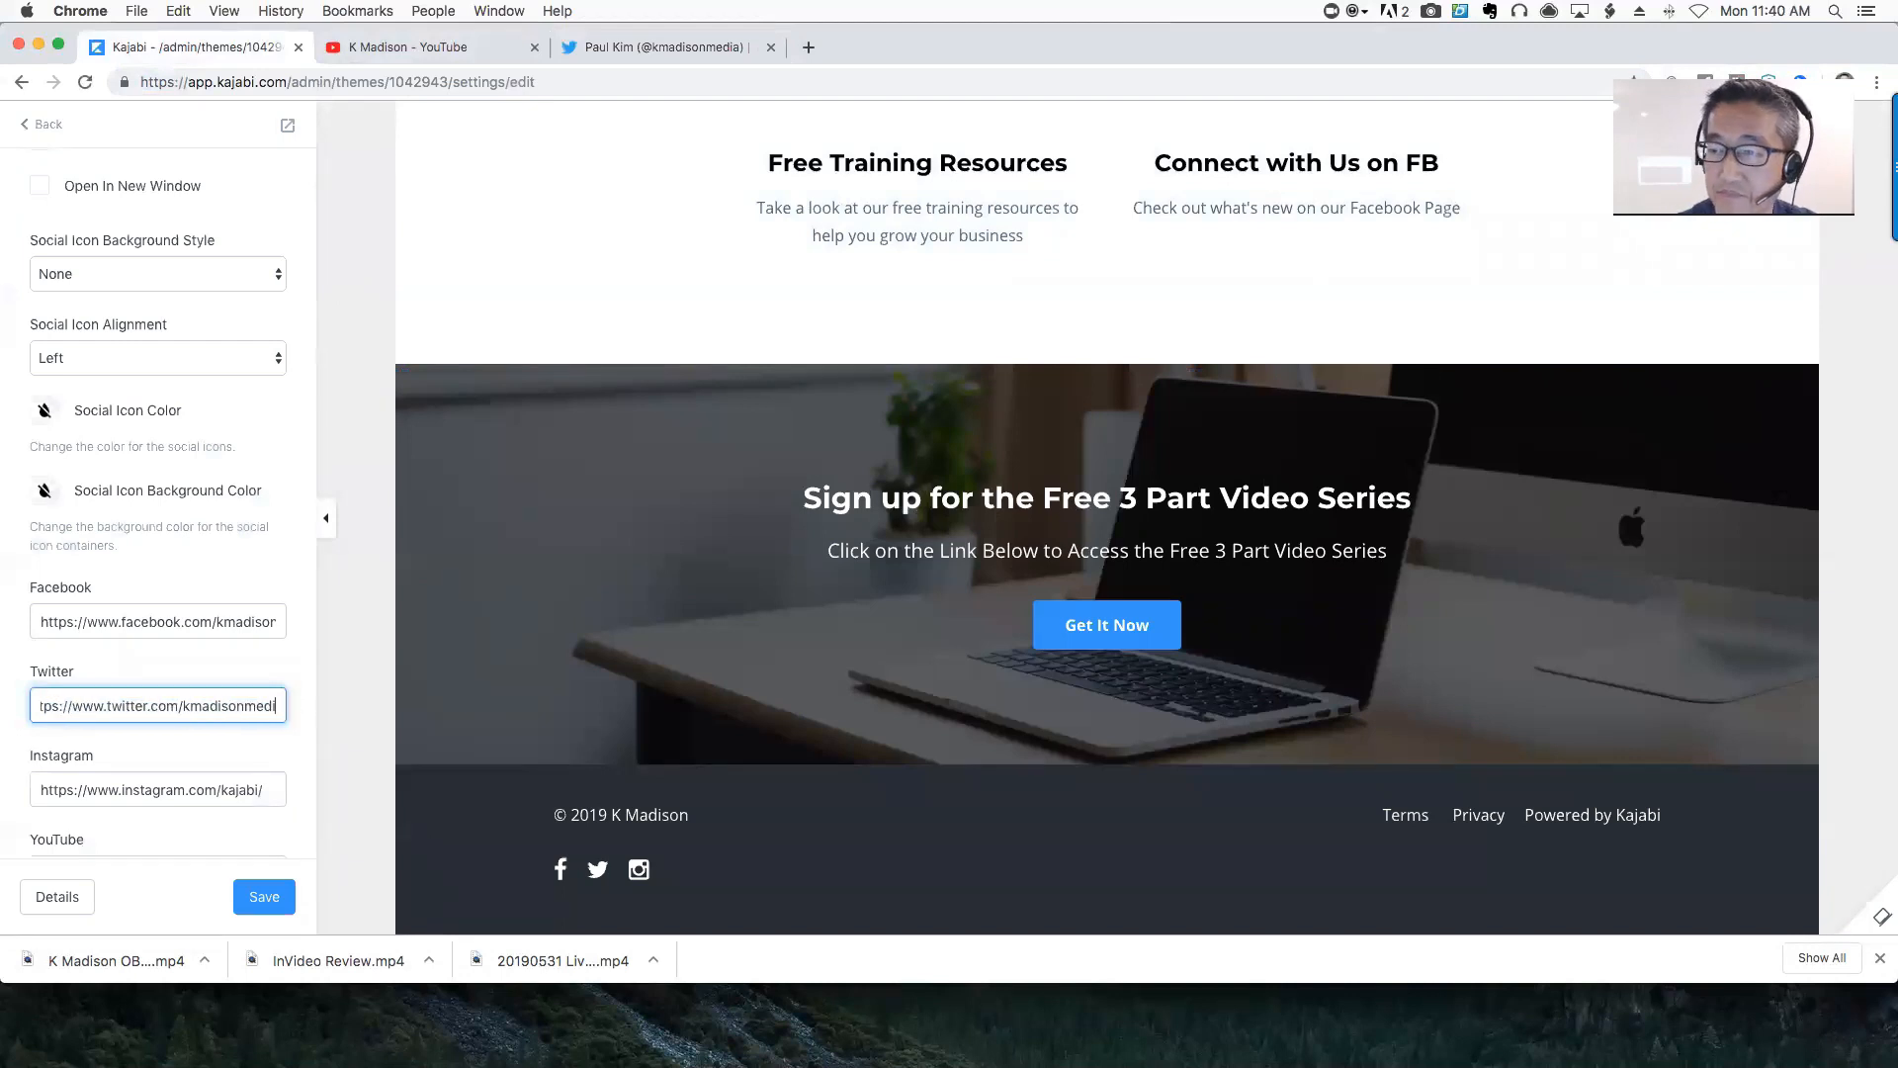
key("Tab")
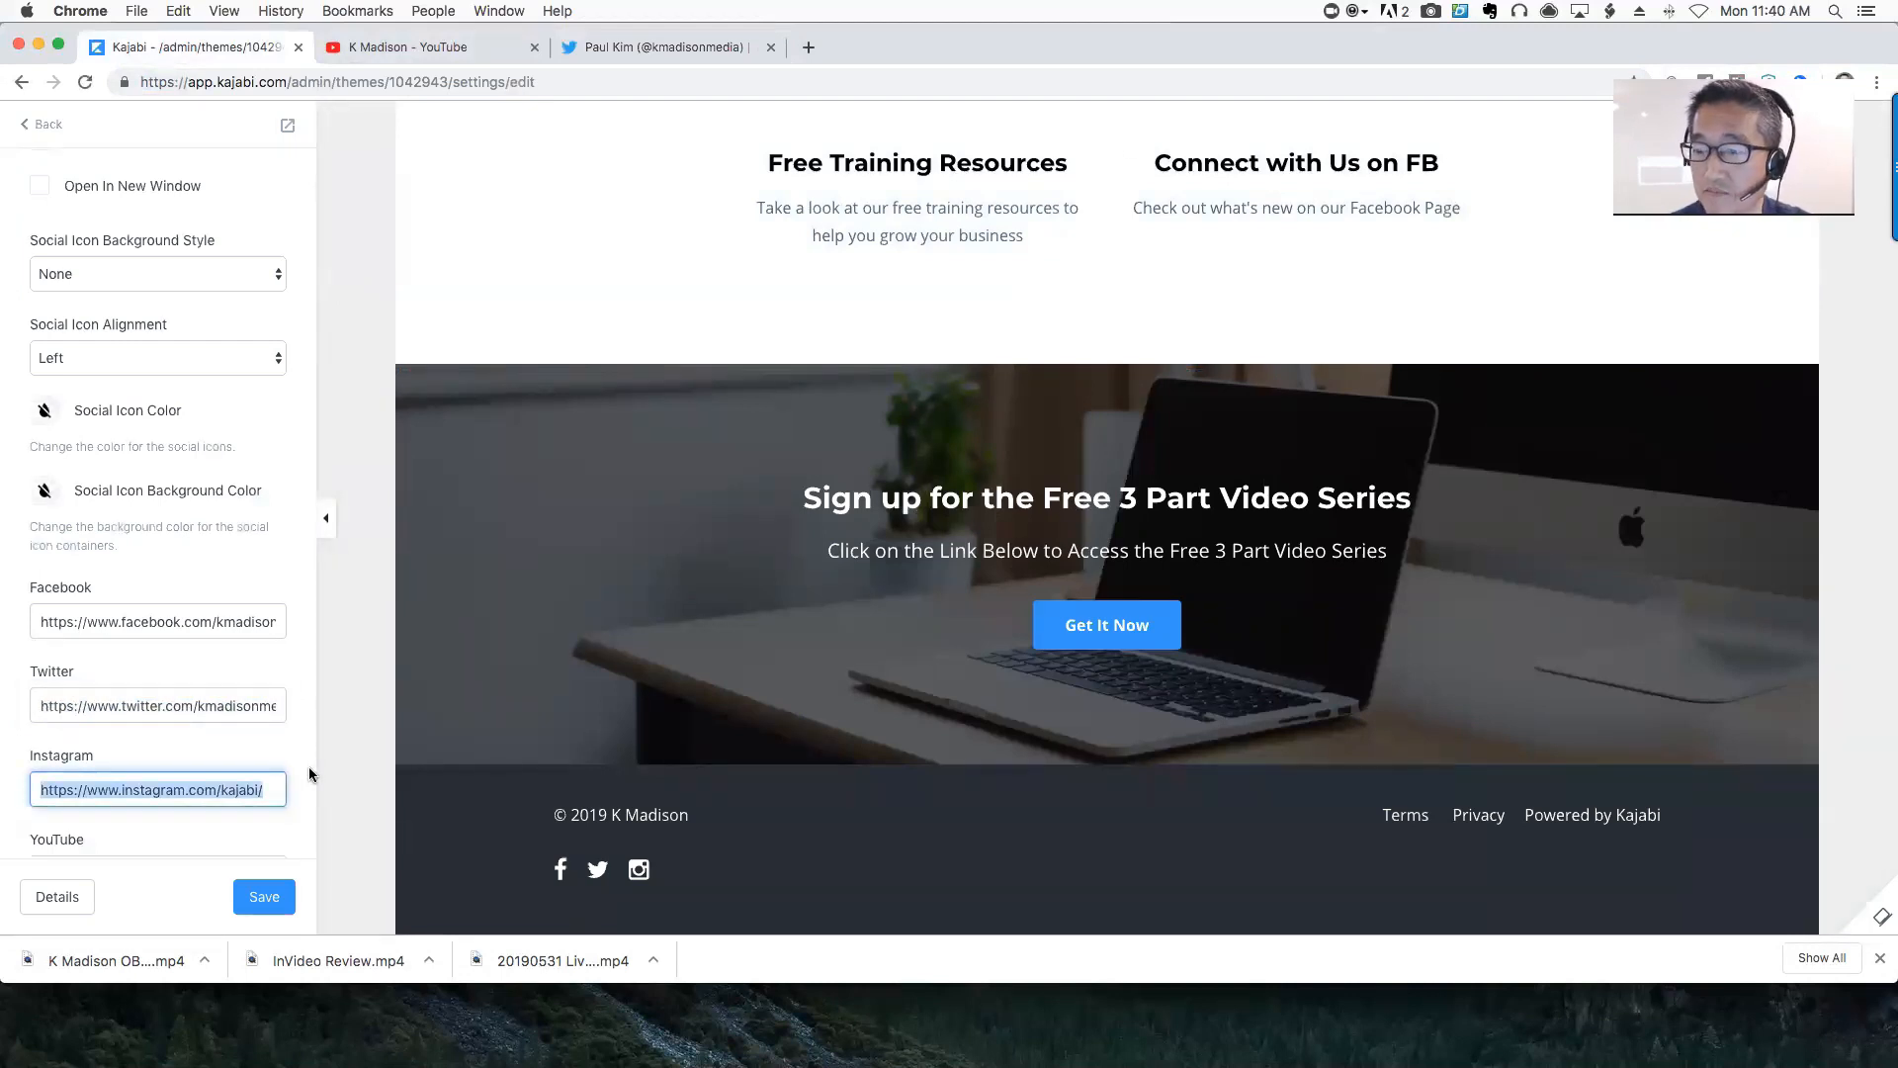
key("Right")
type("kmadisonmedia")
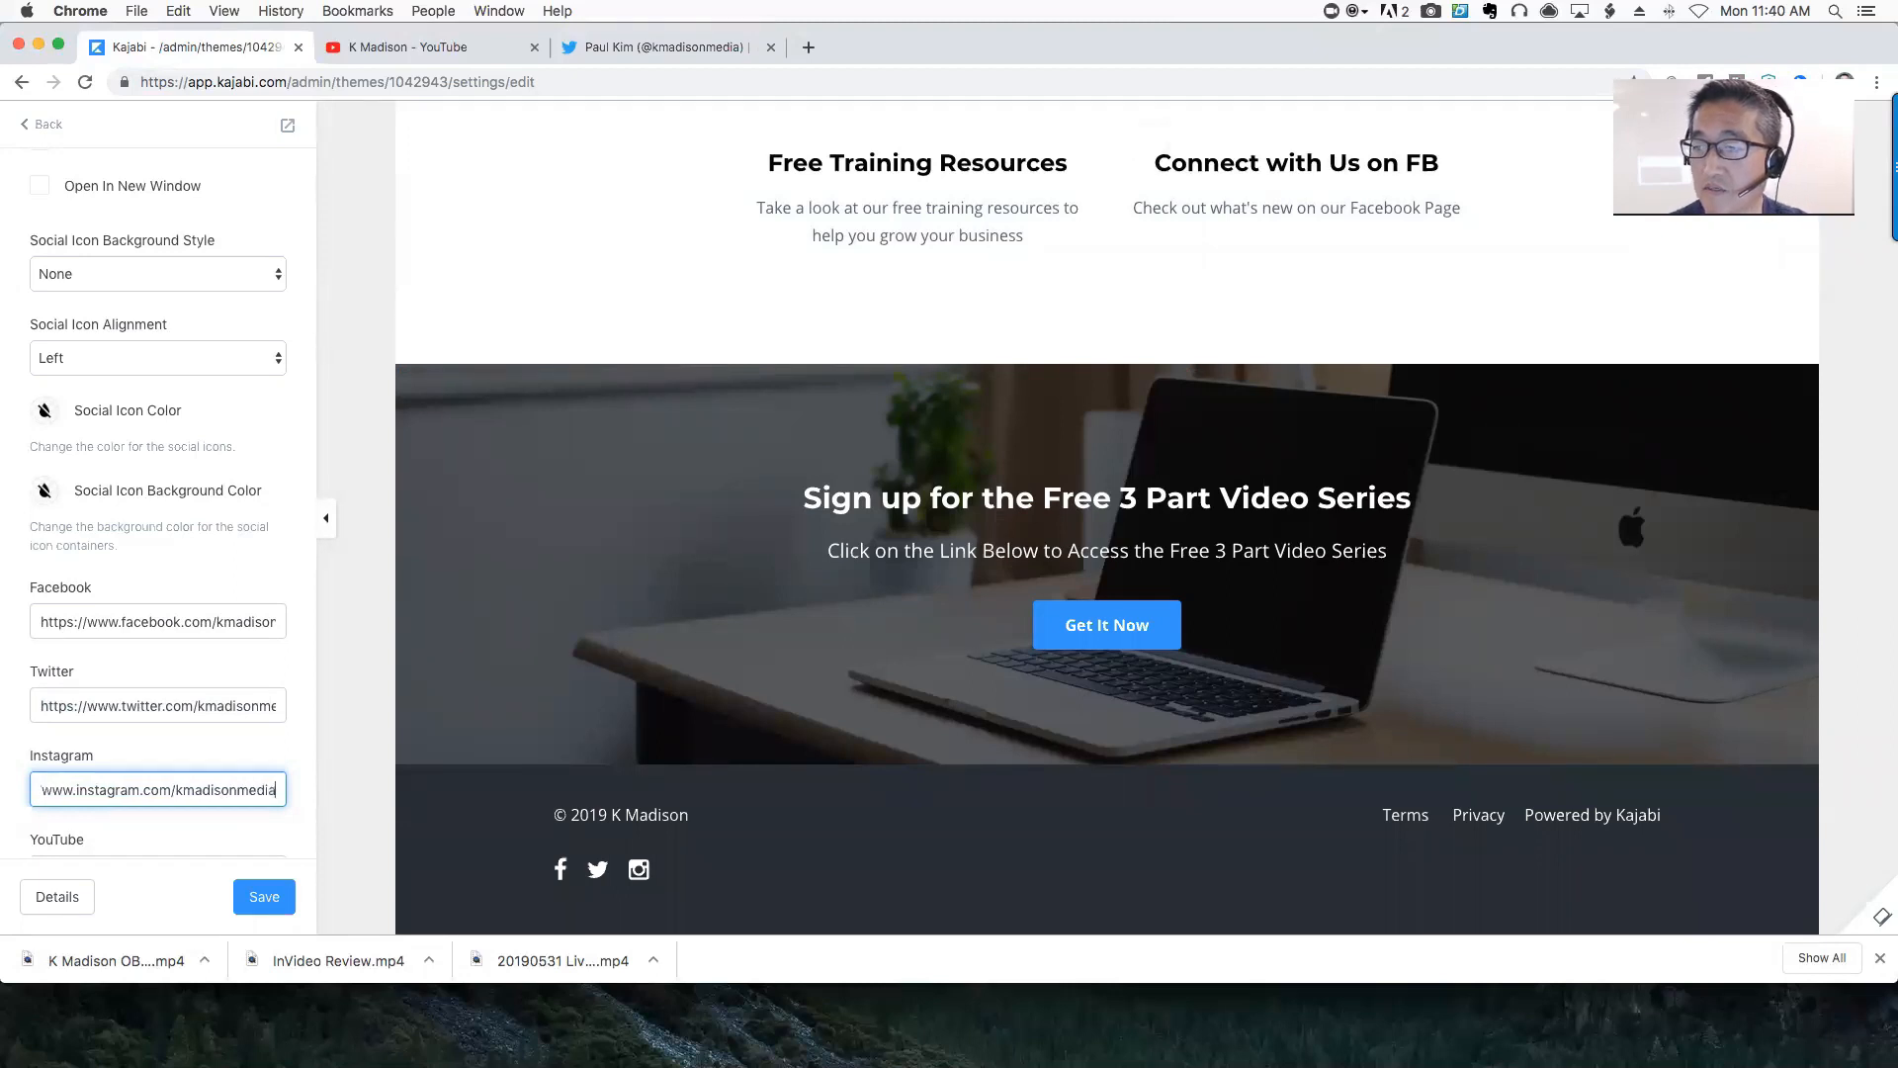
Copy the Instagram link and open it in the Twitter profile's browser tab to check the profile
key("super+a")
key("super+c")
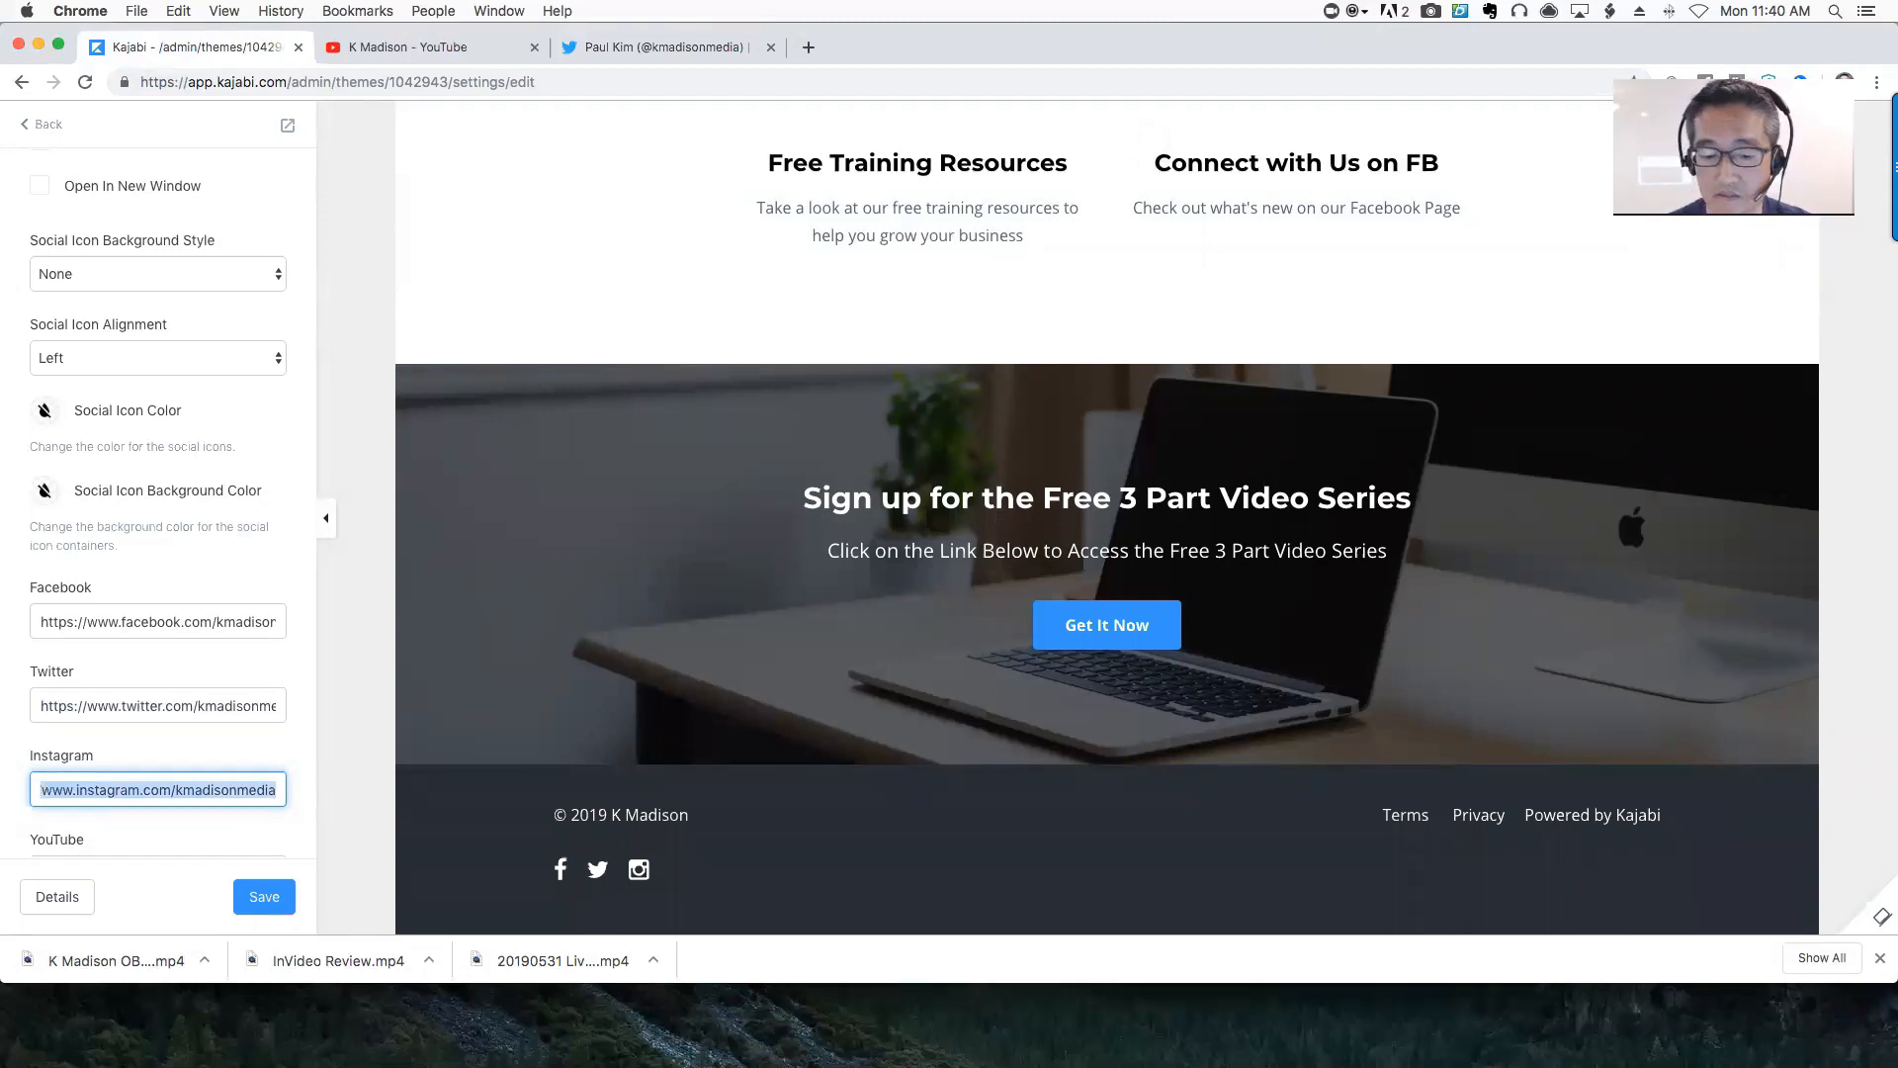
left_click(659, 47)
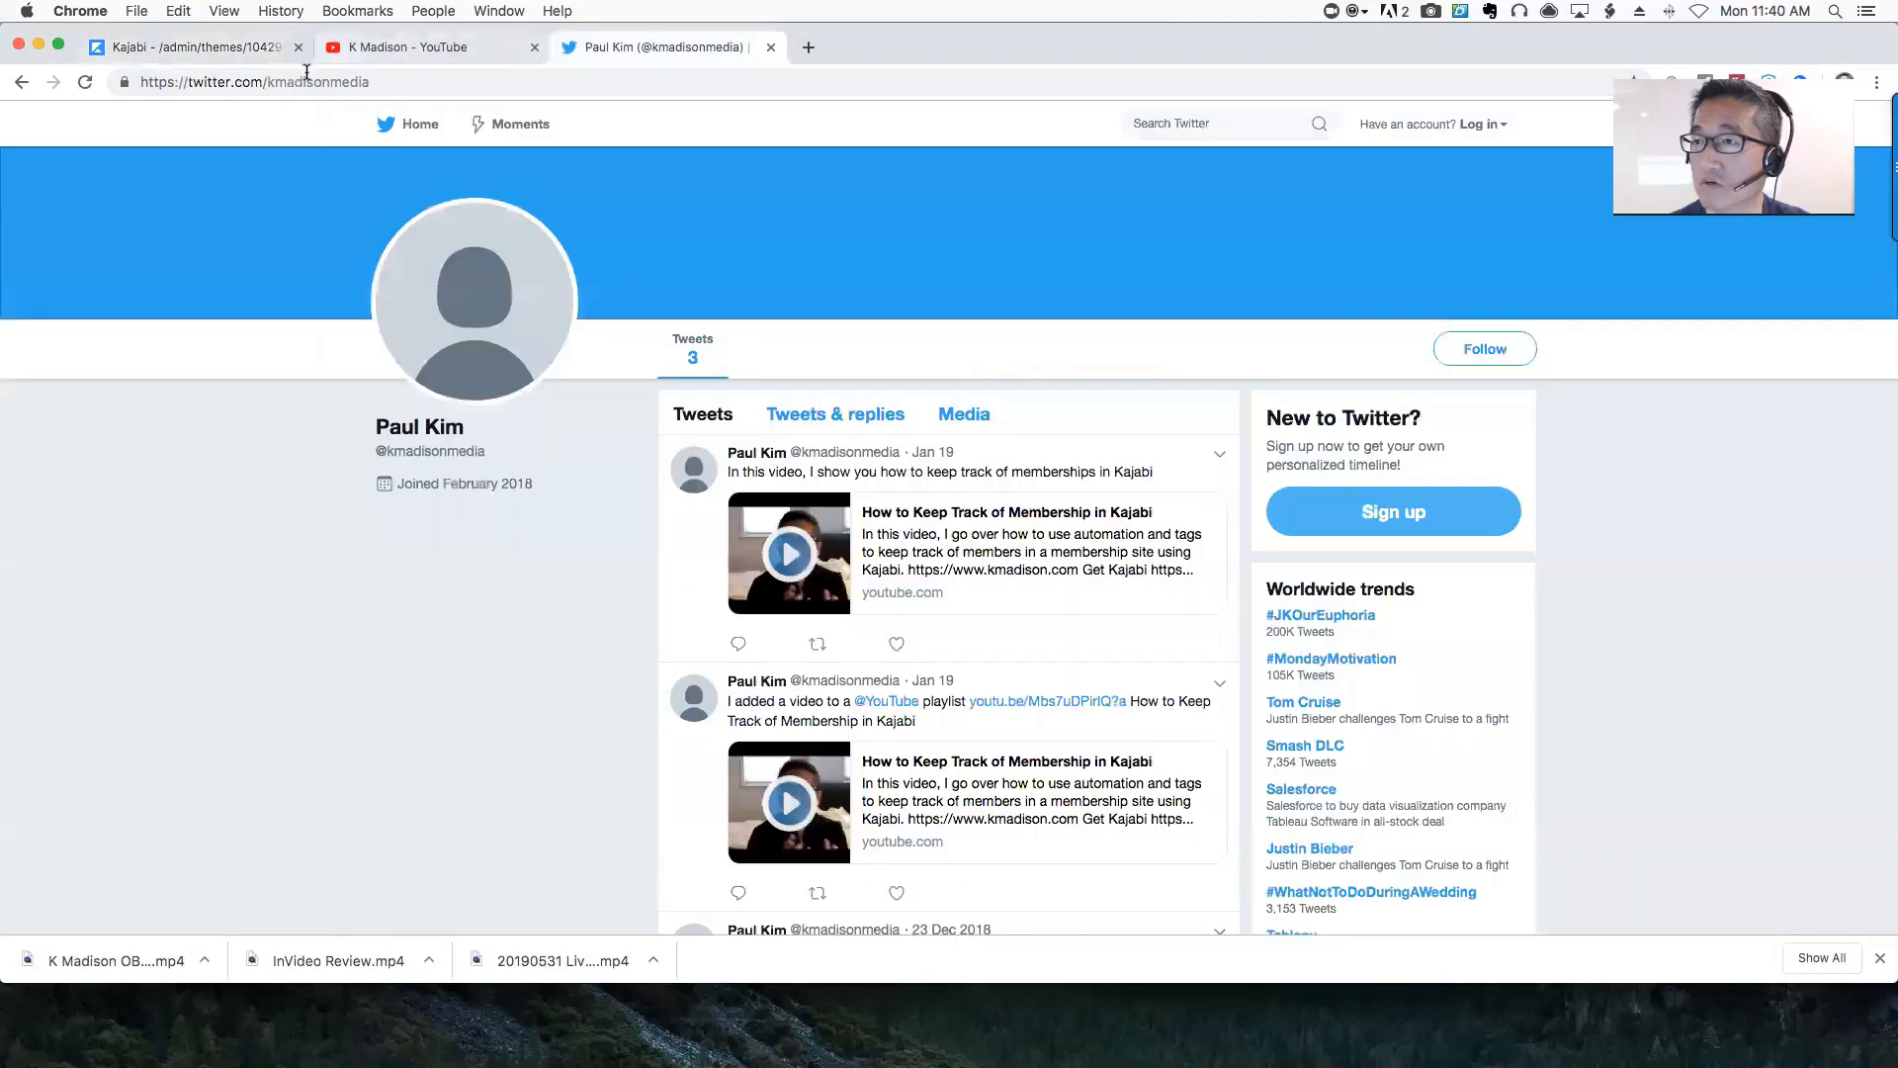
left_click(444, 82)
key("super+v")
key("Return")
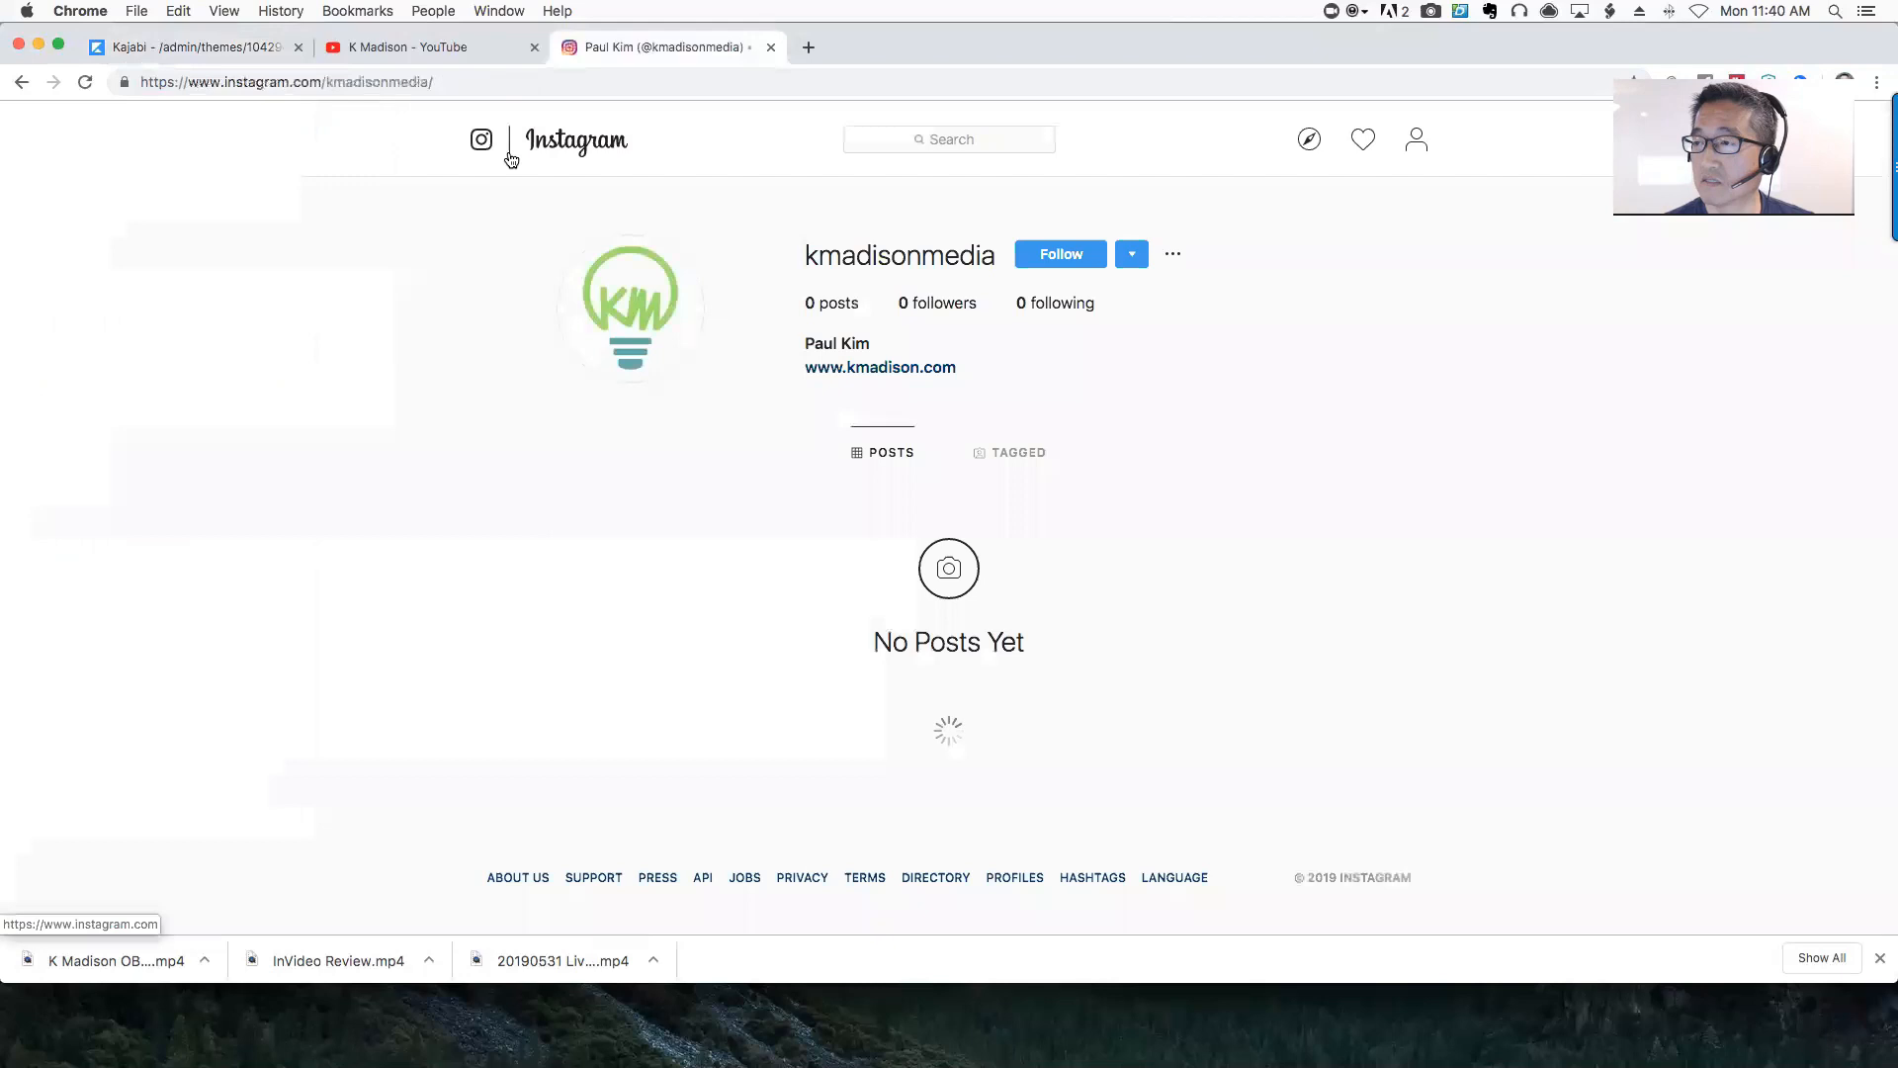
Copy the address of the K Madison YouTube channel and enter it as the footer's YouTube link in Kajabi
left_click(227, 47)
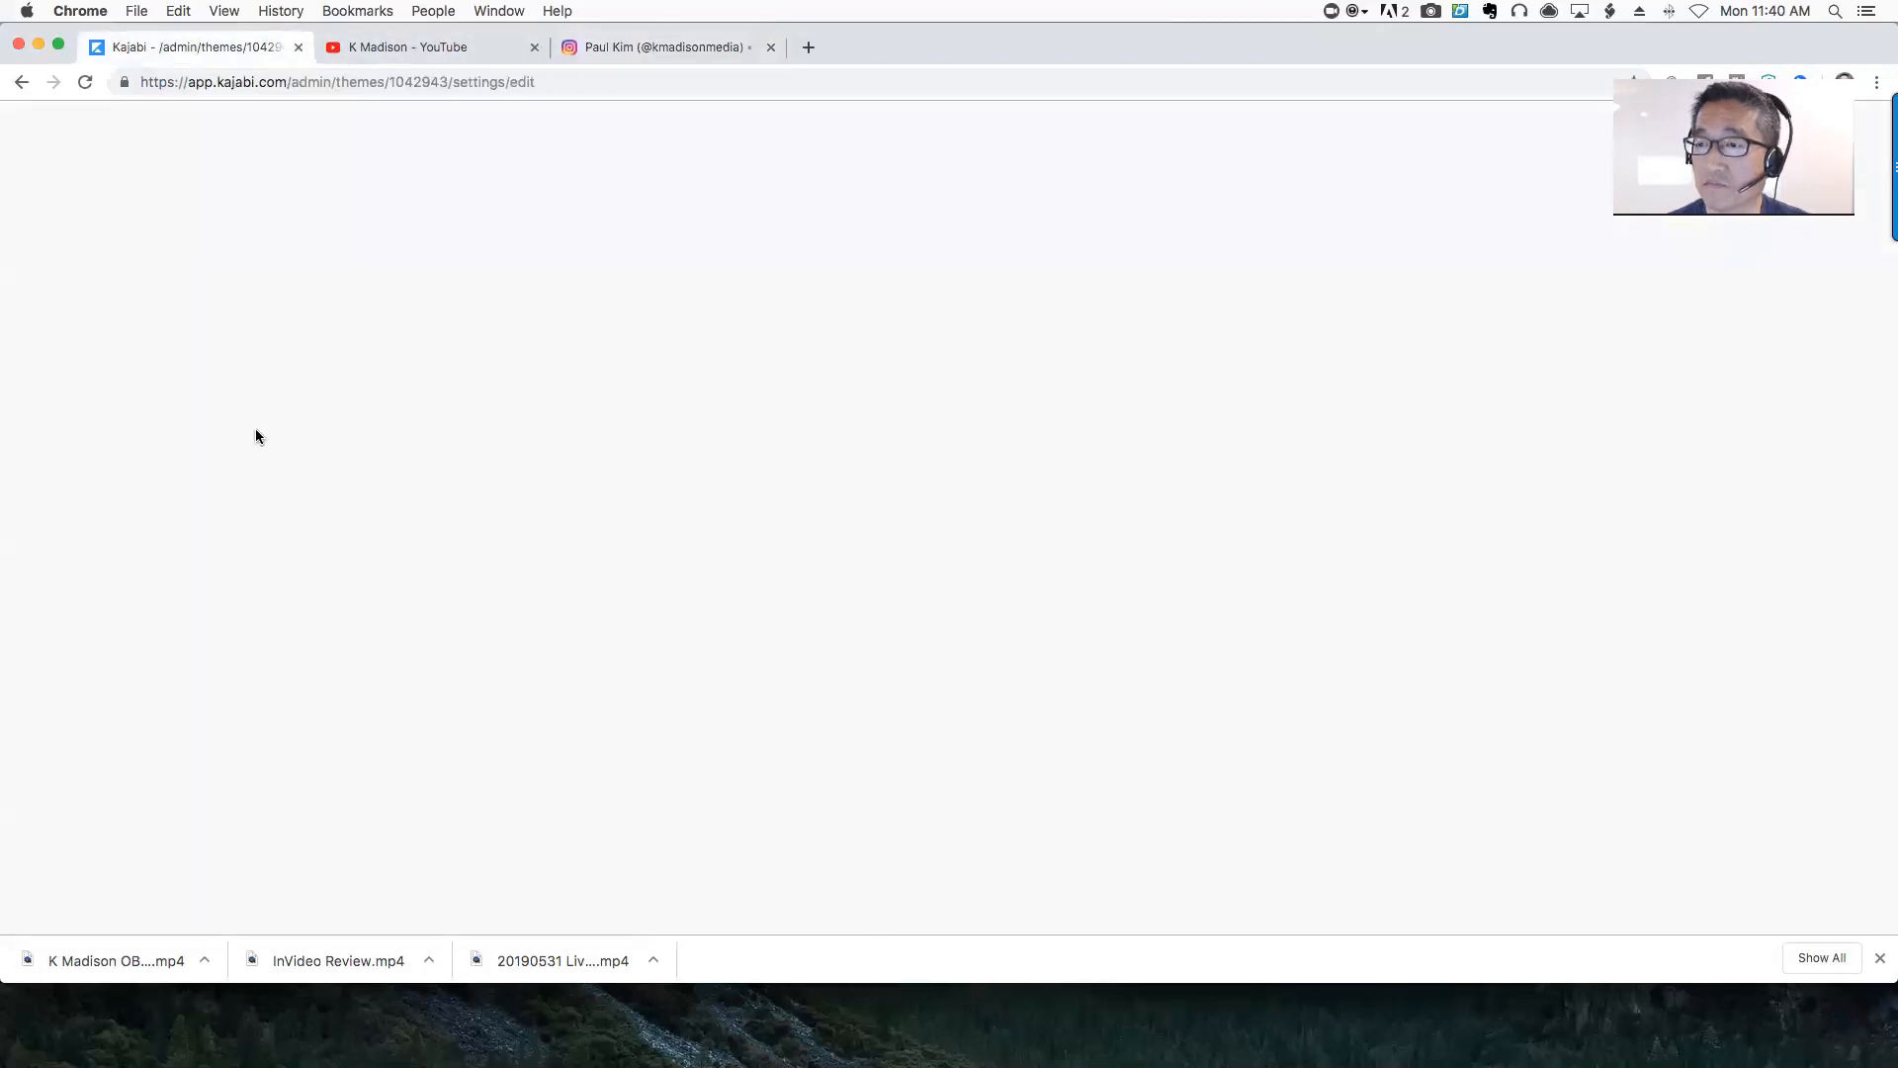
scroll(217, 762, "down", 2)
left_click(158, 757)
left_click(415, 47)
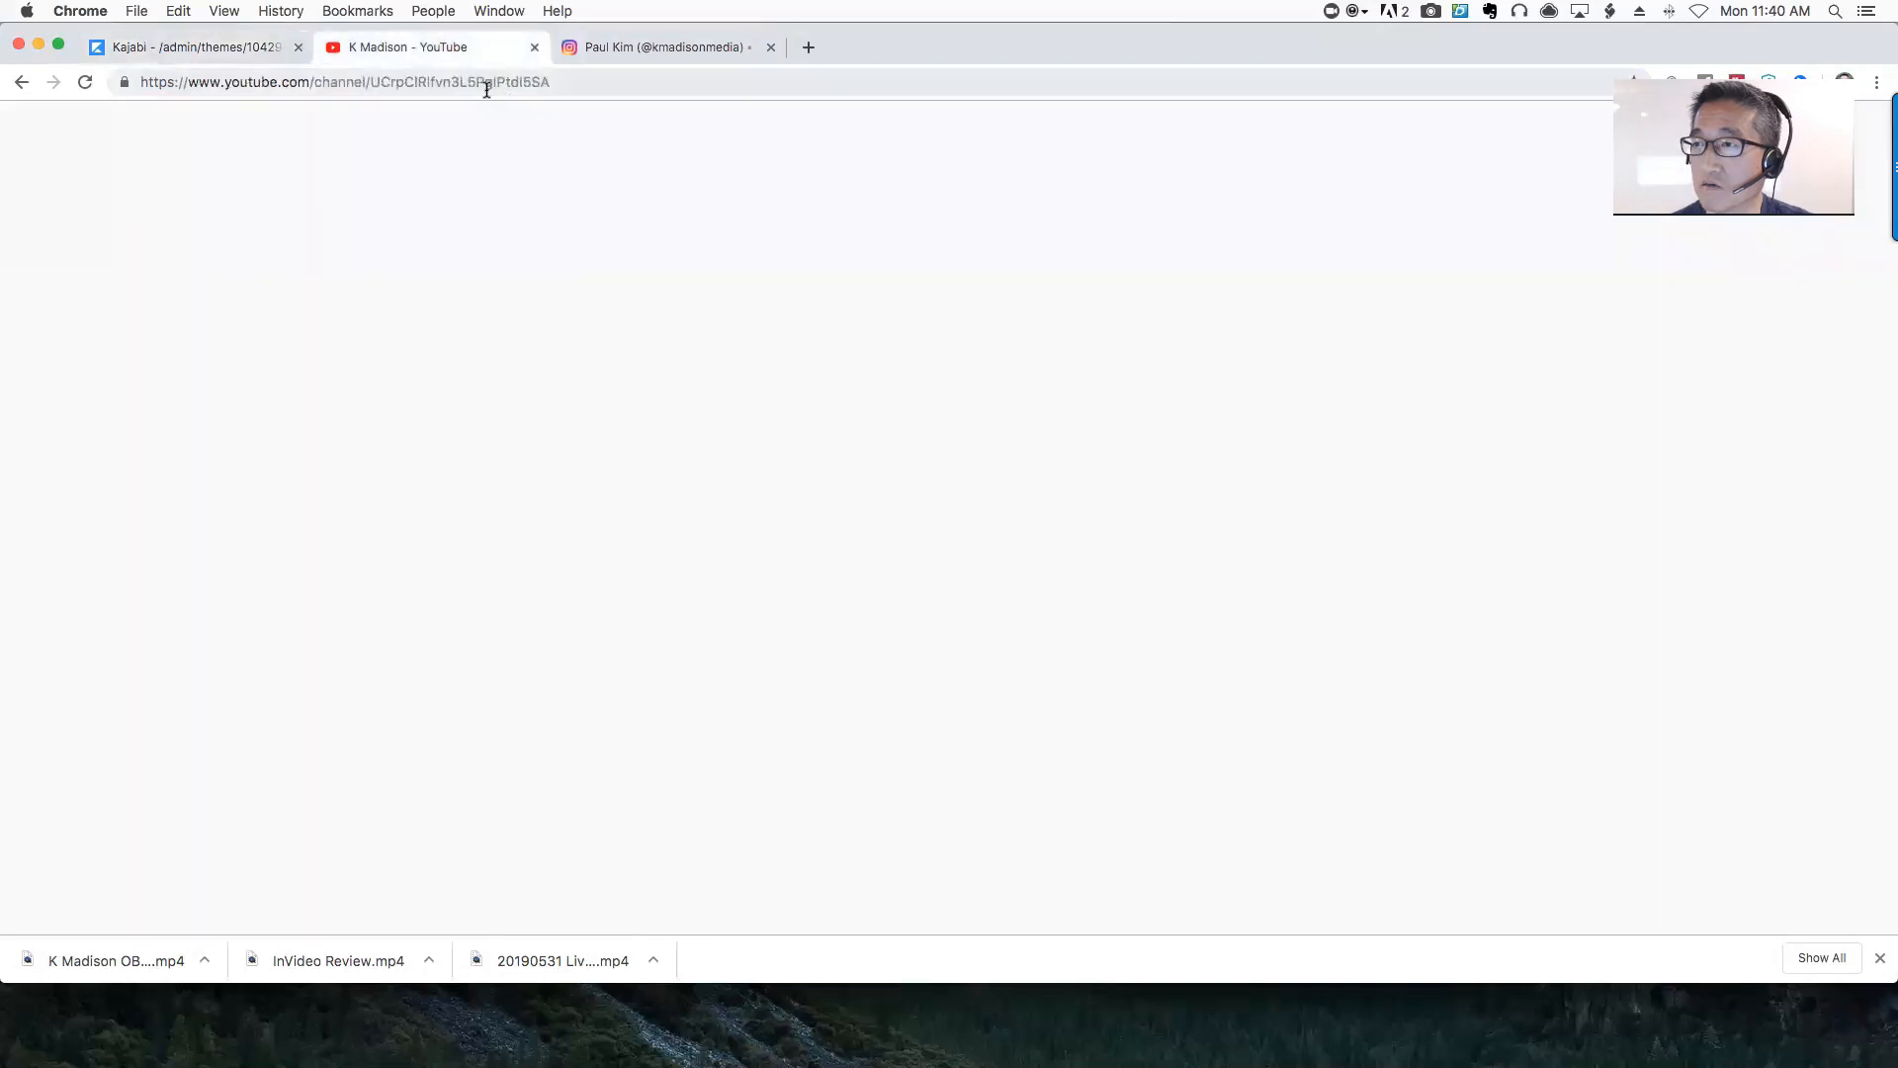
left_click(487, 83)
left_click(212, 47)
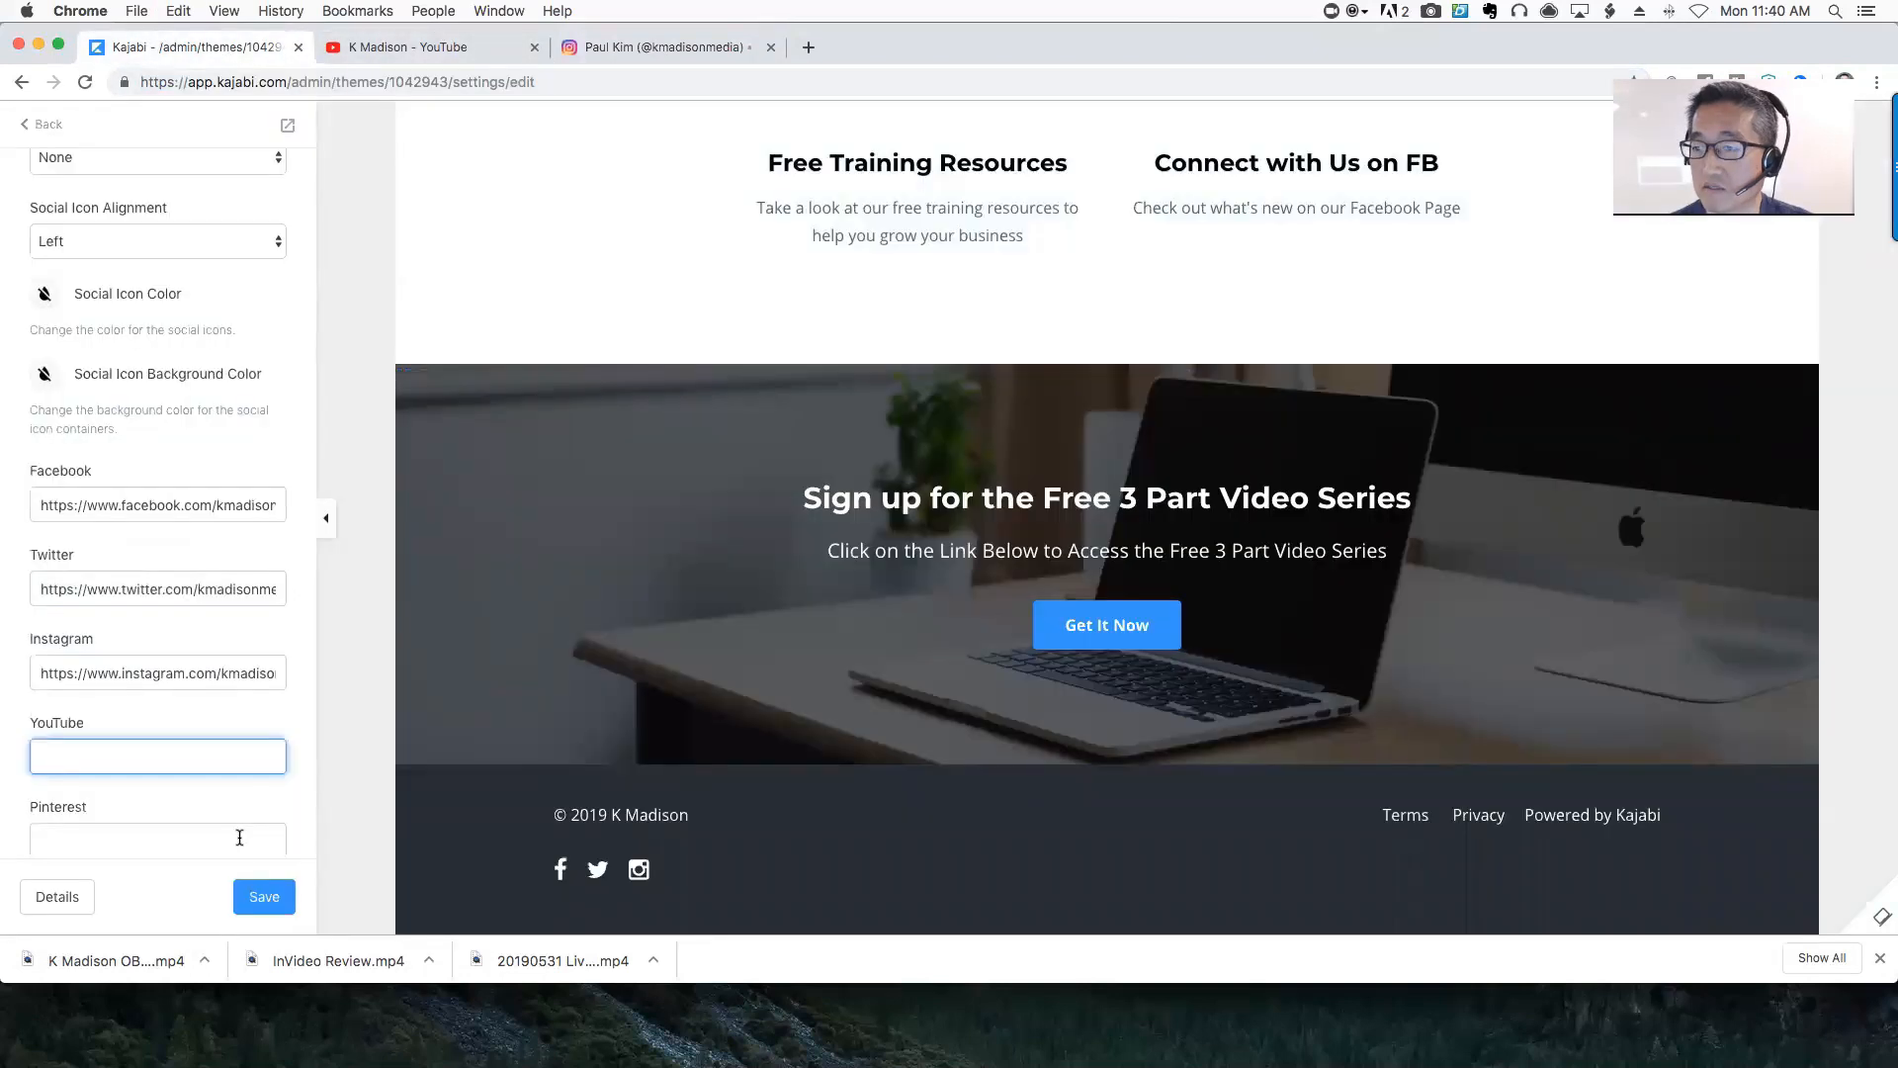
left_click(116, 837)
left_click(184, 756)
type("https://www.youtube.com/channel/UCrpClRlfvn3L5PglPtdI5SA")
Look through the remaining social link fields of the footer and save the page
scroll(187, 763, "down", 5)
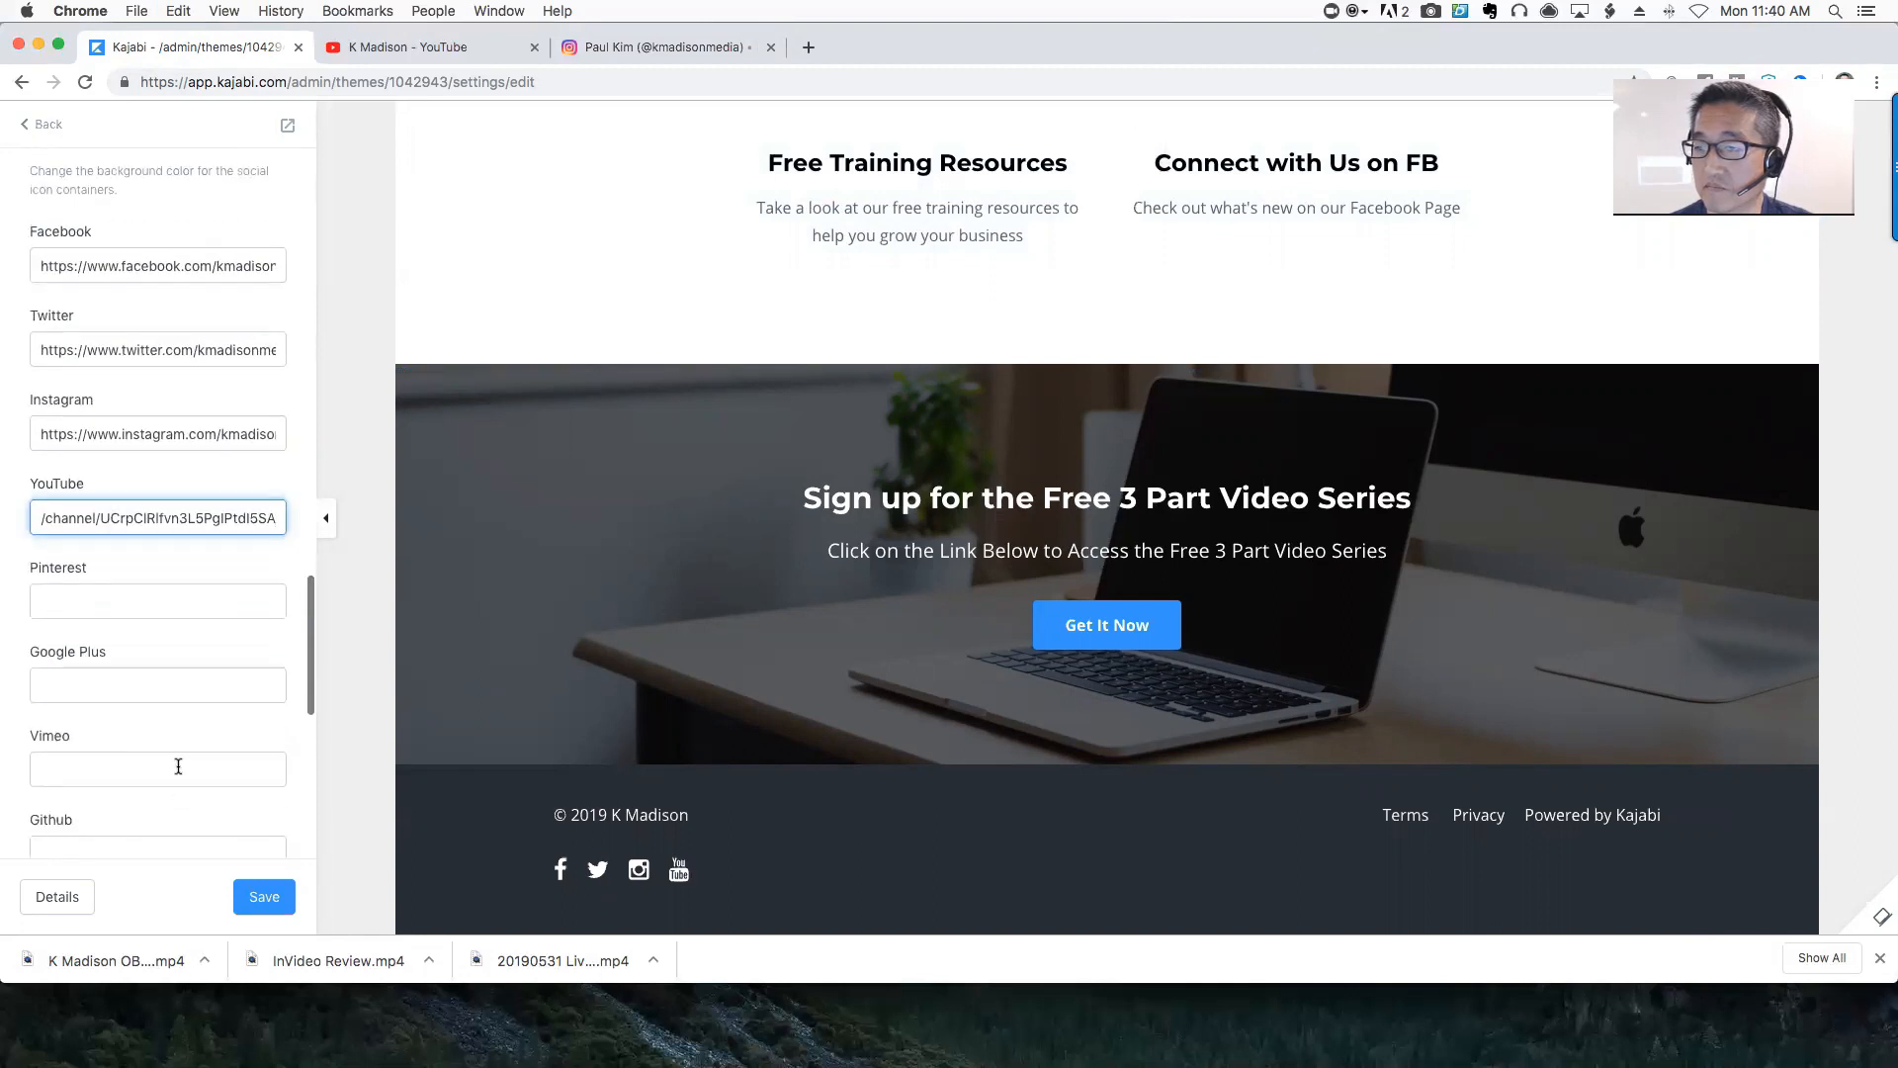
scroll(178, 766, "down", 5)
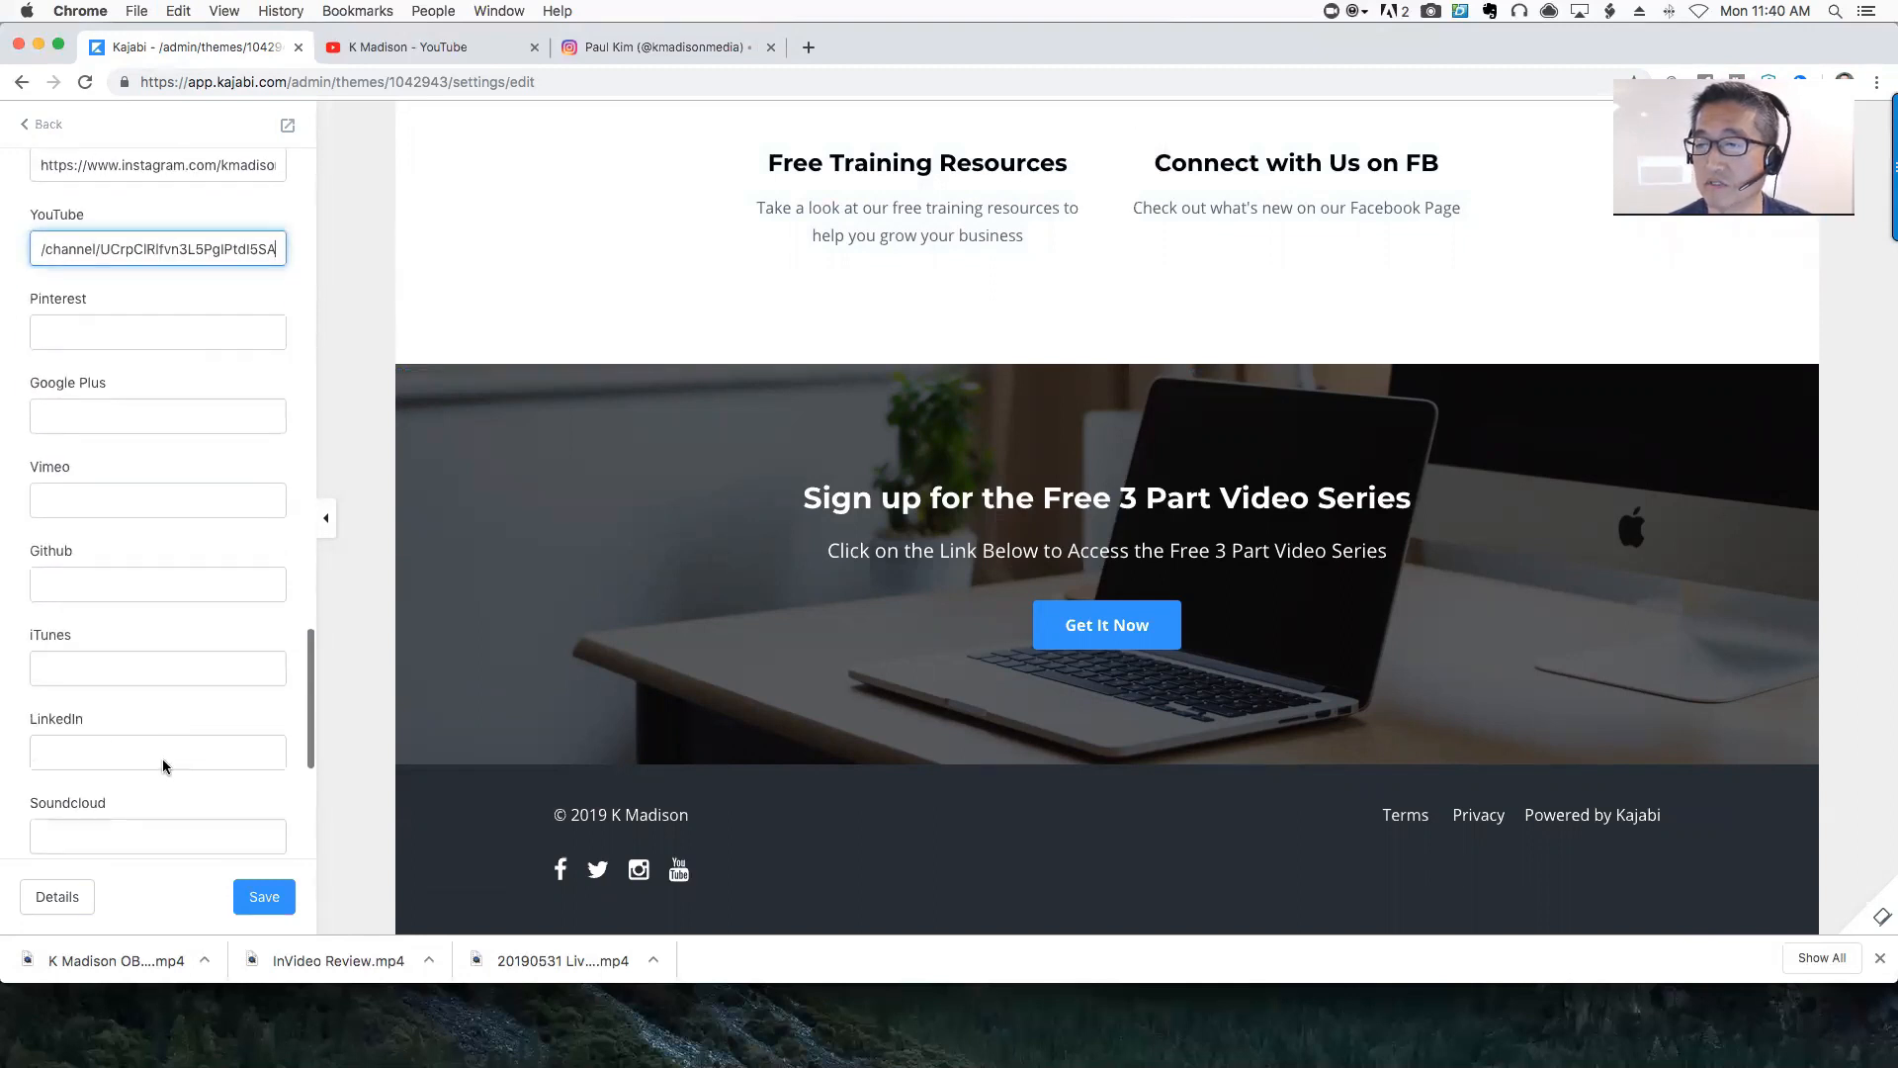
scroll(152, 756, "down", 5)
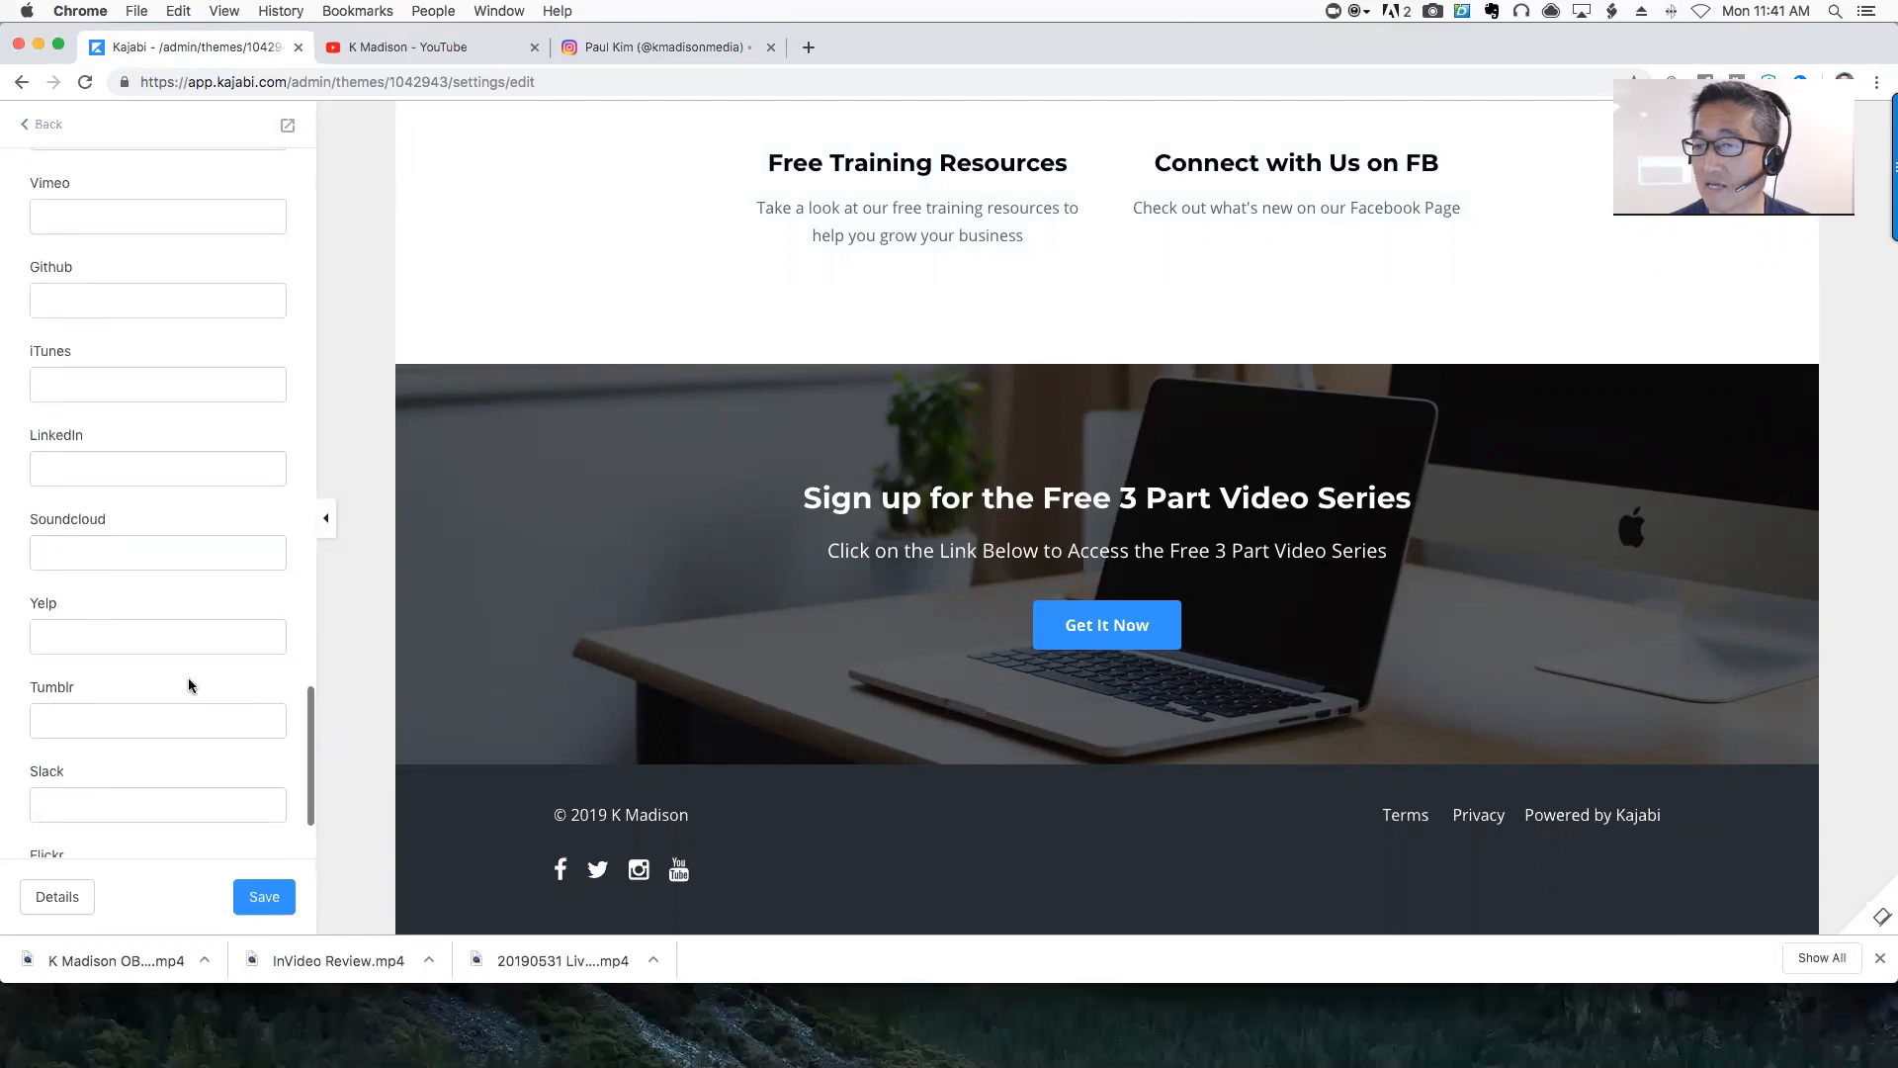
scroll(188, 689, "down", 2)
left_click(263, 896)
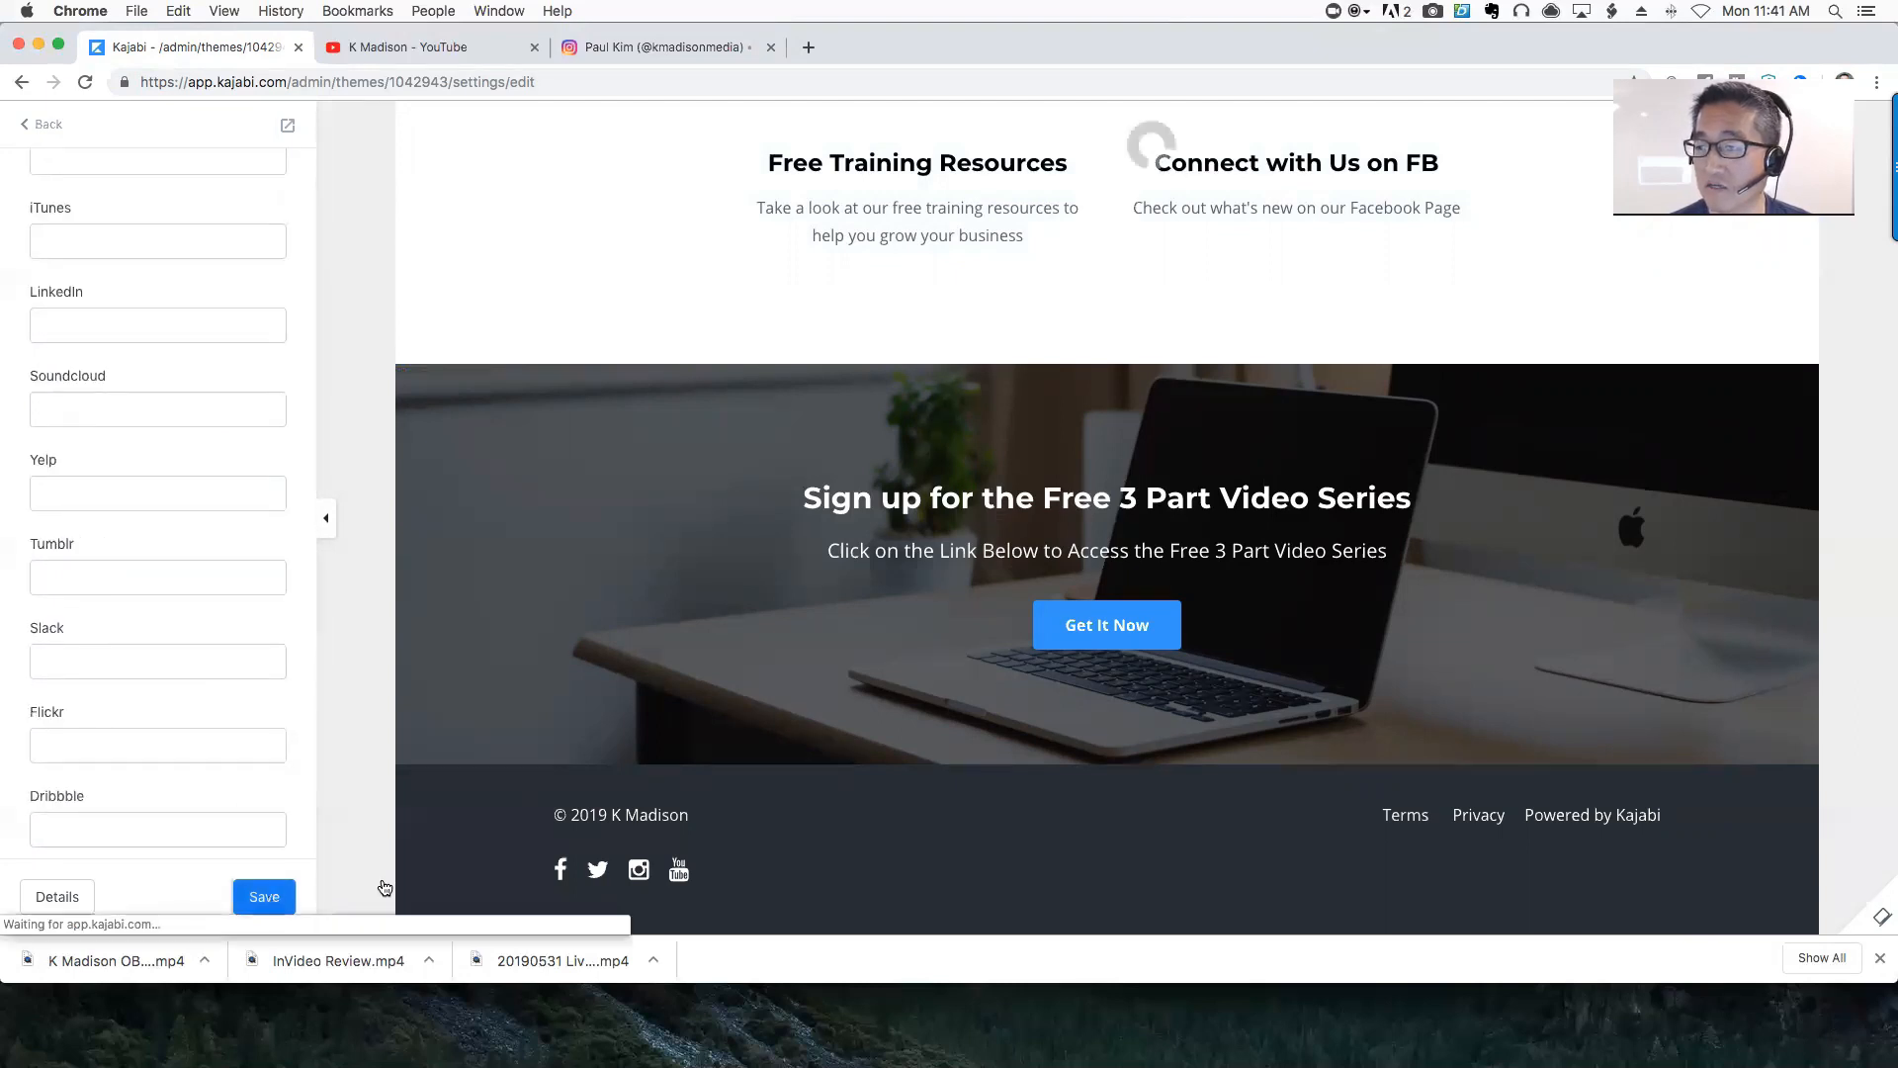
Open the Hero section's settings and look over the homepage preview from hero to call to action
scroll(1065, 637, "up", 10)
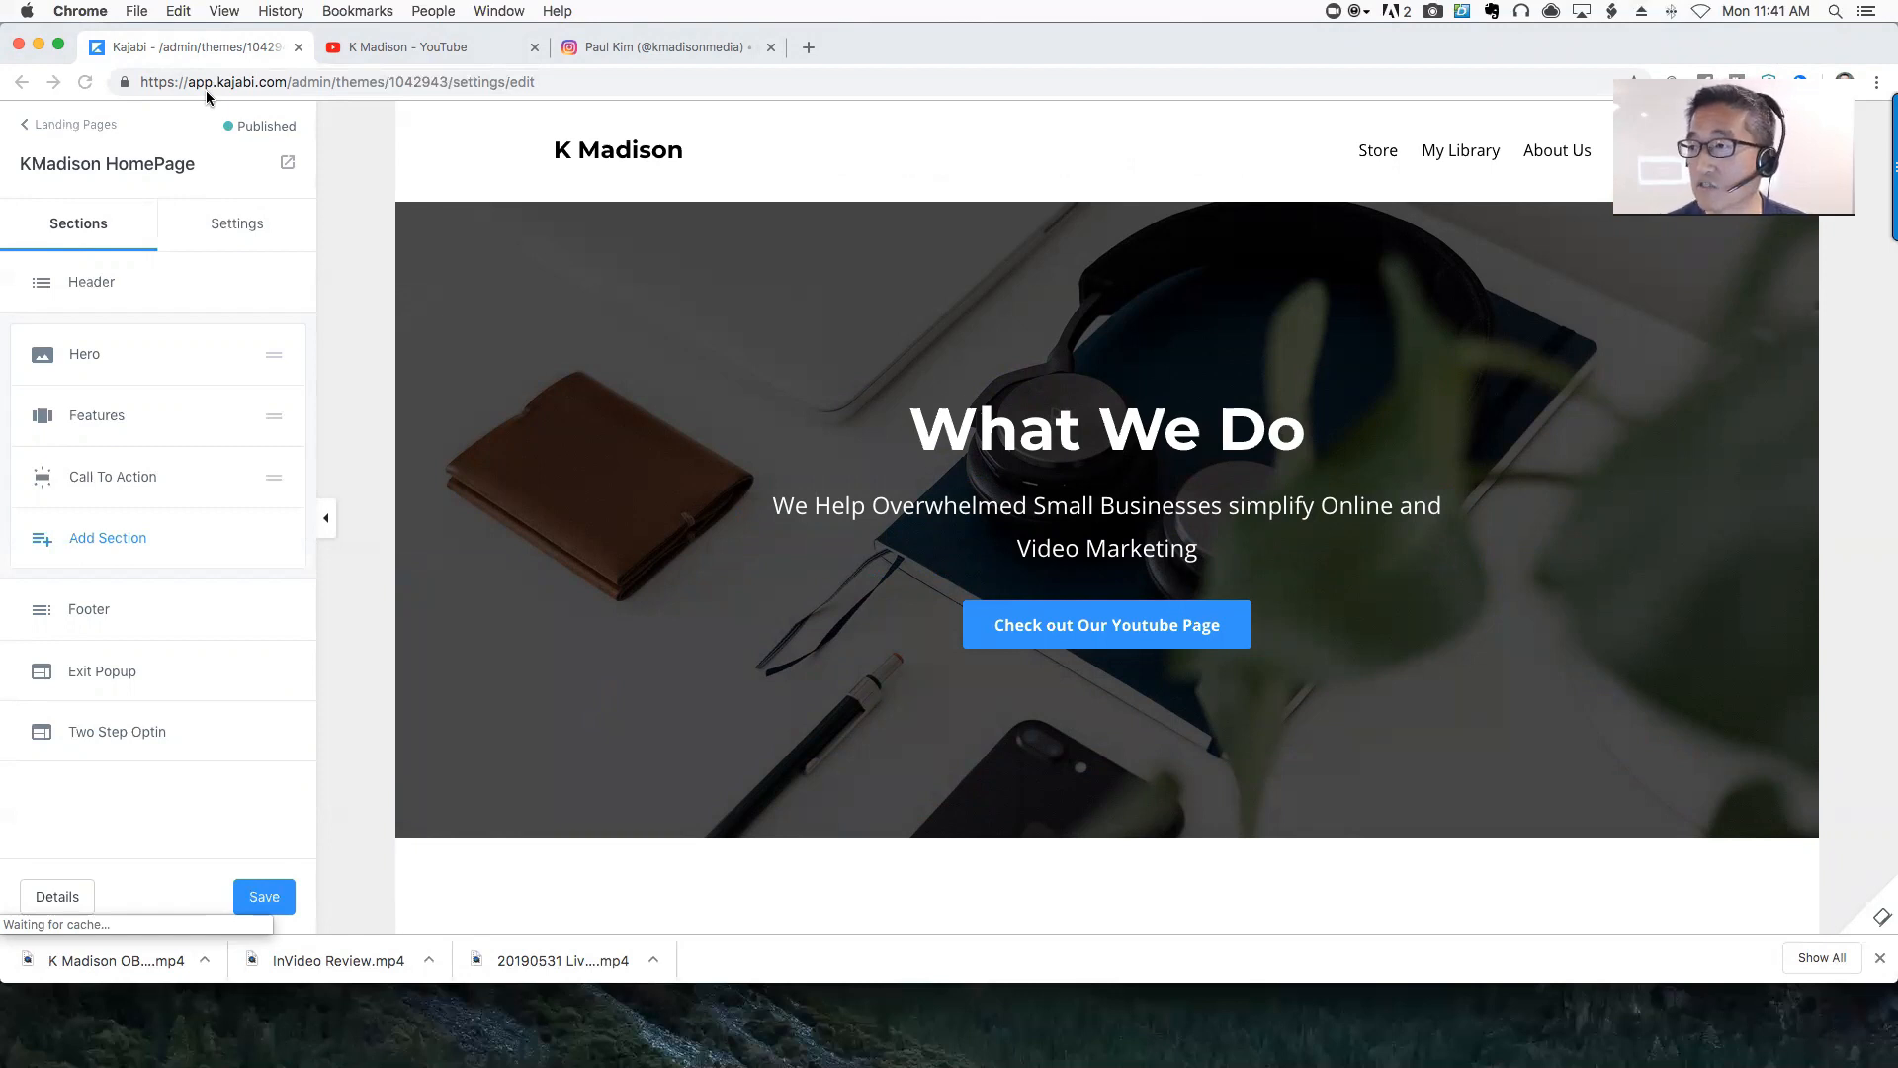
left_click(77, 358)
scroll(872, 518, "down", 8)
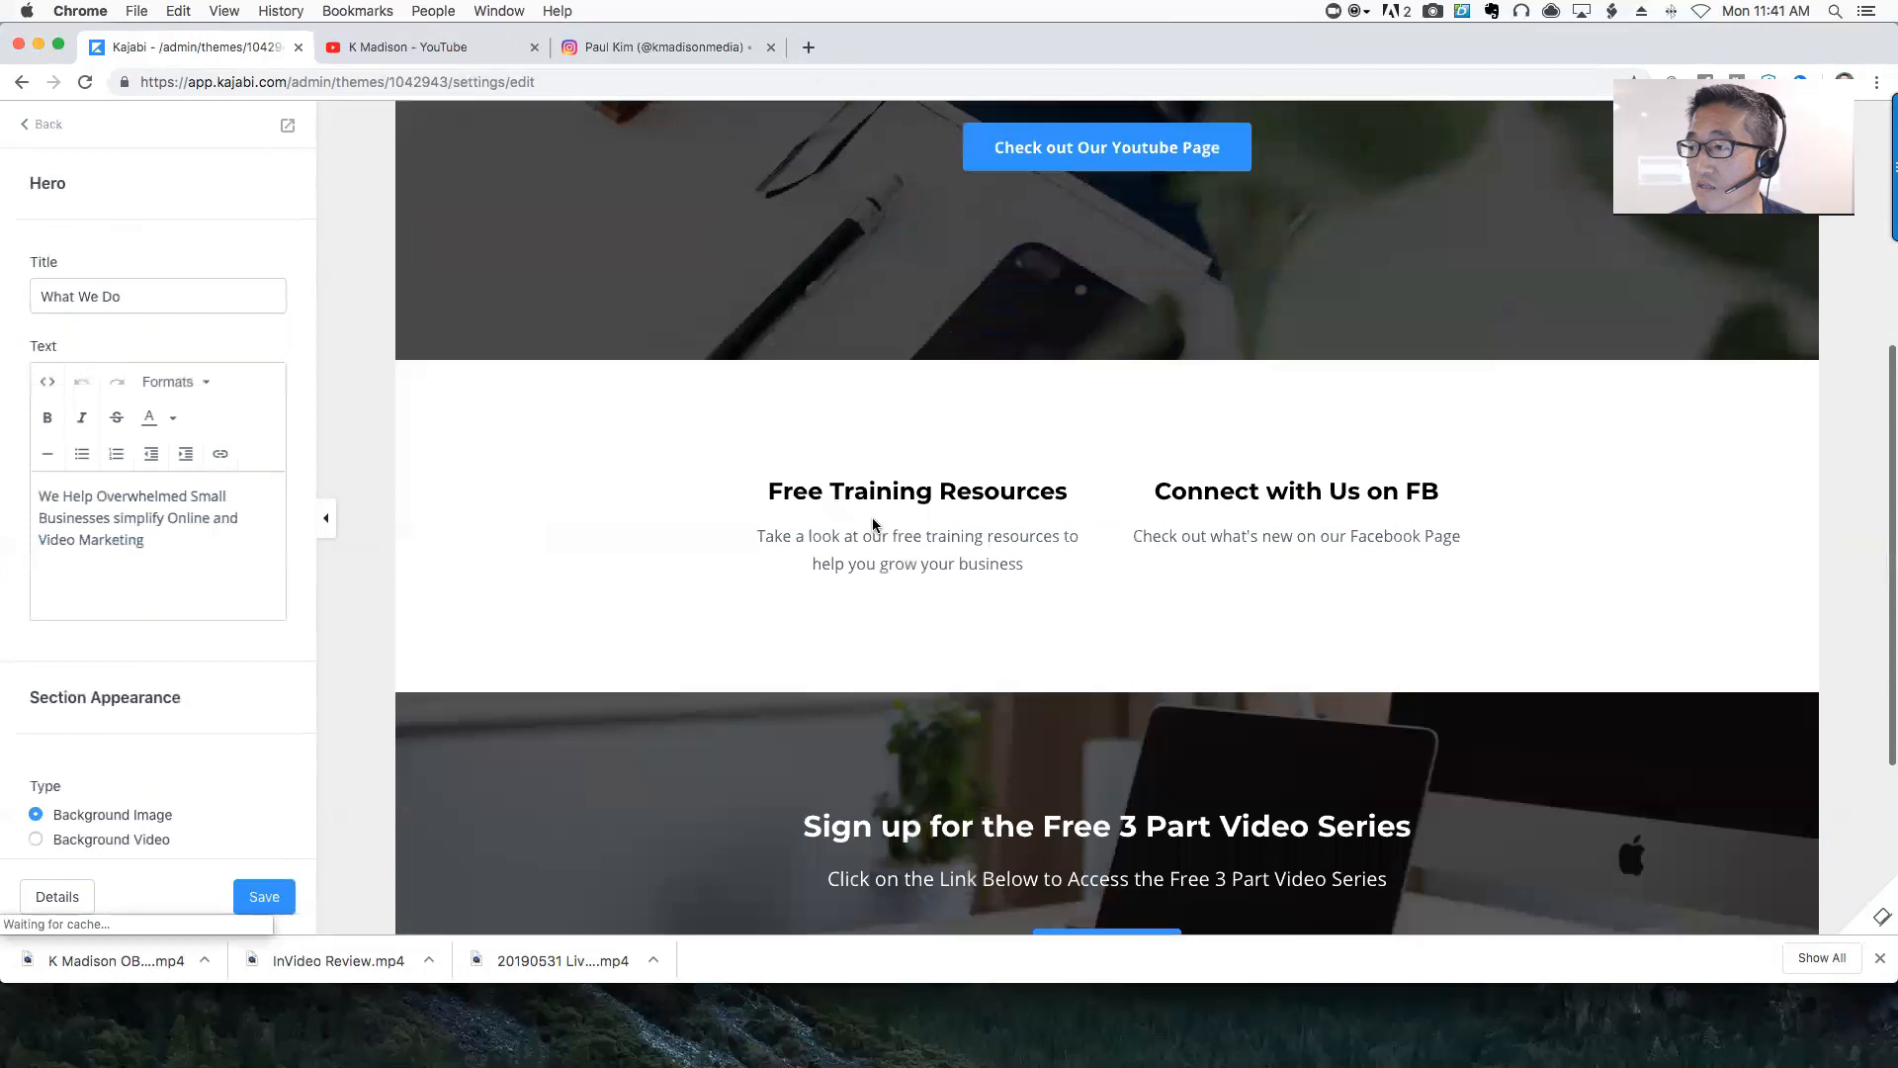
scroll(873, 523, "down", 2)
scroll(1107, 516, "up", 2)
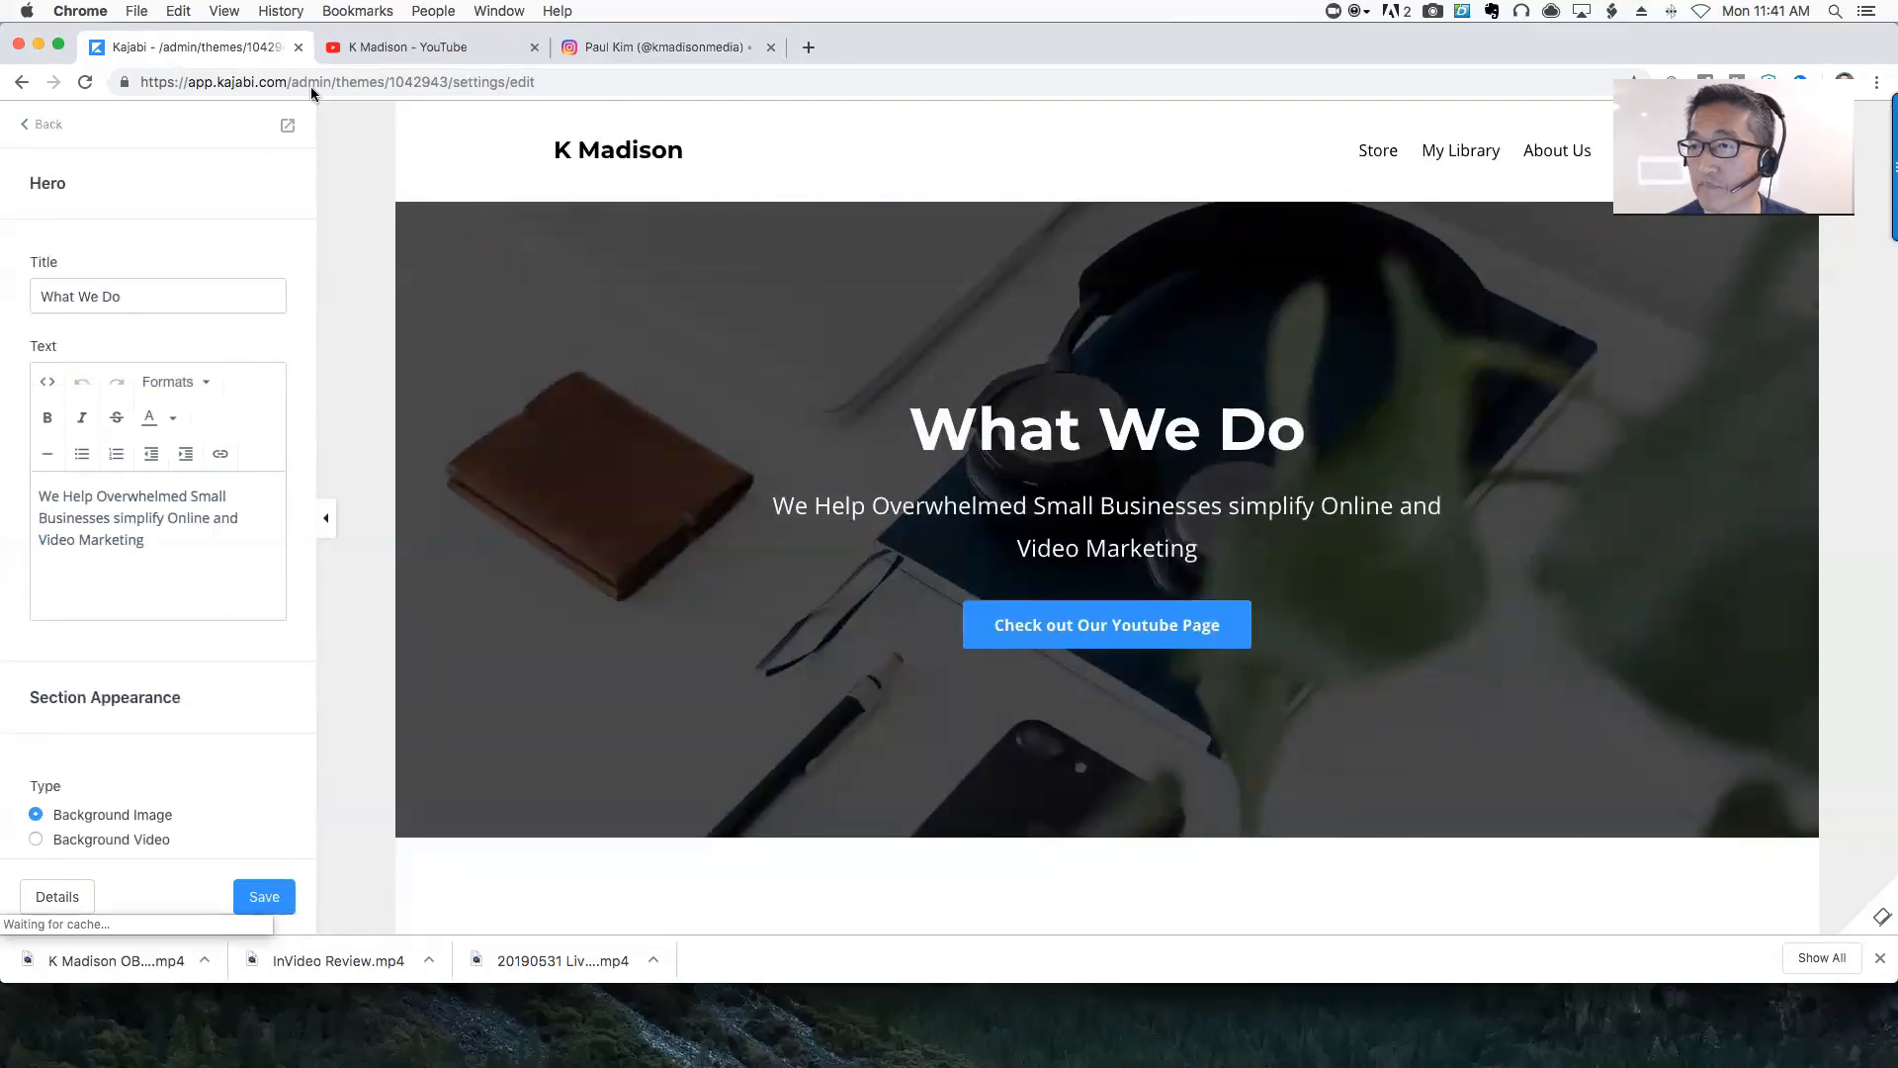
Try the Background Video type in the Hero section's appearance, restoring Background Image
scroll(215, 536, "down", 3)
scroll(215, 536, "down", 2)
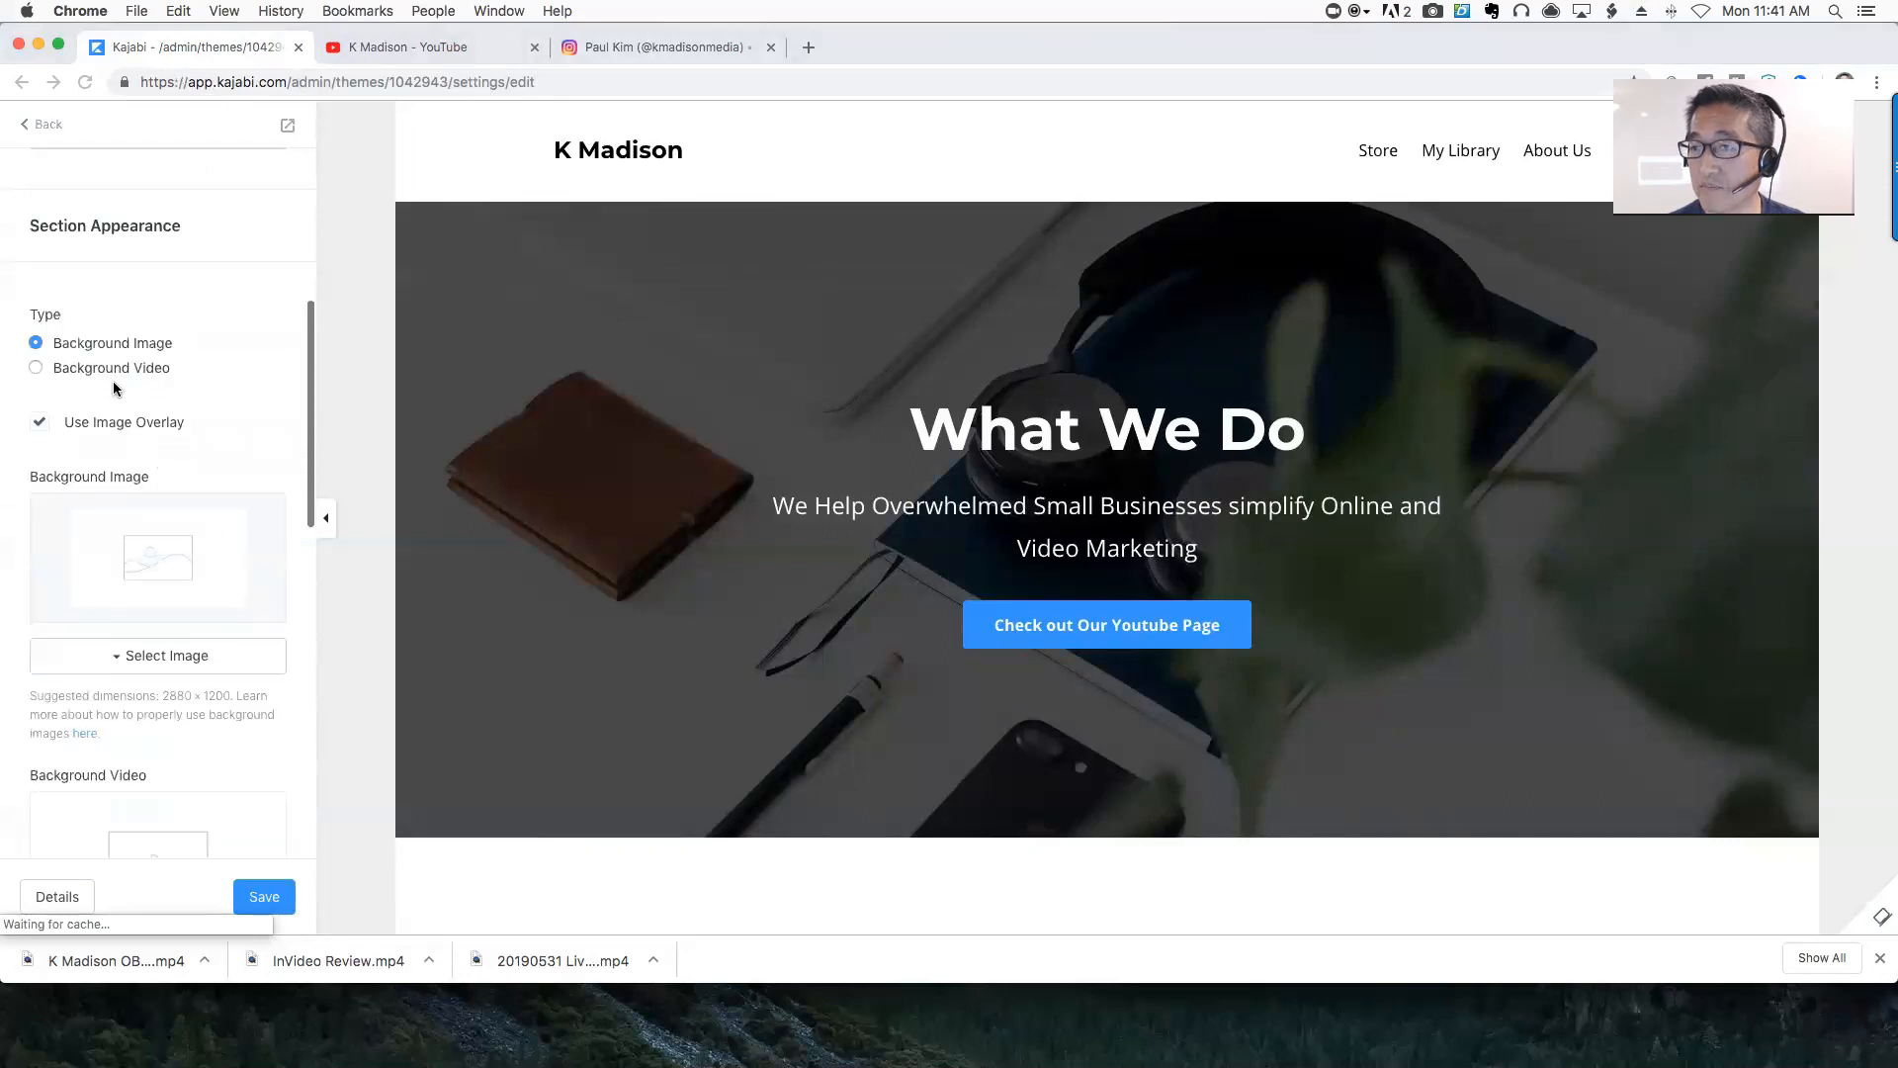
left_click(36, 366)
left_click(36, 340)
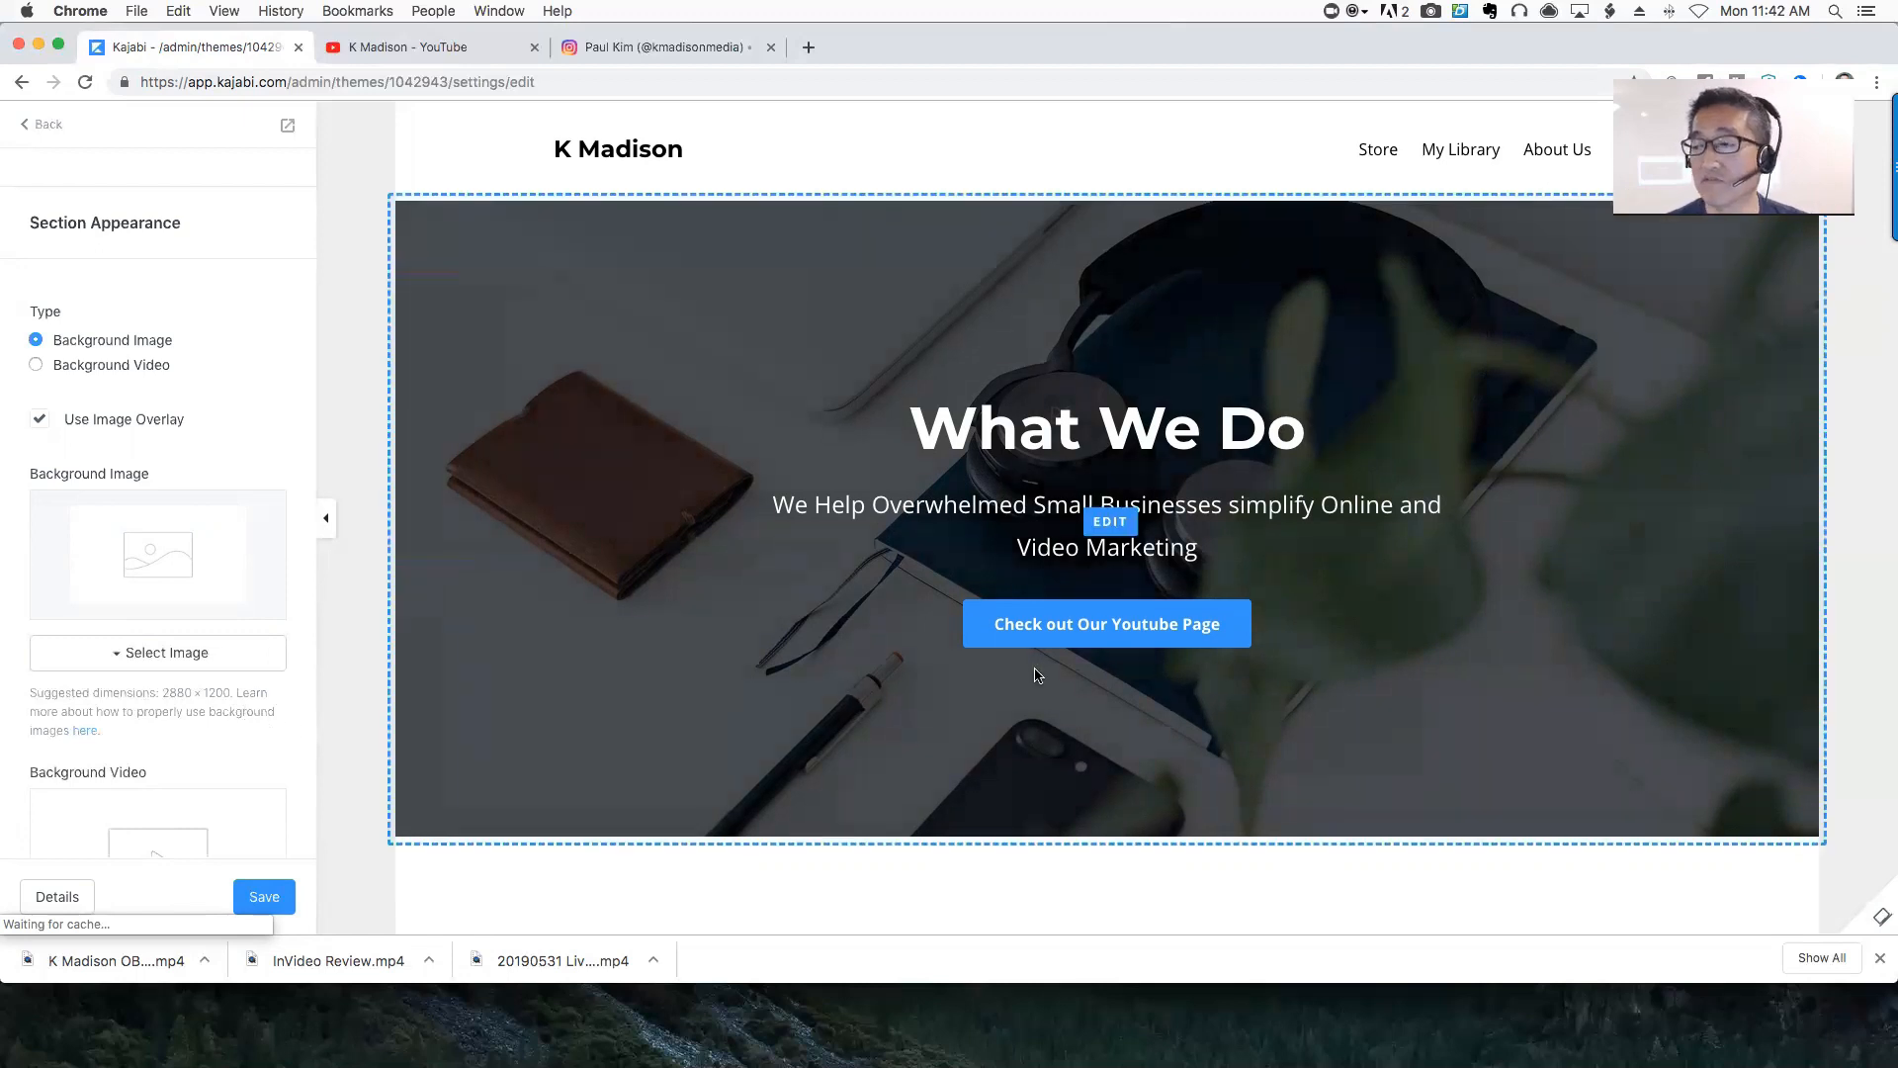
Review the homepage preview, and open the Header section's settings and its list of selectable menus
scroll(1035, 669, "down", 3)
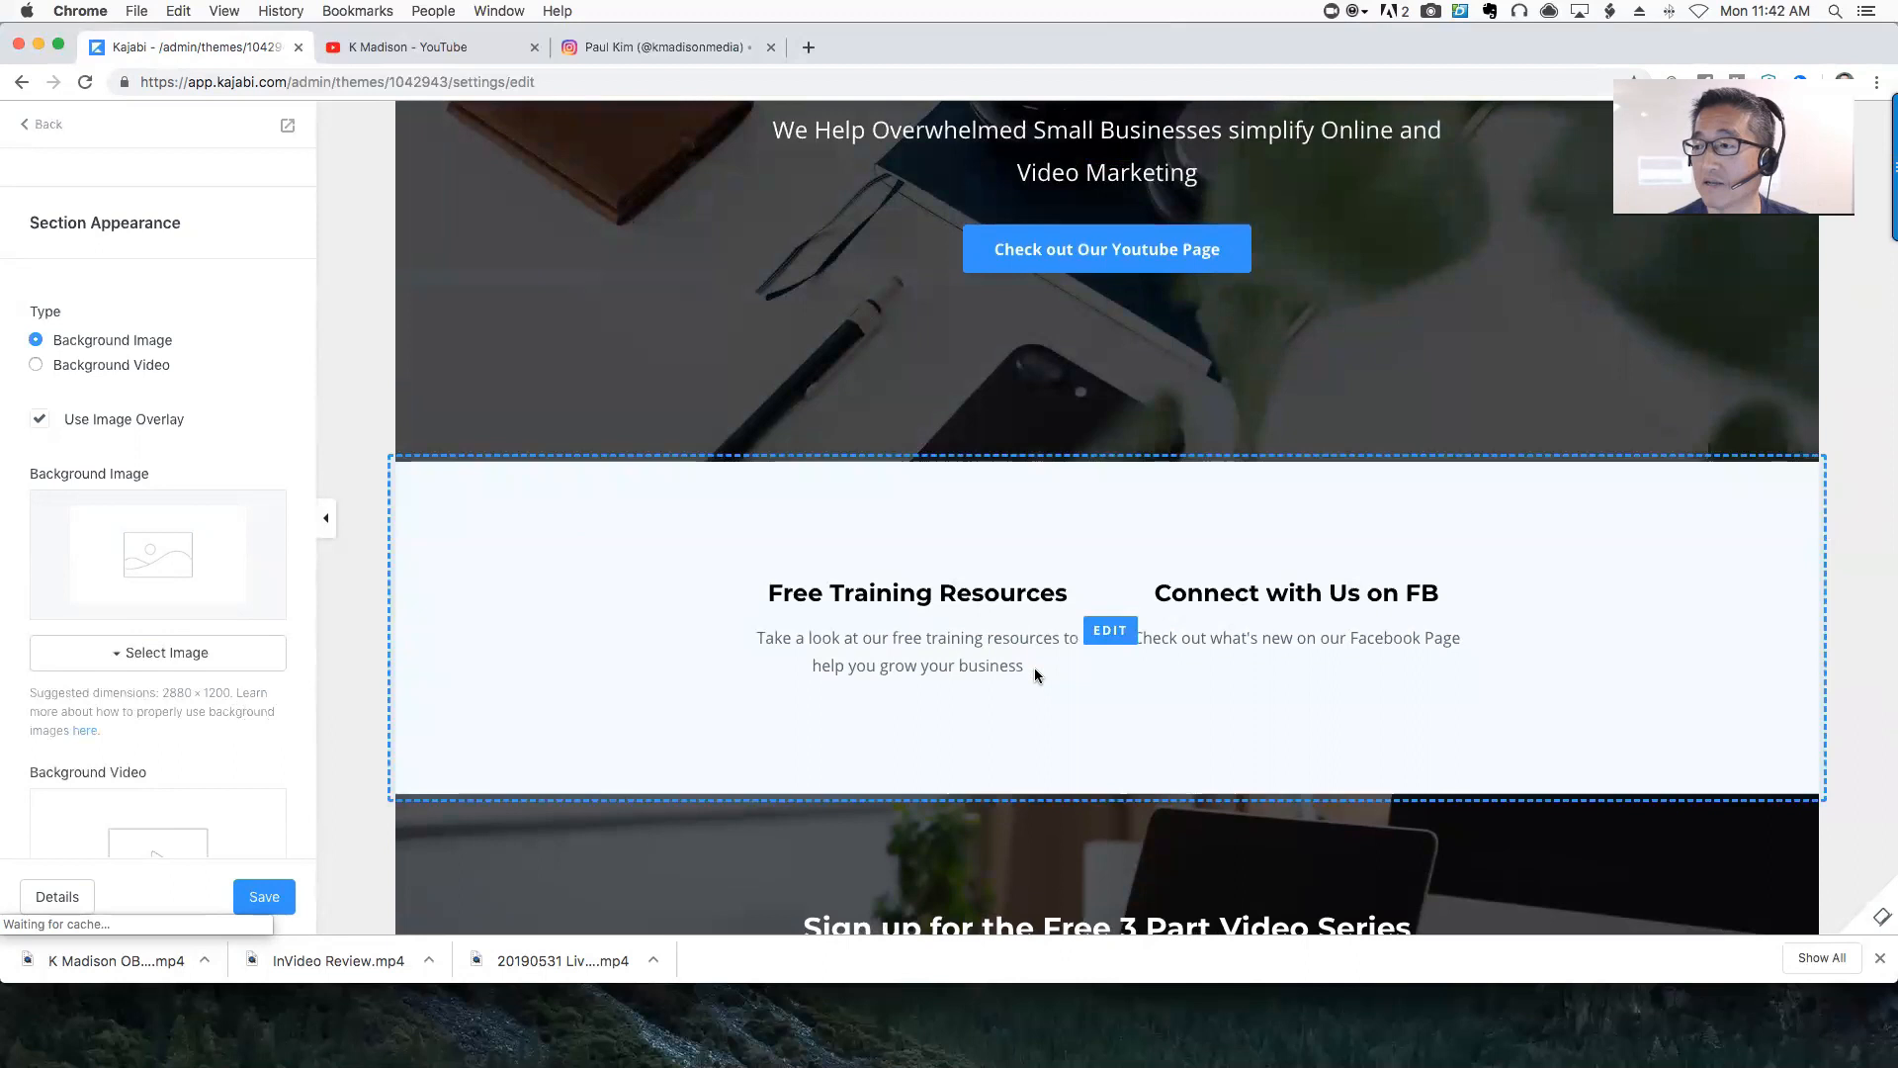
scroll(1035, 673, "down", 3)
scroll(1035, 675, "down", 2)
scroll(1035, 675, "up", 8)
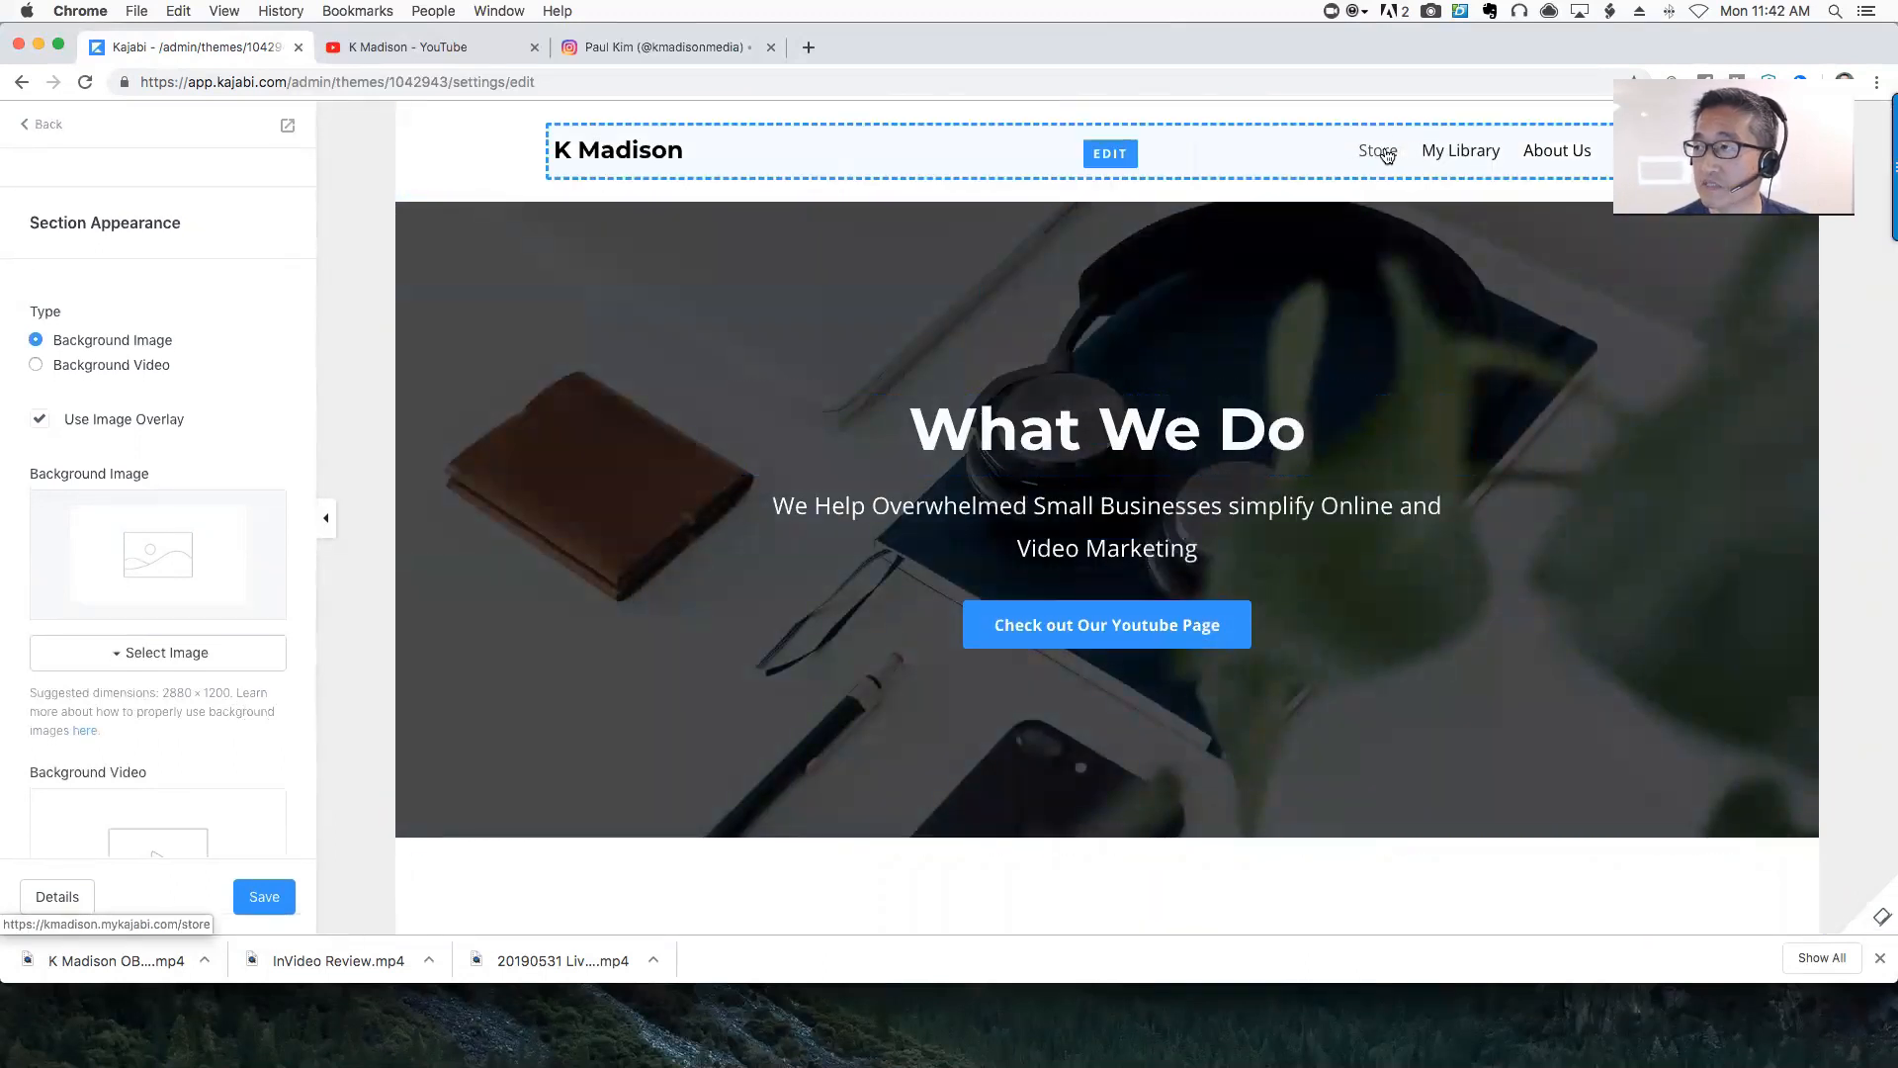
left_click(1108, 155)
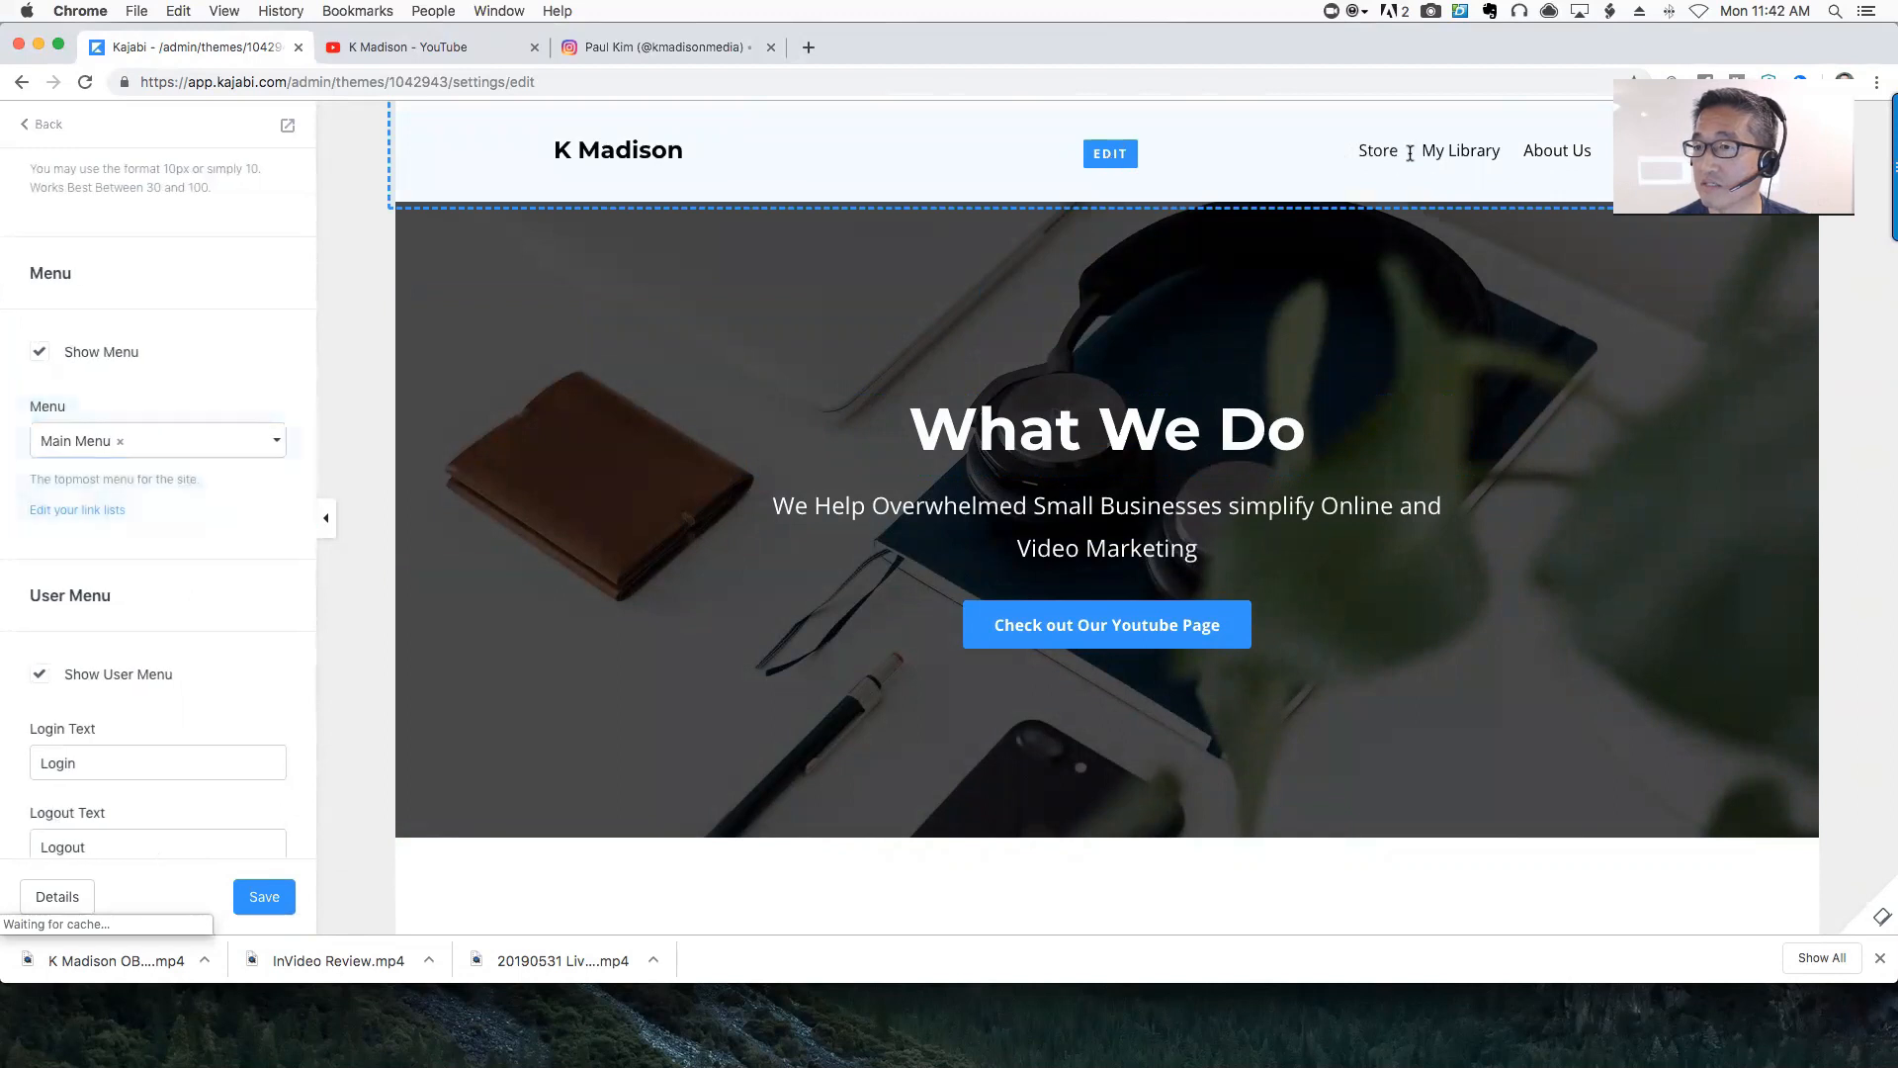
left_click(87, 444)
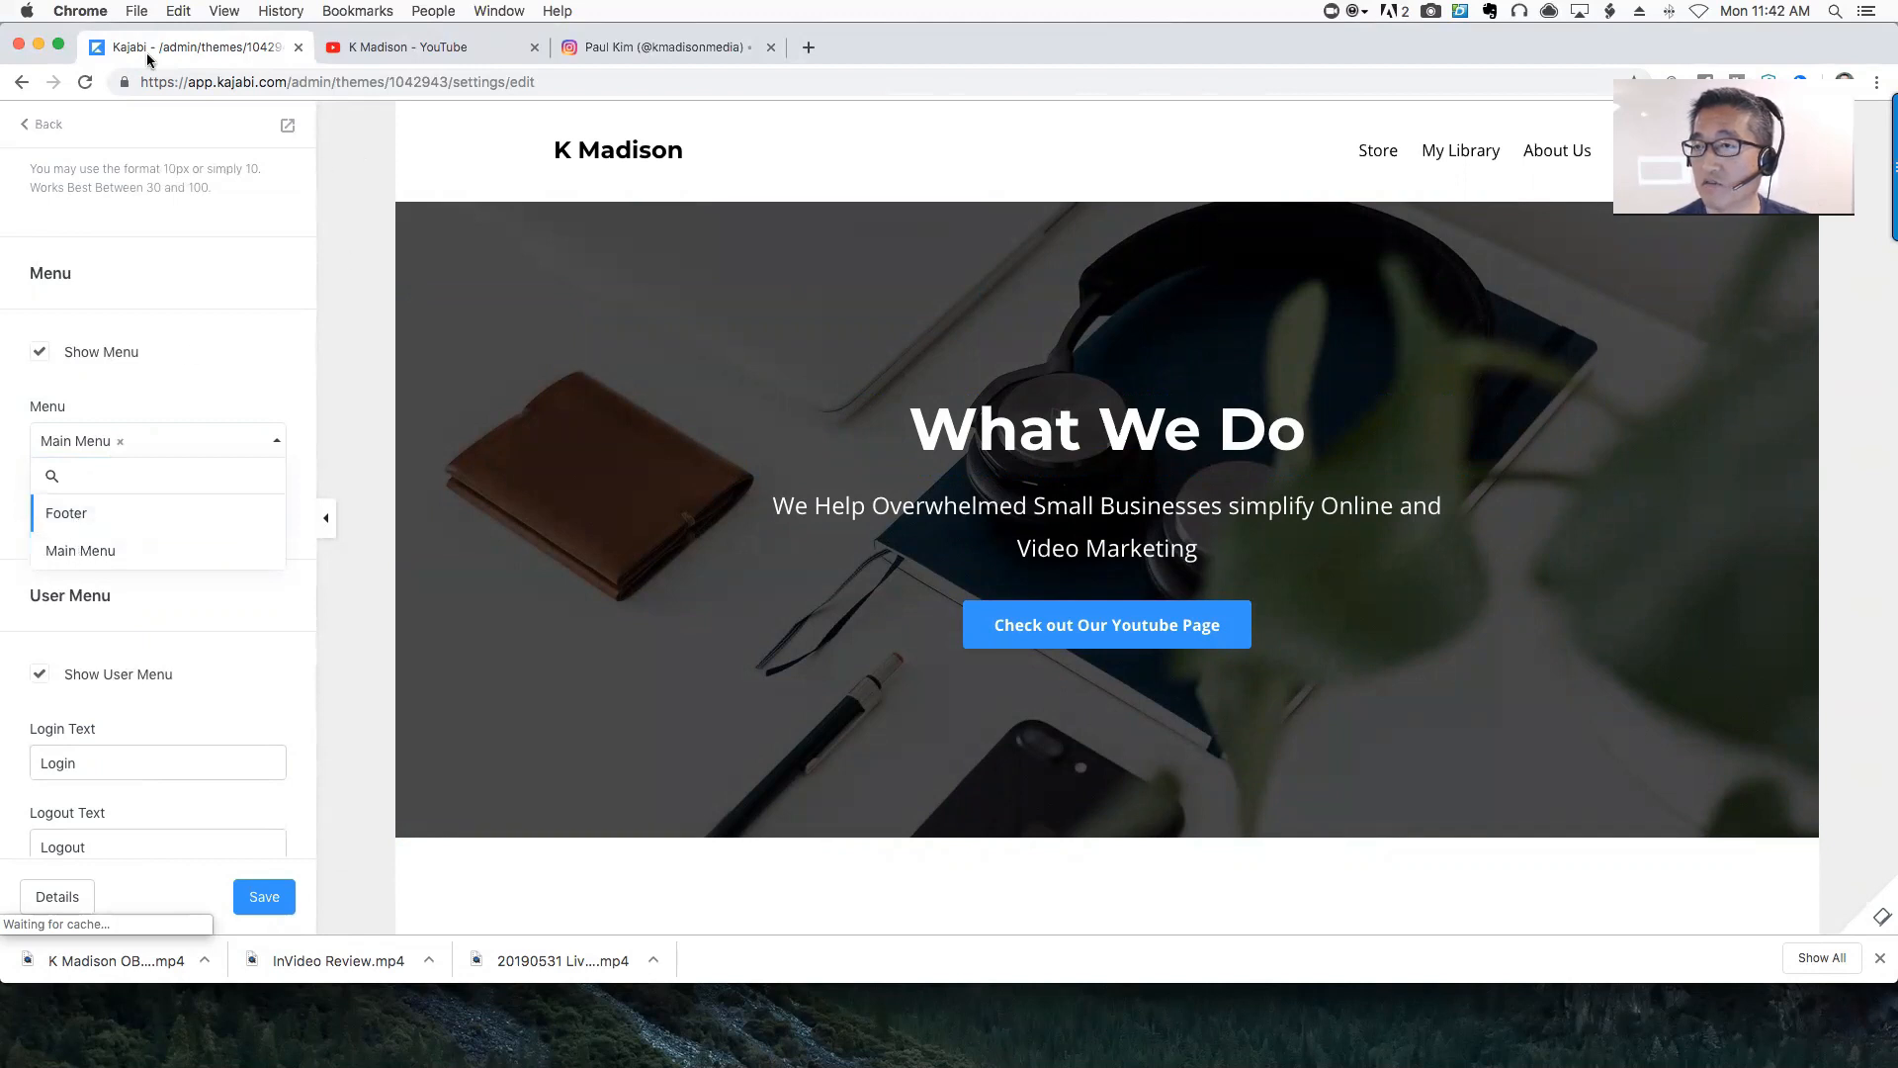
Save the homepage's changes and return to the list of landing pages
left_click(264, 894)
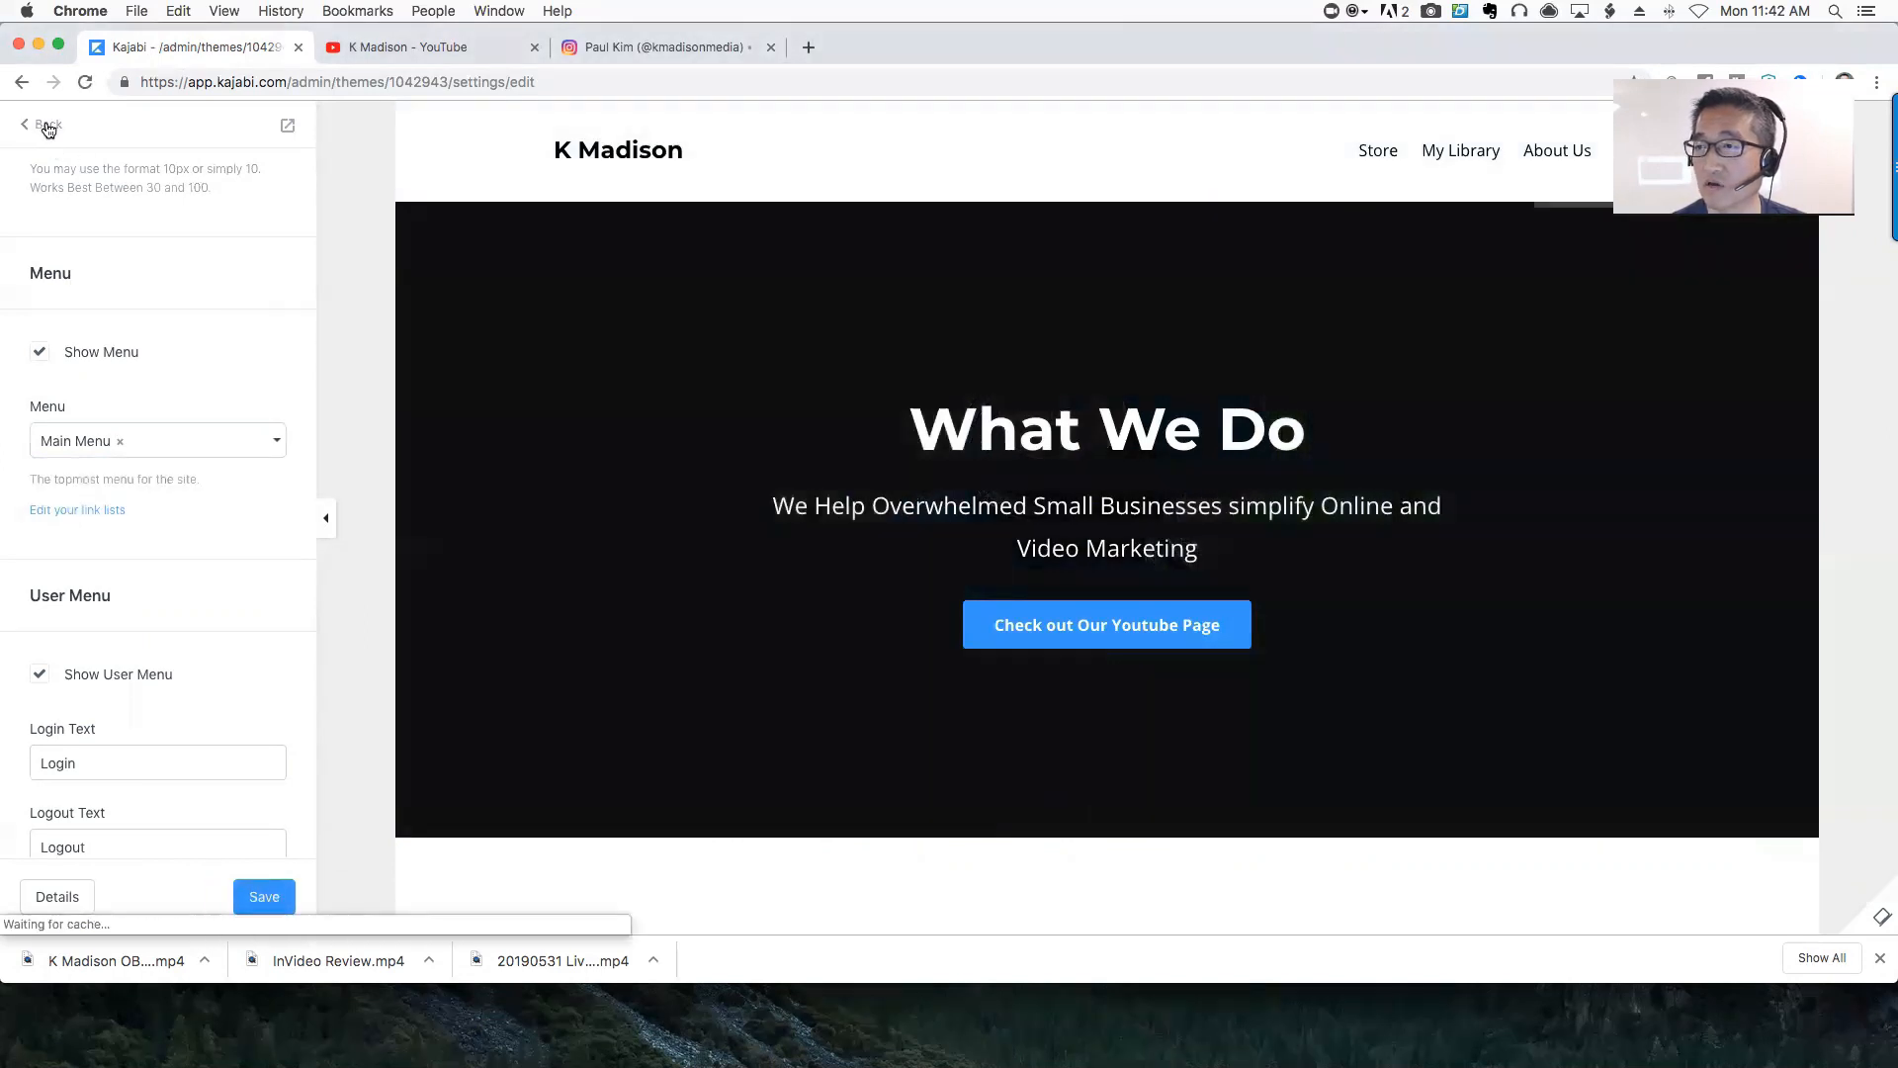
left_click(47, 130)
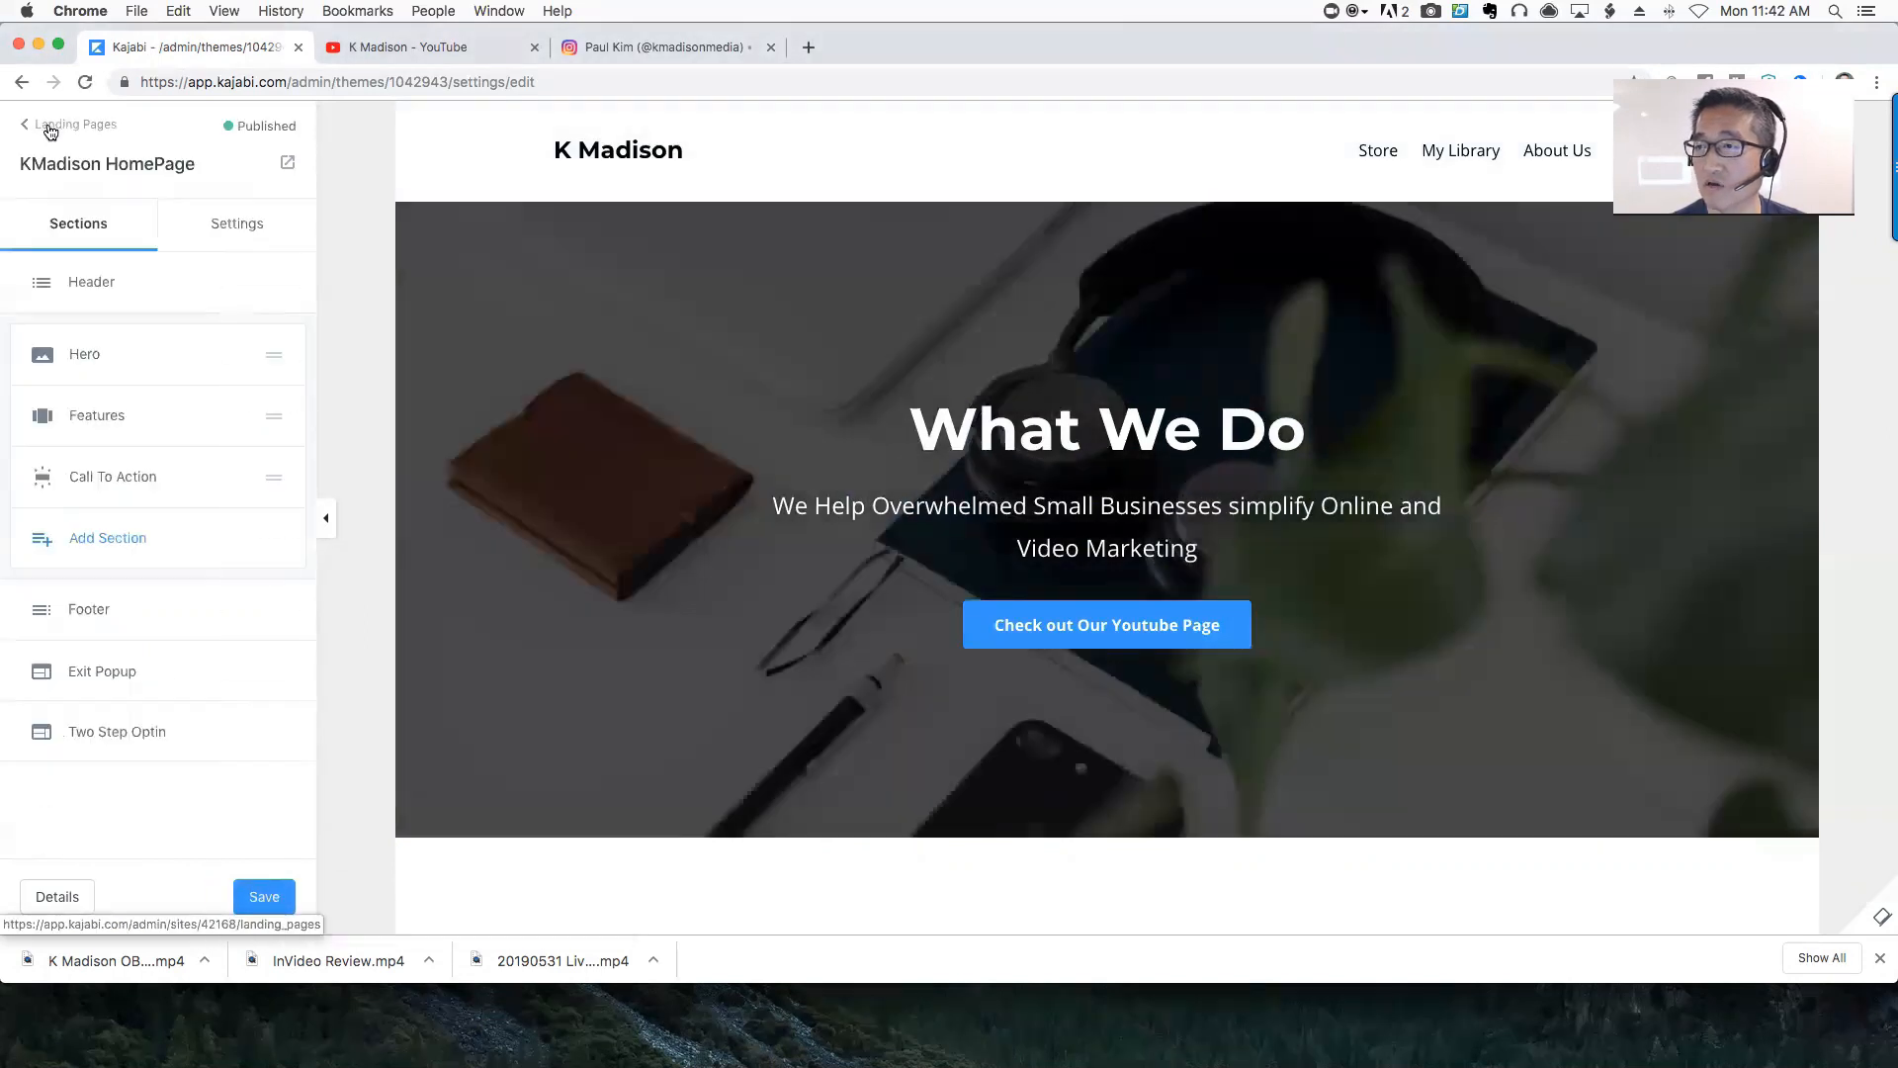
left_click(258, 897)
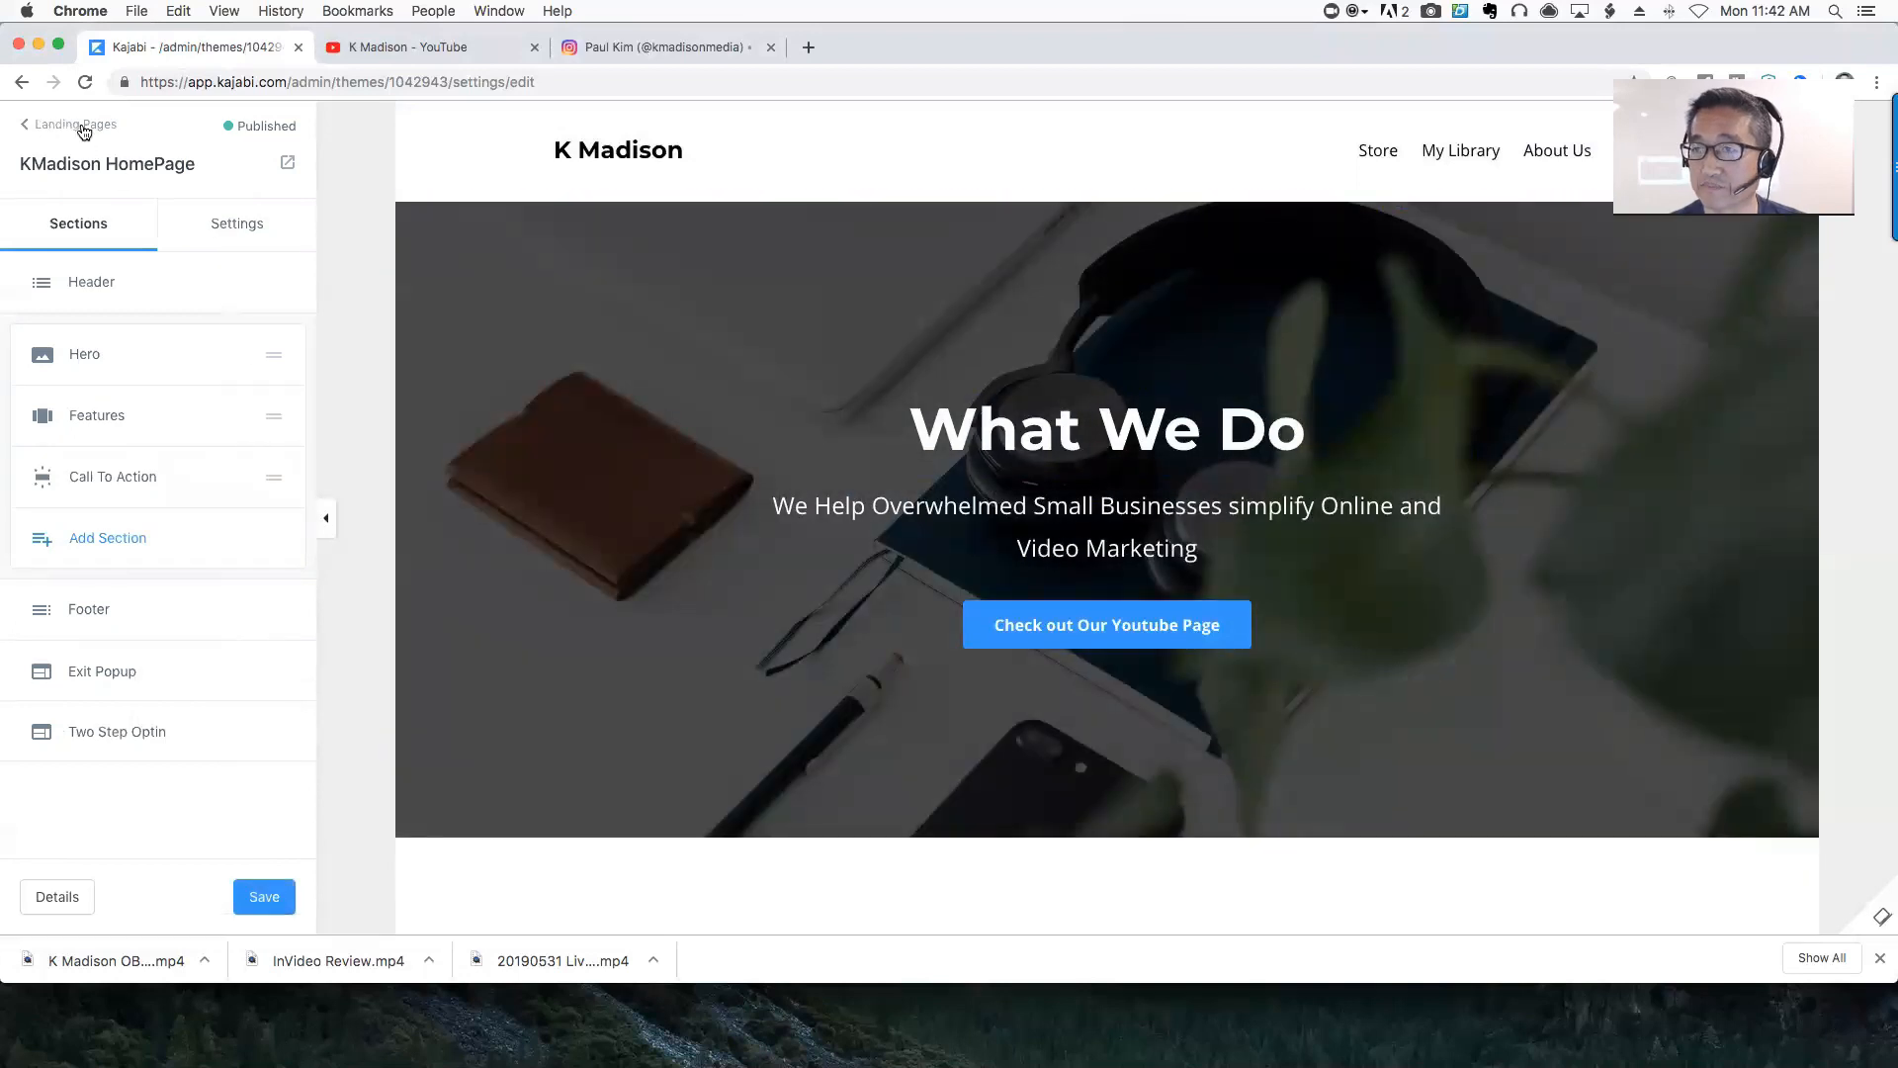
left_click(84, 127)
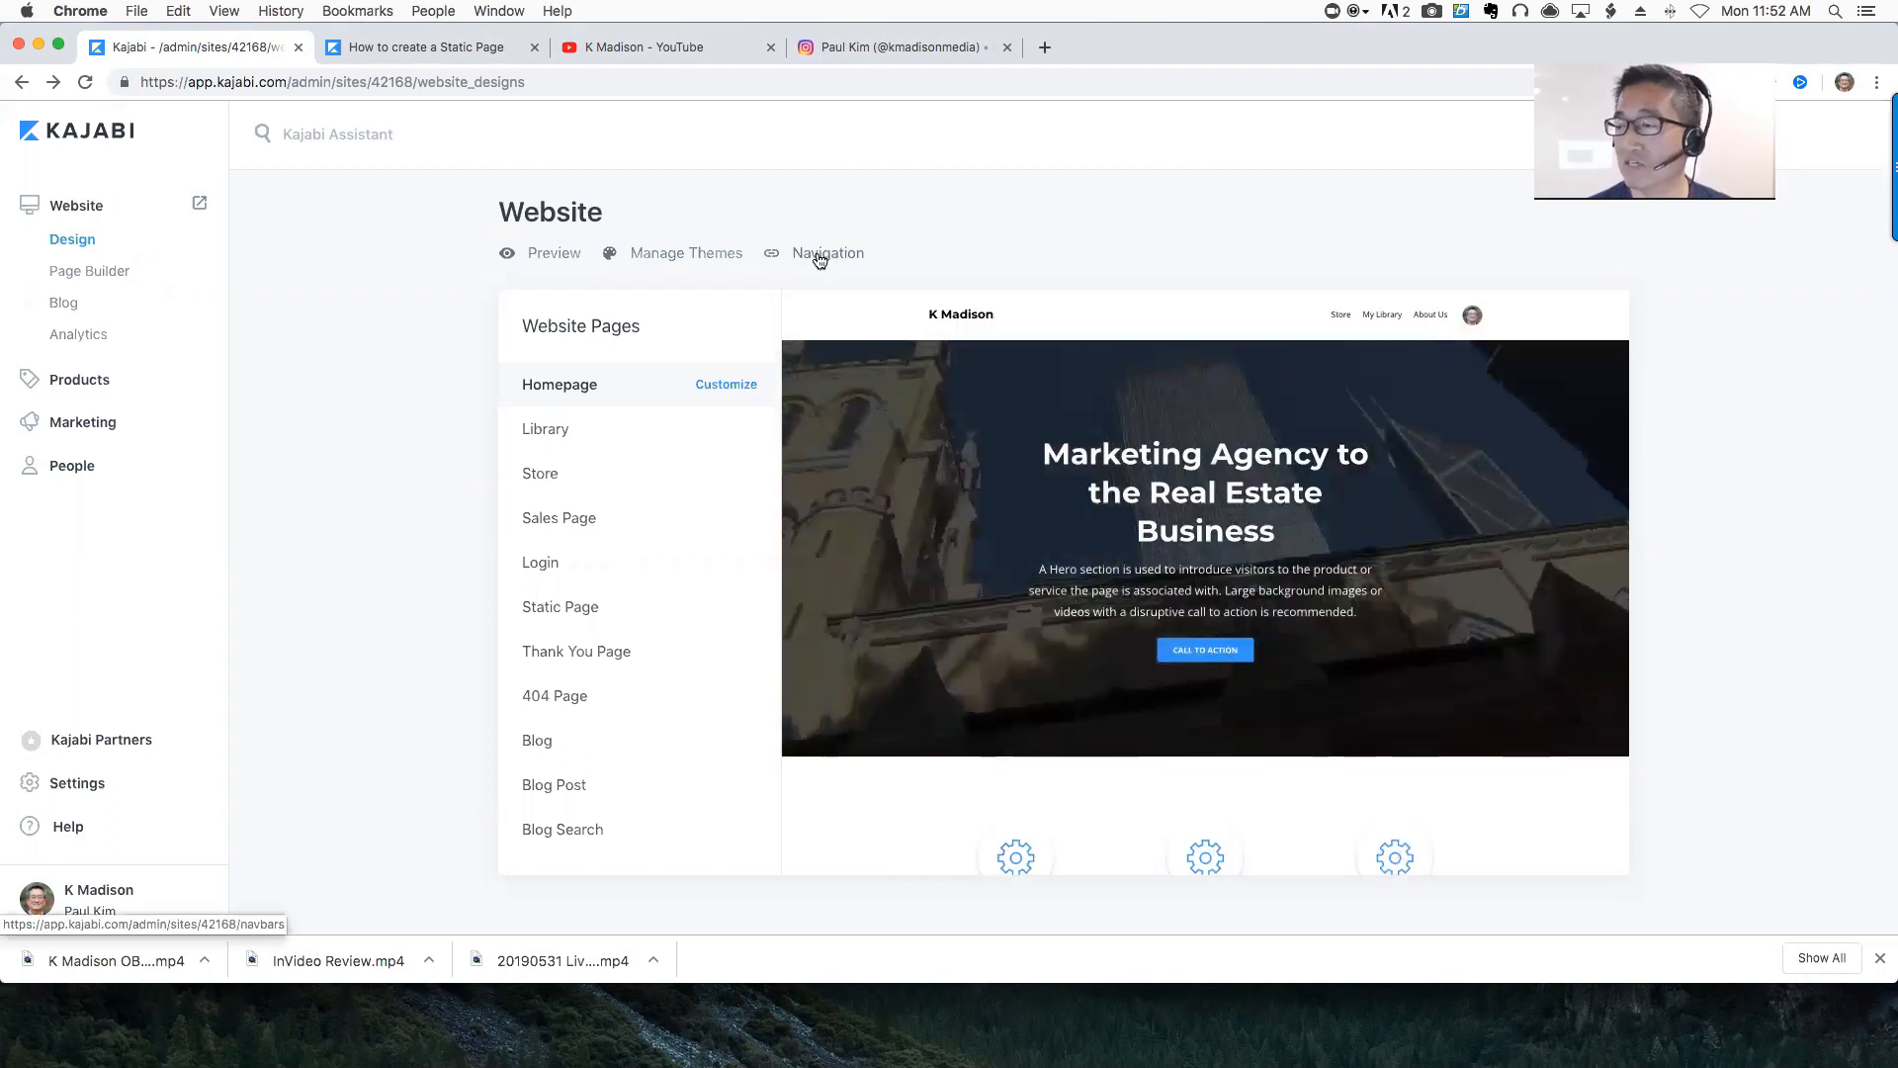
Open the website's navigation menus and view the settings of the Footer menu's Terms link
left_click(819, 259)
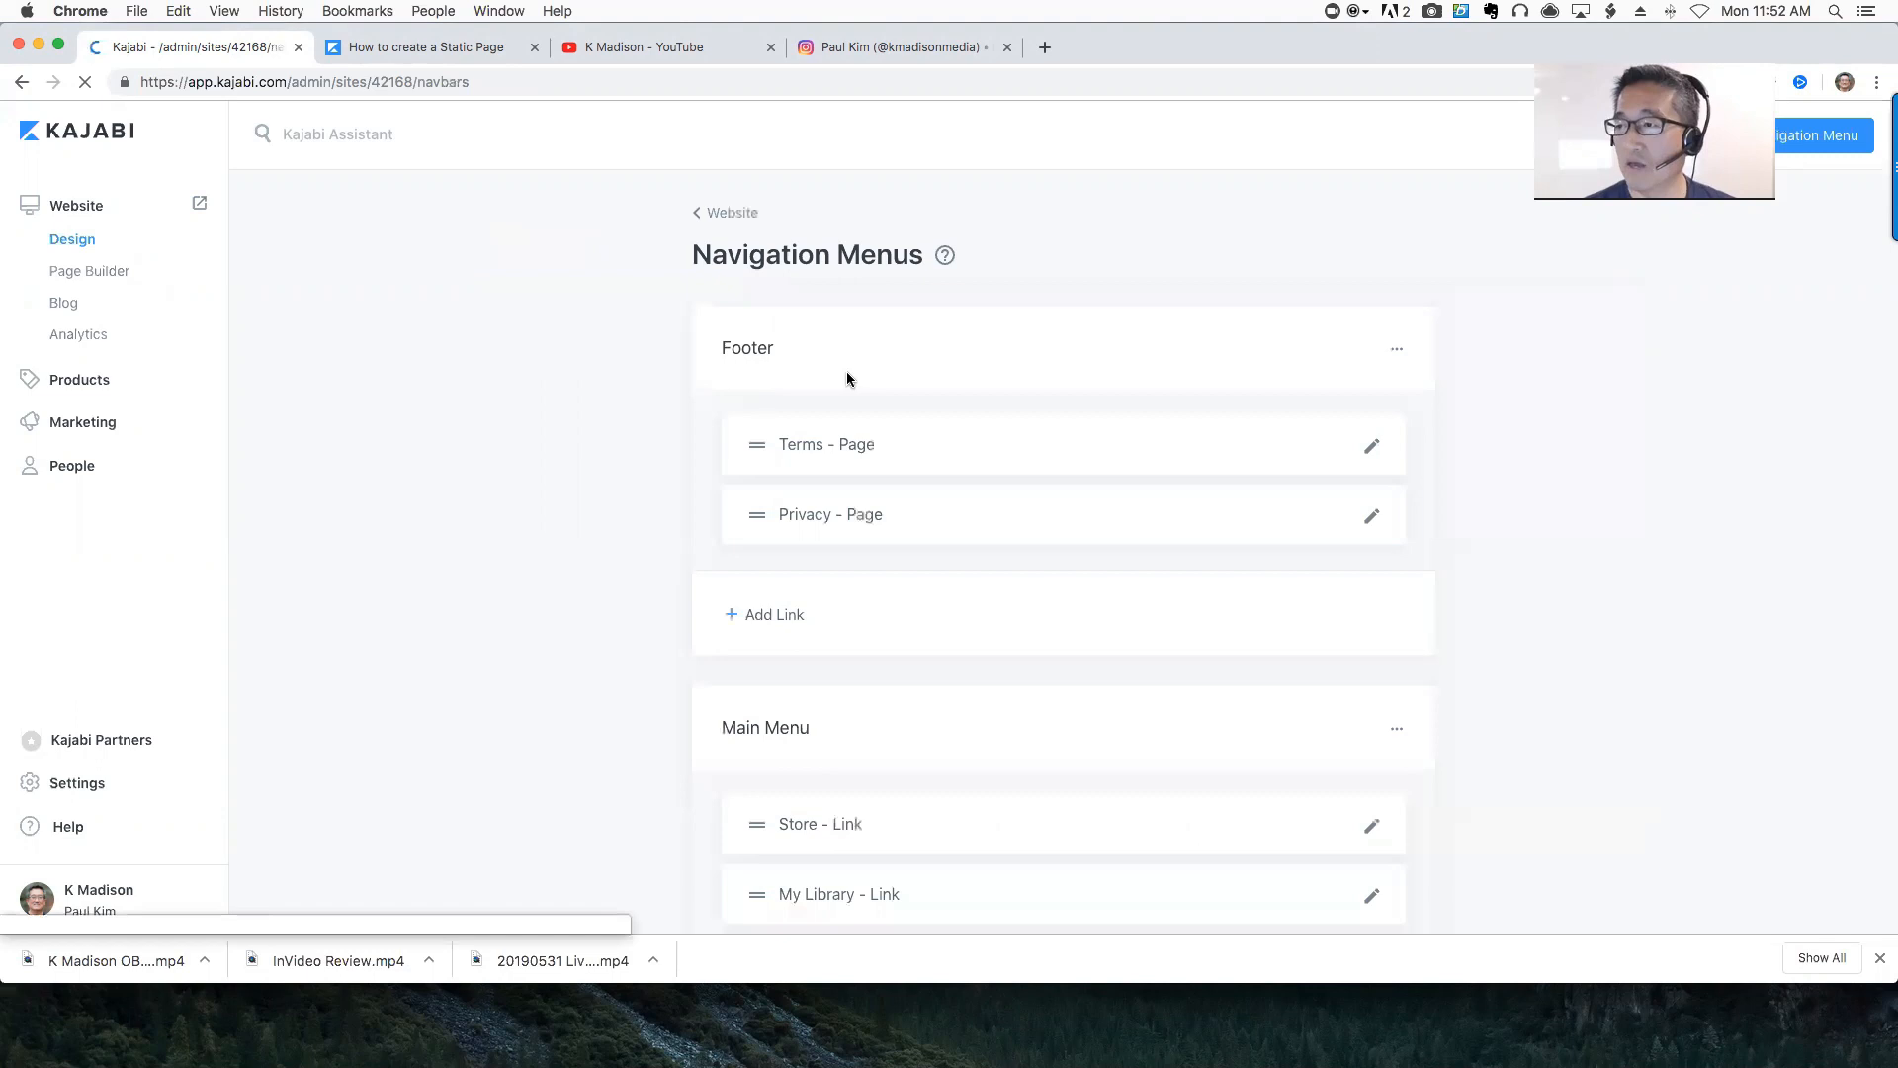
left_click(1361, 450)
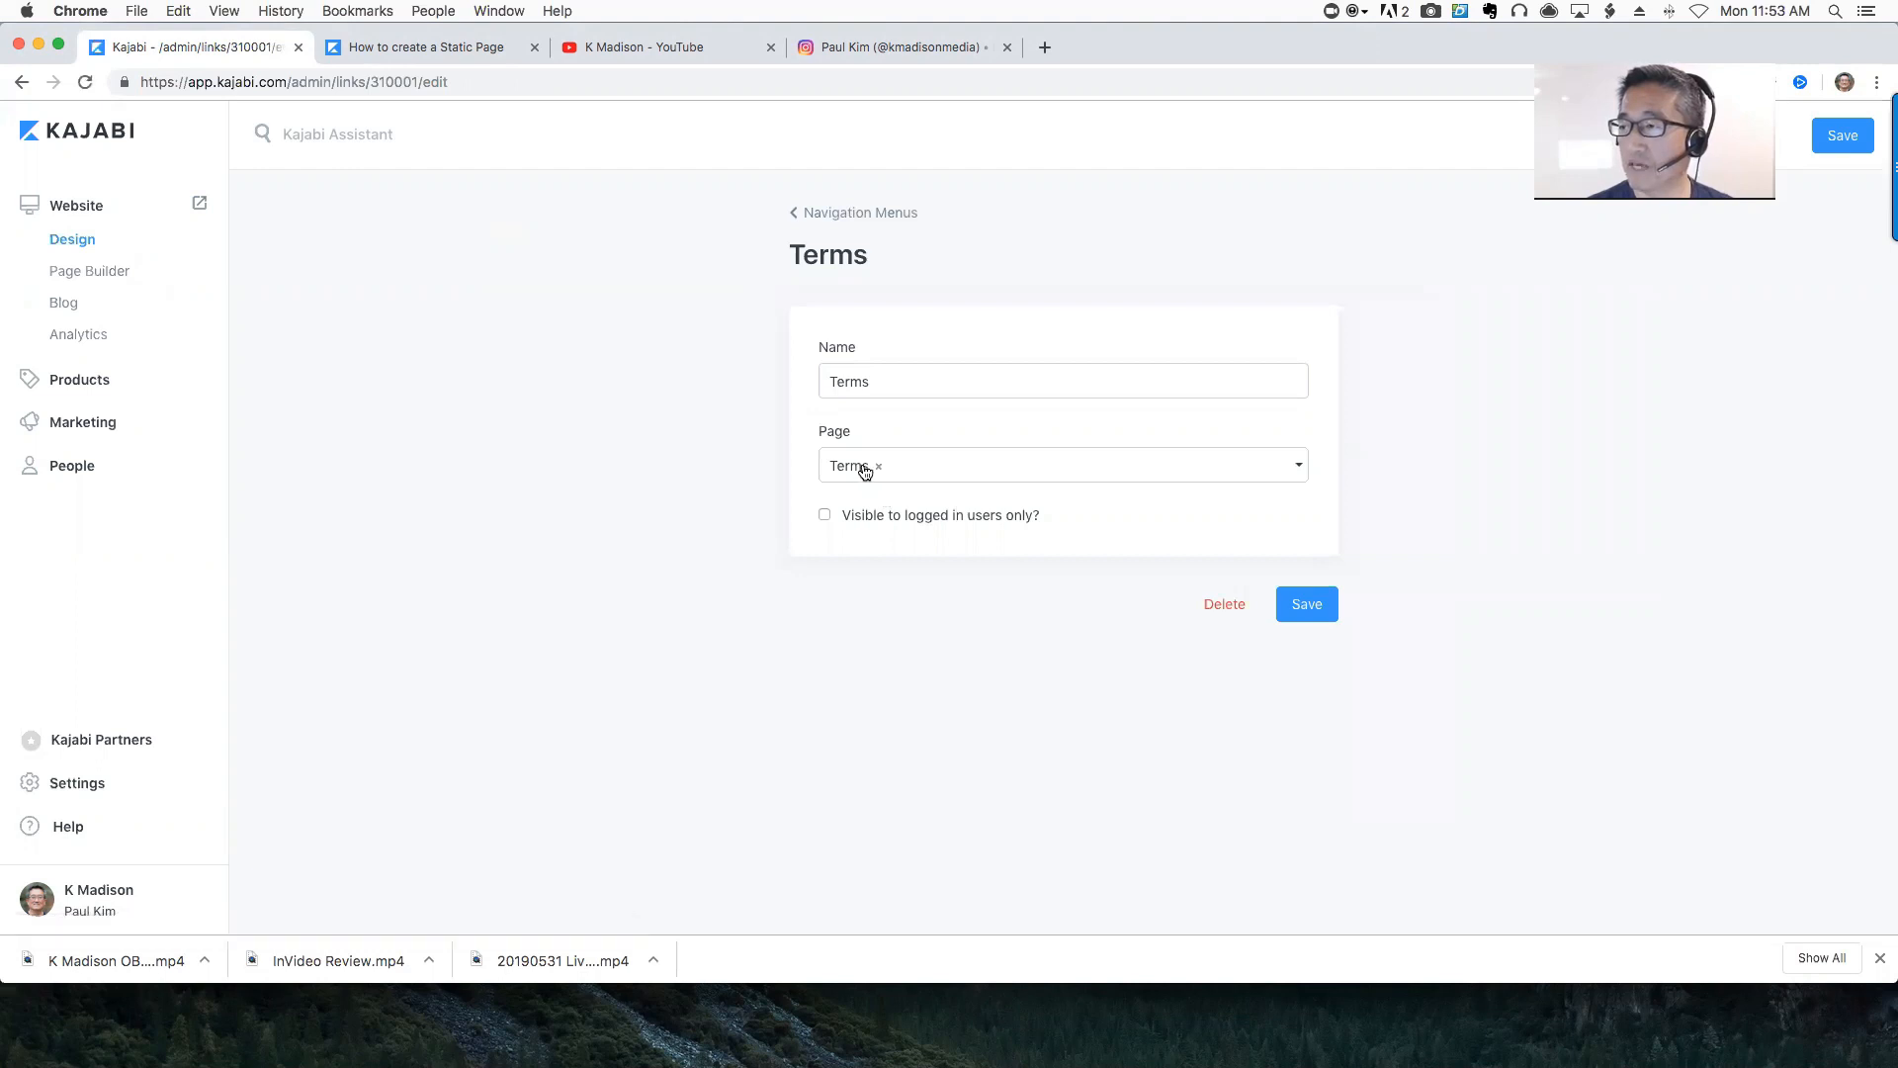
left_click(826, 225)
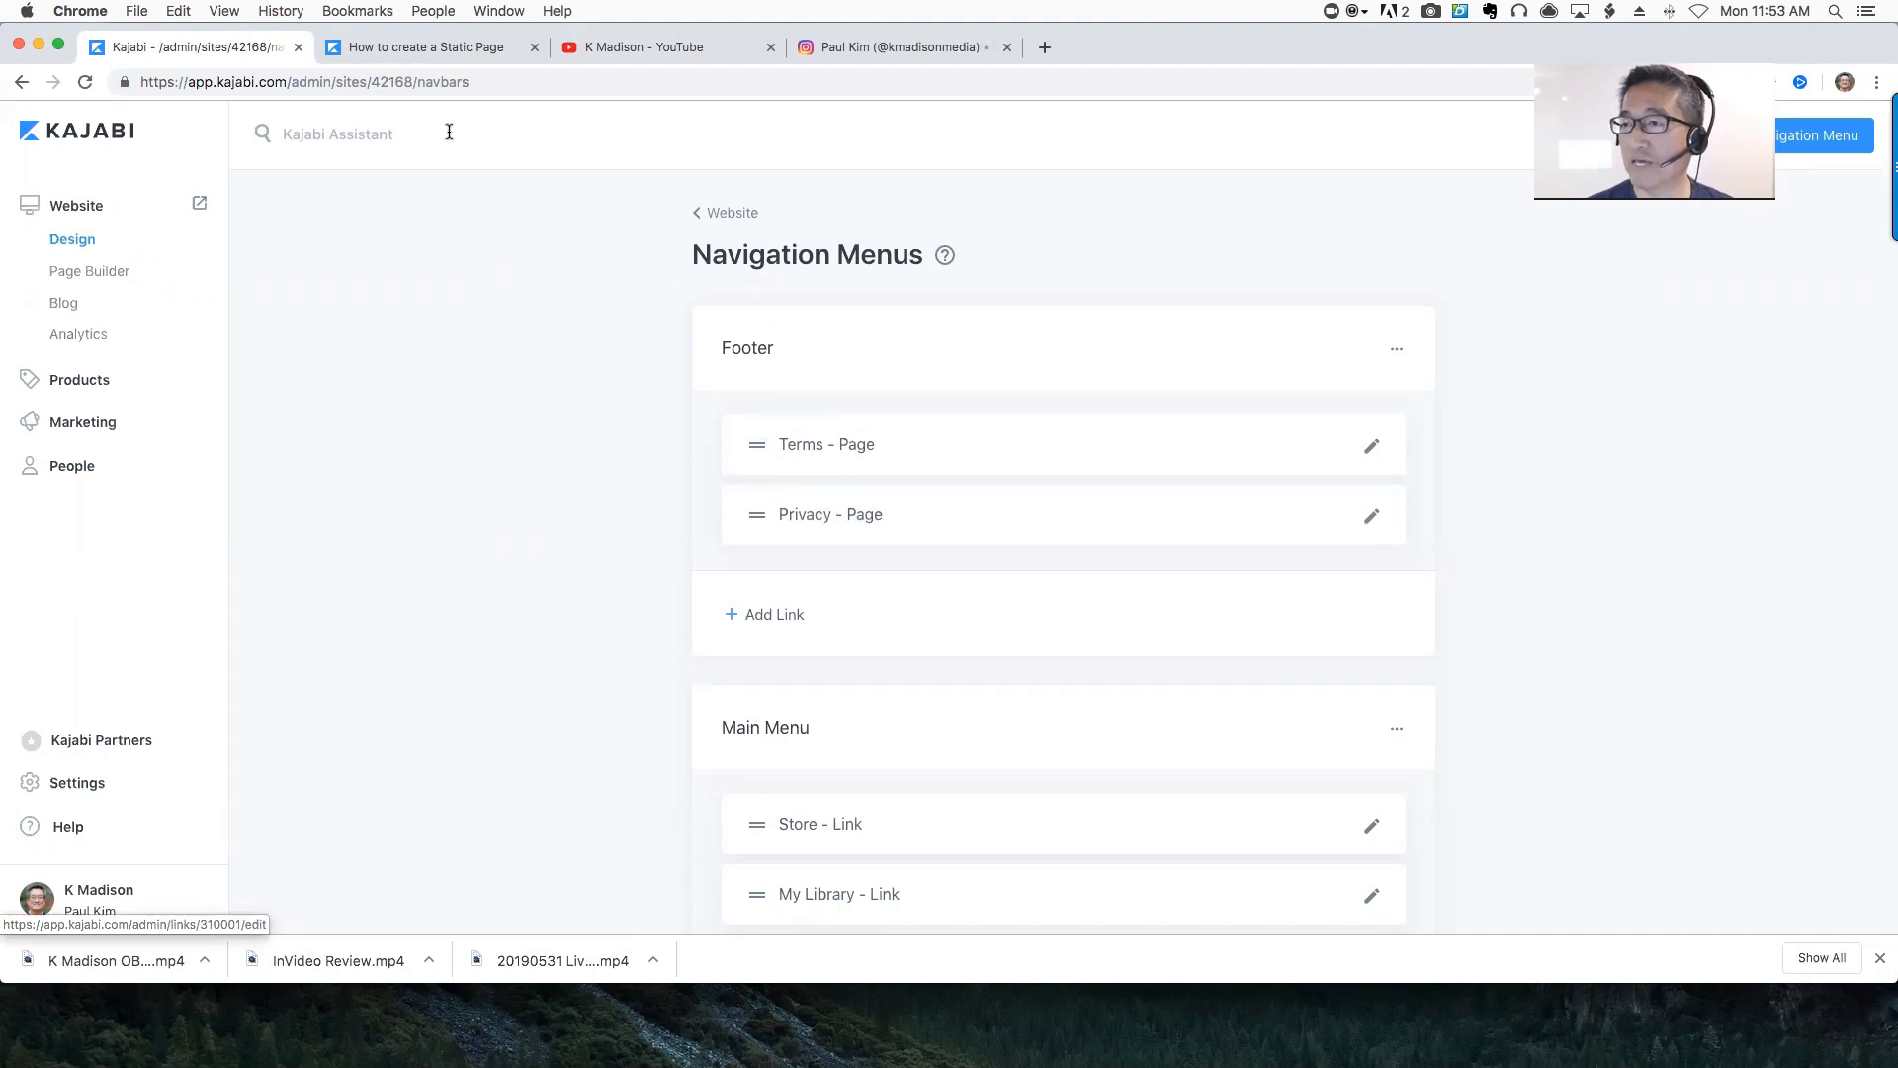
Search for "term", open the Terms page to examine its content, and return to the navigation menus
left_click(283, 133)
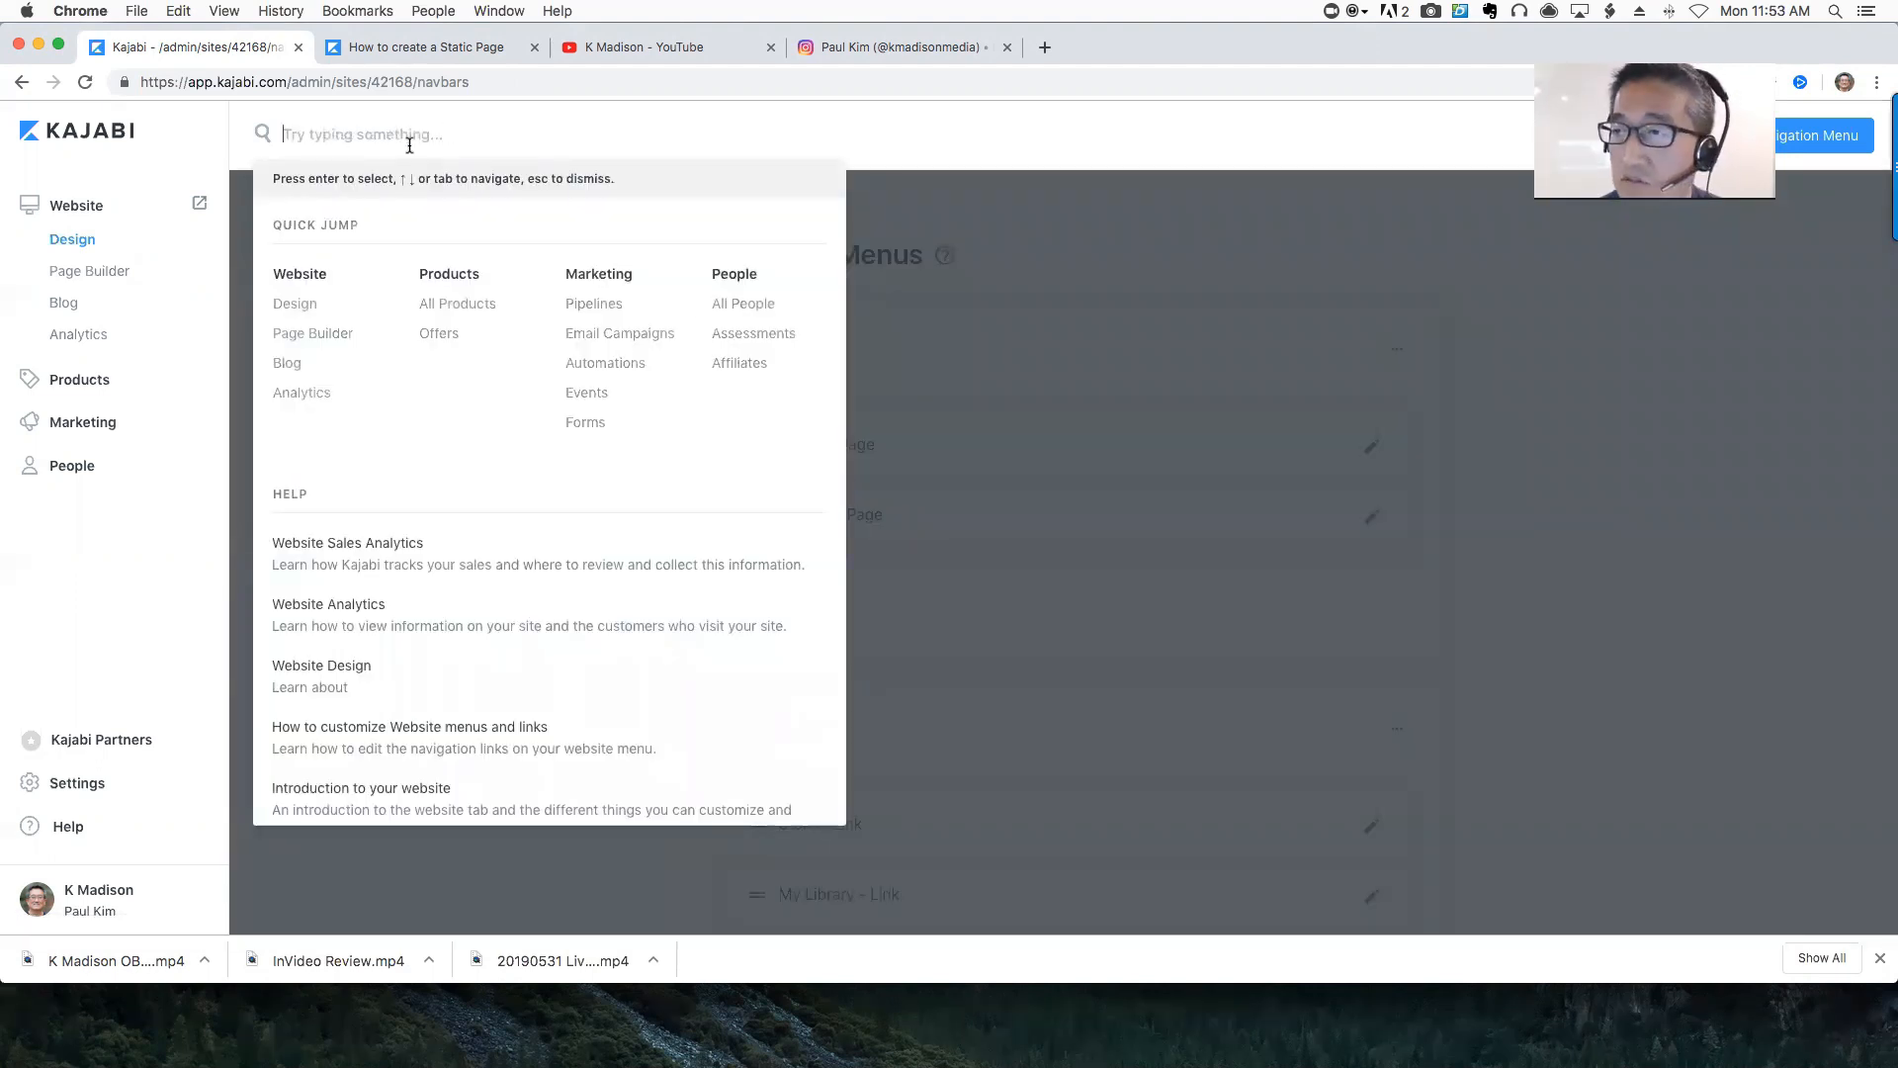
type("terem")
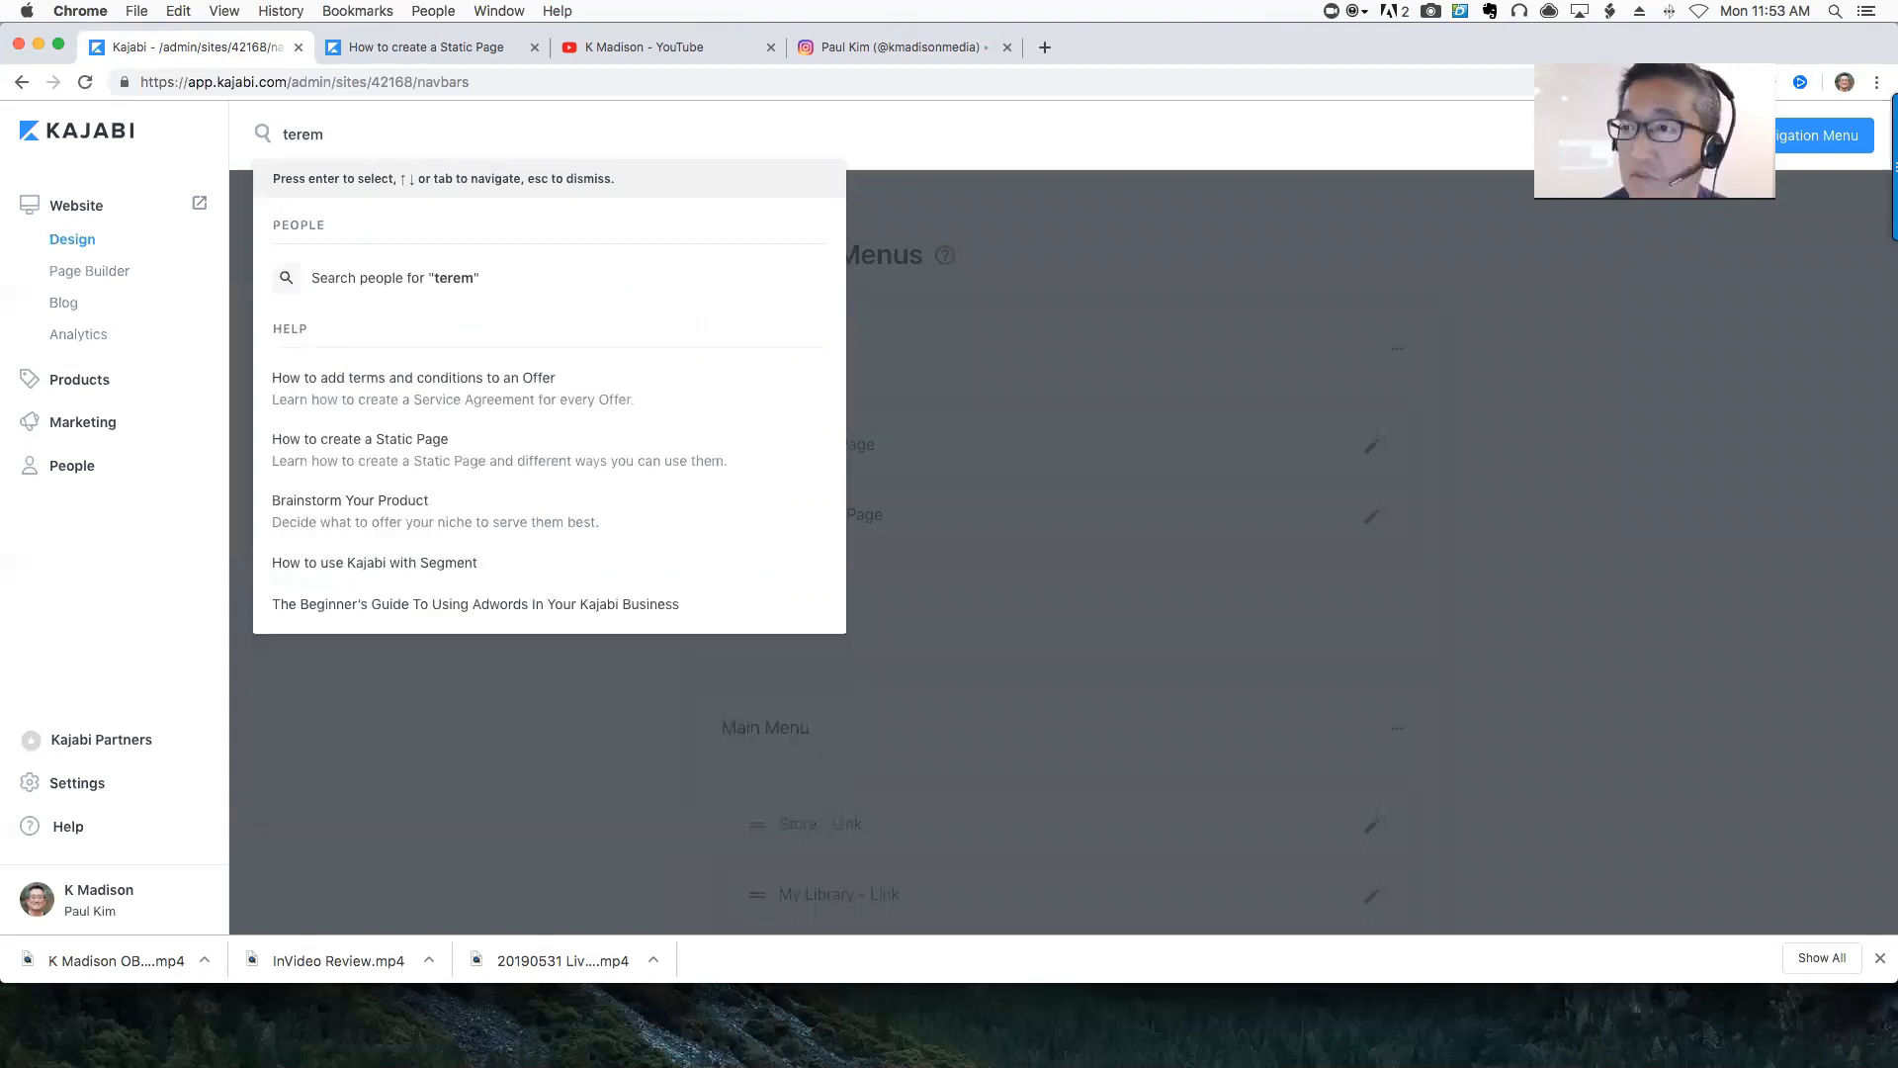
key("BackSpace")
key("BackSpace")
type("m")
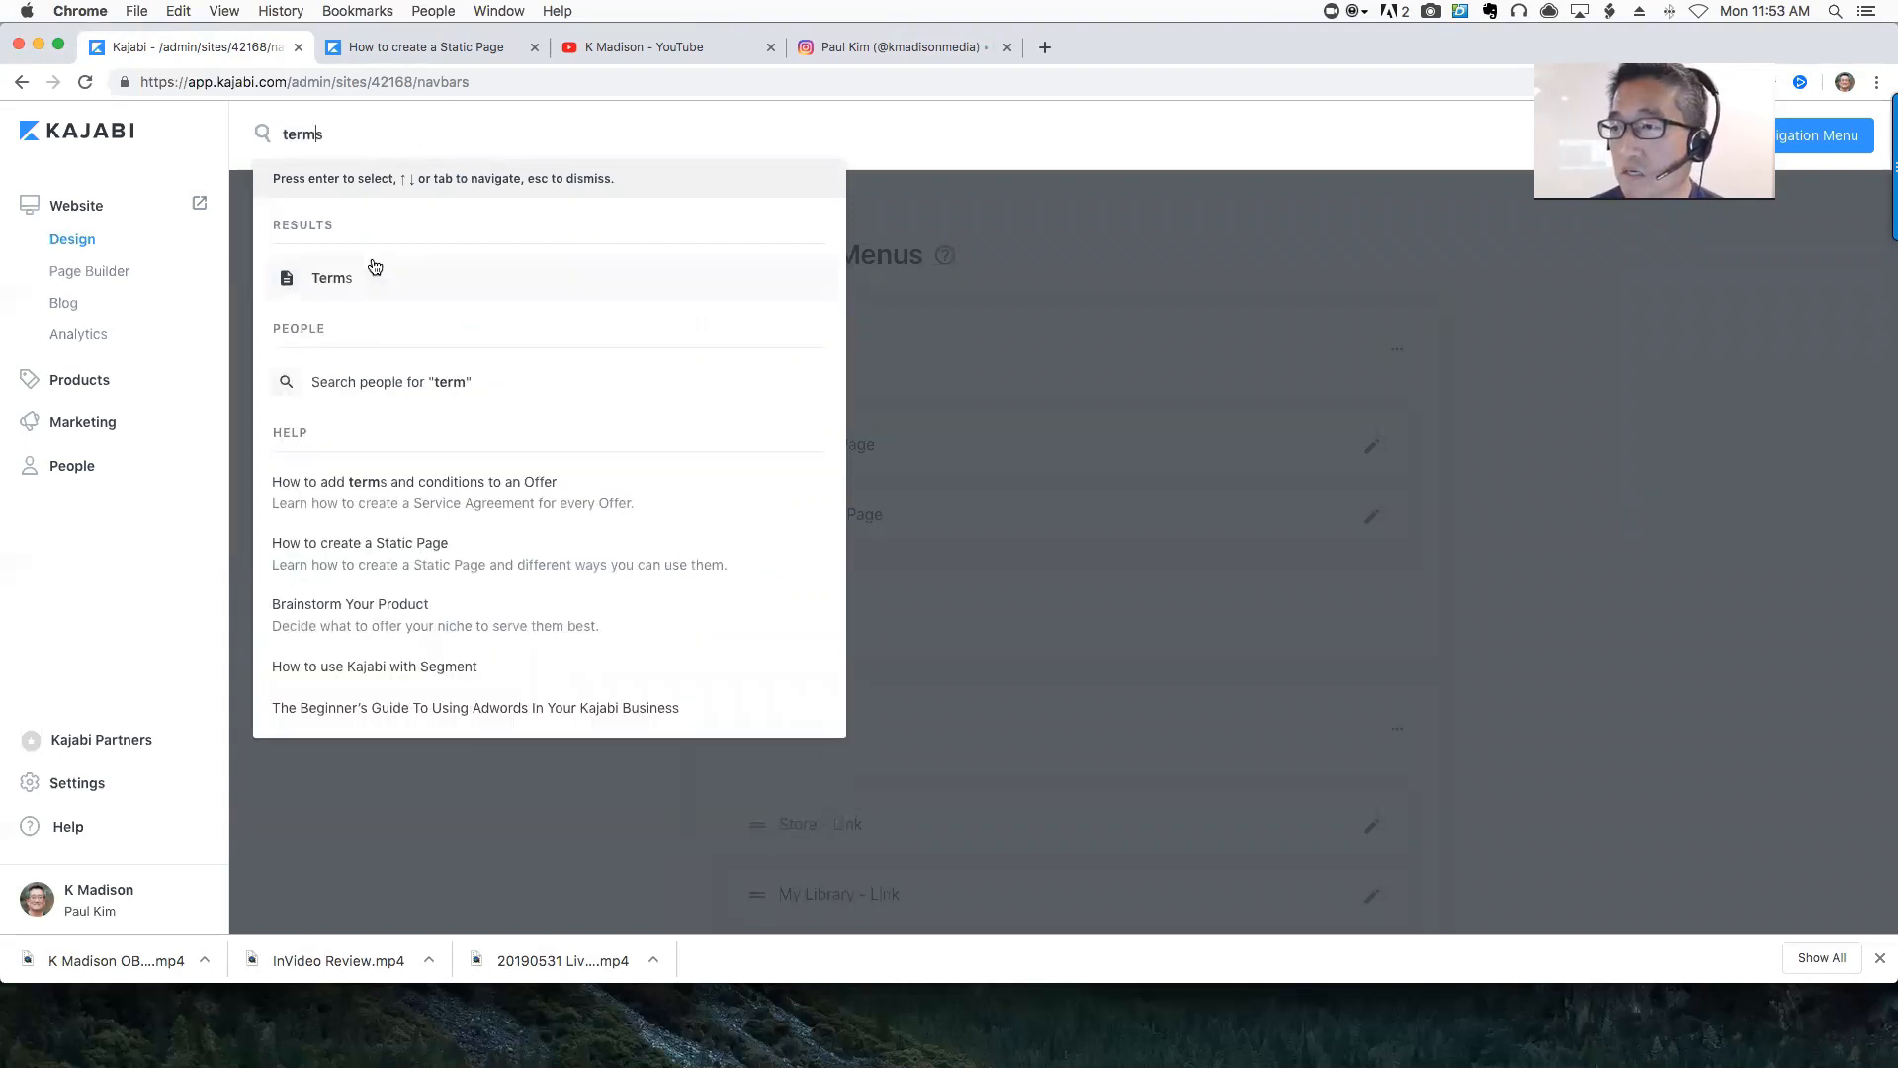
left_click(428, 288)
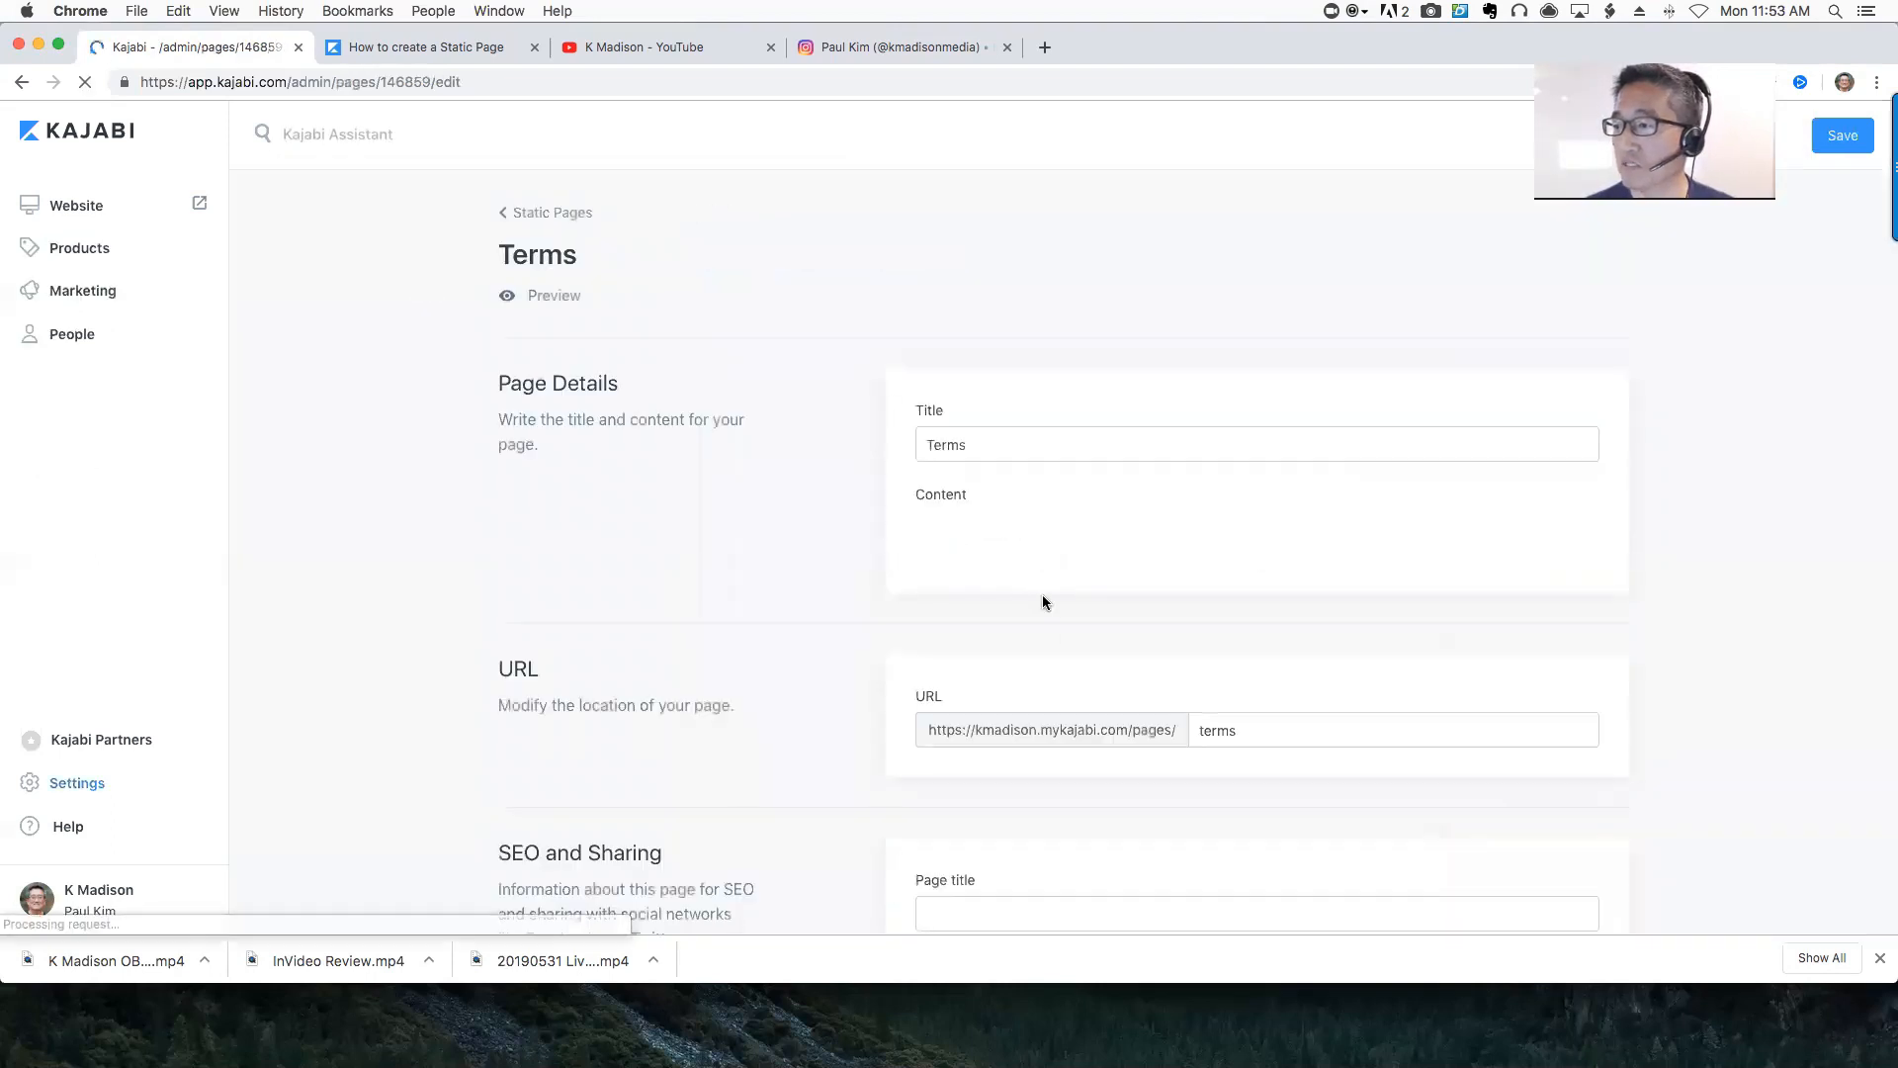
scroll(1006, 698, "down", 2)
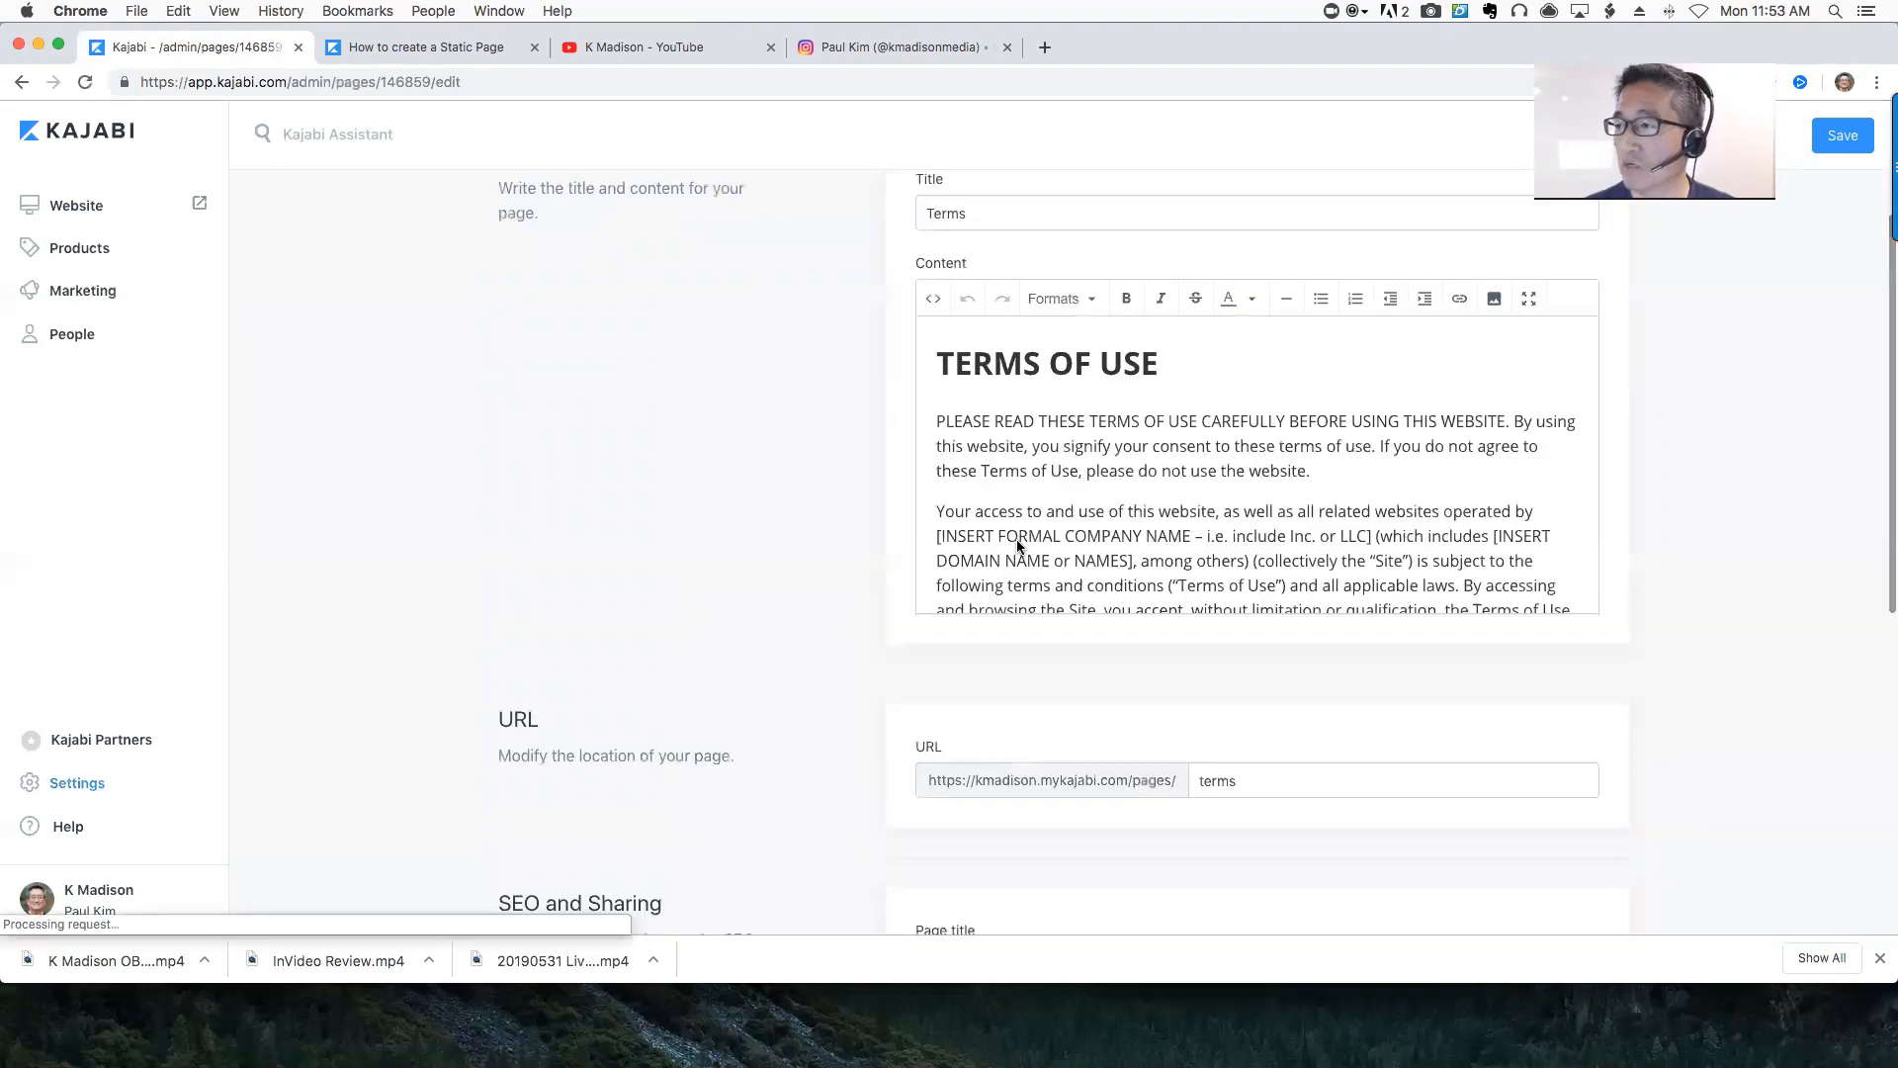
scroll(1010, 489, "down", 1)
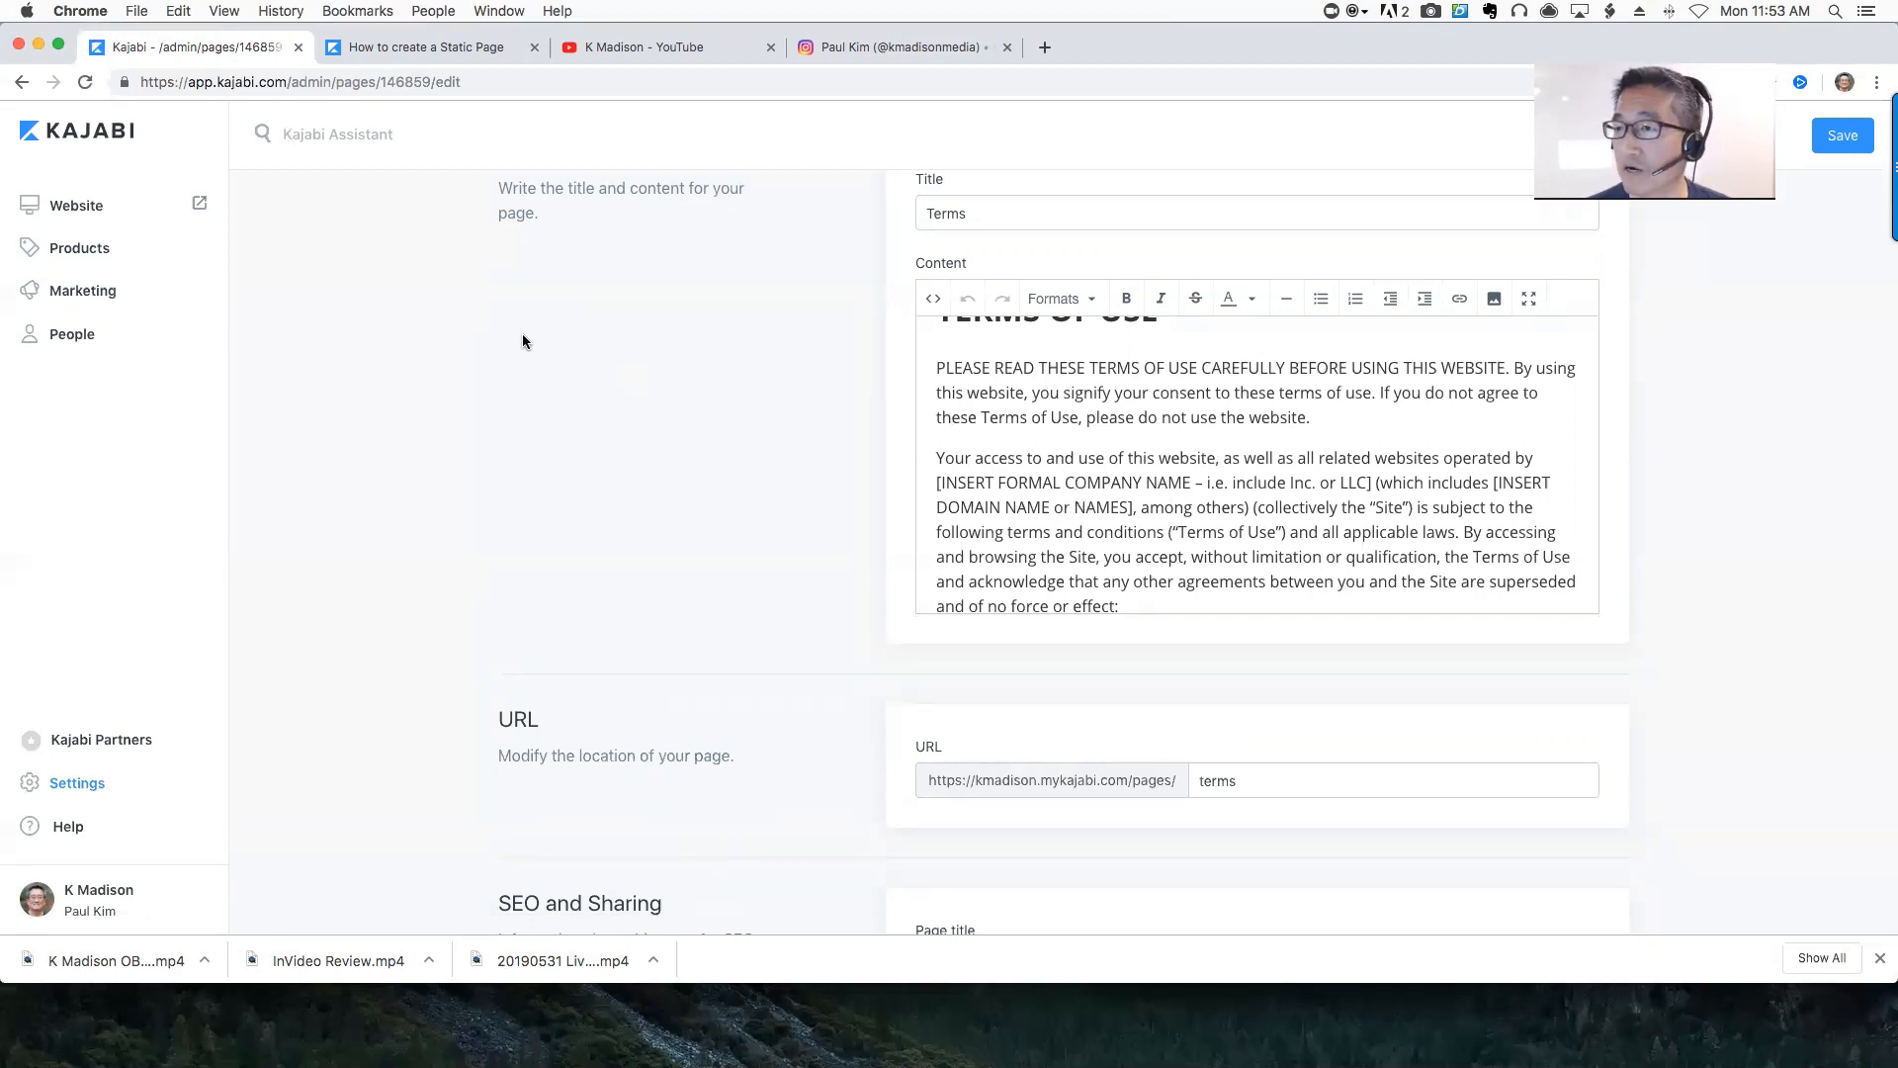
left_click(21, 83)
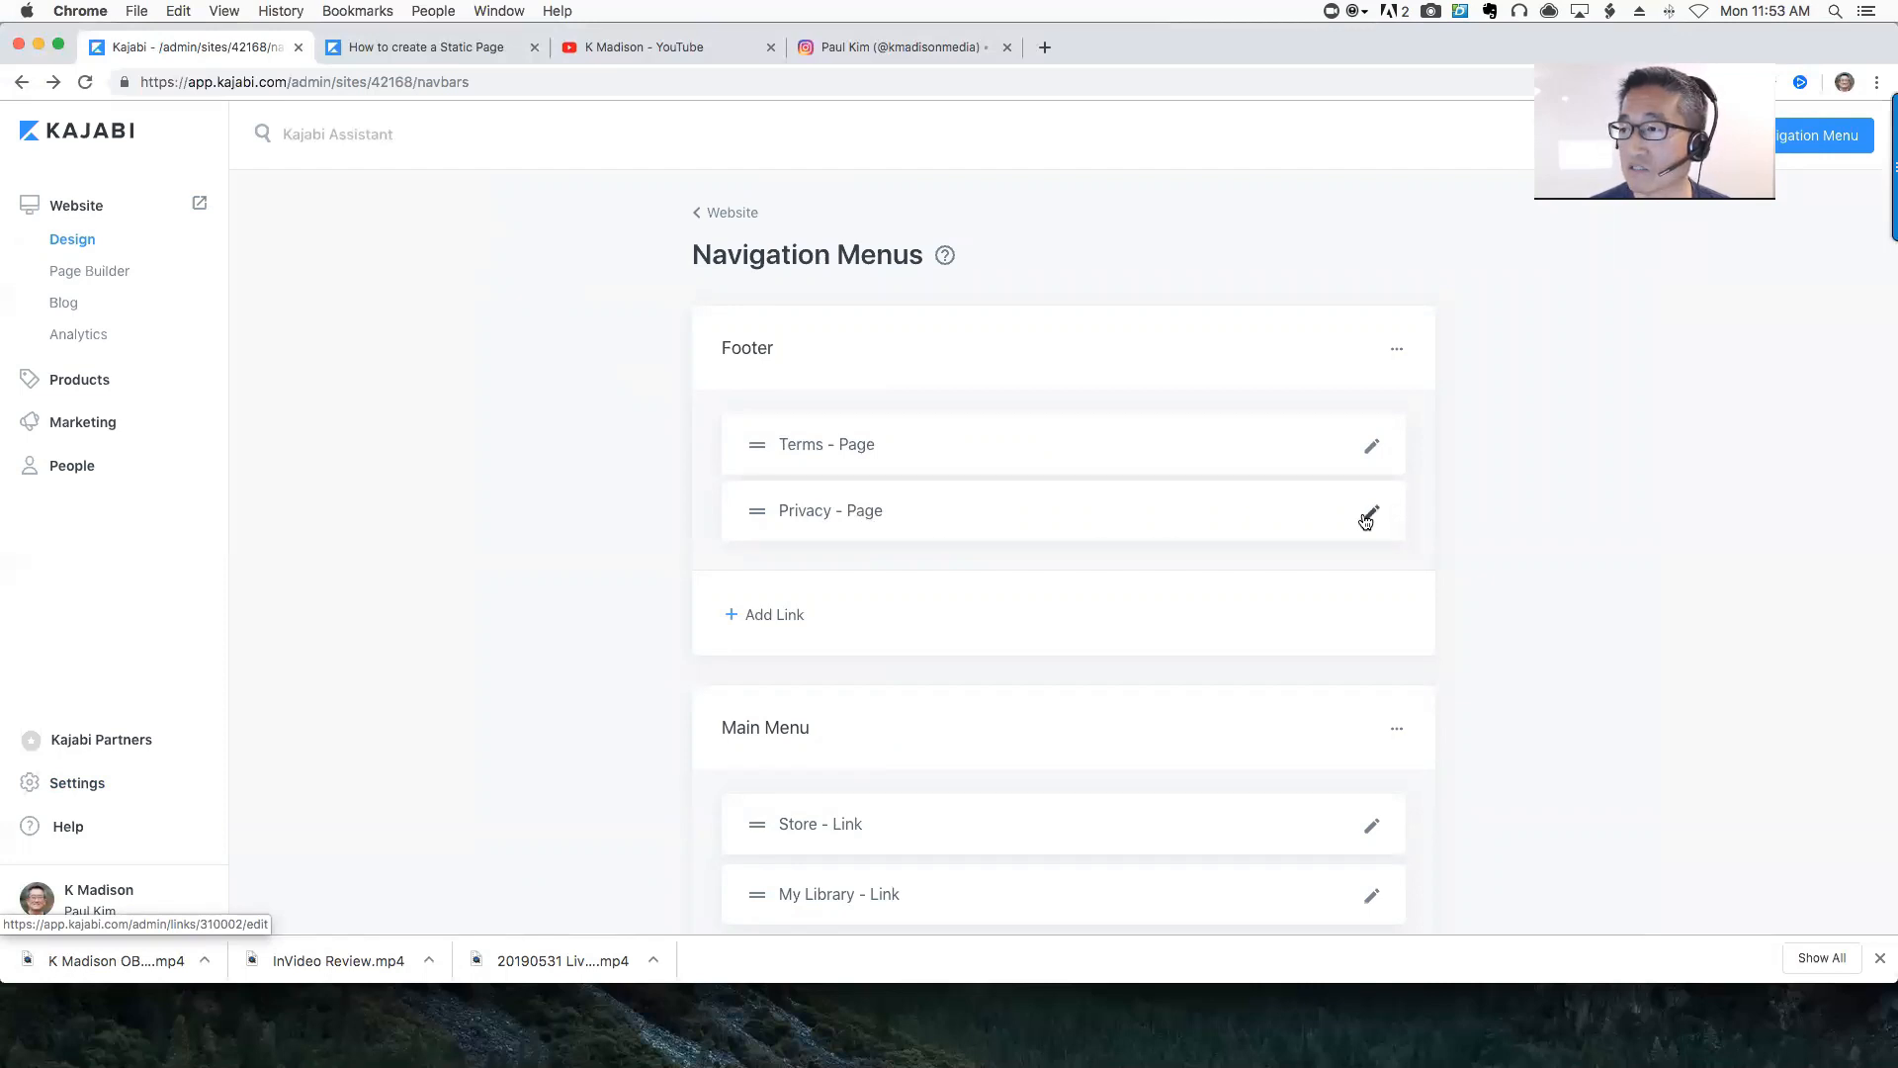
Search Kajabi for the Privacy Policy page and dismiss the search without opening a result
left_click(399, 141)
type("praveen")
key("BackSpace")
key("BackSpace")
key("BackSpace")
key("BackSpace")
key("BackSpace")
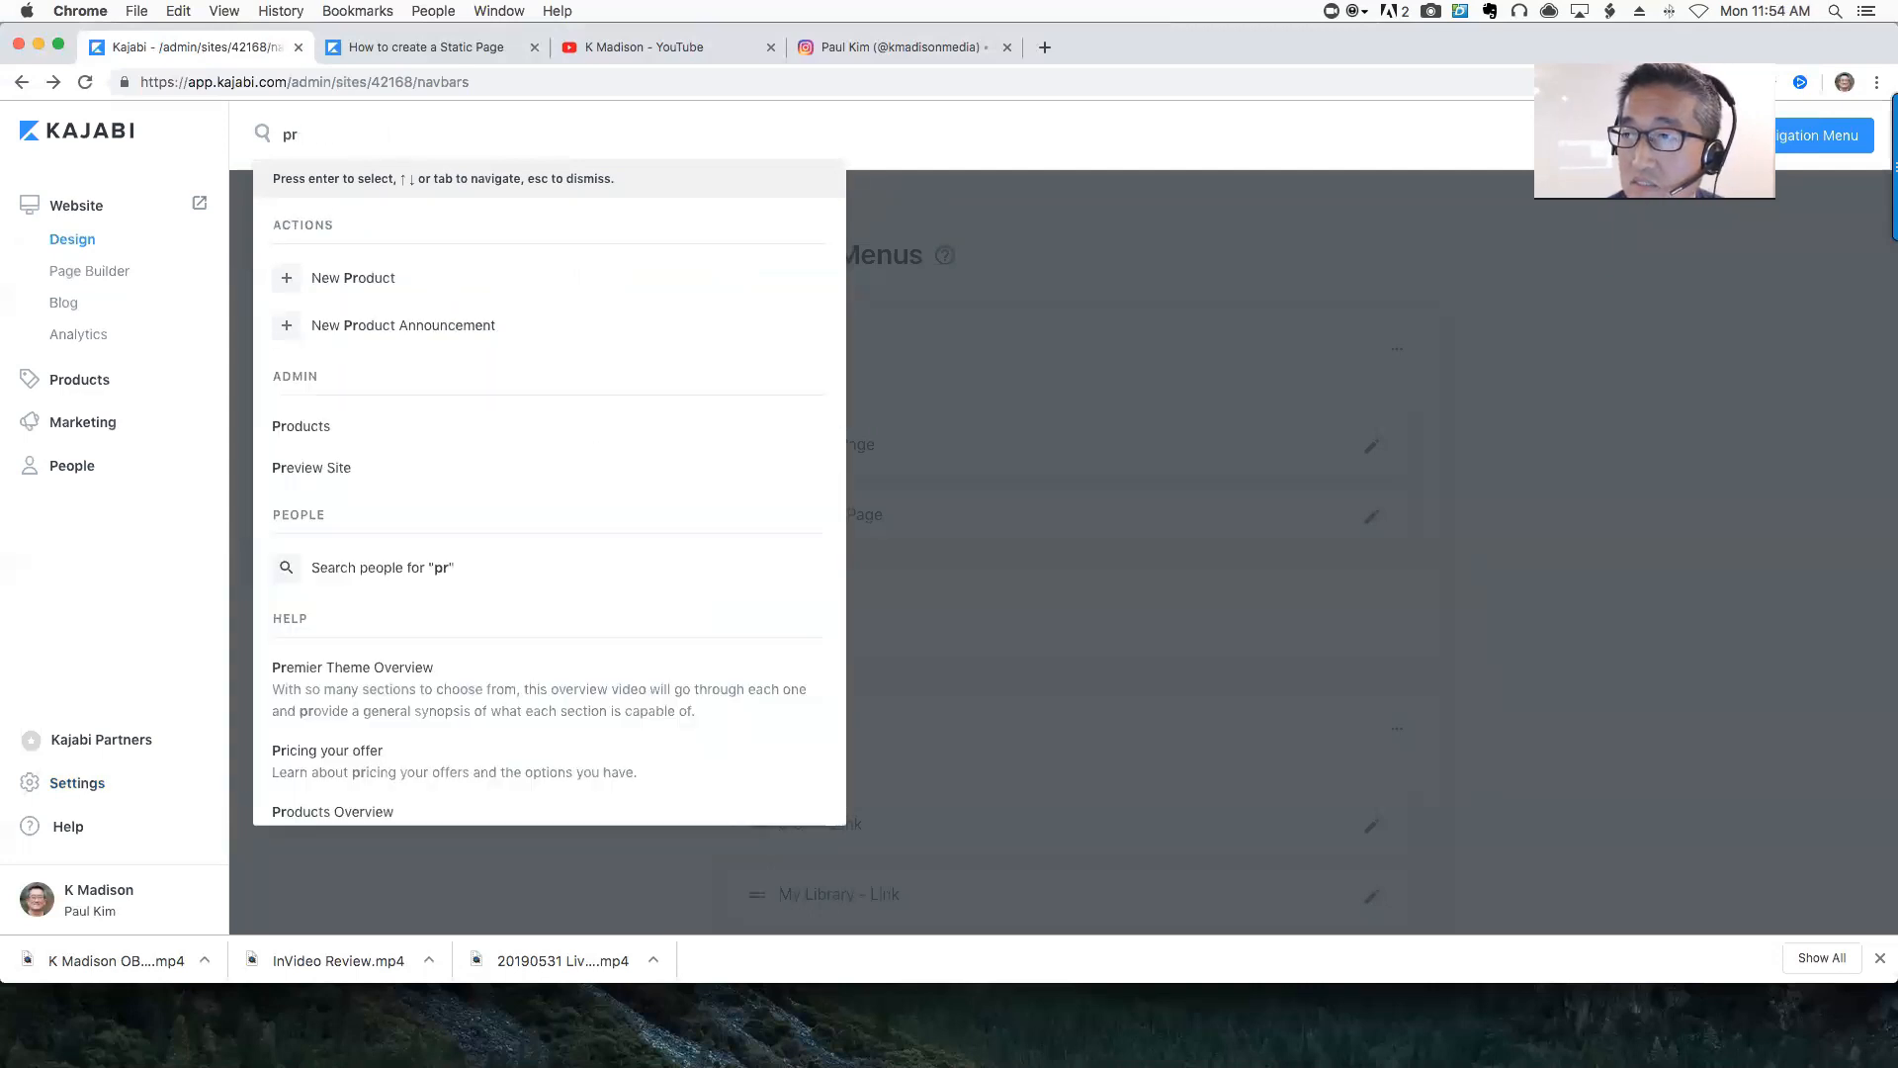
type("ivacy Policy")
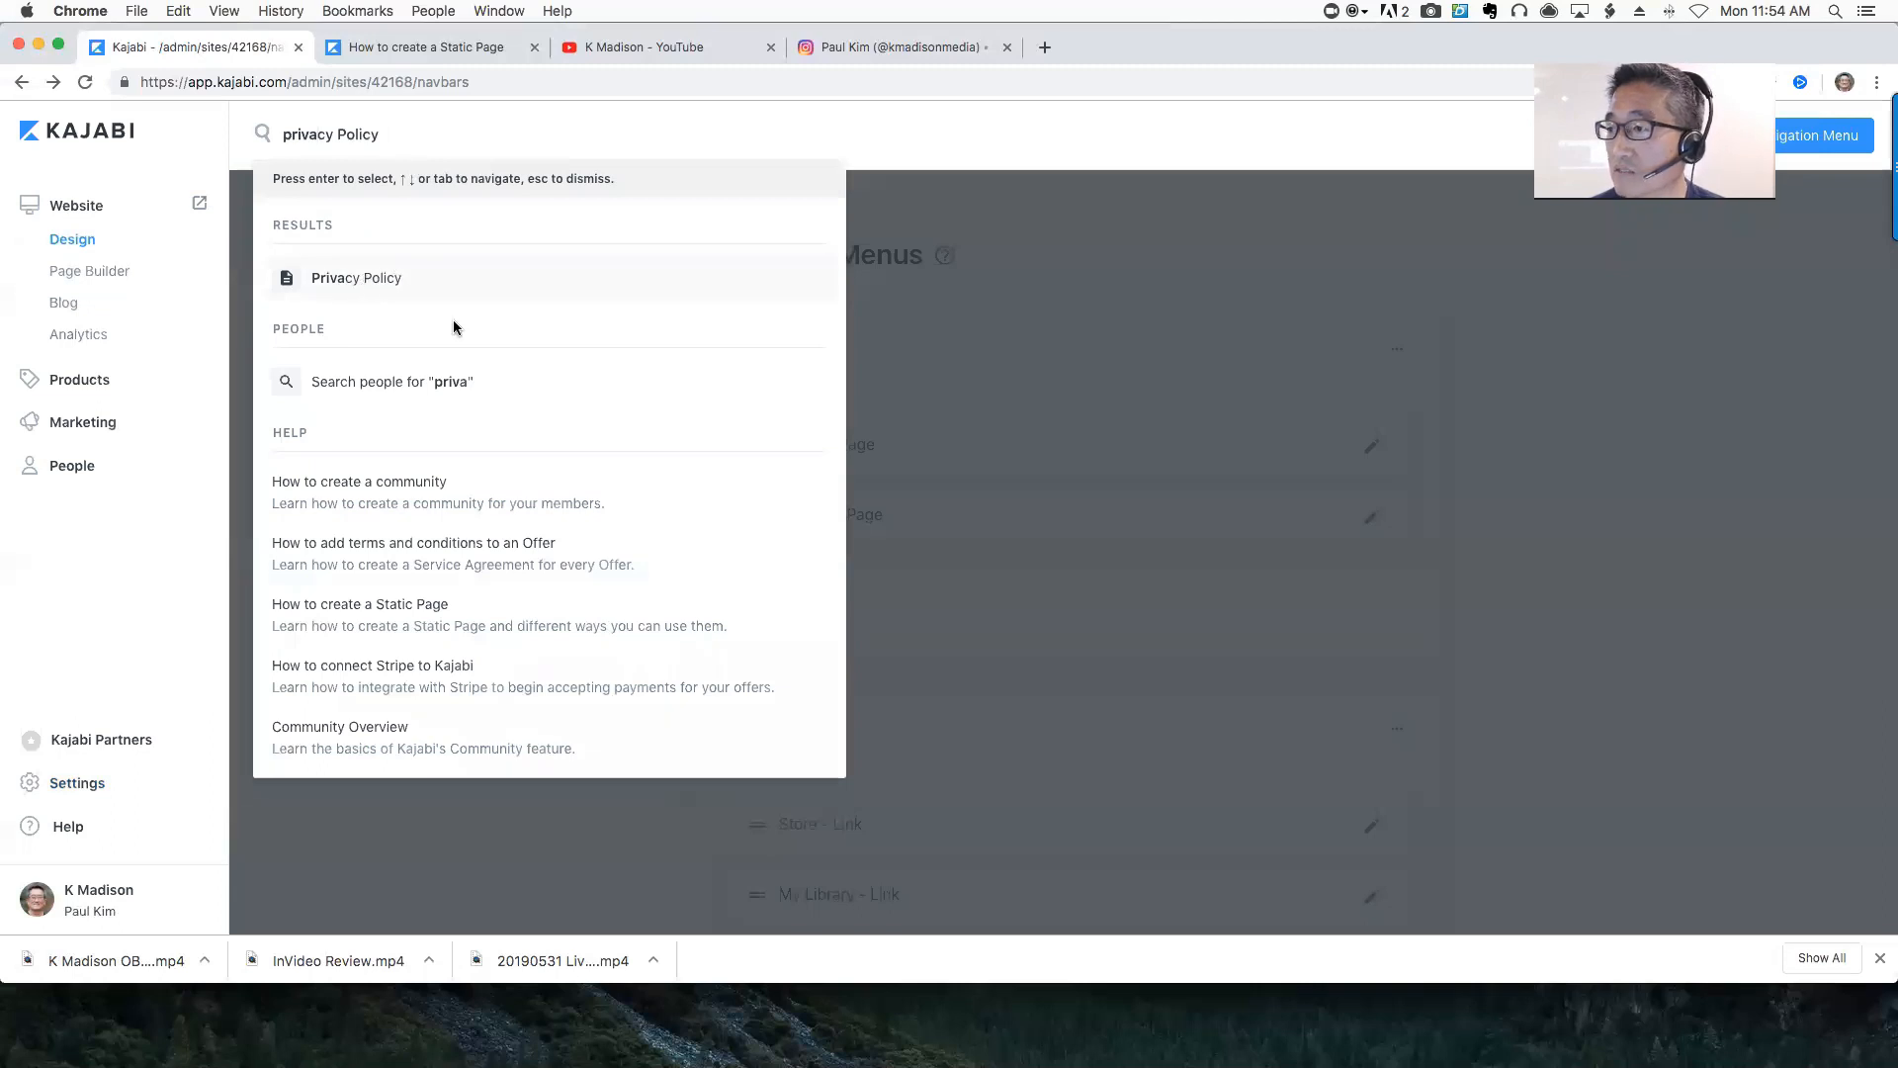
left_click(1028, 471)
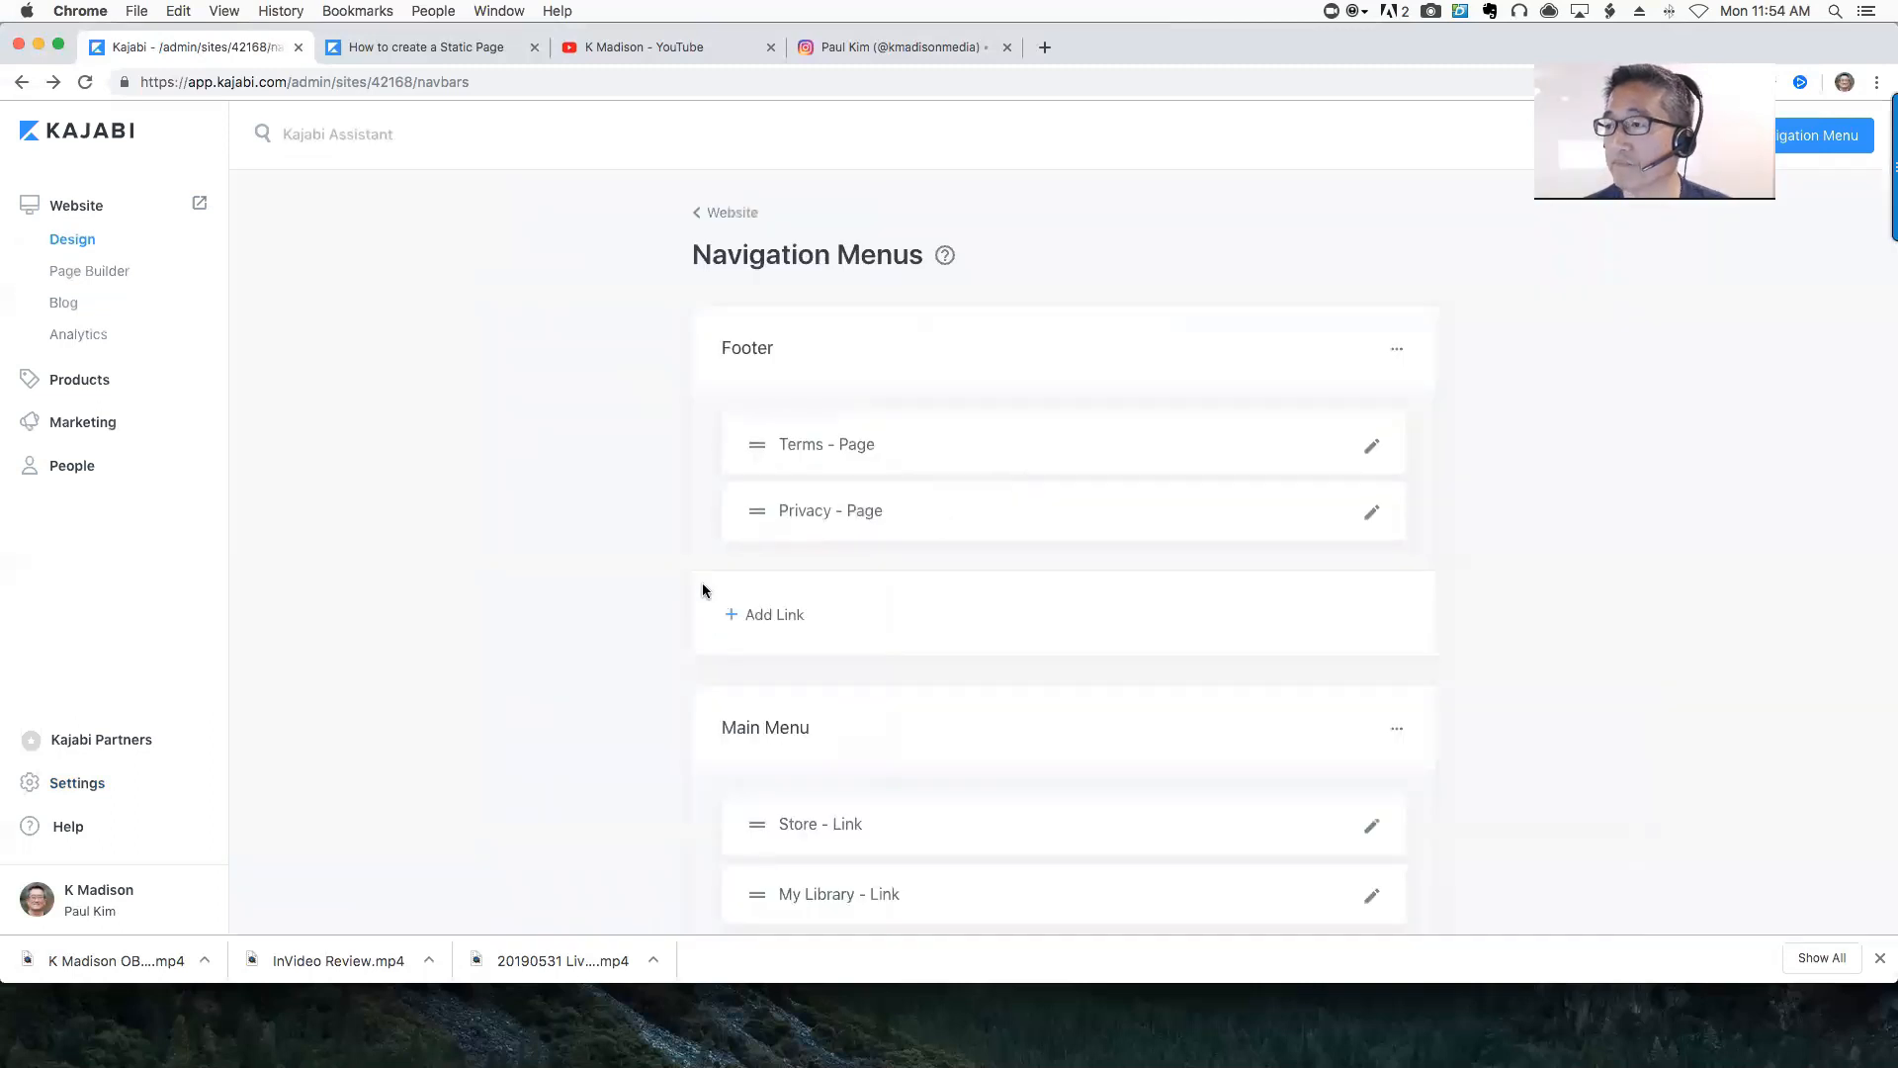
Change the Main Menu's Store link to the name Blog with the path /blog, and save it
scroll(776, 628, "down", 1)
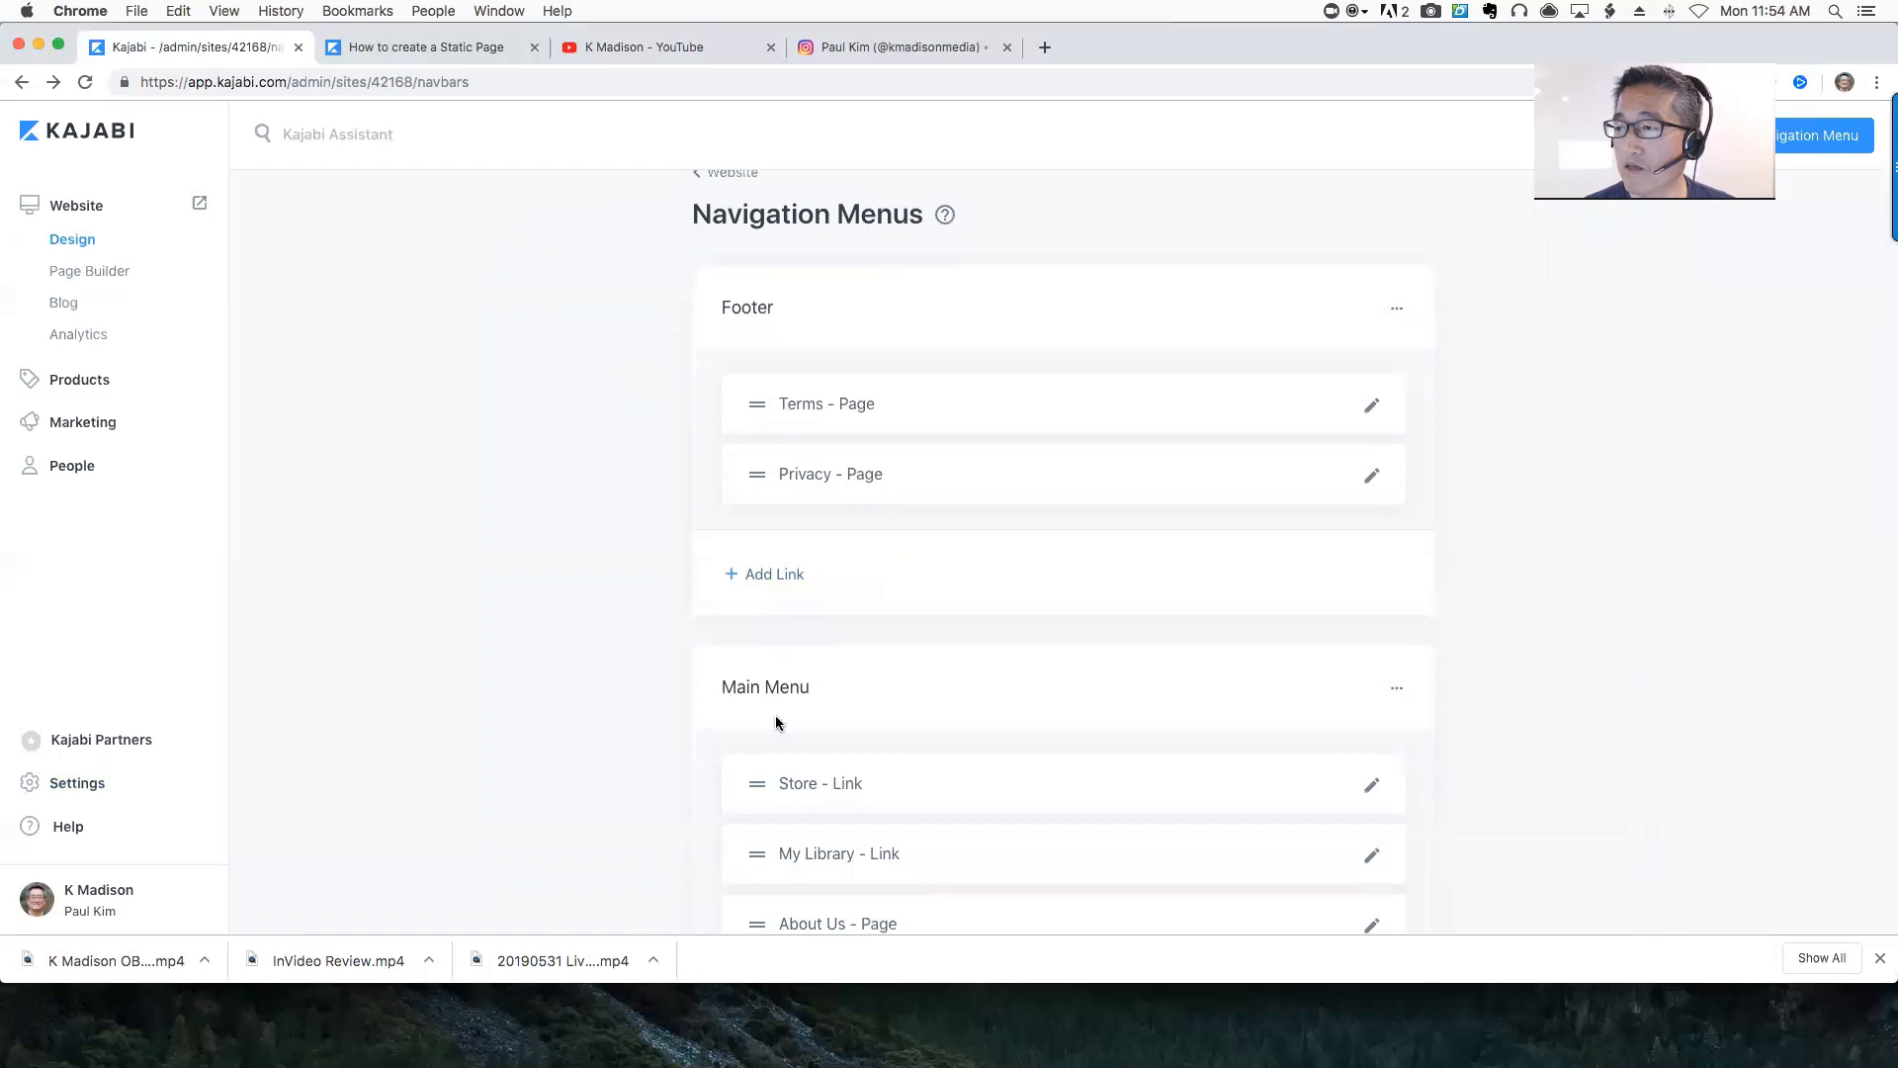
scroll(788, 759, "down", 2)
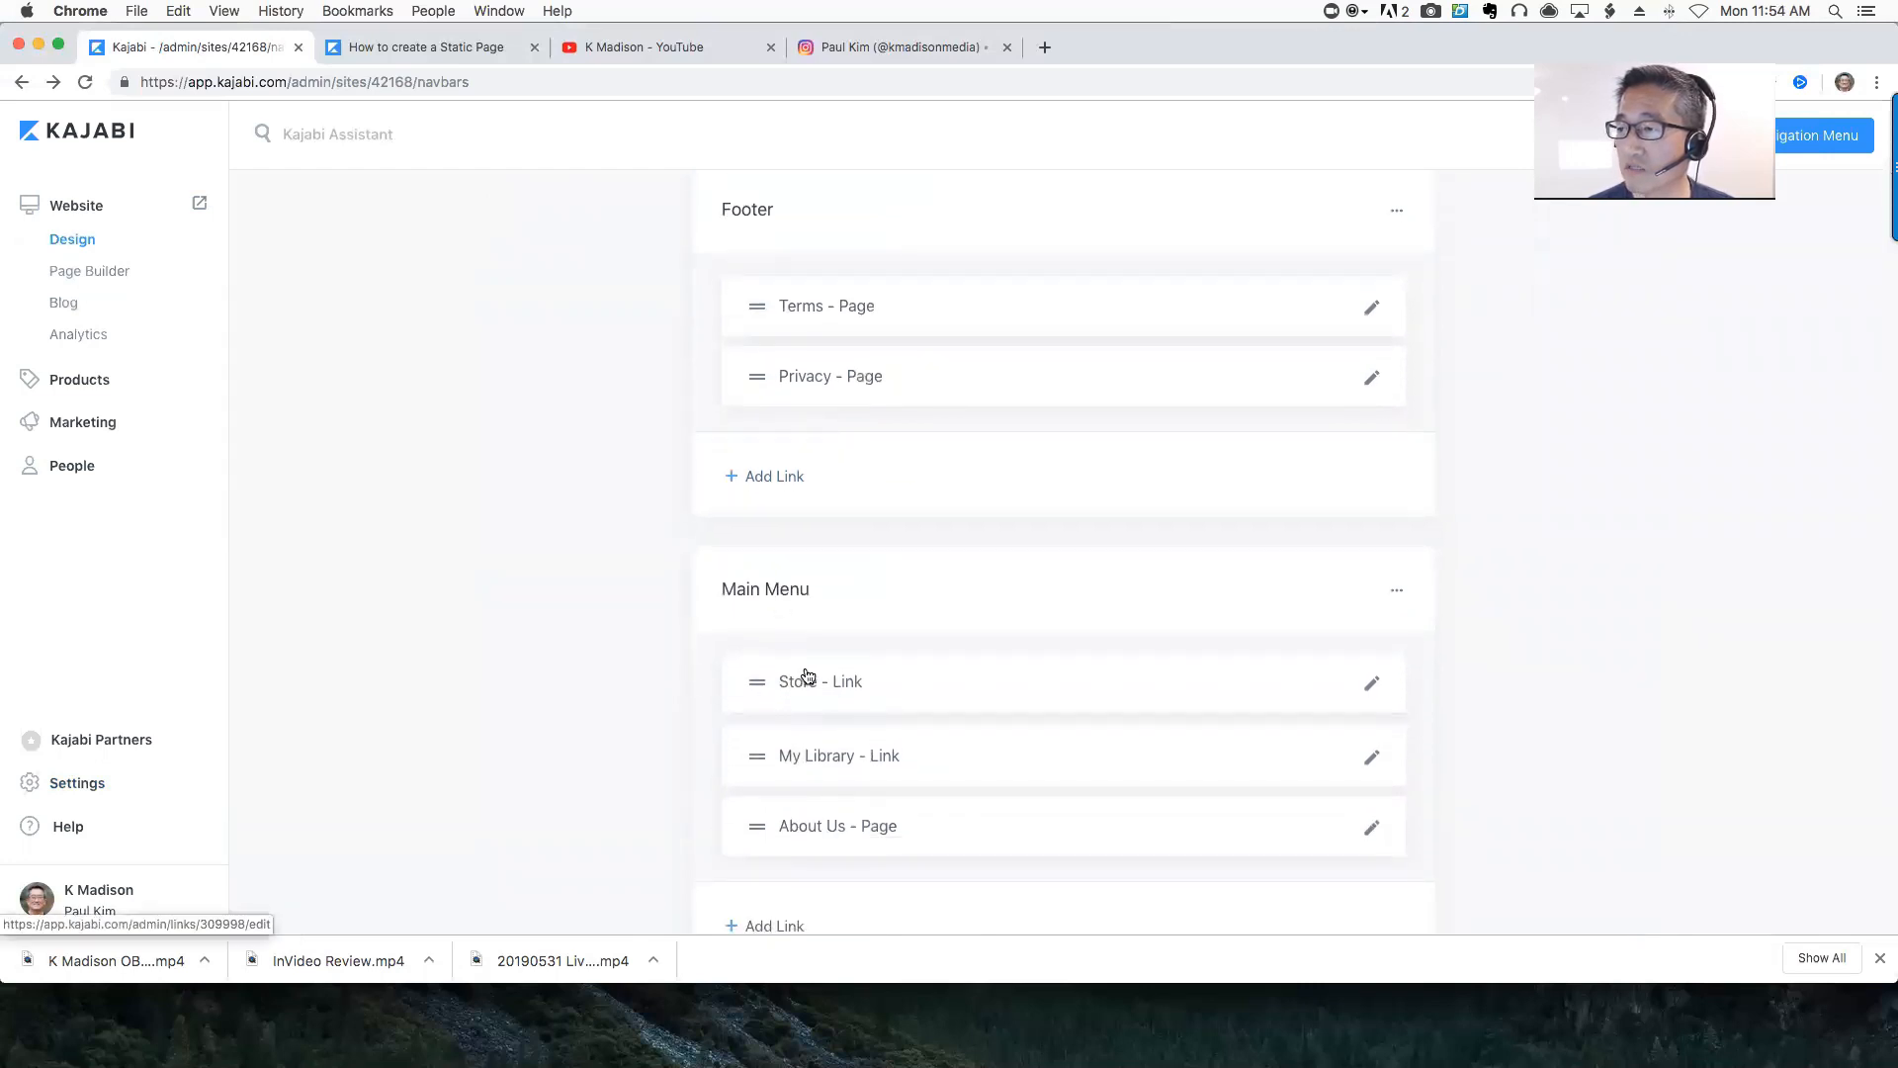
left_click(1373, 684)
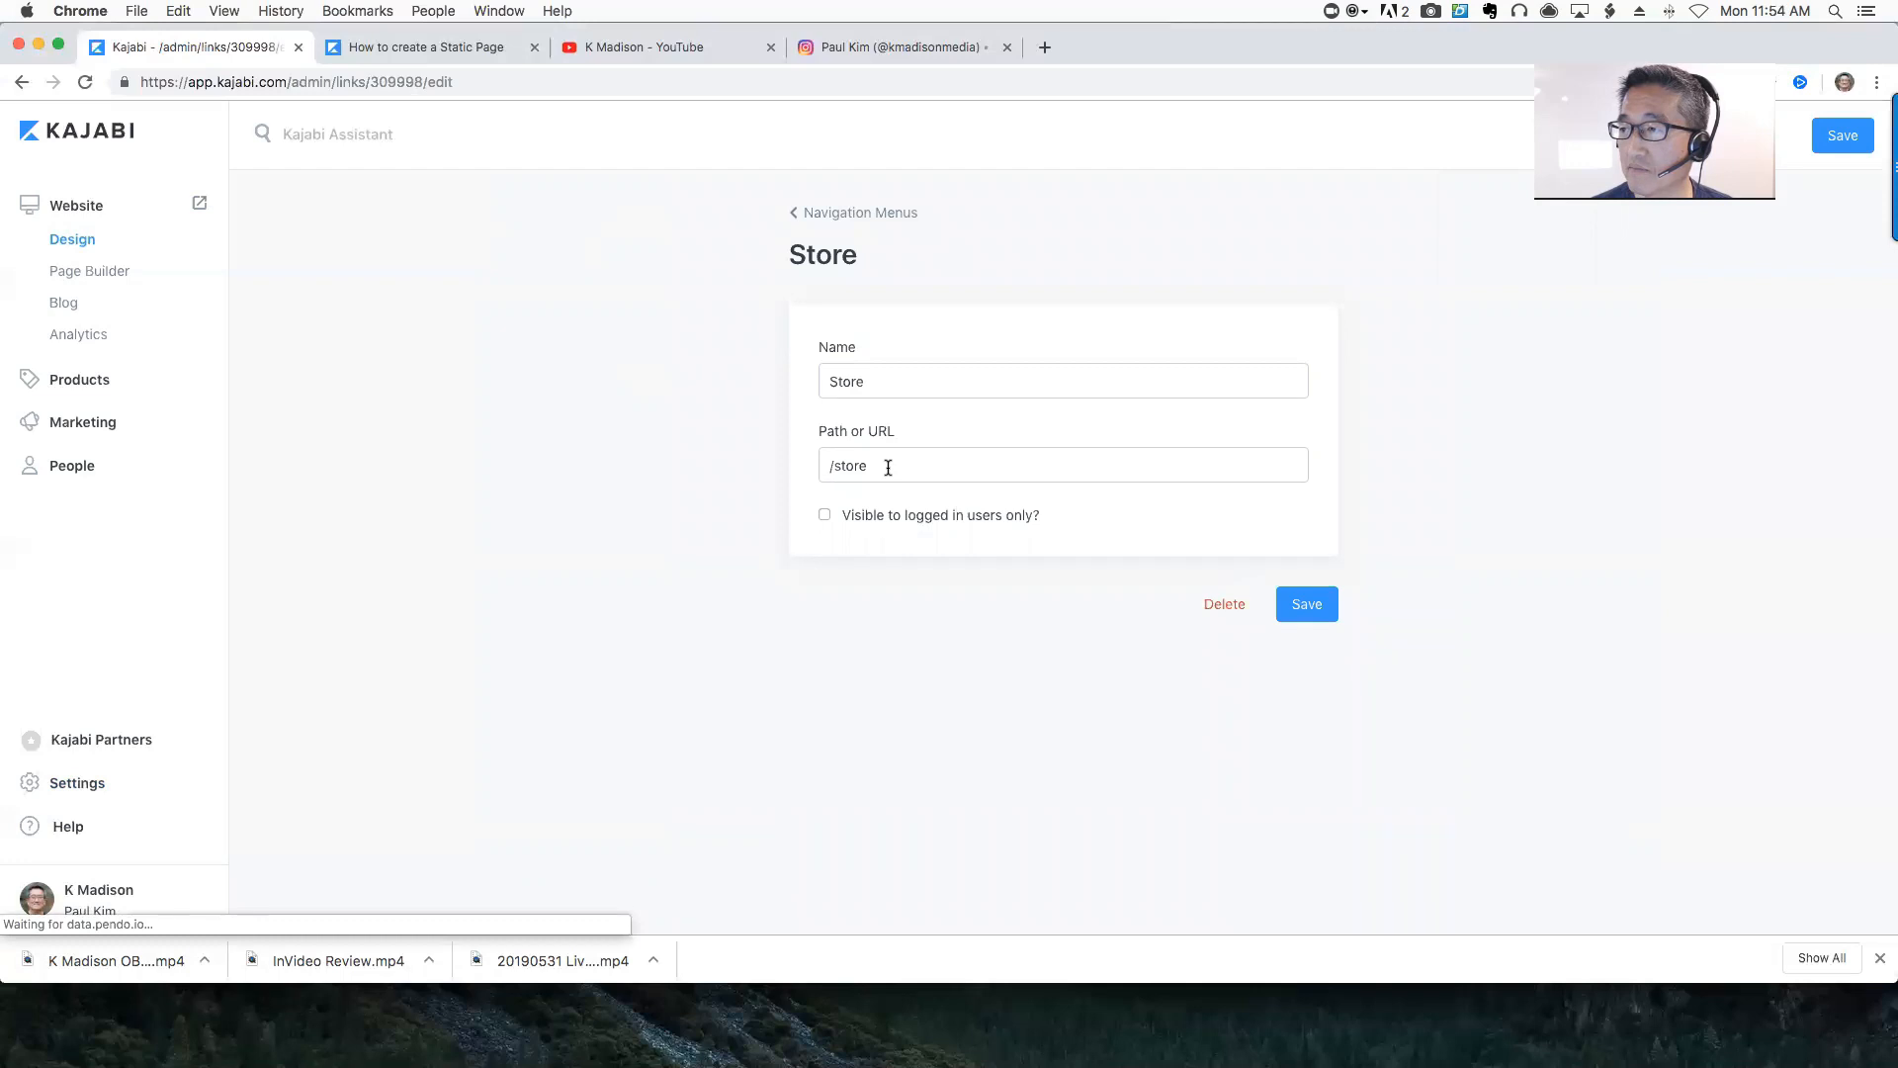
left_click(929, 469)
key("BackSpace")
key("BackSpace")
key("BackSpace")
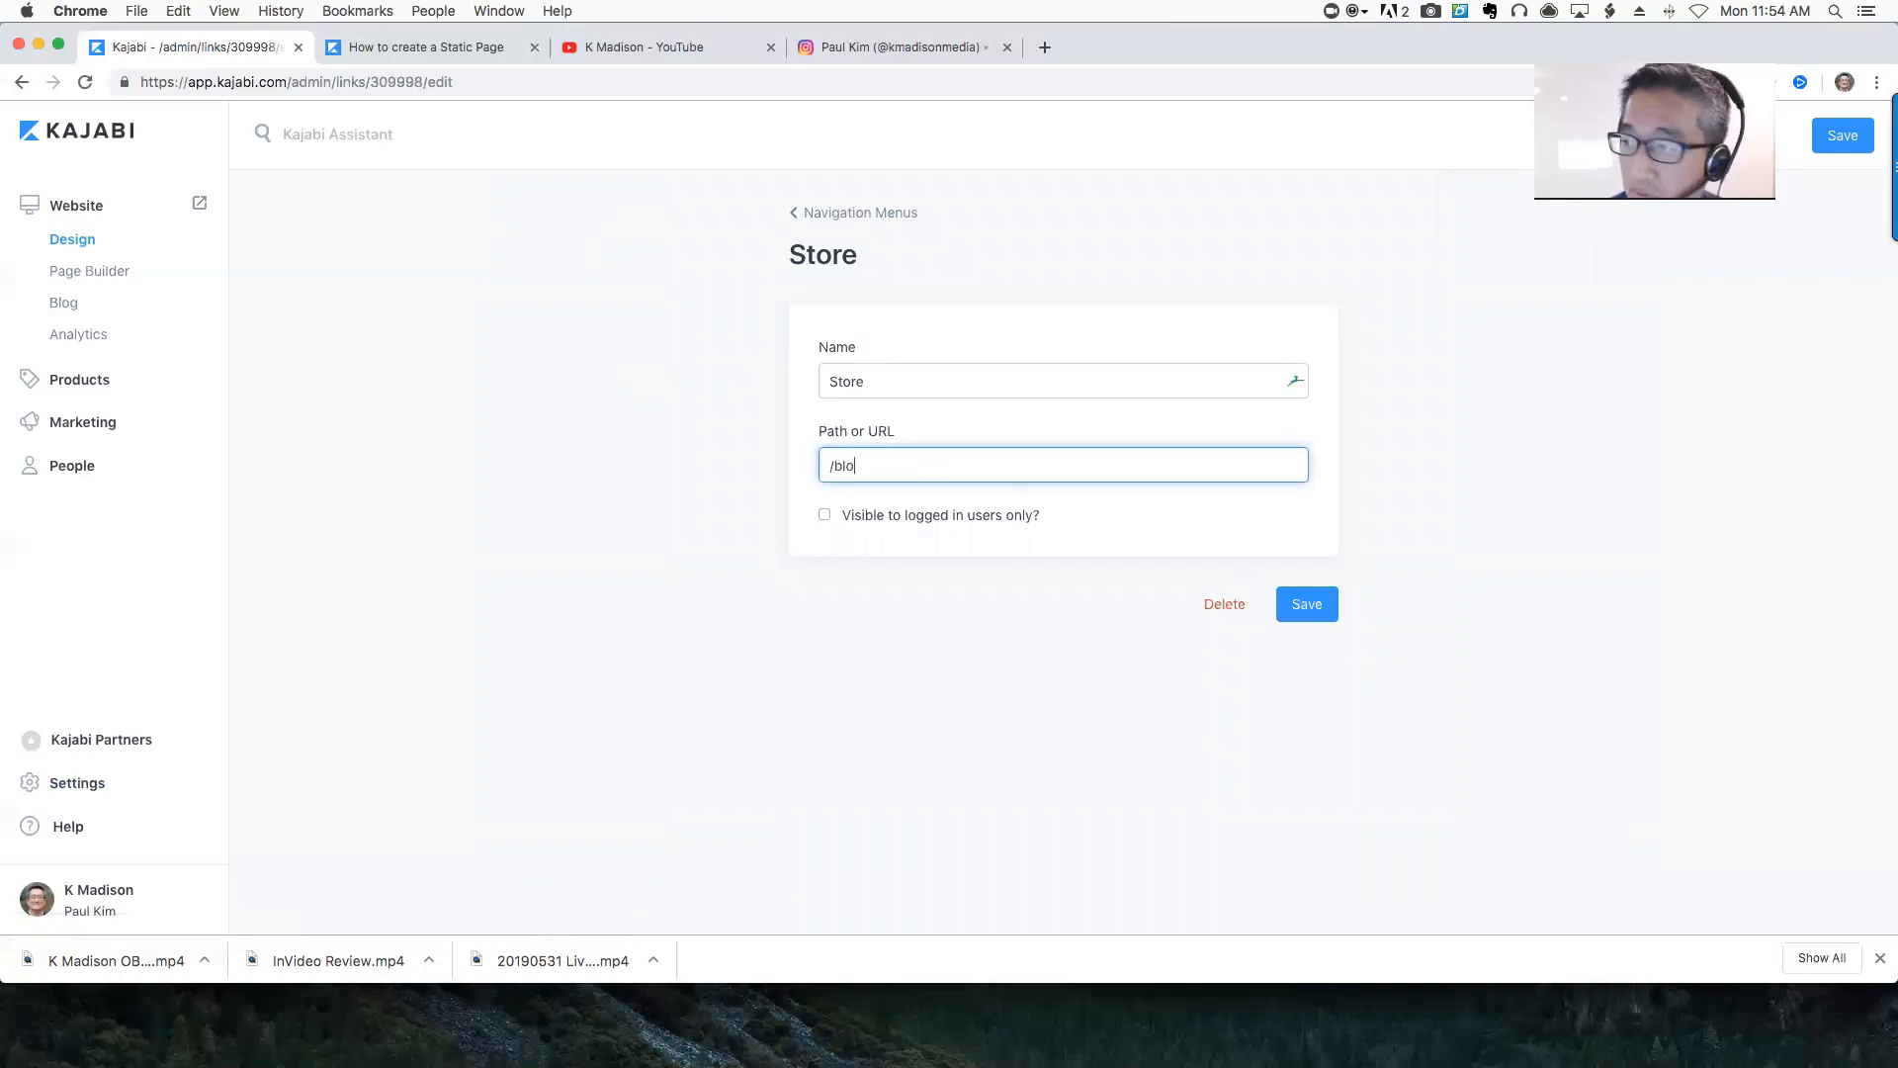
key("shift+Tab")
type("Blog")
left_click(1307, 604)
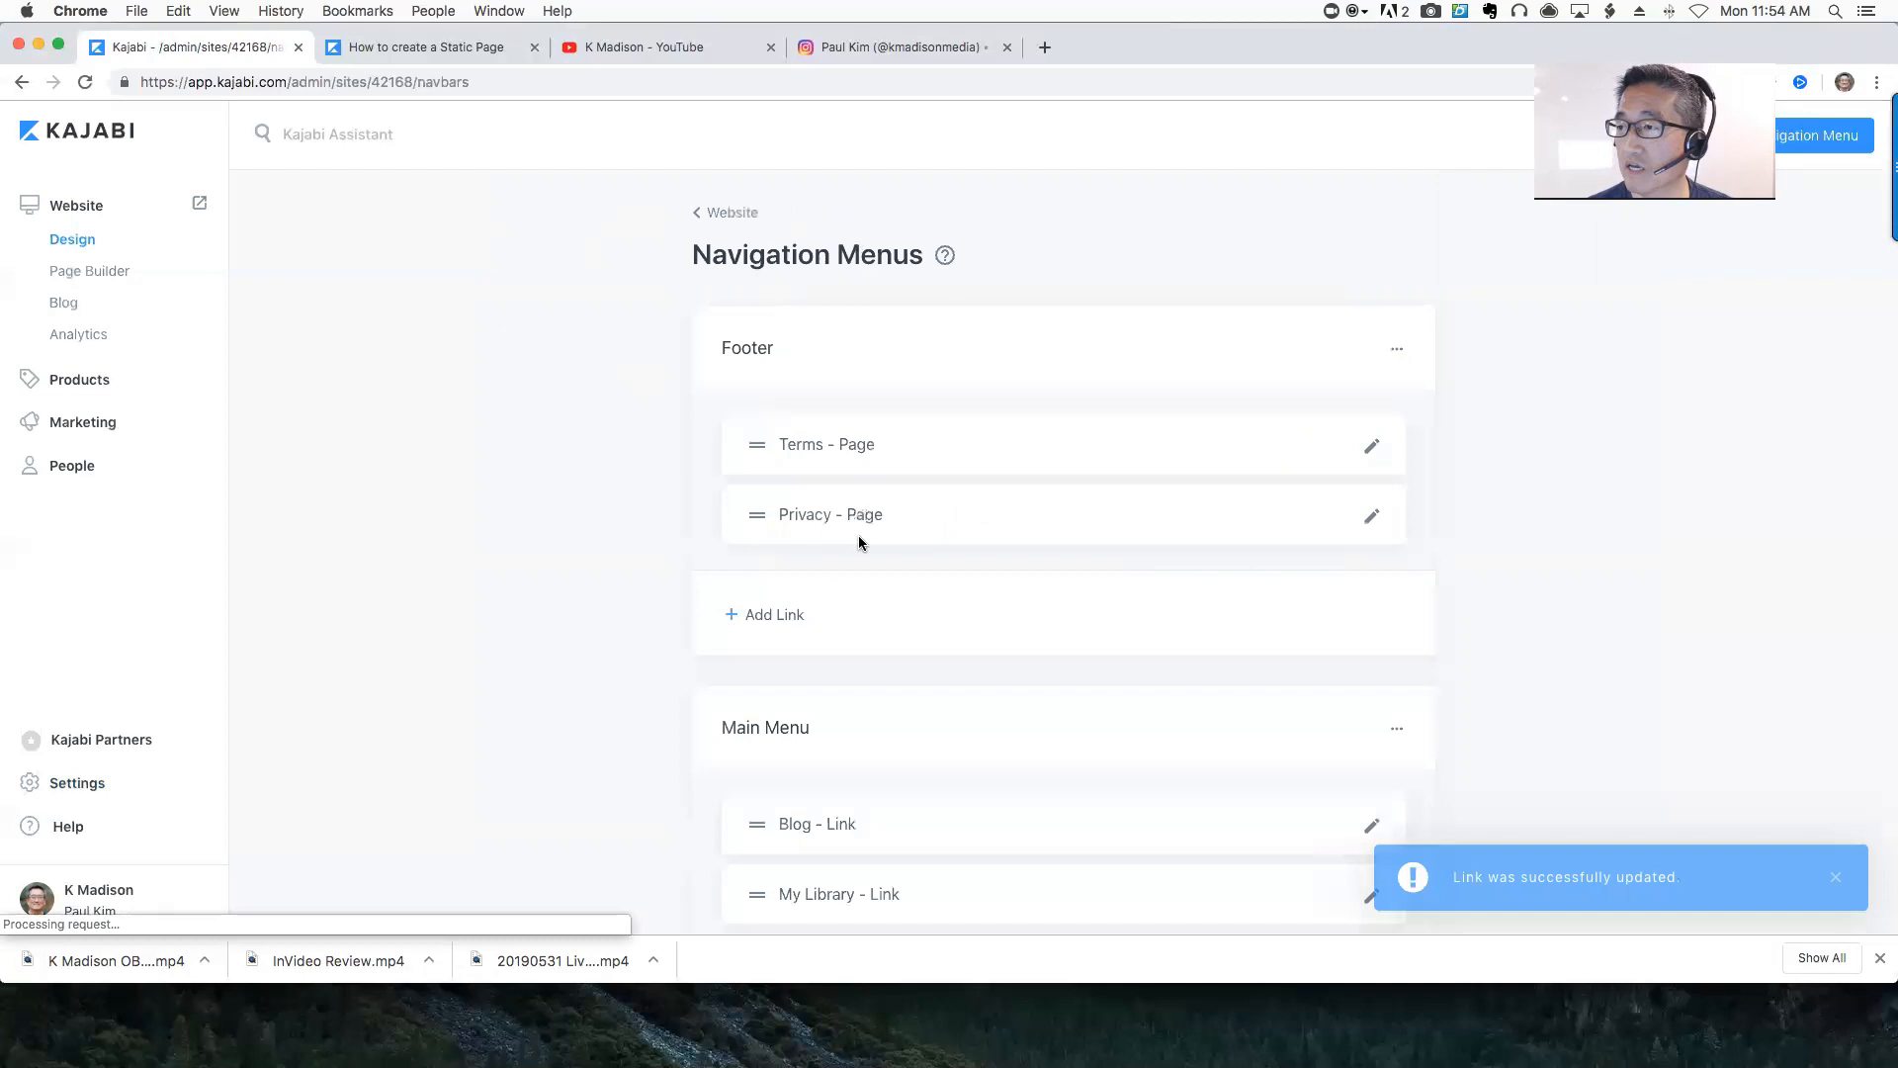
Try moving the Main Menu's Blog link below My Library, restore the order, and look over the menus
scroll(855, 810, "down", 3)
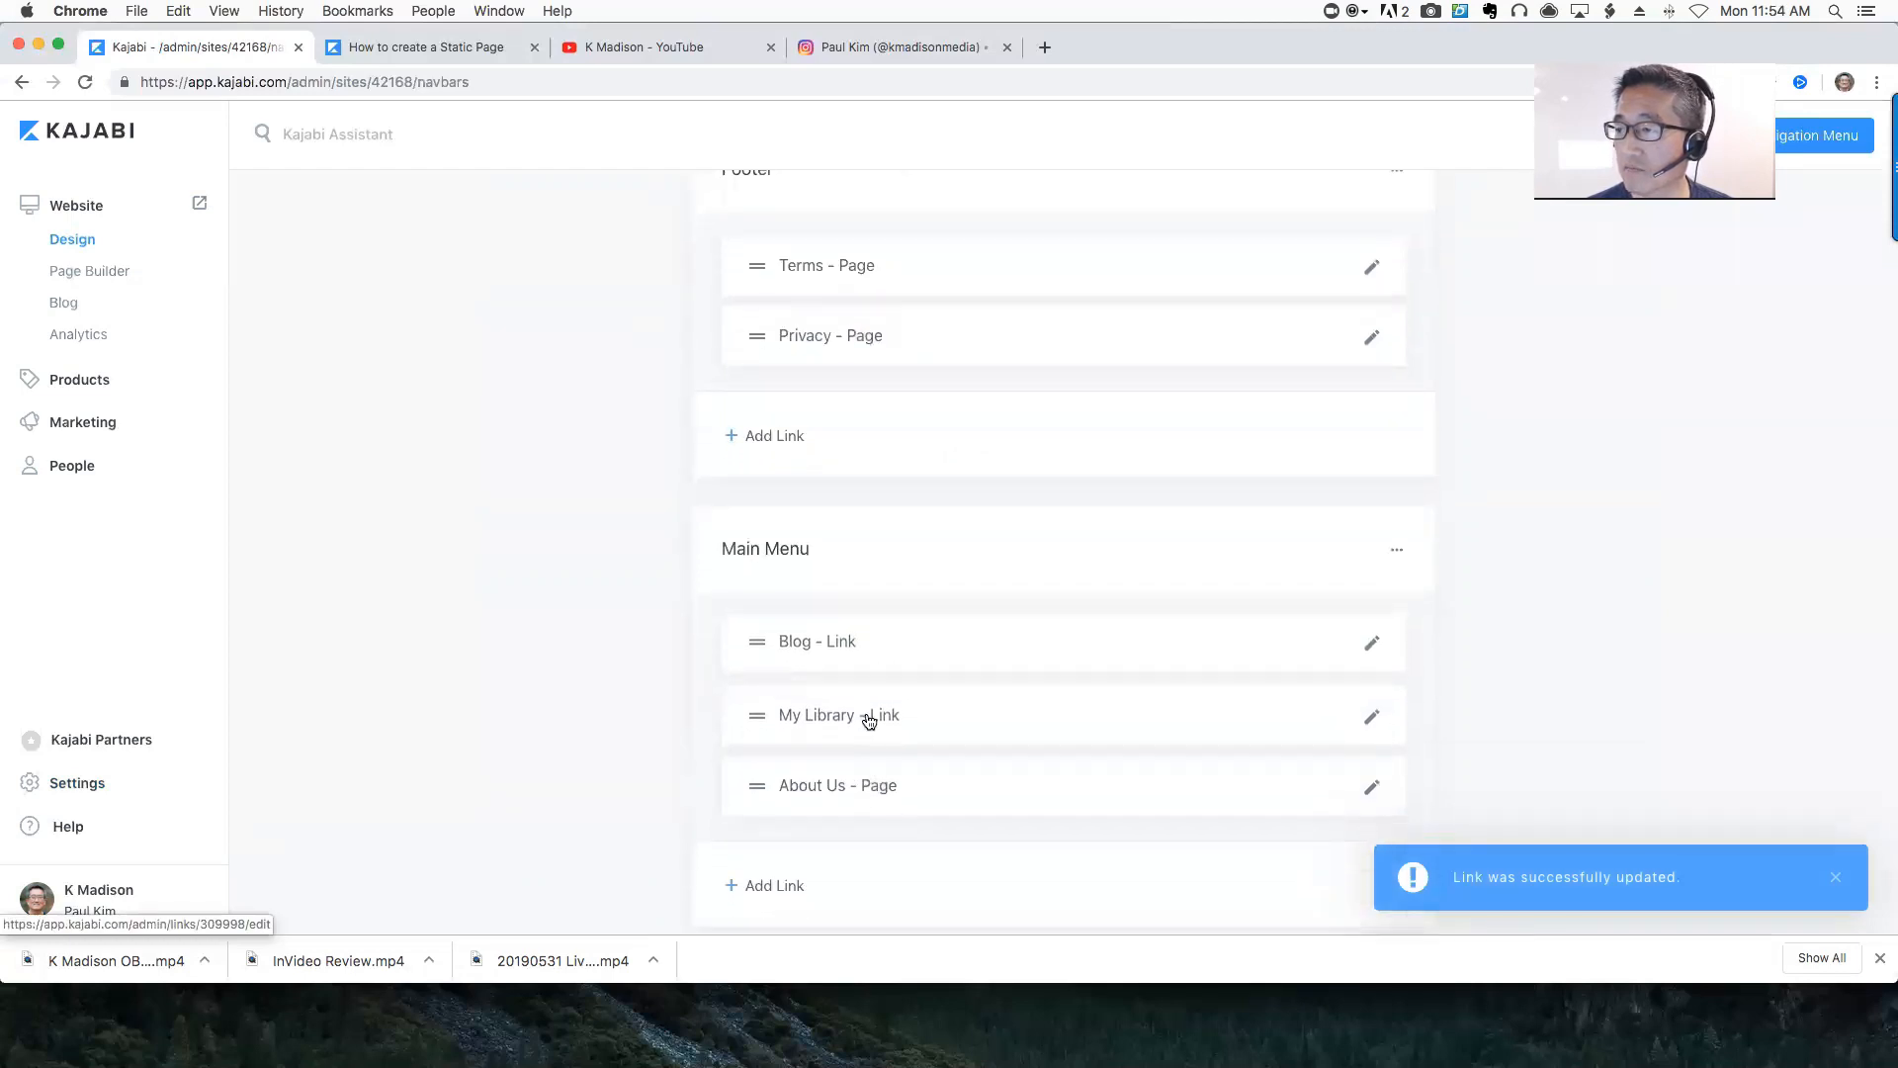
left_click_drag(756, 655, 751, 721)
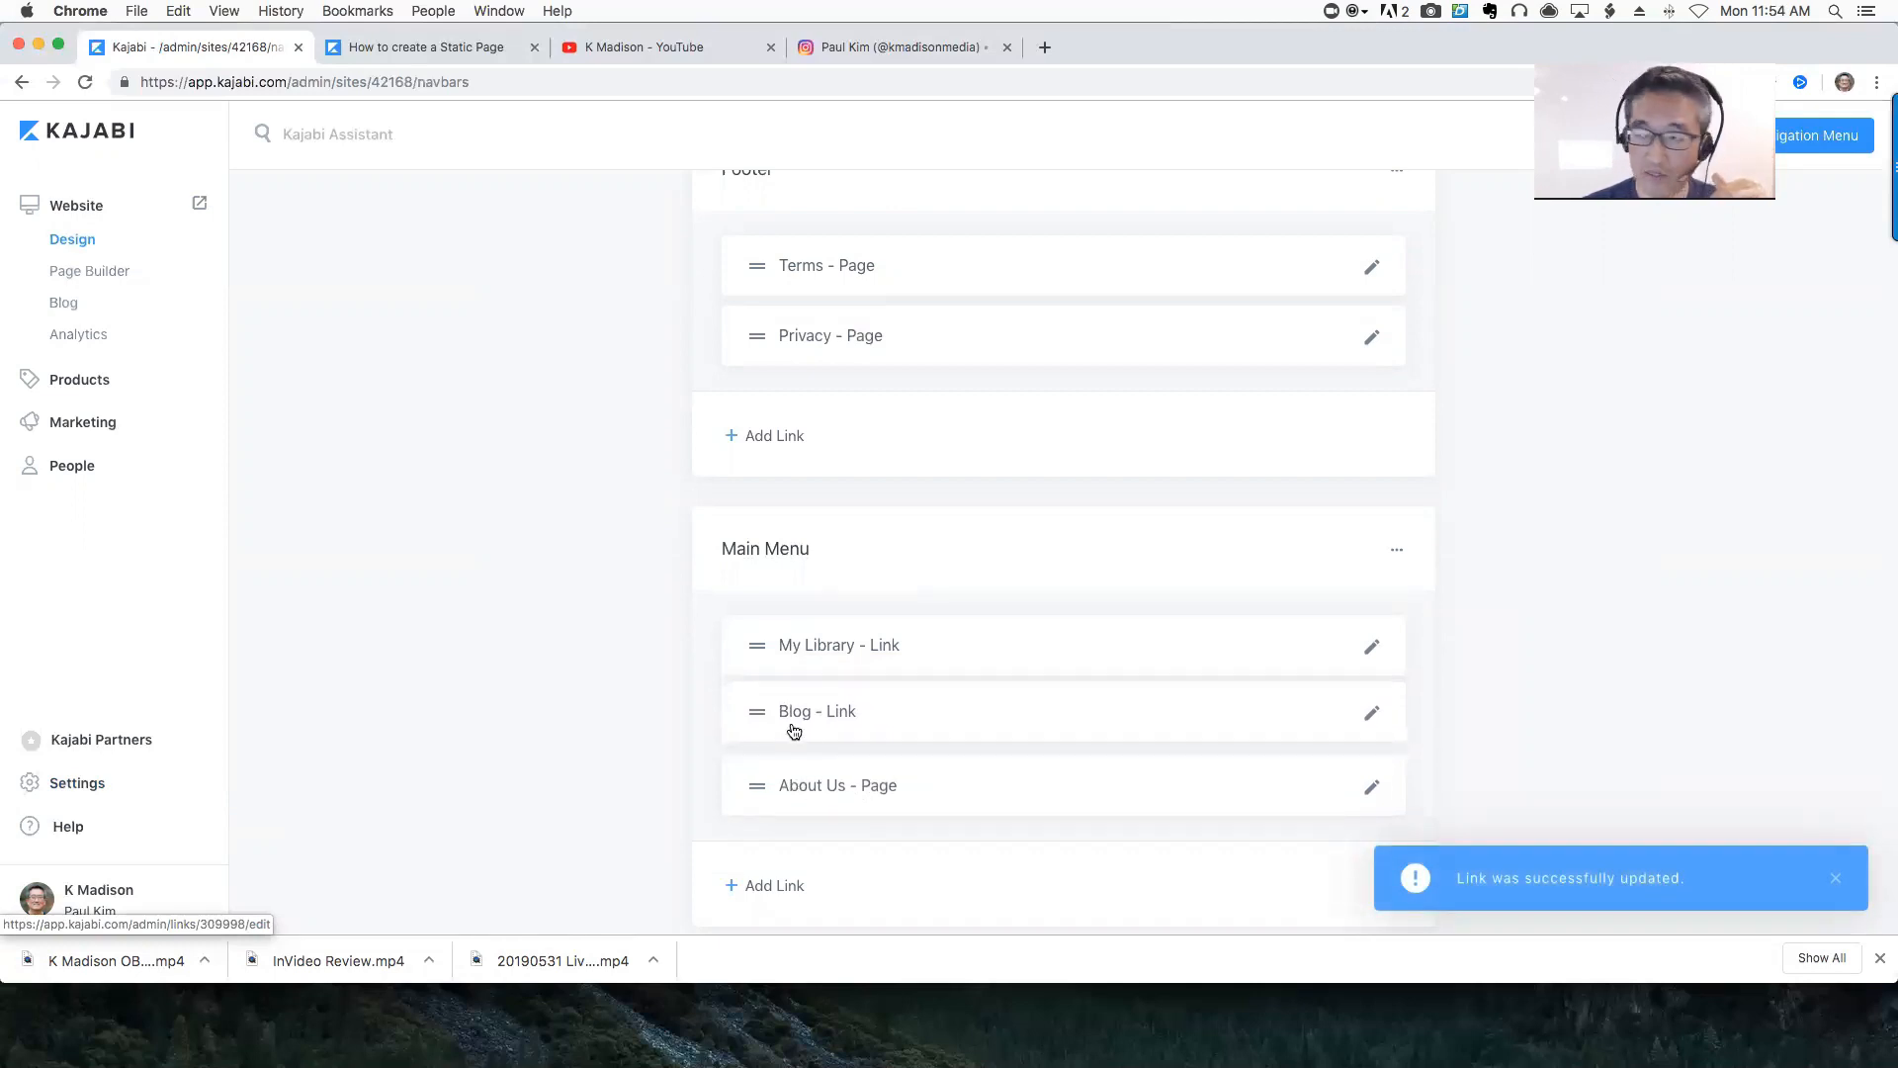
left_click_drag(784, 640, 754, 725)
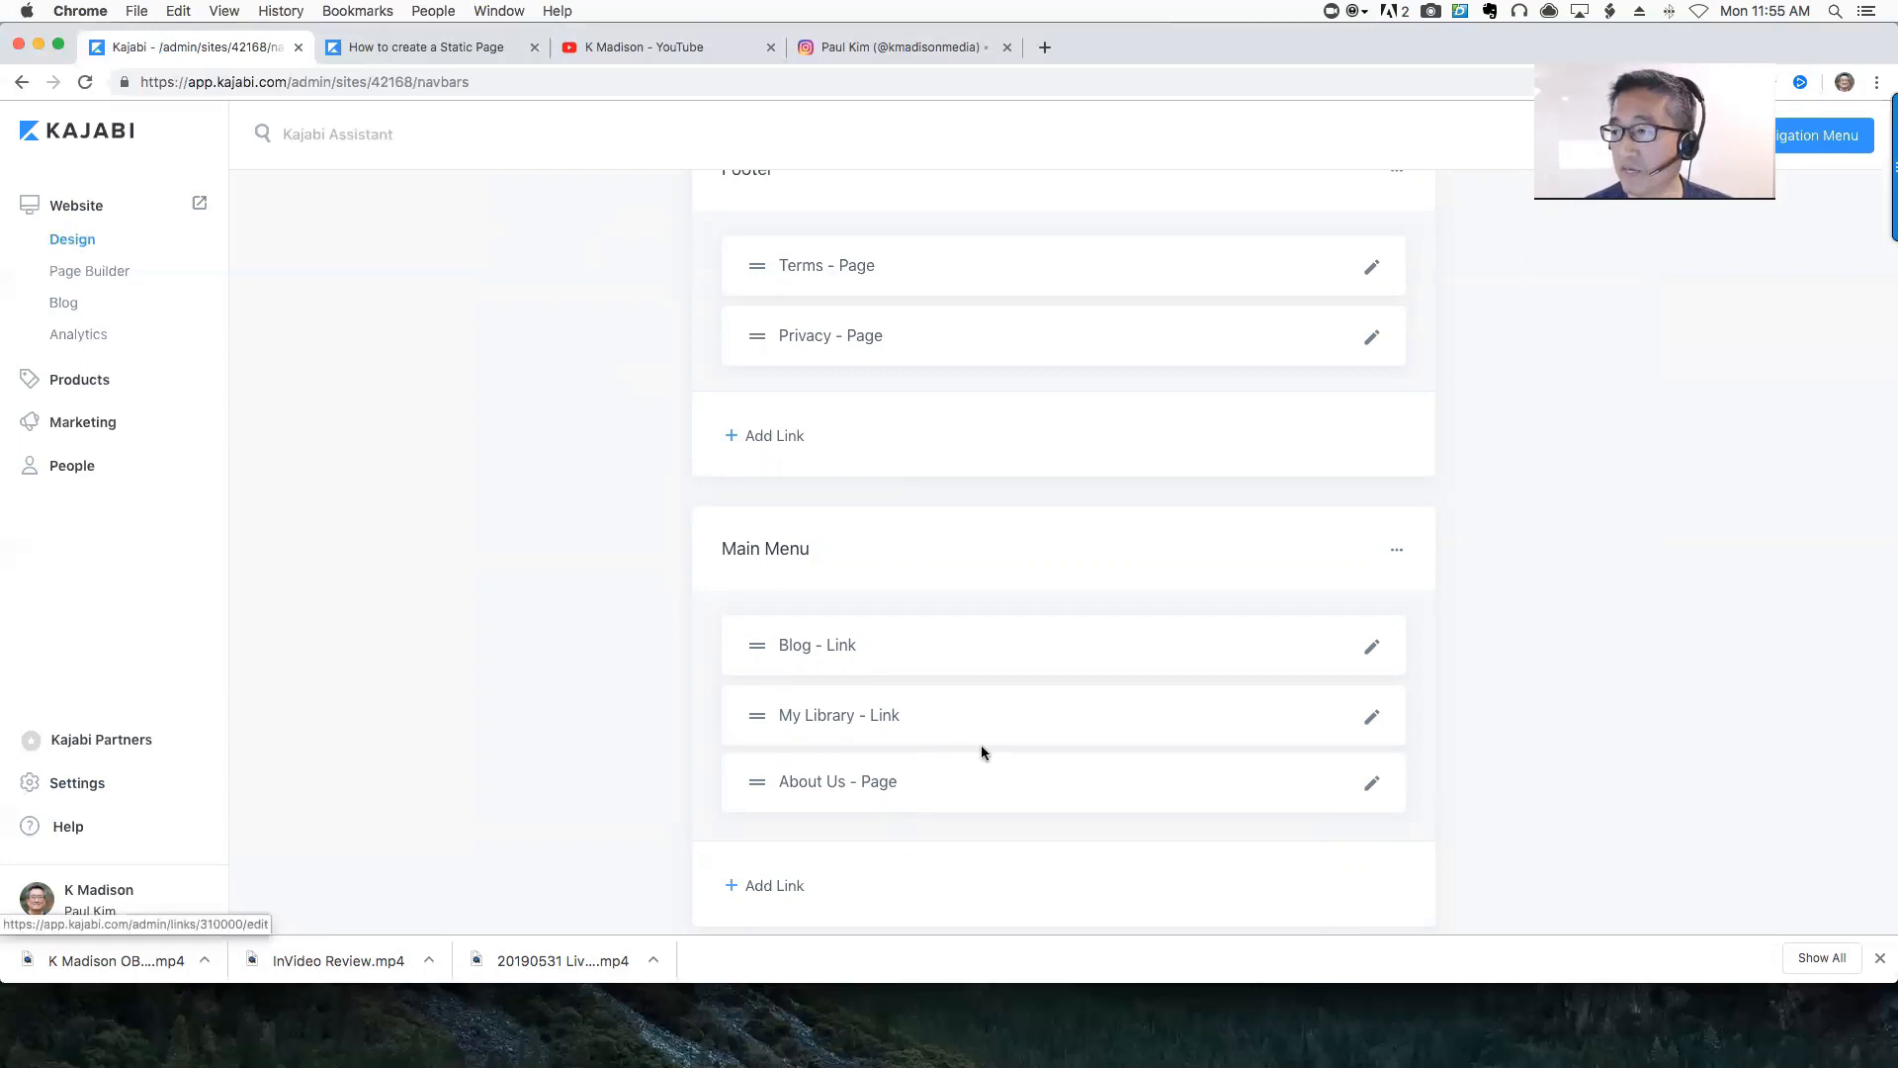
scroll(1071, 838, "down", 2)
scroll(1219, 678, "up", 4)
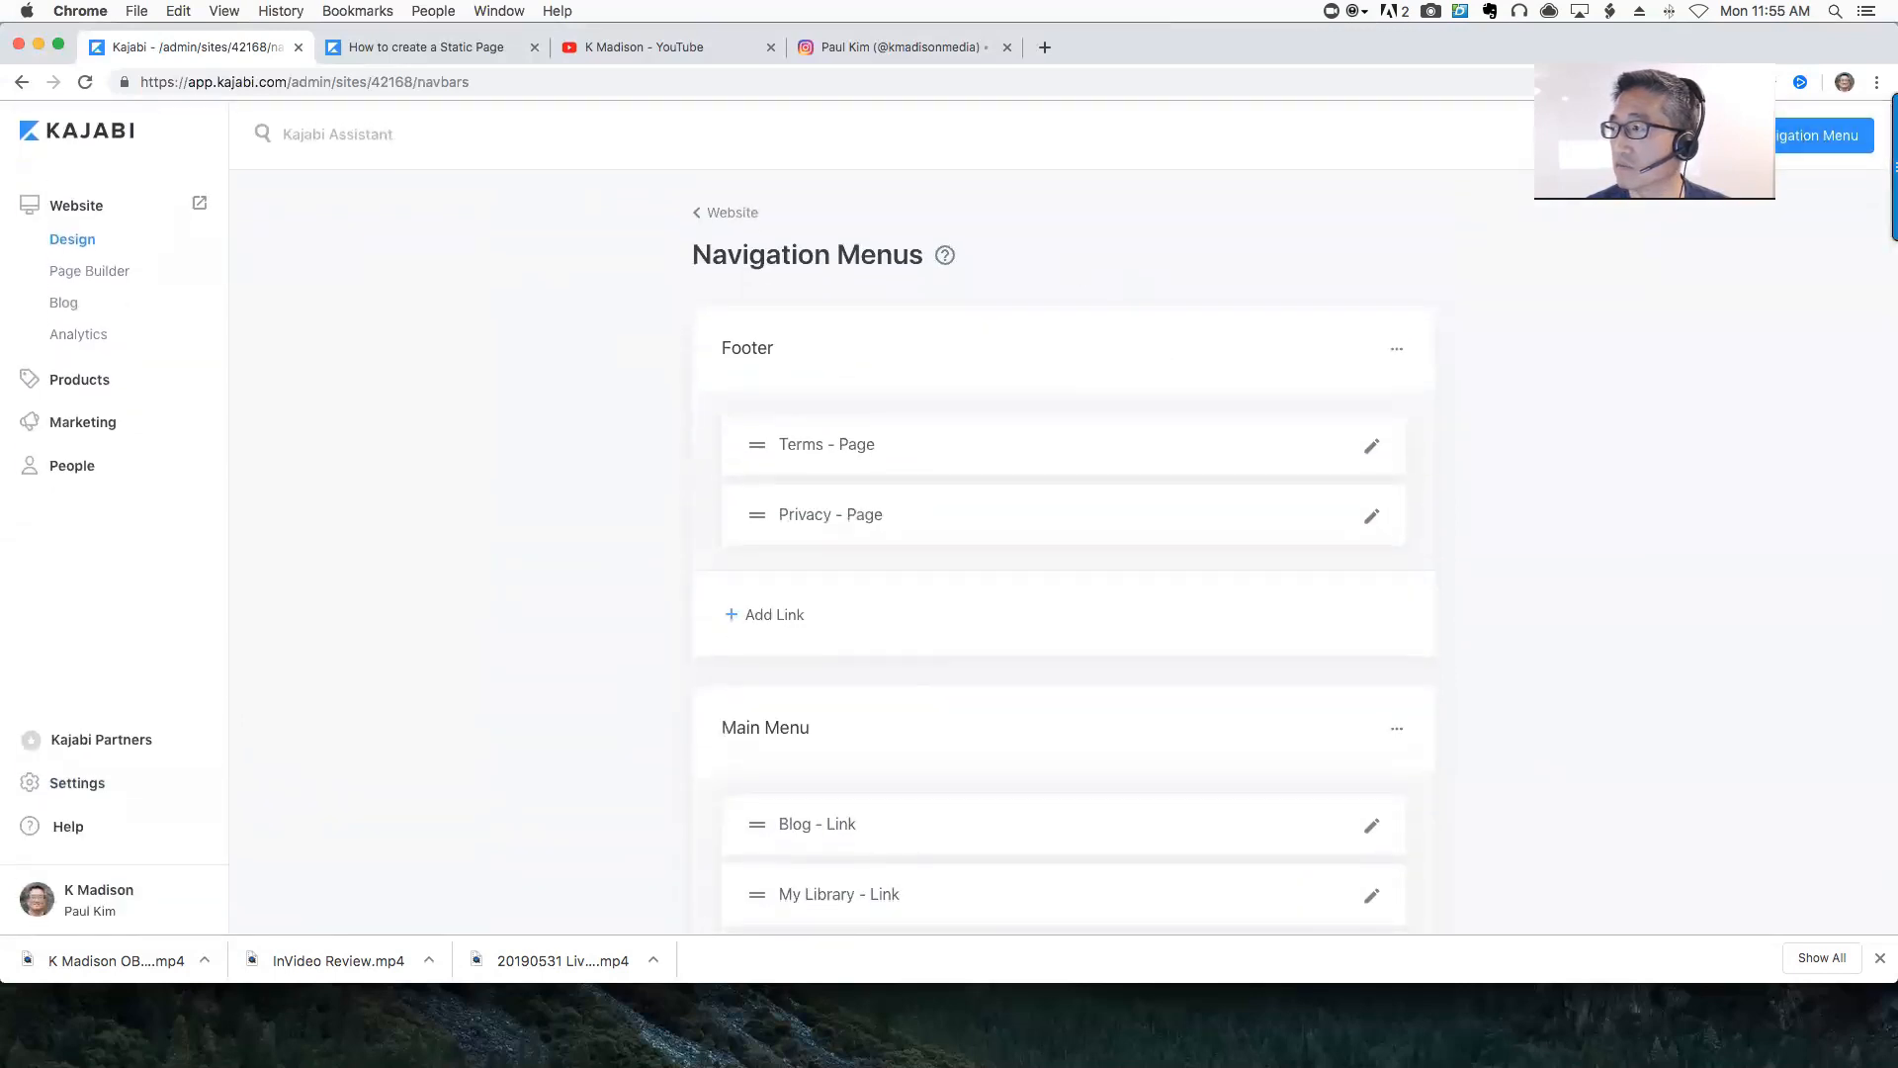
Leave the navigation menus, search for "about", and open the About Us page for editing
left_click(726, 214)
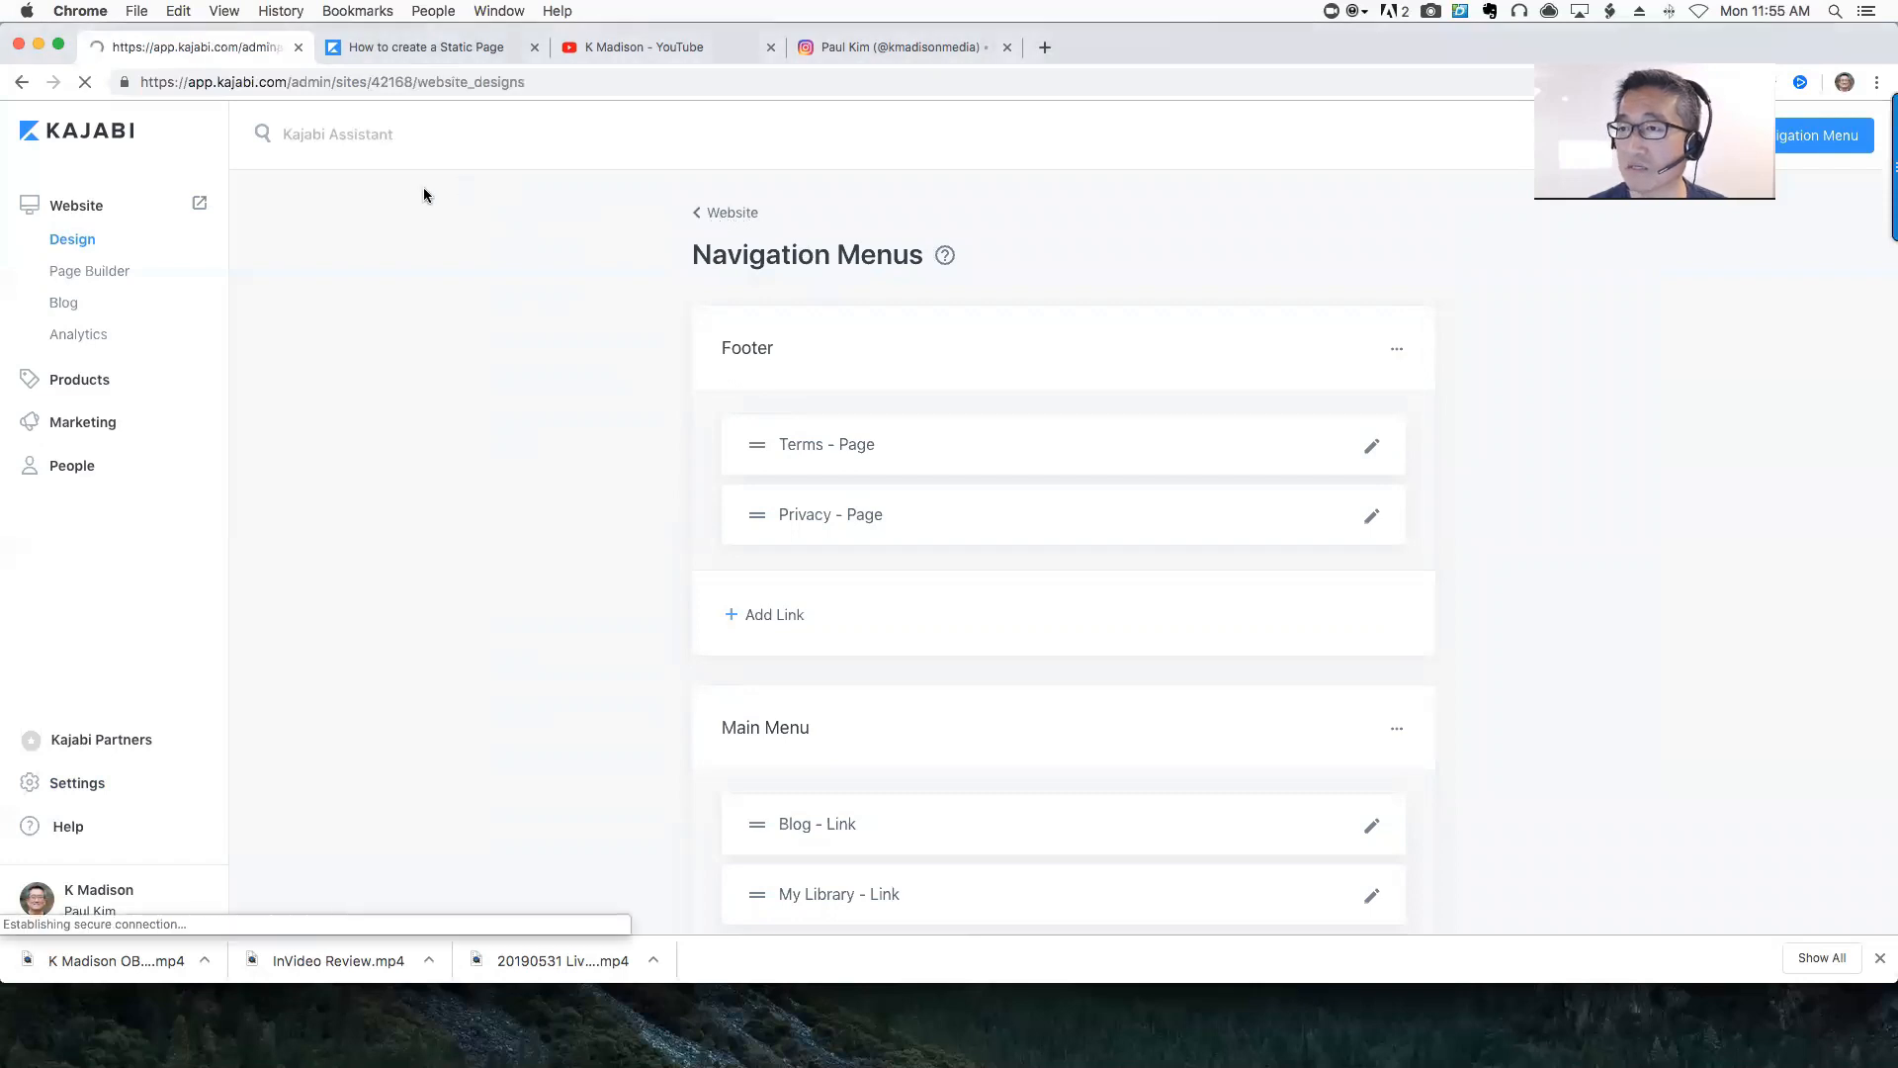
left_click(389, 146)
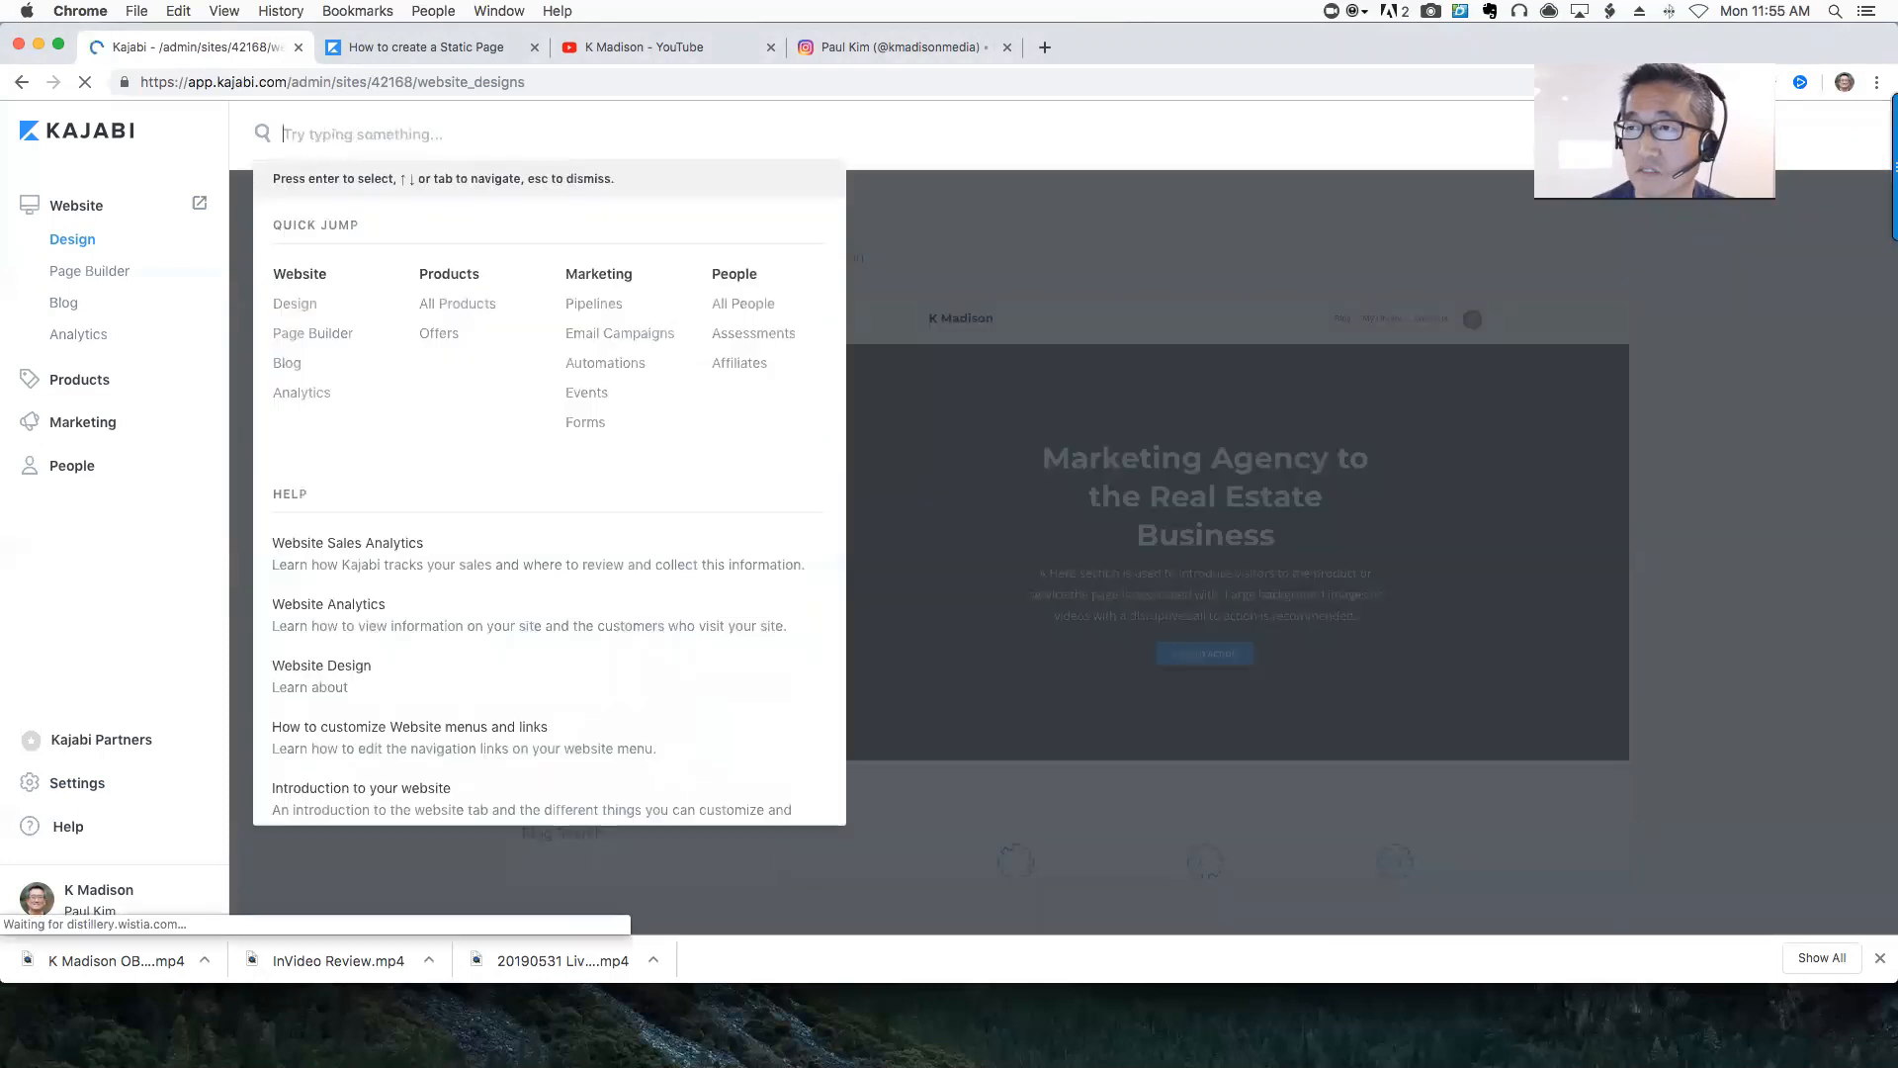
type("about")
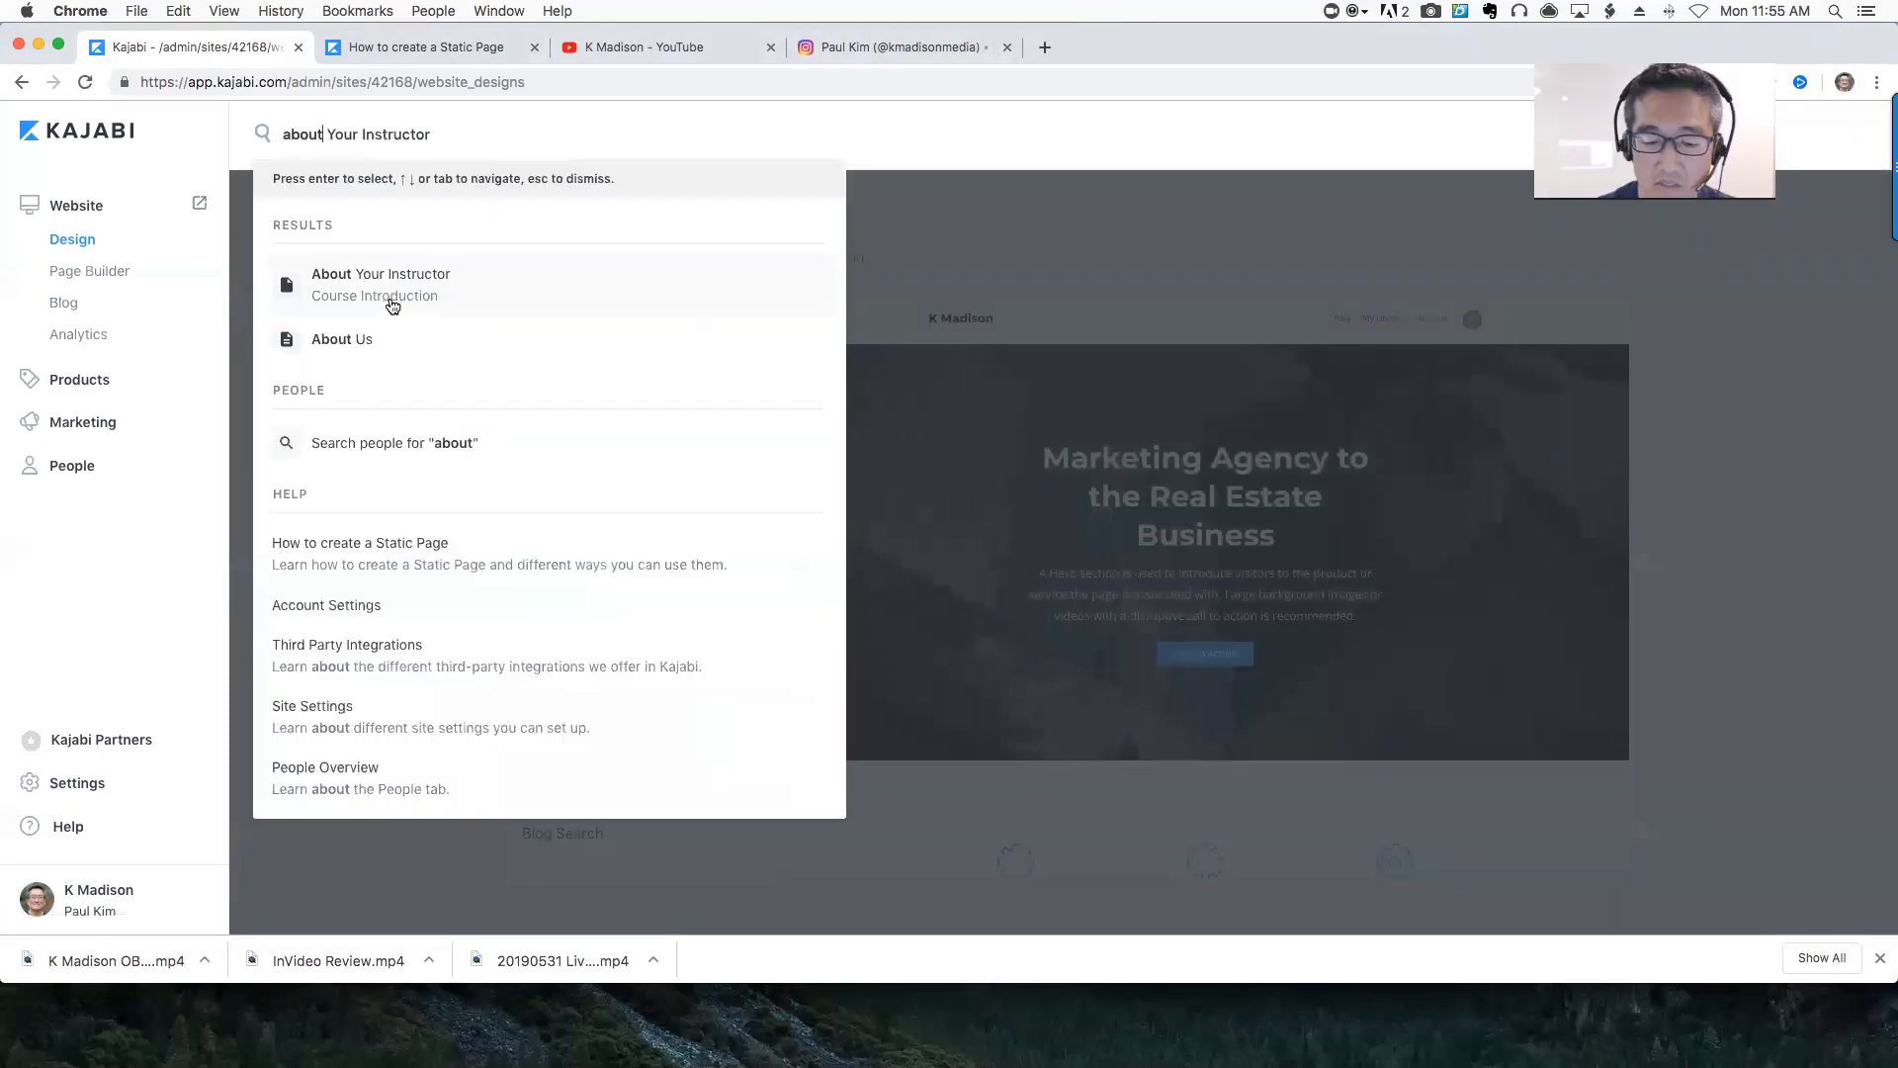
left_click(361, 346)
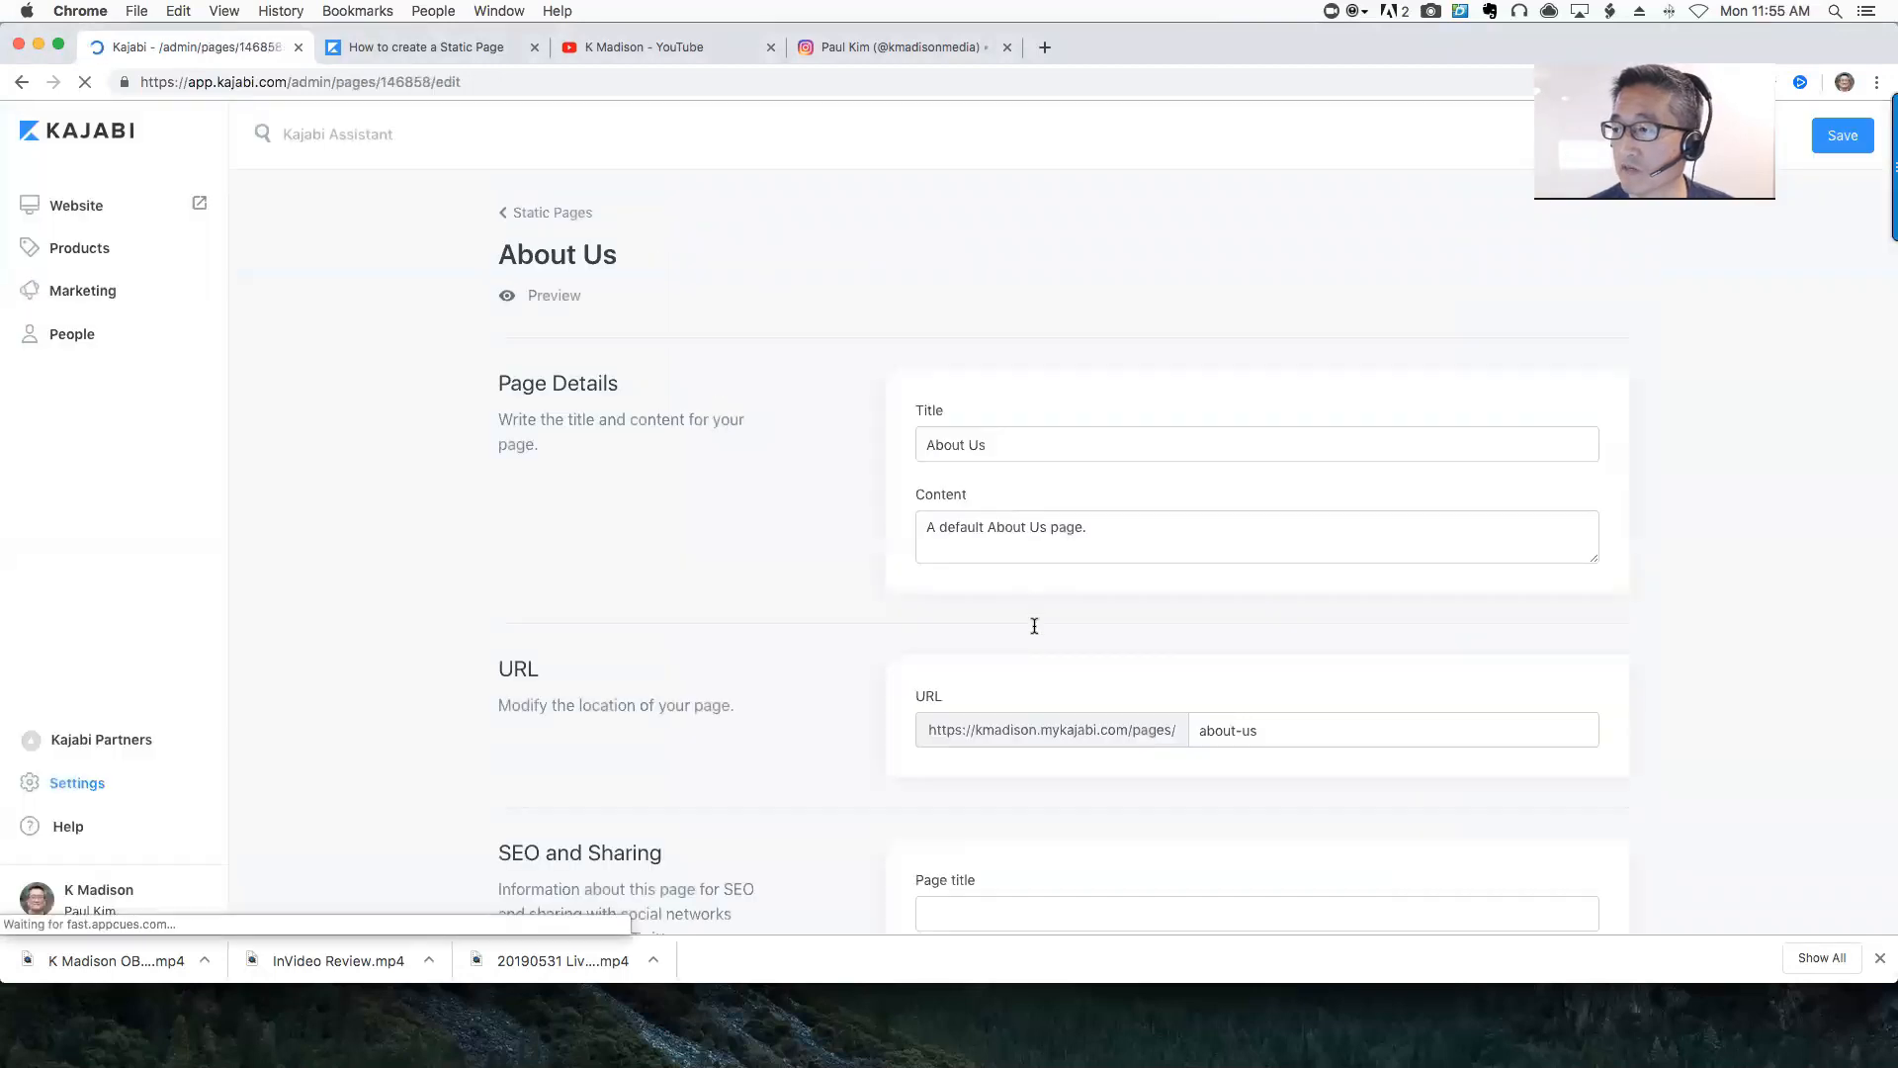
Replace the default About Us content with a description of K Madison as a Digital Marketing Agency, and examine the page's URL and SEO fields
scroll(1034, 625, "down", 3)
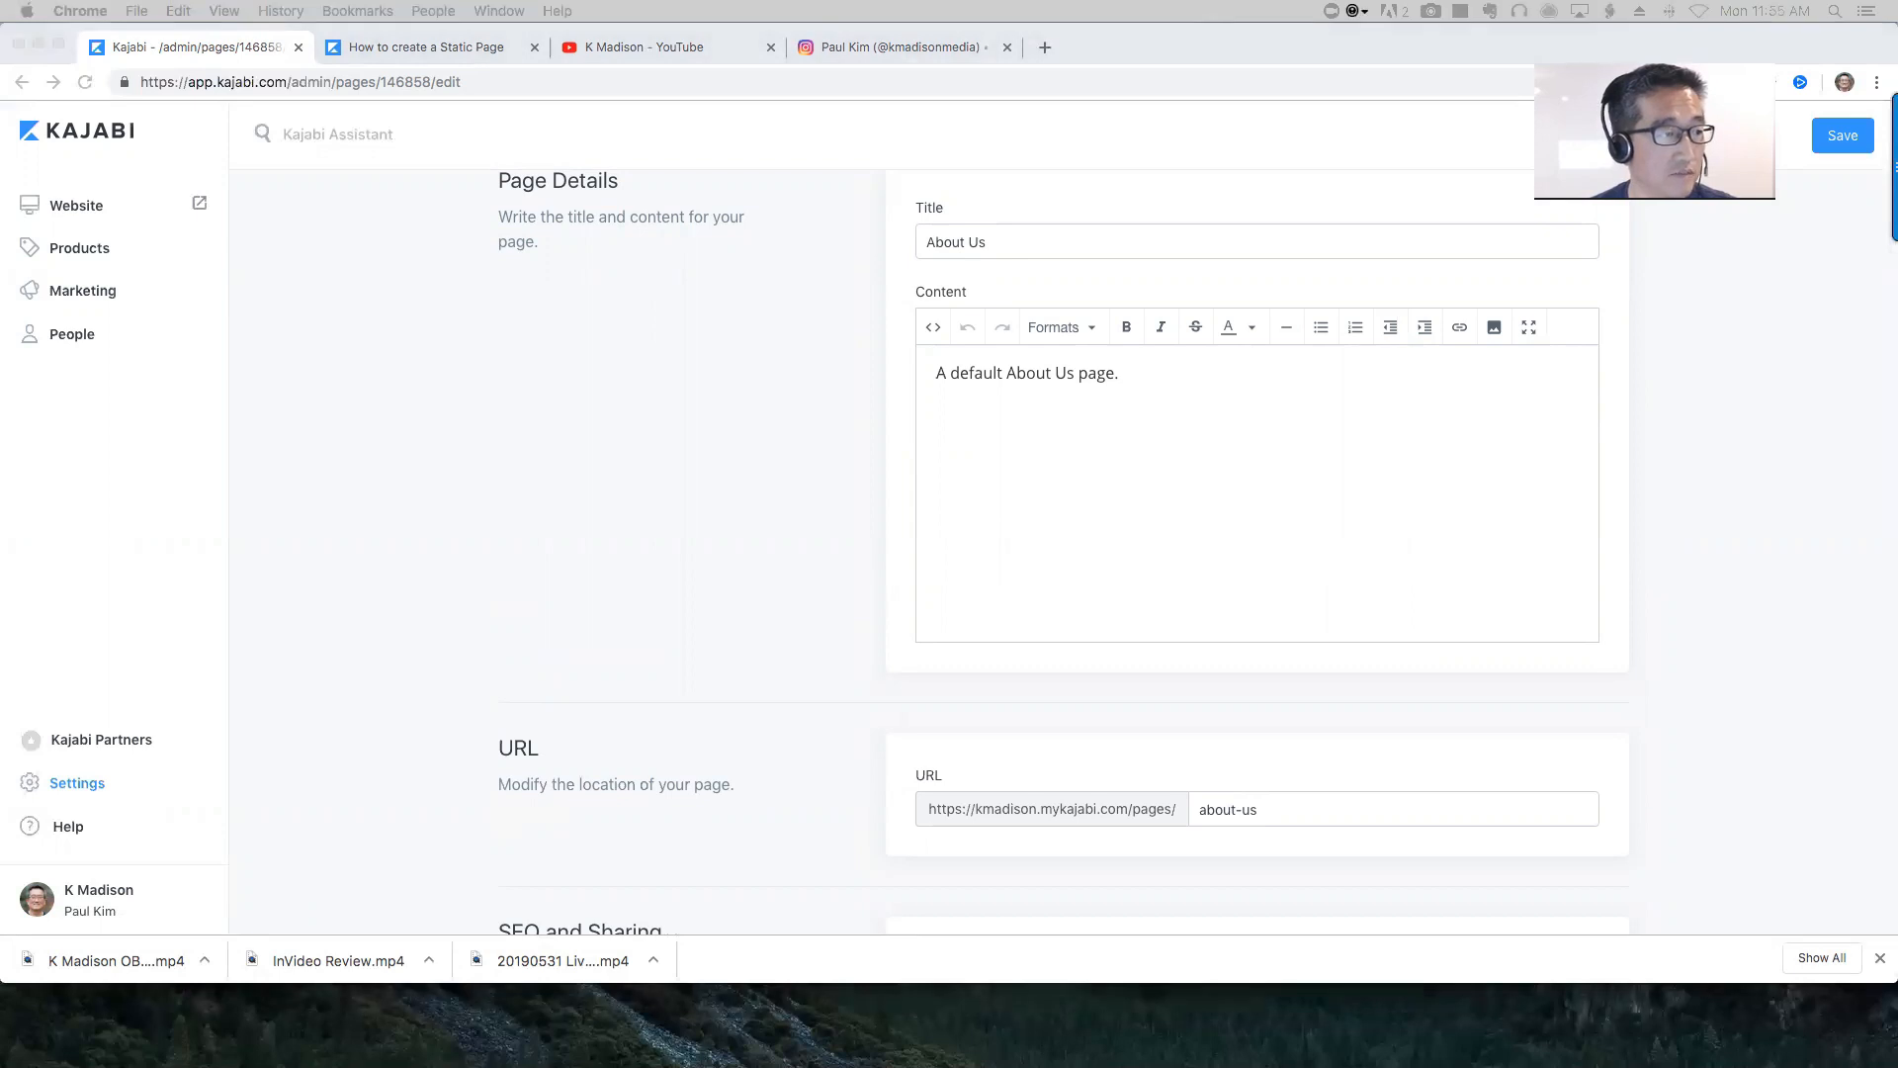
left_click_drag(1137, 379, 923, 443)
left_click(924, 443)
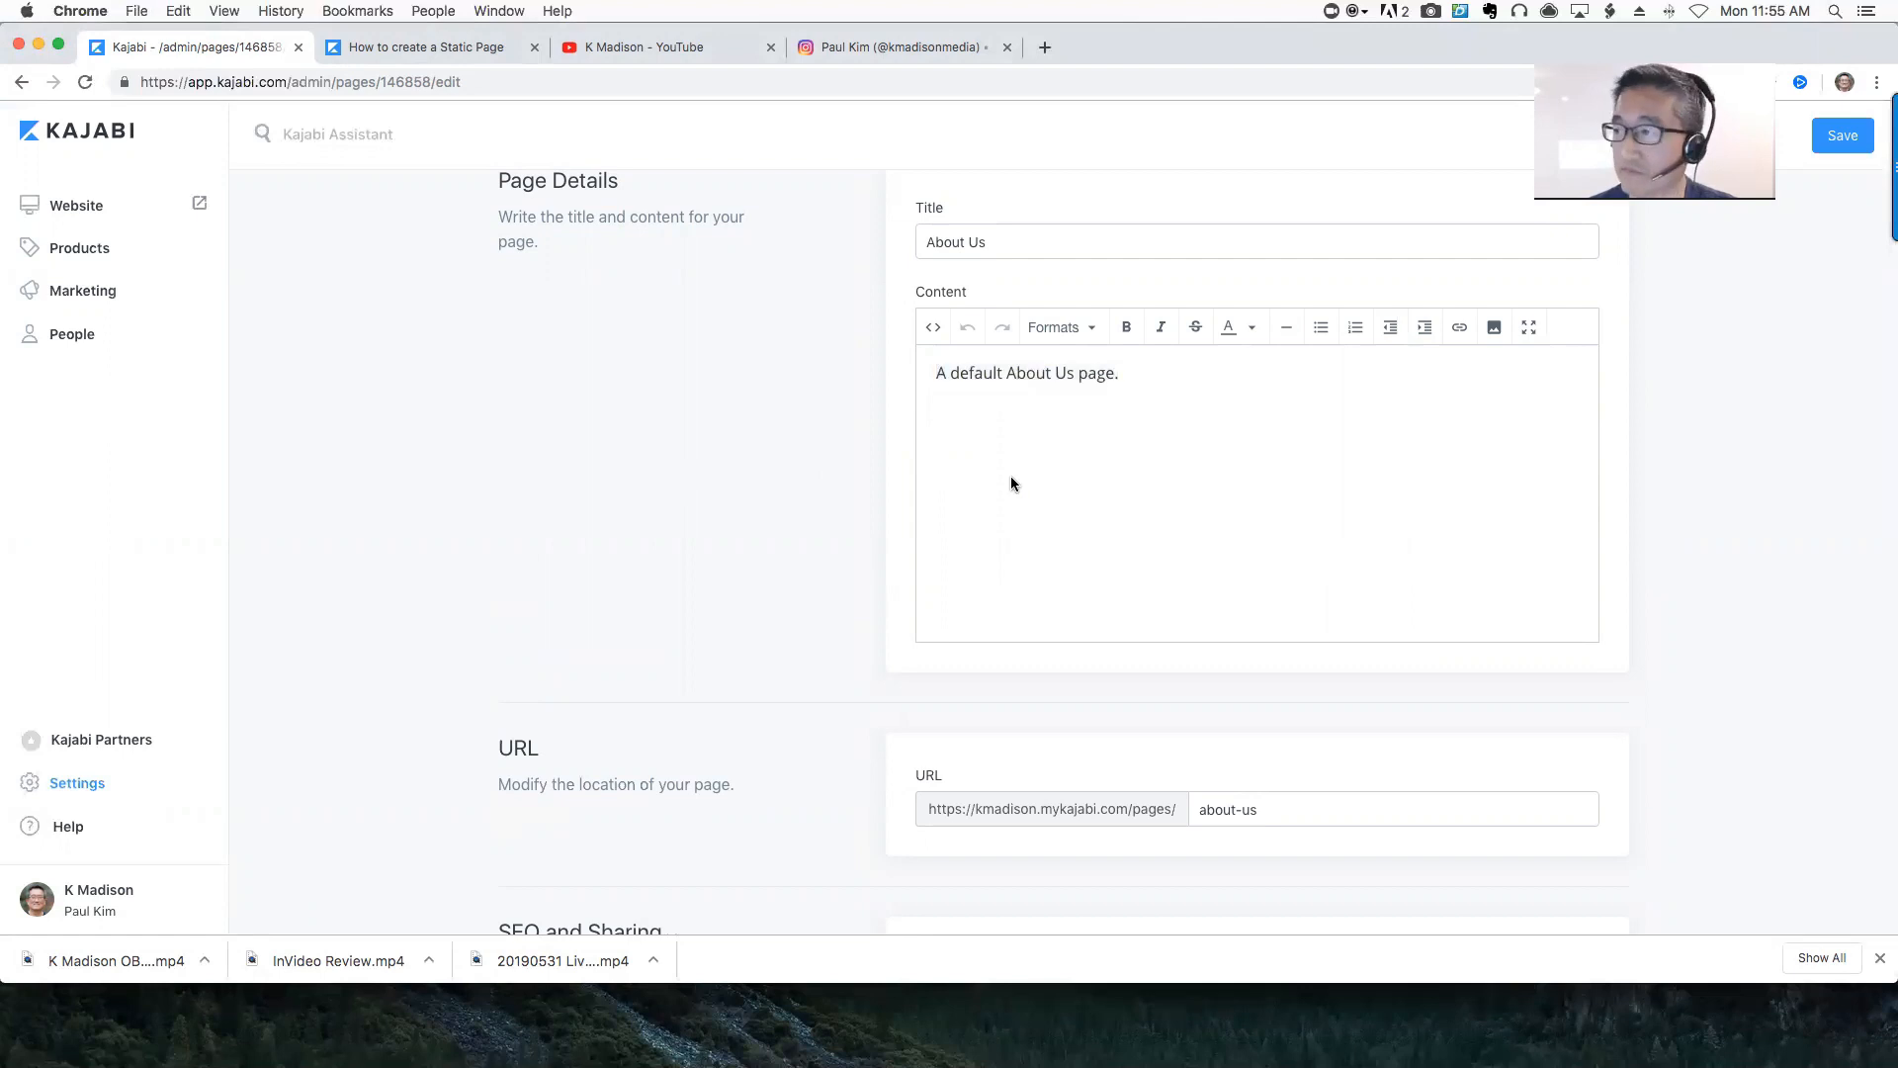
type("K Madison is a Digital Marketing Agency focused on helping local businesses grow. We are expert consultants, designers, and content creators to help elevate your business and brand in your local market.")
scroll(940, 744, "down", 5)
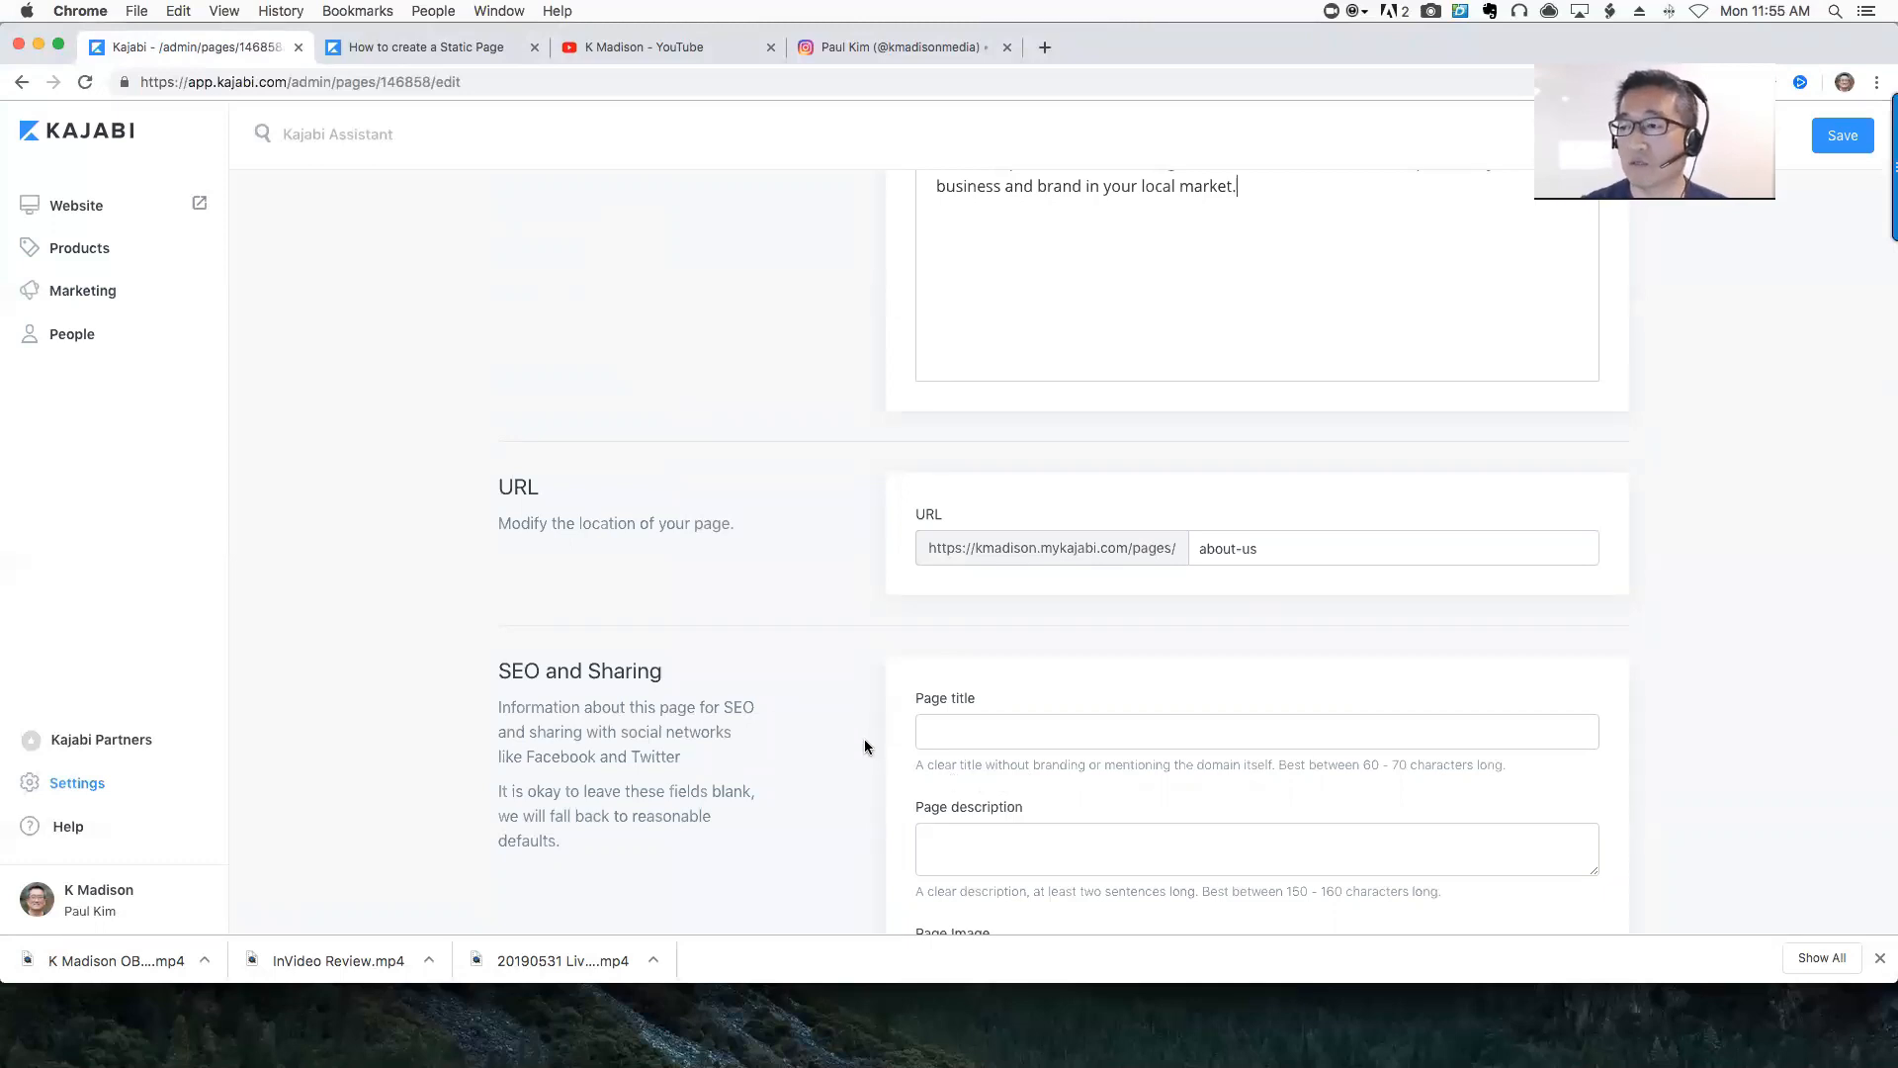
scroll(898, 757, "down", 2)
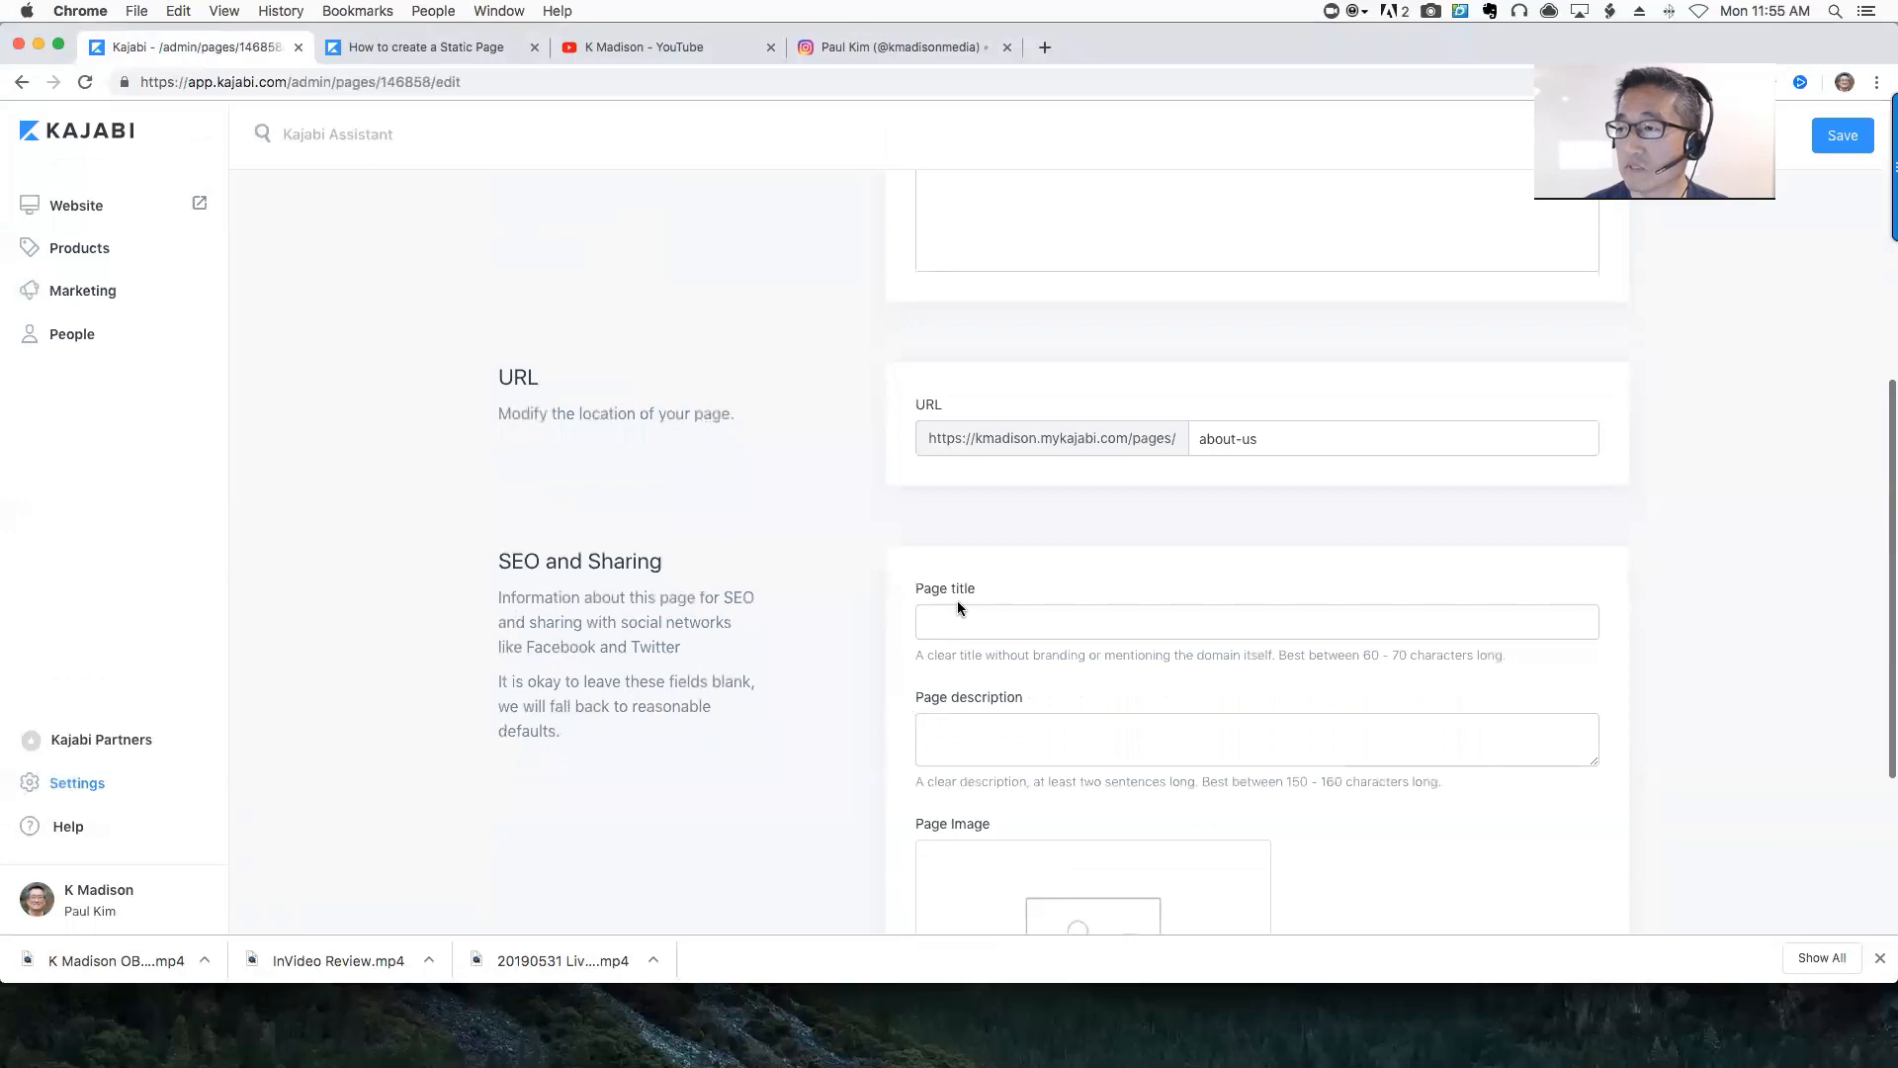
scroll(971, 753, "down", 3)
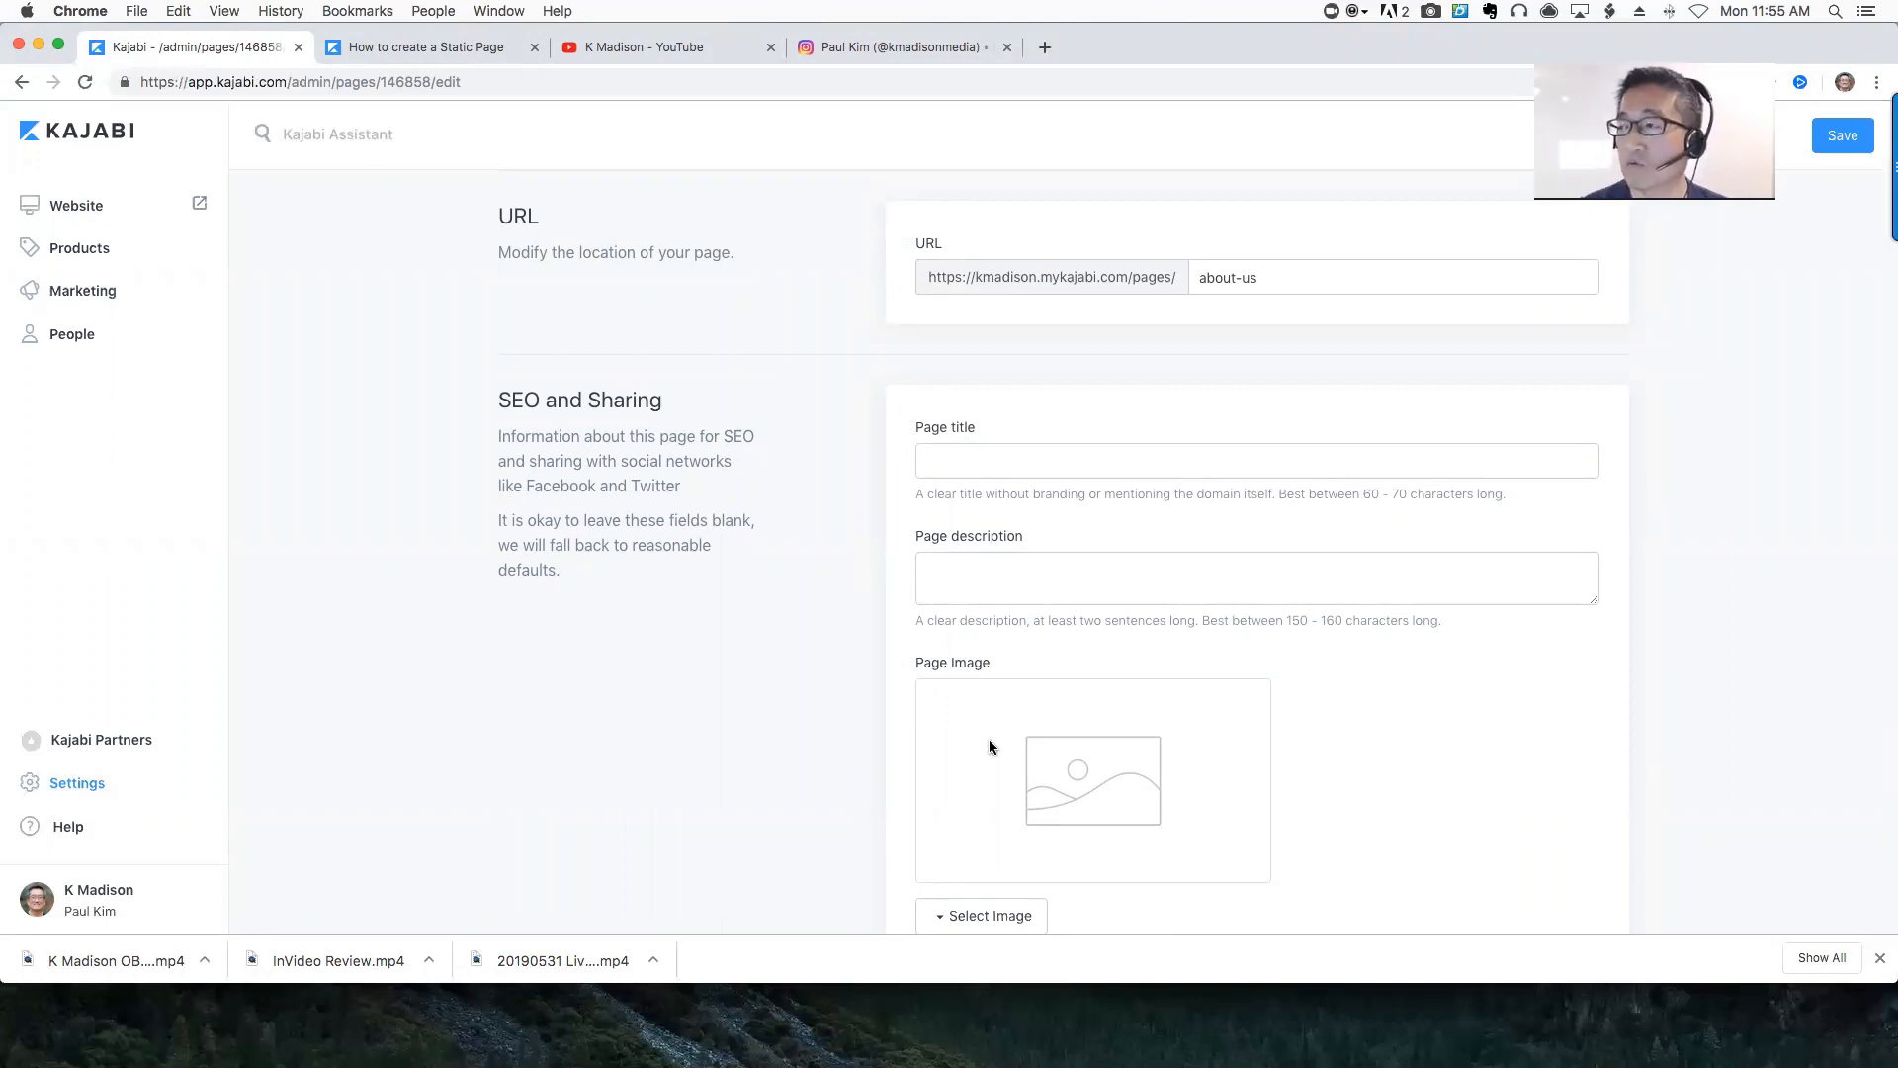
Save the About Us page and return to the website design overview
left_click(1836, 142)
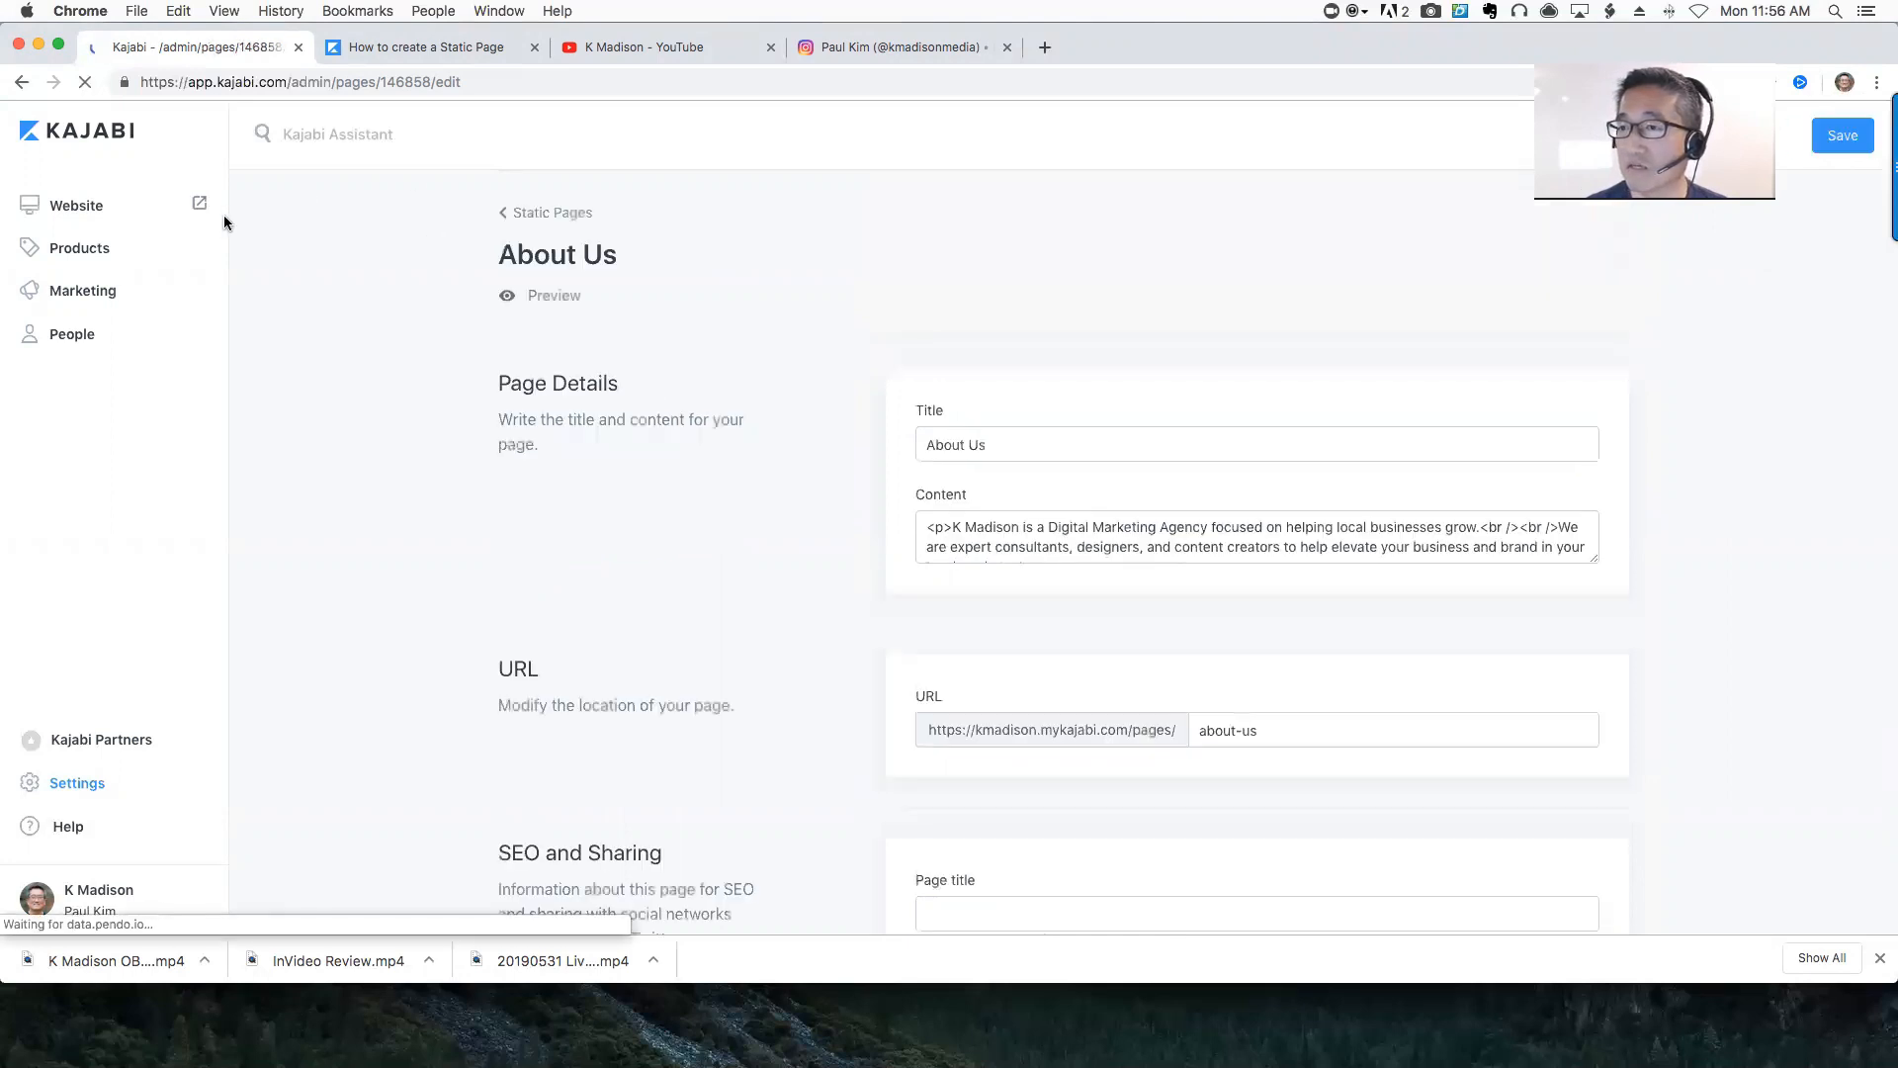
left_click(70, 207)
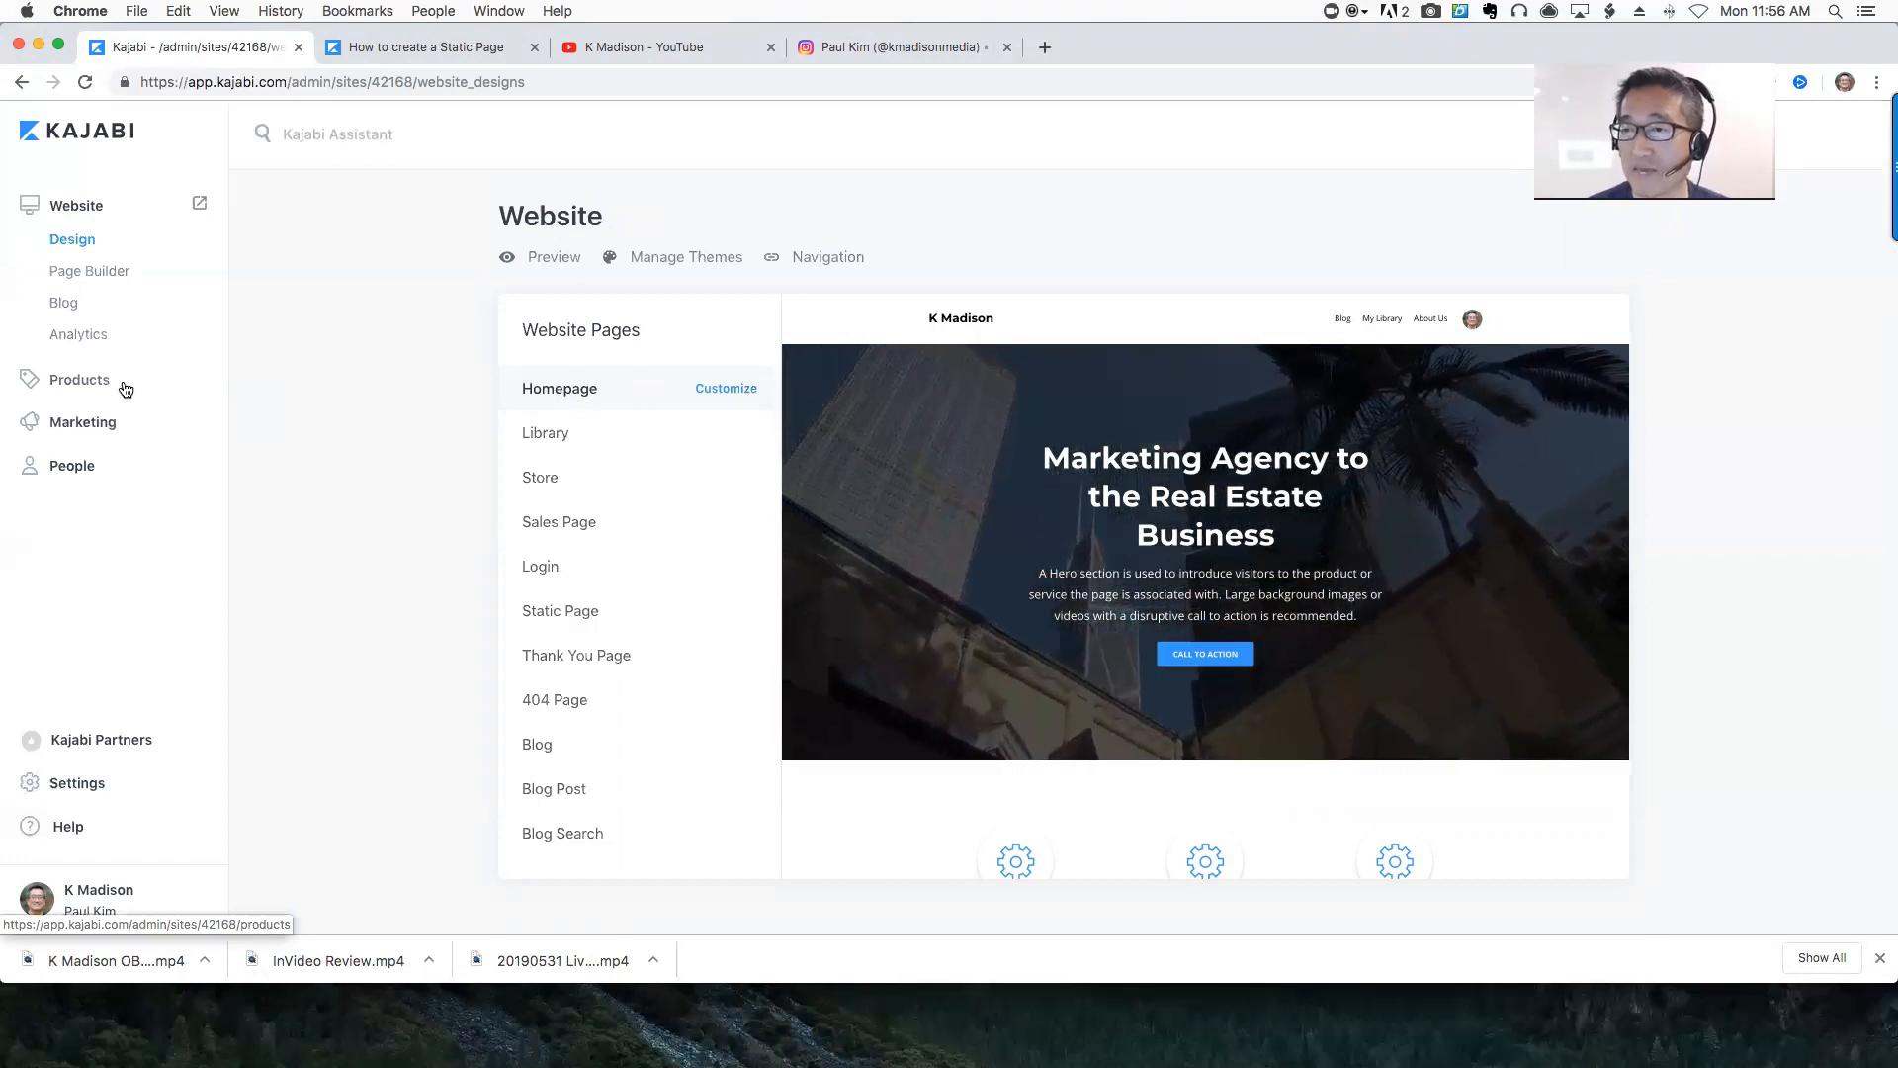
Create a new marketing form titled Contact Us
left_click(75, 425)
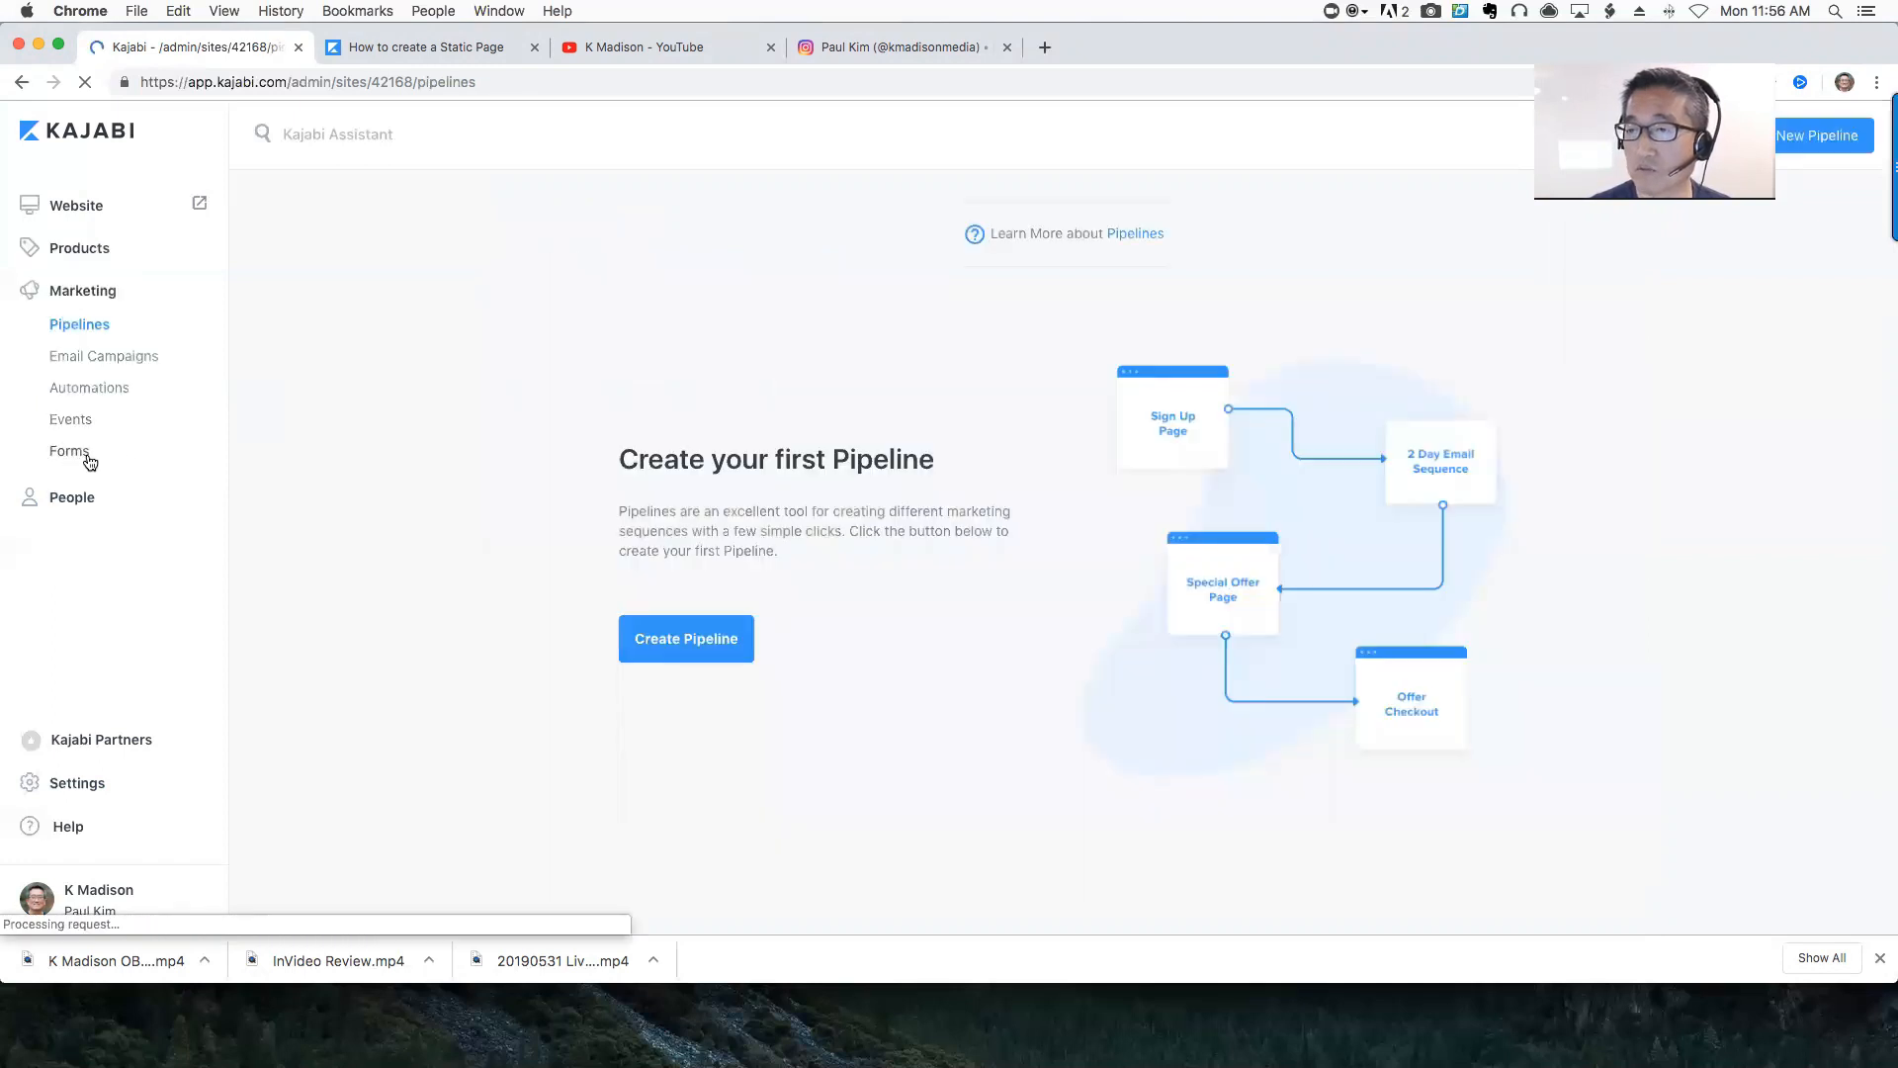
left_click(67, 453)
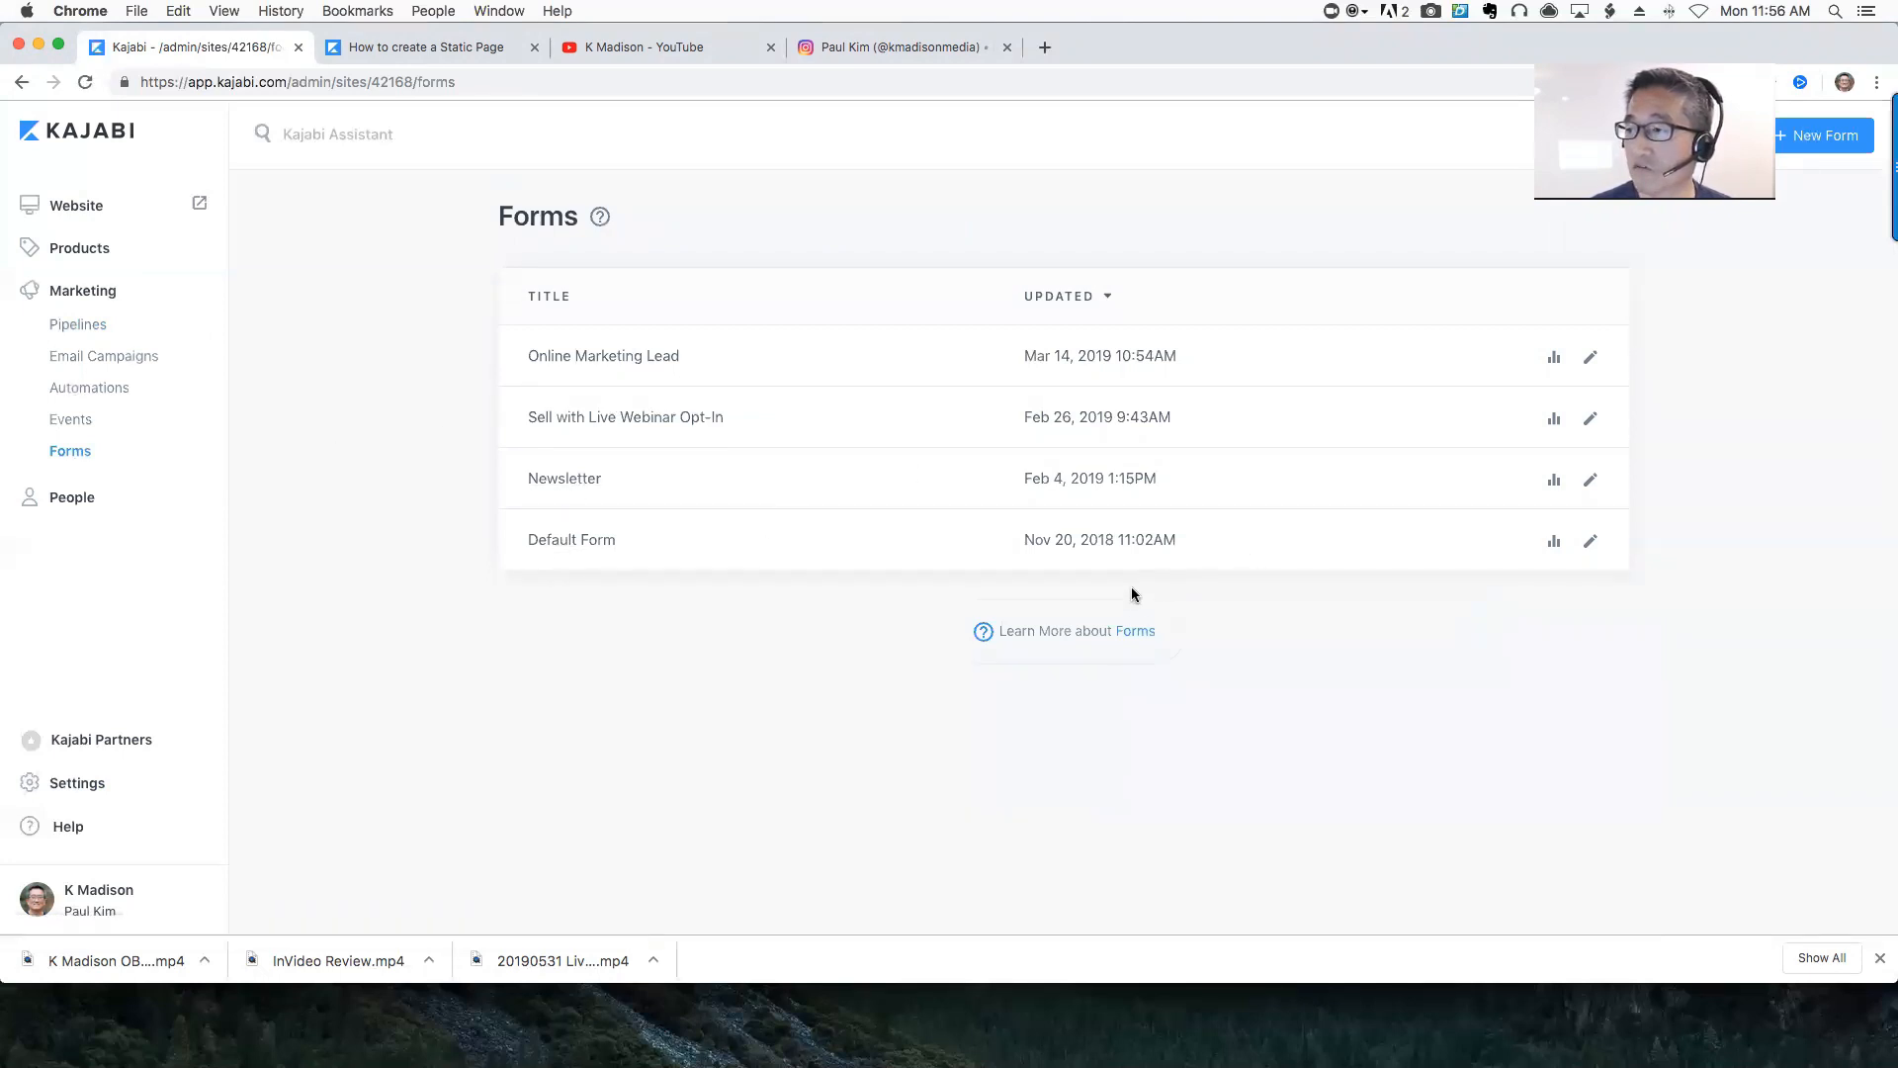
left_click(1824, 135)
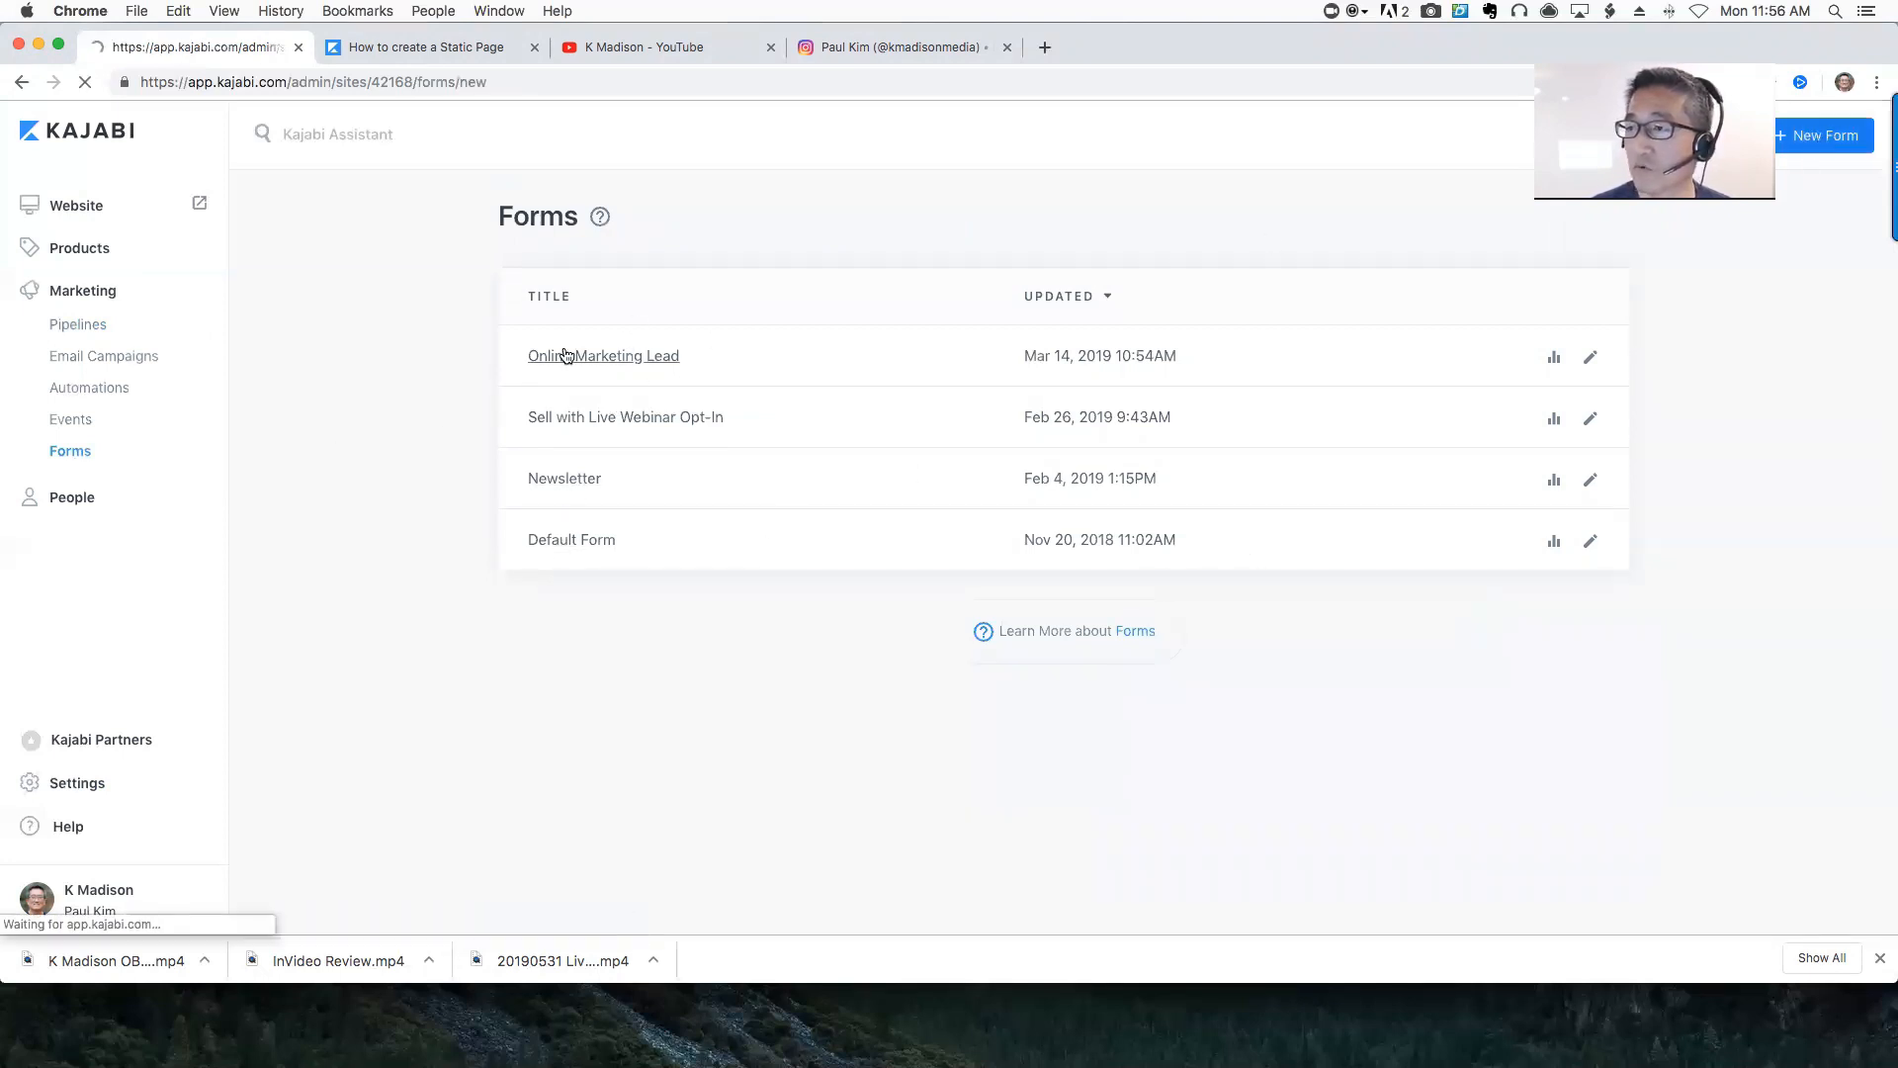
left_click(1028, 392)
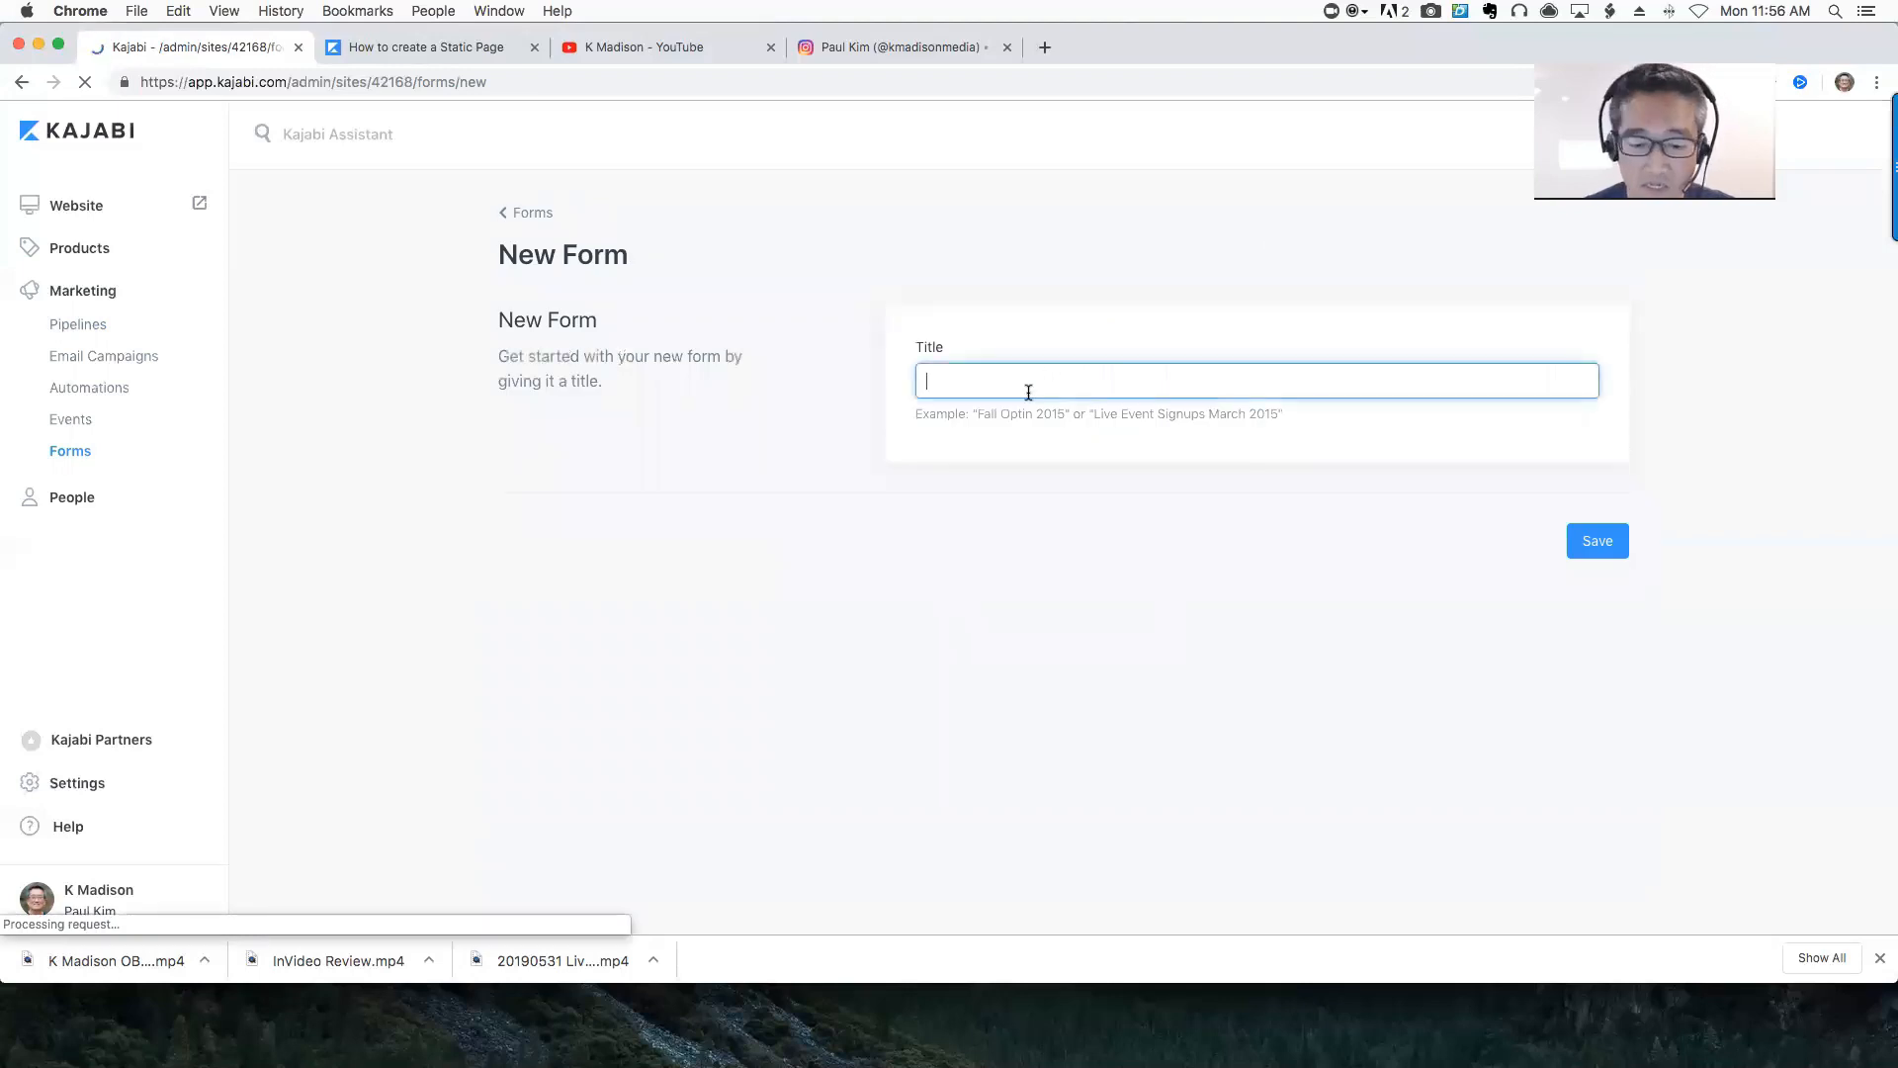
type("Contact Us")
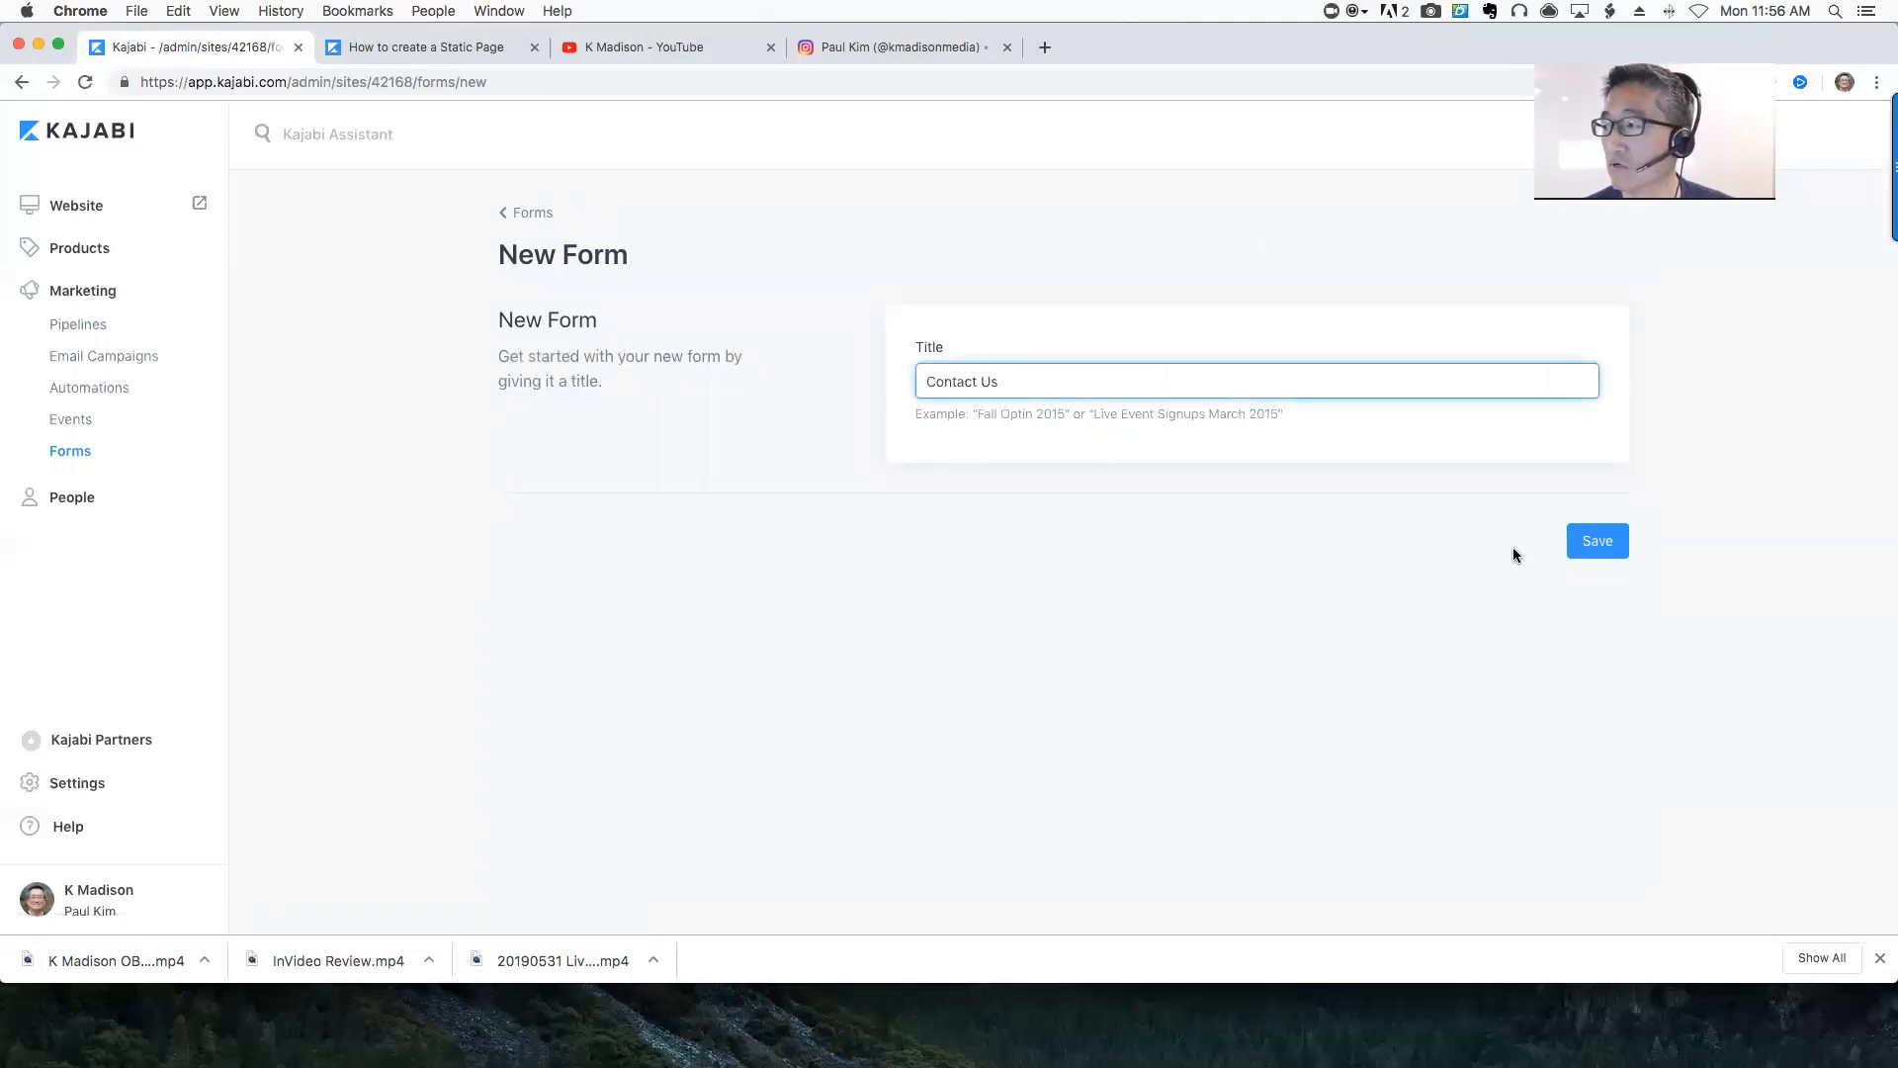
left_click(1597, 542)
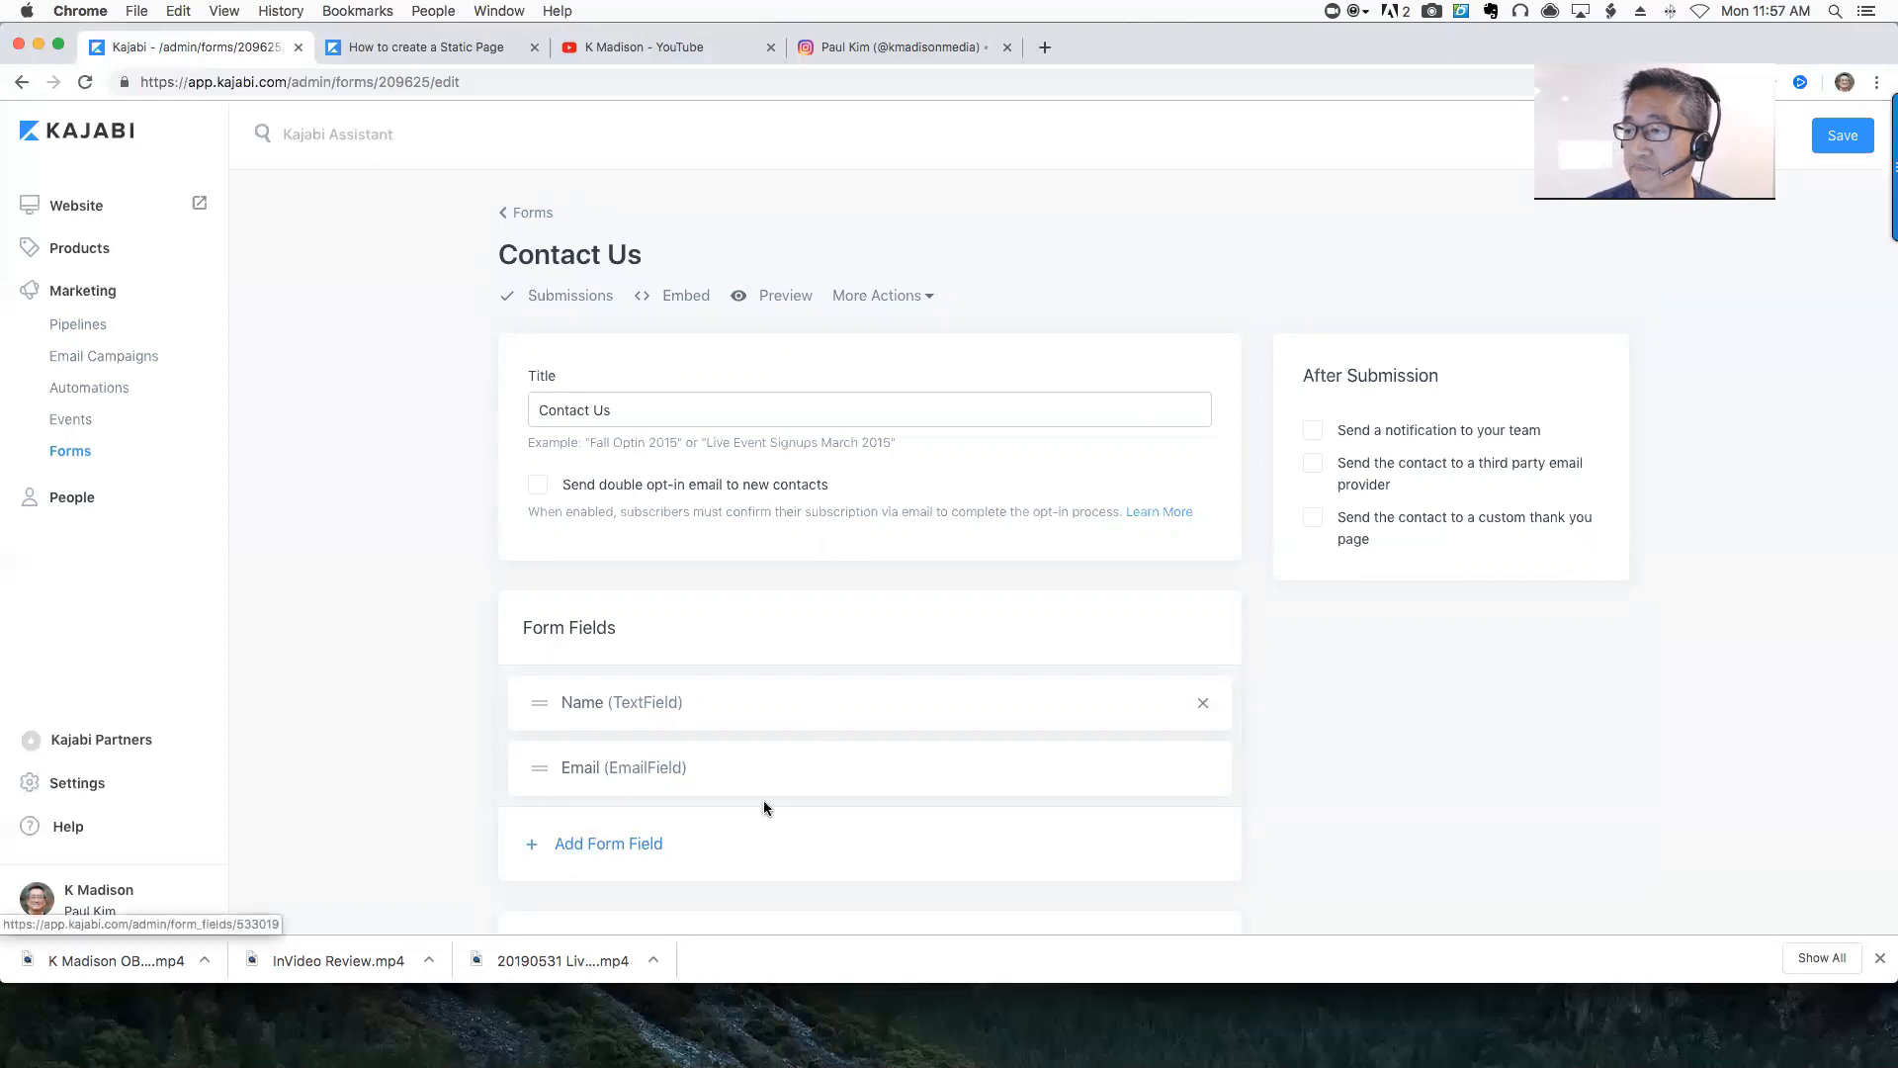
Check the settings of the Contact Us form's Email and Name fields, including whether they are required
left_click(560, 767)
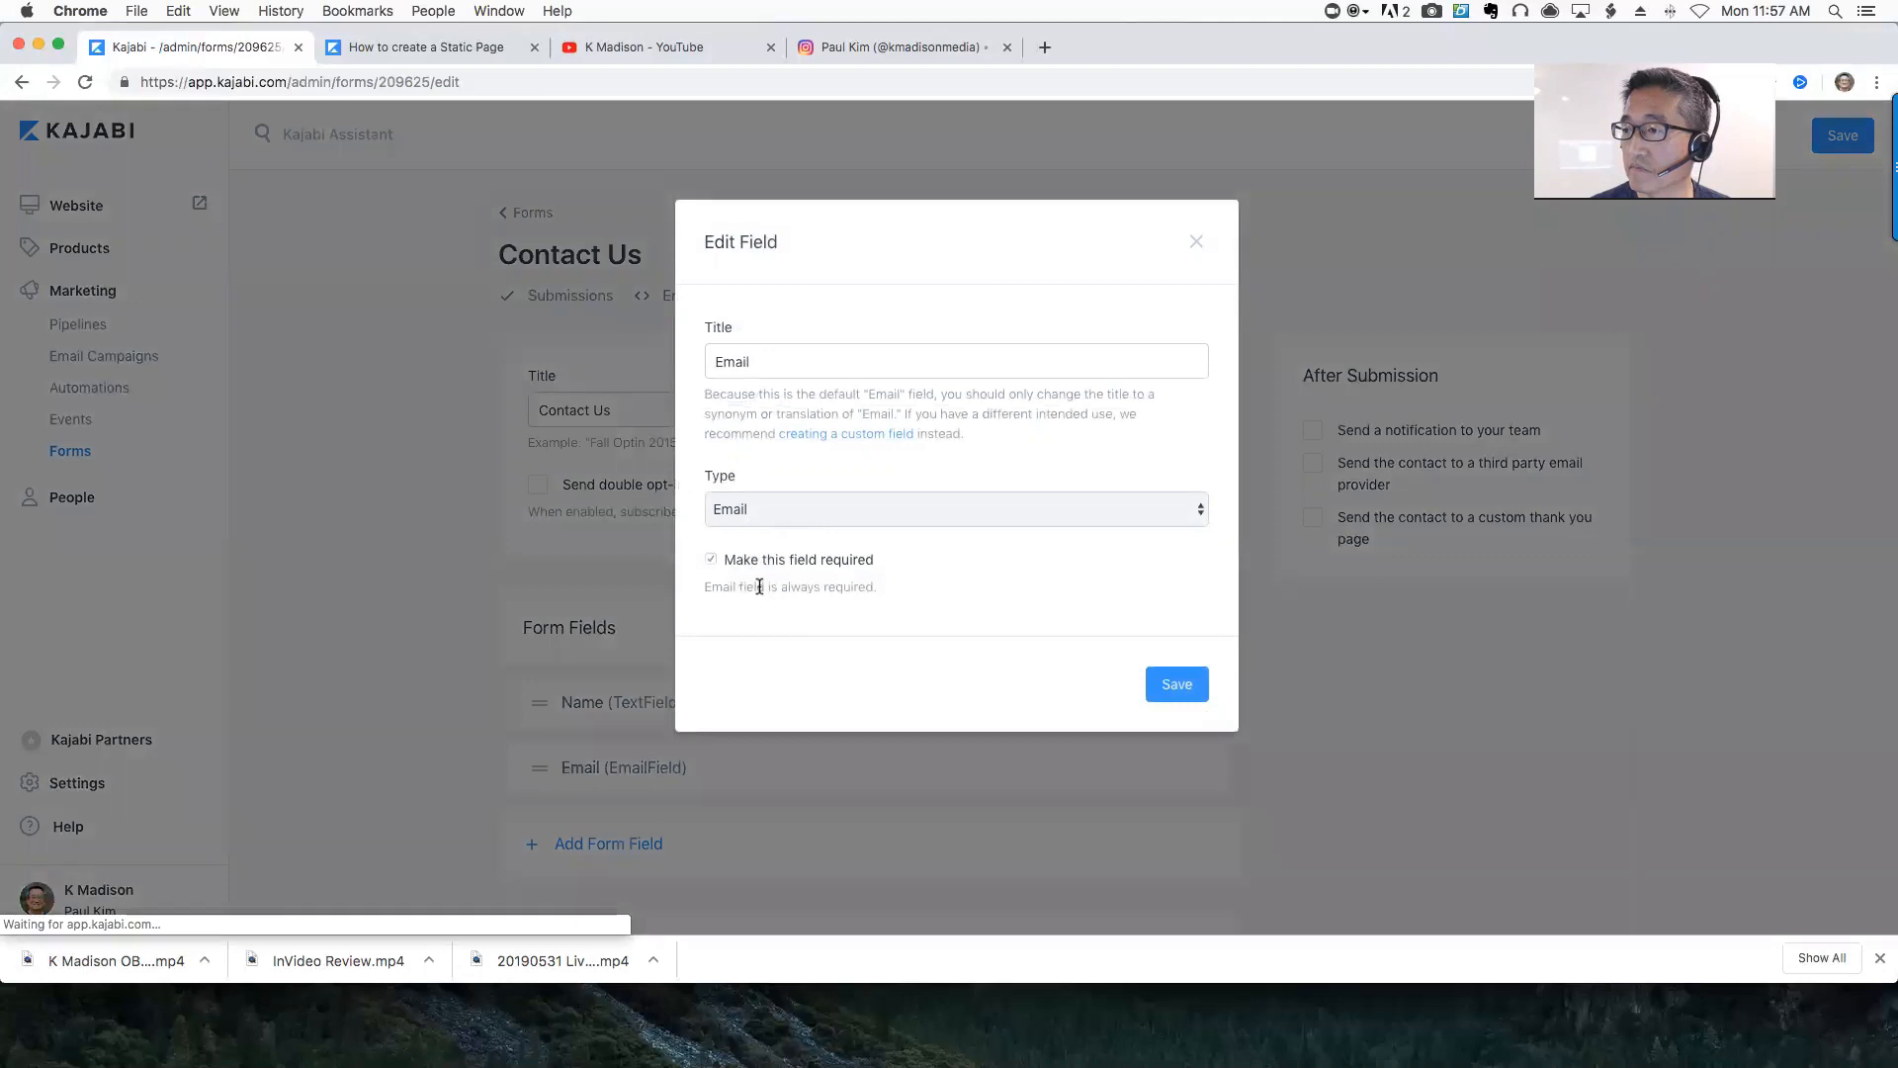
left_click(1166, 686)
left_click(610, 703)
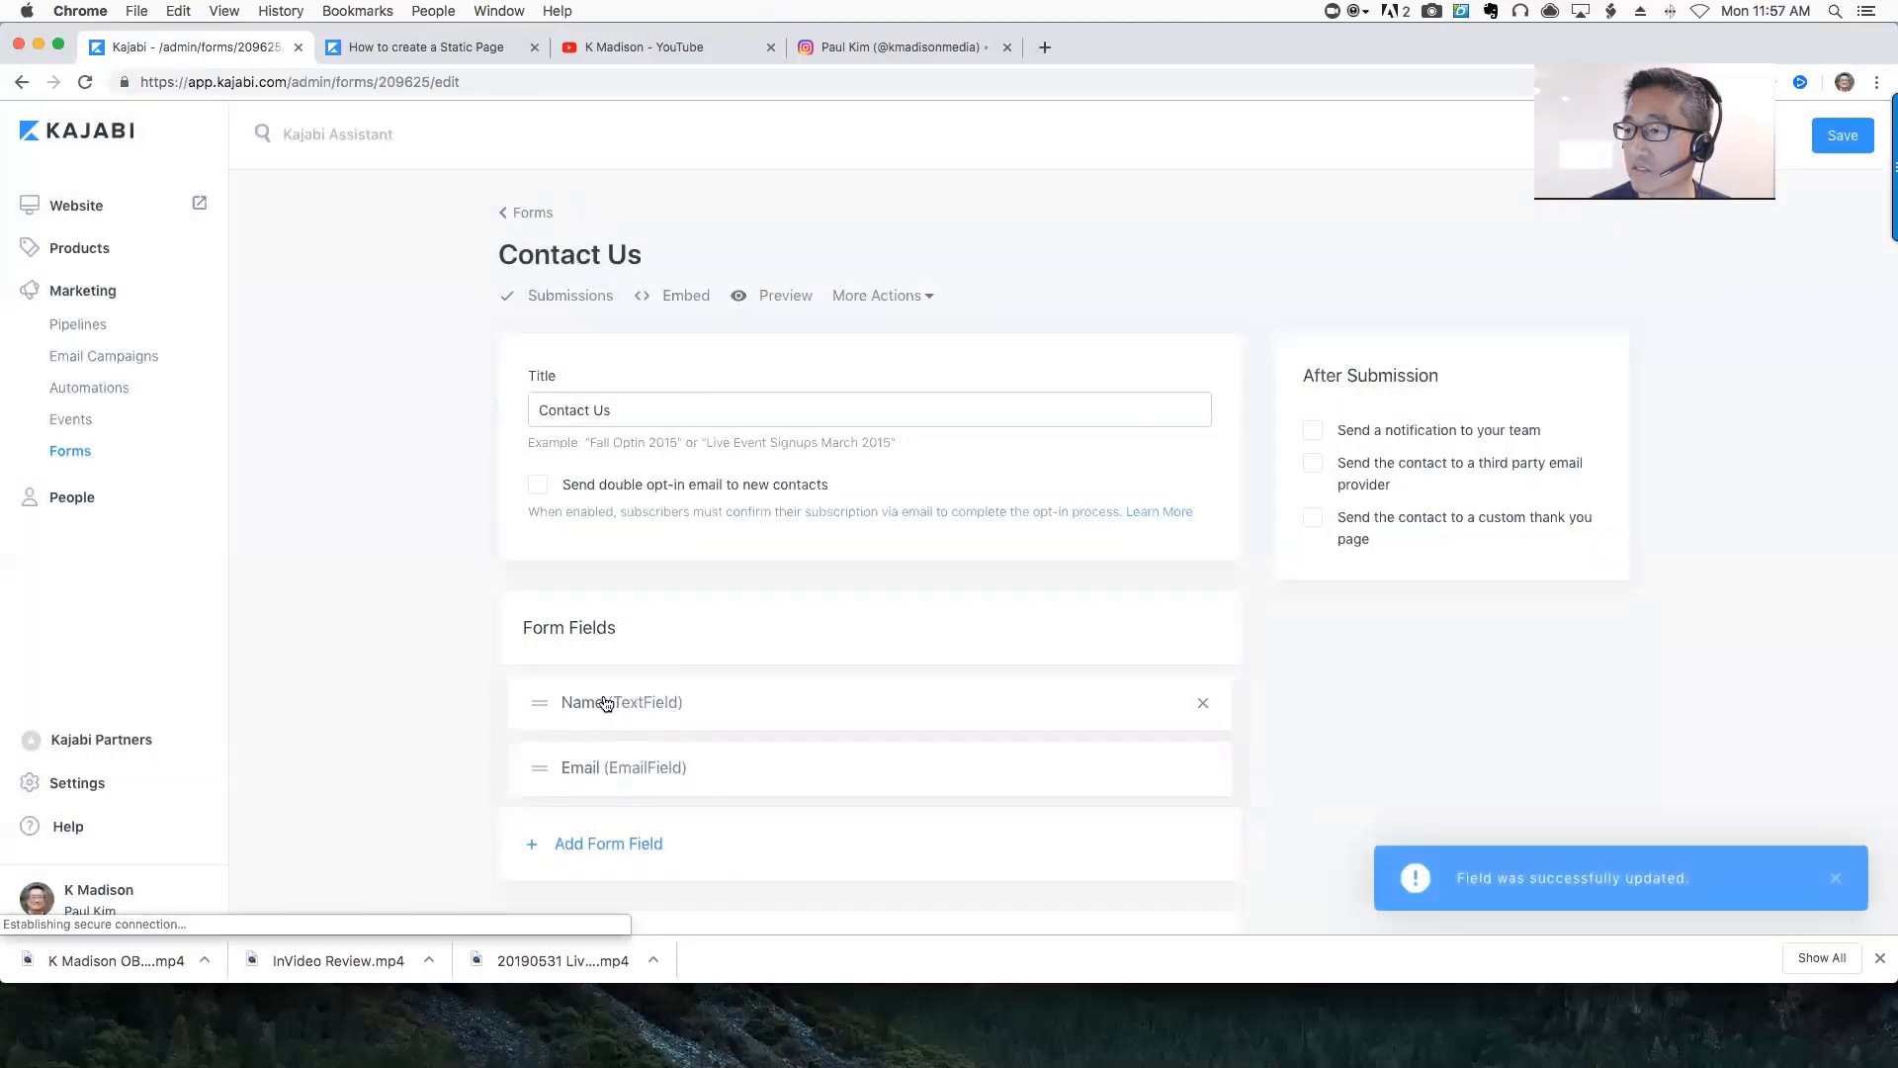
left_click(1162, 657)
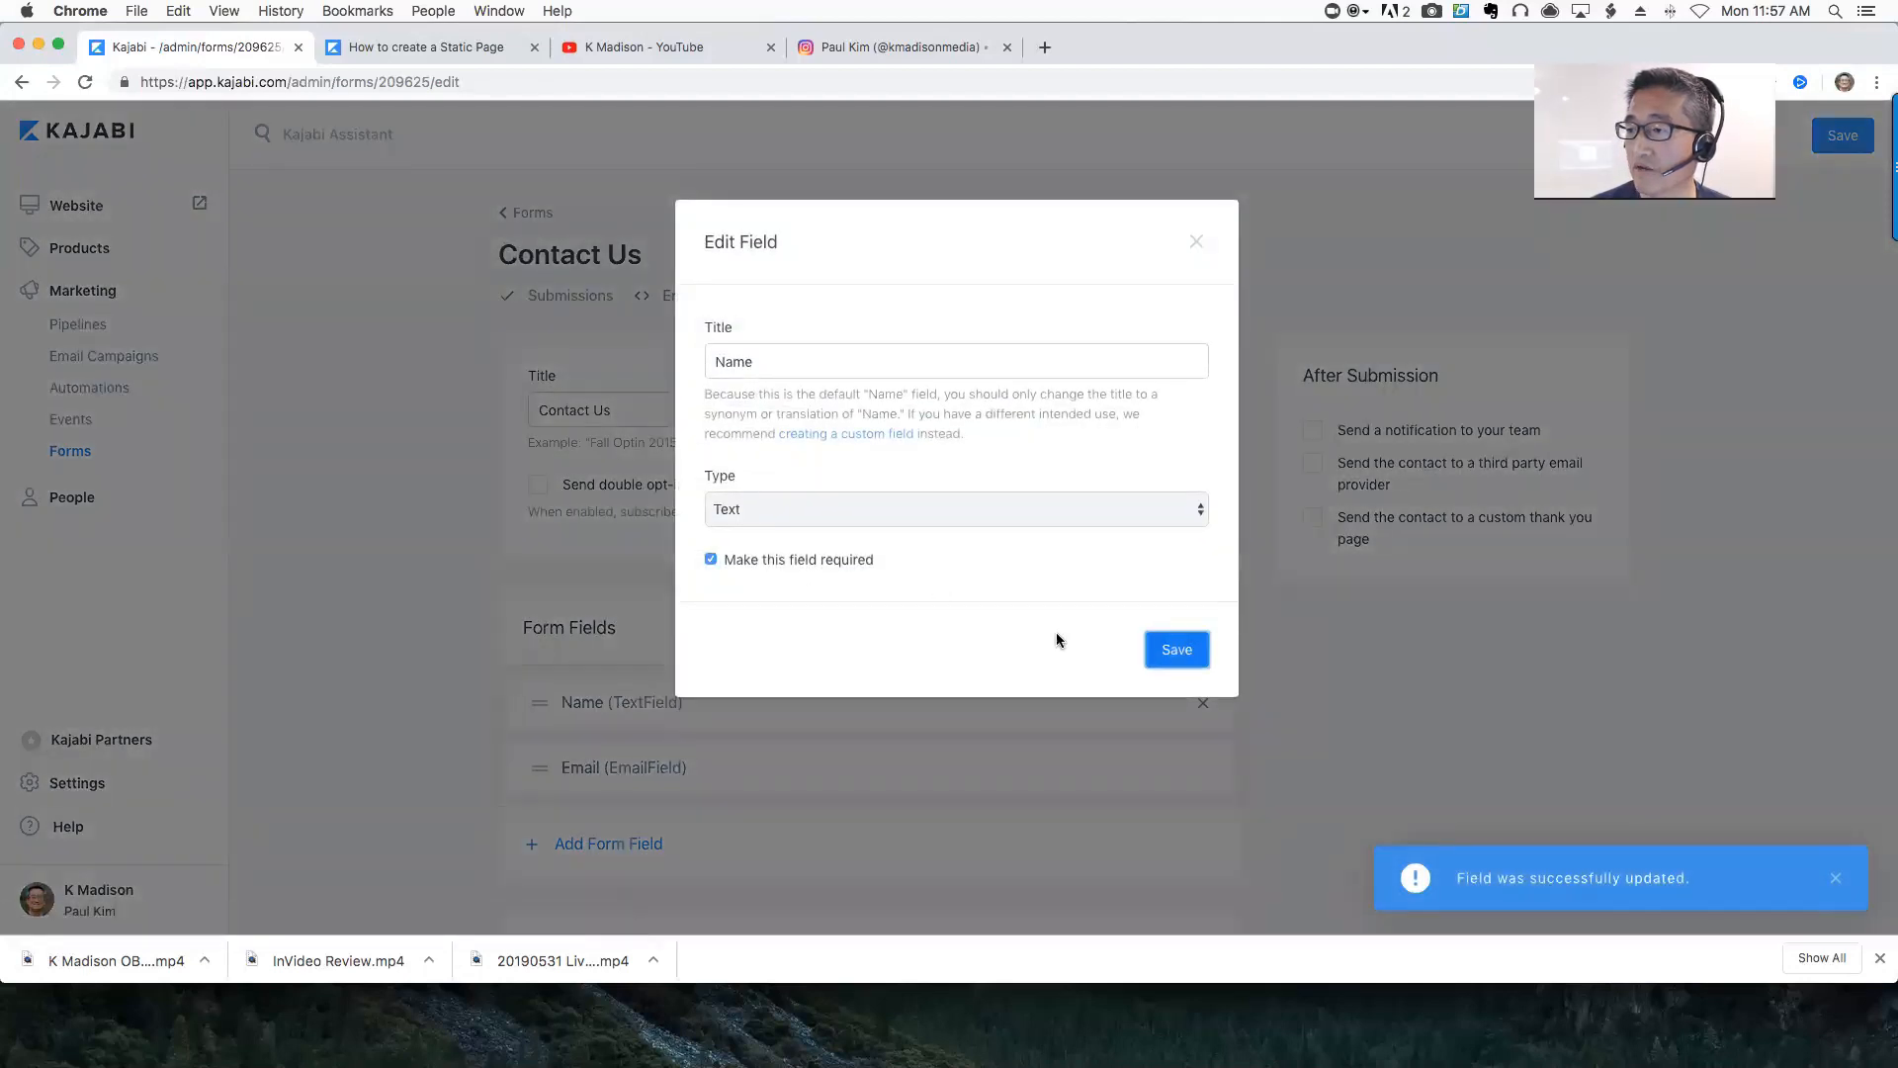
Add the existing Phone Number field to the Contact Us form
left_click(598, 850)
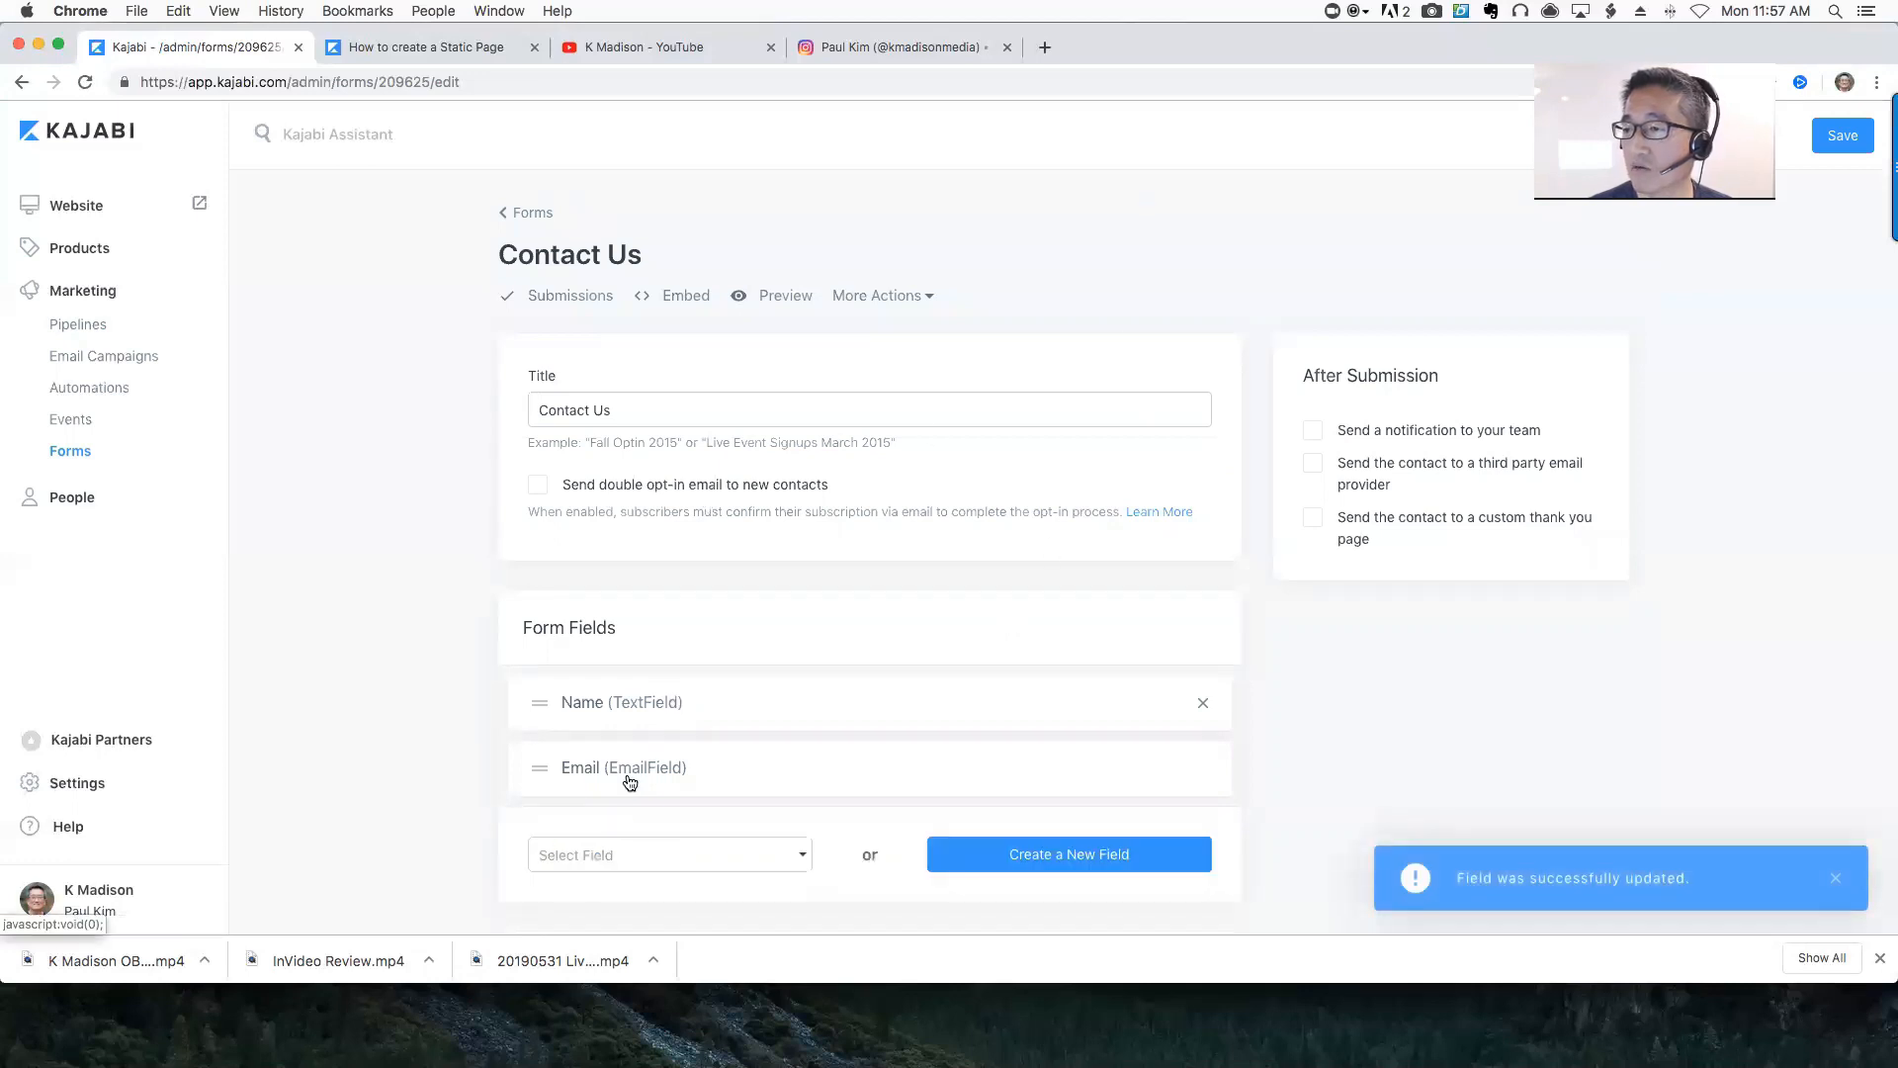
scroll(839, 801, "down", 2)
left_click(723, 721)
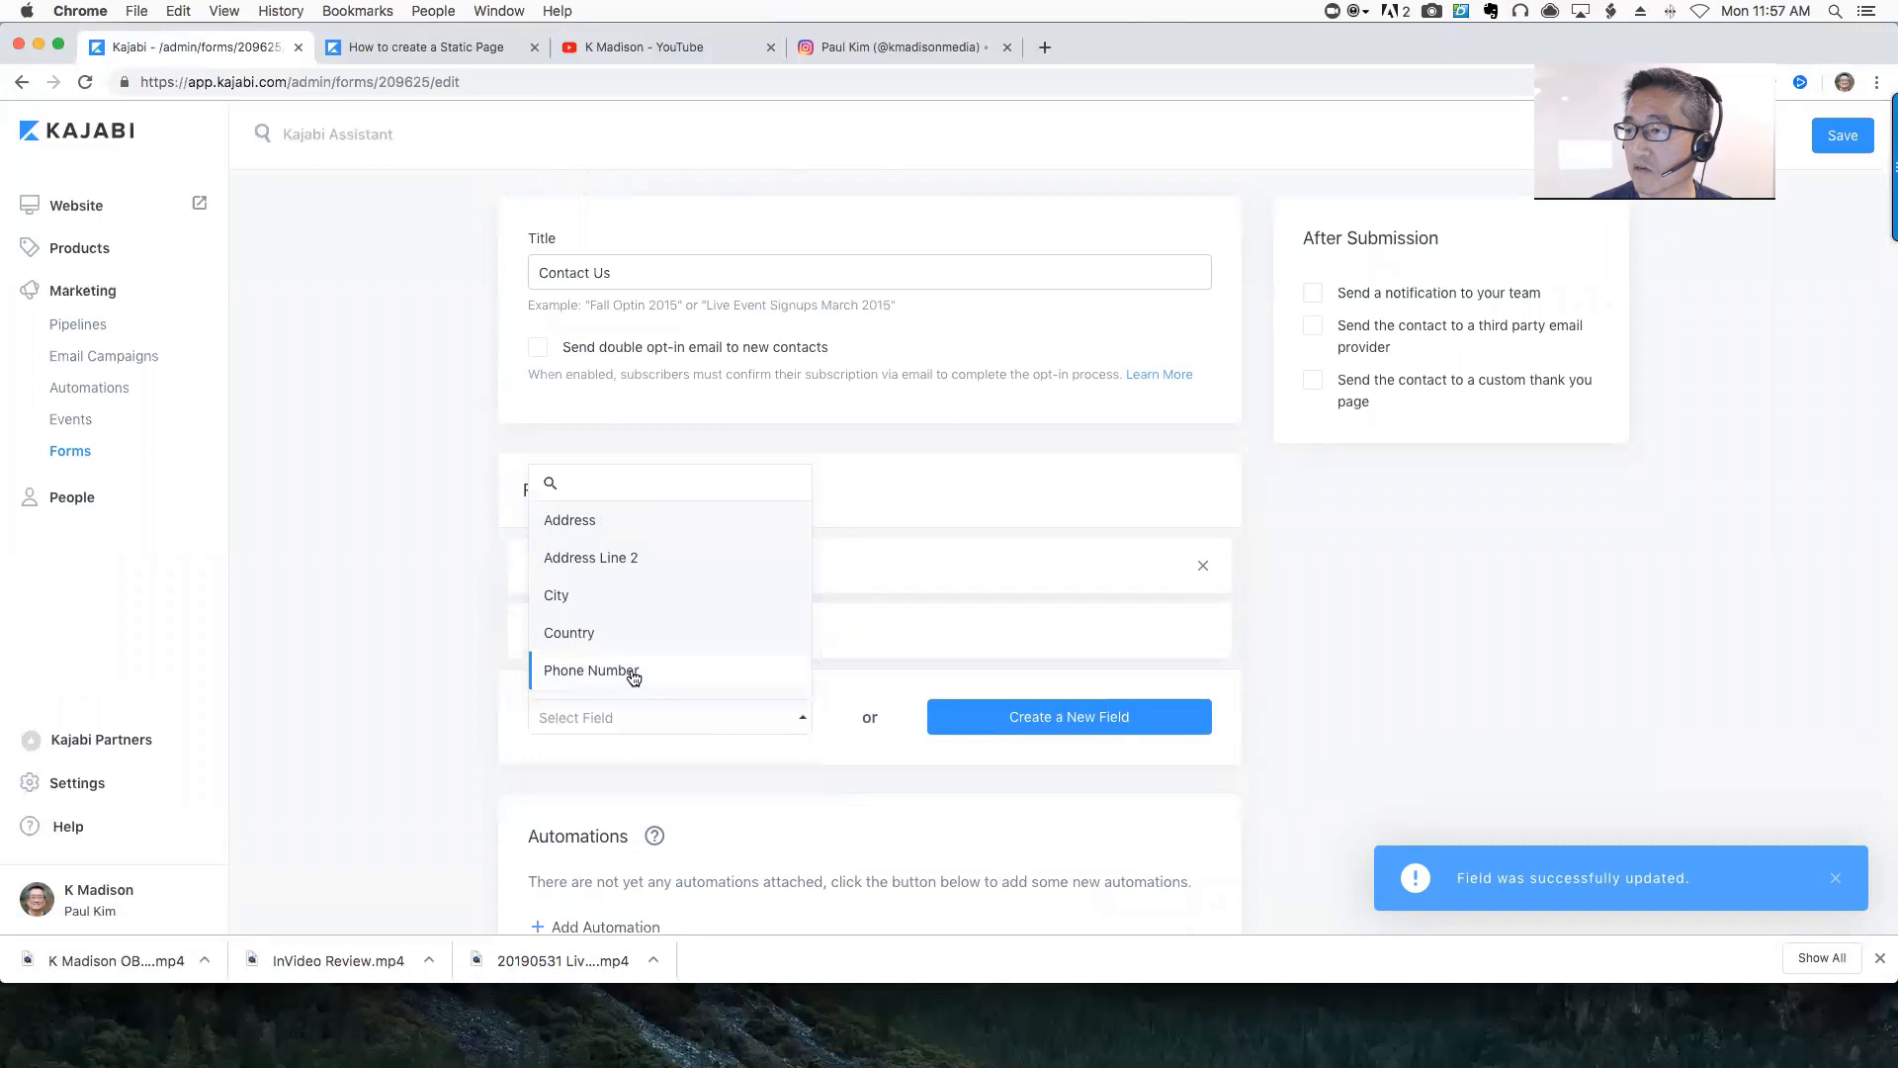
left_click(634, 672)
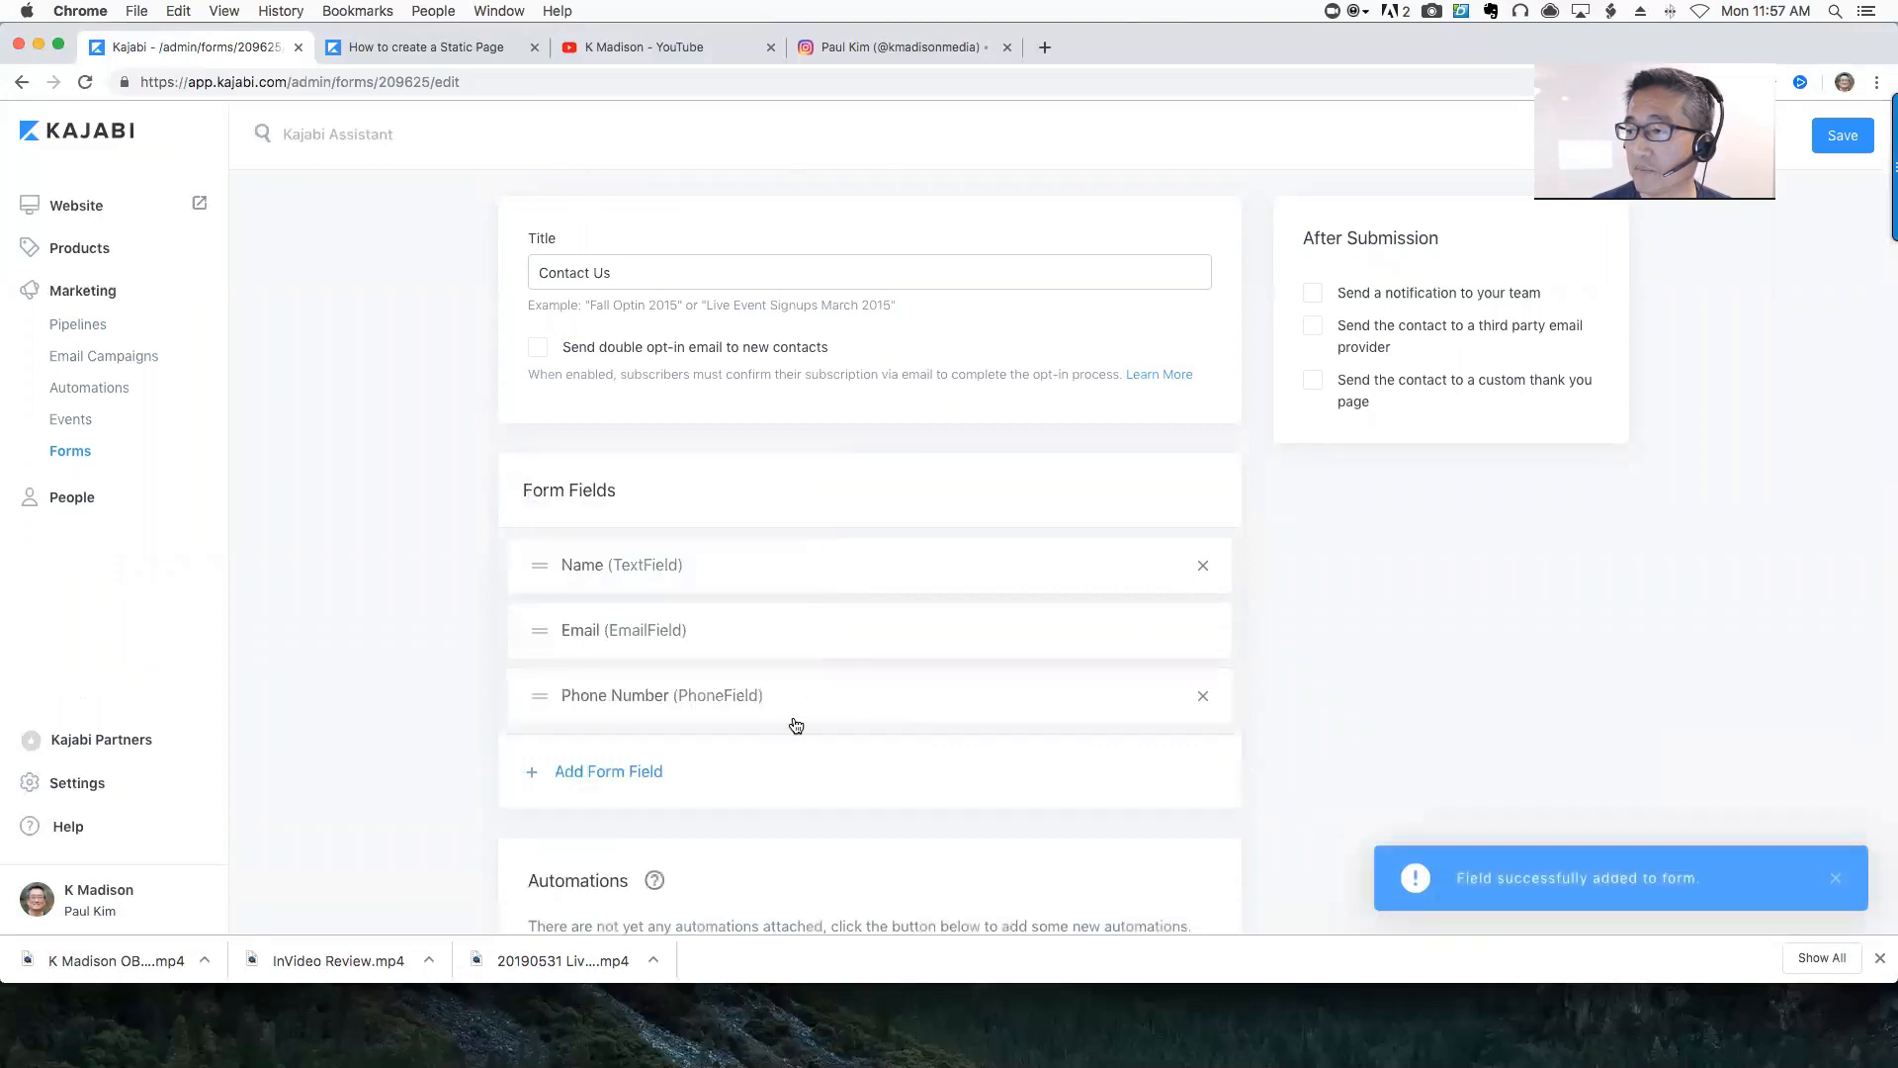
Retitle the phone field as Phone Number (Optional) and save the field
left_click(708, 699)
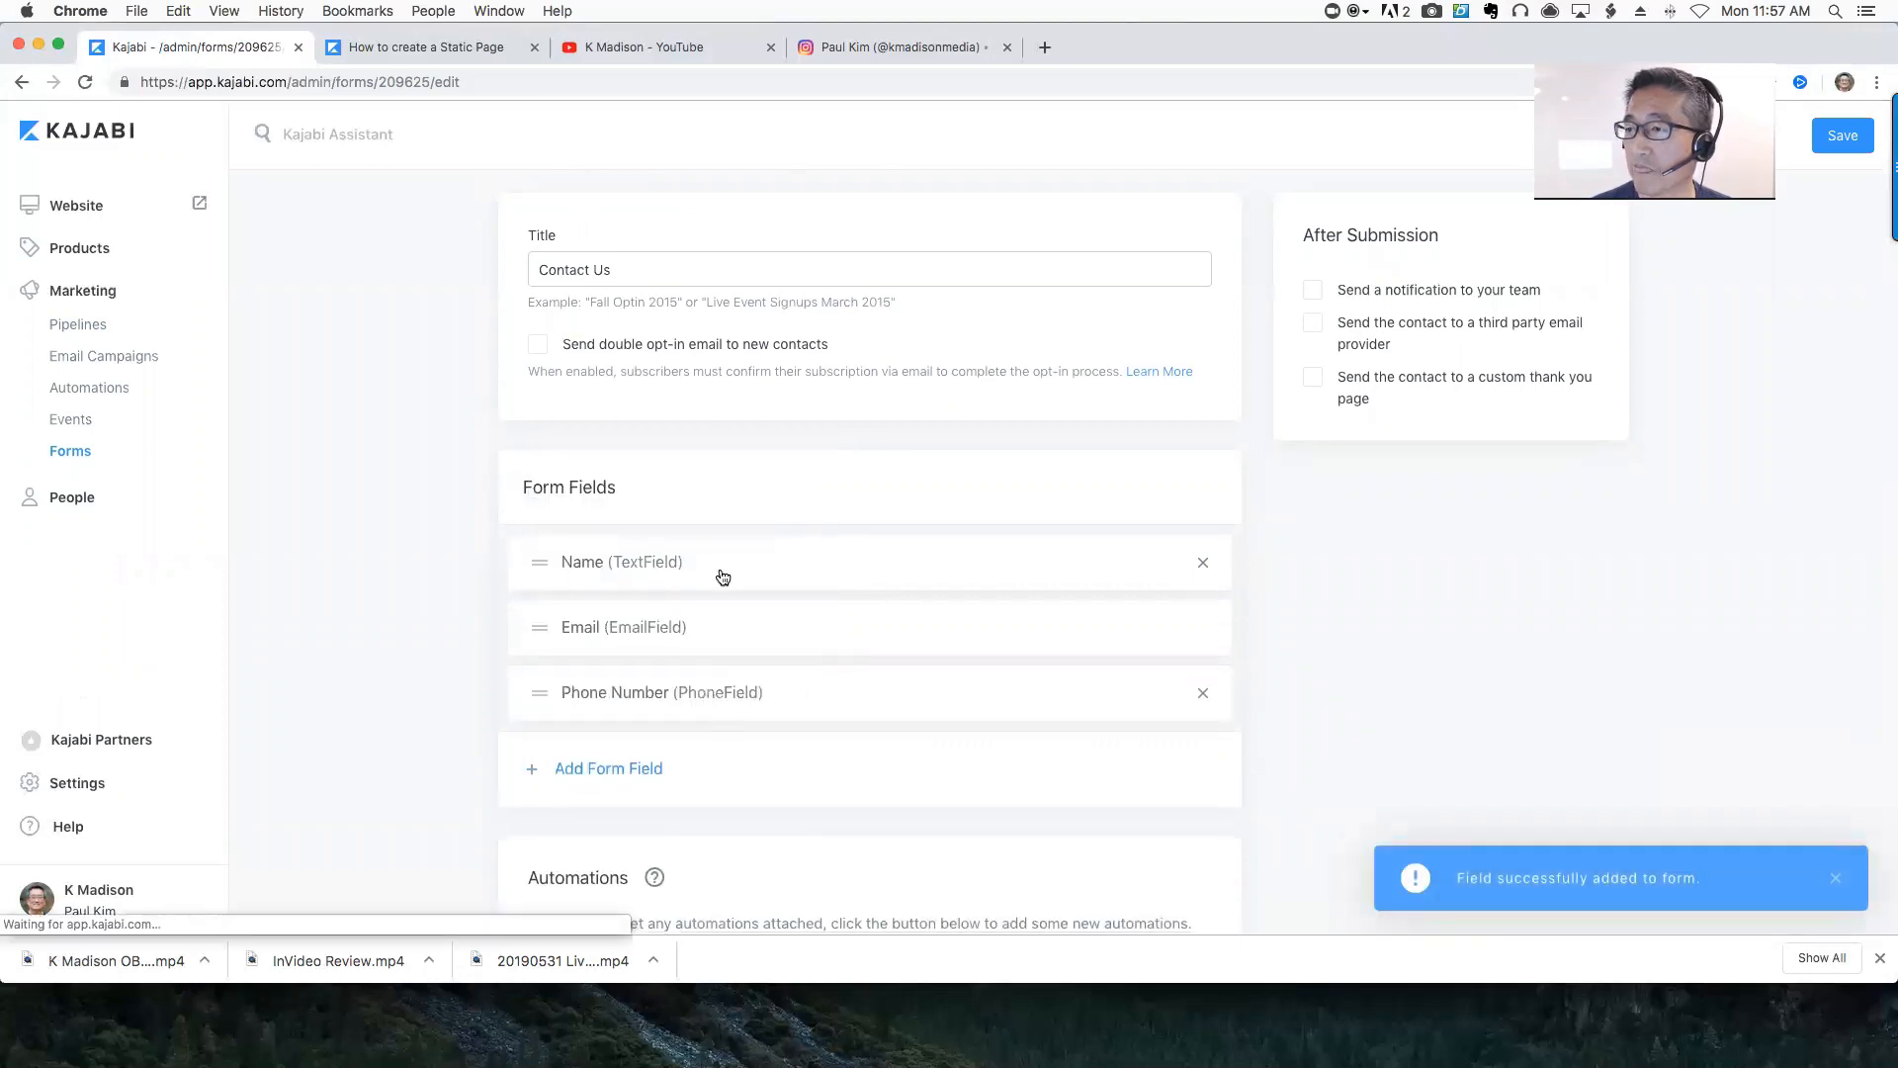
left_click(876, 372)
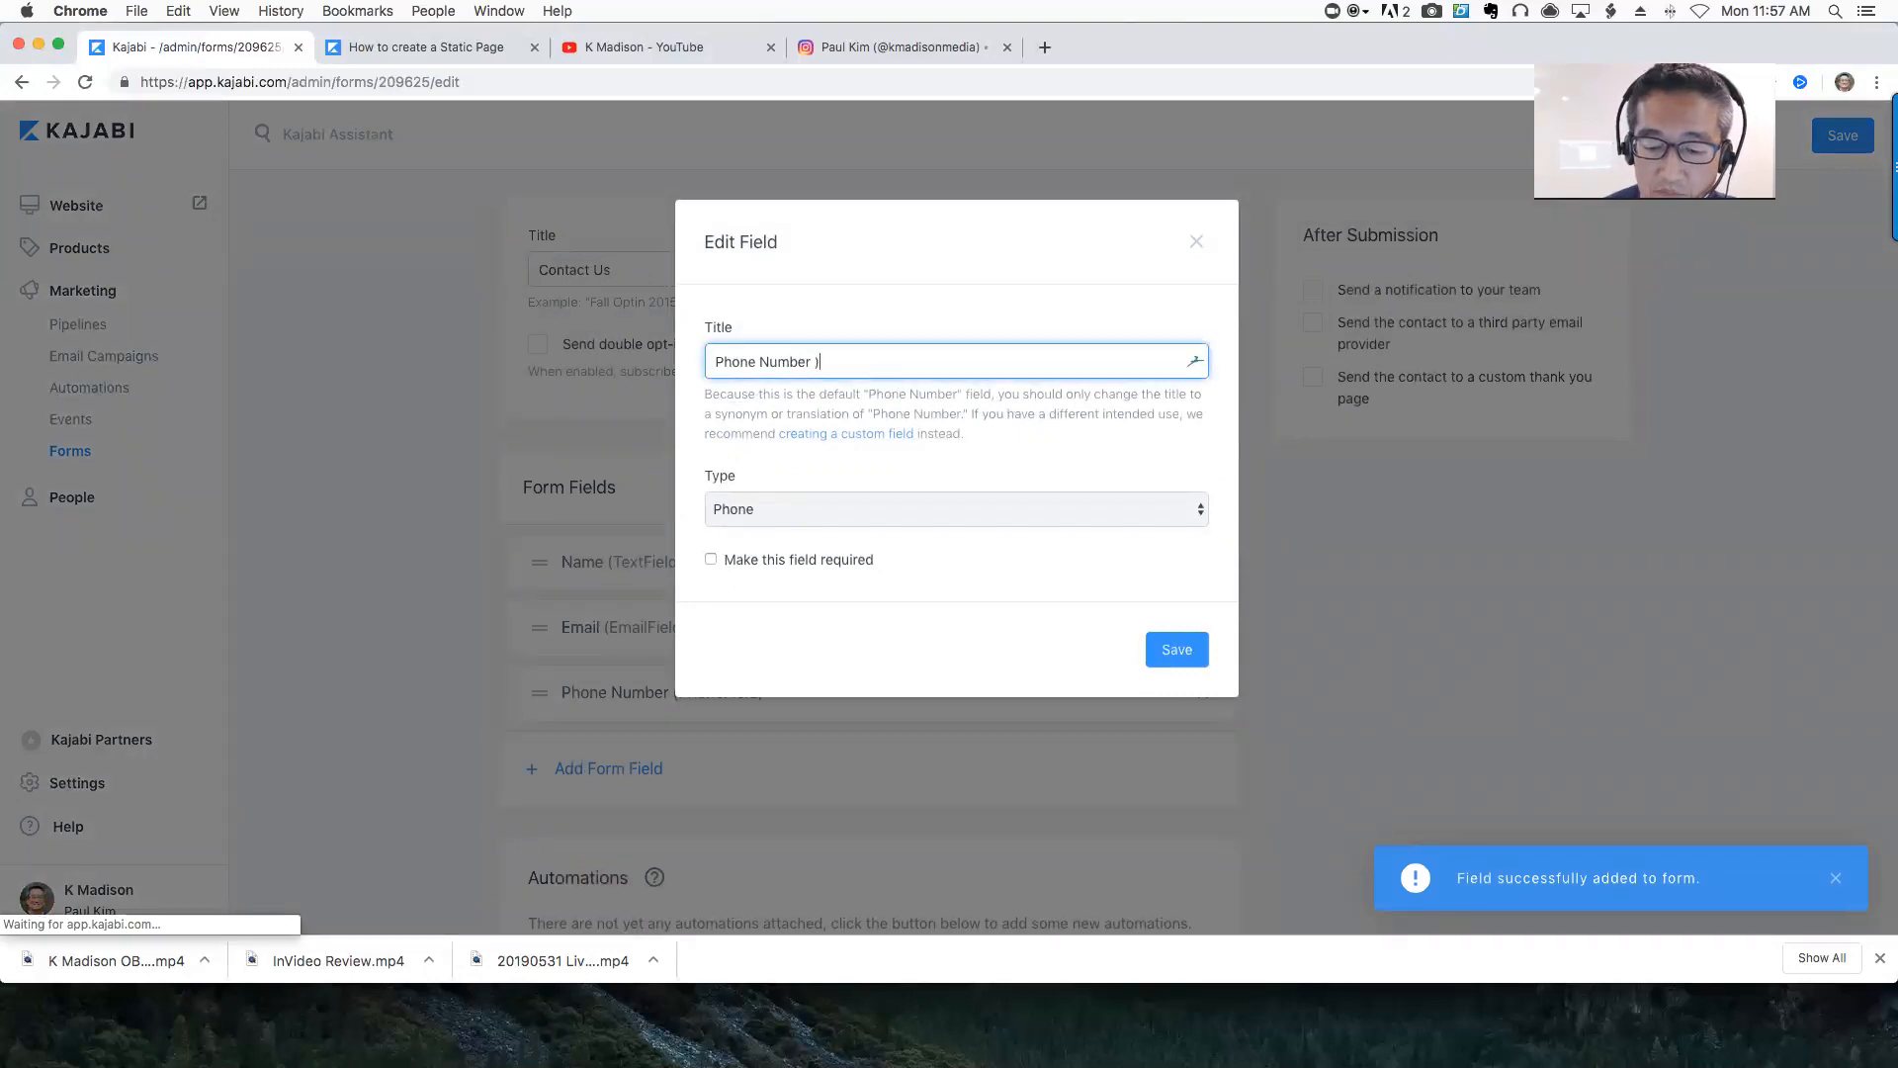
type("(Optional")
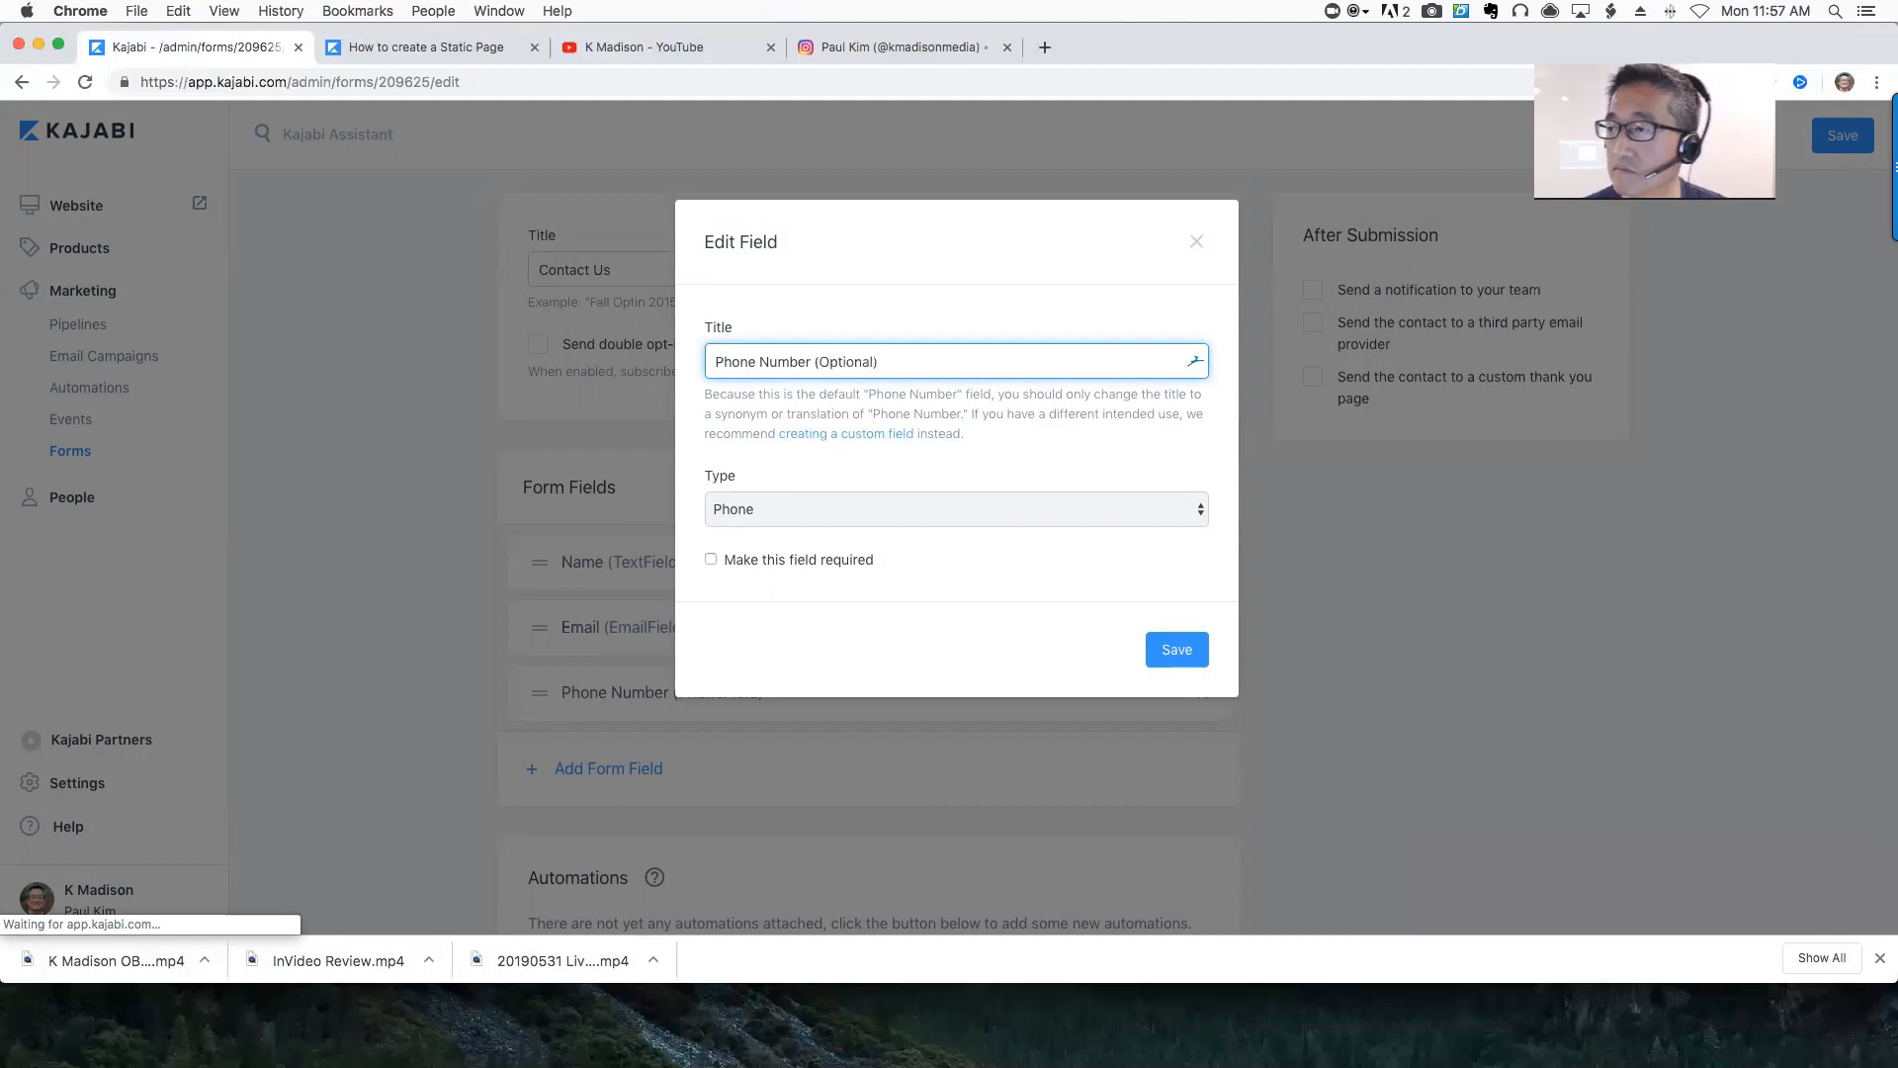
left_click(1185, 656)
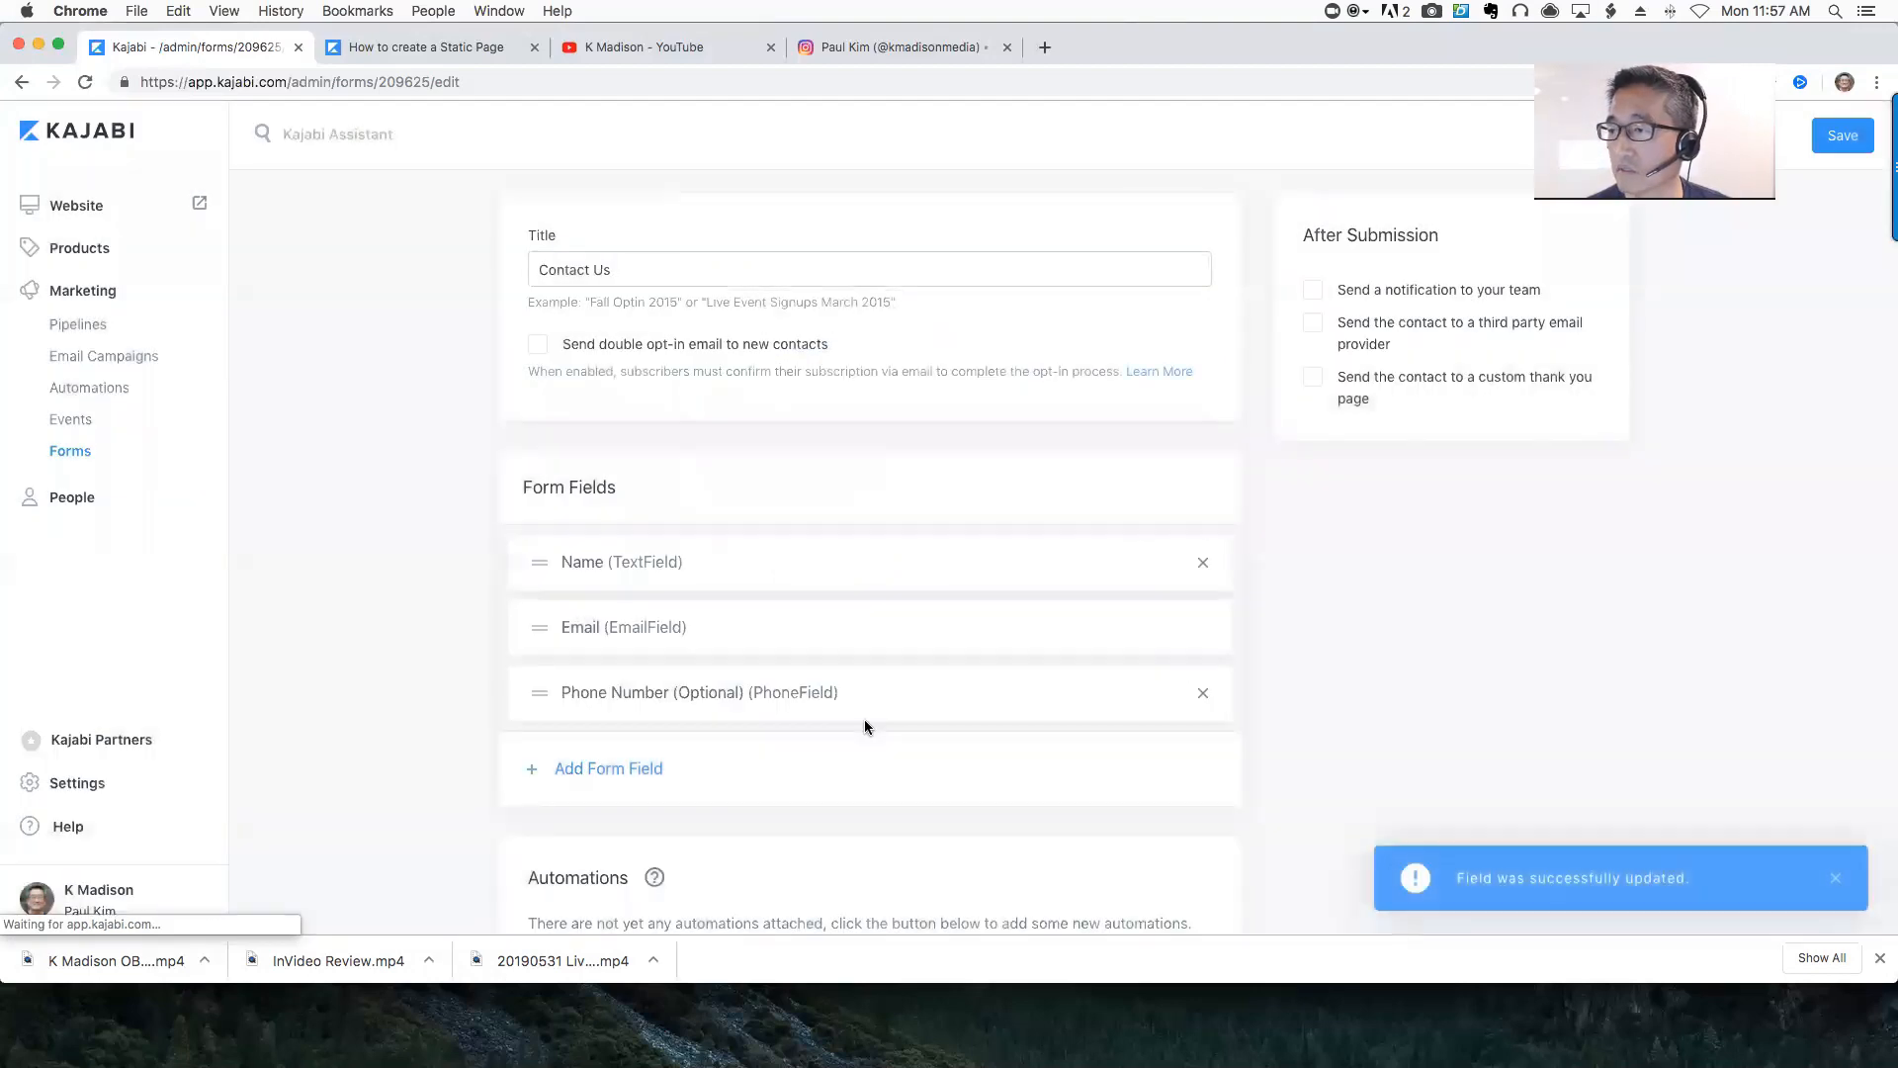
Look over the form's field list and Automations section, and save the Contact Us form
scroll(864, 722, "down", 3)
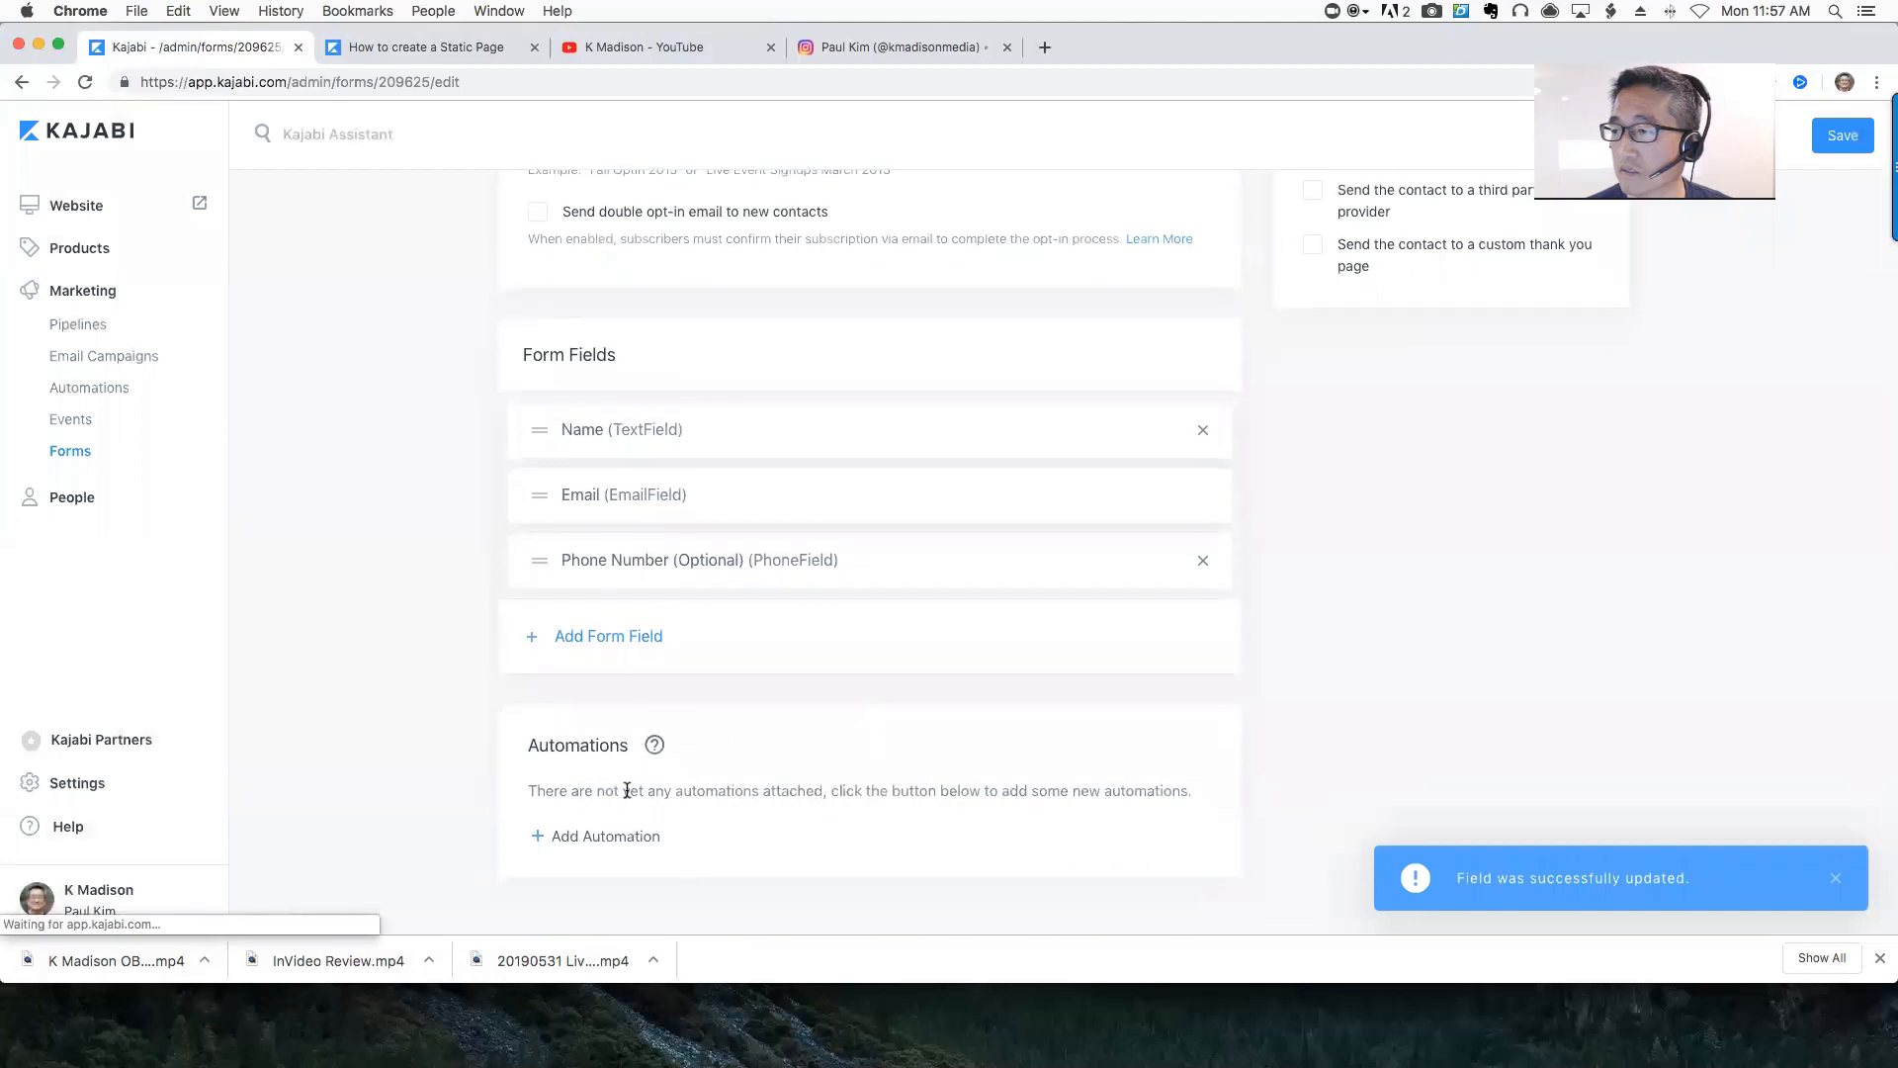
scroll(824, 790, "down", 1)
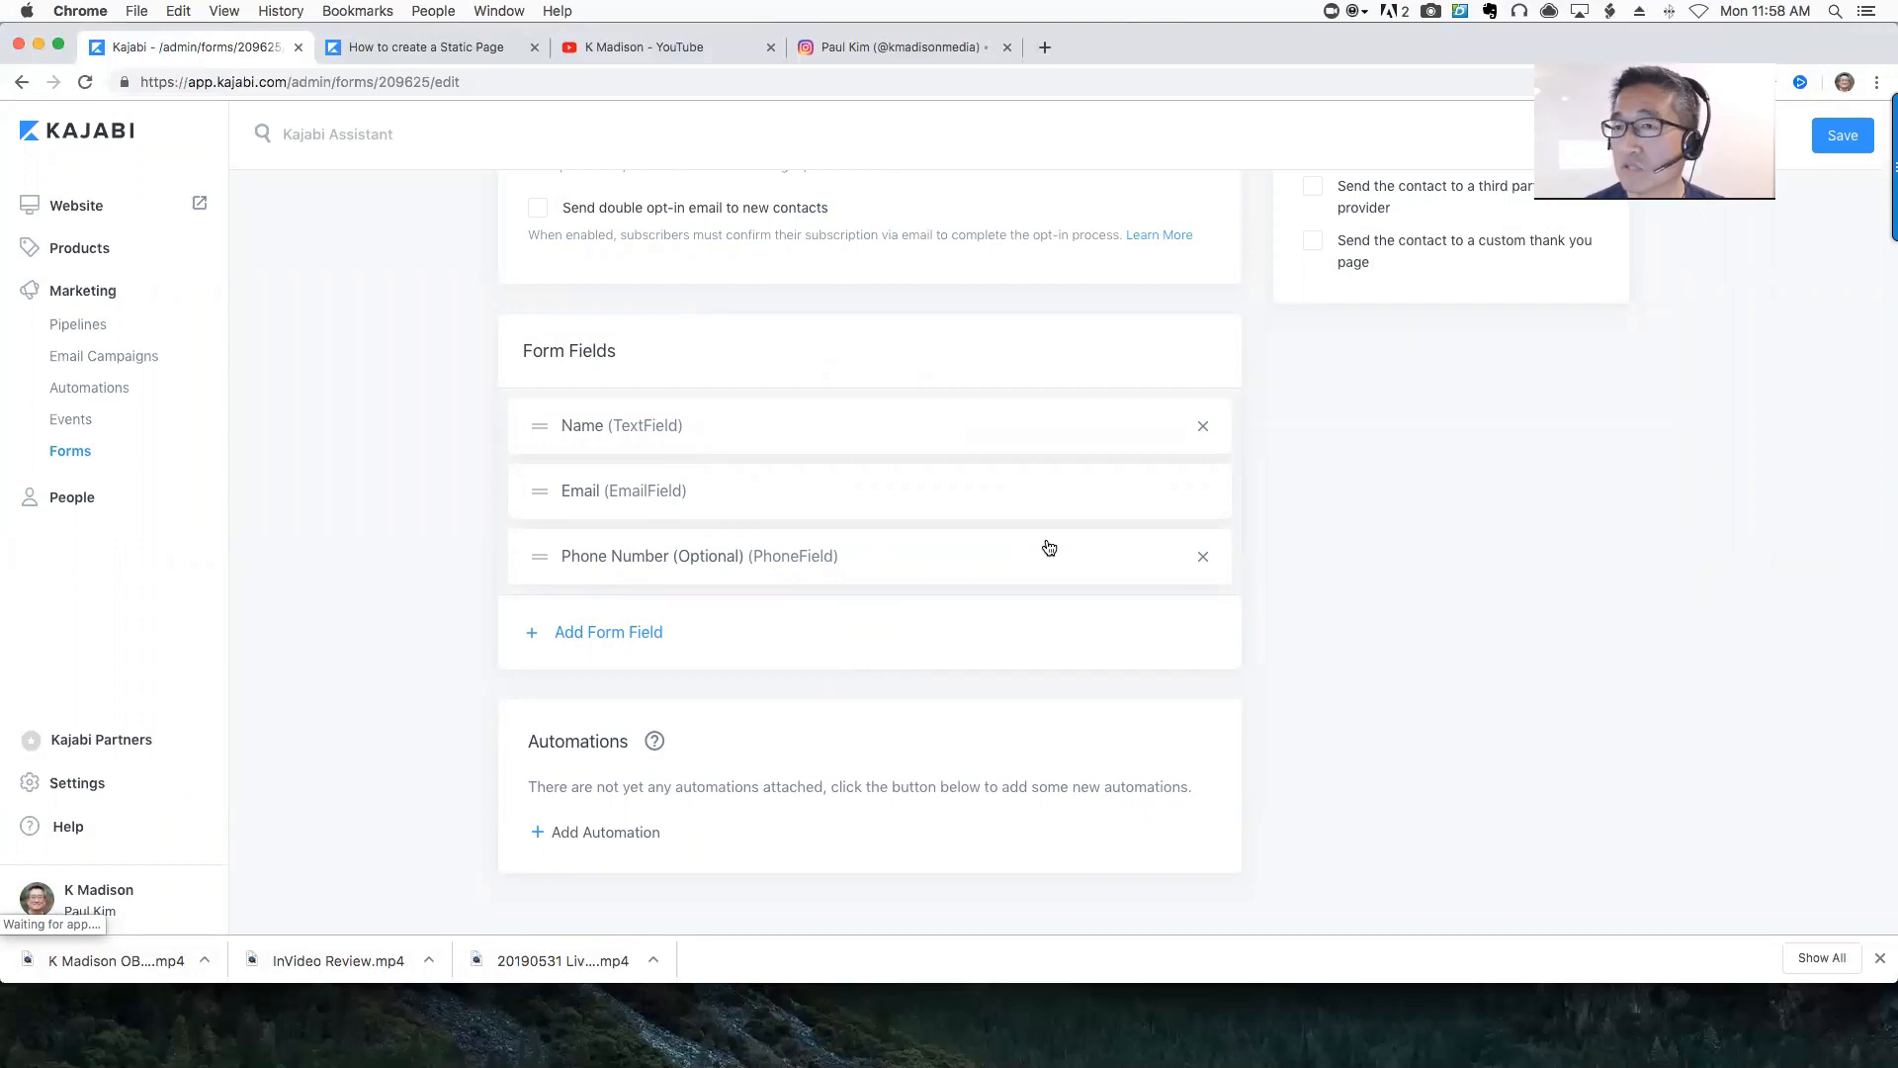
left_click(1839, 141)
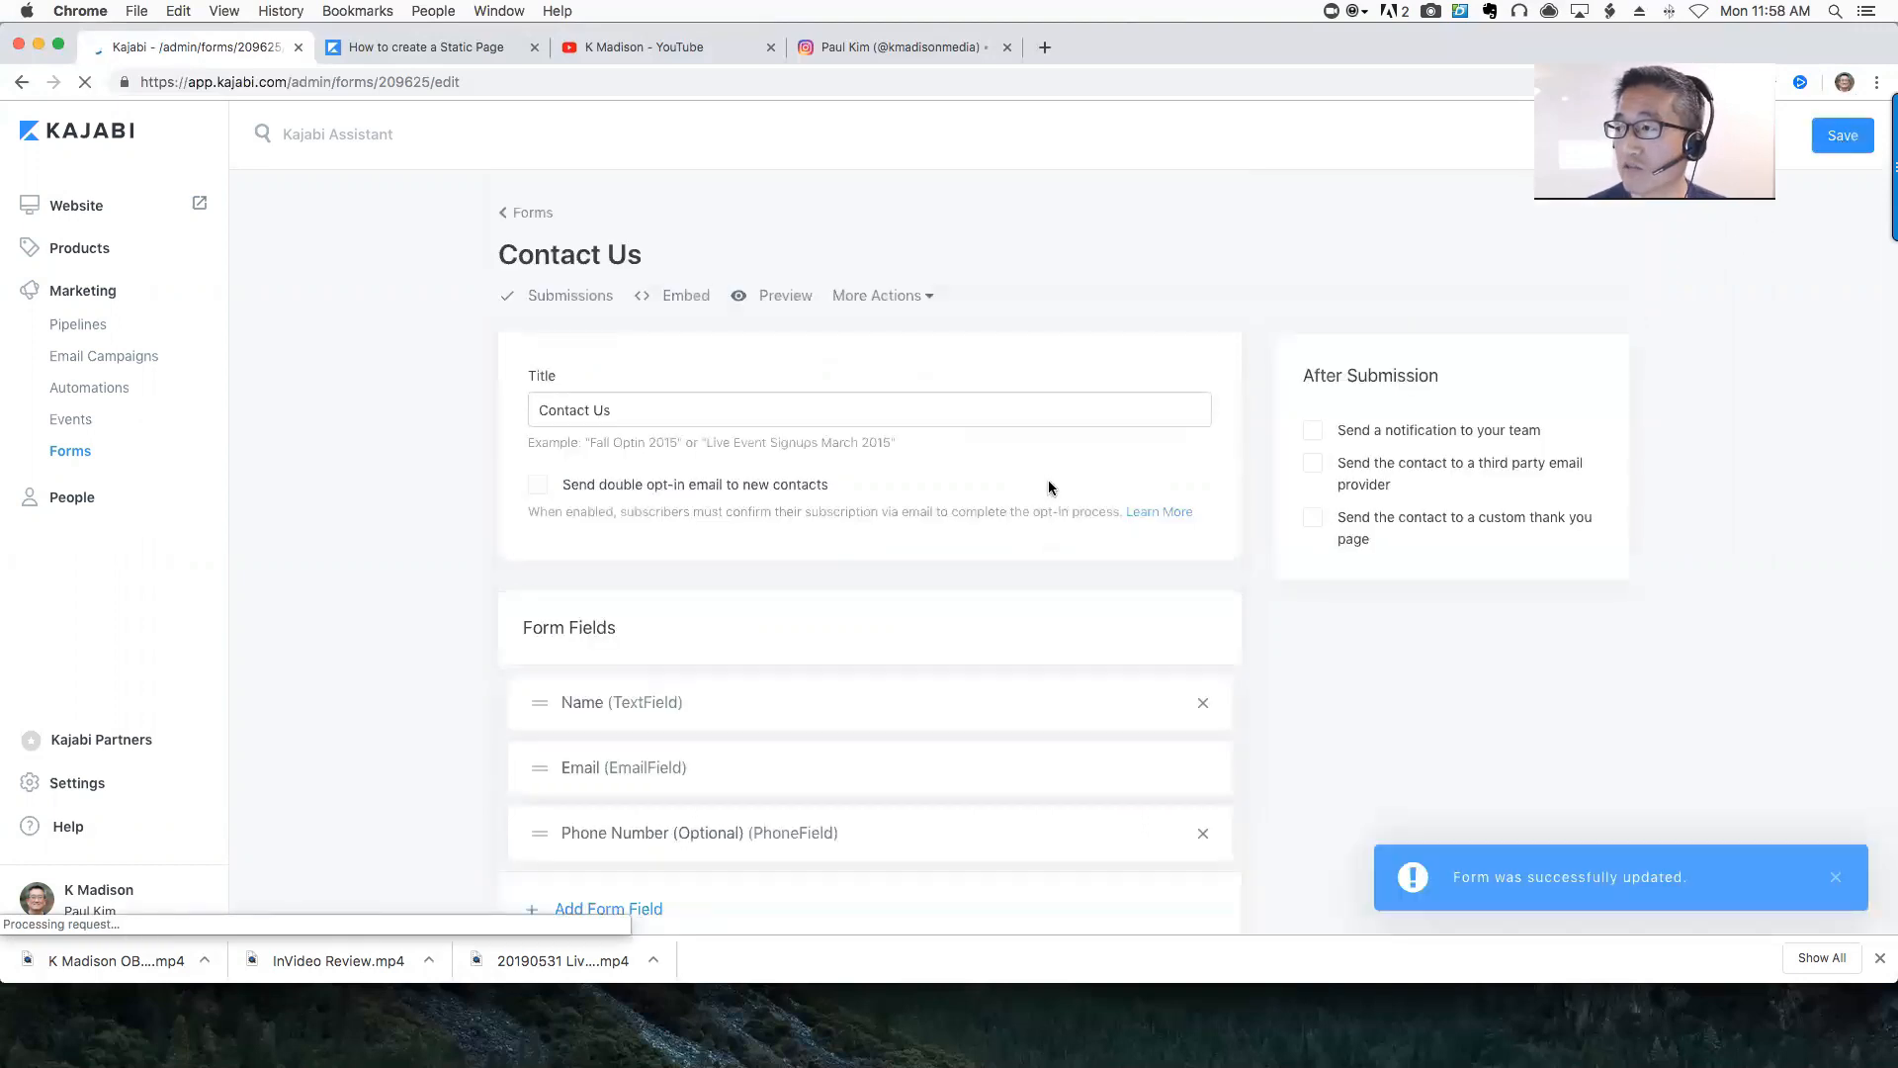
Try the After Submission option that sends a notification to the team, switch it off again, and save the form
left_click(1313, 430)
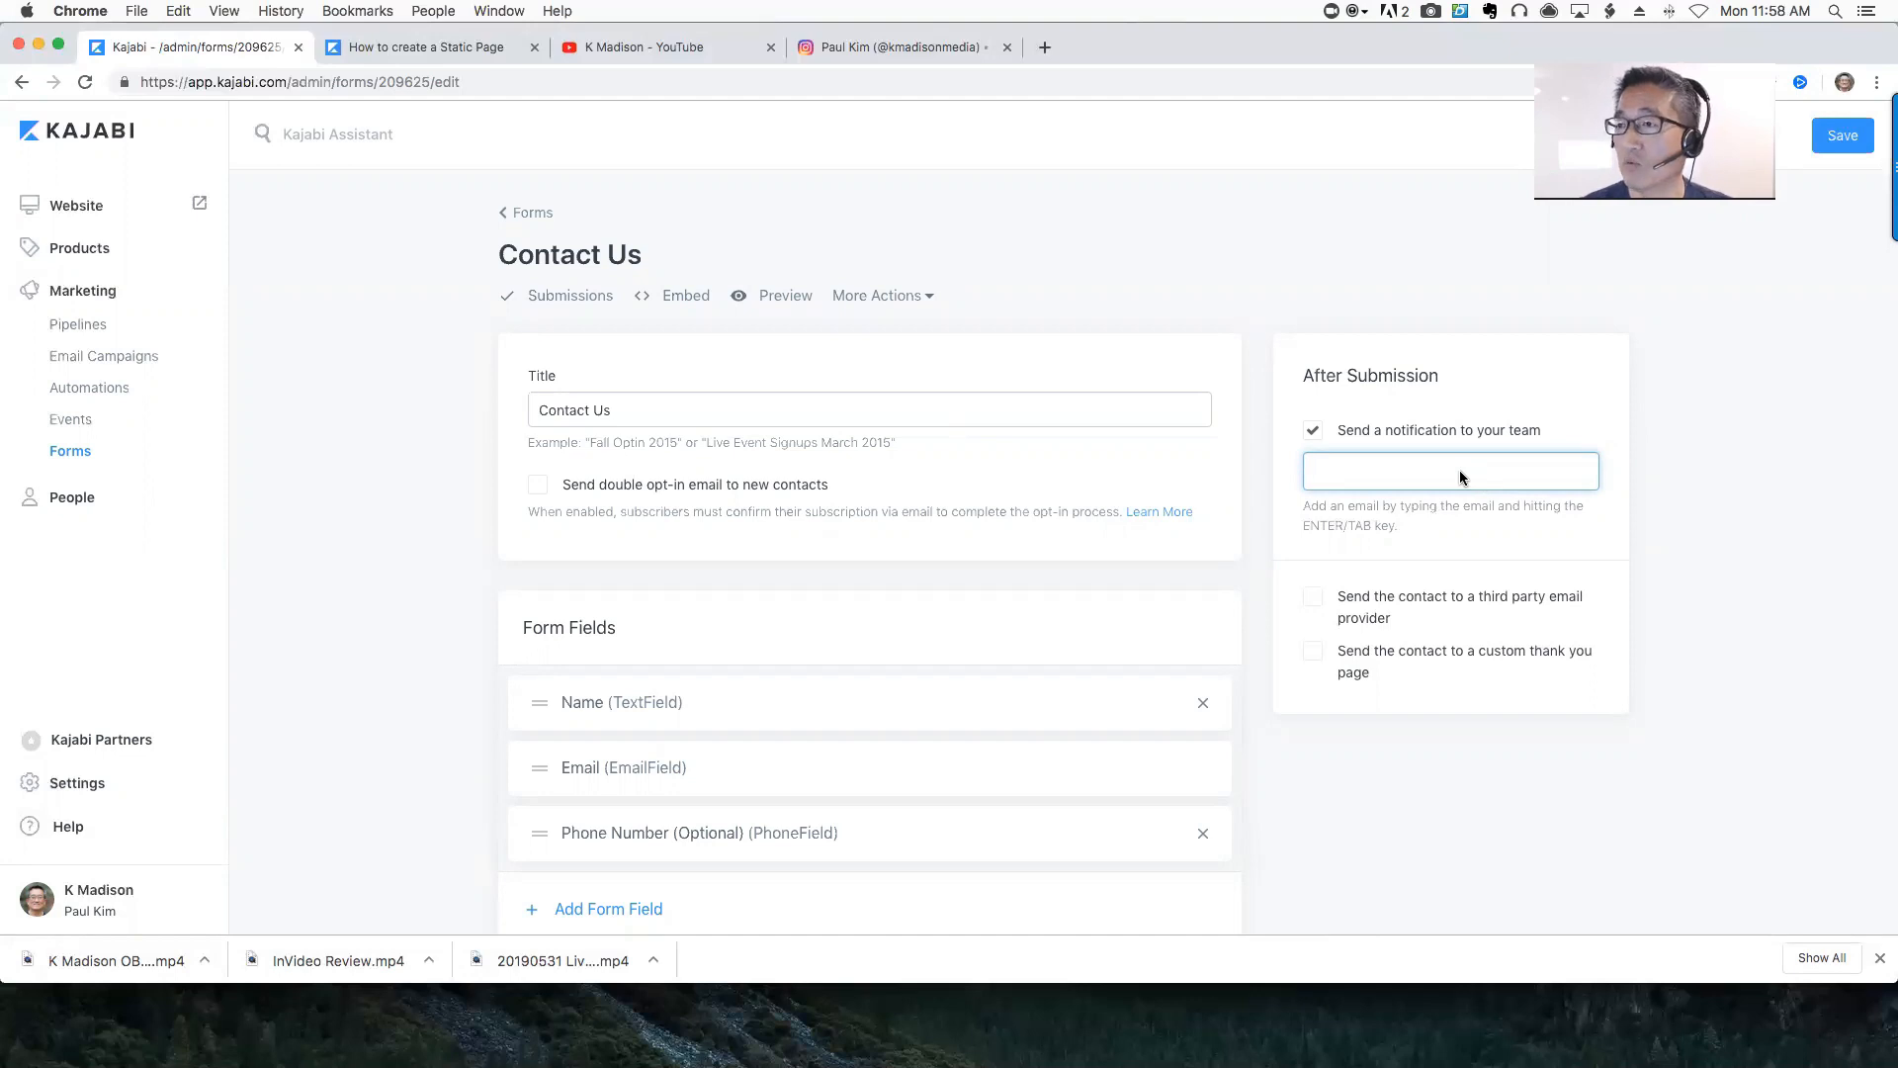
left_click(1314, 435)
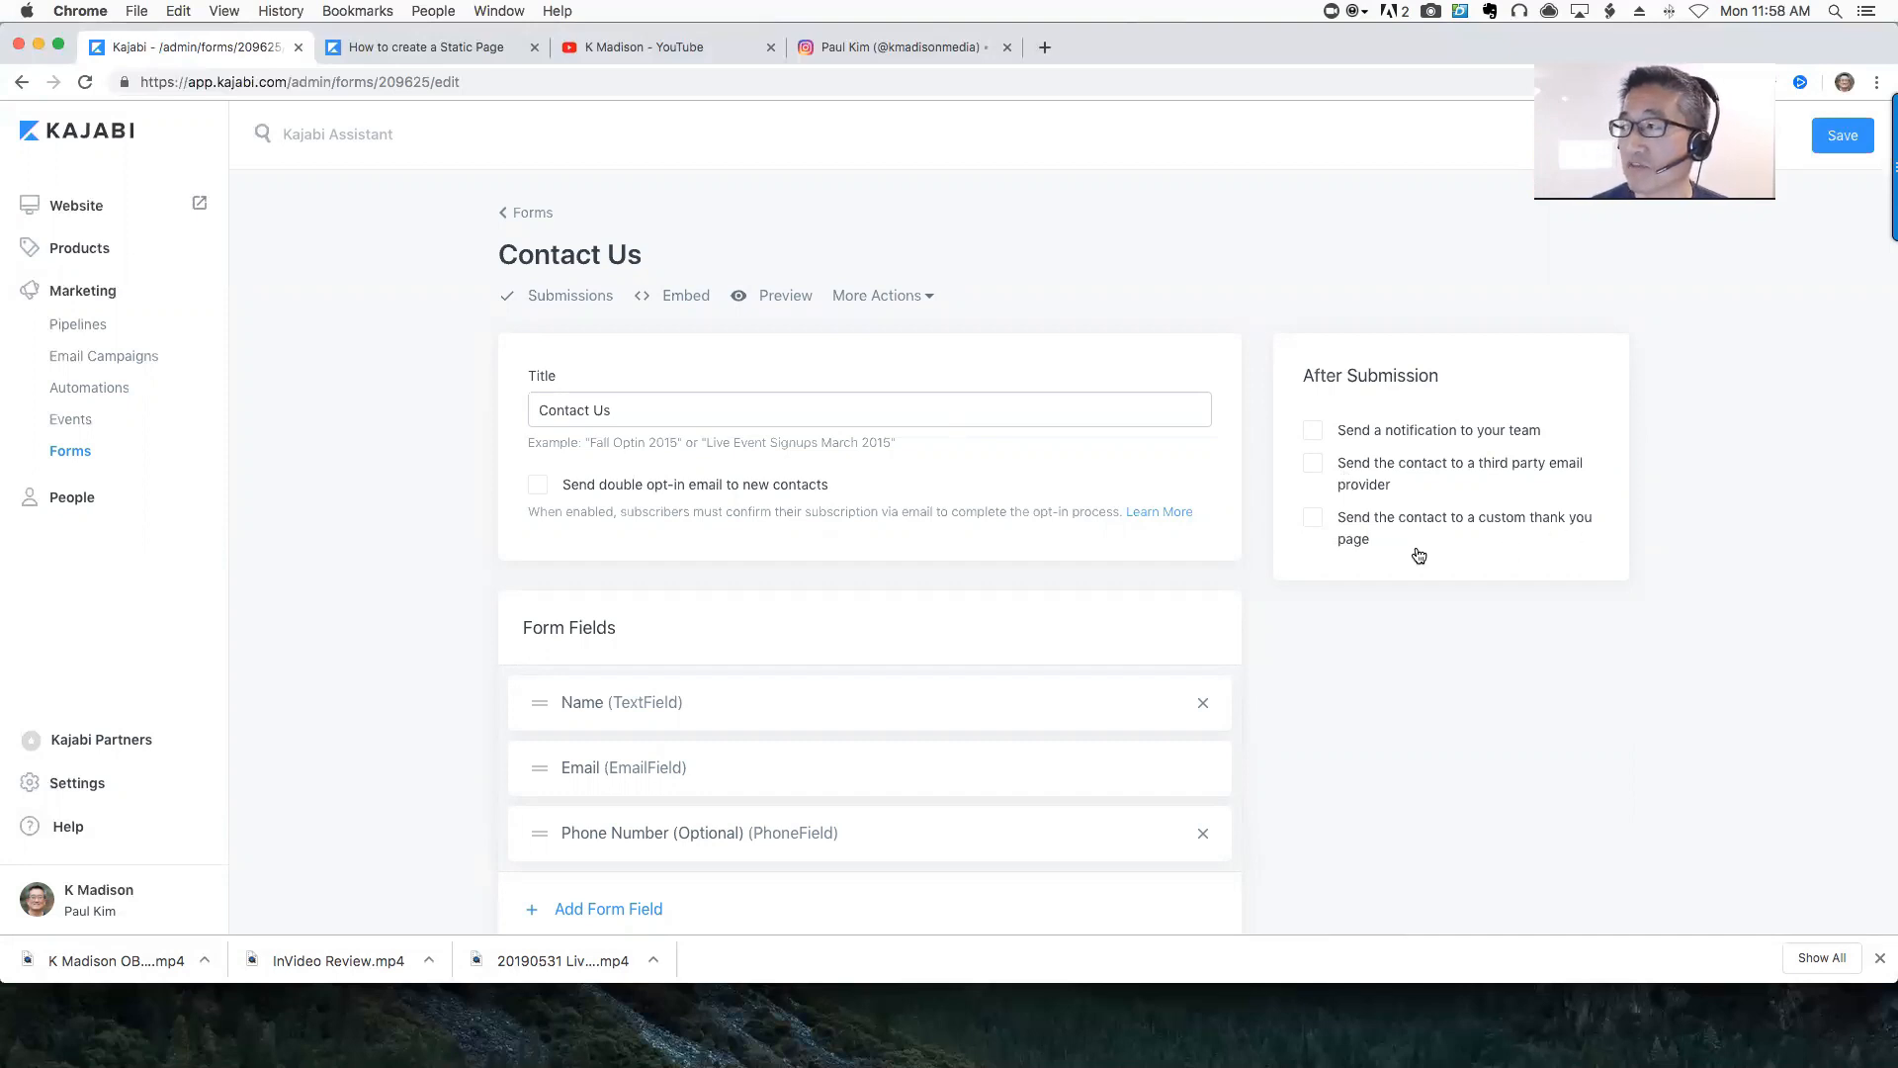
left_click(1845, 138)
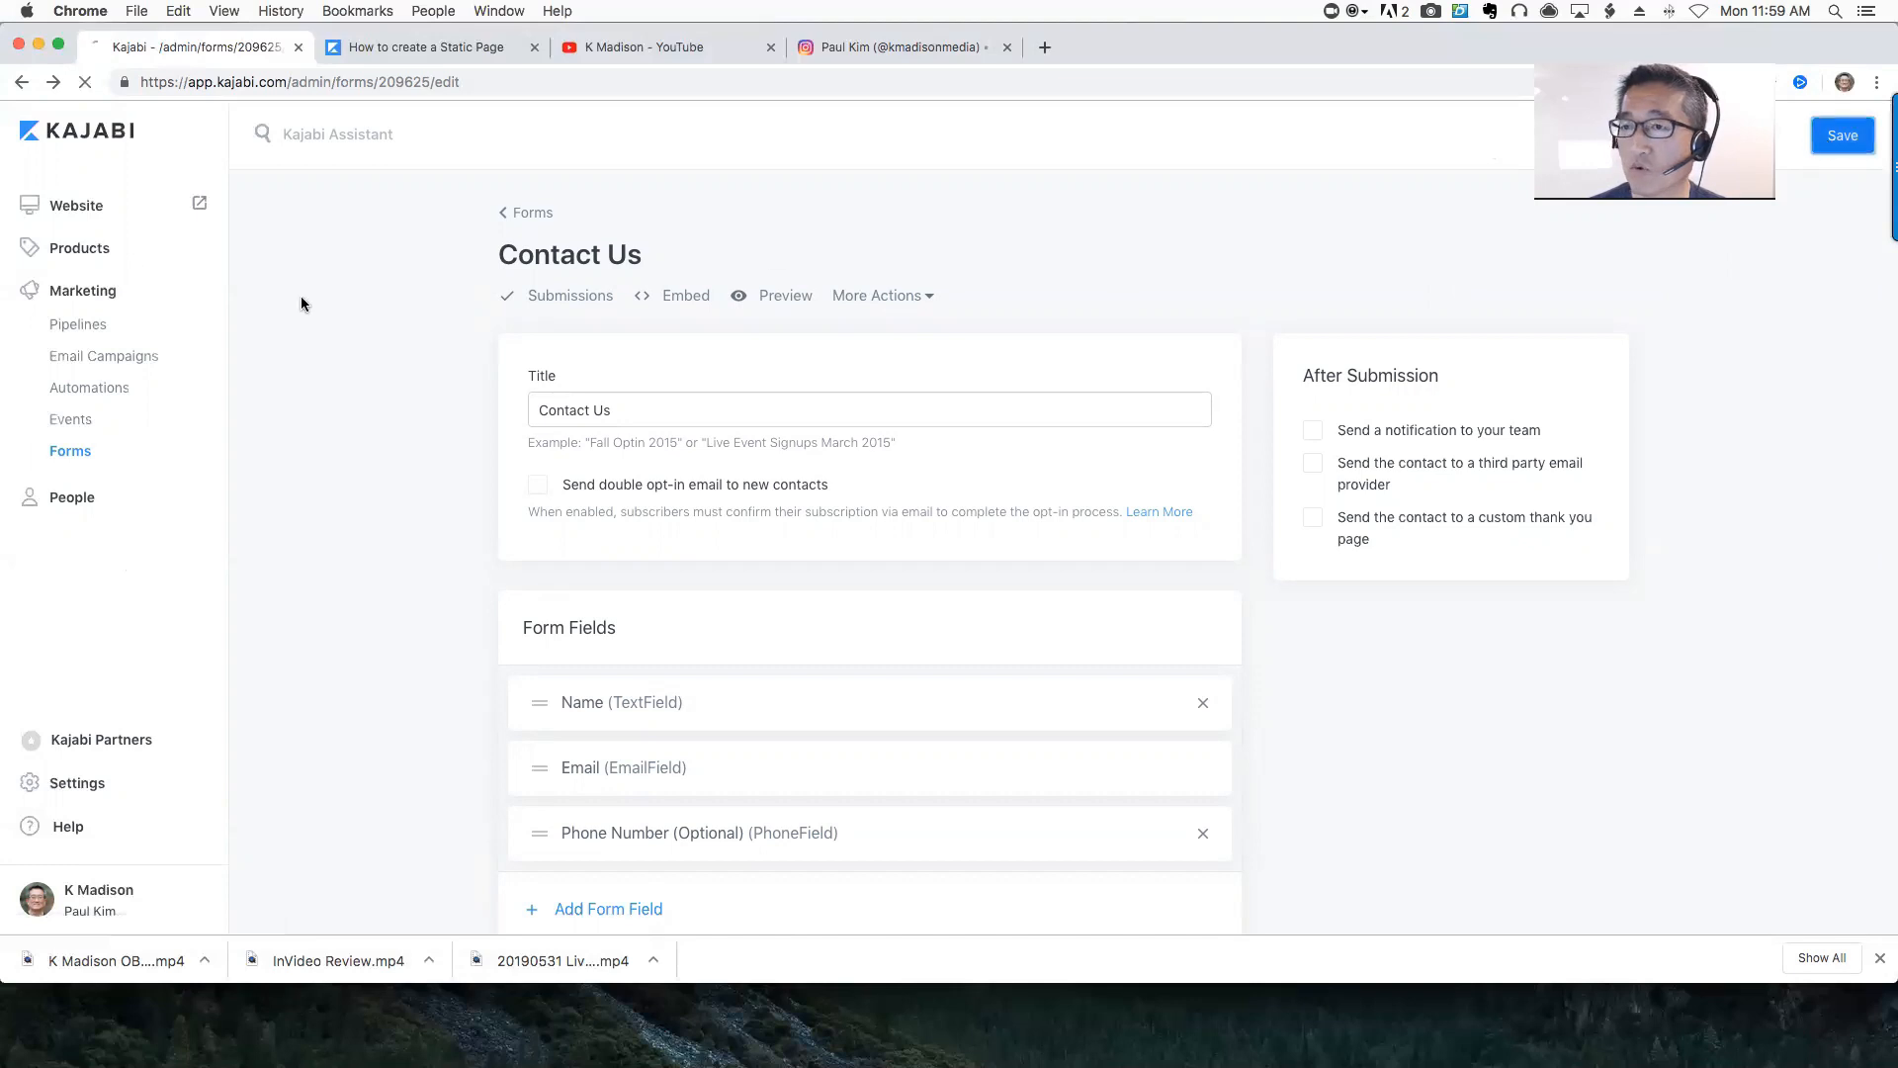
Start a new standalone page in the website's Page Builder and browse the layout templates as far as Russell
left_click(81, 210)
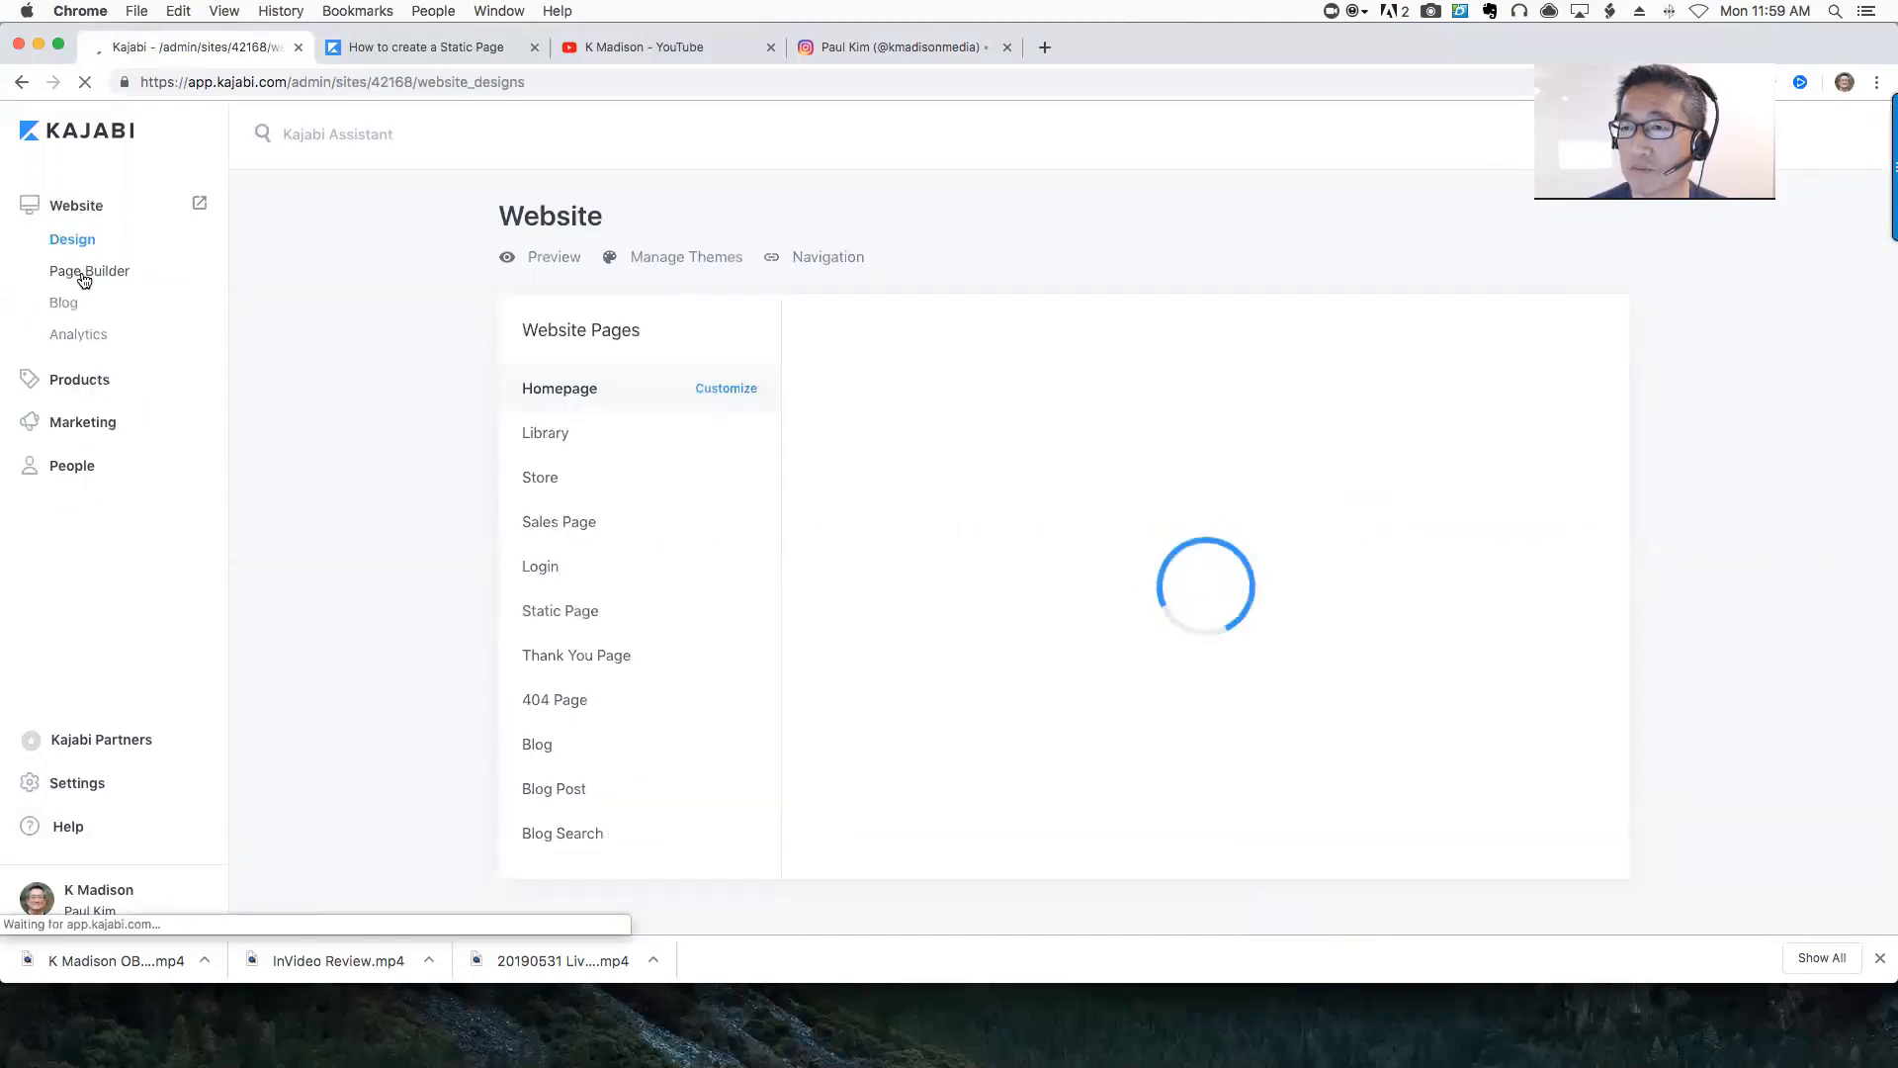
left_click(84, 281)
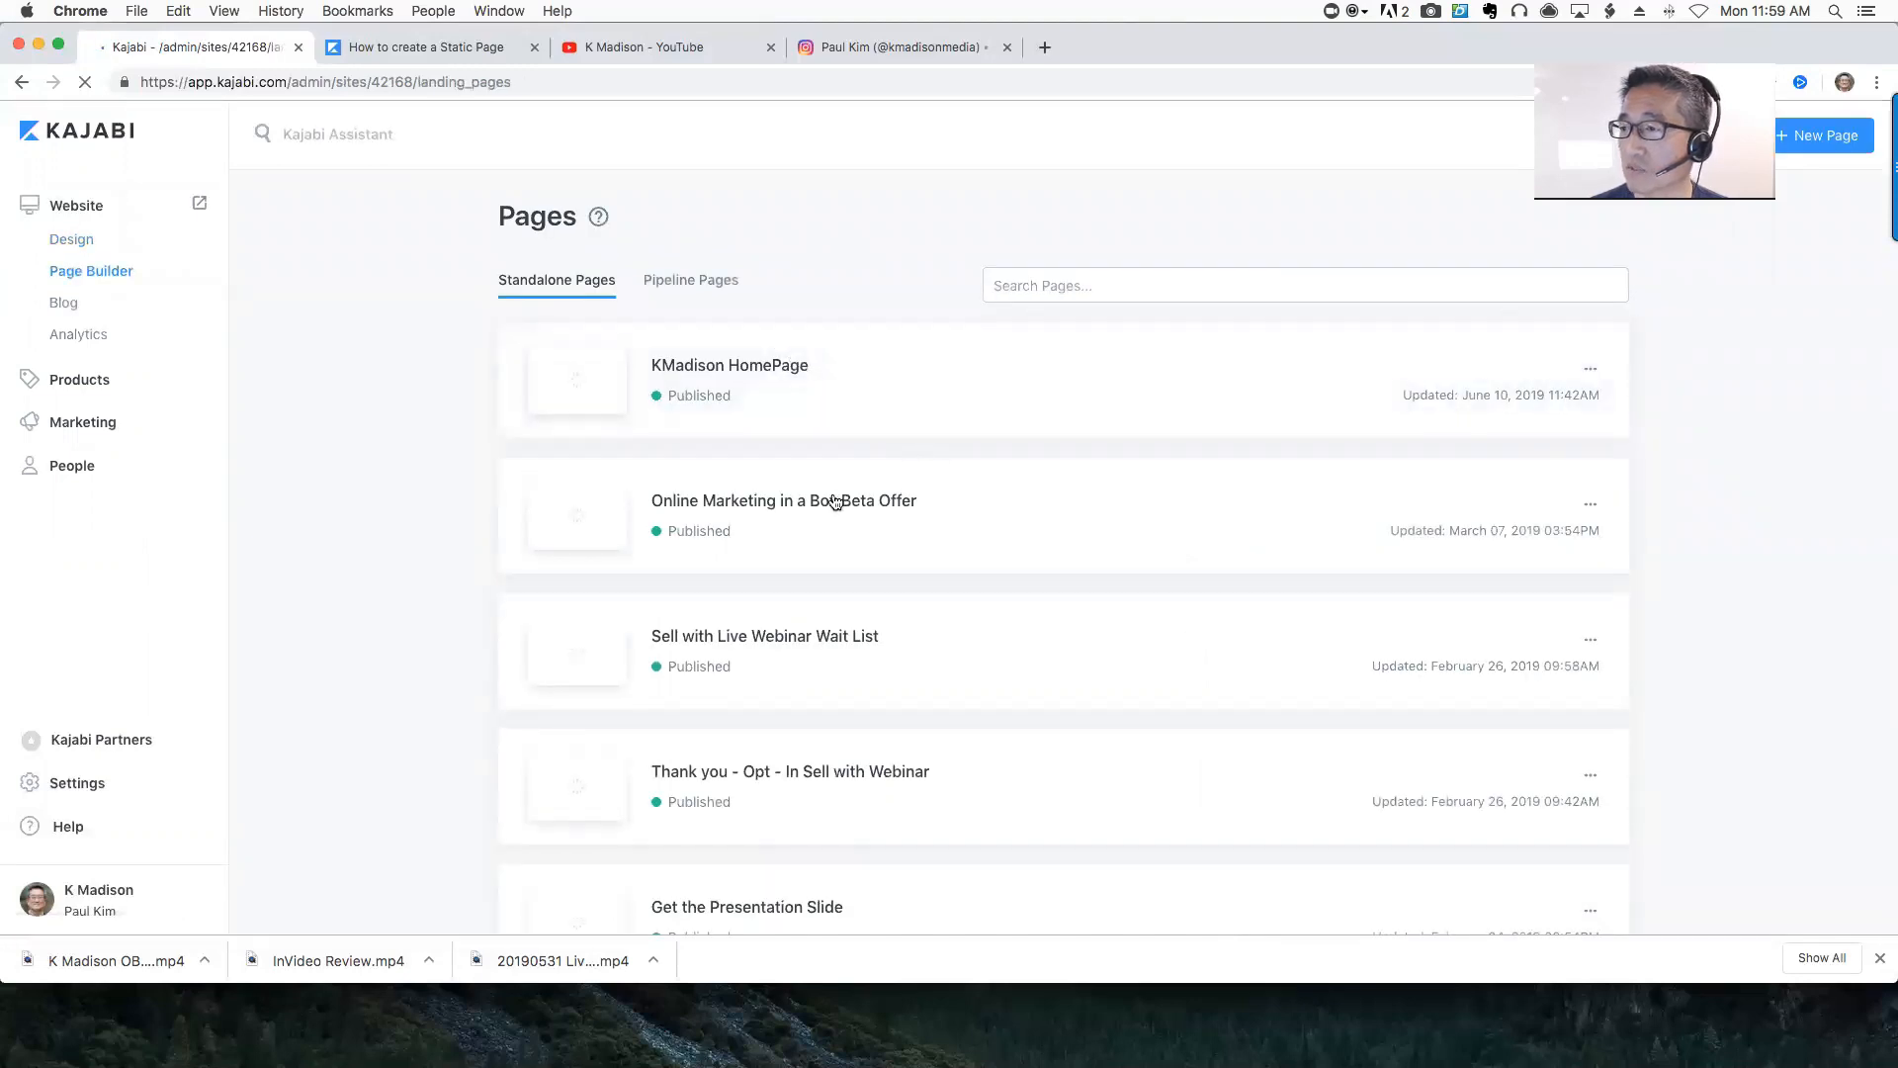
left_click(1801, 144)
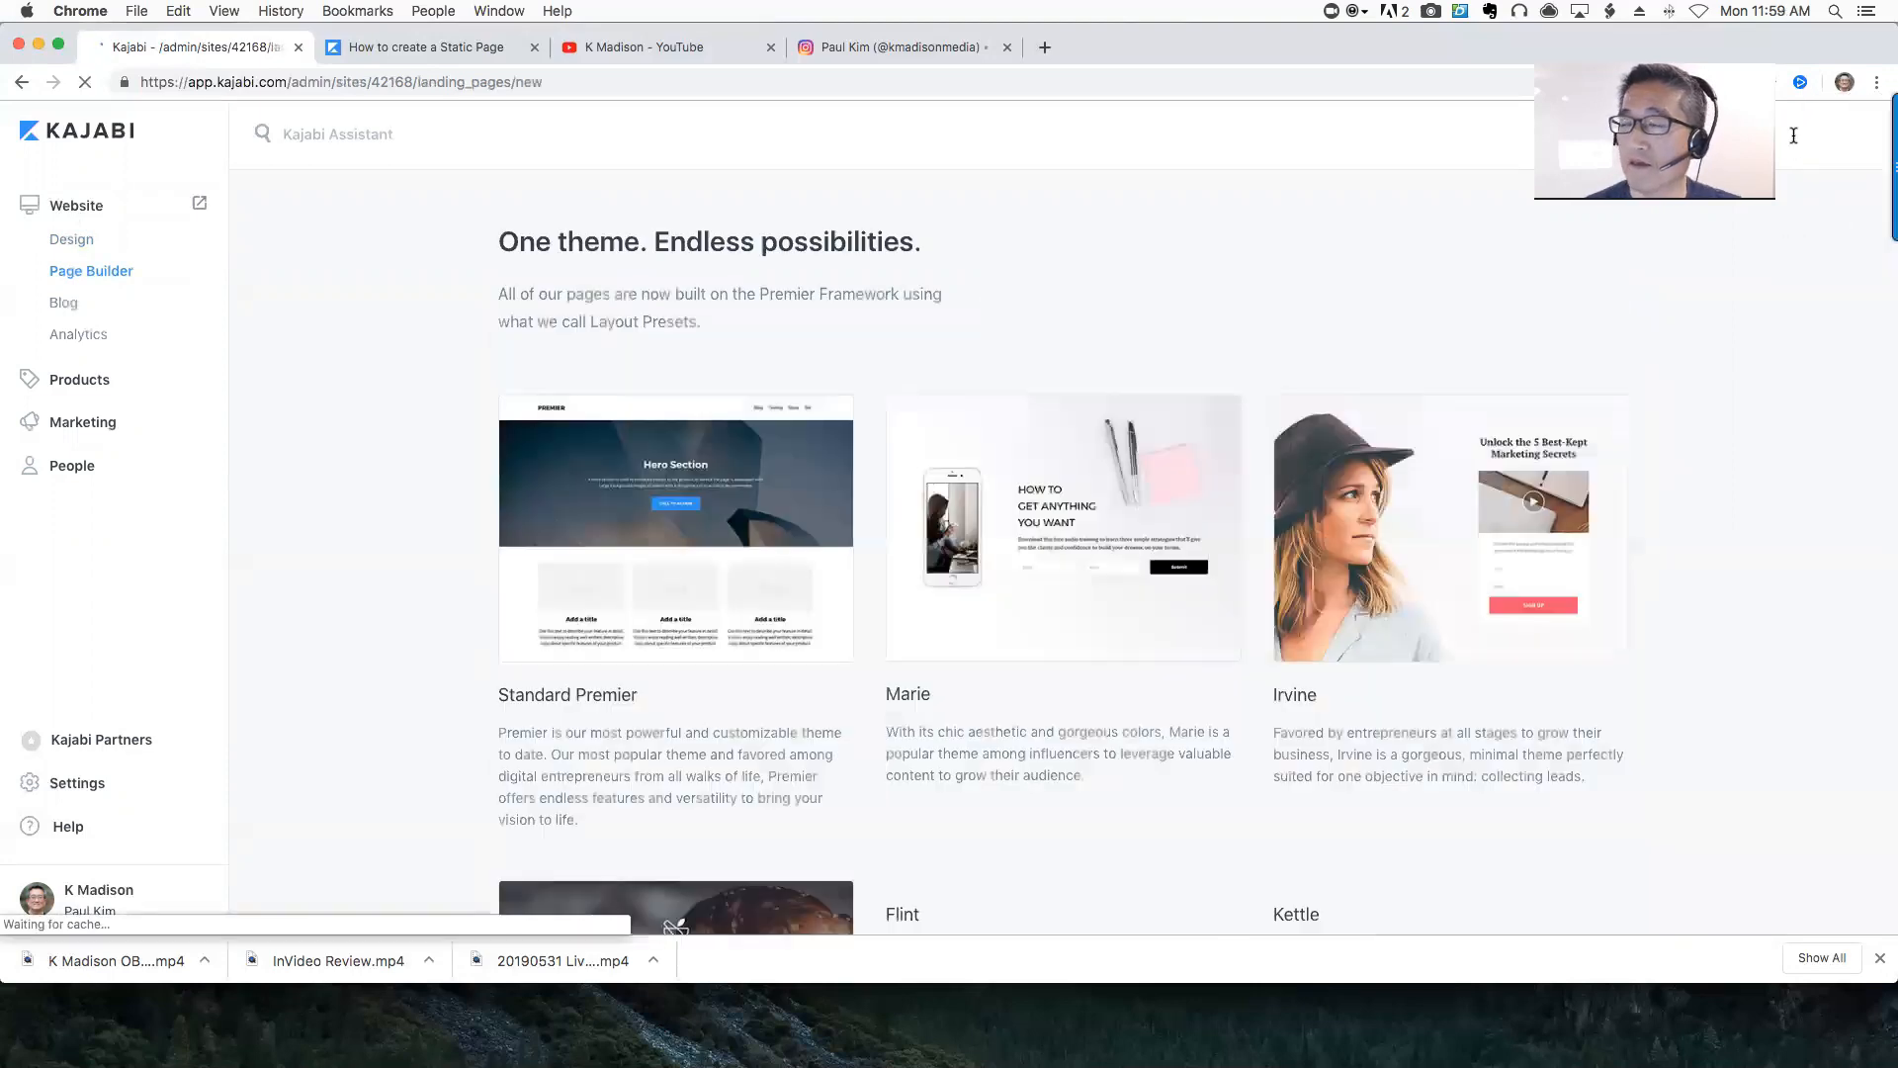
scroll(1204, 562, "down", 5)
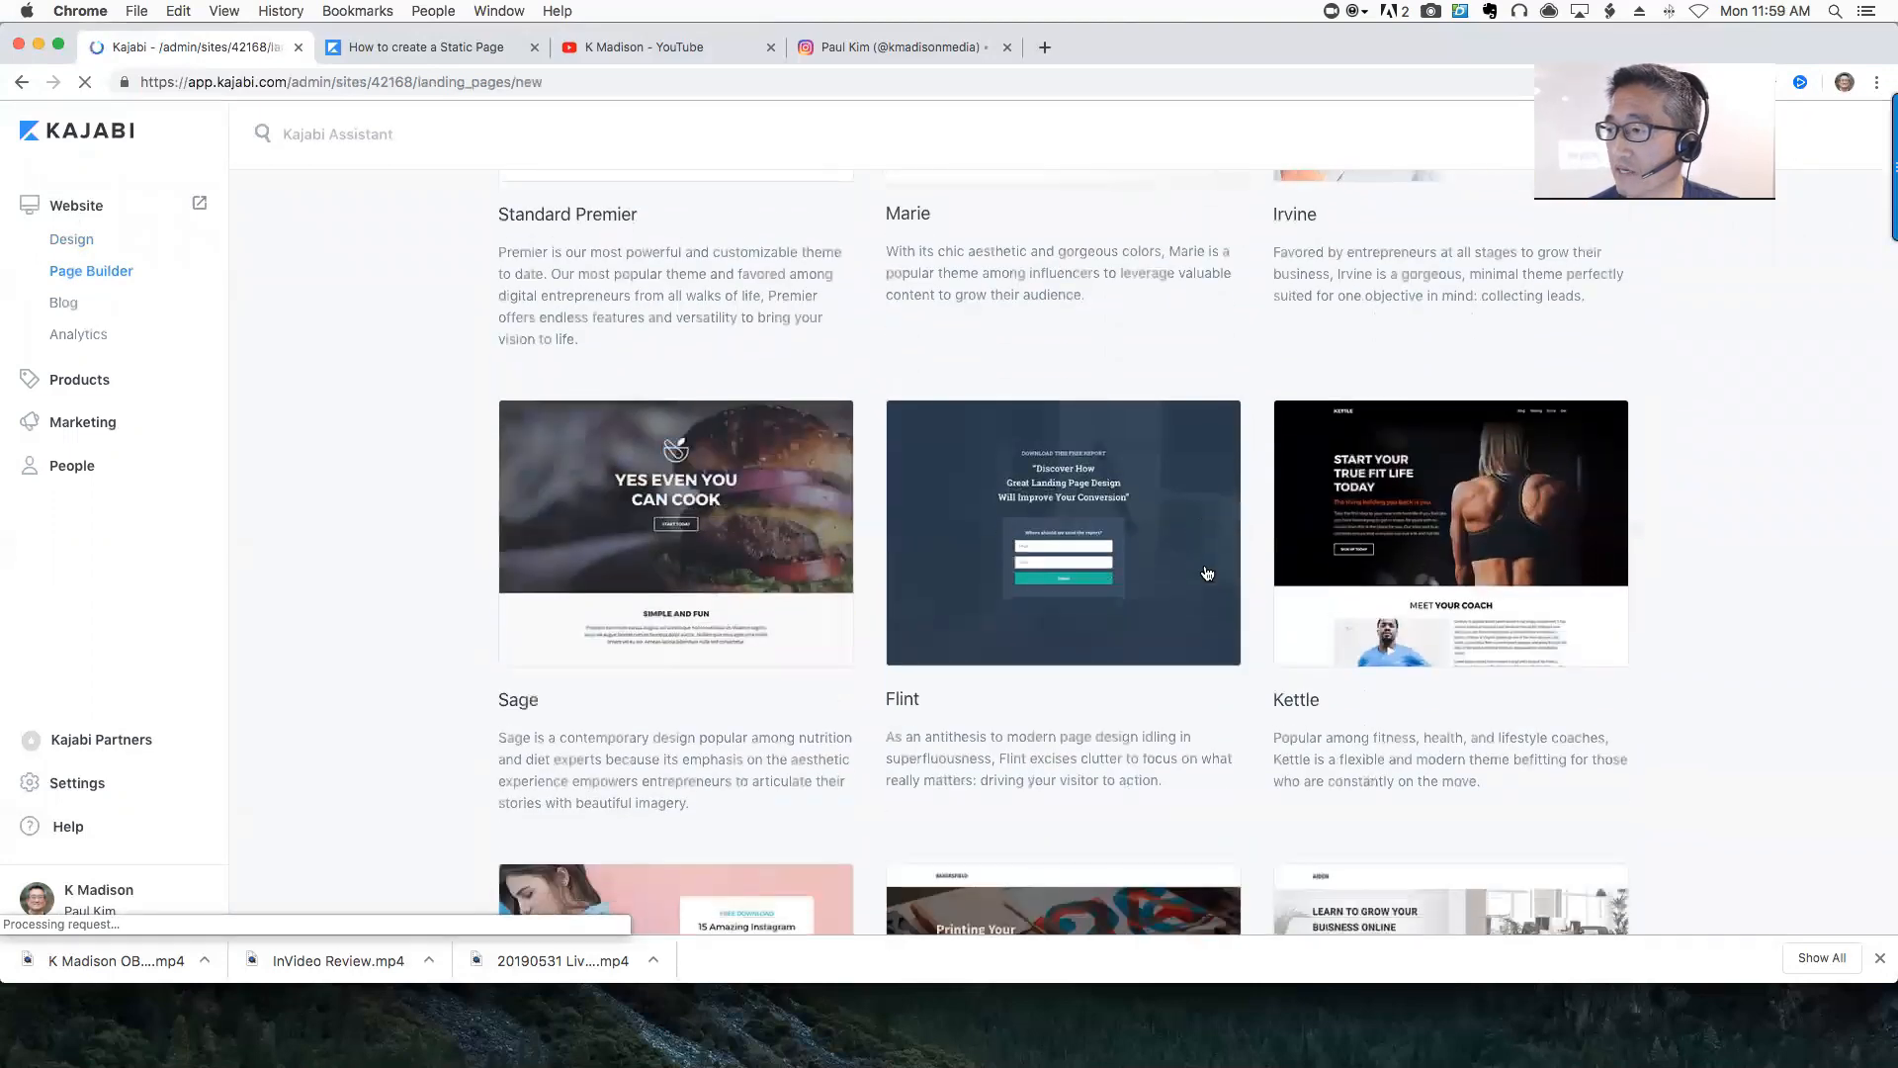
scroll(1206, 571, "down", 12)
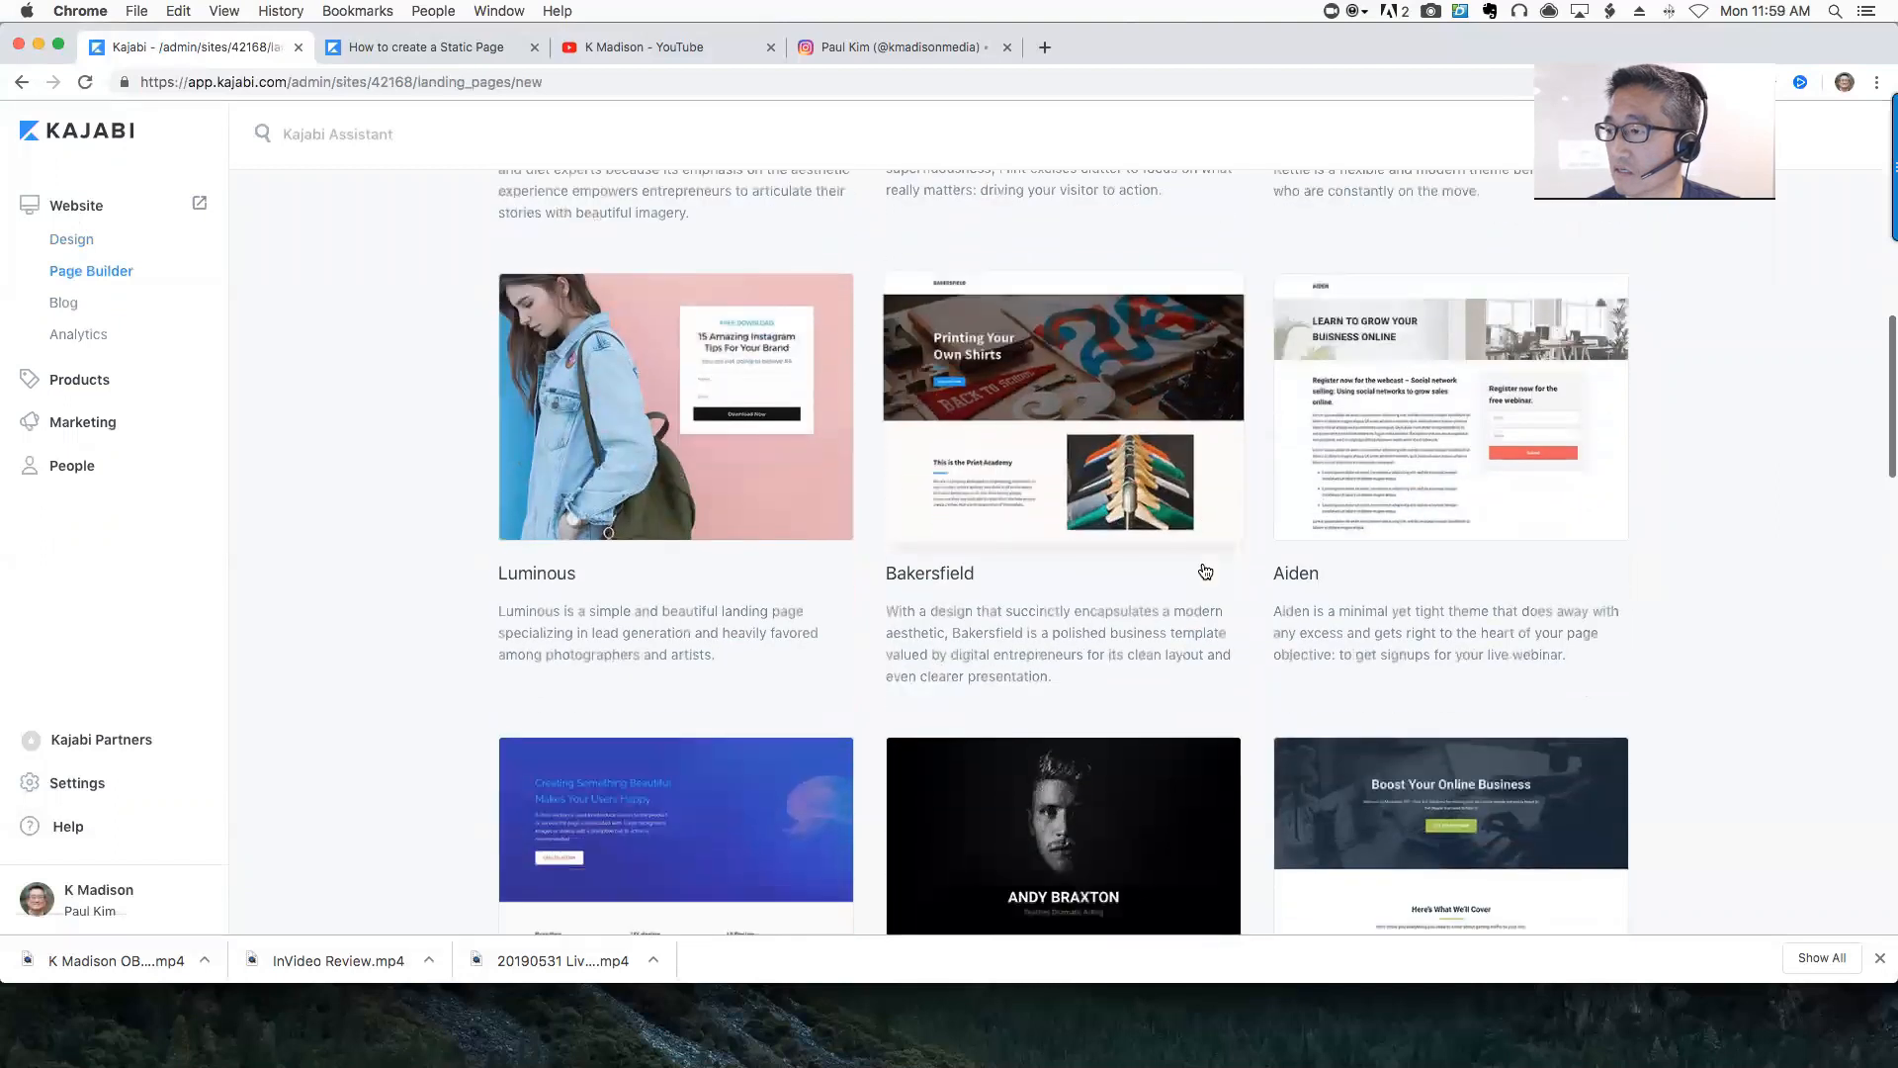
scroll(1205, 570, "down", 5)
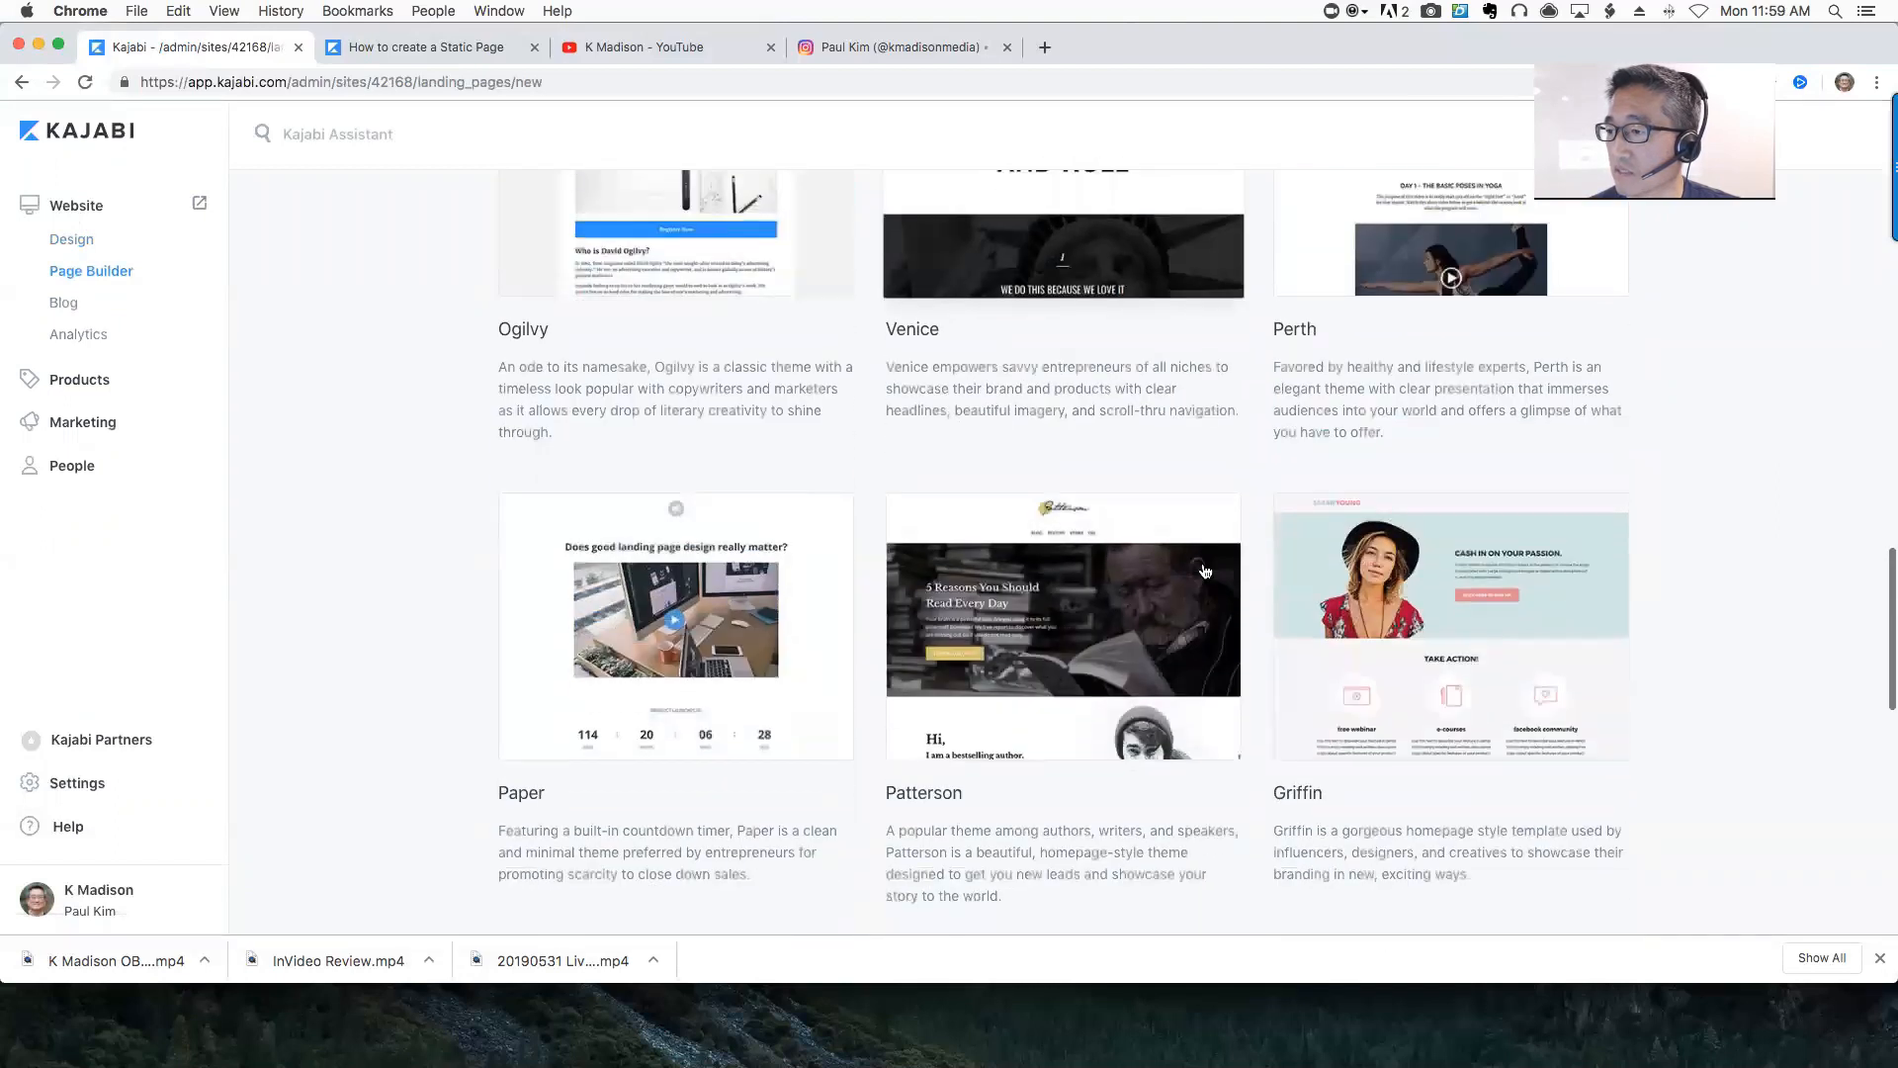
scroll(1205, 572, "down", 5)
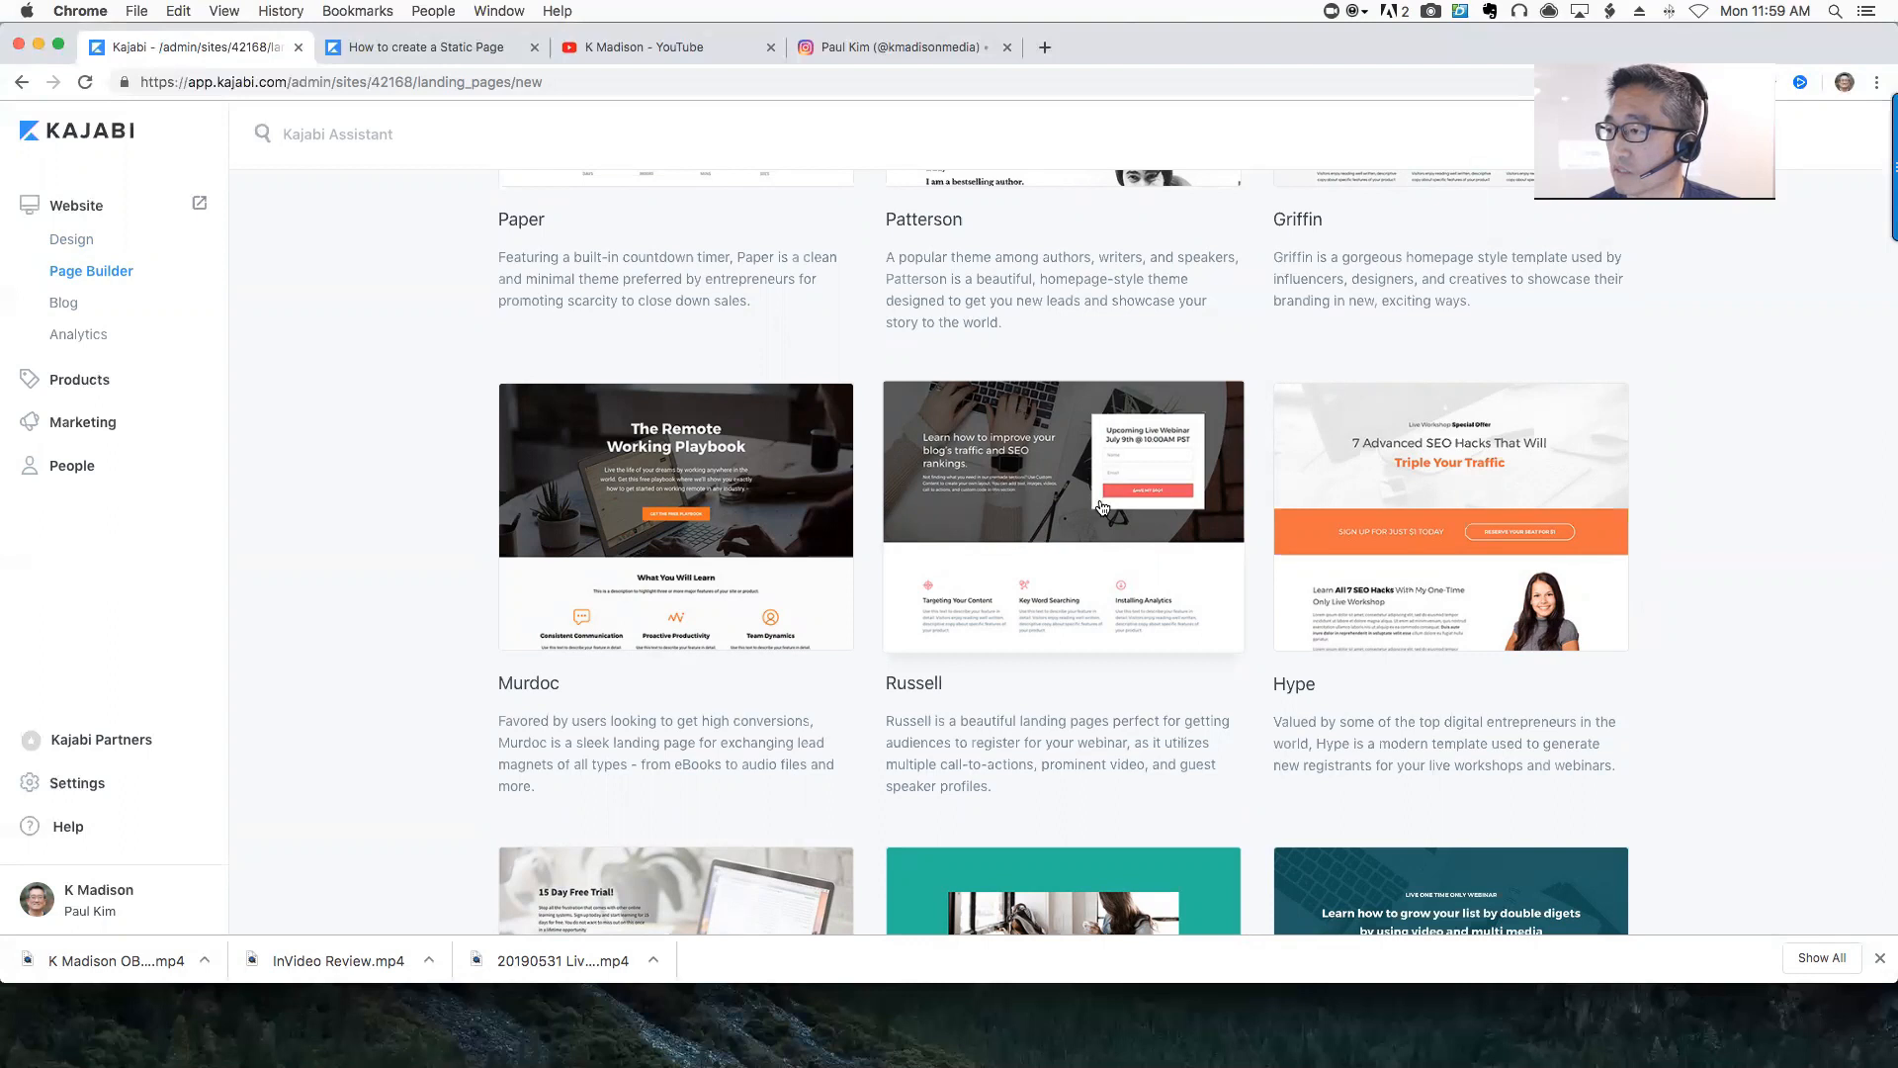
scroll(1102, 507, "down", 4)
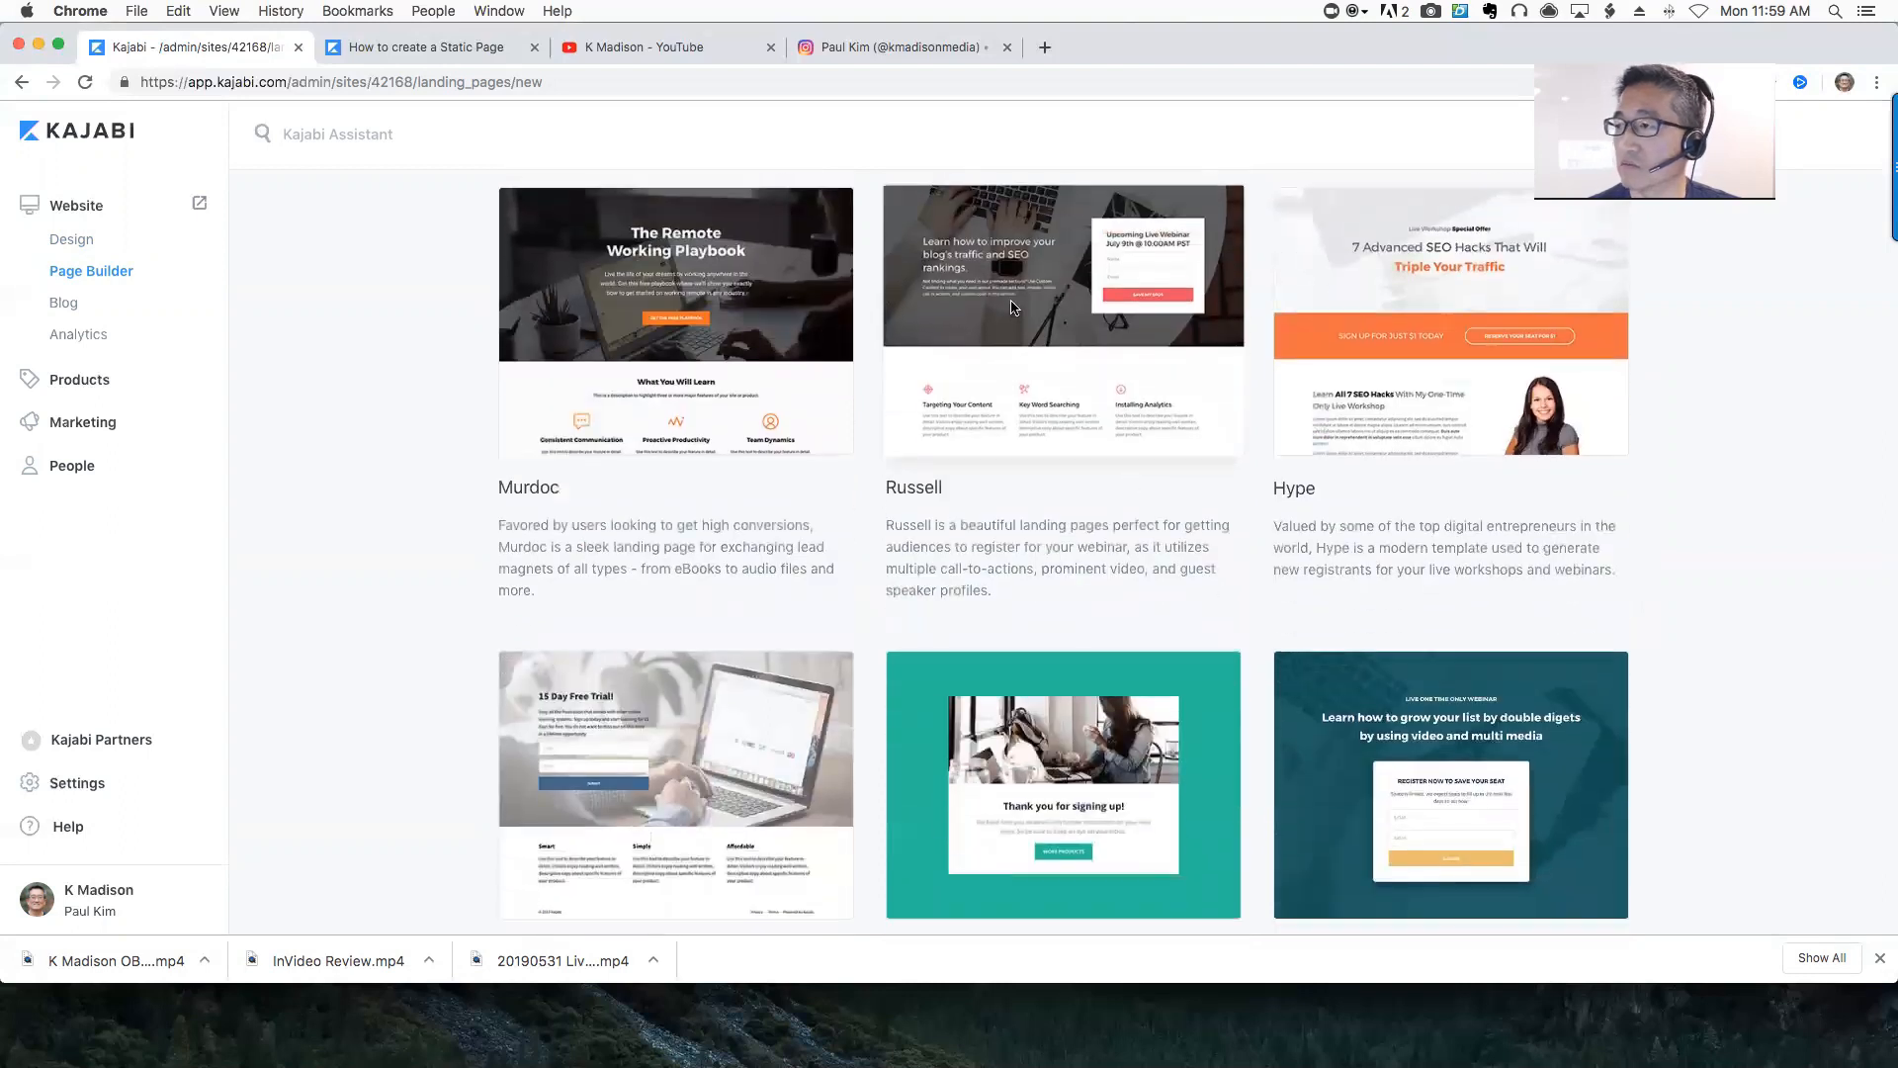
Create the page from the Russell template with the title Contact Us
left_click(1012, 308)
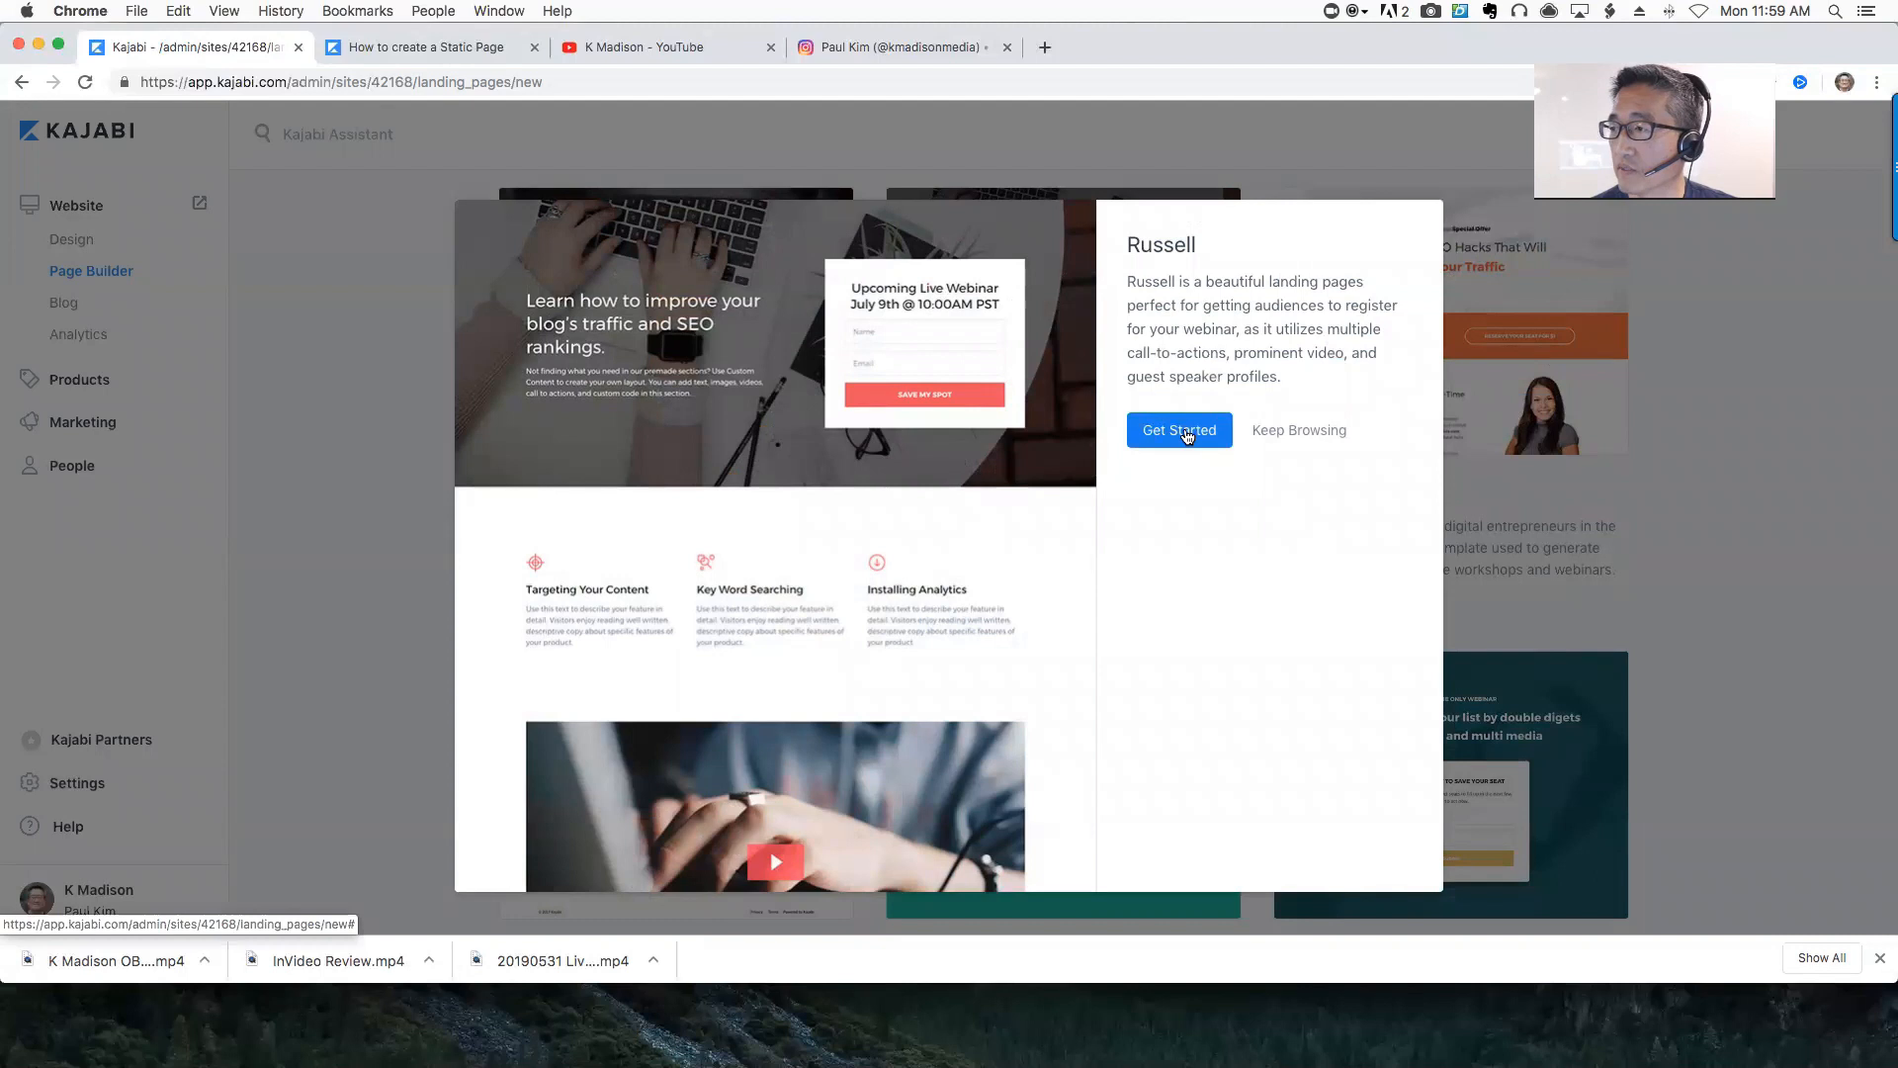
left_click(1187, 431)
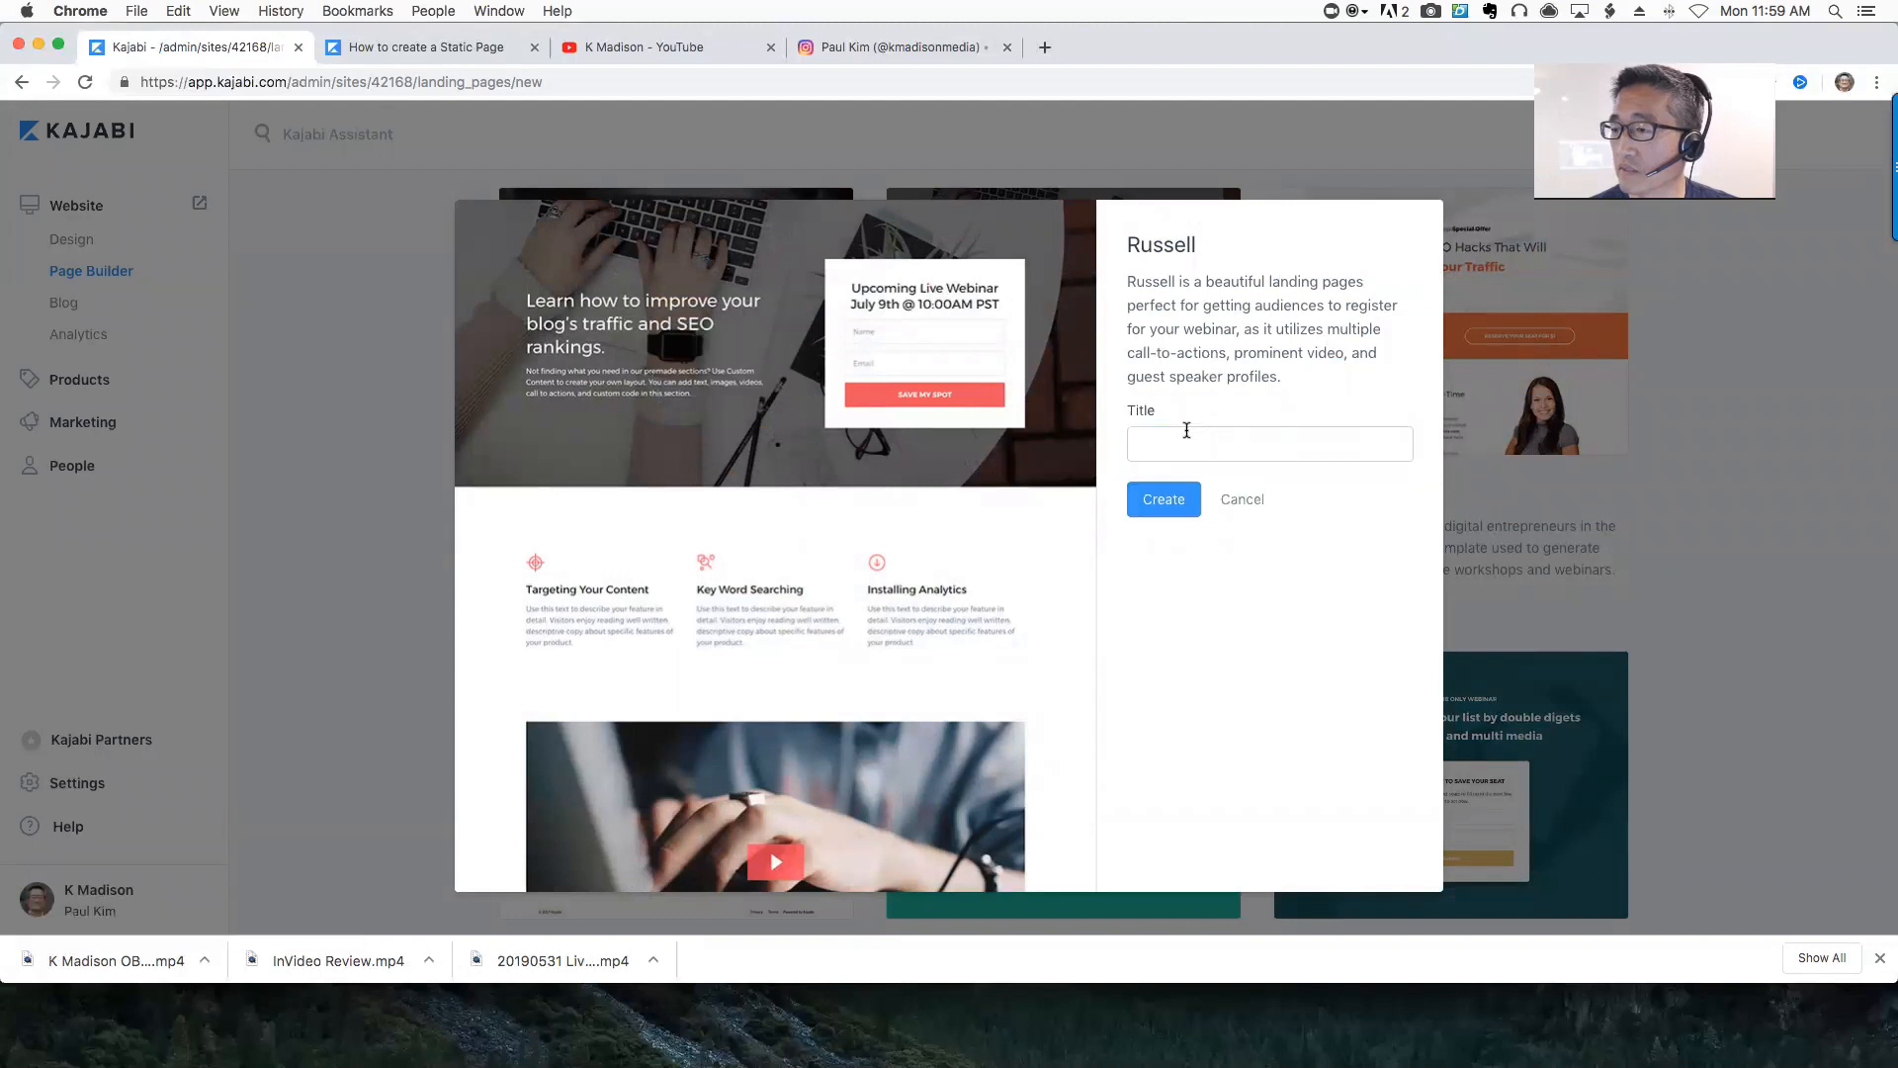
left_click(1226, 441)
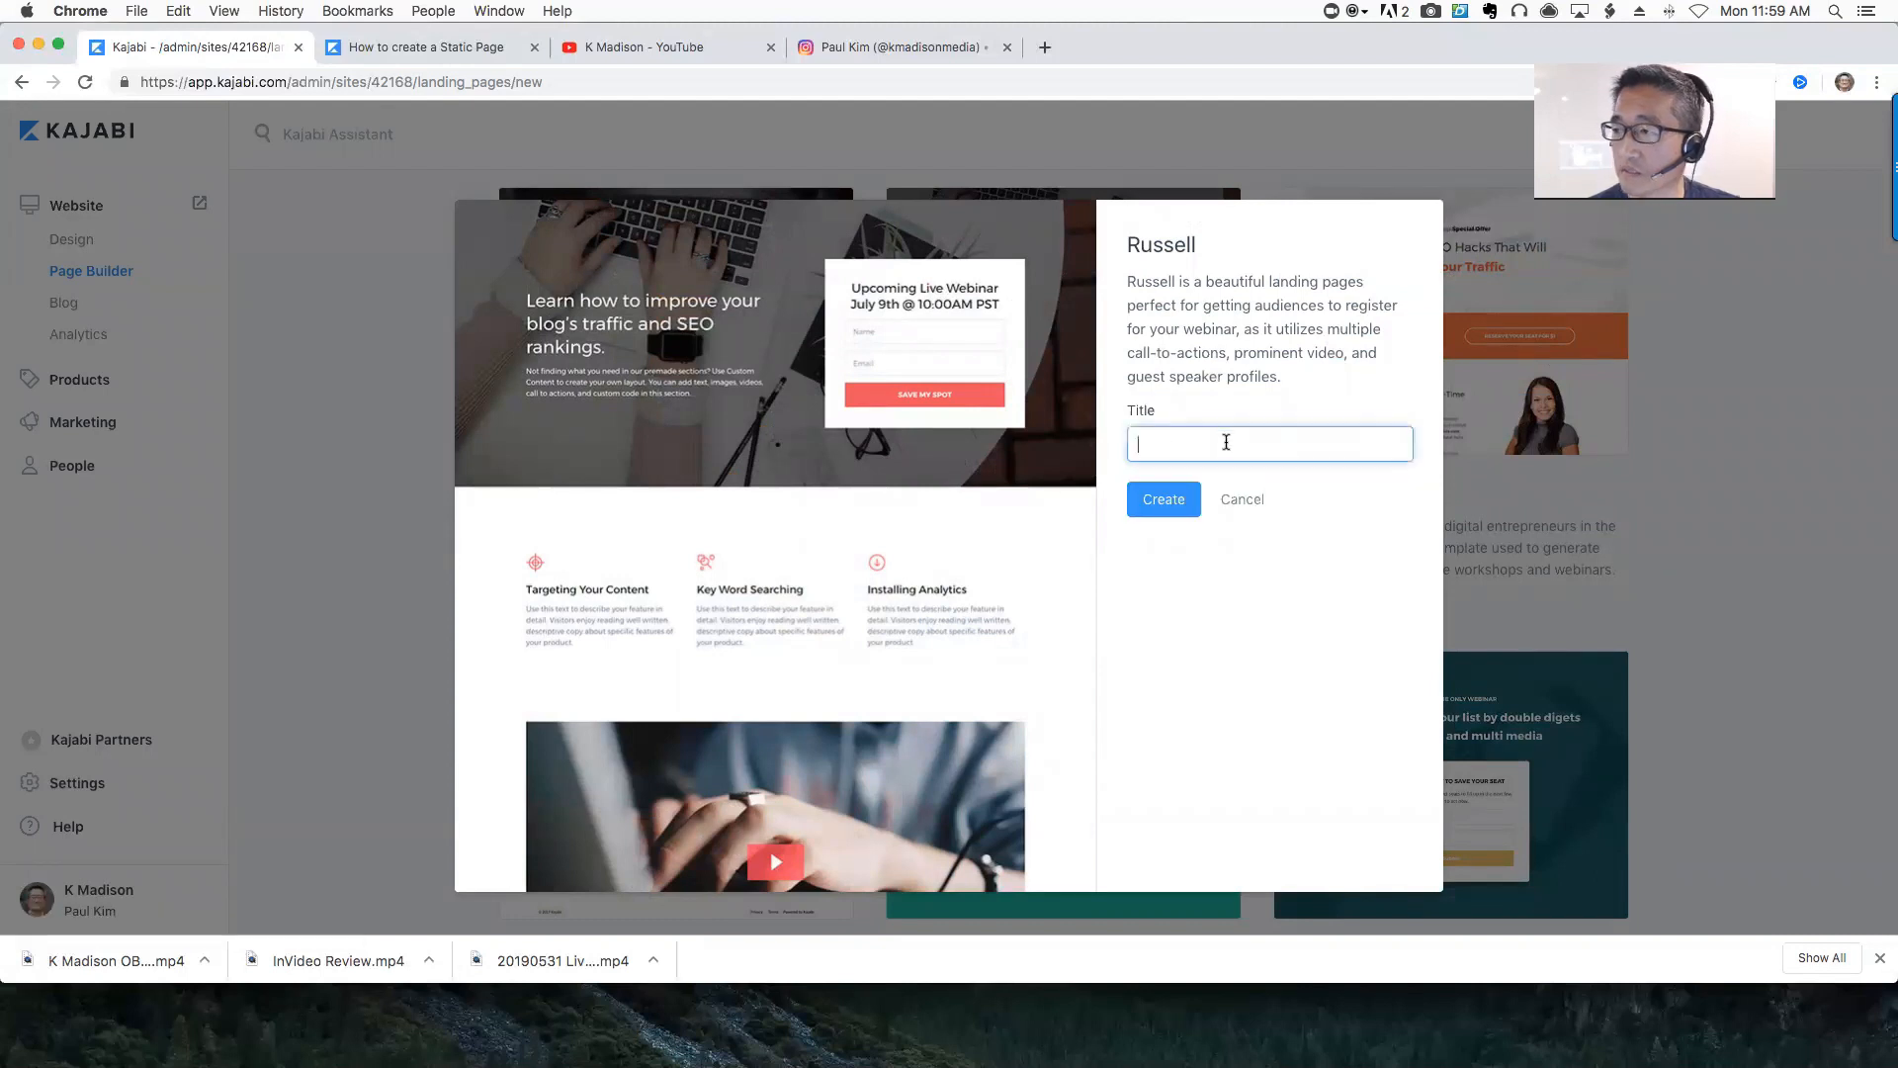
type("Contact Us")
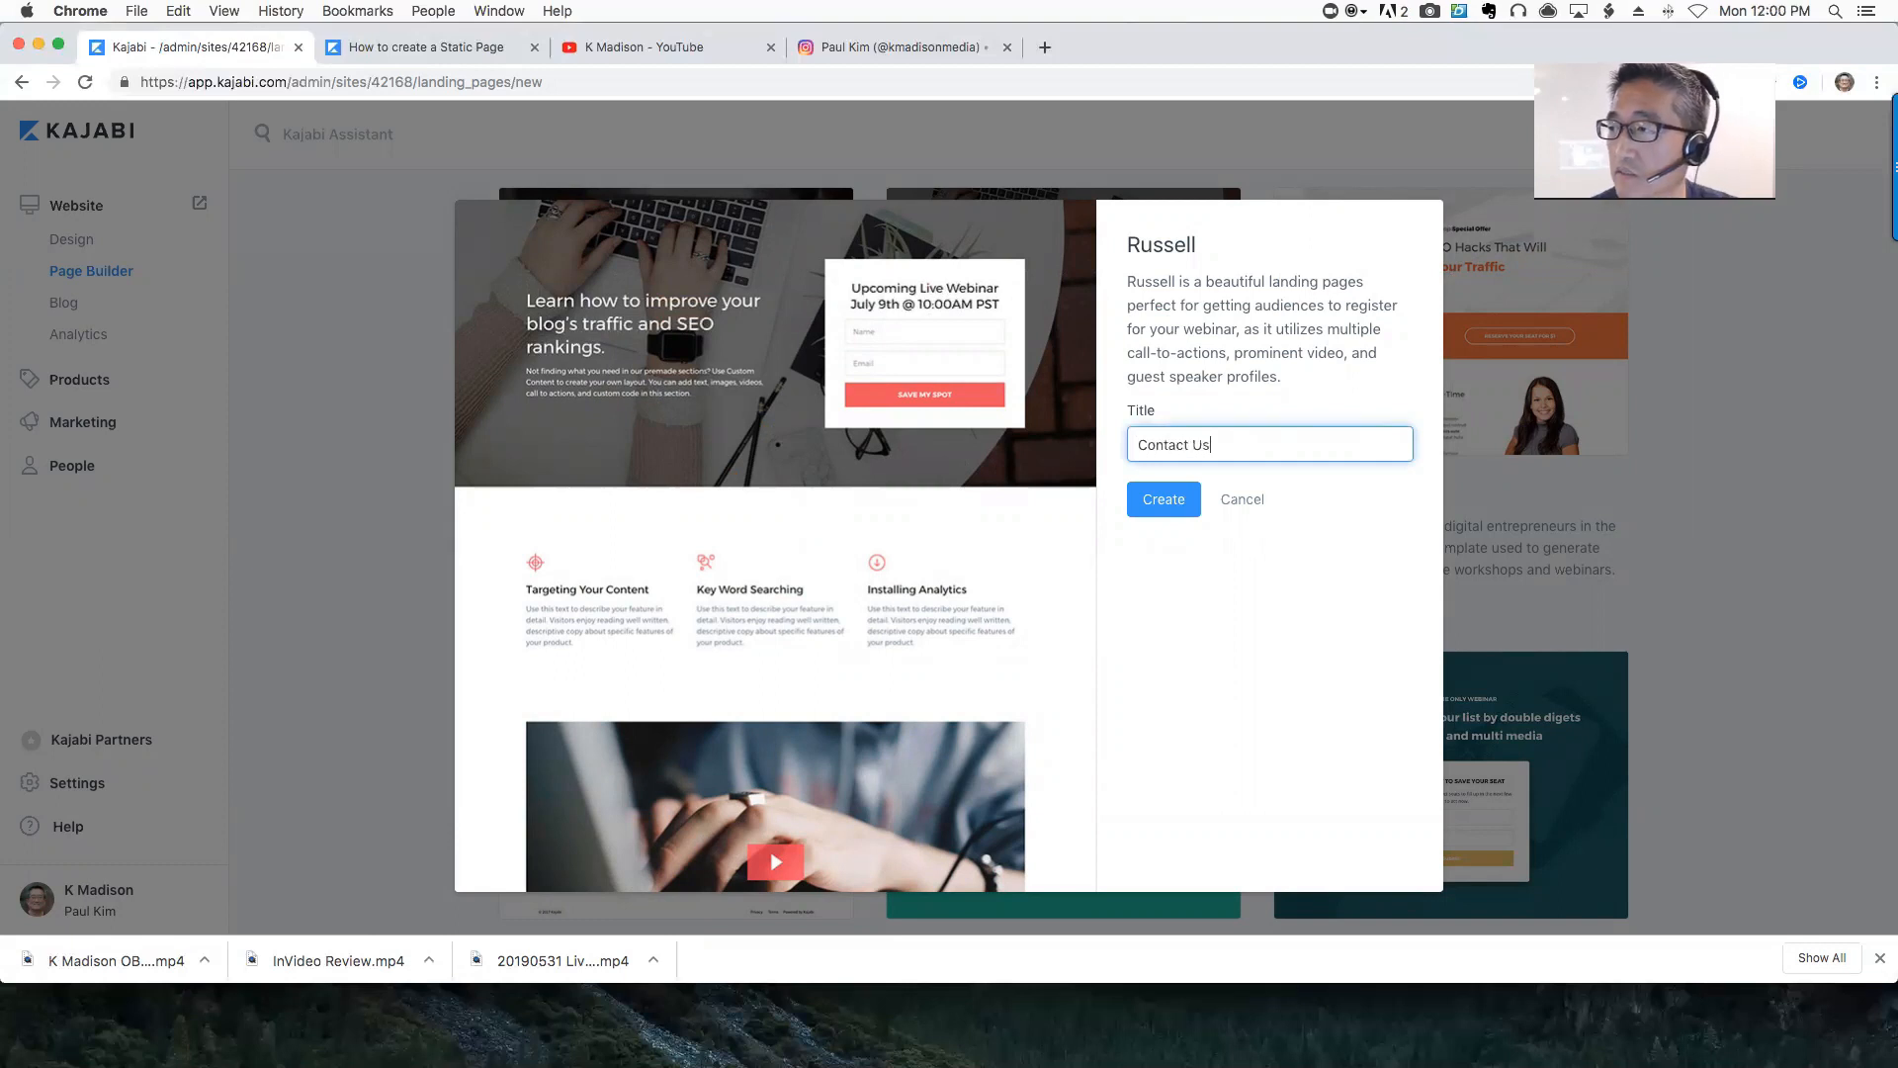
left_click(1156, 499)
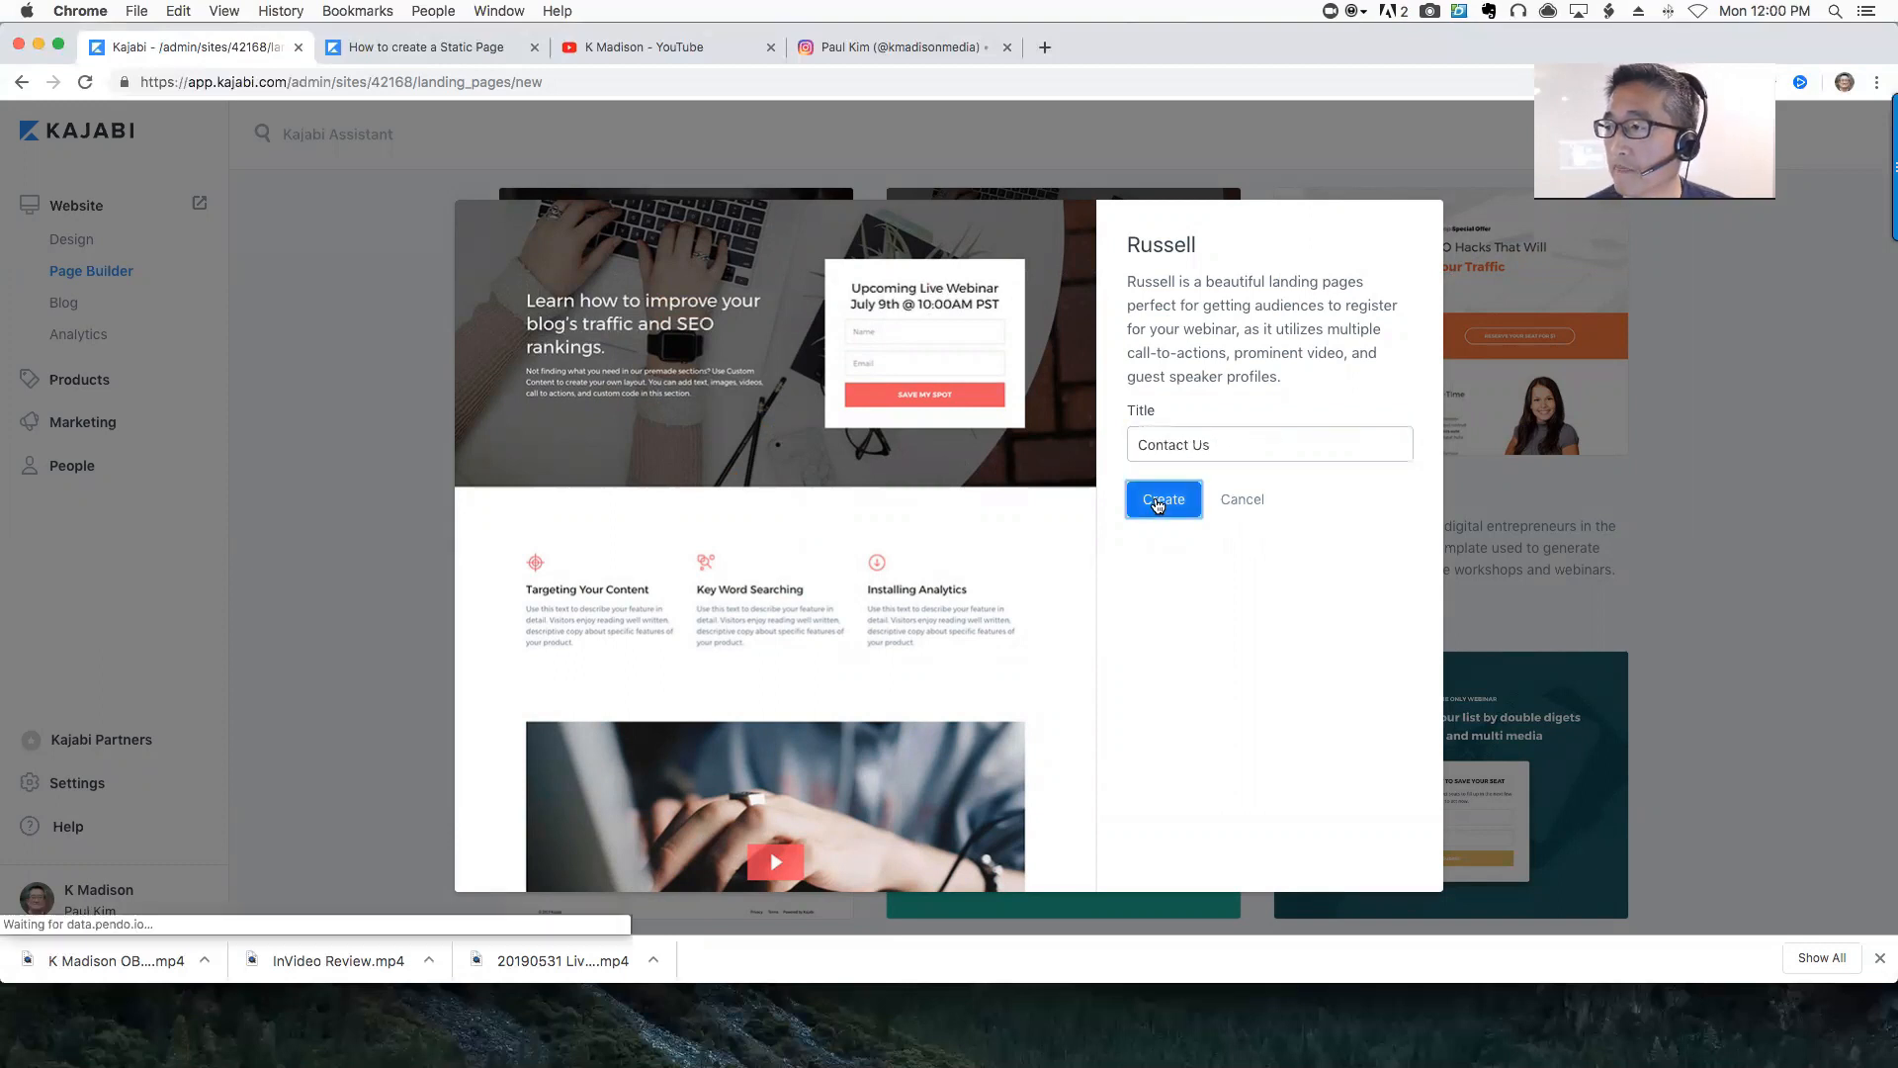
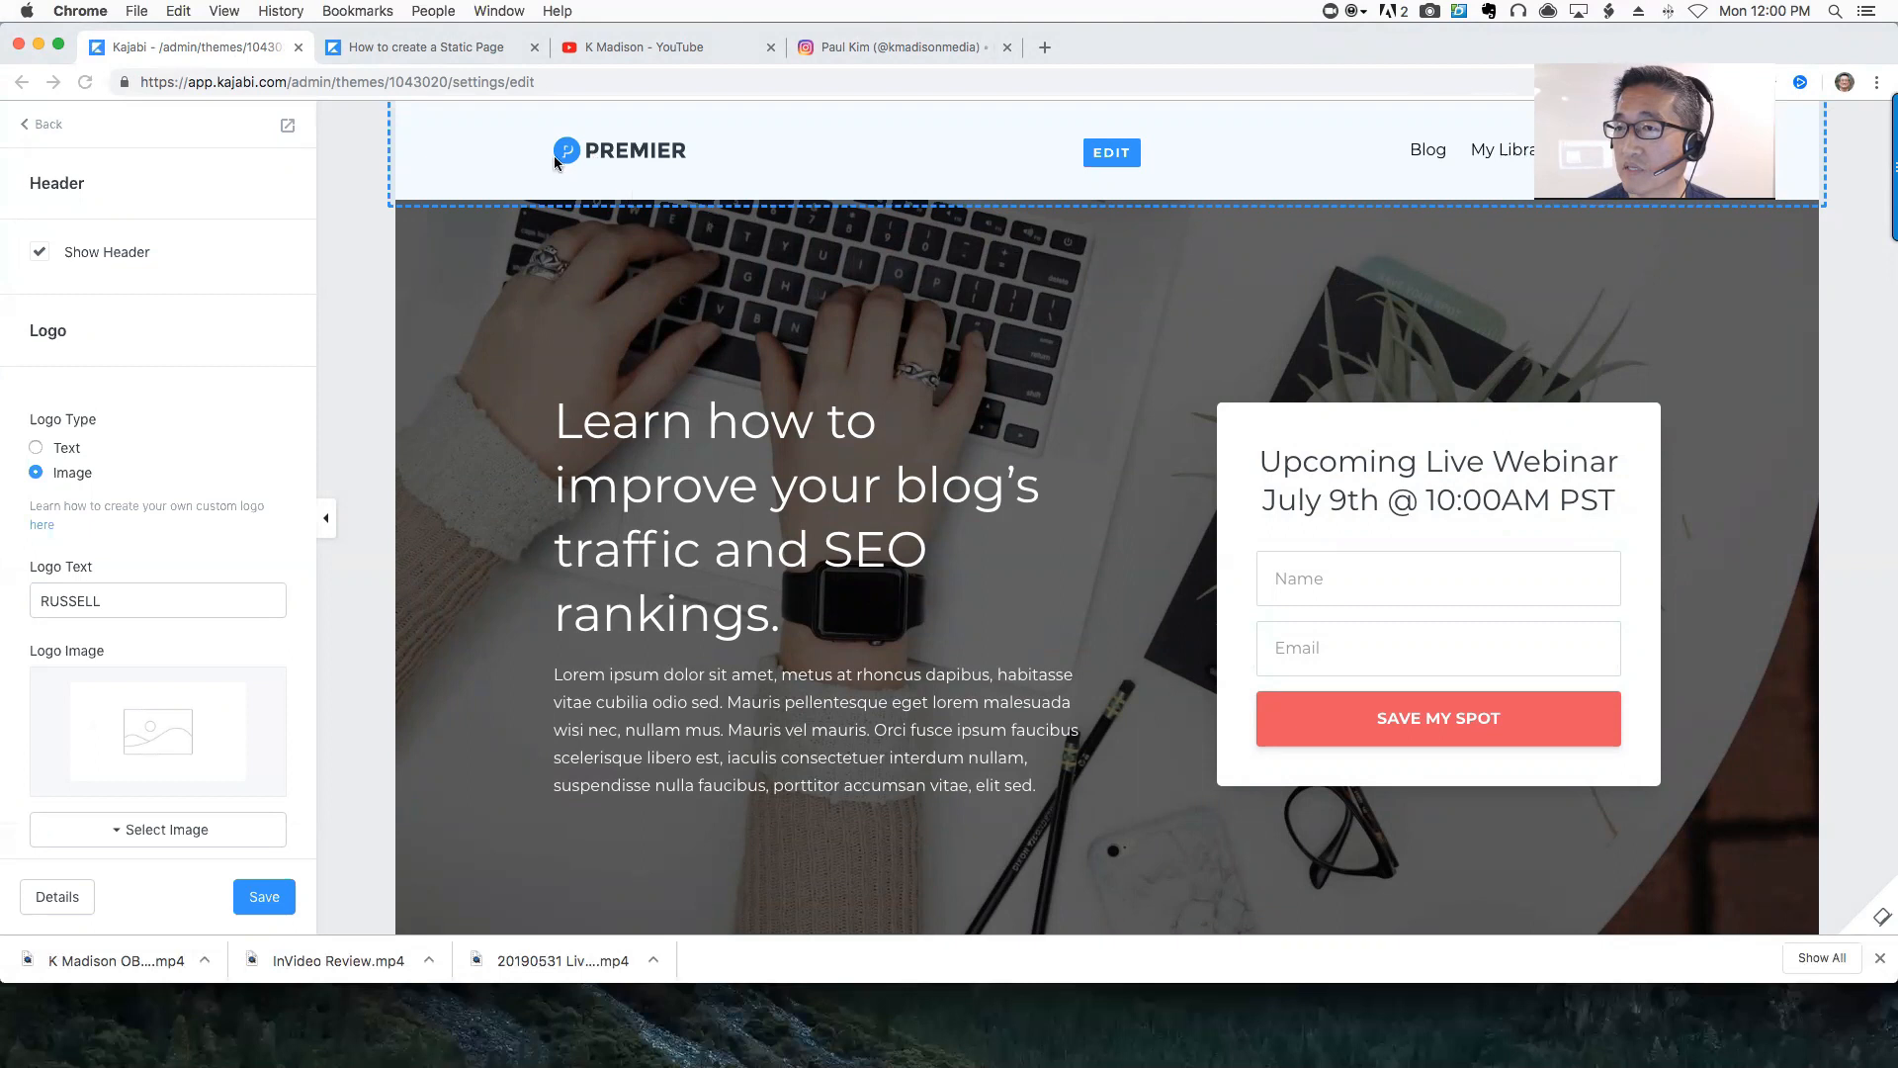
Switch the header logo to text reading K Madison, review the menu settings, and save the page
left_click(34, 450)
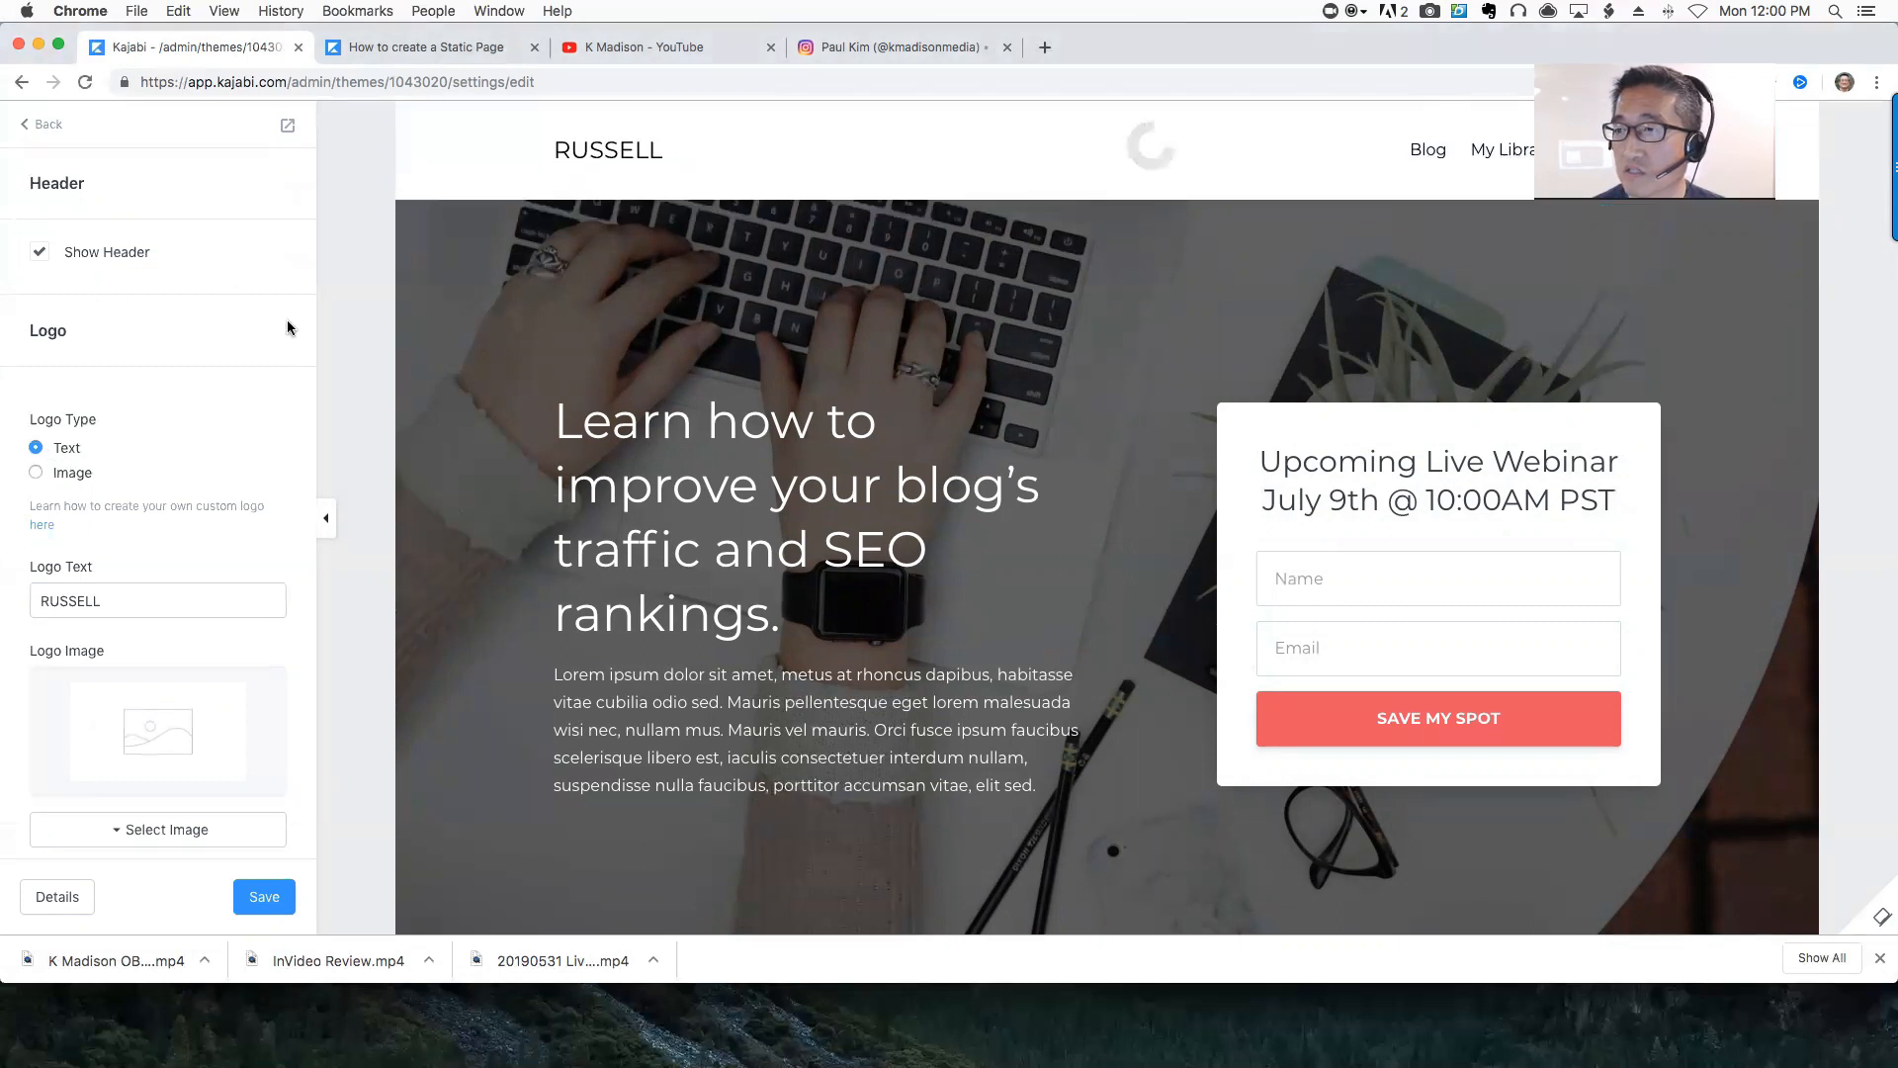
double_click(115, 594)
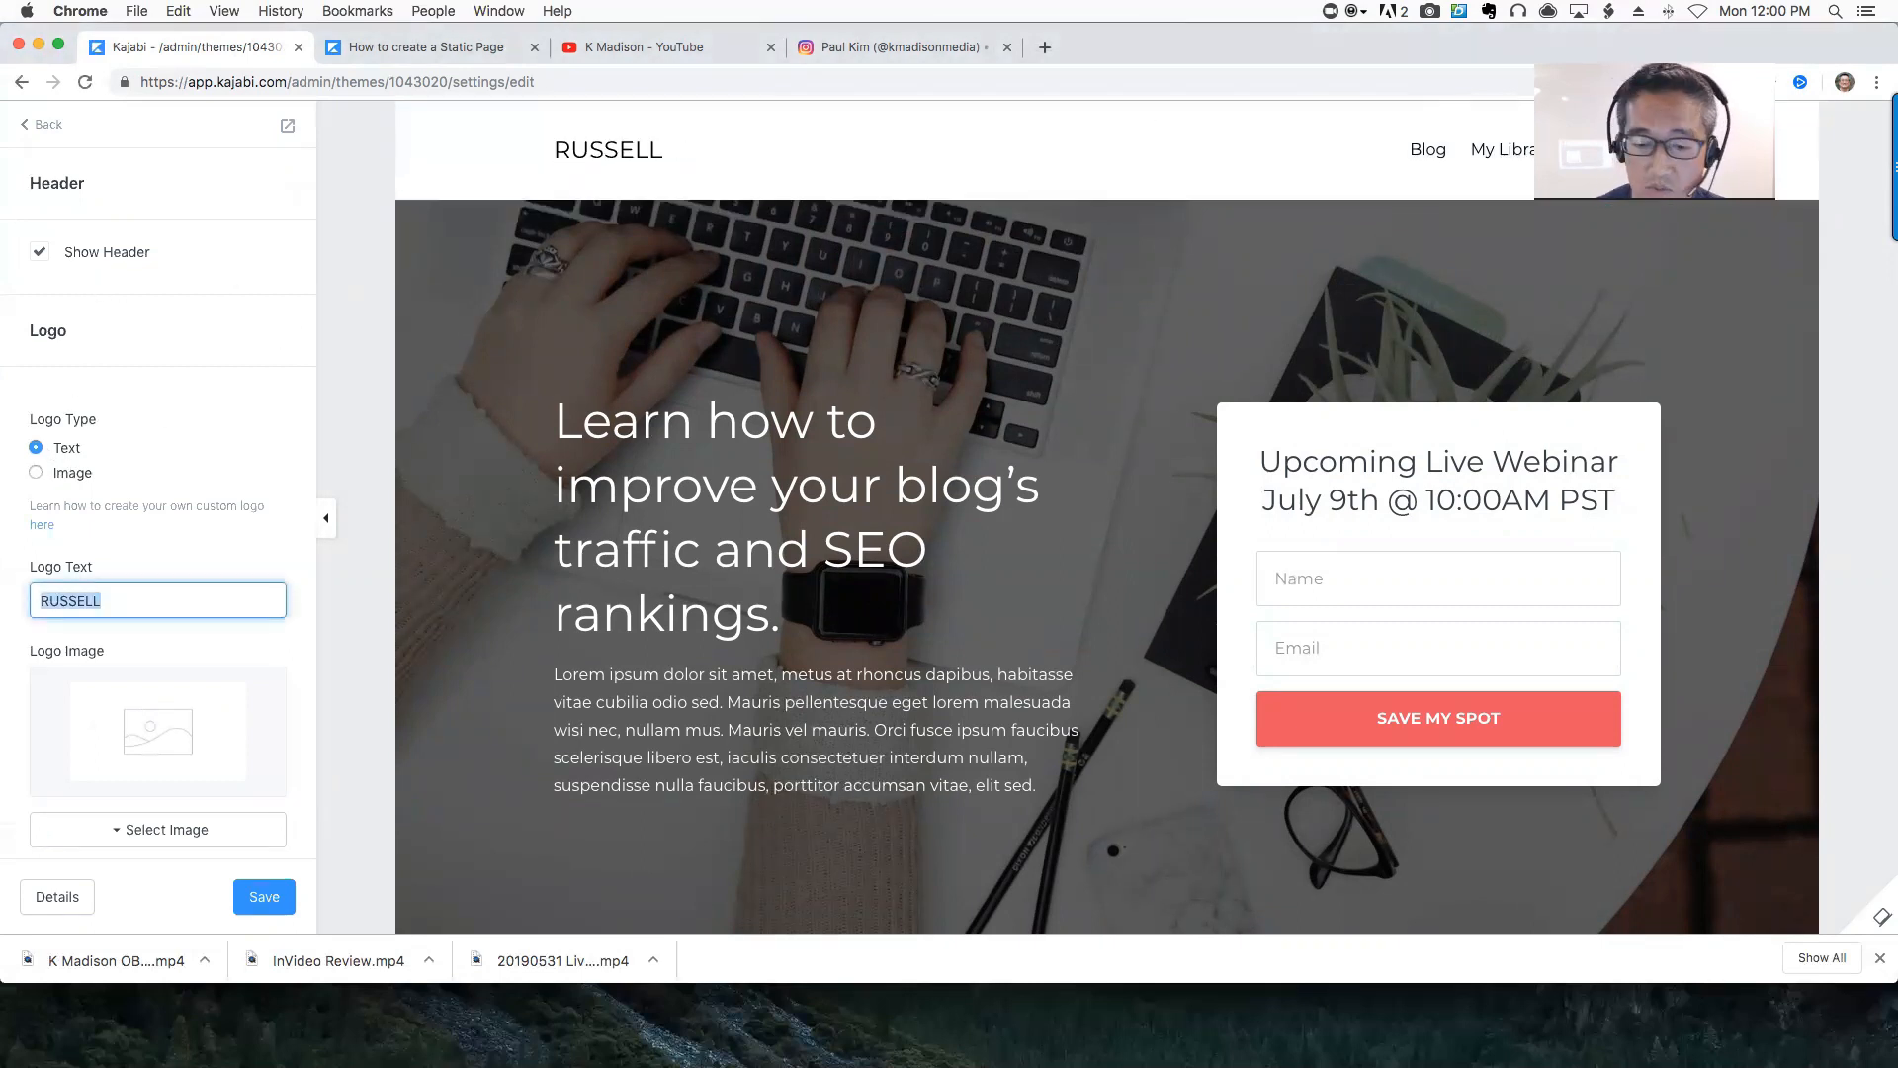
type("K Madison")
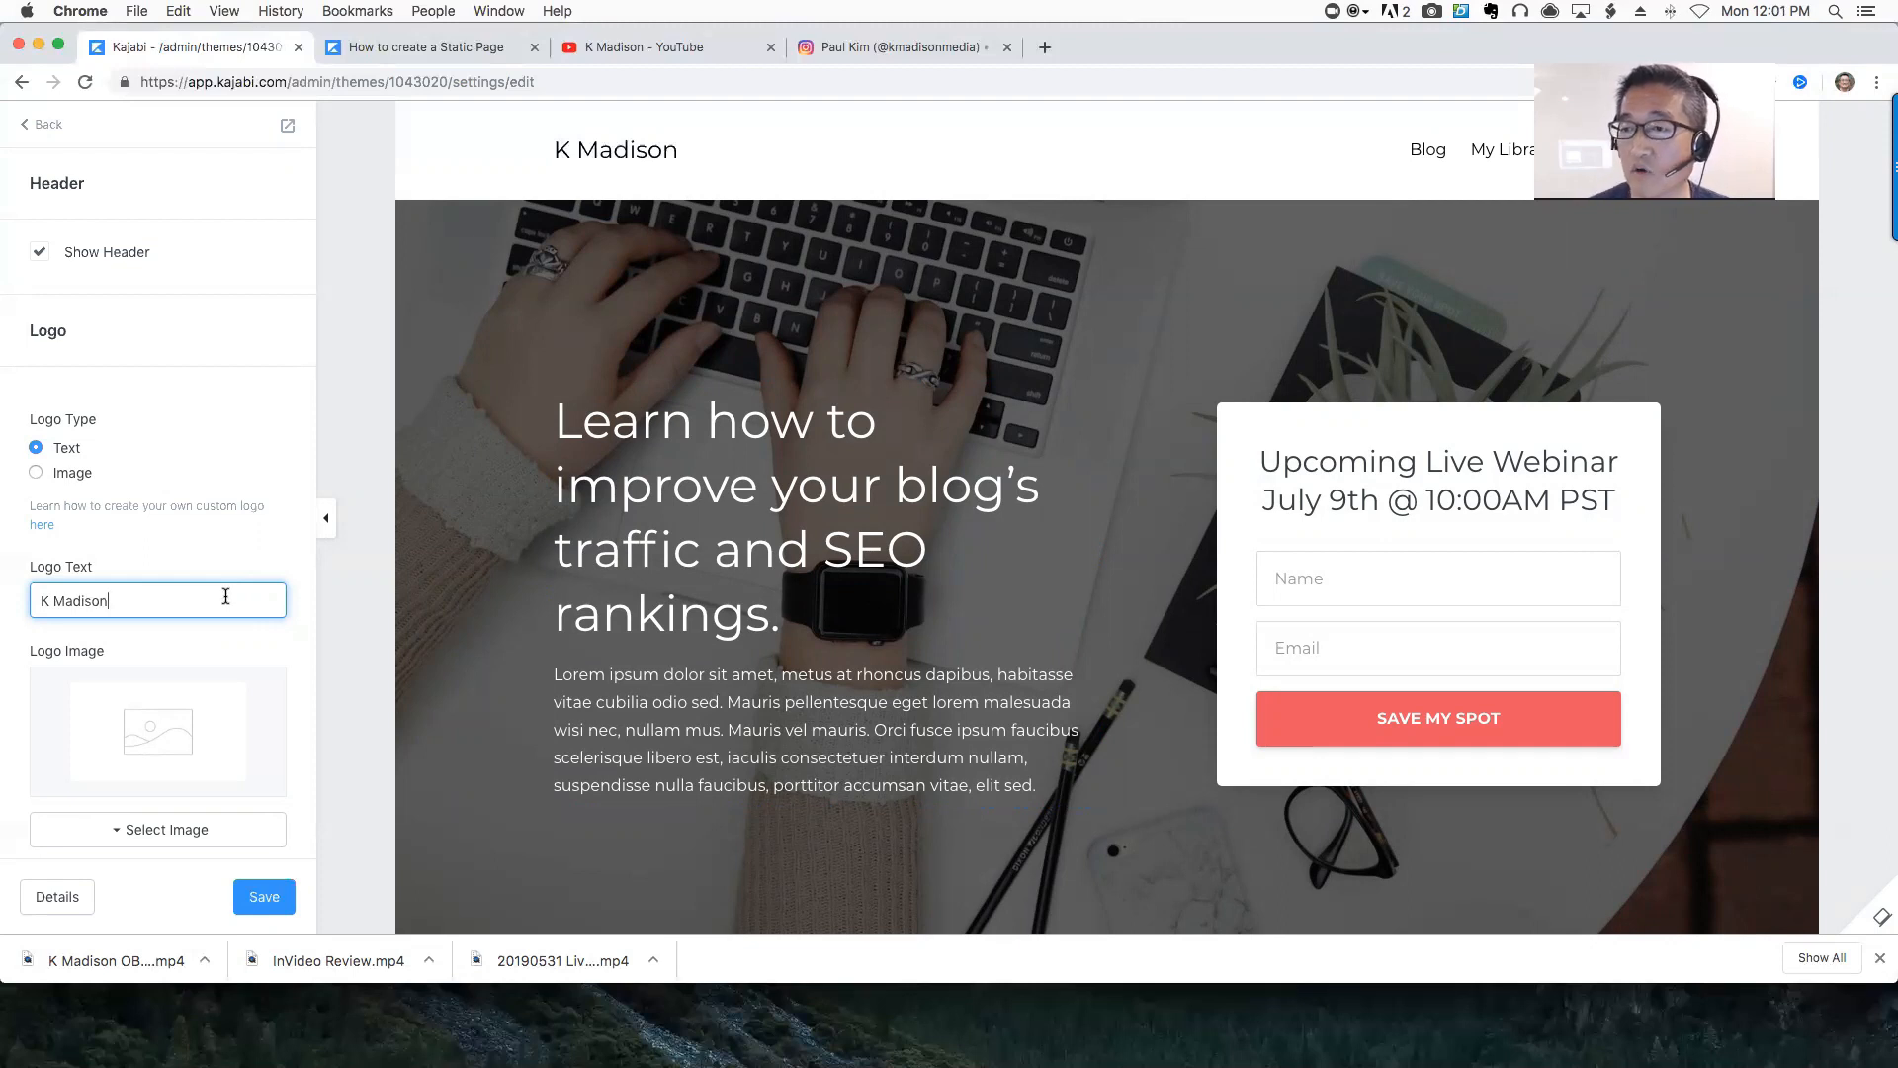
scroll(221, 726, "down", 5)
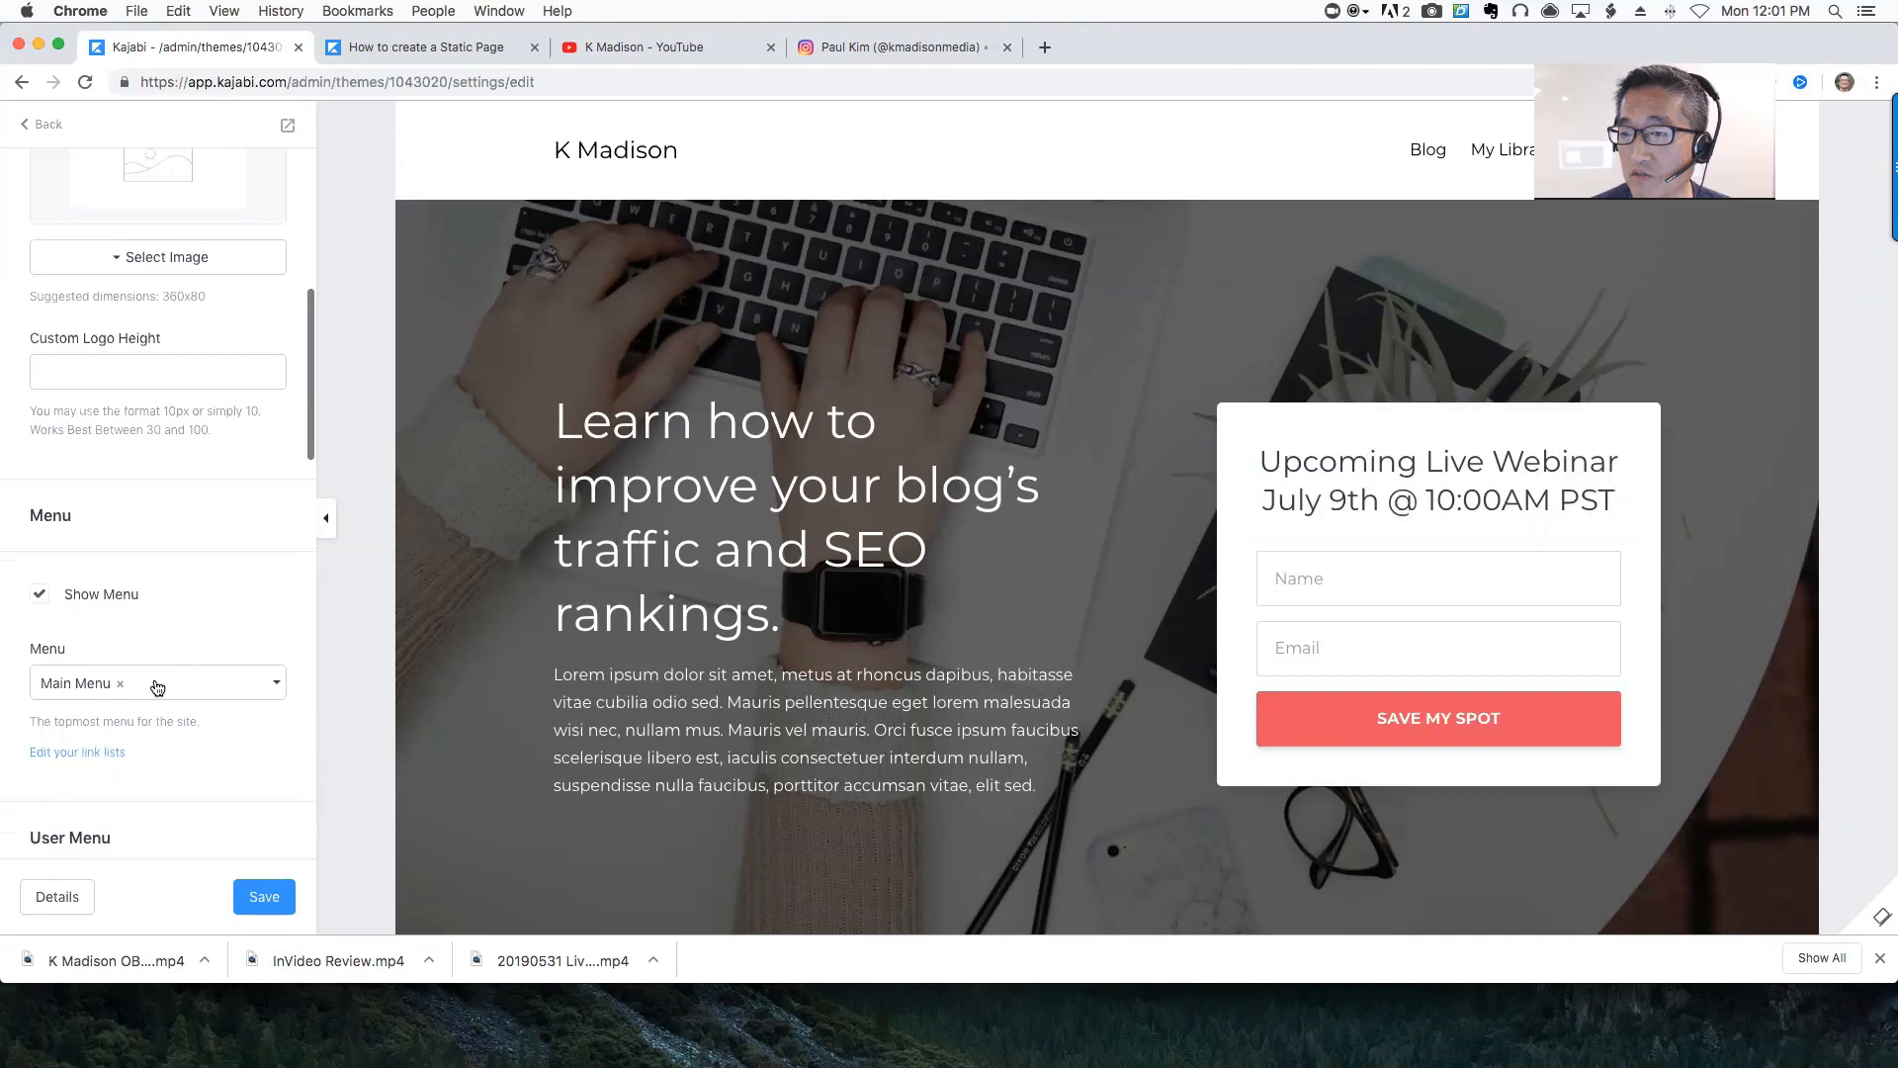
scroll(170, 708, "down", 3)
left_click(264, 896)
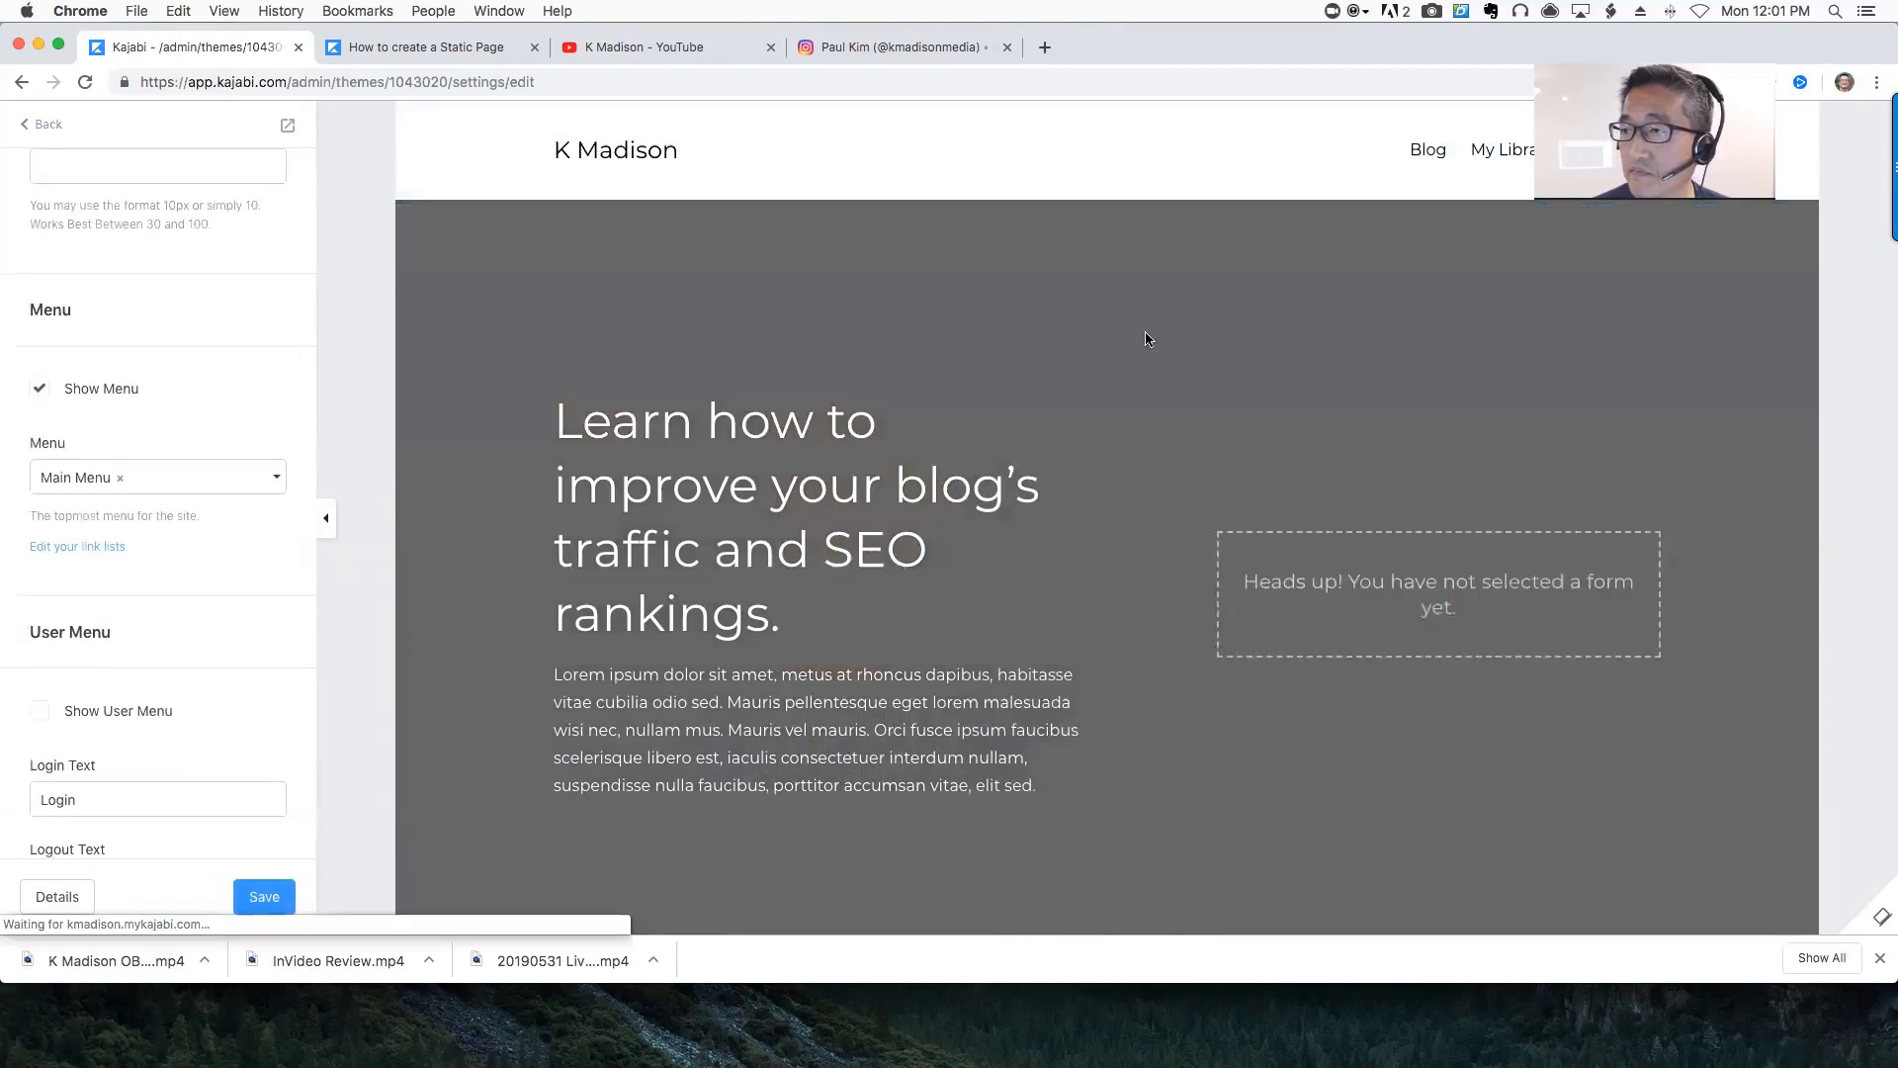
Replace all the hero section's heading and placeholder text with "Please fill out the form to contact us"
scroll(194, 728, "down", 1)
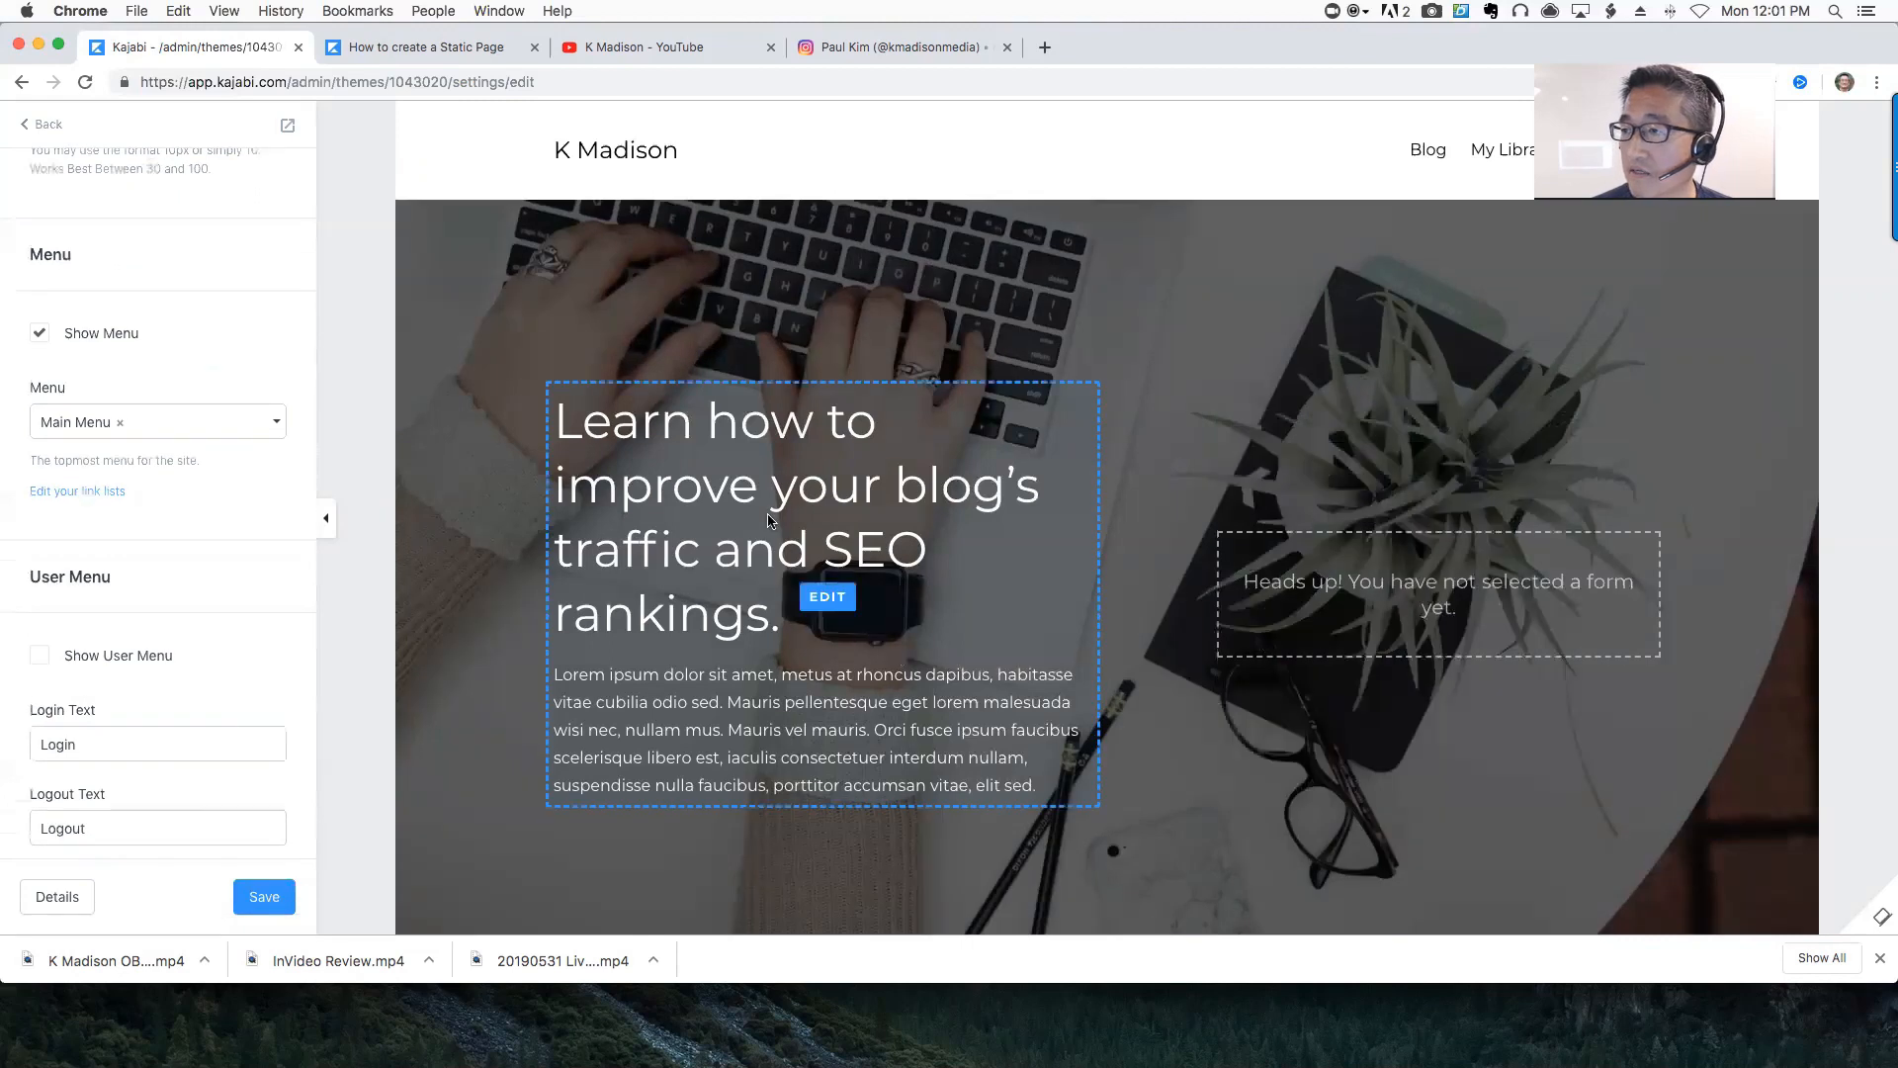
left_click(826, 597)
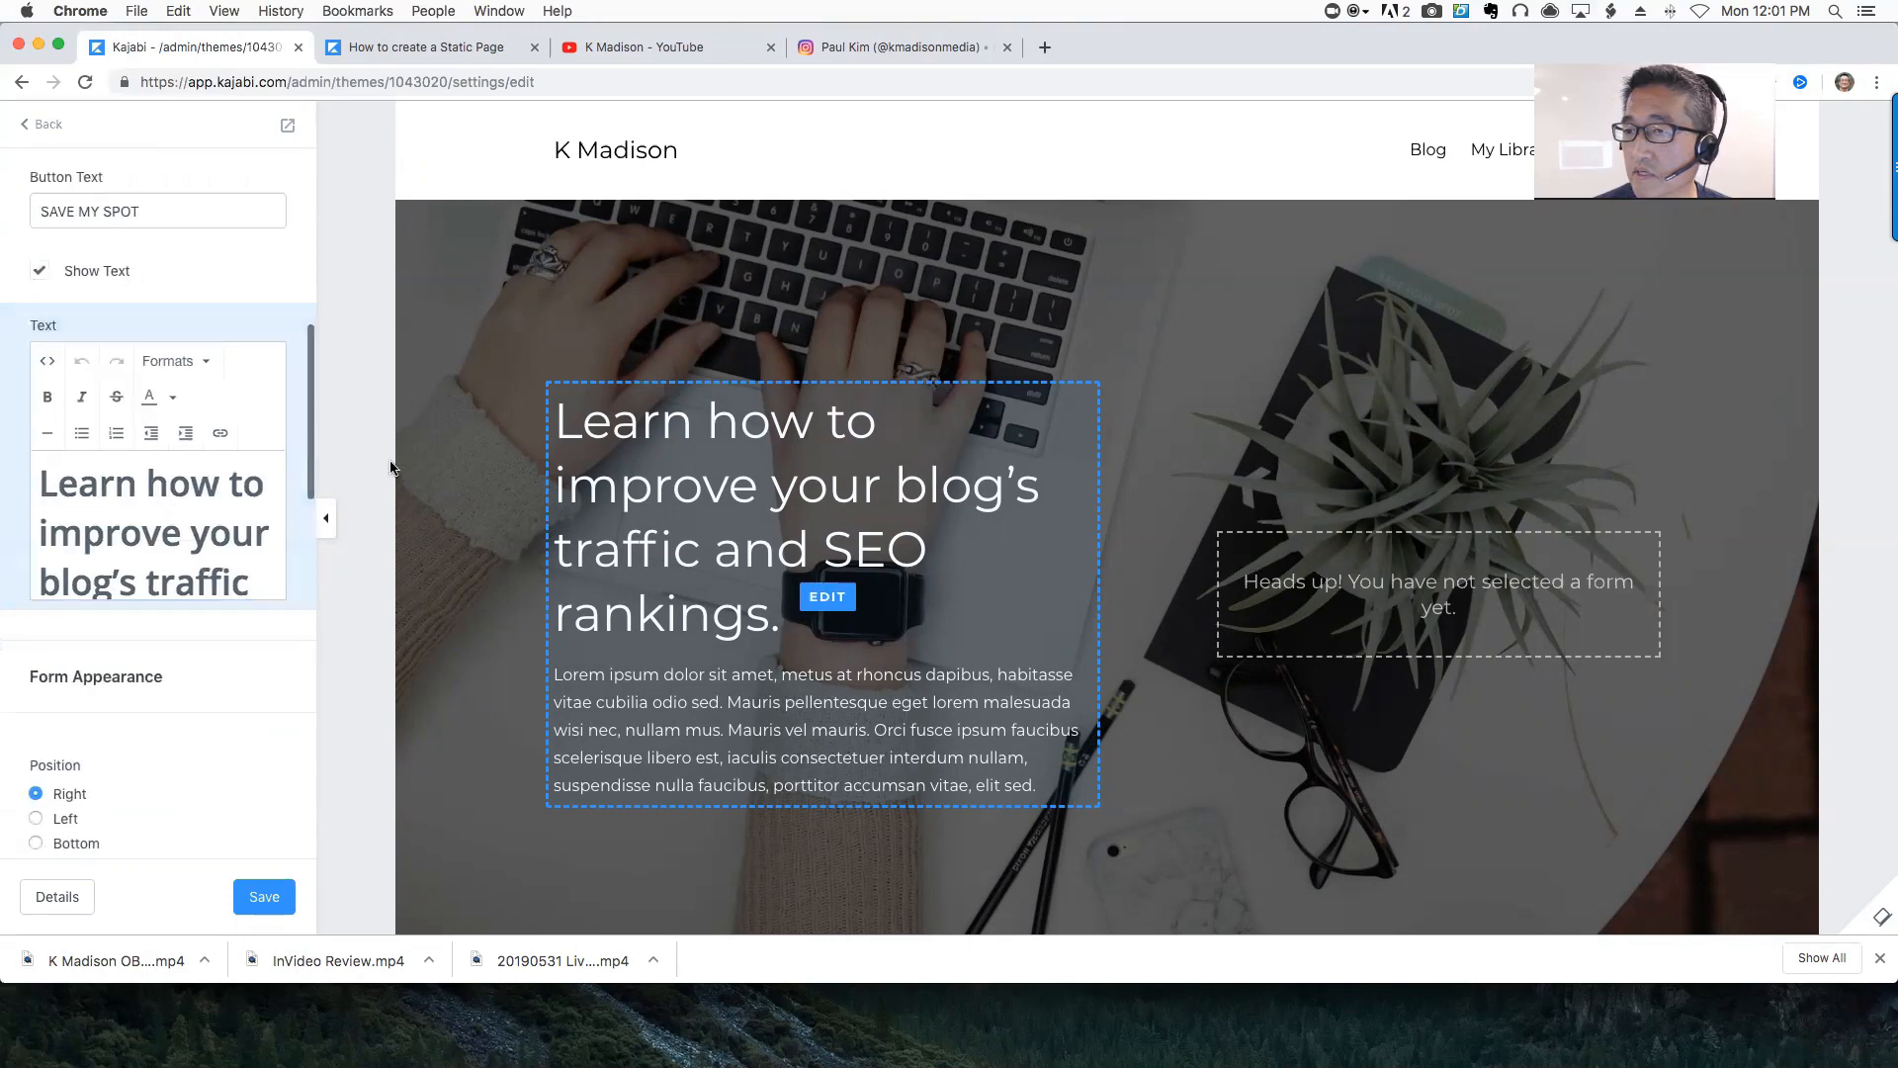
triple_click(161, 516)
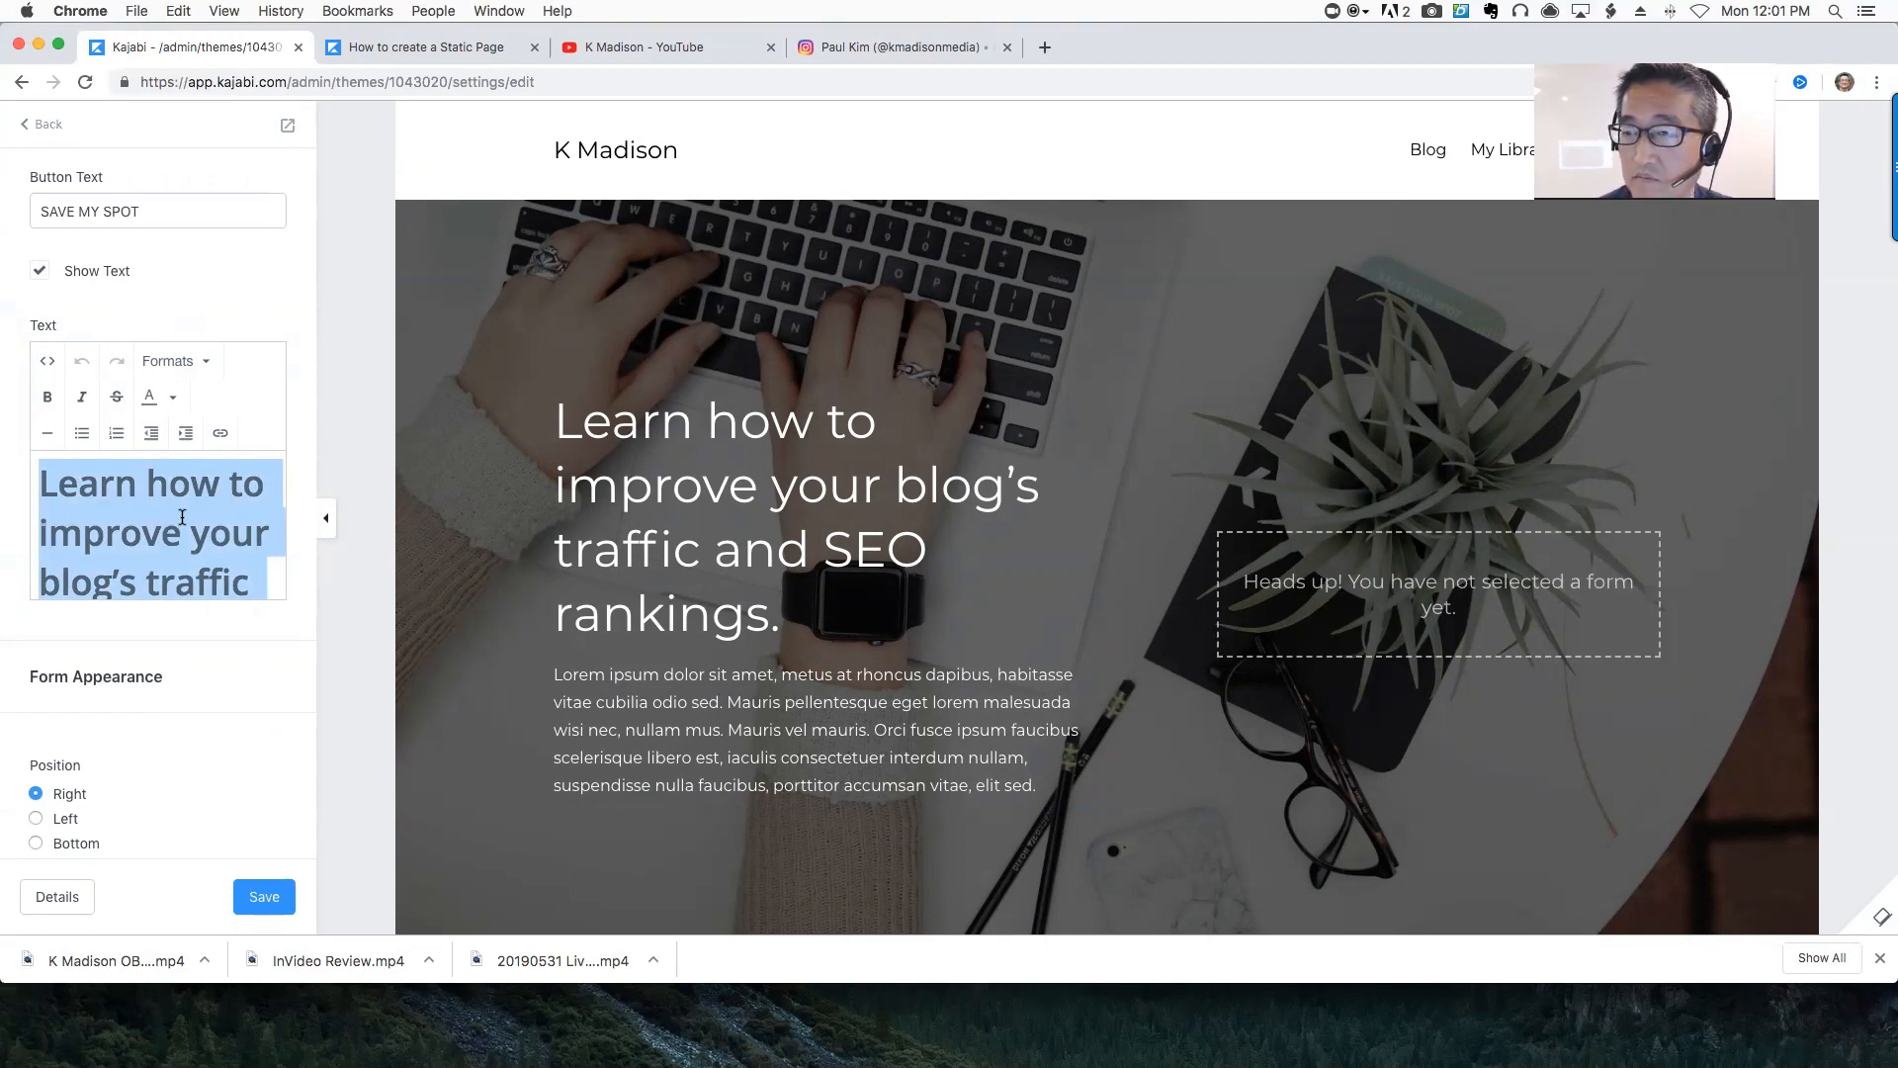
type("Ple")
key("shift+Down")
key("shift+Down")
key("shift+Down")
key("shift+Down")
key("shift+Down")
key("shift+Down")
key("shift+Down")
key("shift+Down")
key("shift+Down")
key("shift+Down")
key("shift+Down")
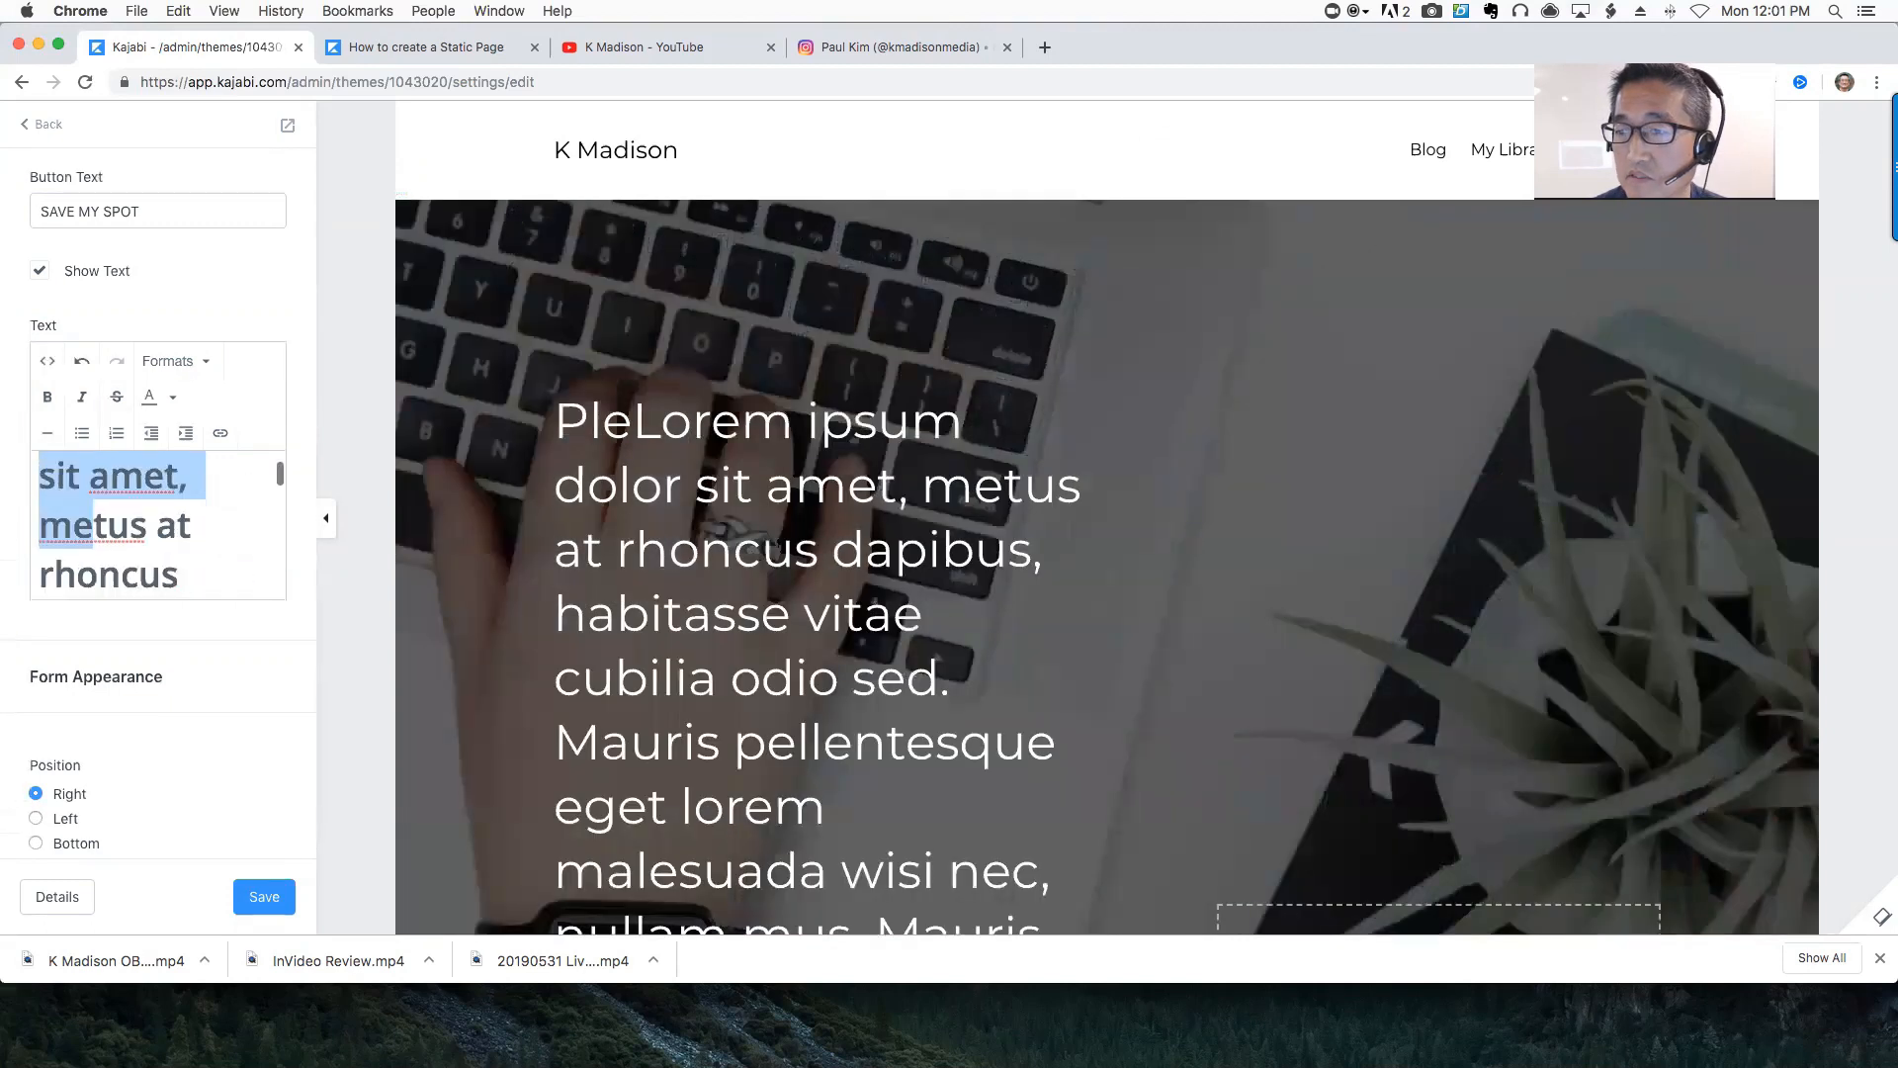
key("shift+Down")
key("shift+Down")
key("shift+Down")
key("shift+Down")
key("shift+Down")
key("shift+Down")
key("shift+Down")
key("shift+Down")
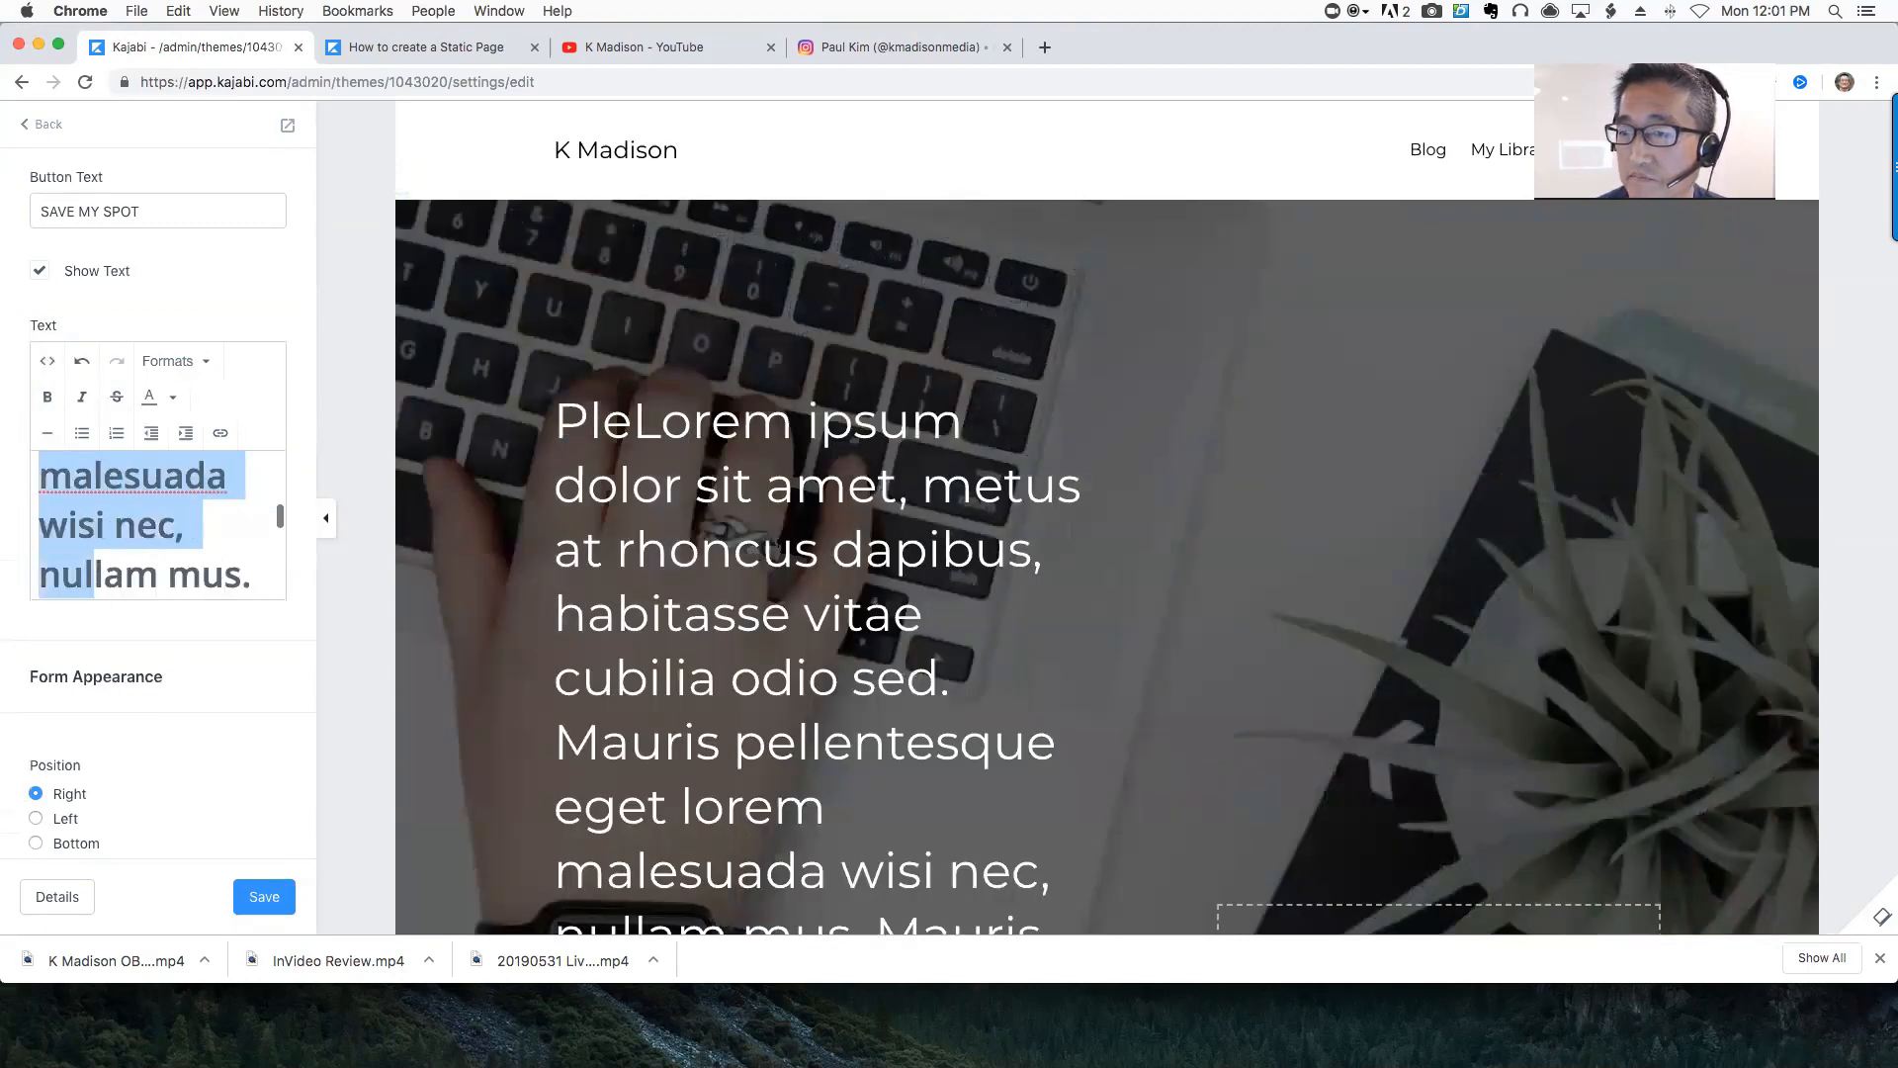
key("super+shift+4")
key("Escape")
key("shift+Down")
key("shift+Down")
key("BackSpace")
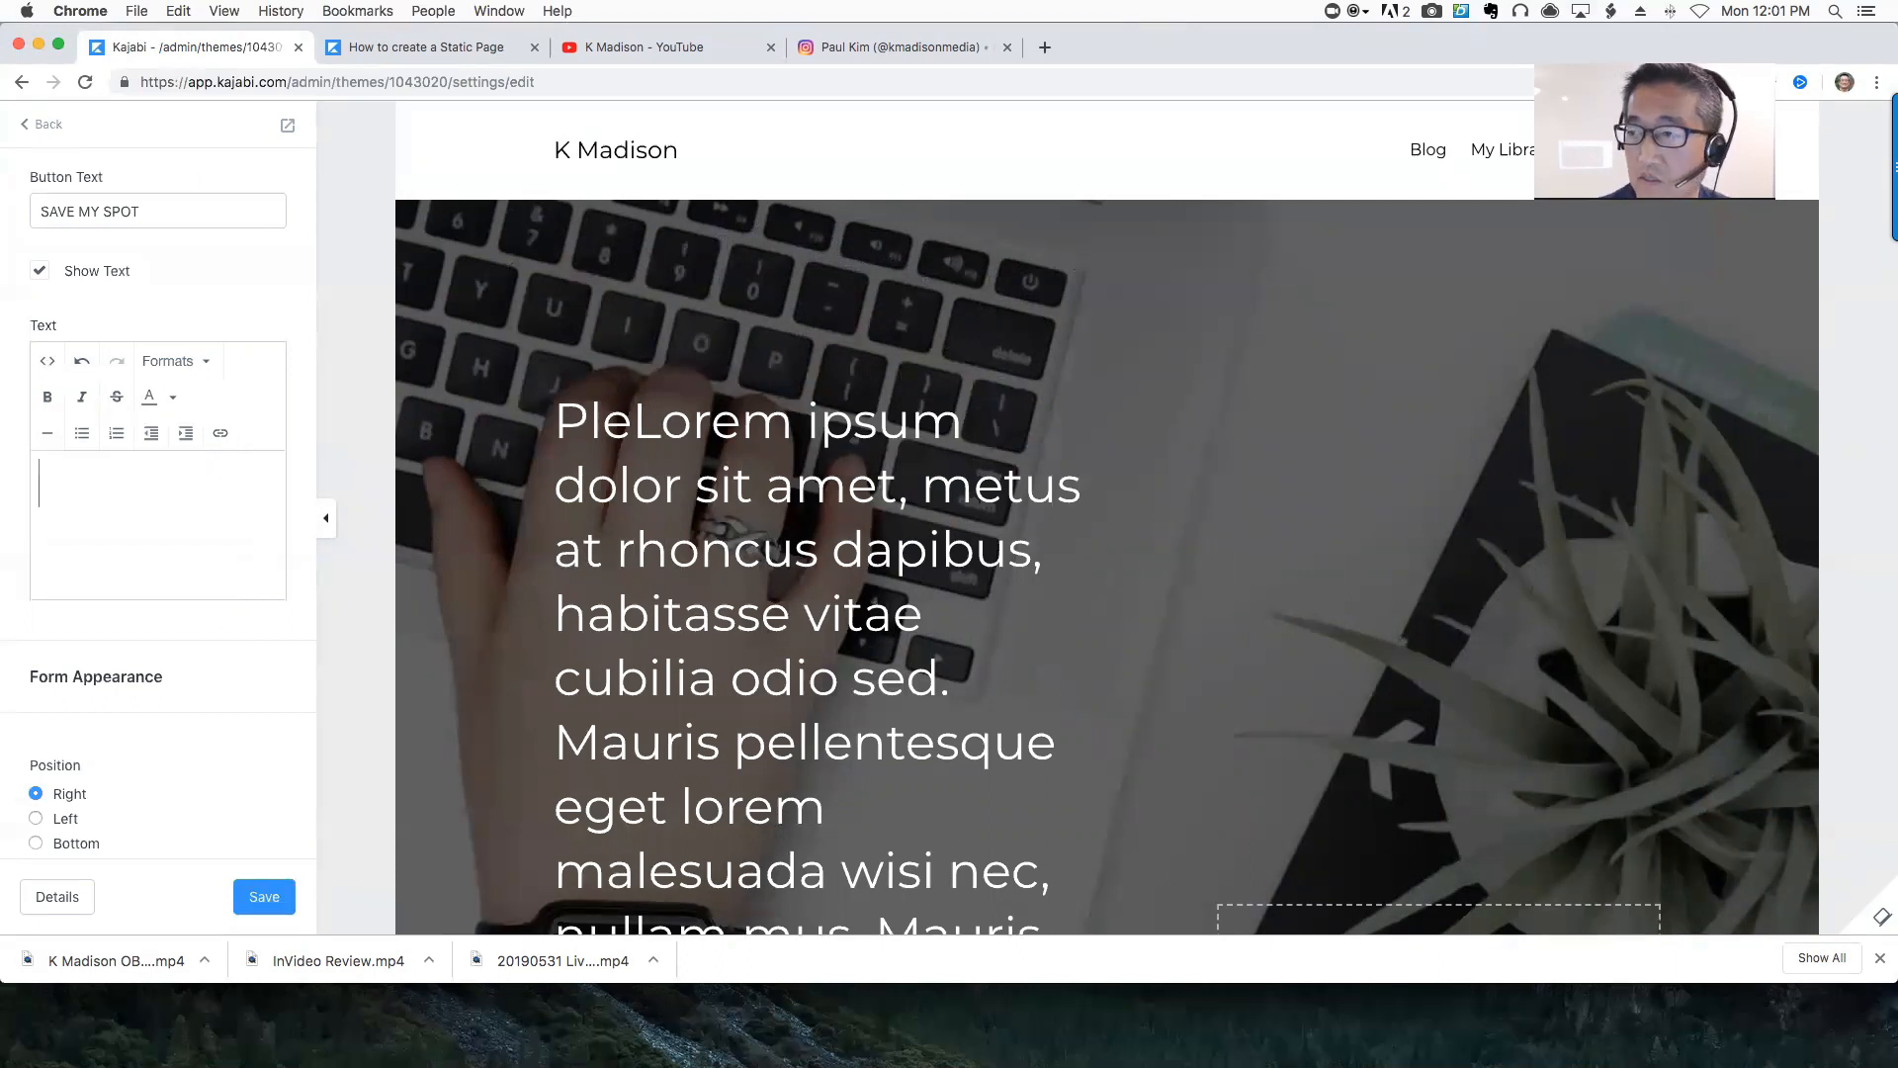
type("Please fill out the")
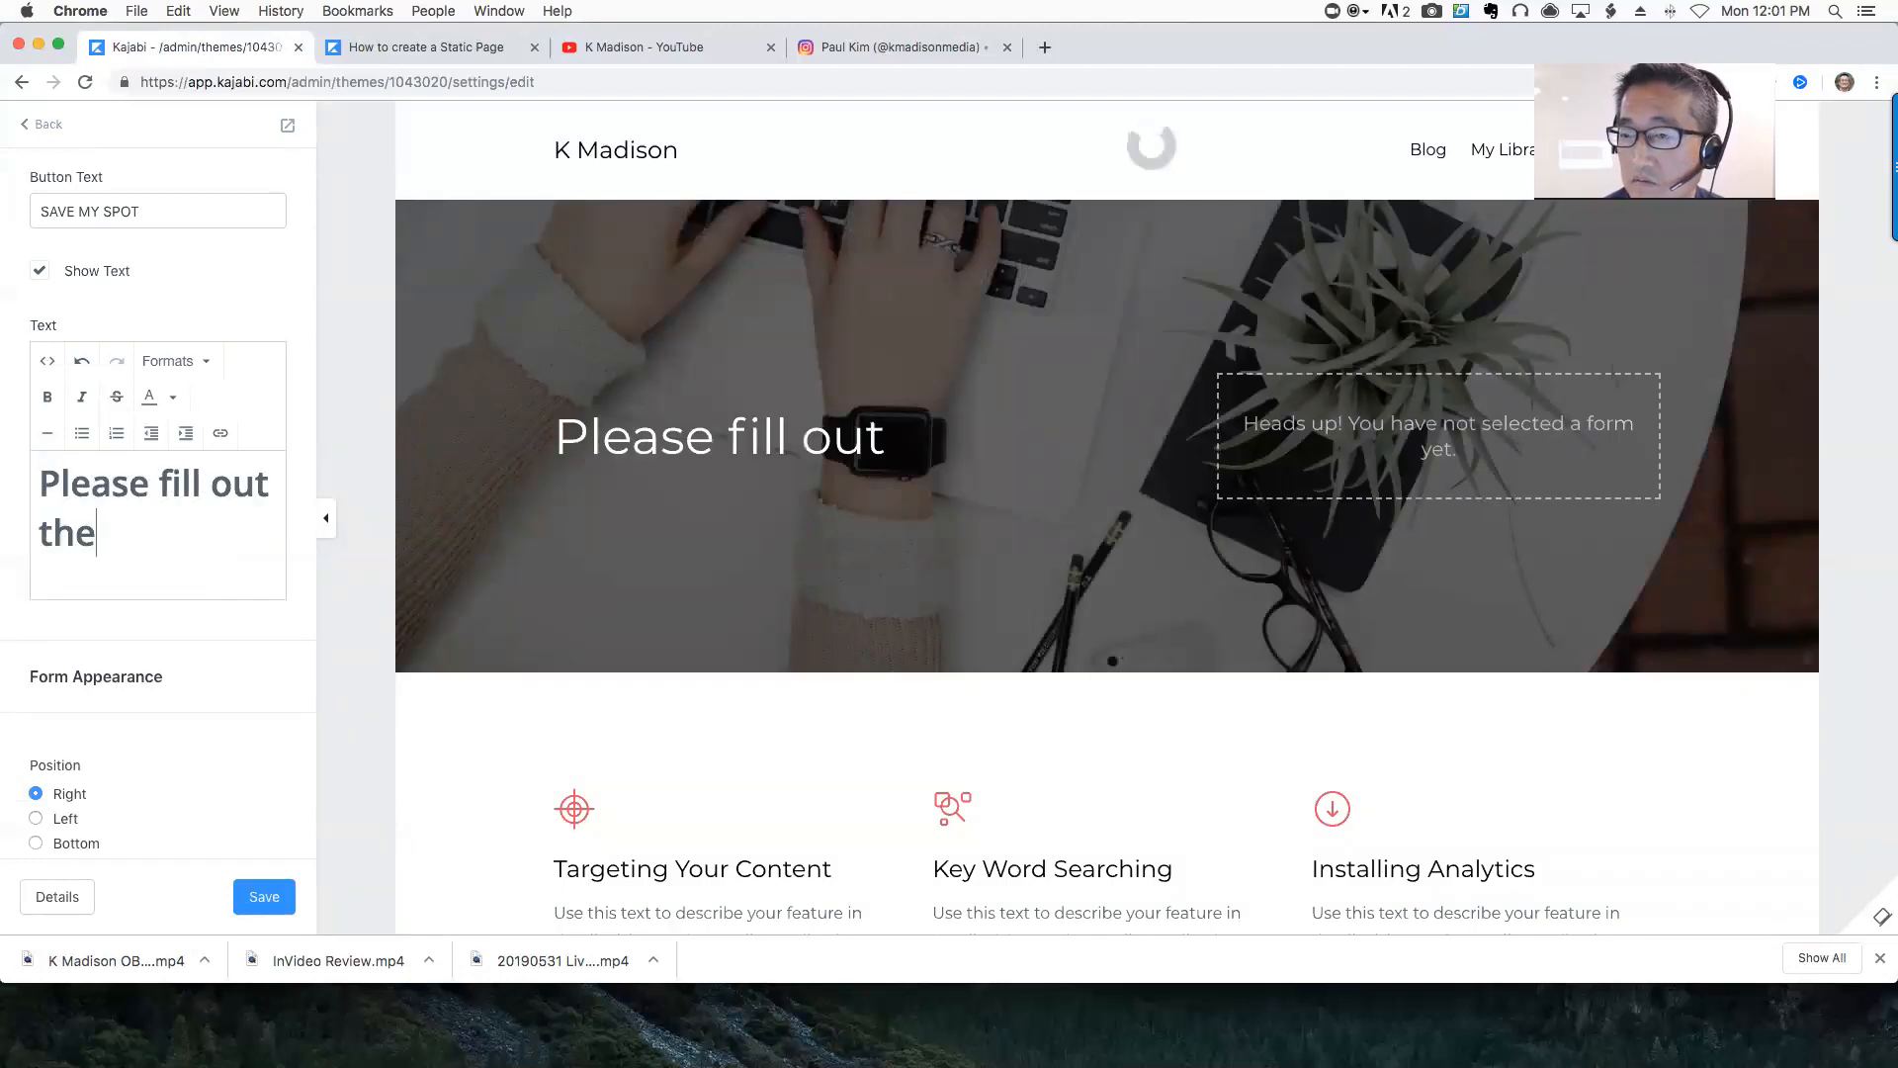
type(" form to contact us")
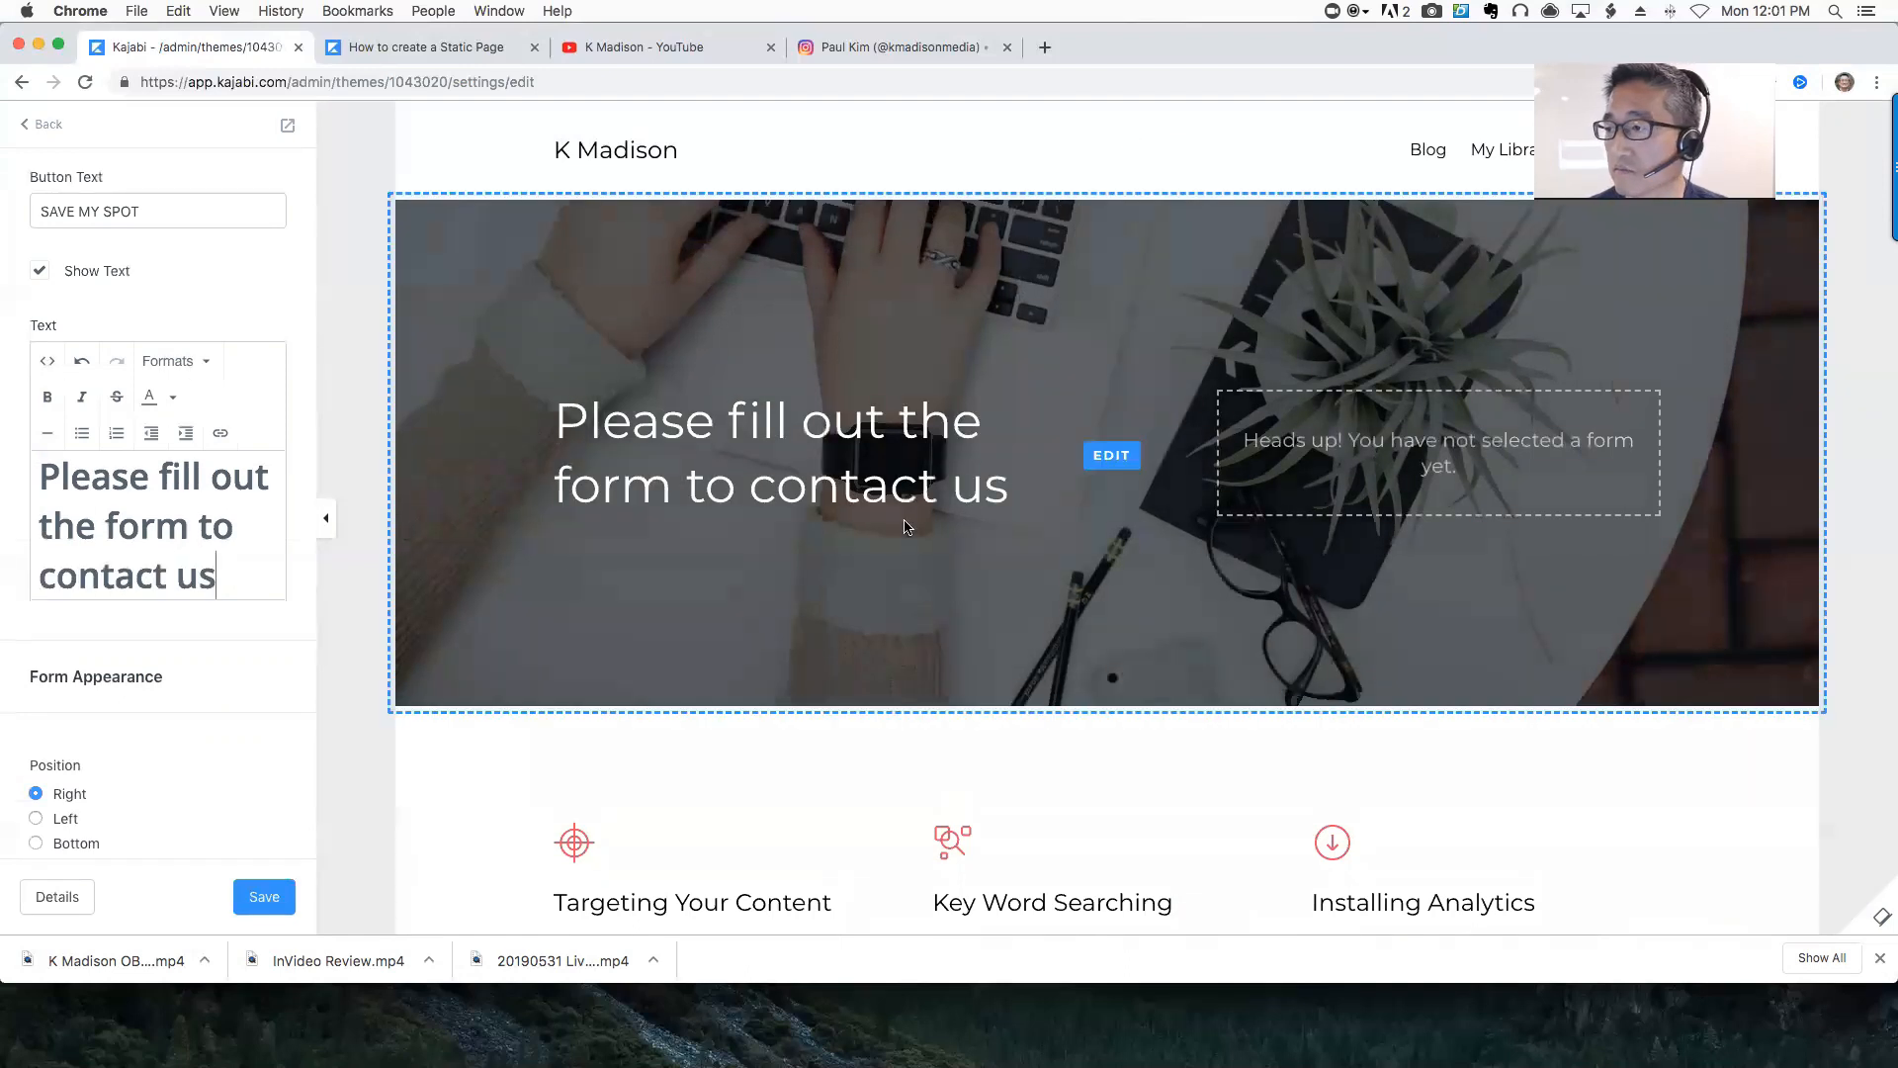
Assign the Contact Us form to the hero section's opt-in form
left_click(1012, 499)
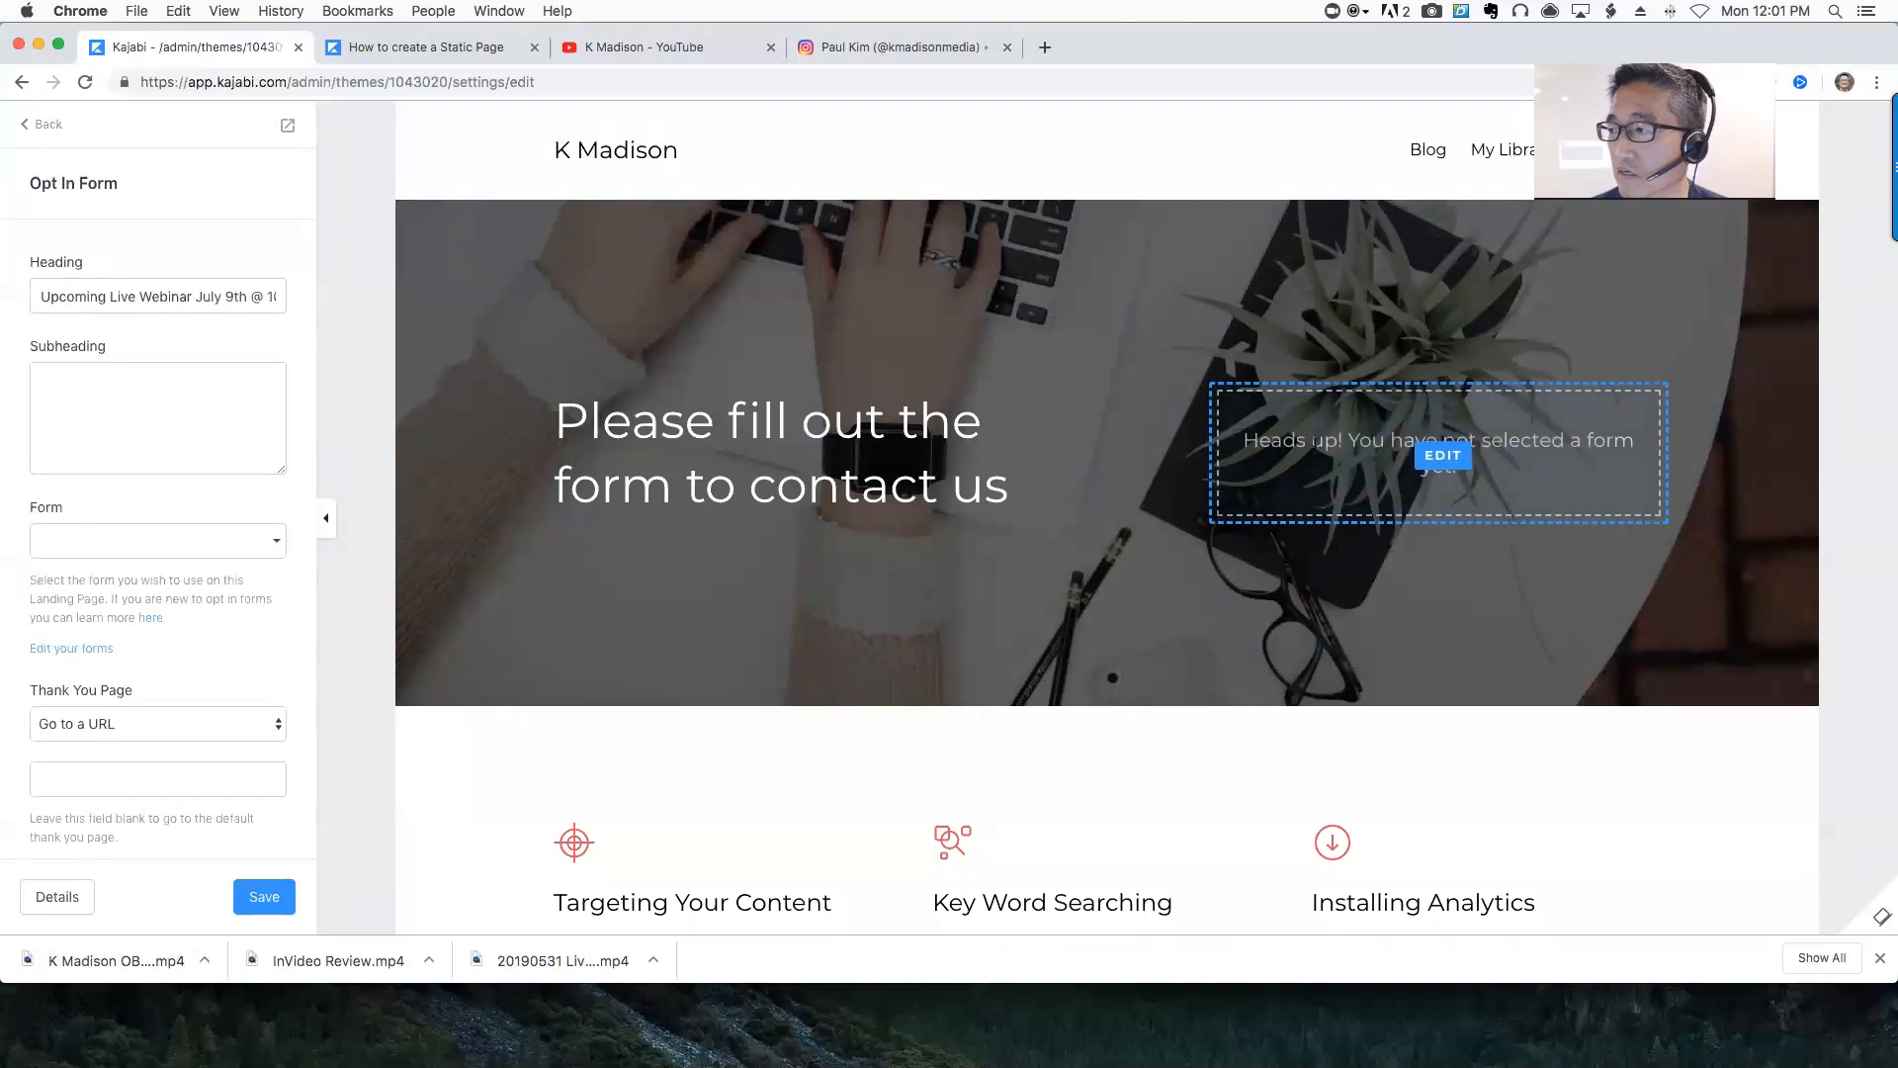
left_click(1420, 457)
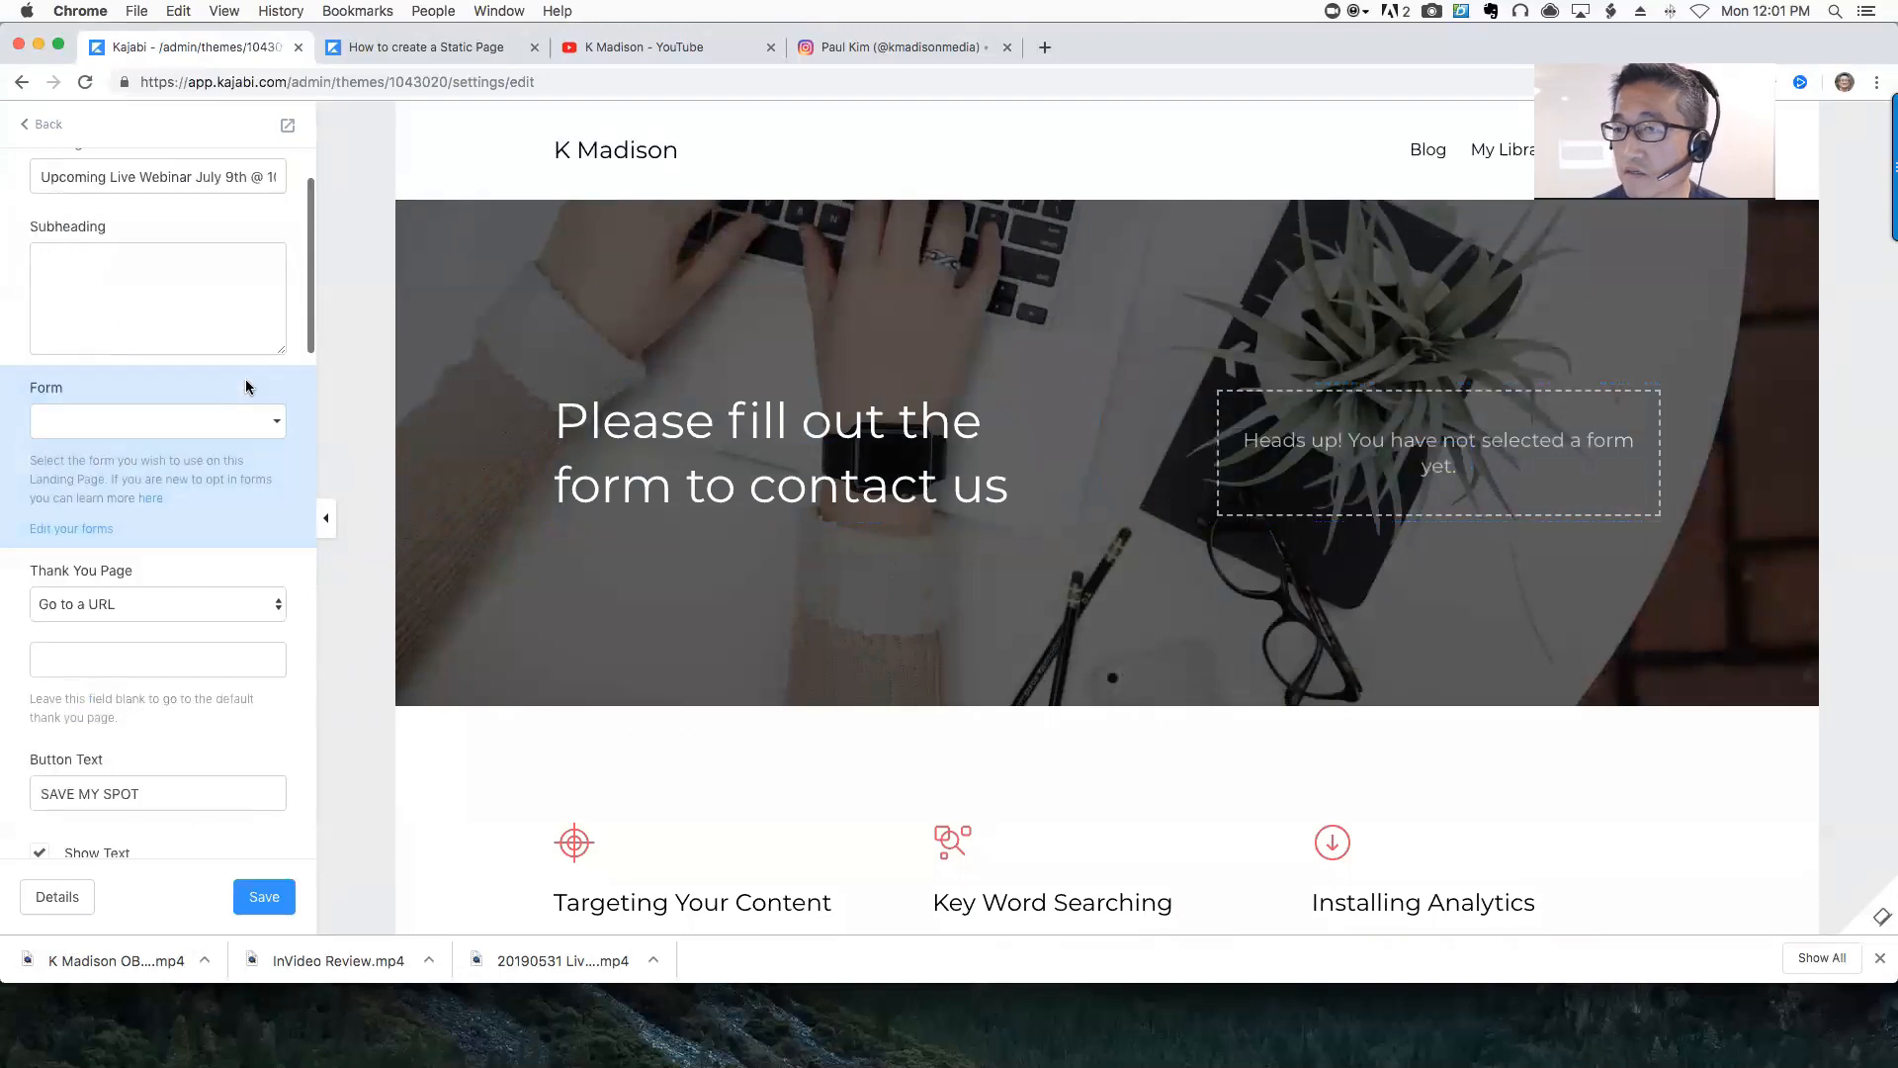
left_click(161, 428)
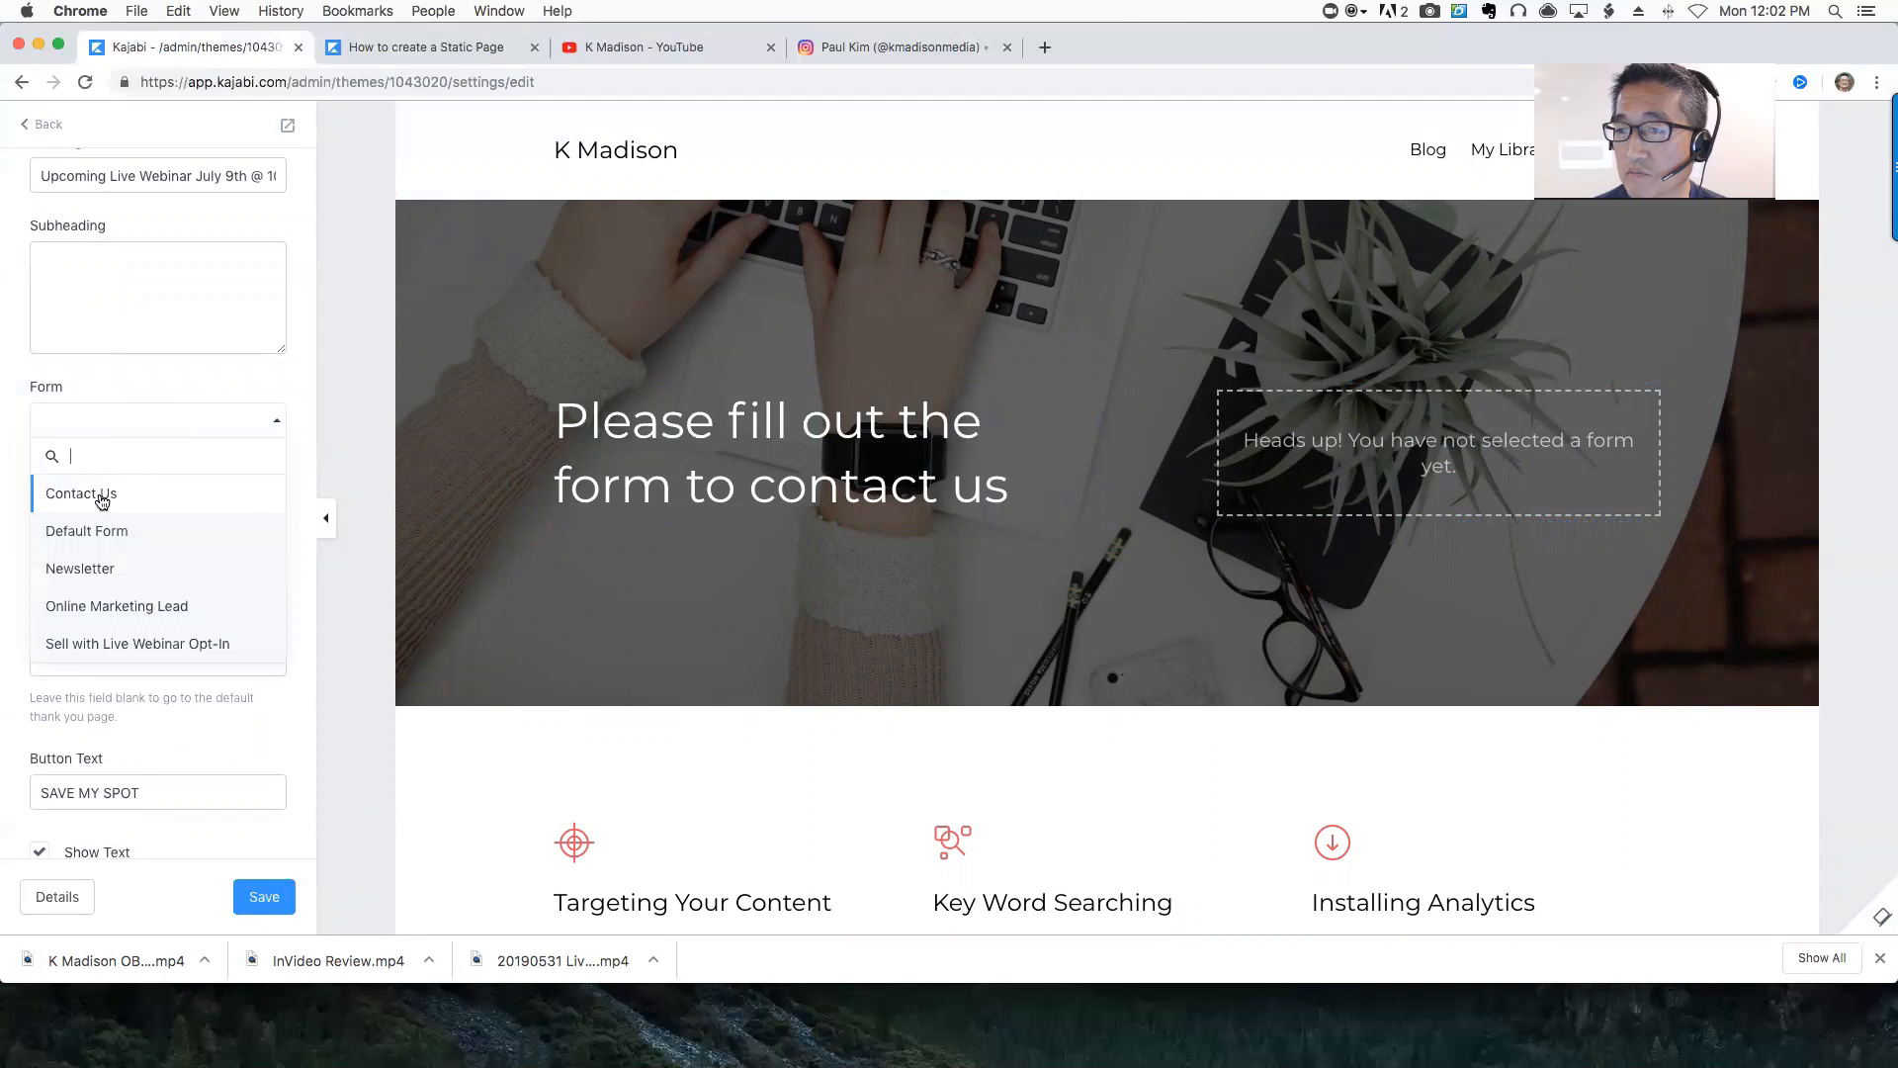
left_click(100, 503)
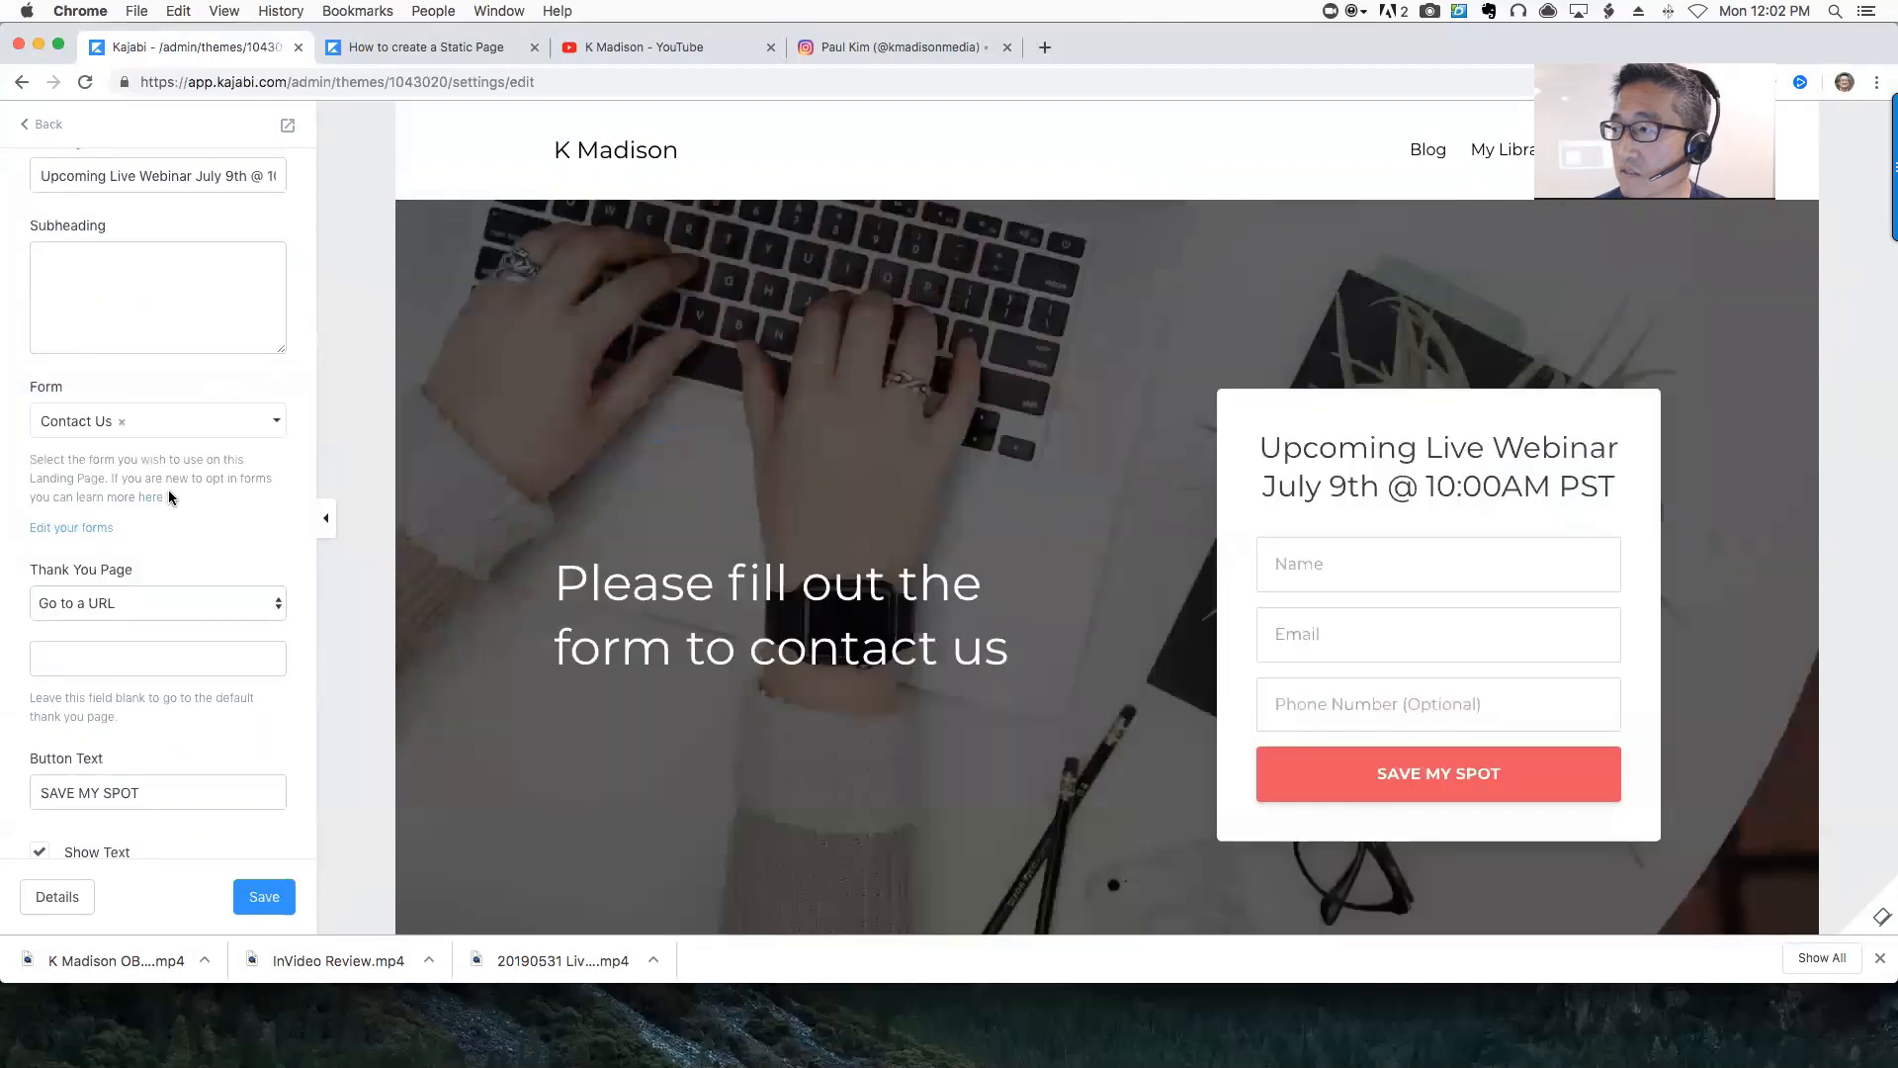
Change the opt-in form's heading to Contact Us
scroll(163, 316, "up", 3)
left_click(125, 299)
key("super+a")
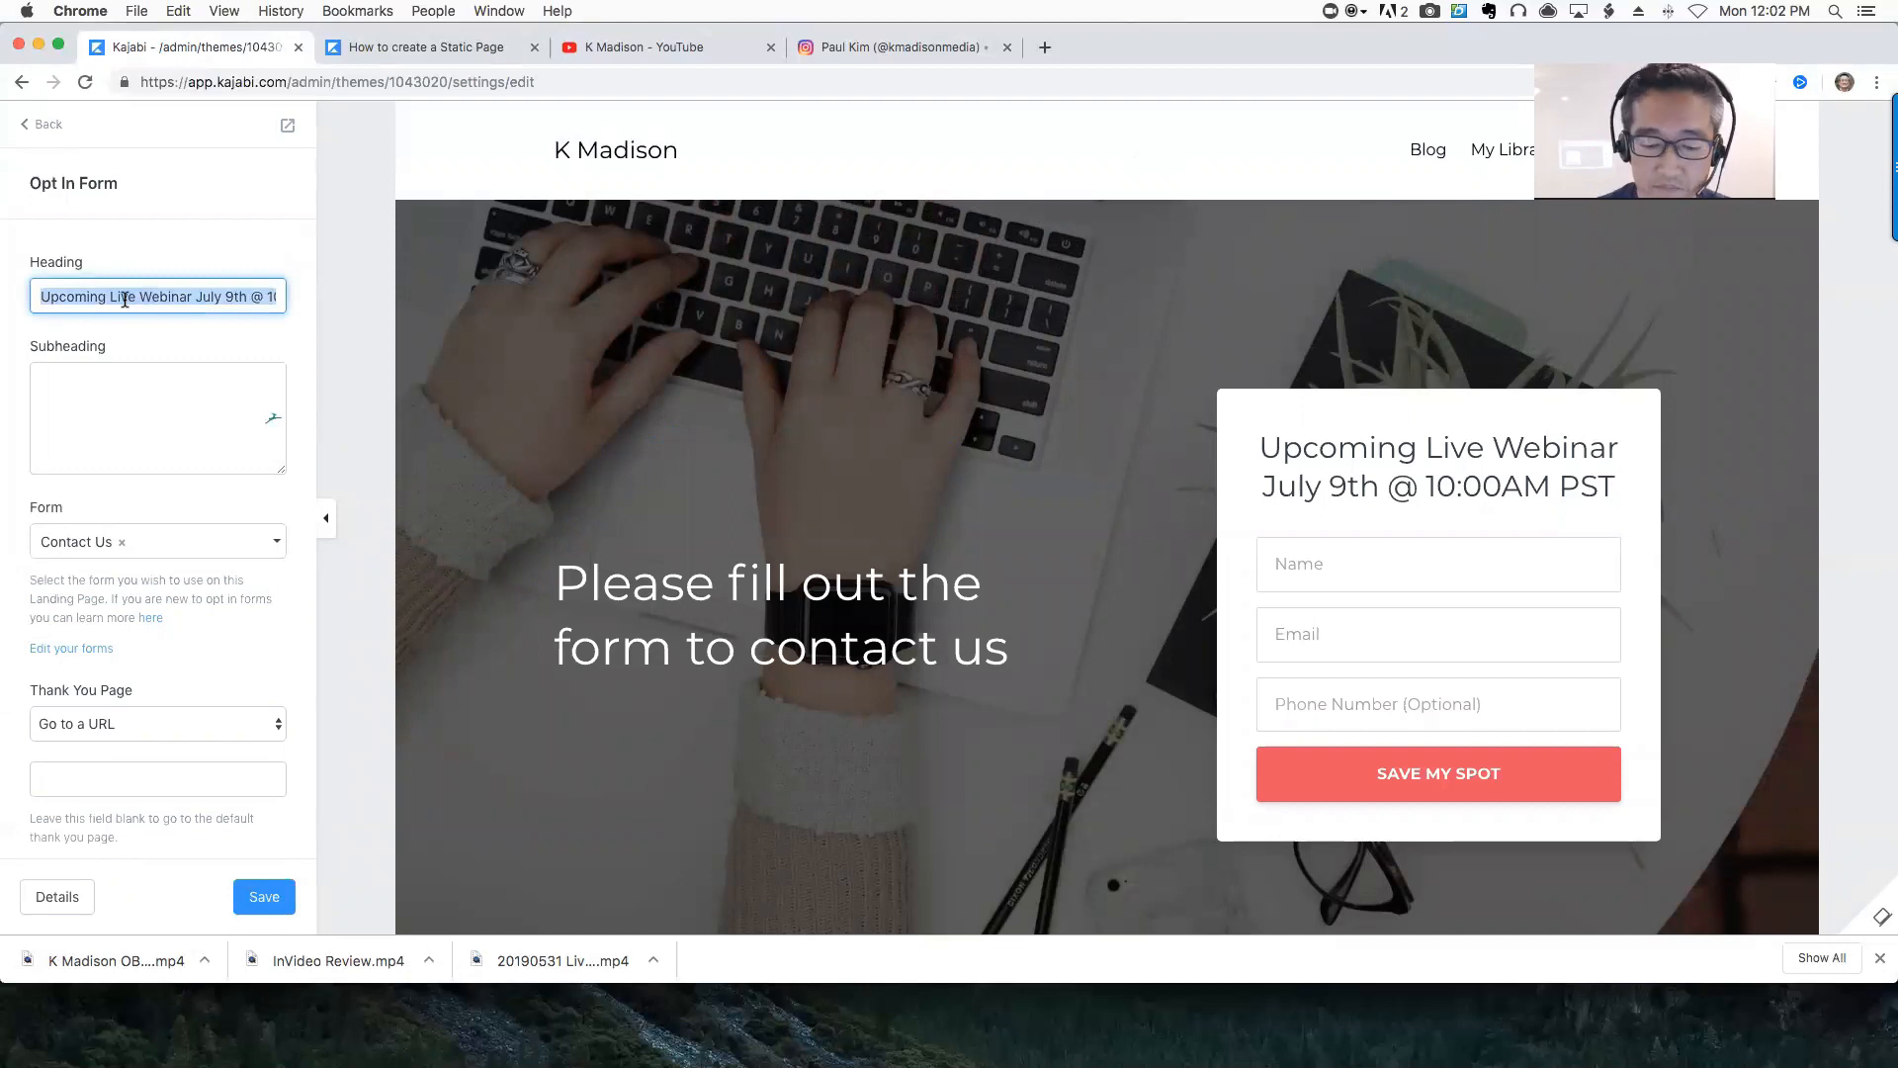
type("Conta")
type("Us")
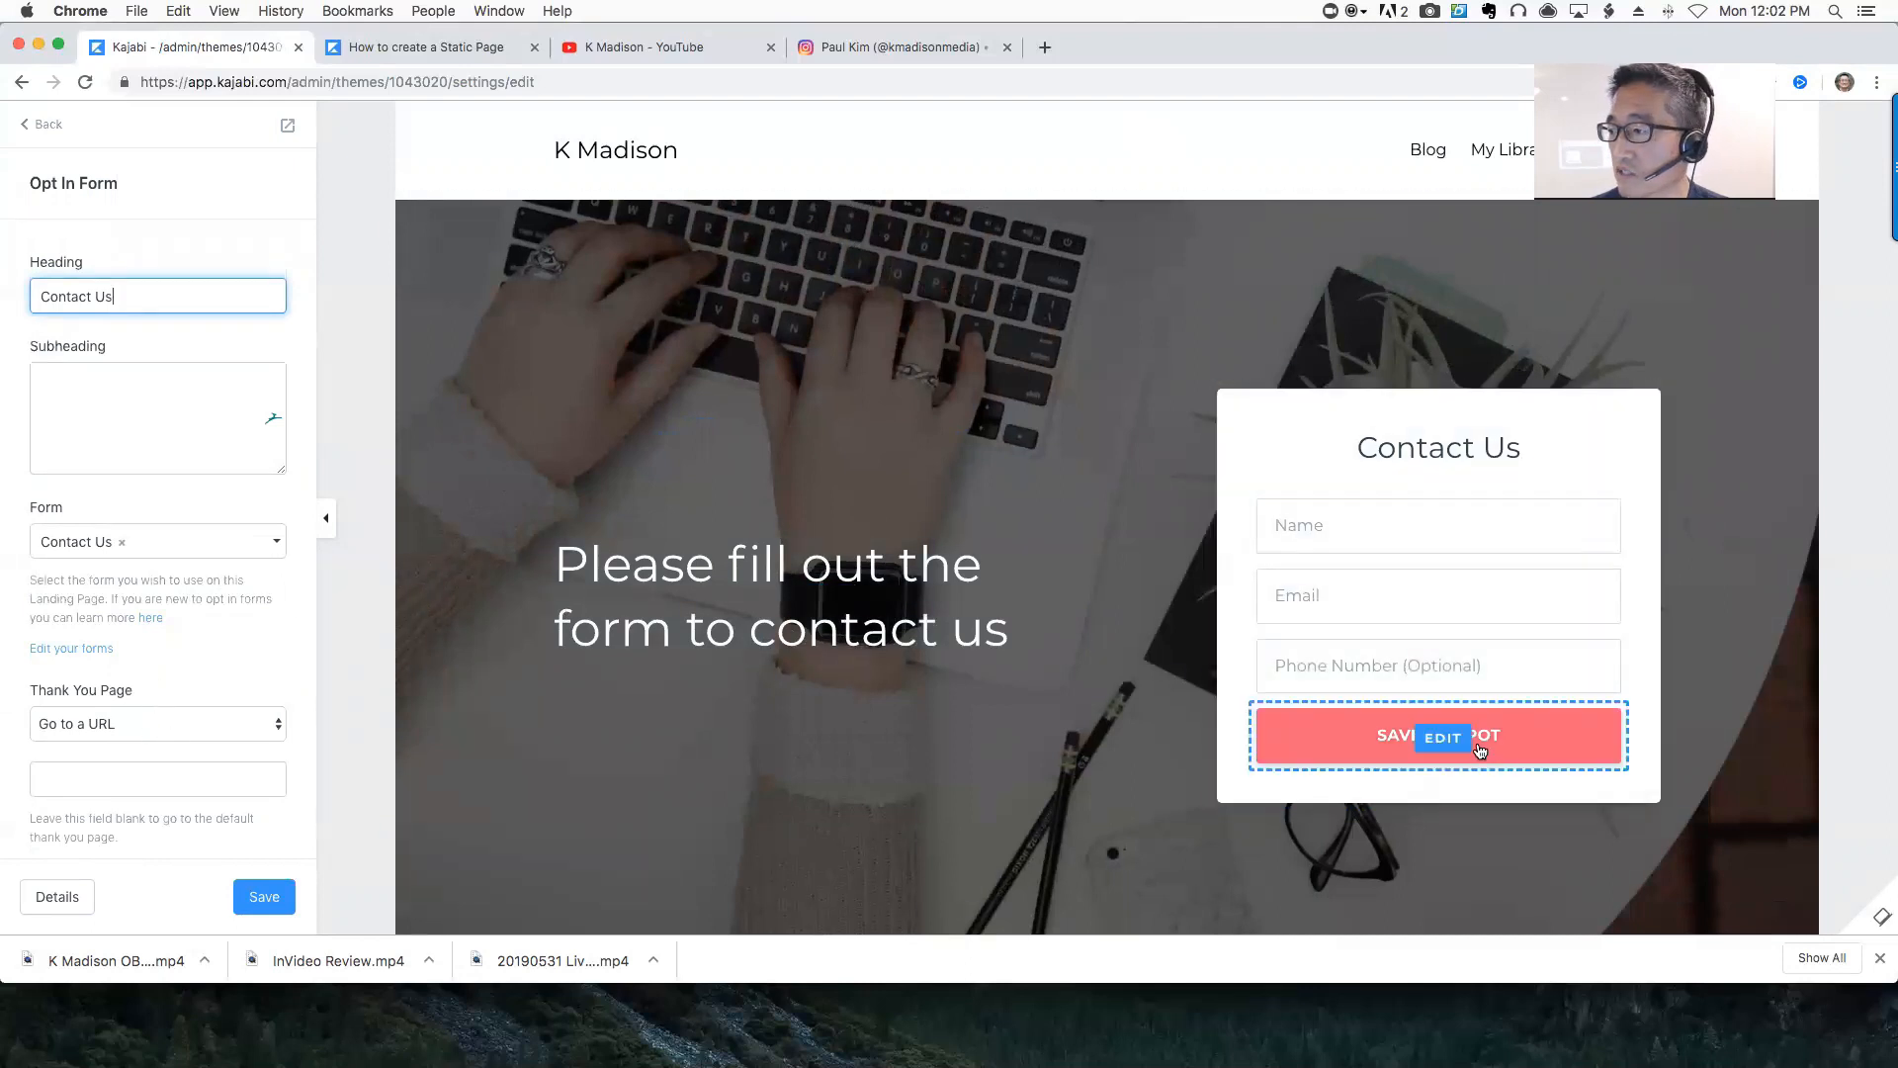
Change the opt-in form's button text to "Send it Now"
left_click(1443, 736)
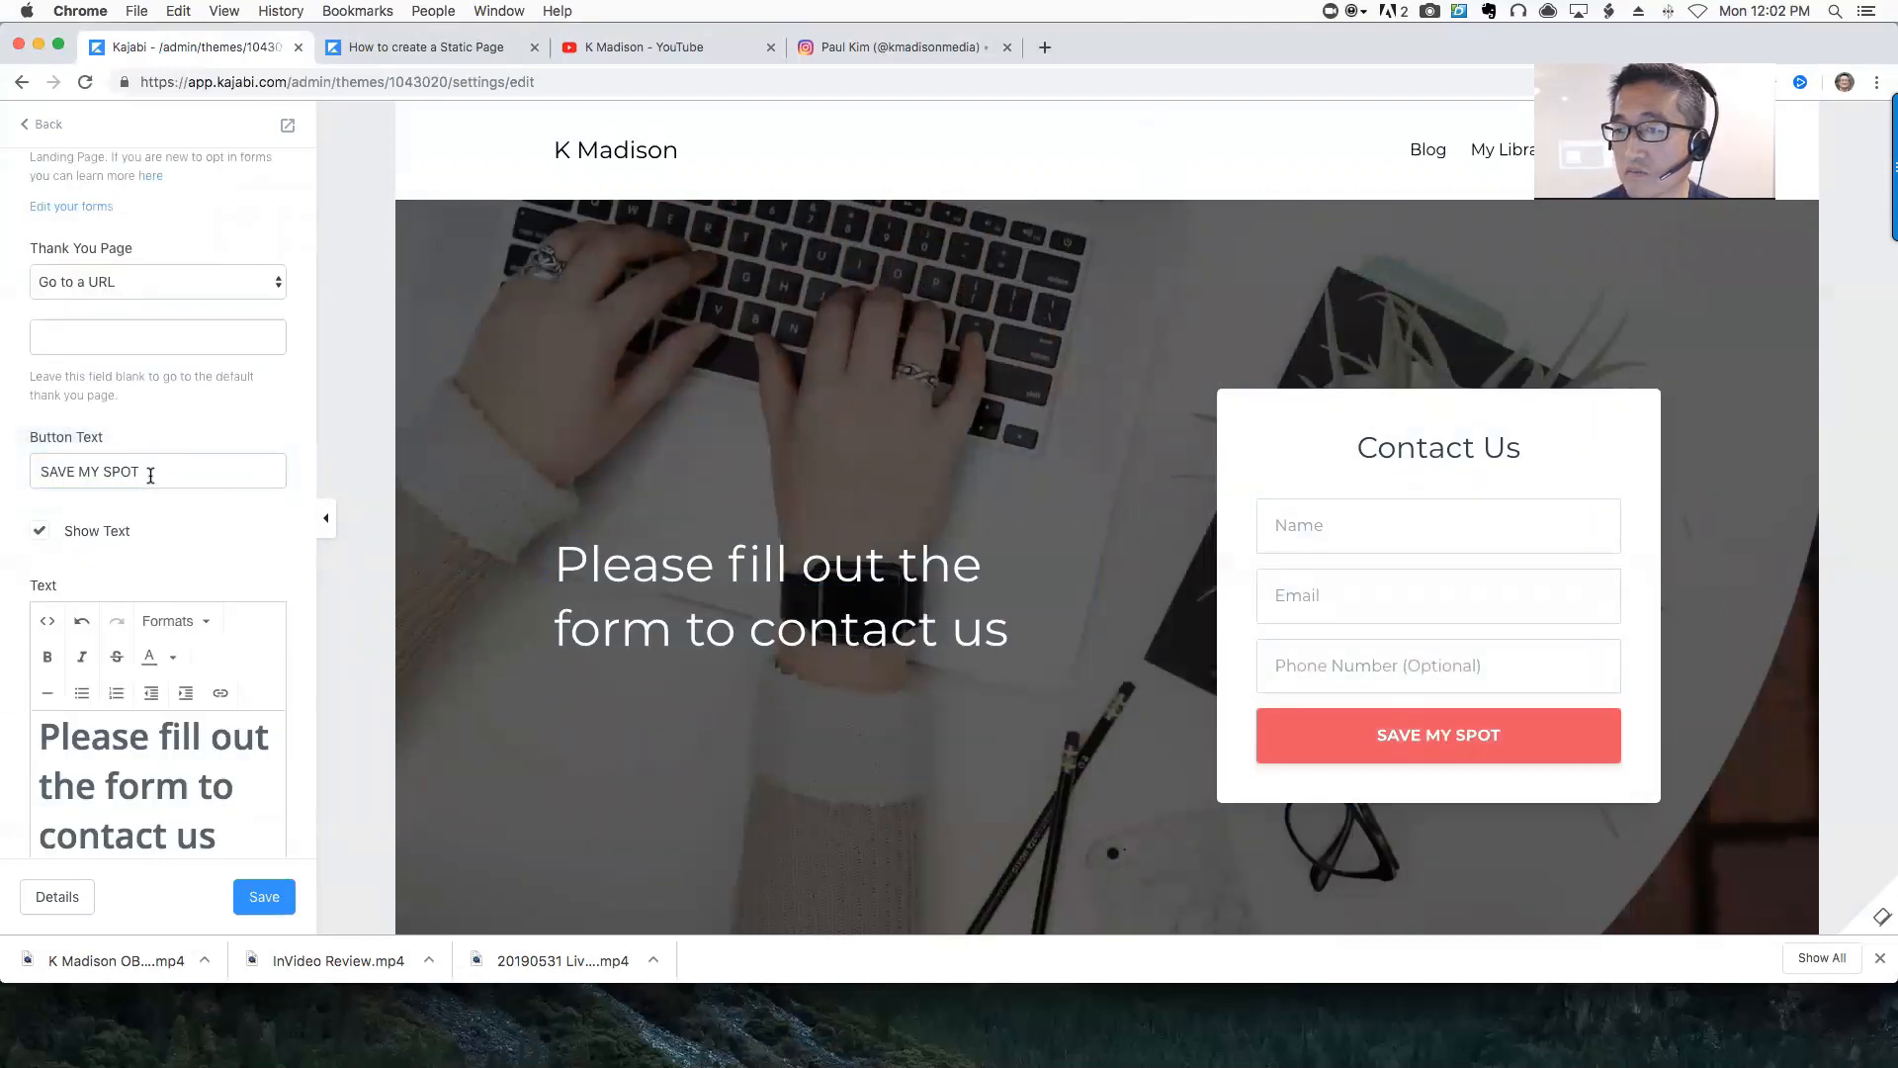
left_click_drag(148, 471, 35, 472)
key("BackSpace")
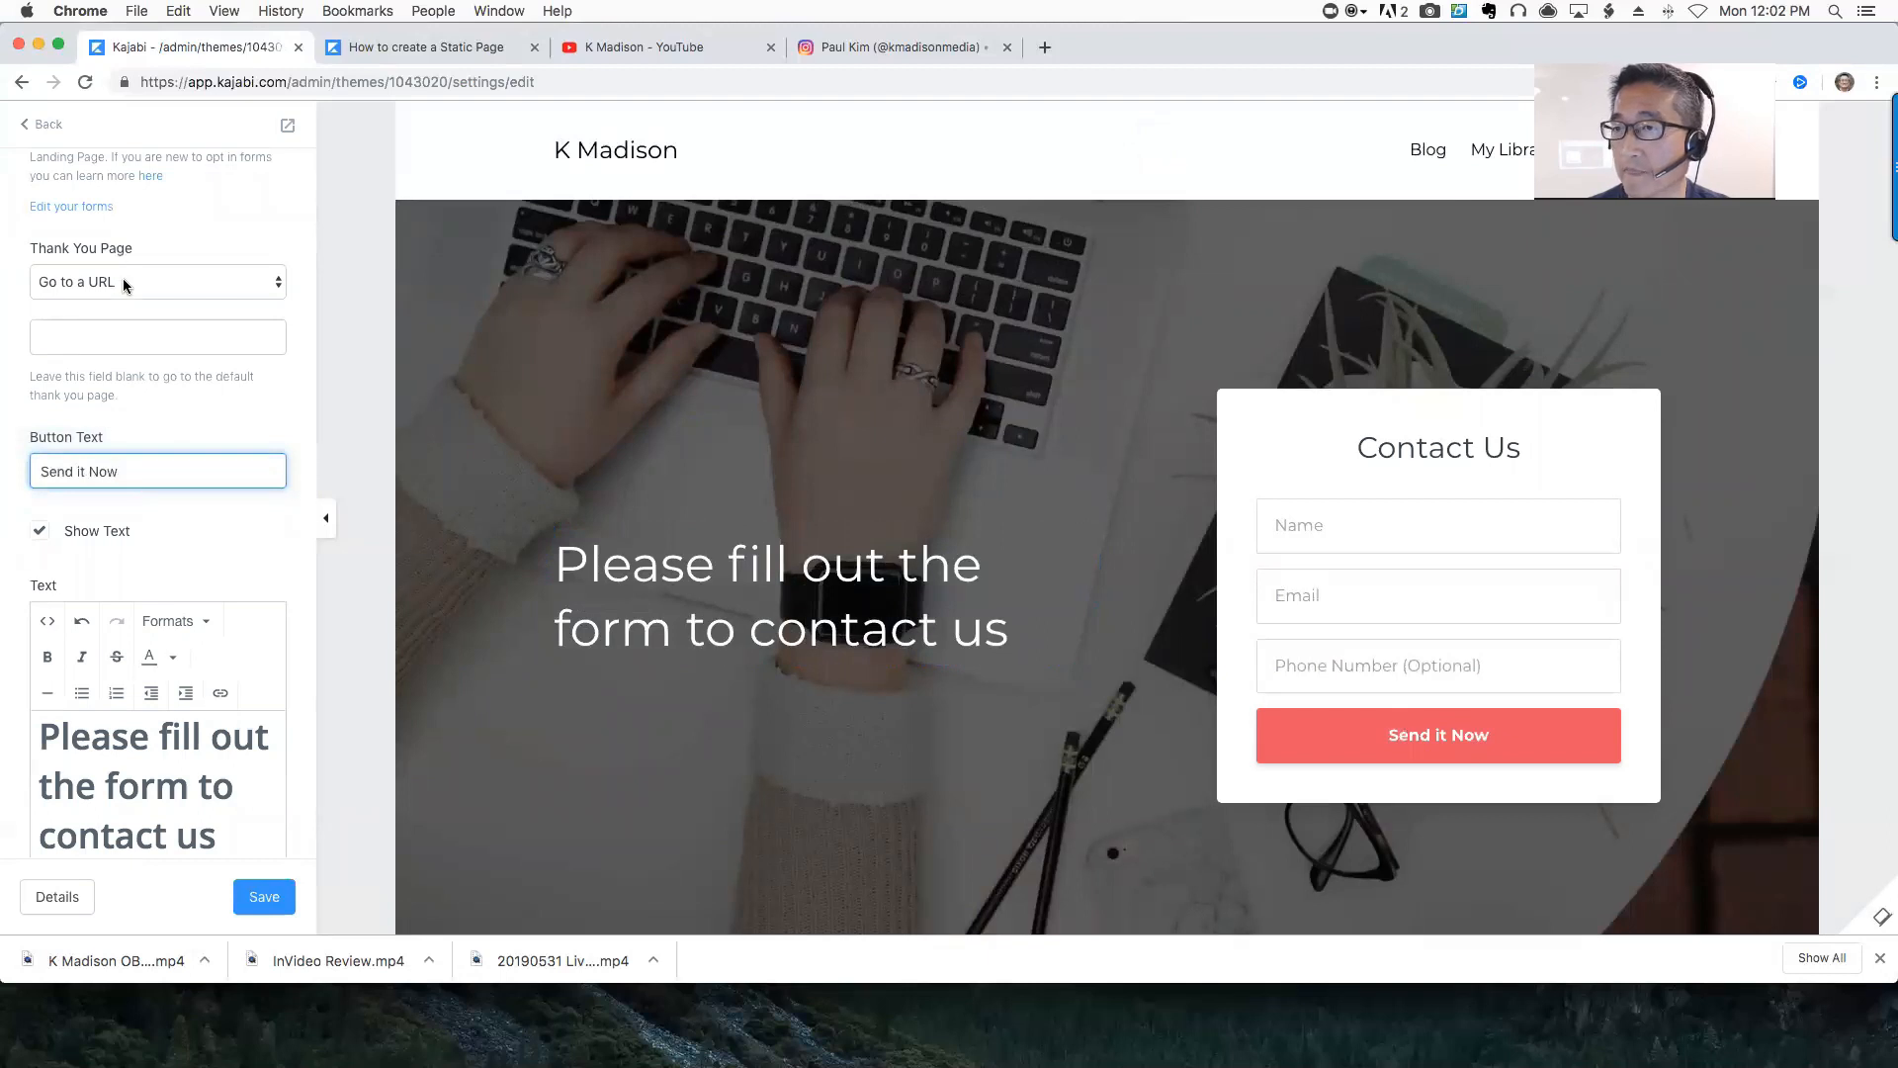
Keep the opt-in form's thank you page on Go to a URL with the address blank, and save the page
scroll(124, 286, "up", 2)
left_click(109, 387)
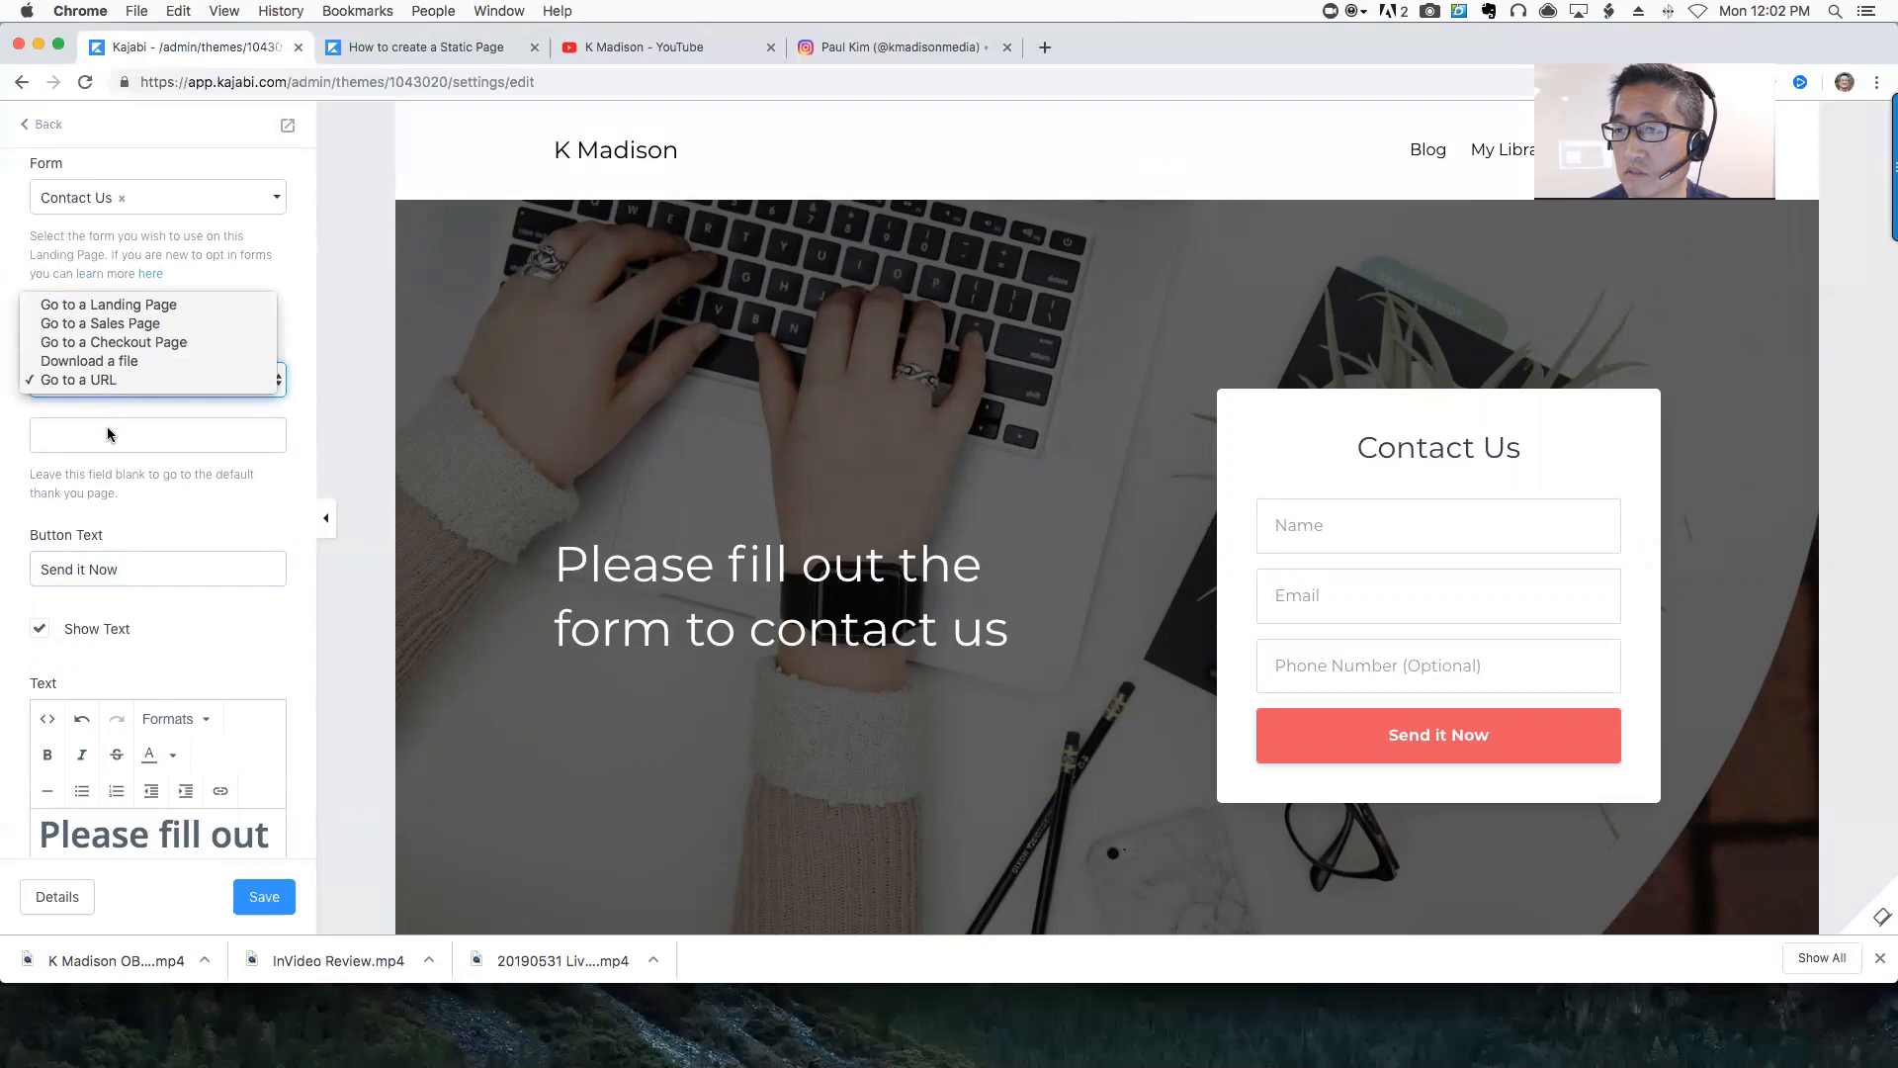
left_click(108, 432)
scroll(152, 436, "up", 1)
scroll(153, 435, "up", 2)
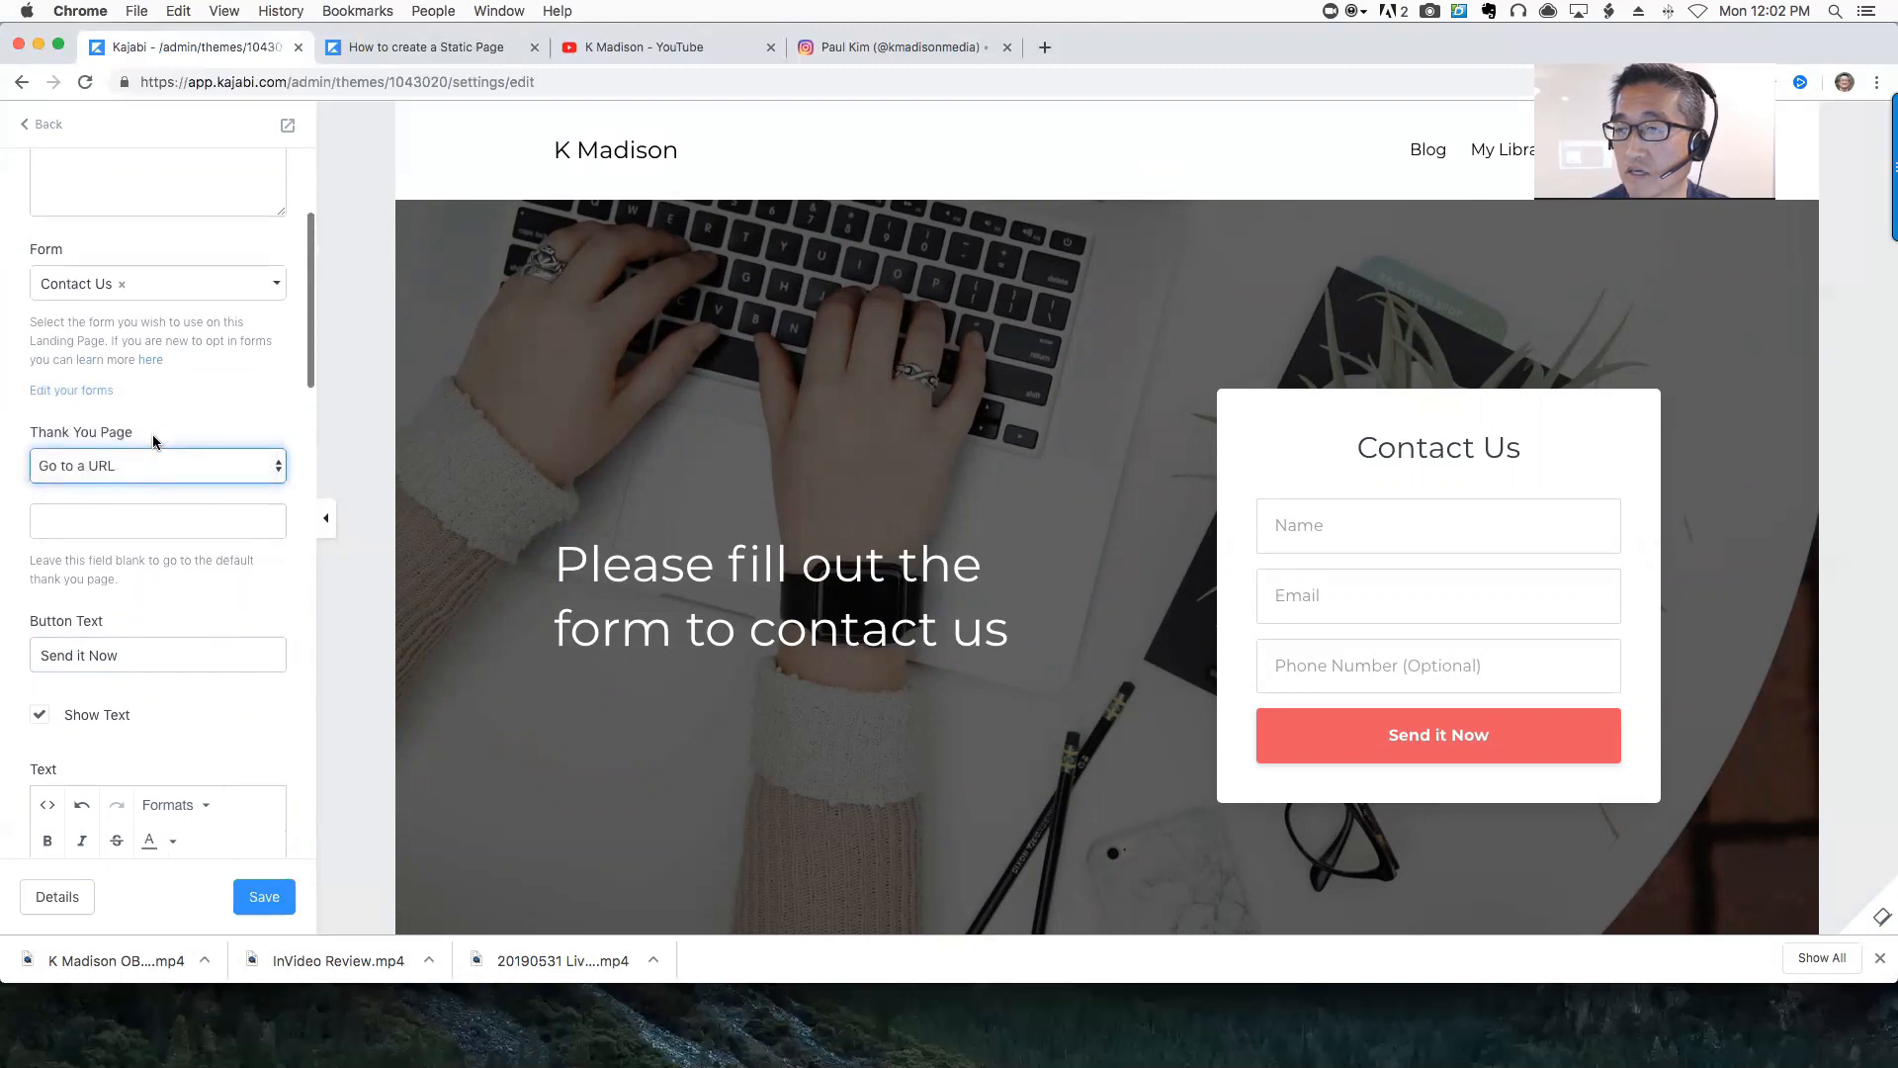
scroll(143, 436, "up", 5)
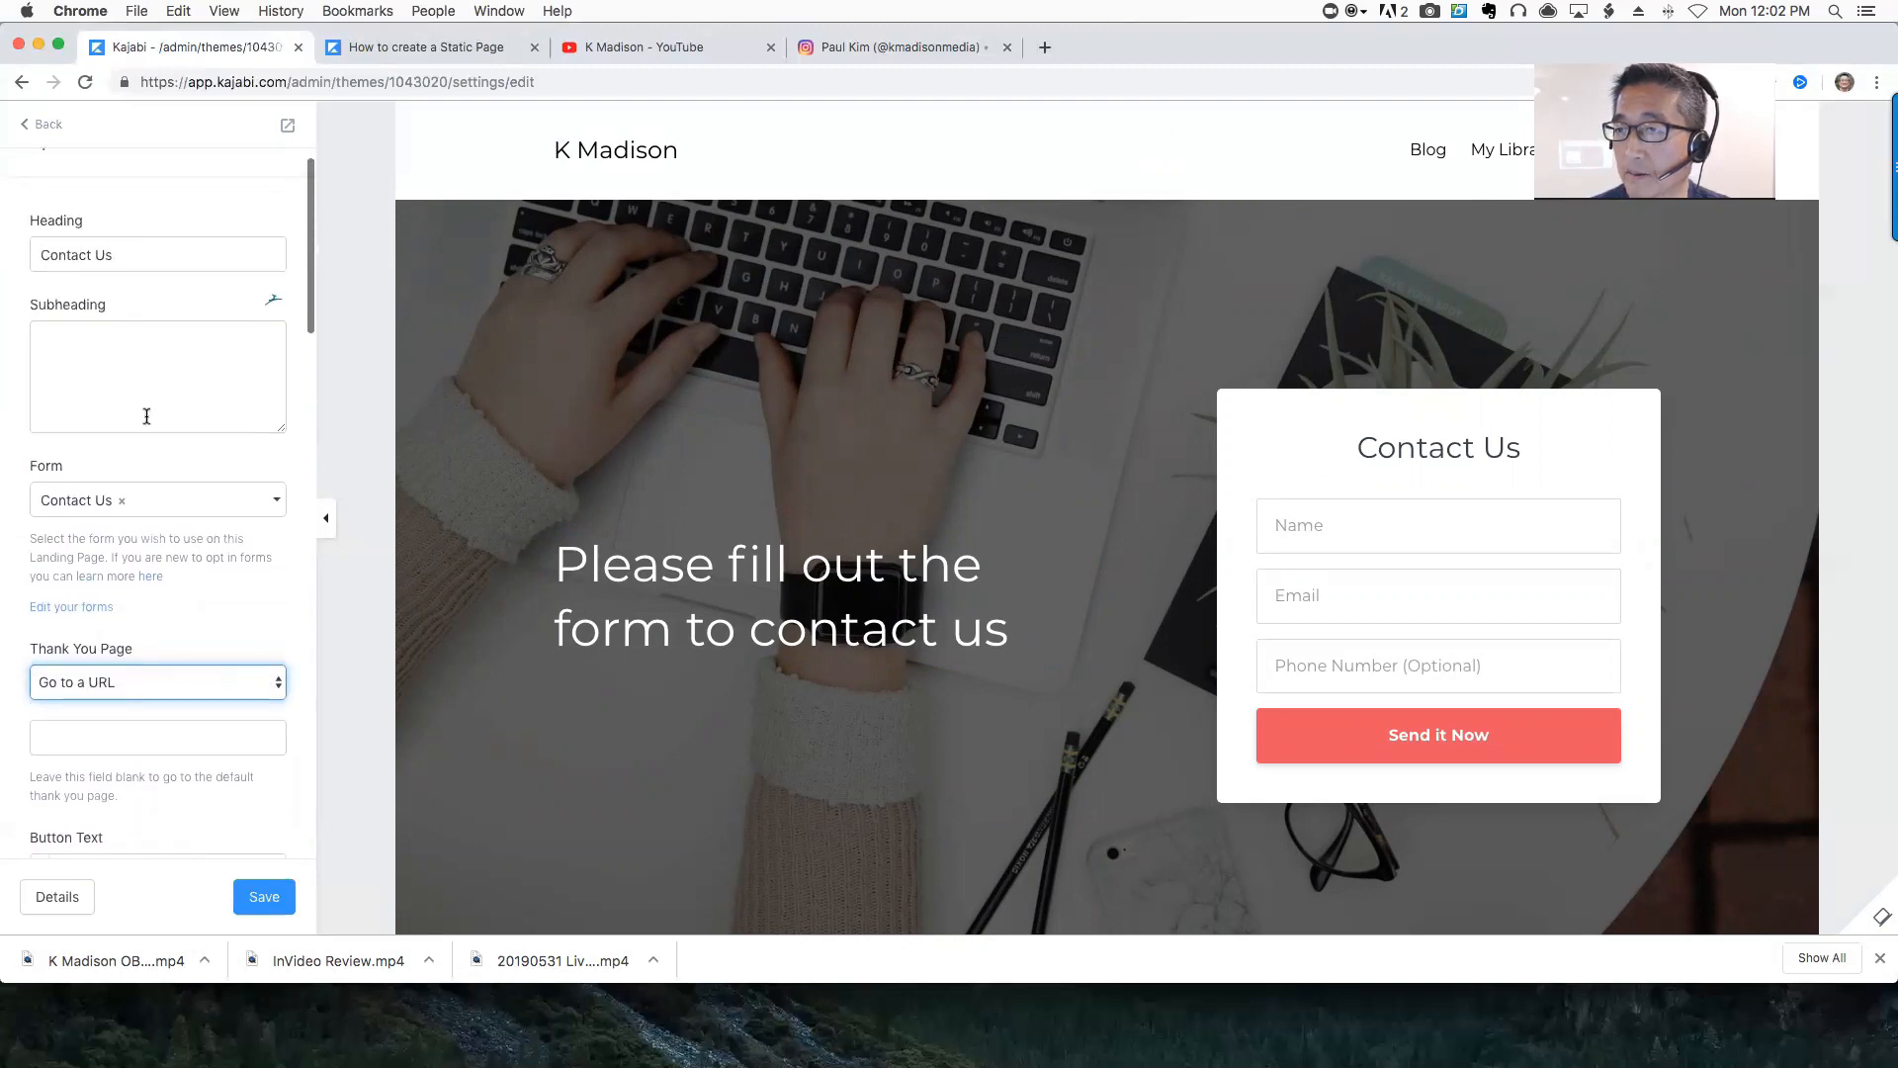
scroll(146, 416, "down", 4)
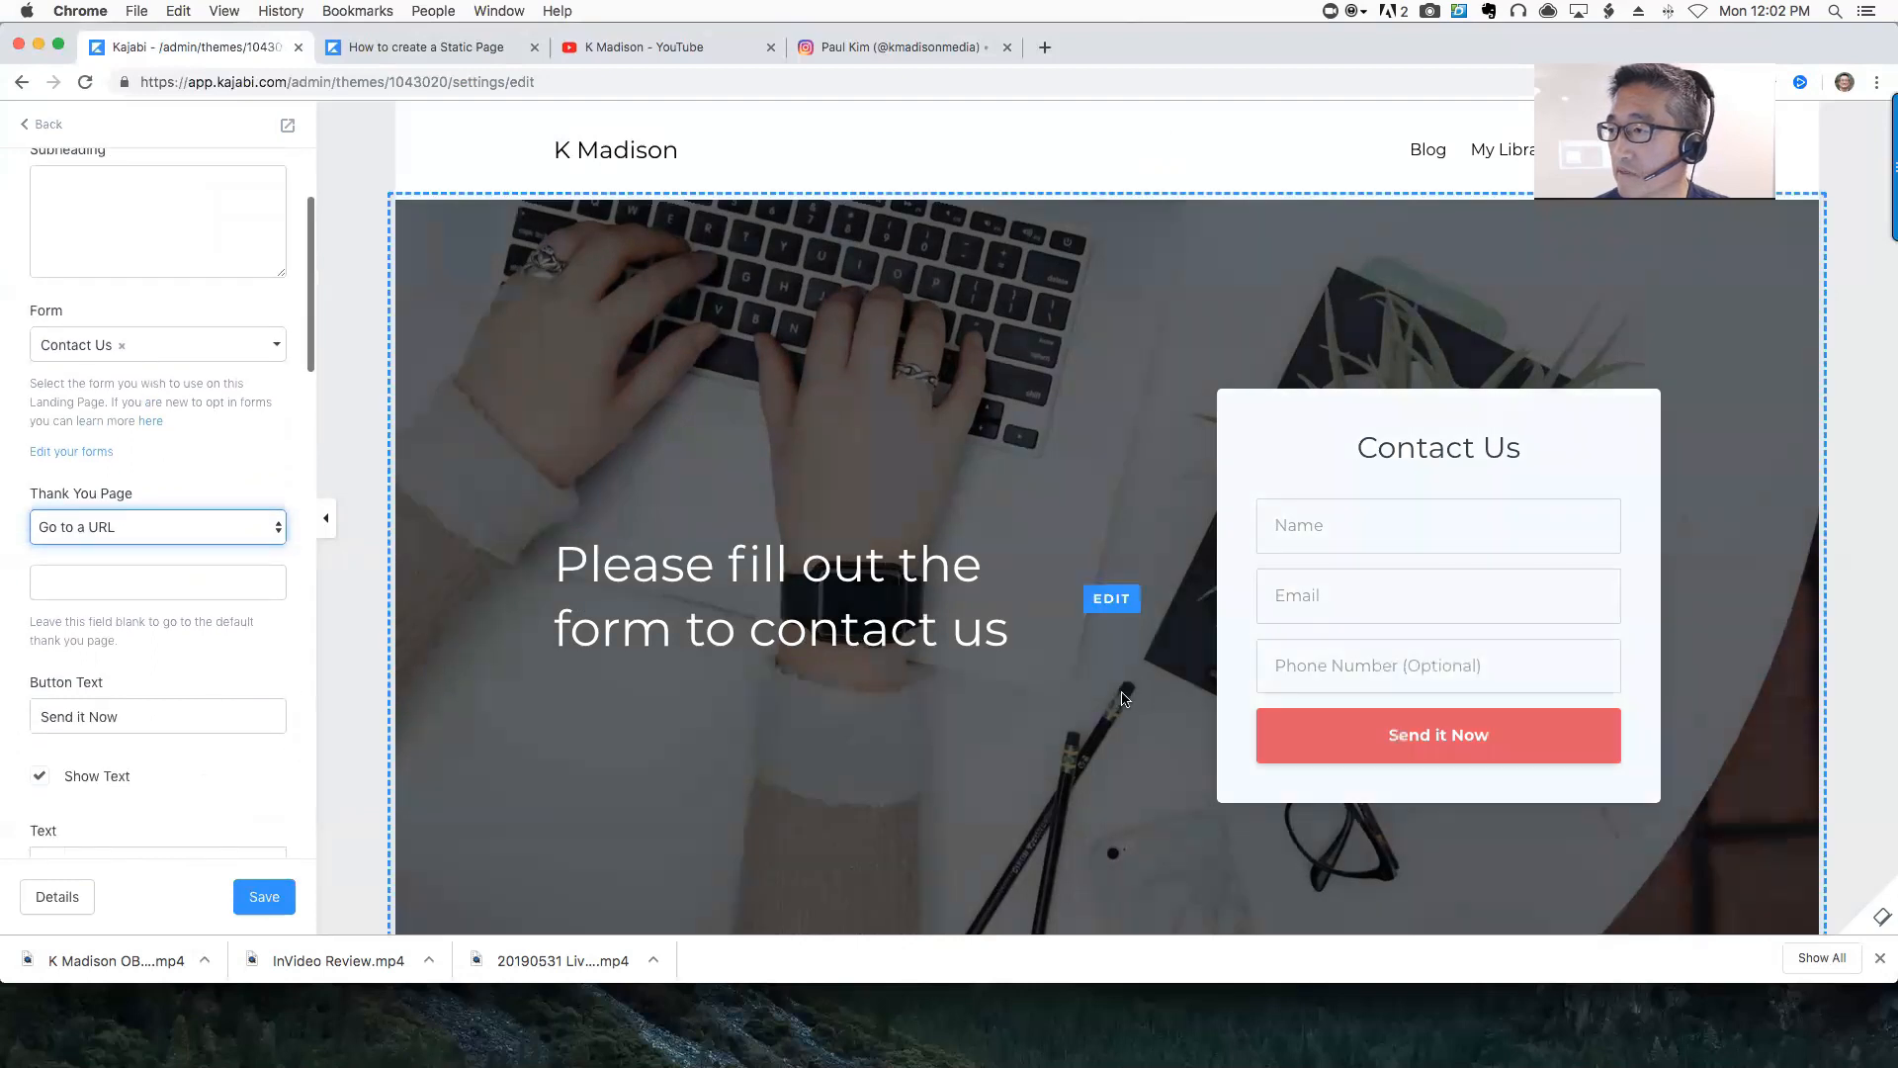
scroll(1122, 699, "down", 3)
scroll(1121, 691, "down", 8)
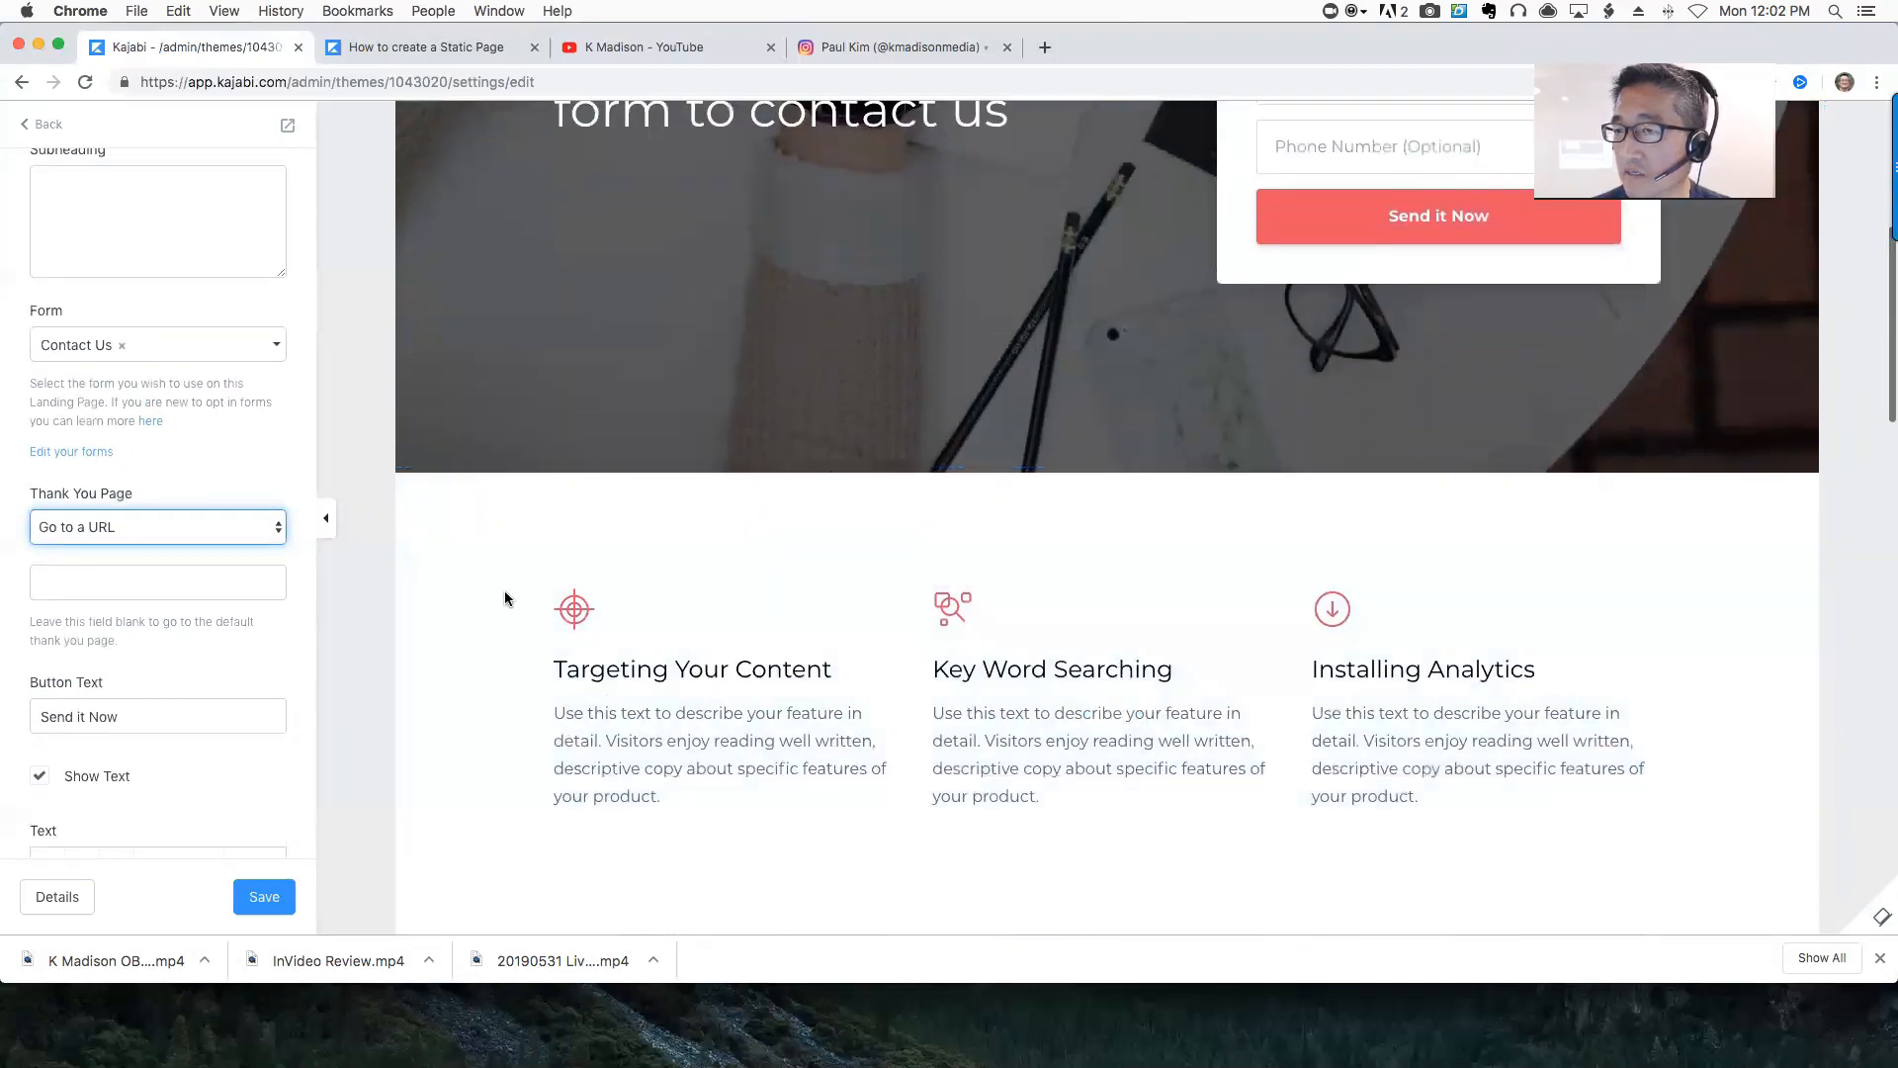
left_click(263, 896)
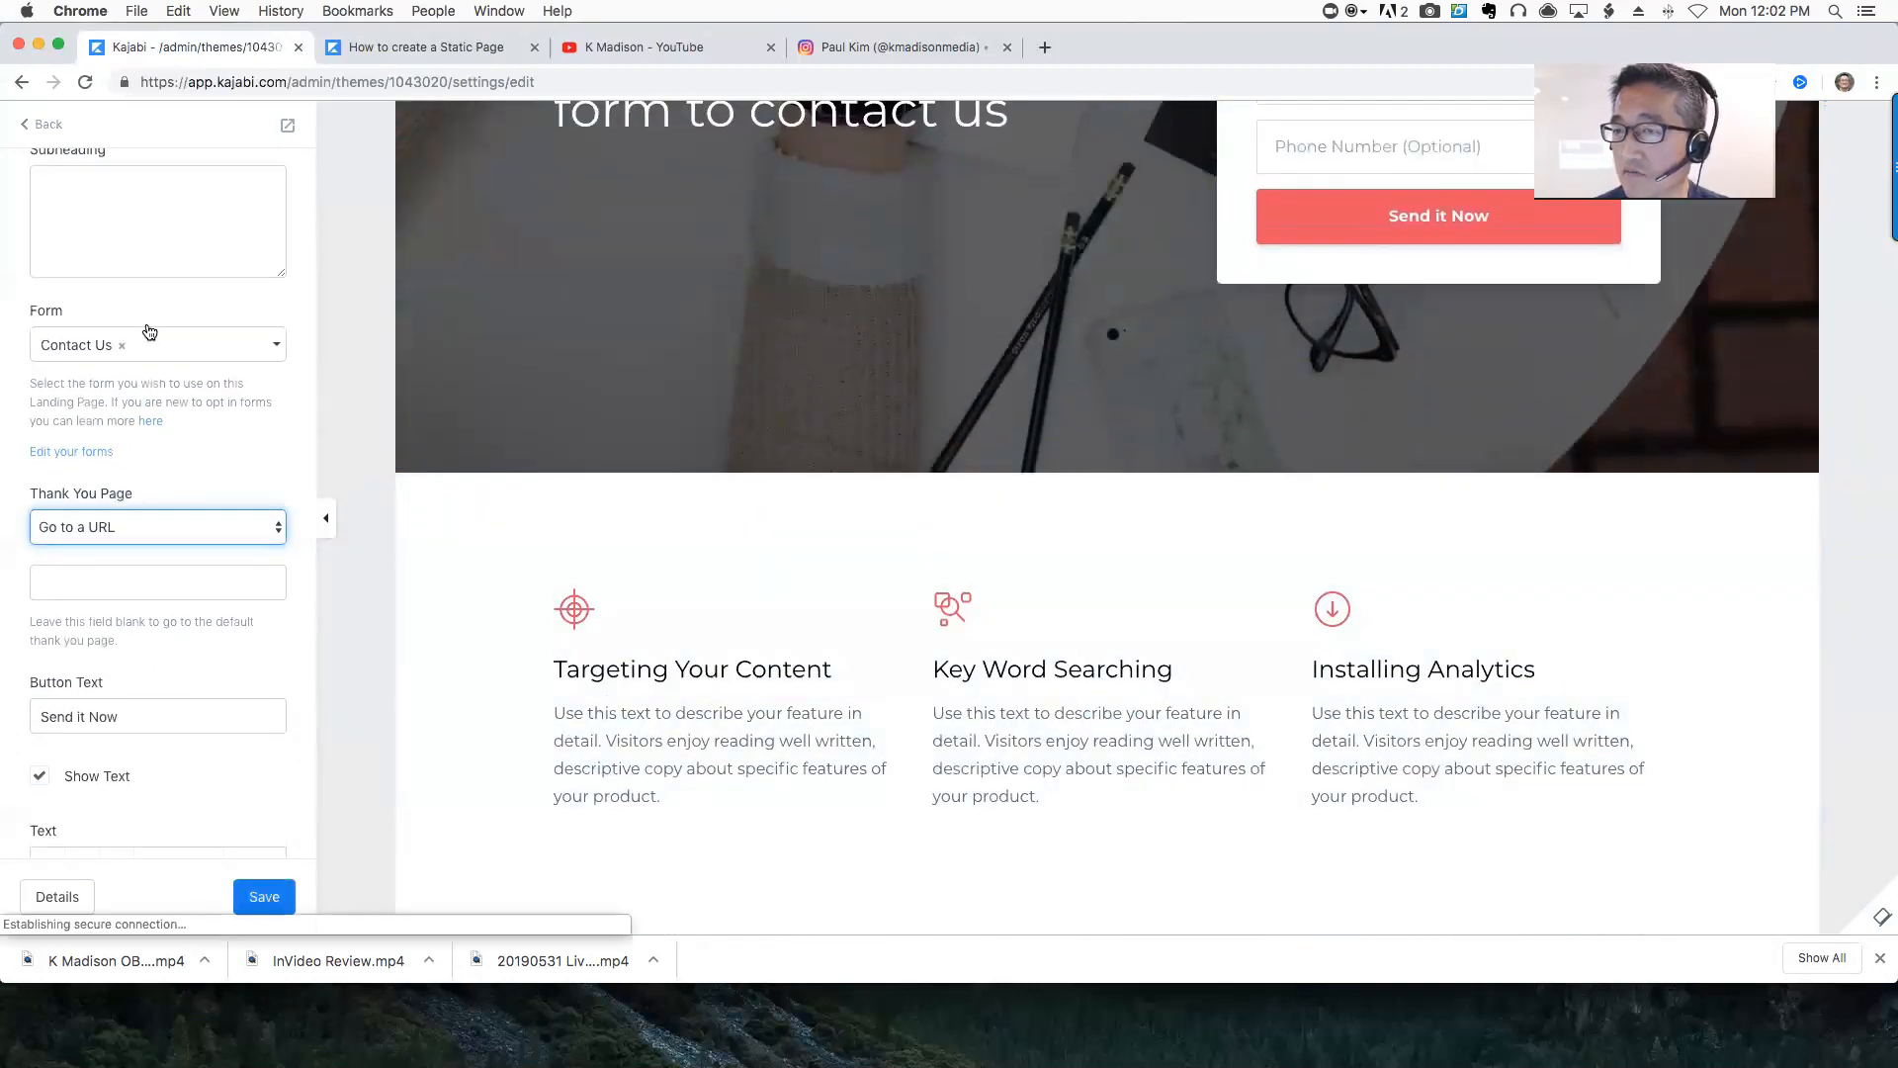
left_click(49, 125)
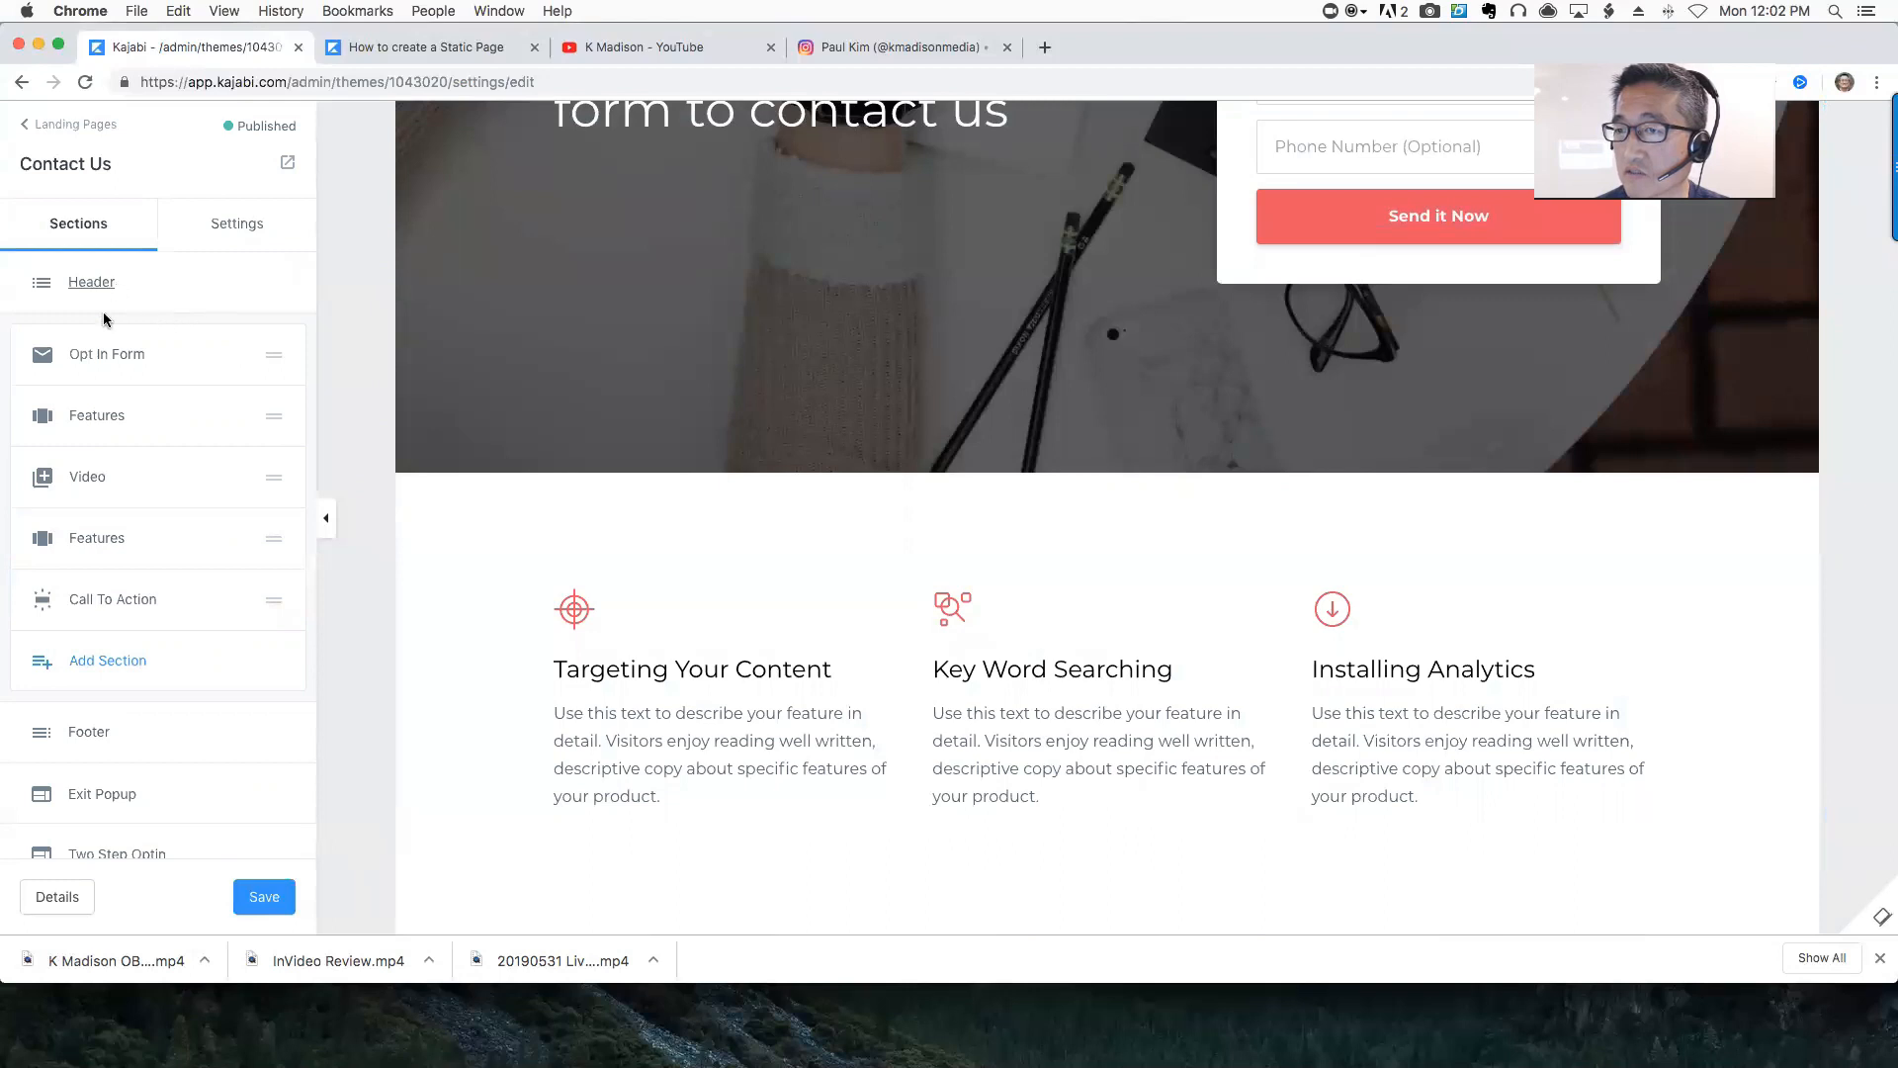
Delete both Features sections, the Video section and the Call To Action section from the Contact Us page
left_click(96, 415)
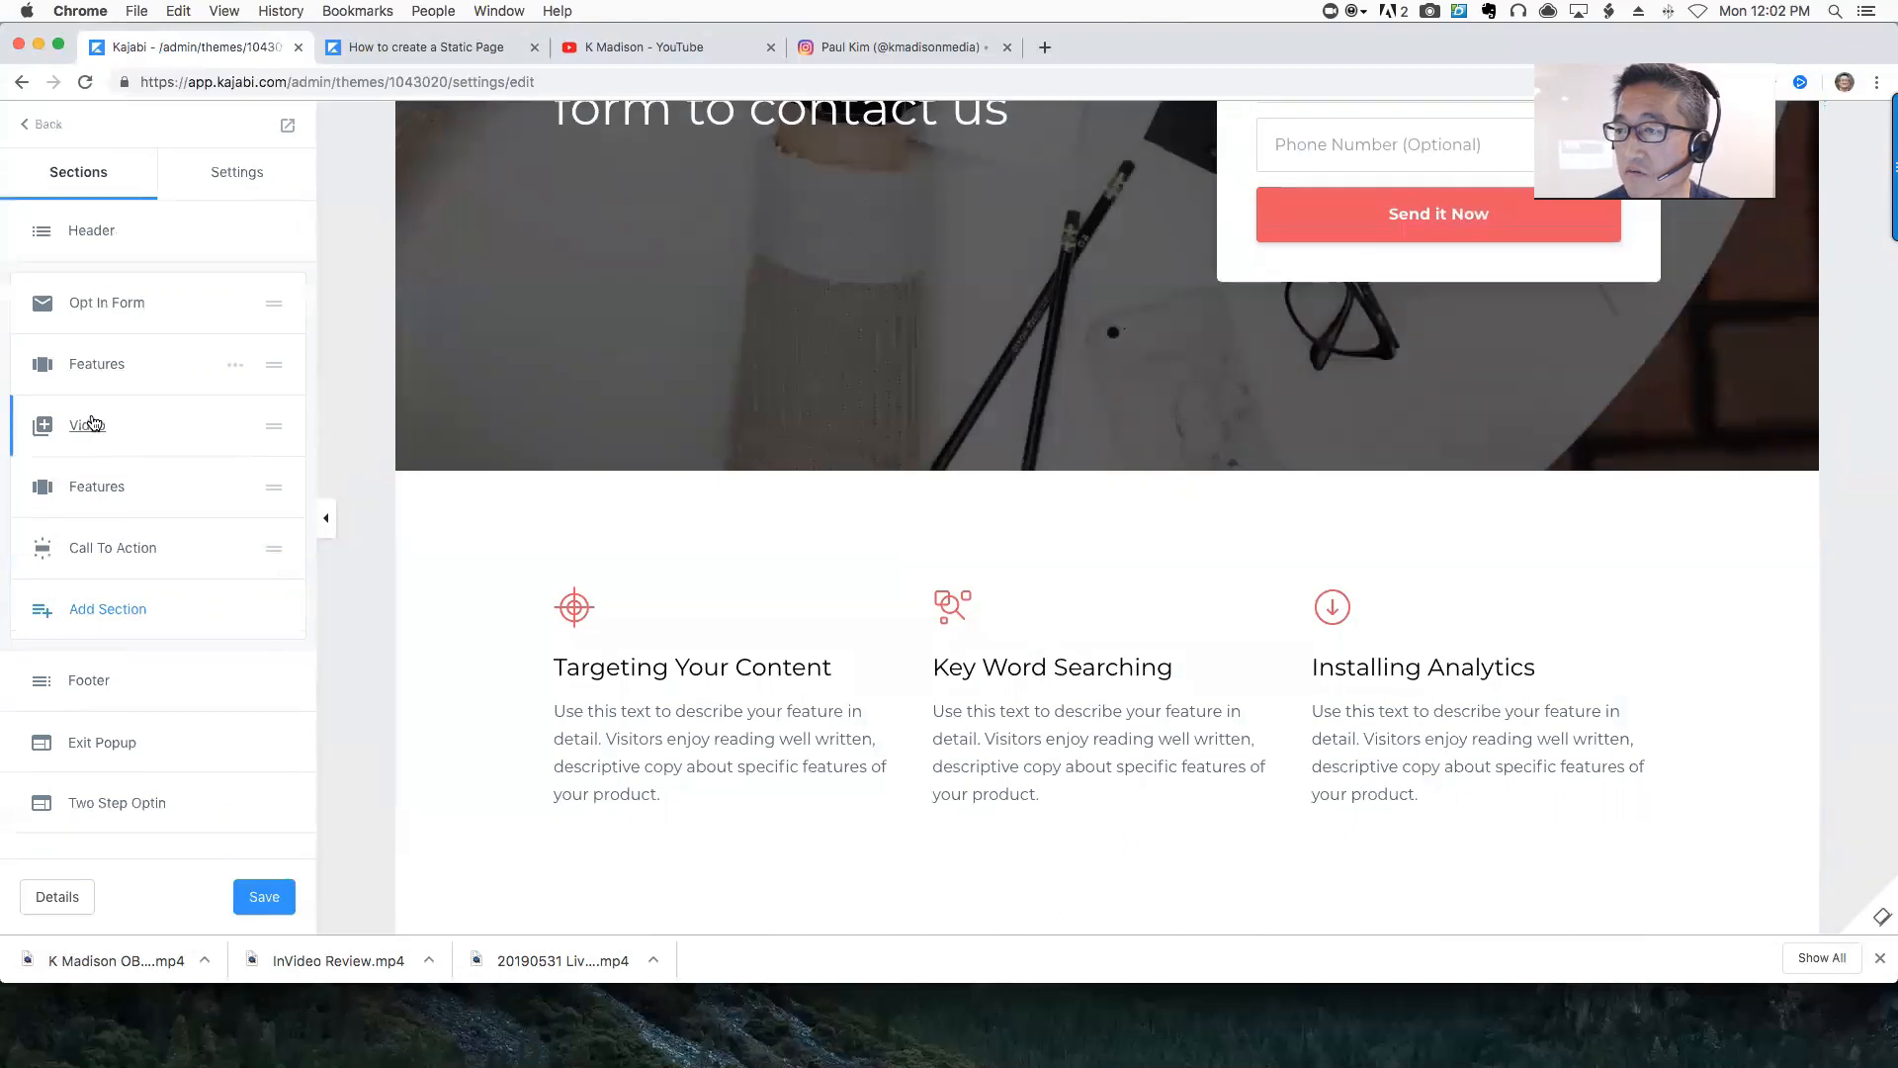
left_click(45, 124)
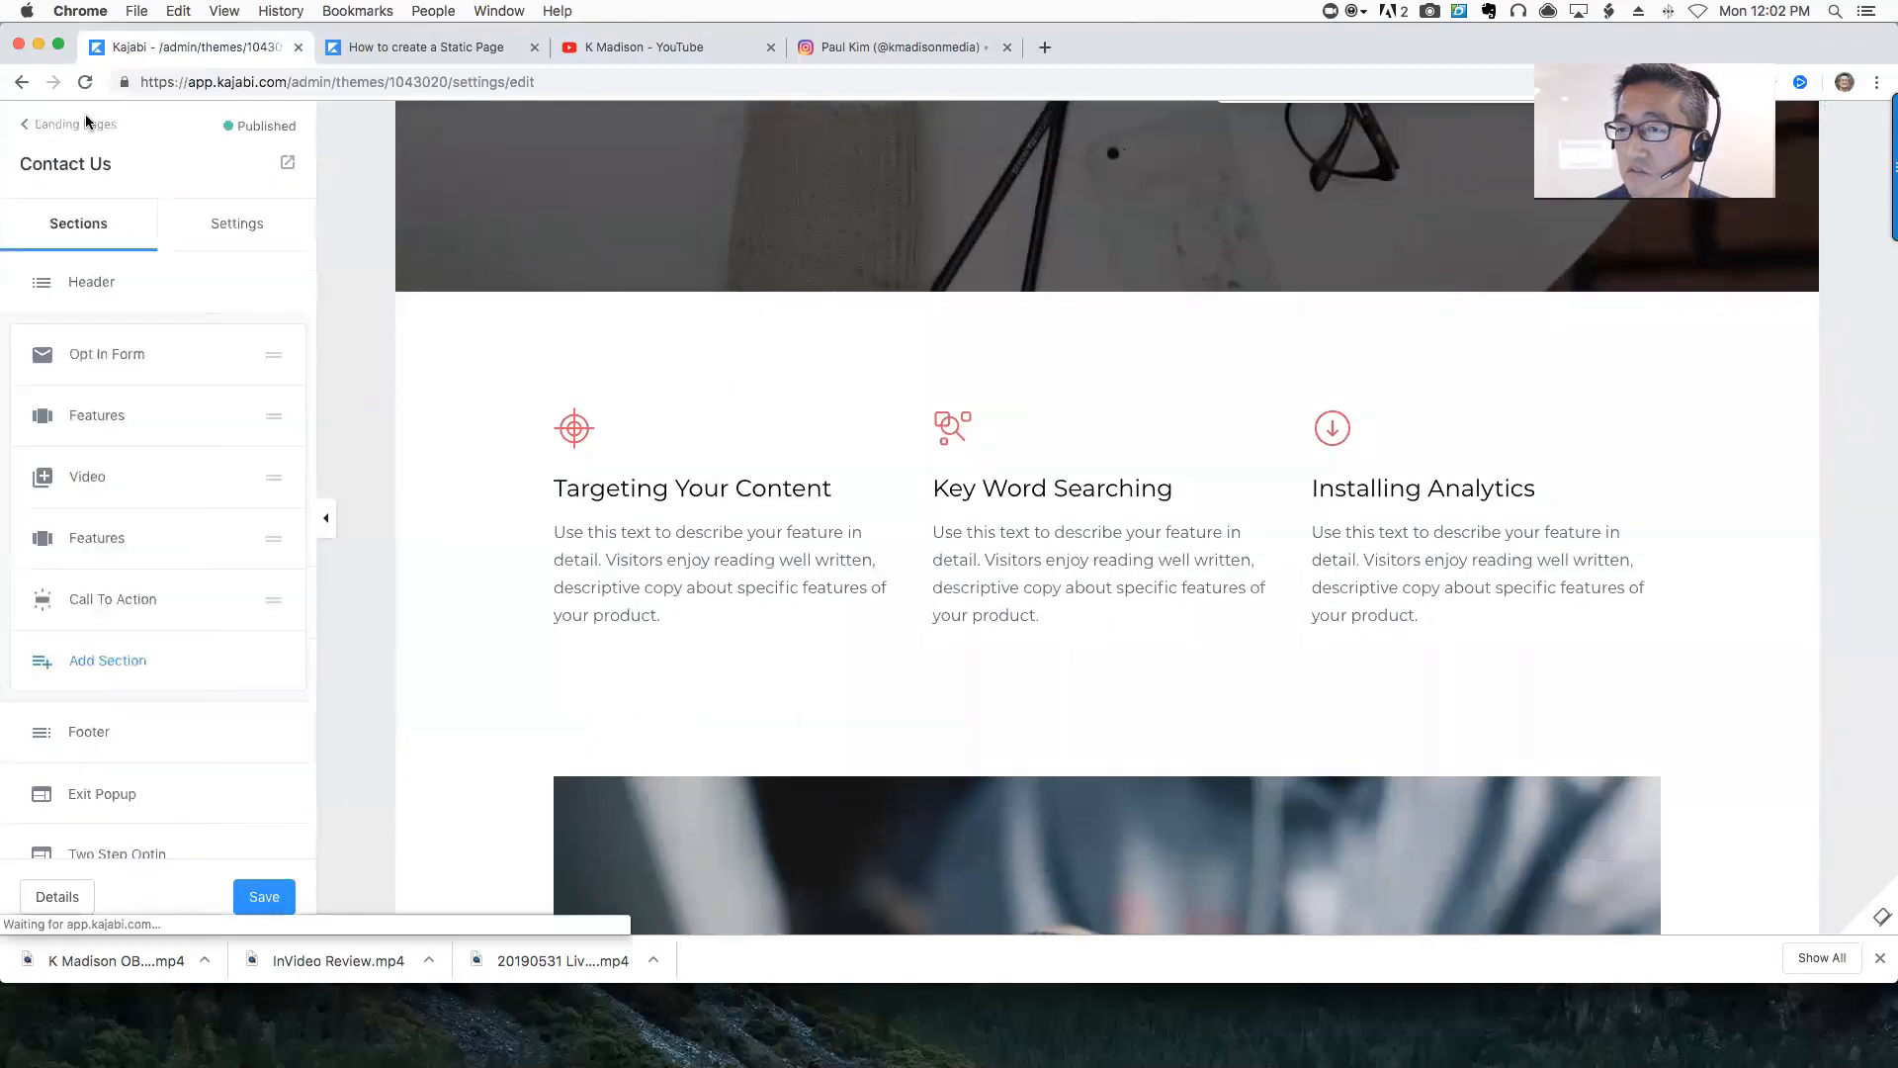
left_click(234, 417)
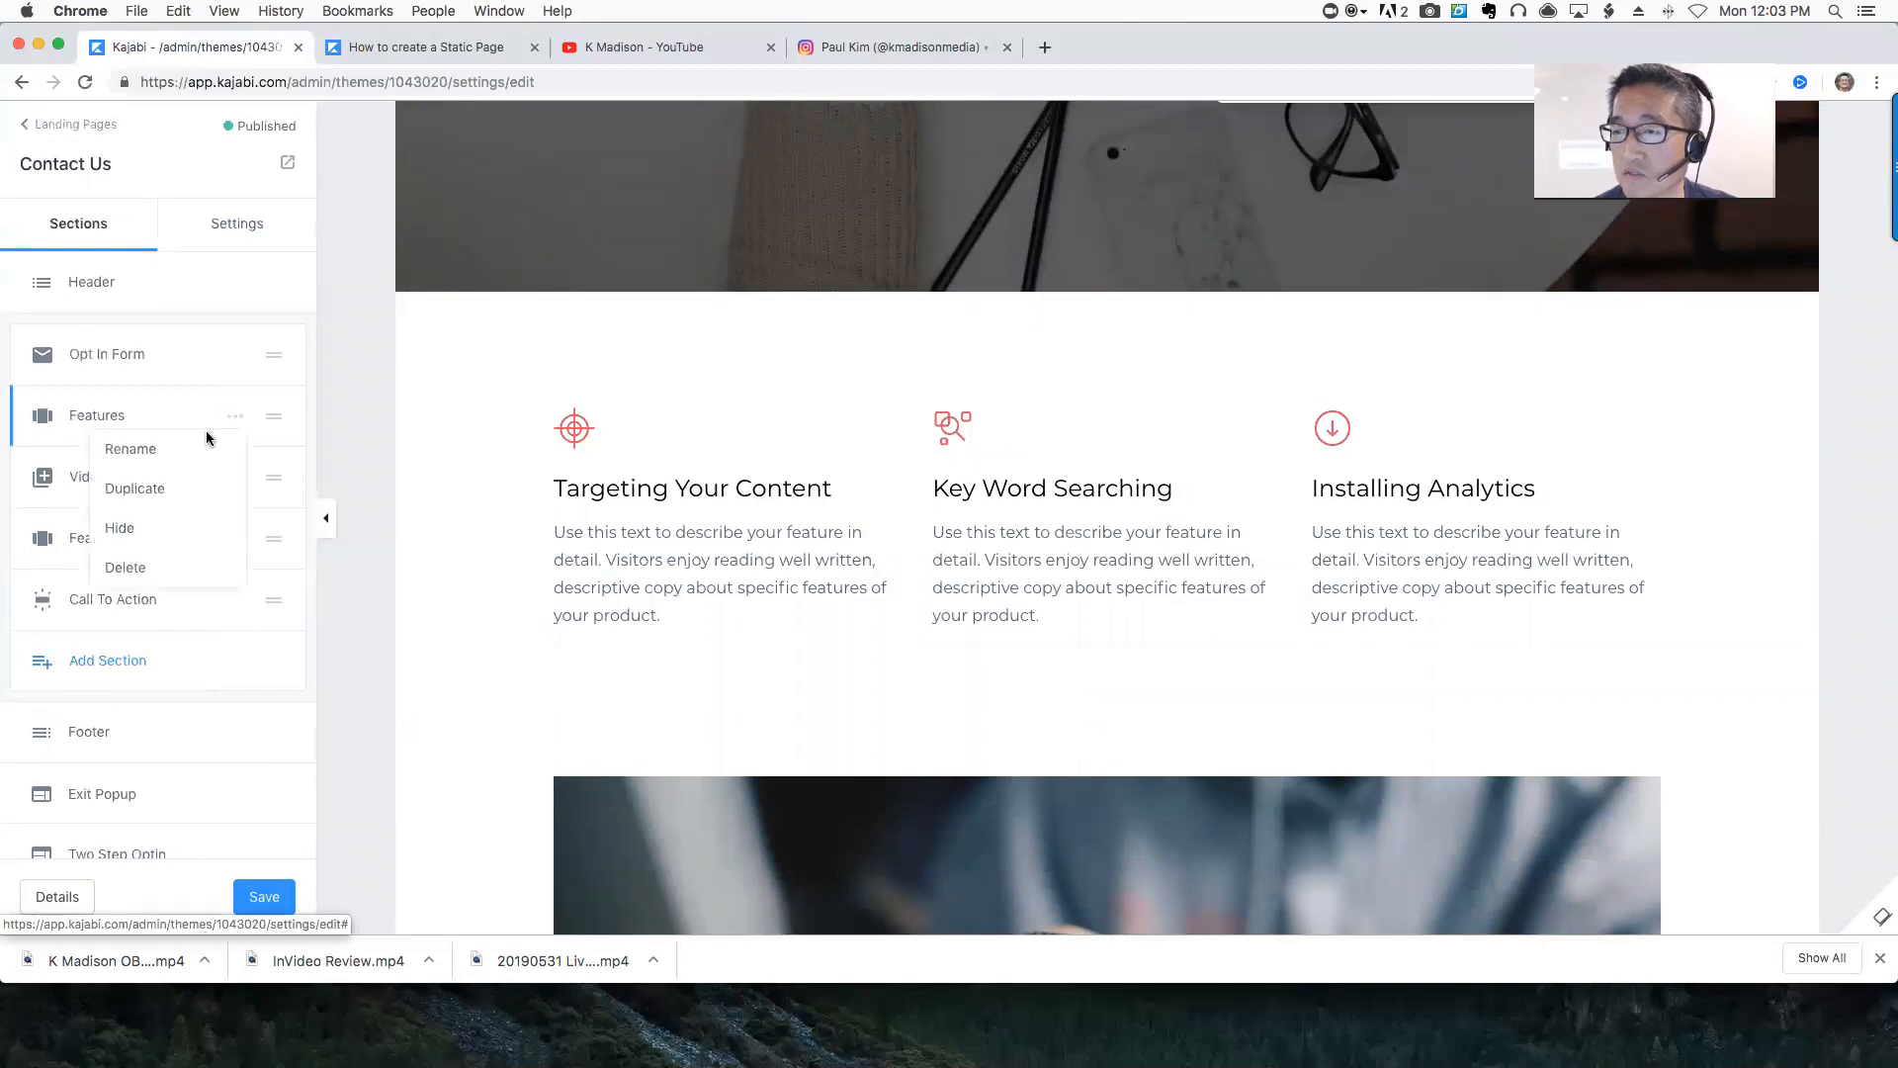
left_click(127, 569)
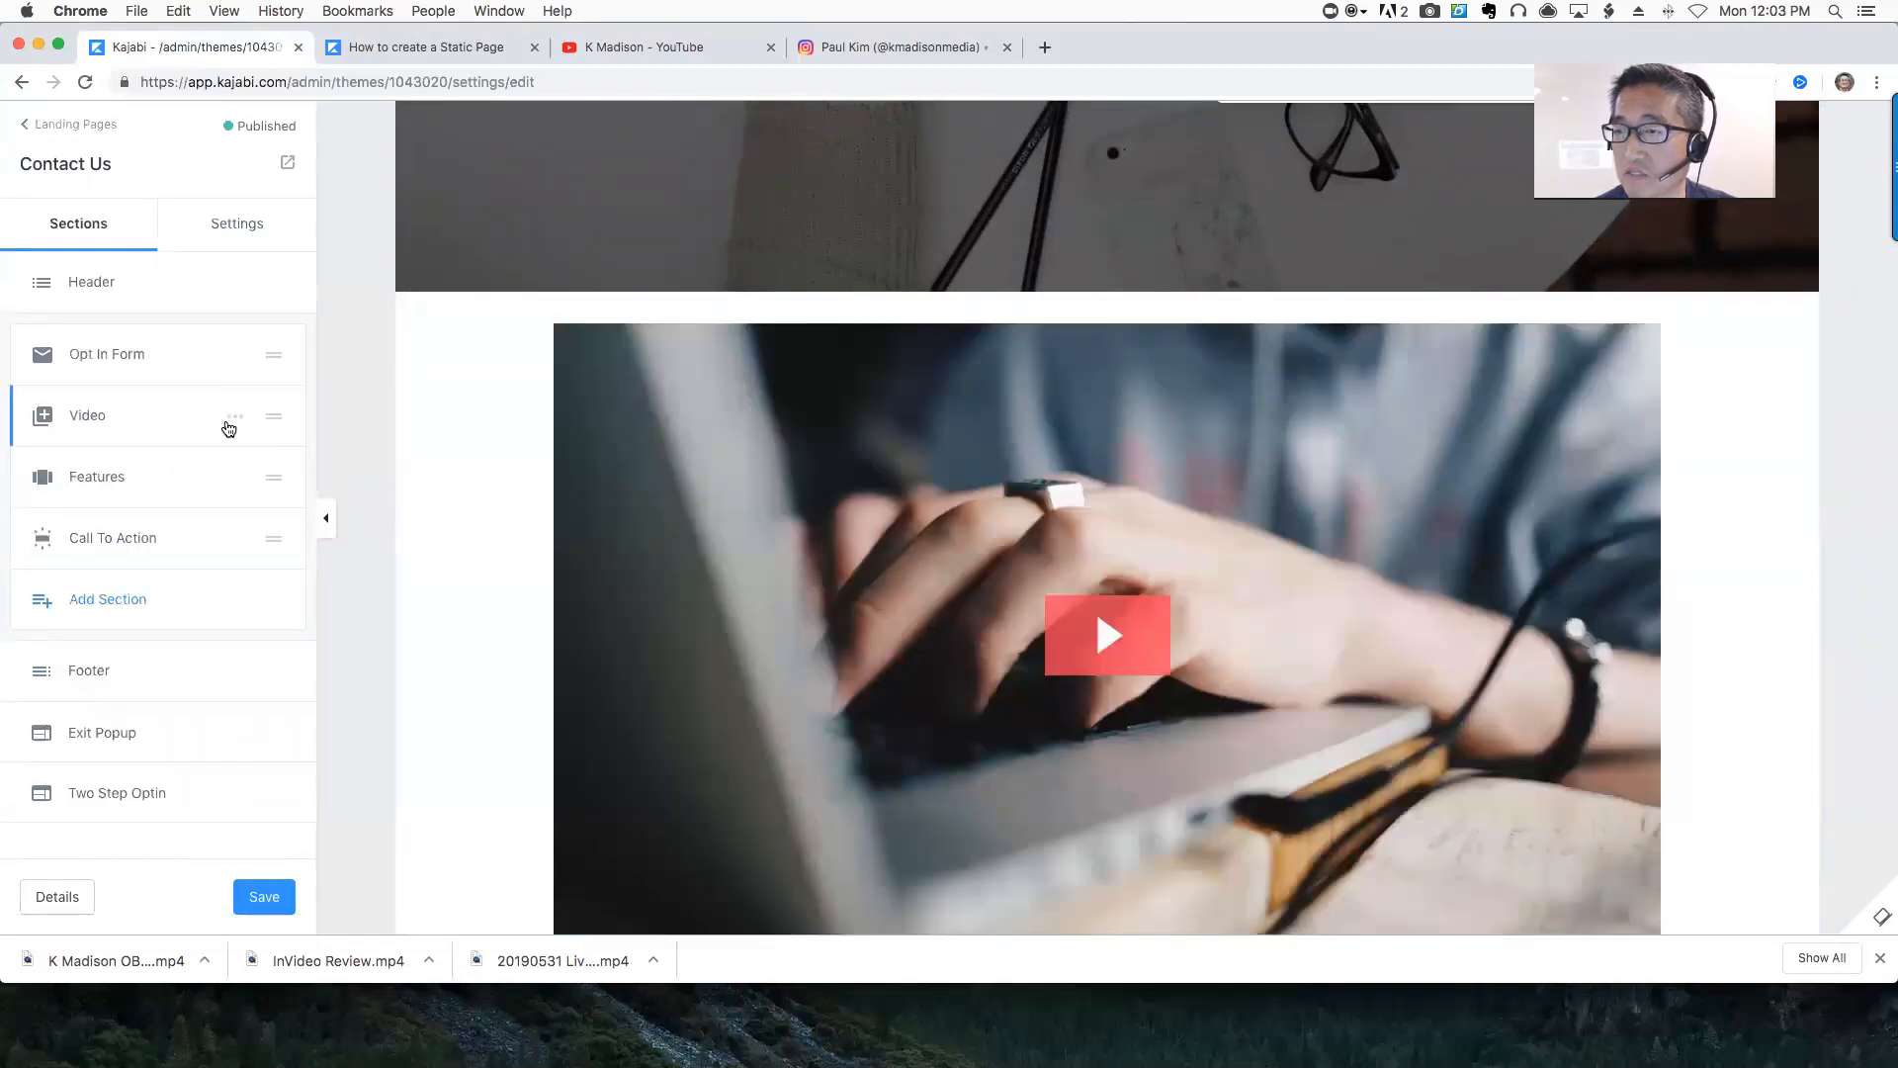
left_click(235, 415)
left_click(133, 568)
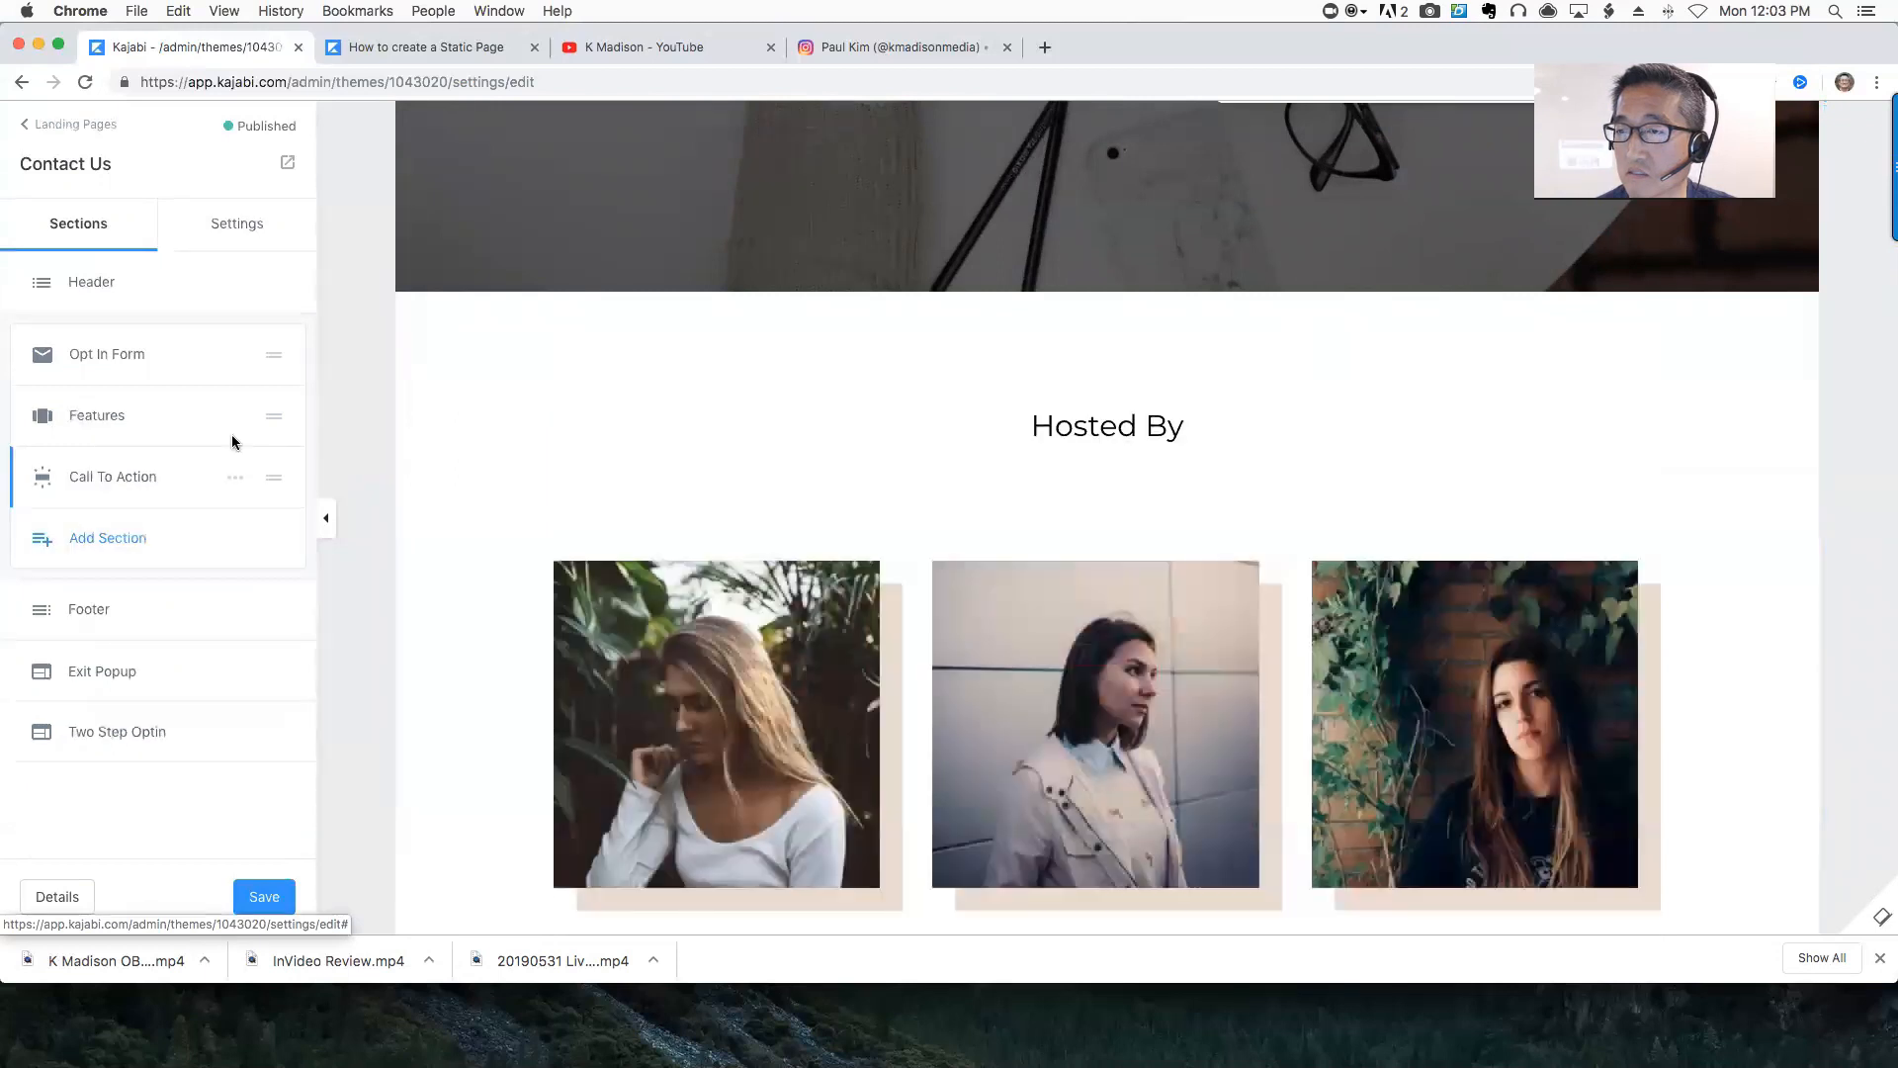
left_click(233, 417)
left_click(126, 568)
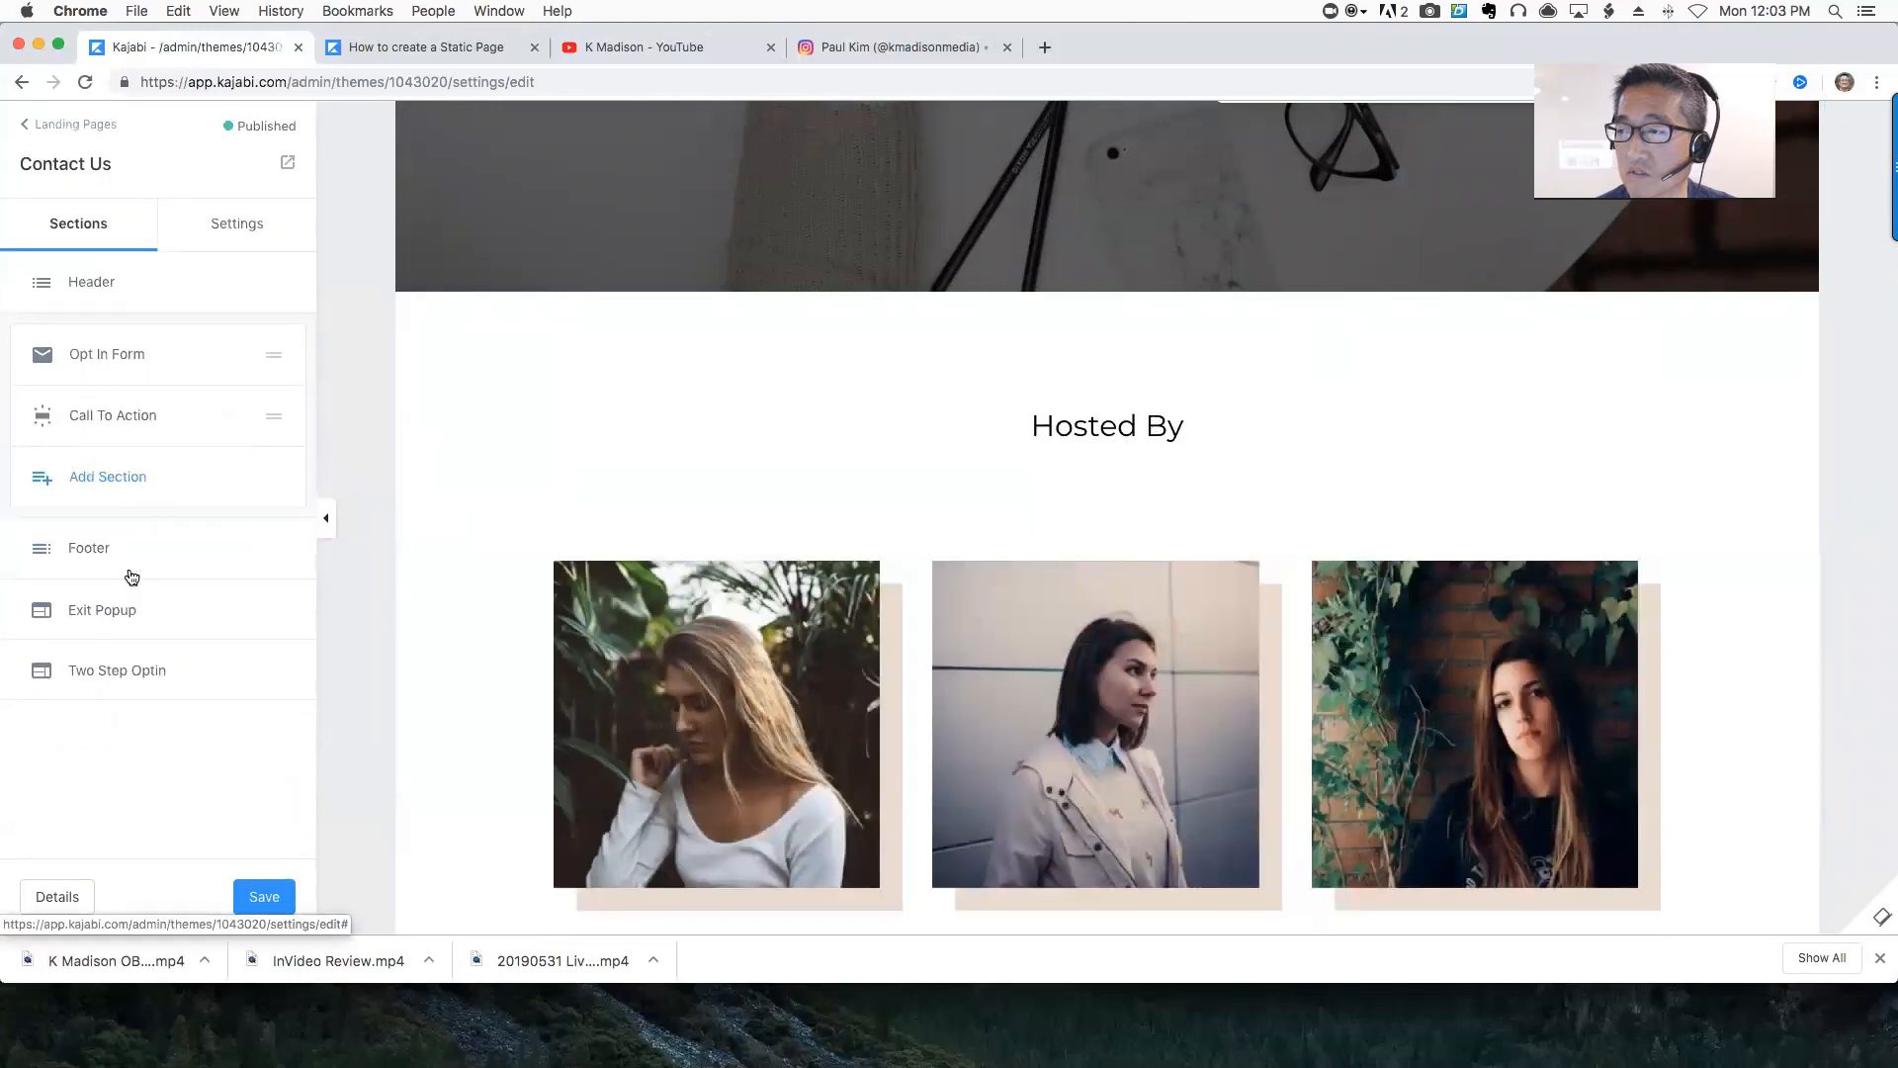
left_click(234, 415)
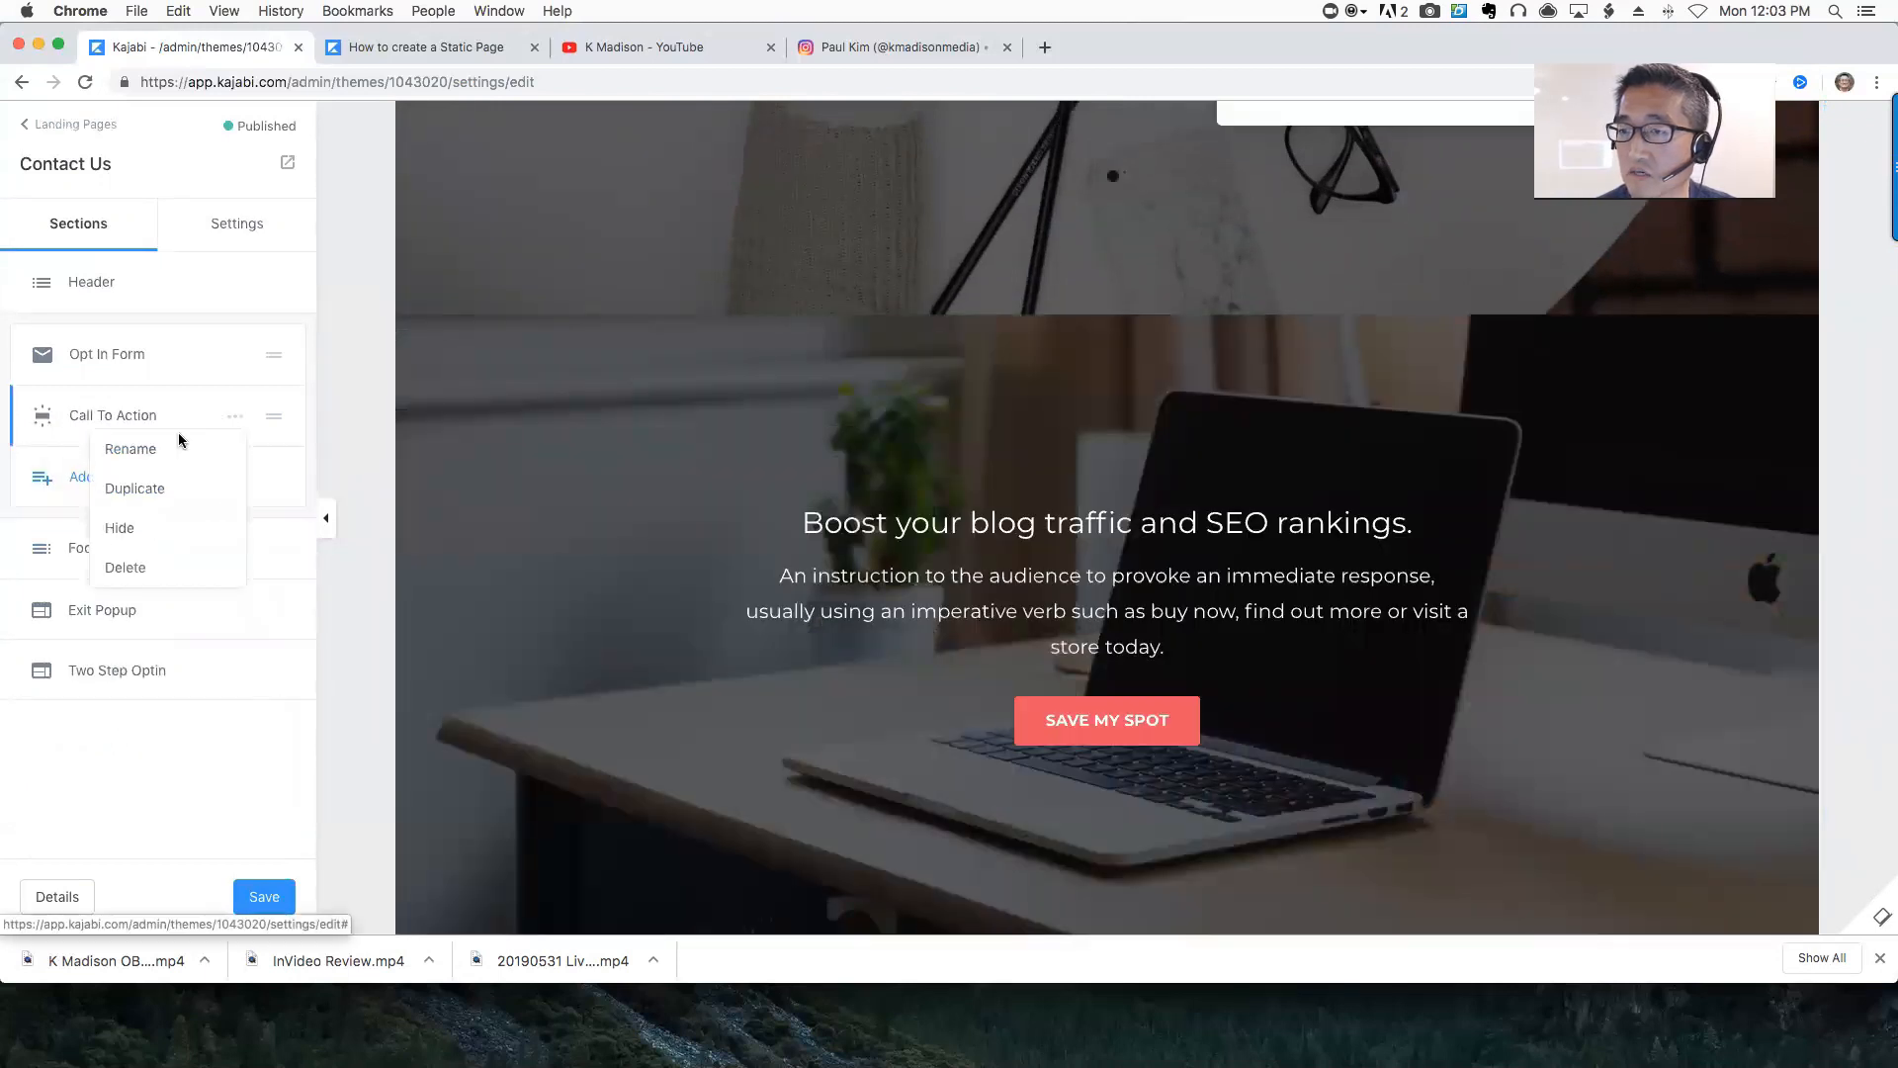
left_click(126, 567)
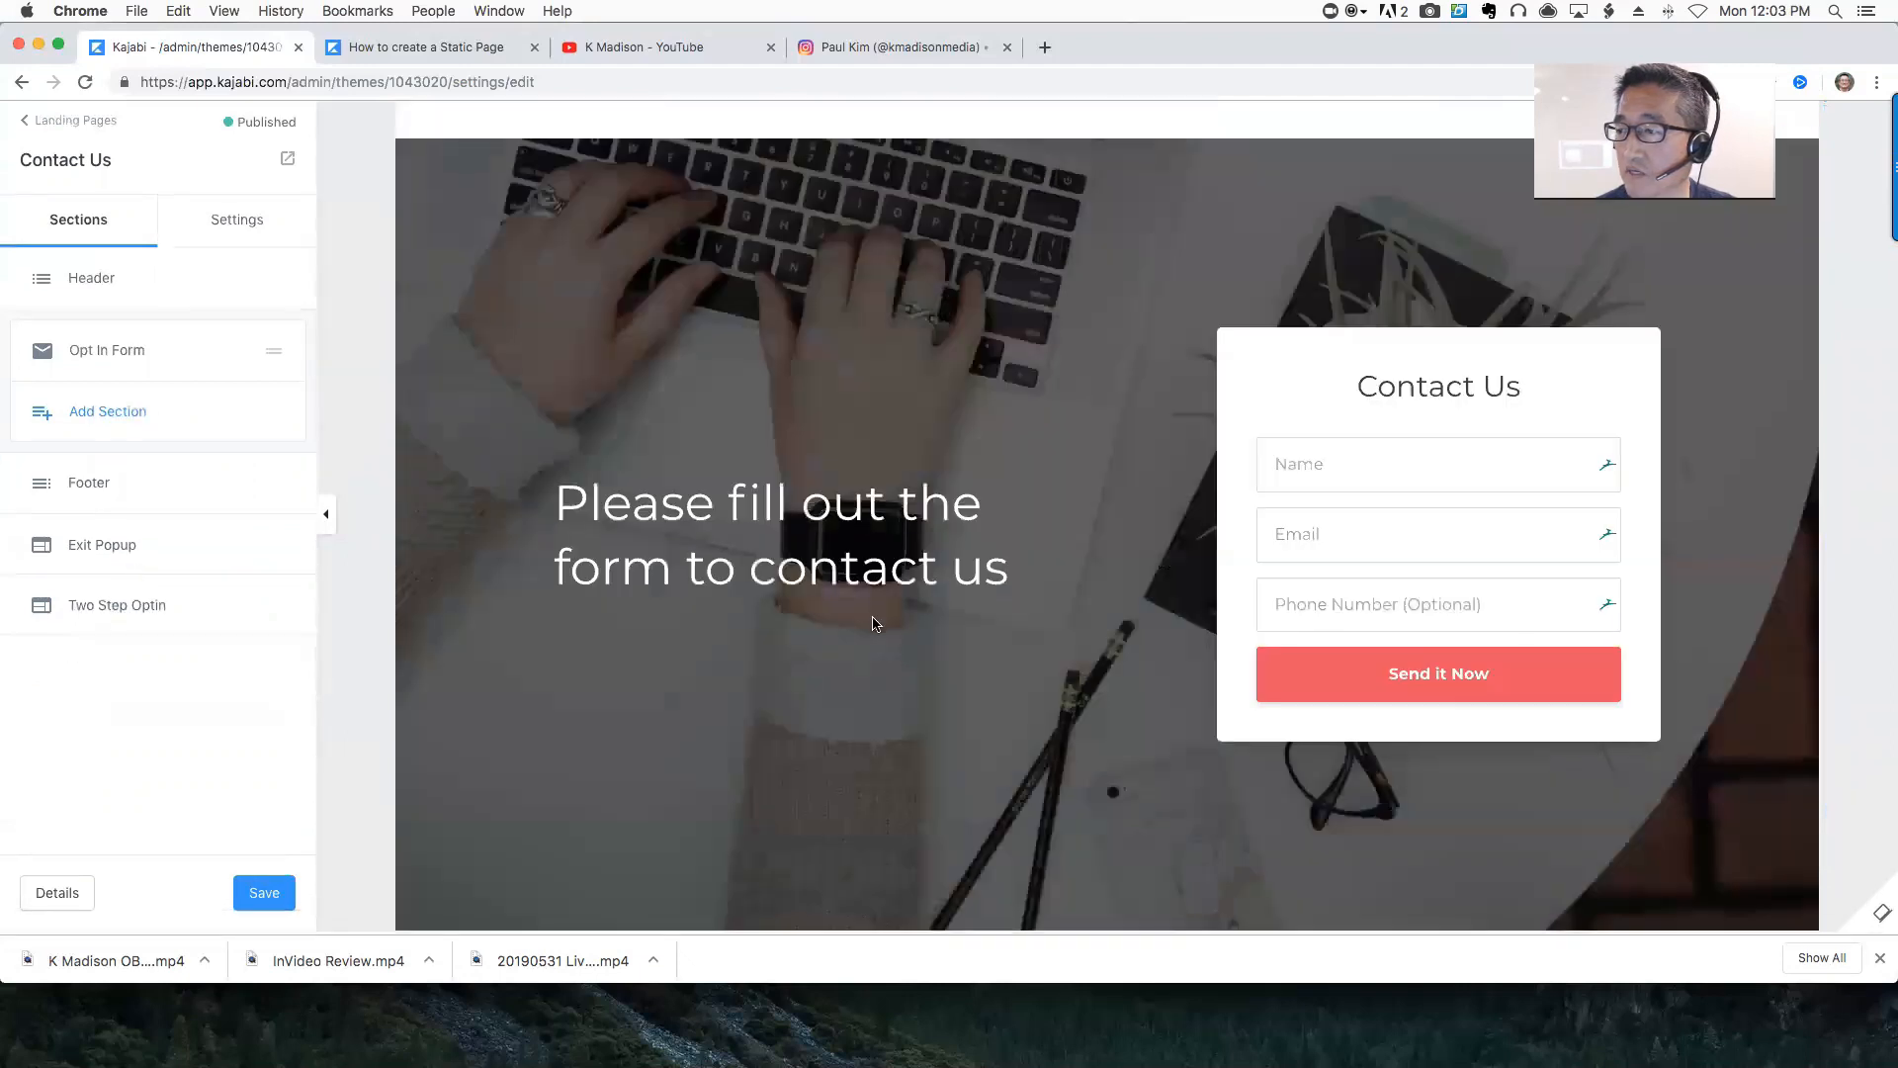
Show the footer on the Contact Us page and set its copyright text to "K Madison"
left_click(84, 489)
left_click(39, 252)
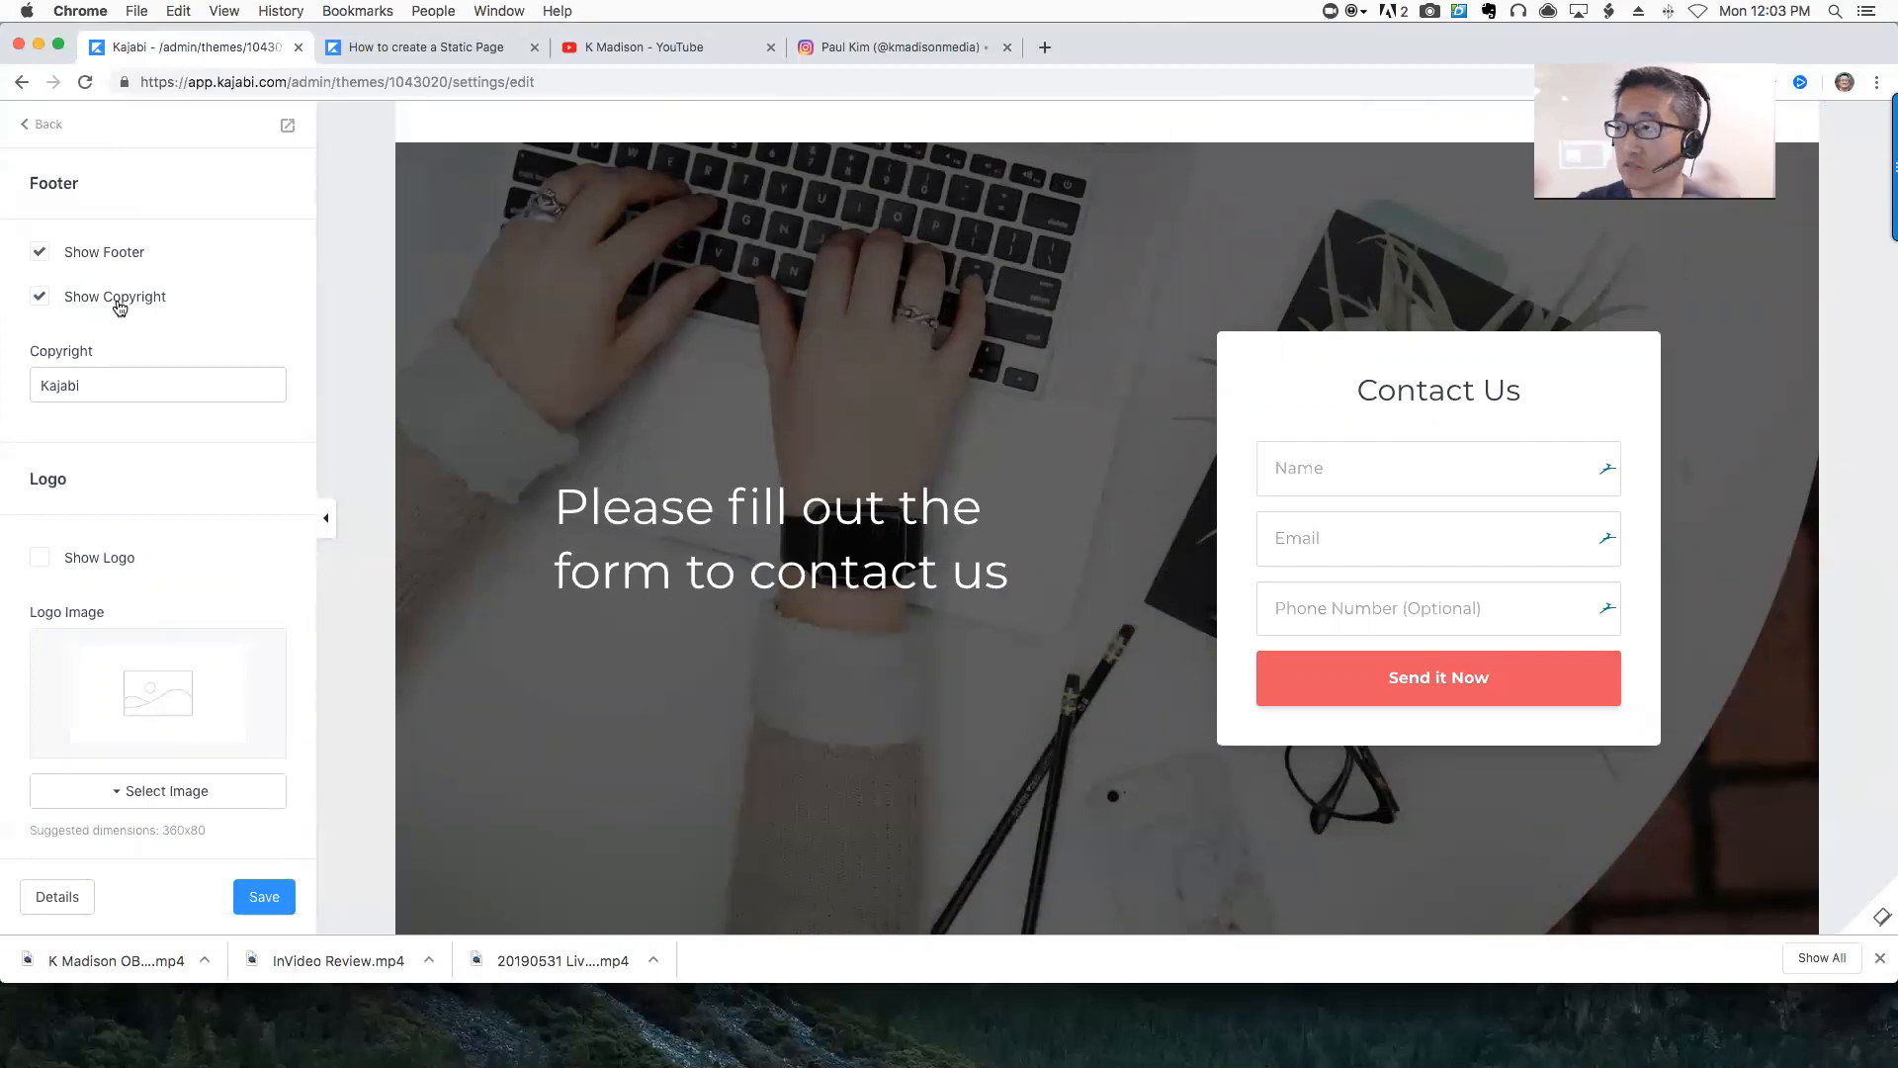
scroll(791, 653, "down", 3)
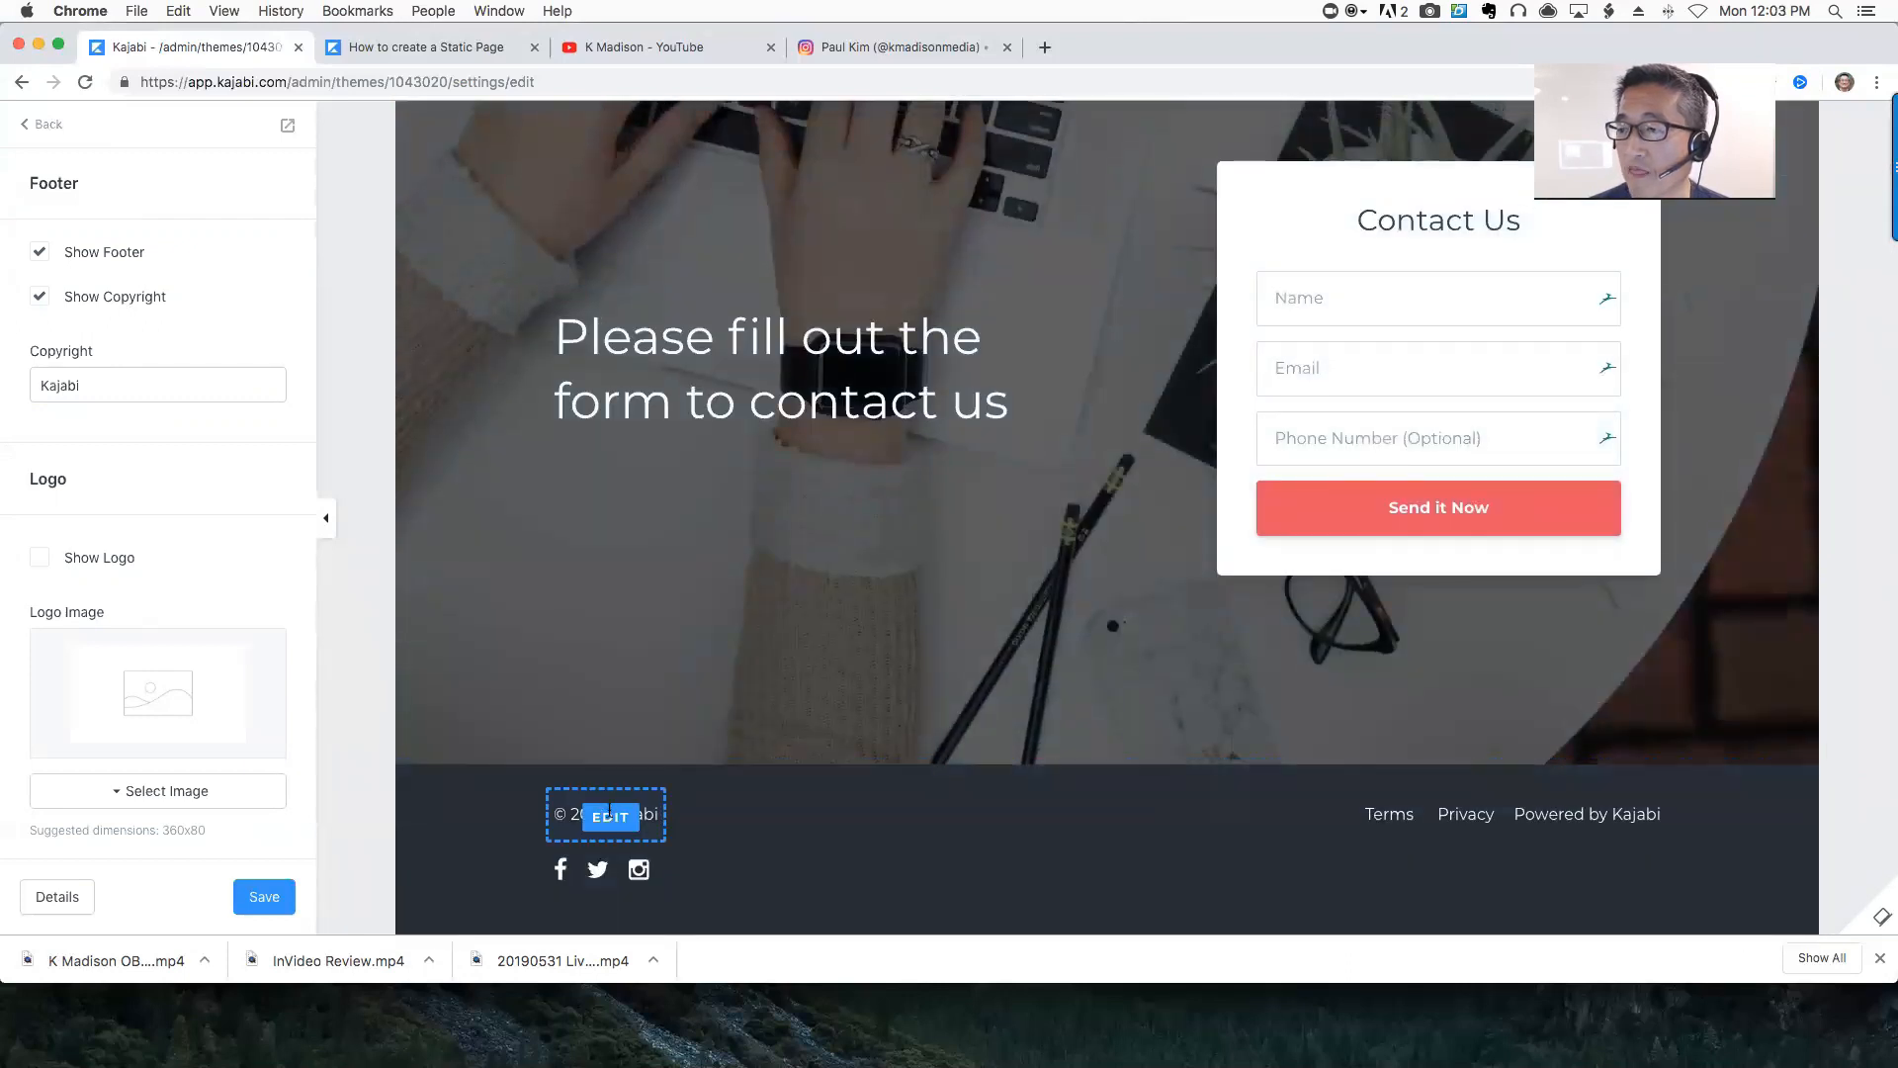
left_click(610, 816)
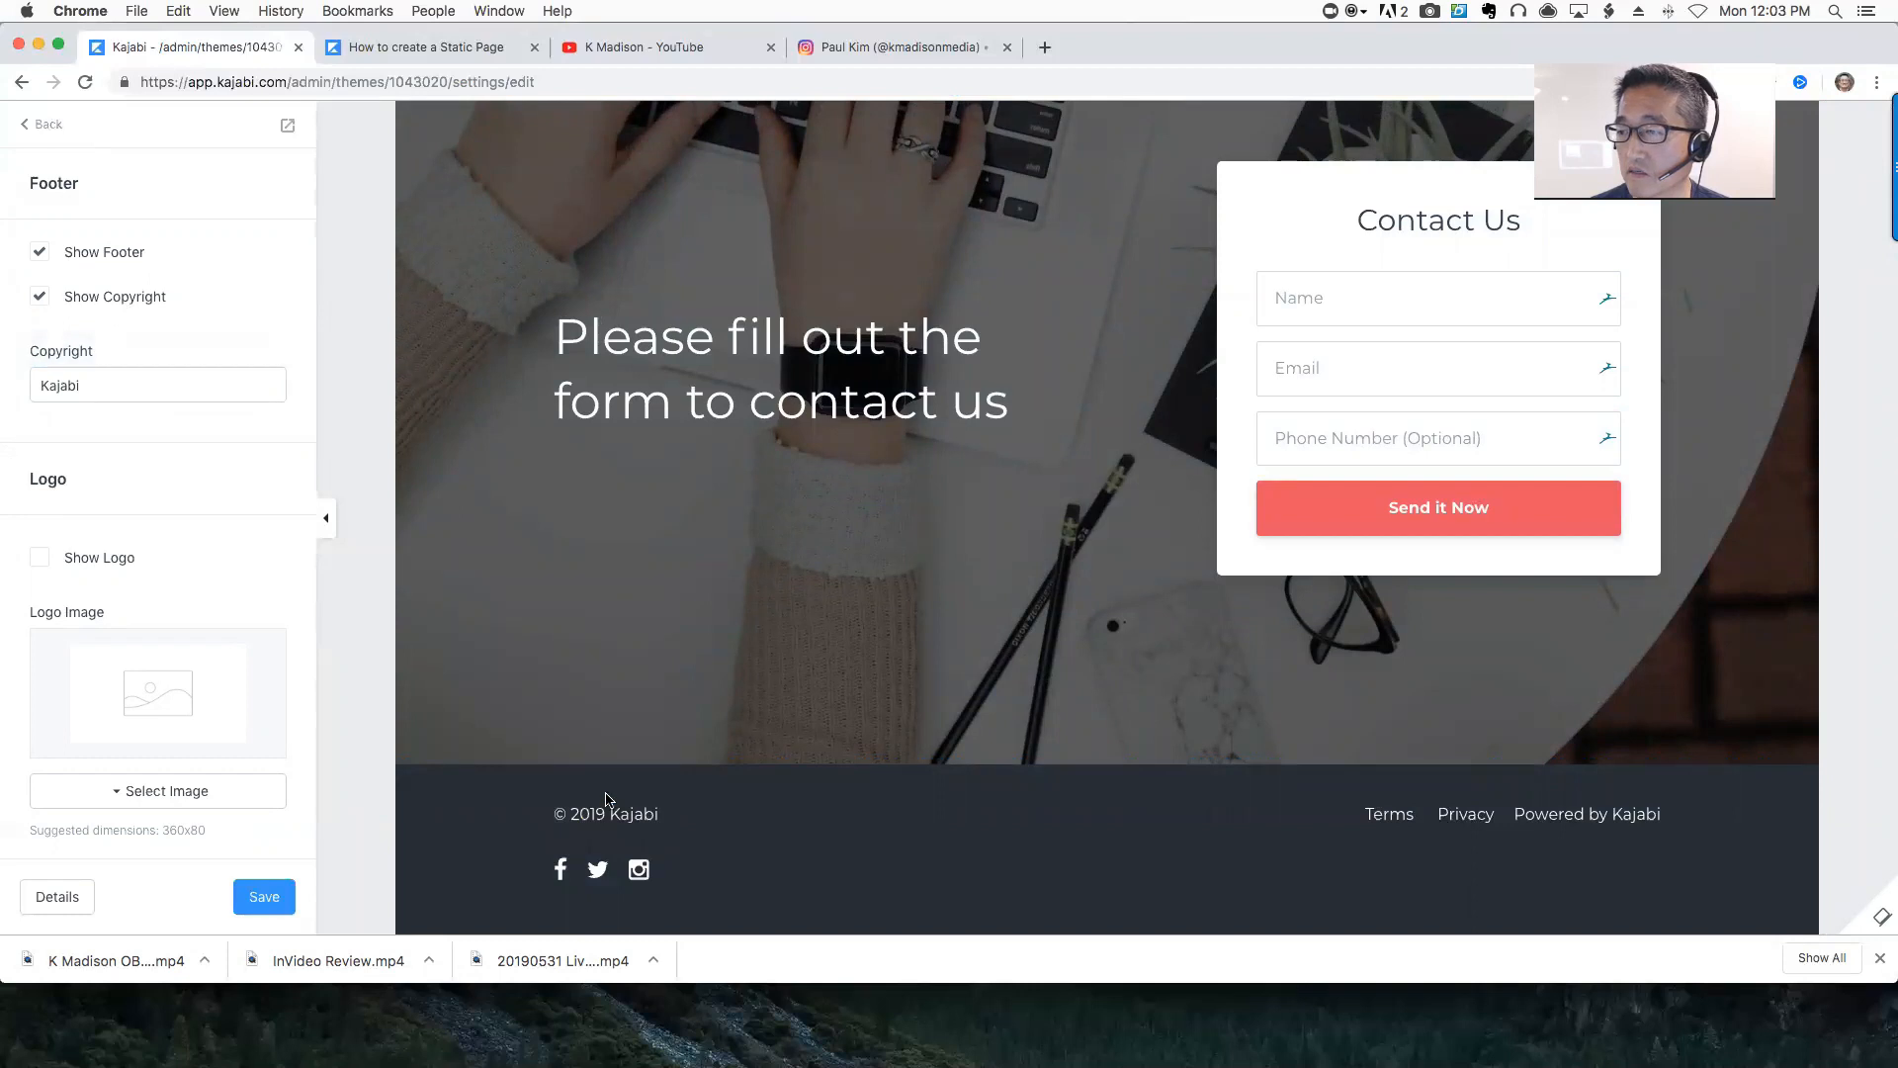
left_click_drag(91, 385, 10, 379)
type("K")
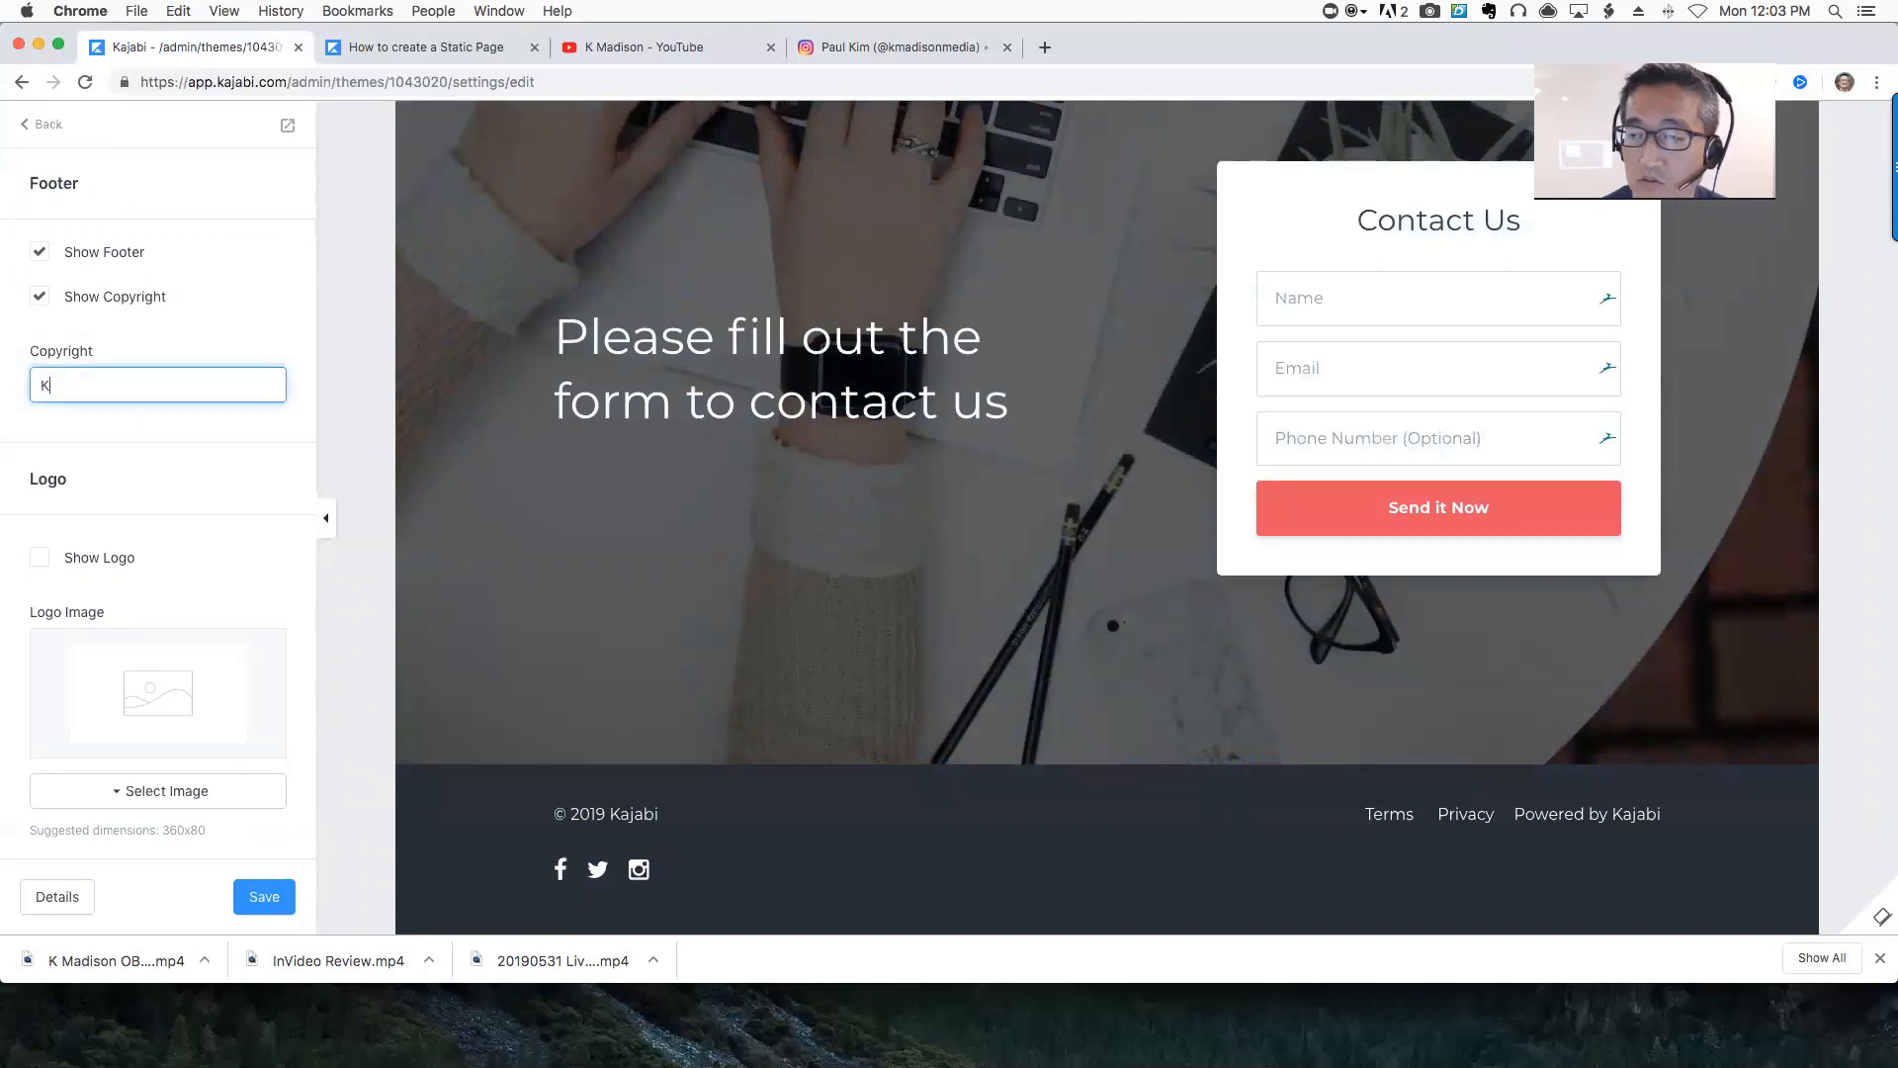
type(" Madison")
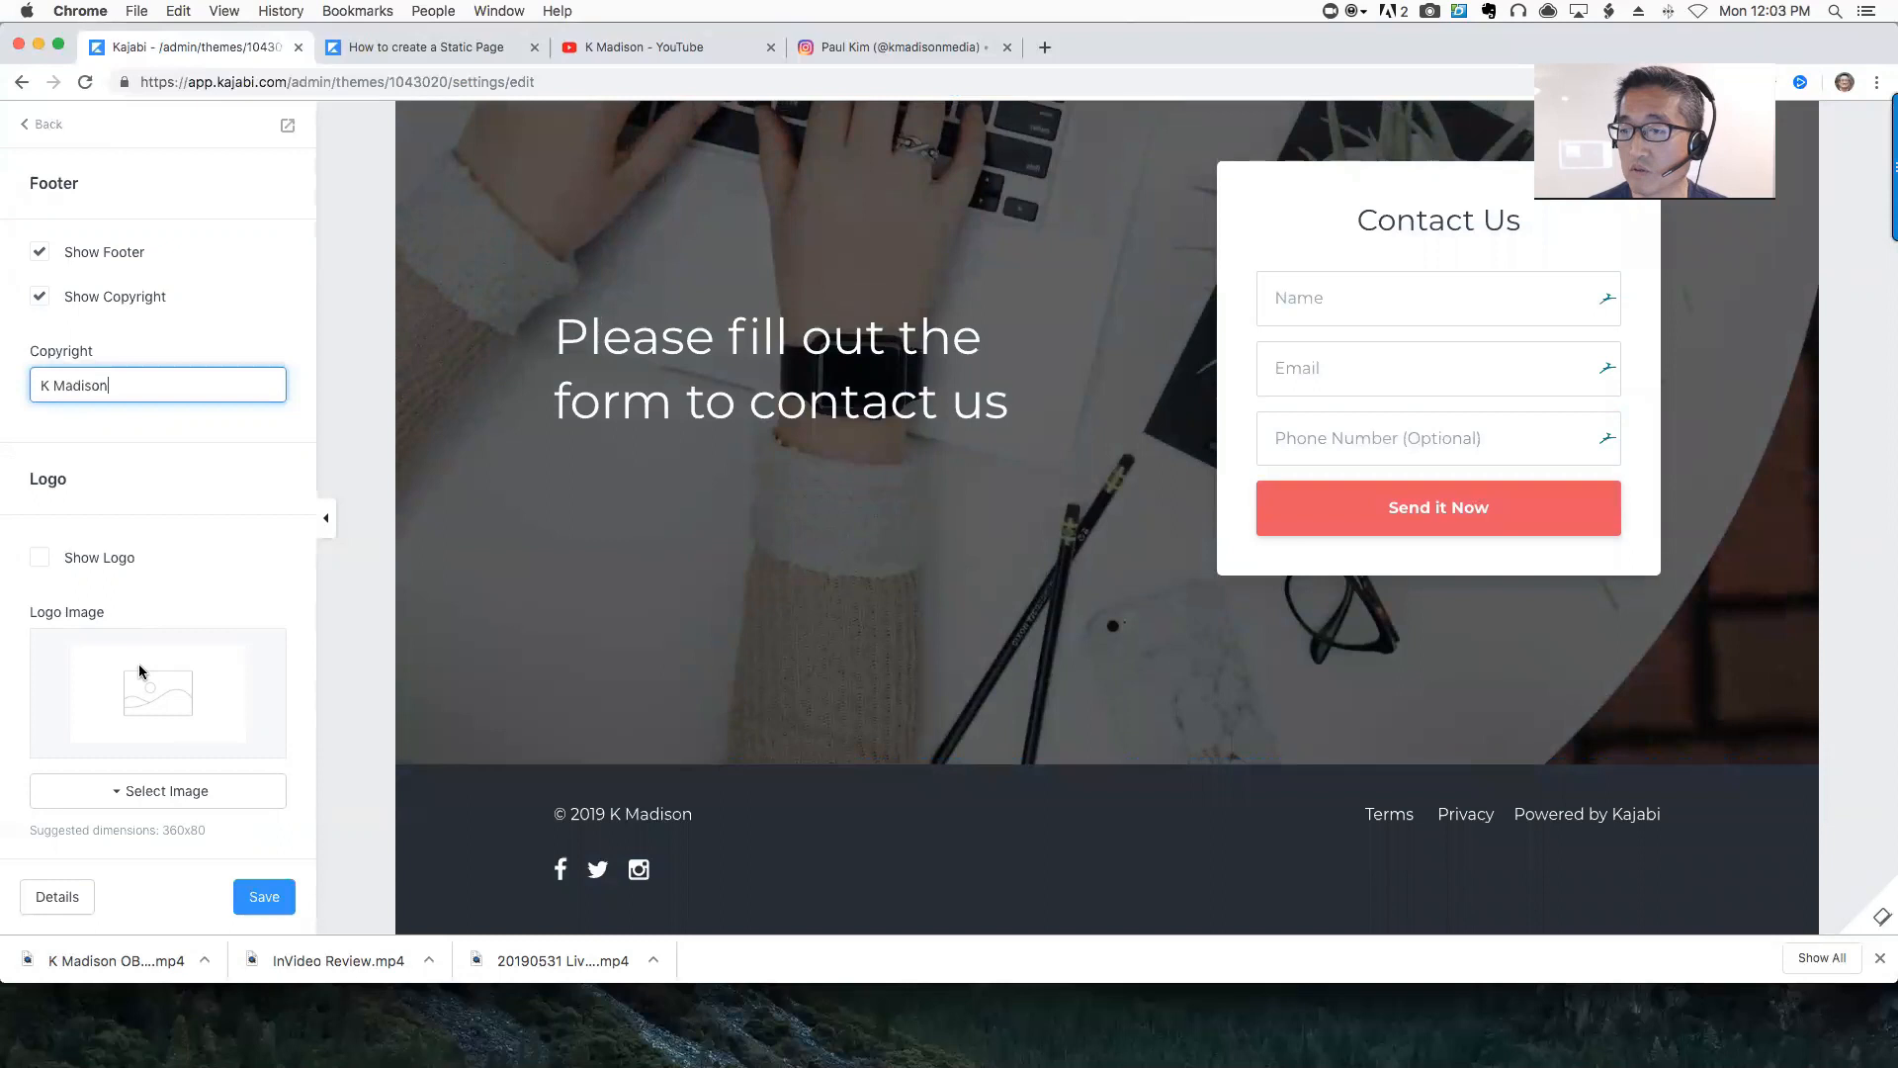
scroll(138, 670, "down", 3)
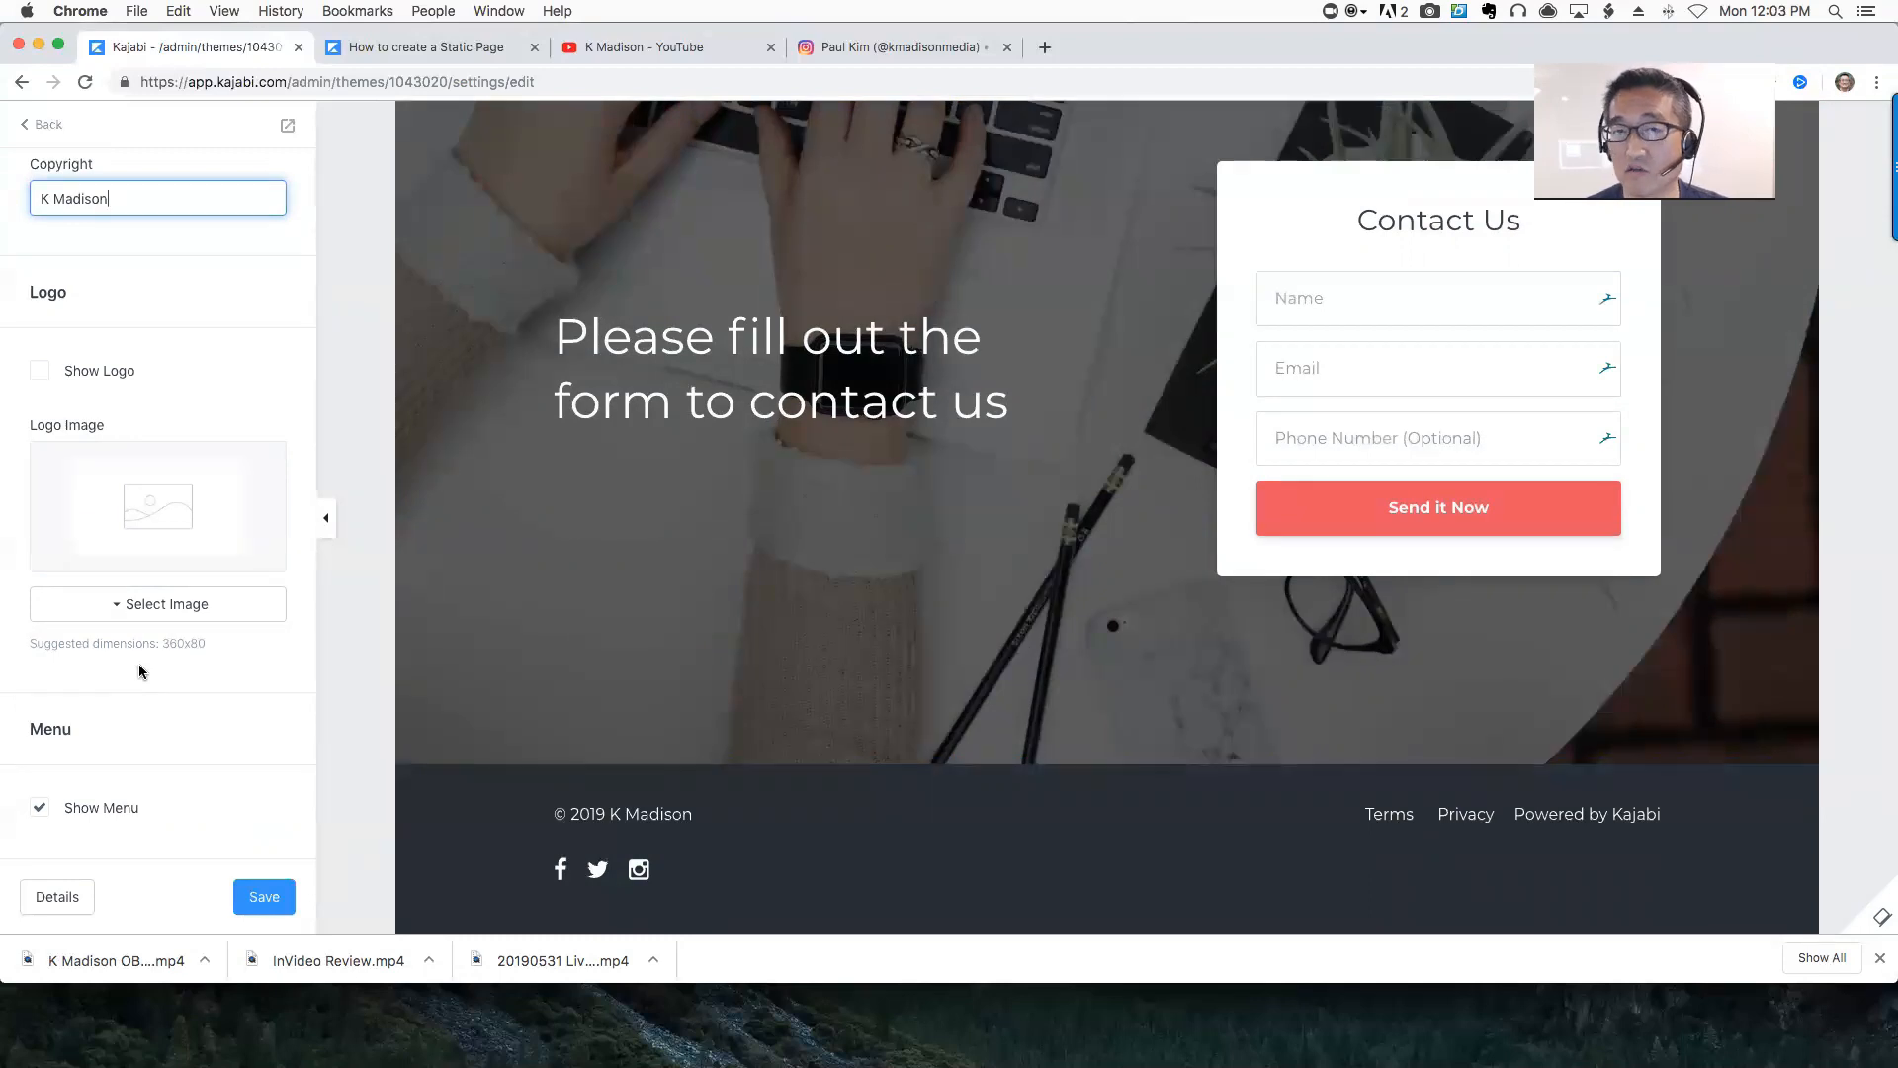
scroll(181, 814, "down", 5)
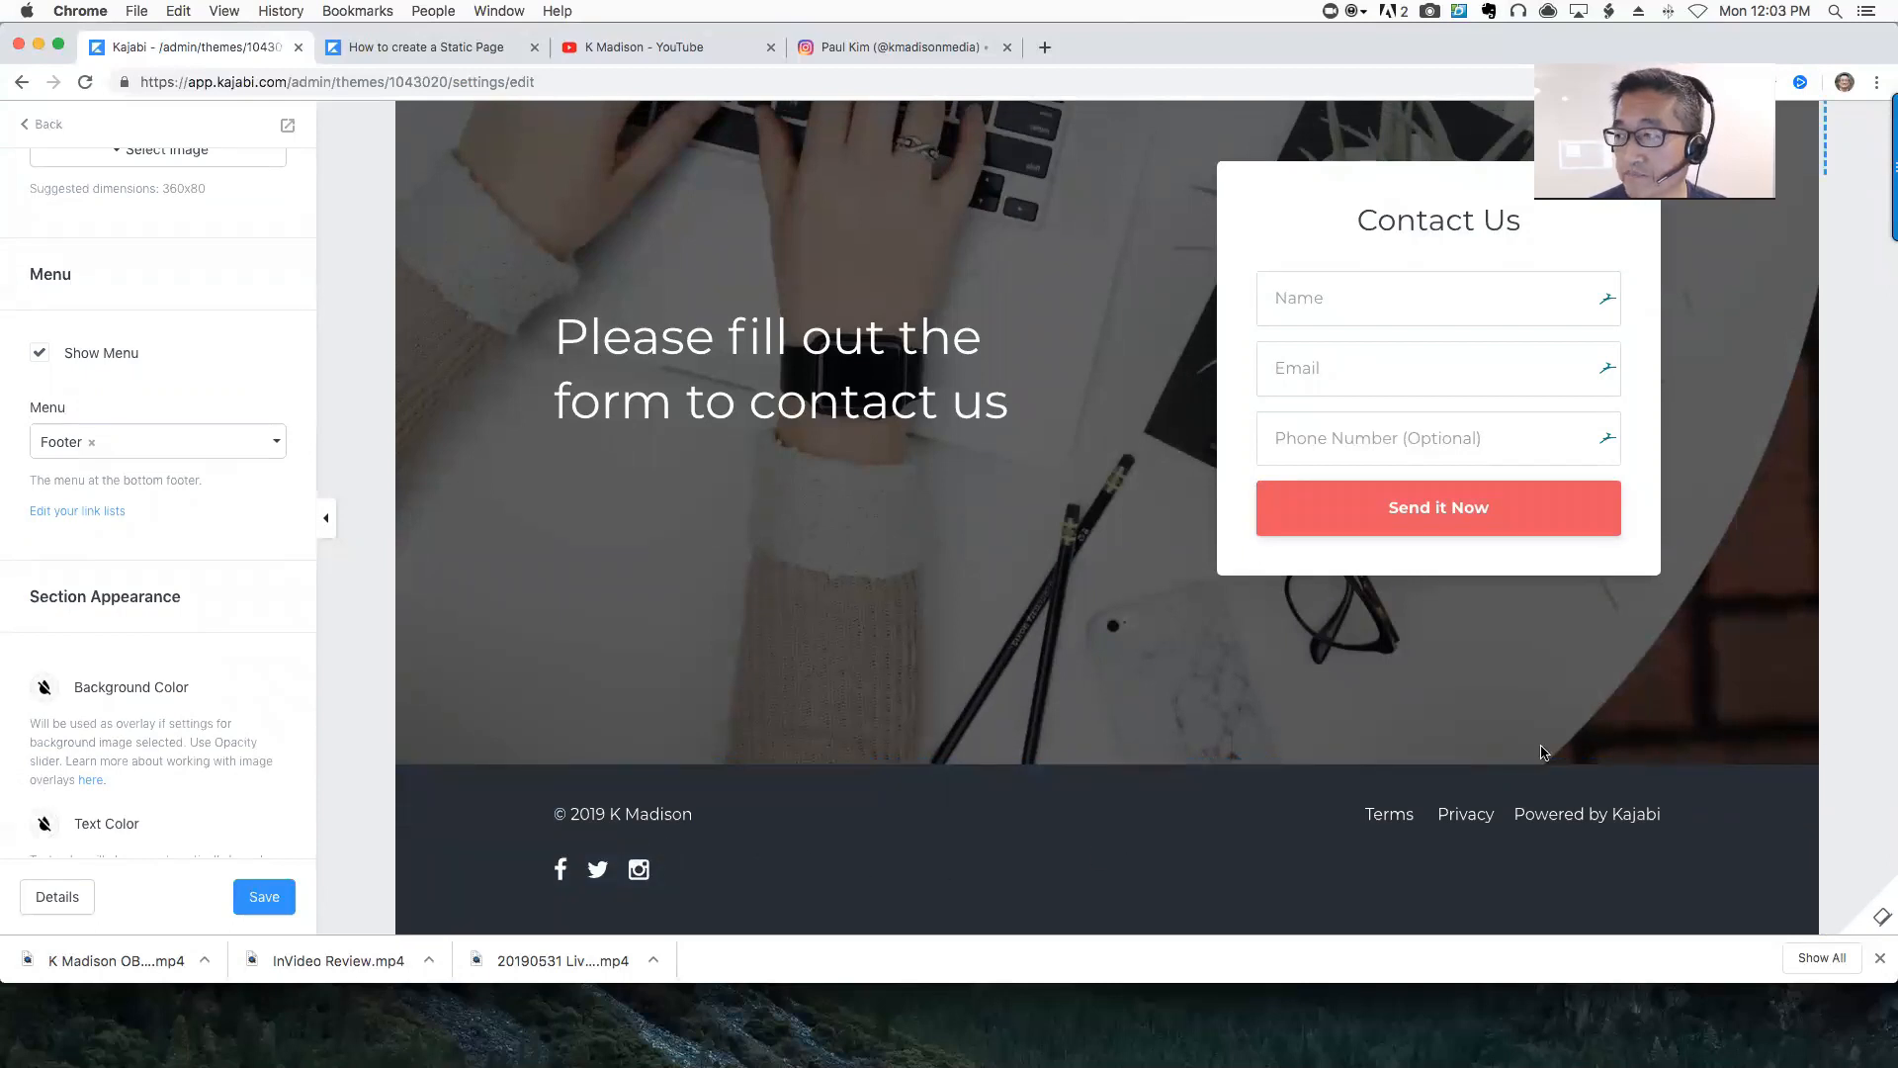
scroll(195, 673, "down", 4)
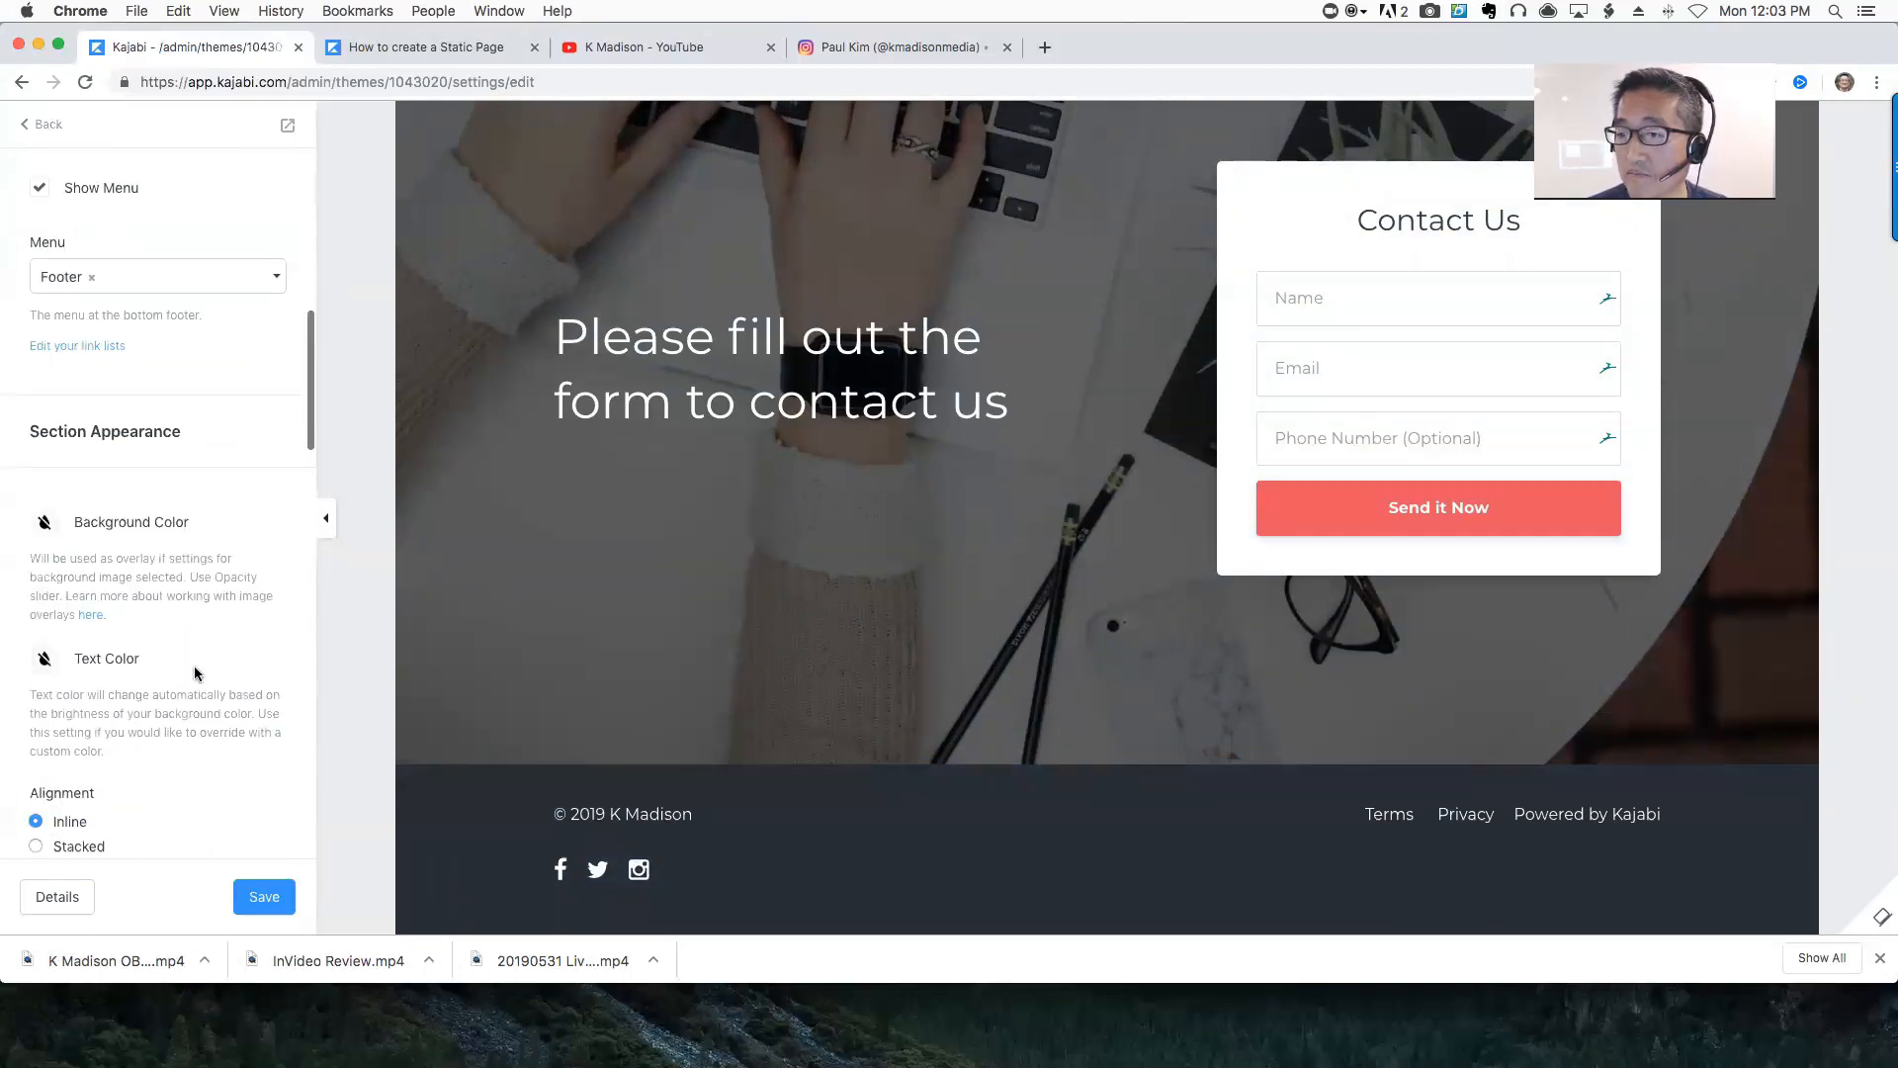
scroll(195, 719, "down", 8)
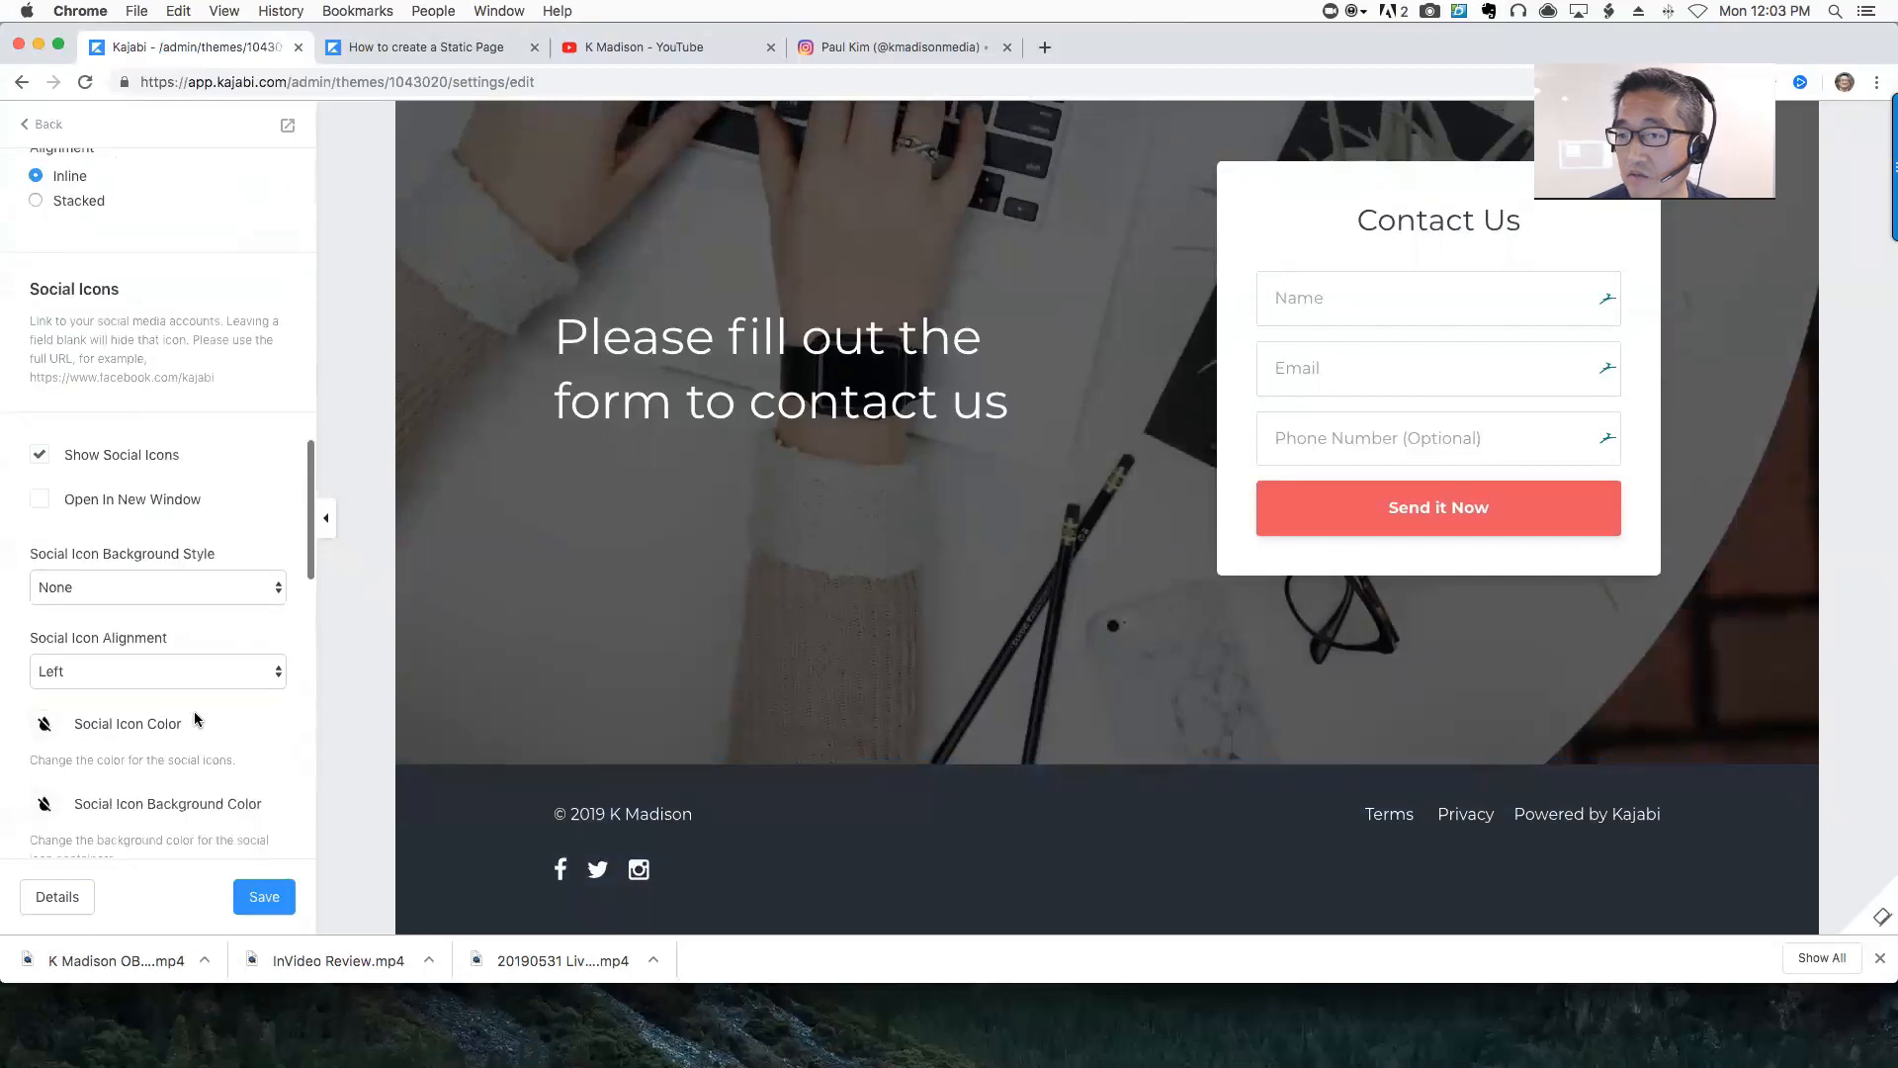
left_click(257, 507)
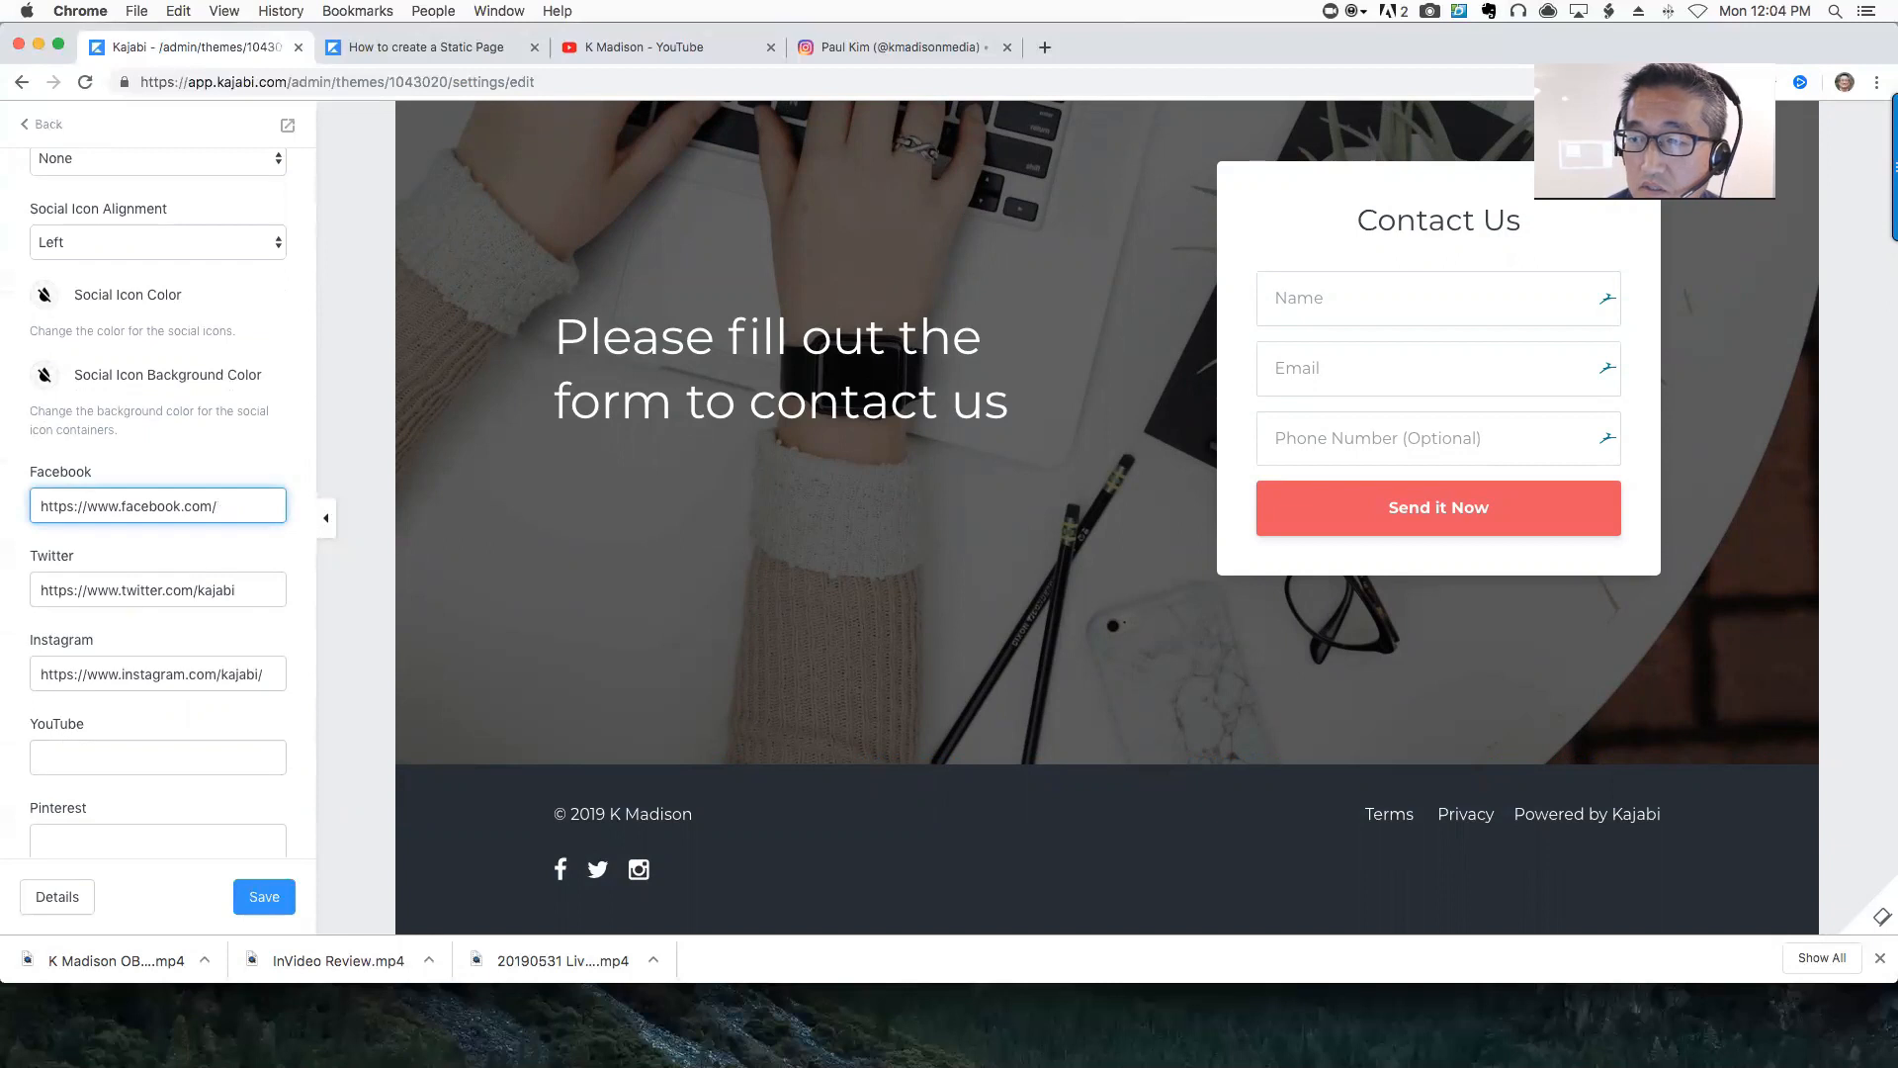
type("kmadisonmedia")
key("shift+Left")
key("shift+Left")
key("shift+Left")
key("shift+Left")
key("shift+Left")
key("shift+Left")
key("shift+Left")
key("shift+Left")
key("shift+Left")
key("shift+Left")
key("shift+Left")
key("shift+Left")
key("shift+Left")
key("super+c")
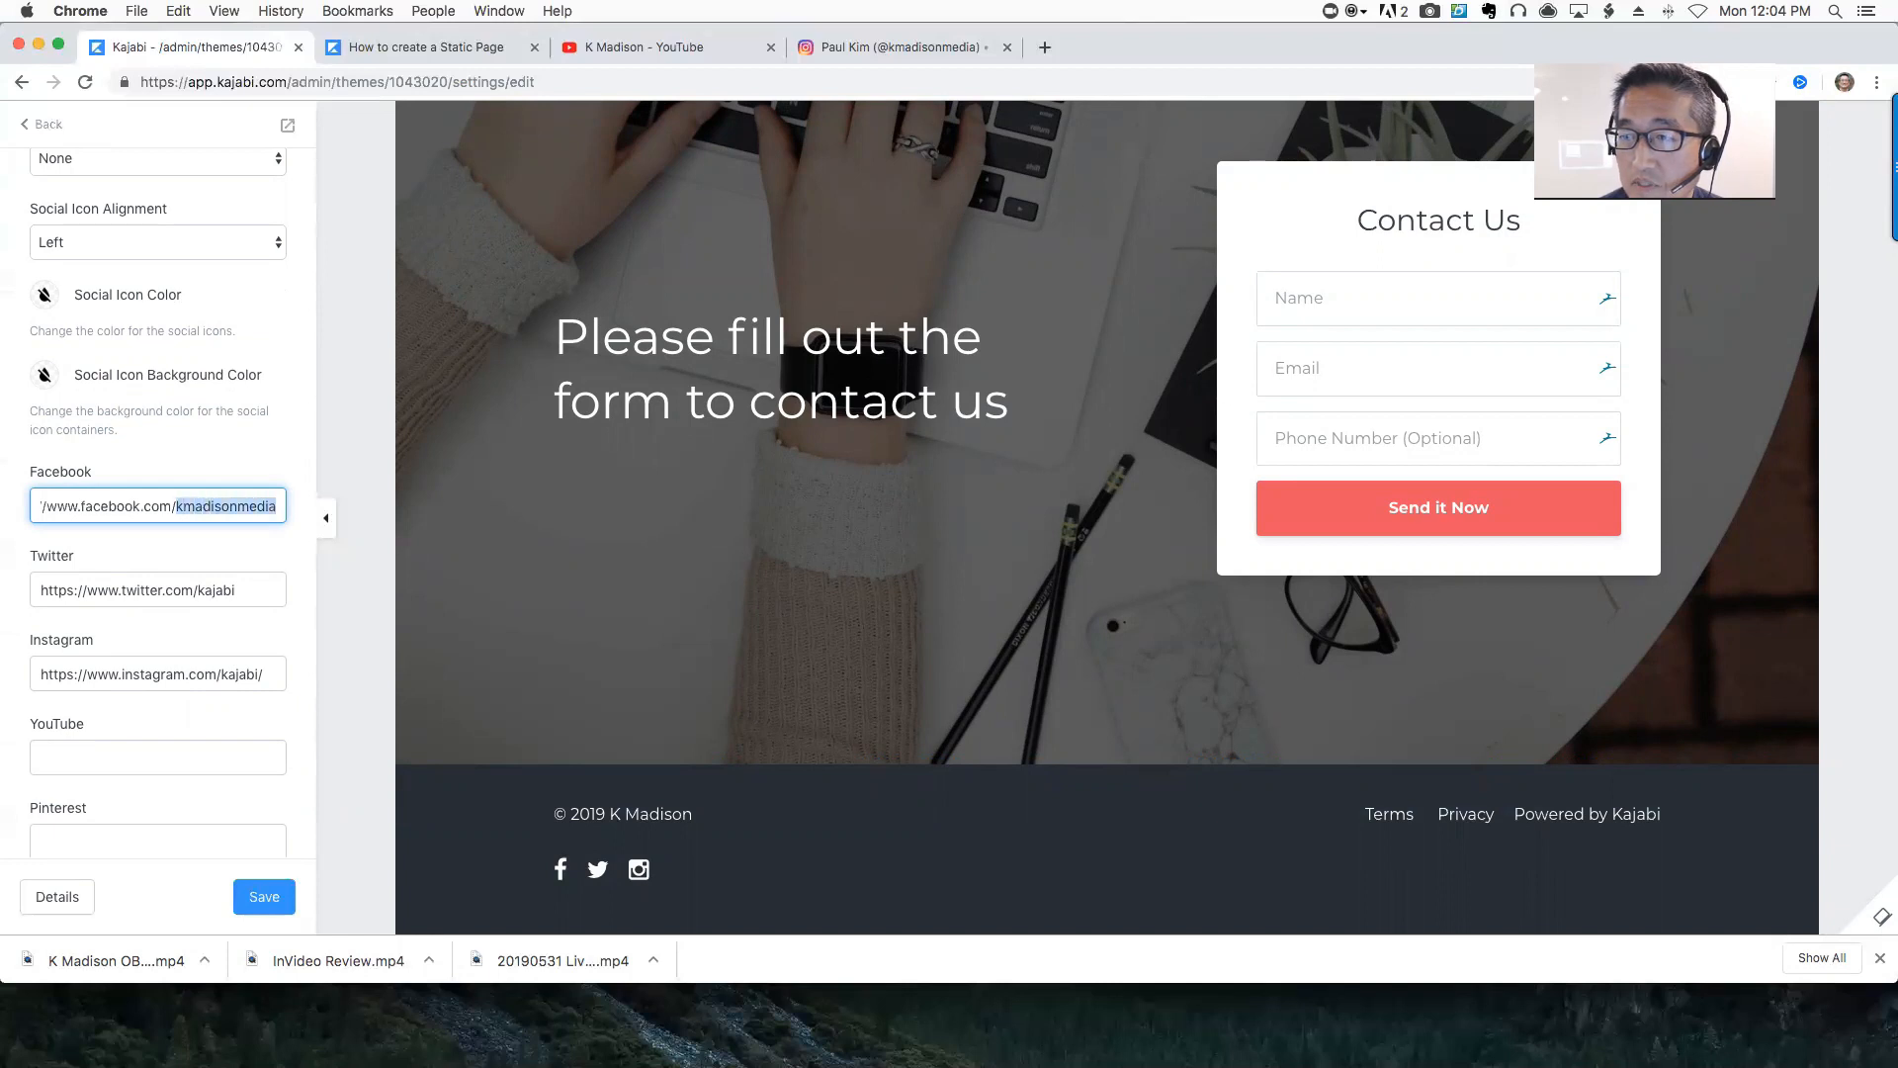
Replace the kajabi handle in the footer's Twitter and Instagram links with kmadisonmedia
left_click(263, 588)
key("BackSpace")
key("super+v")
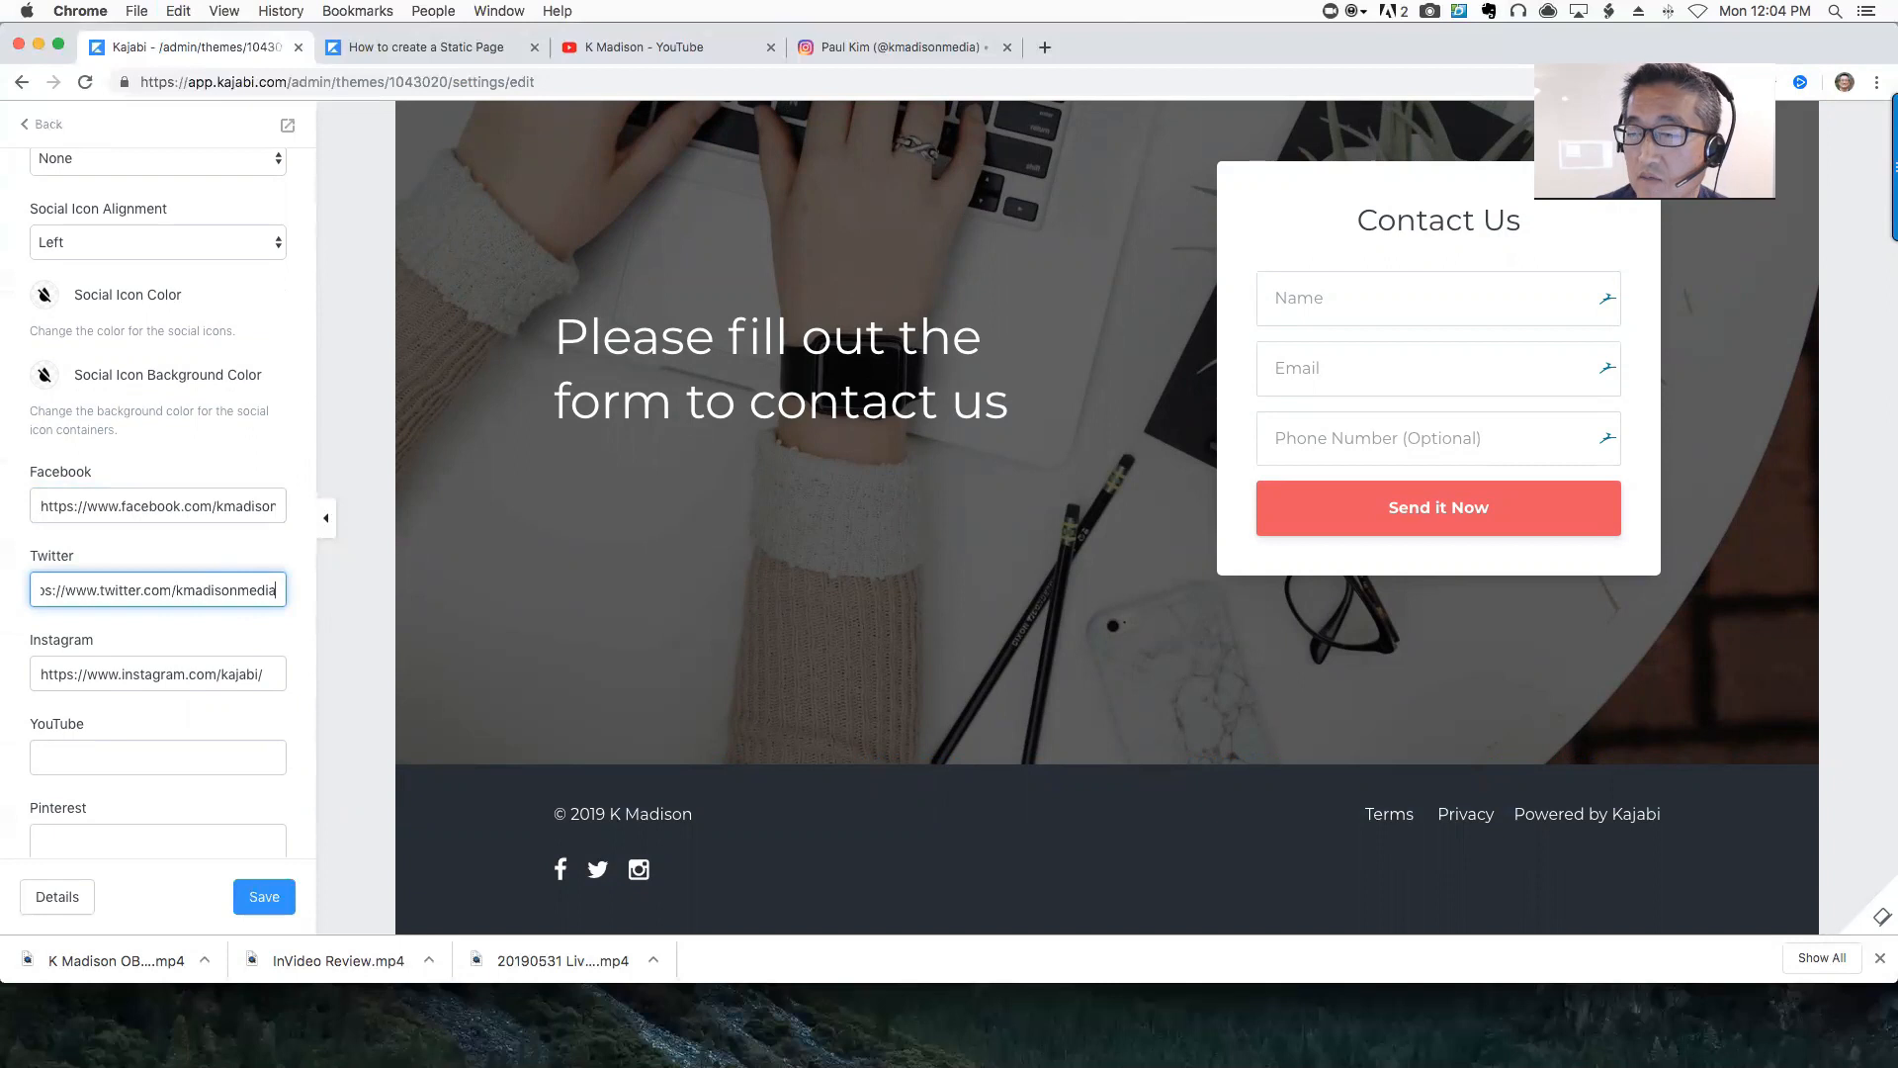
key("Tab")
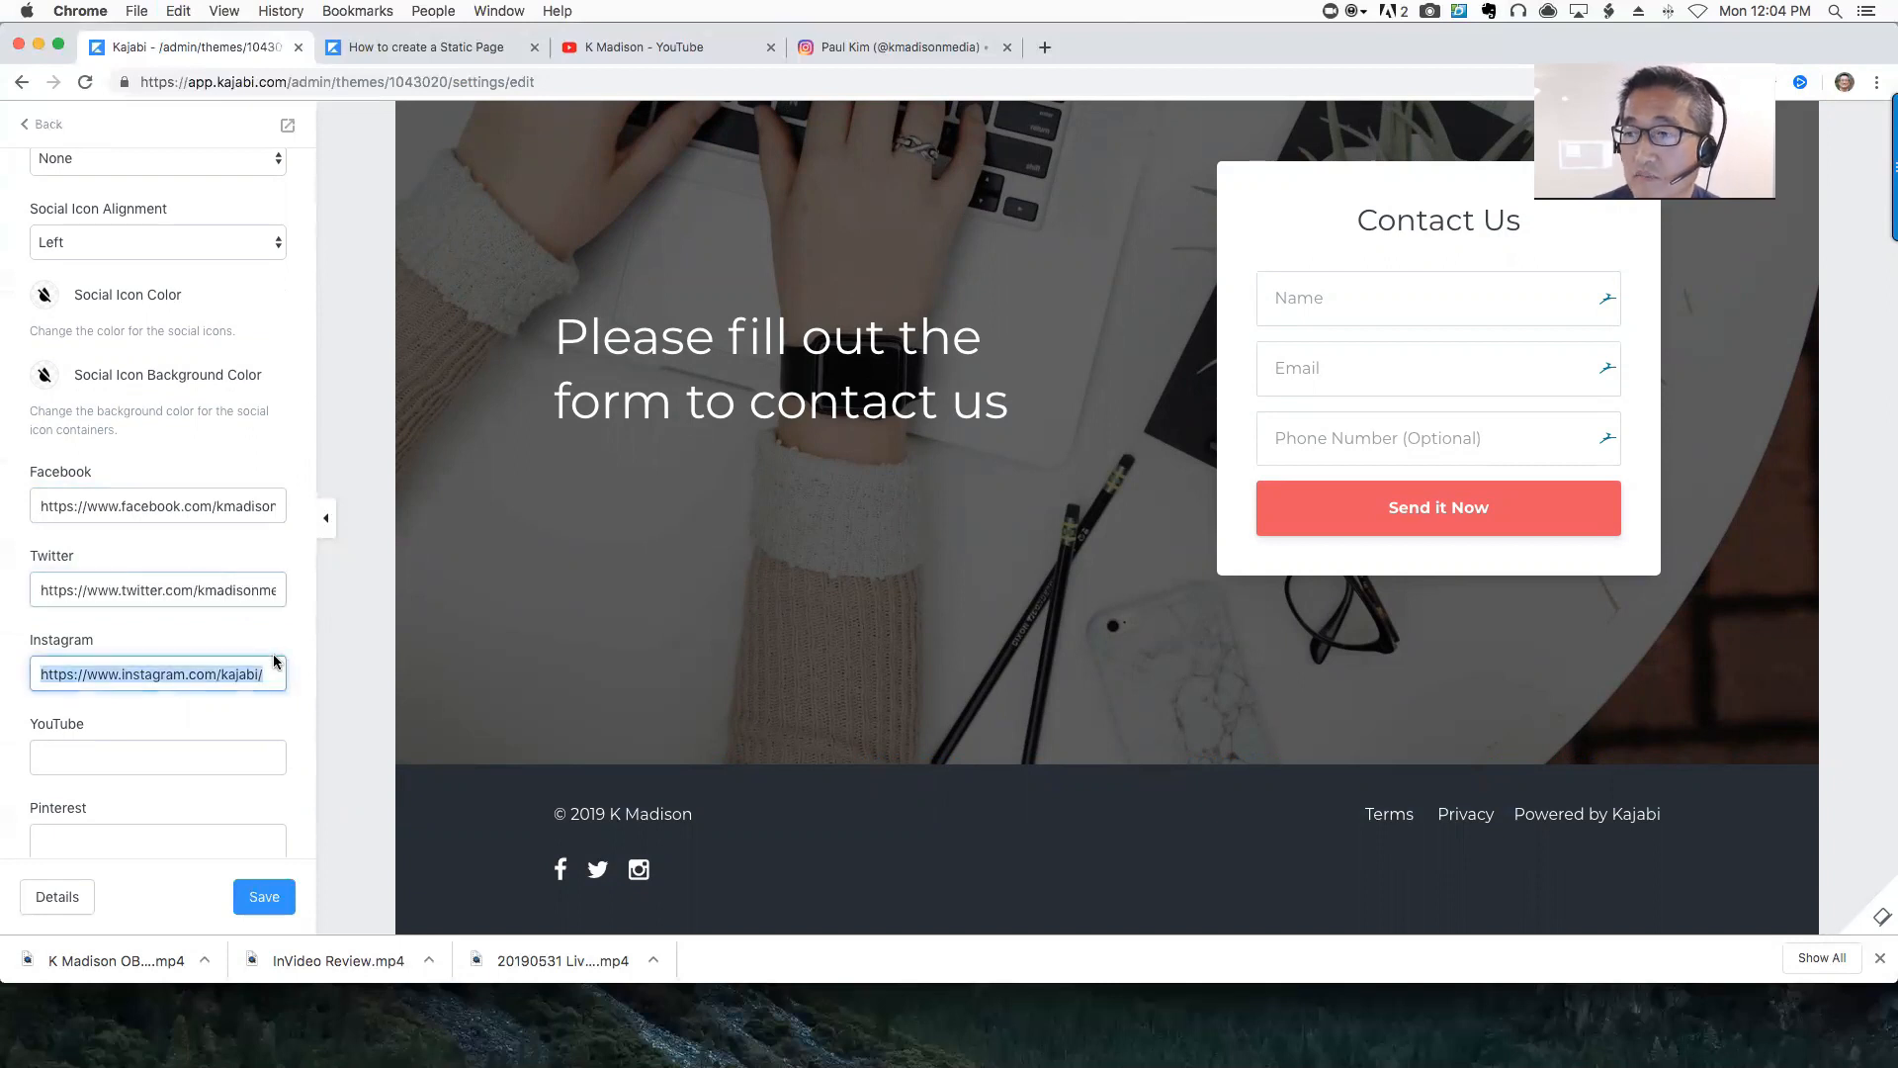
key("Right")
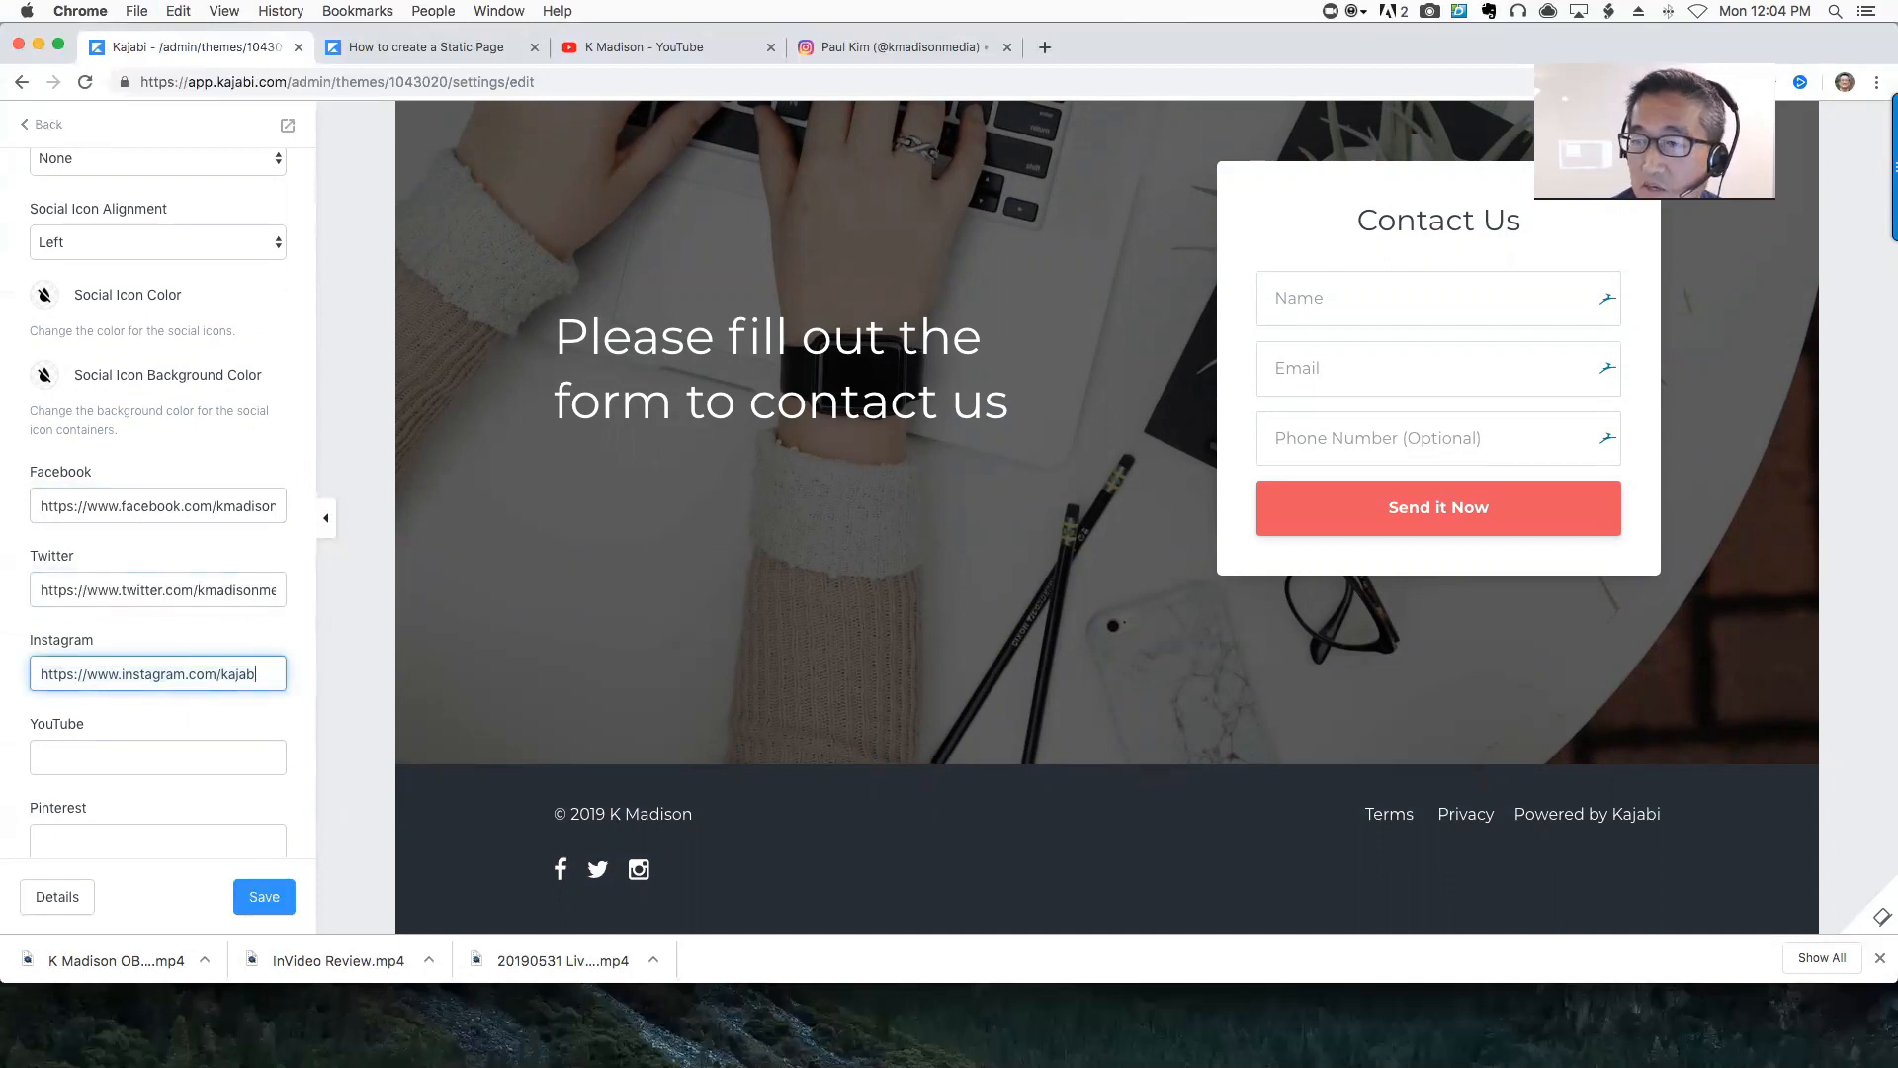
key("super+v")
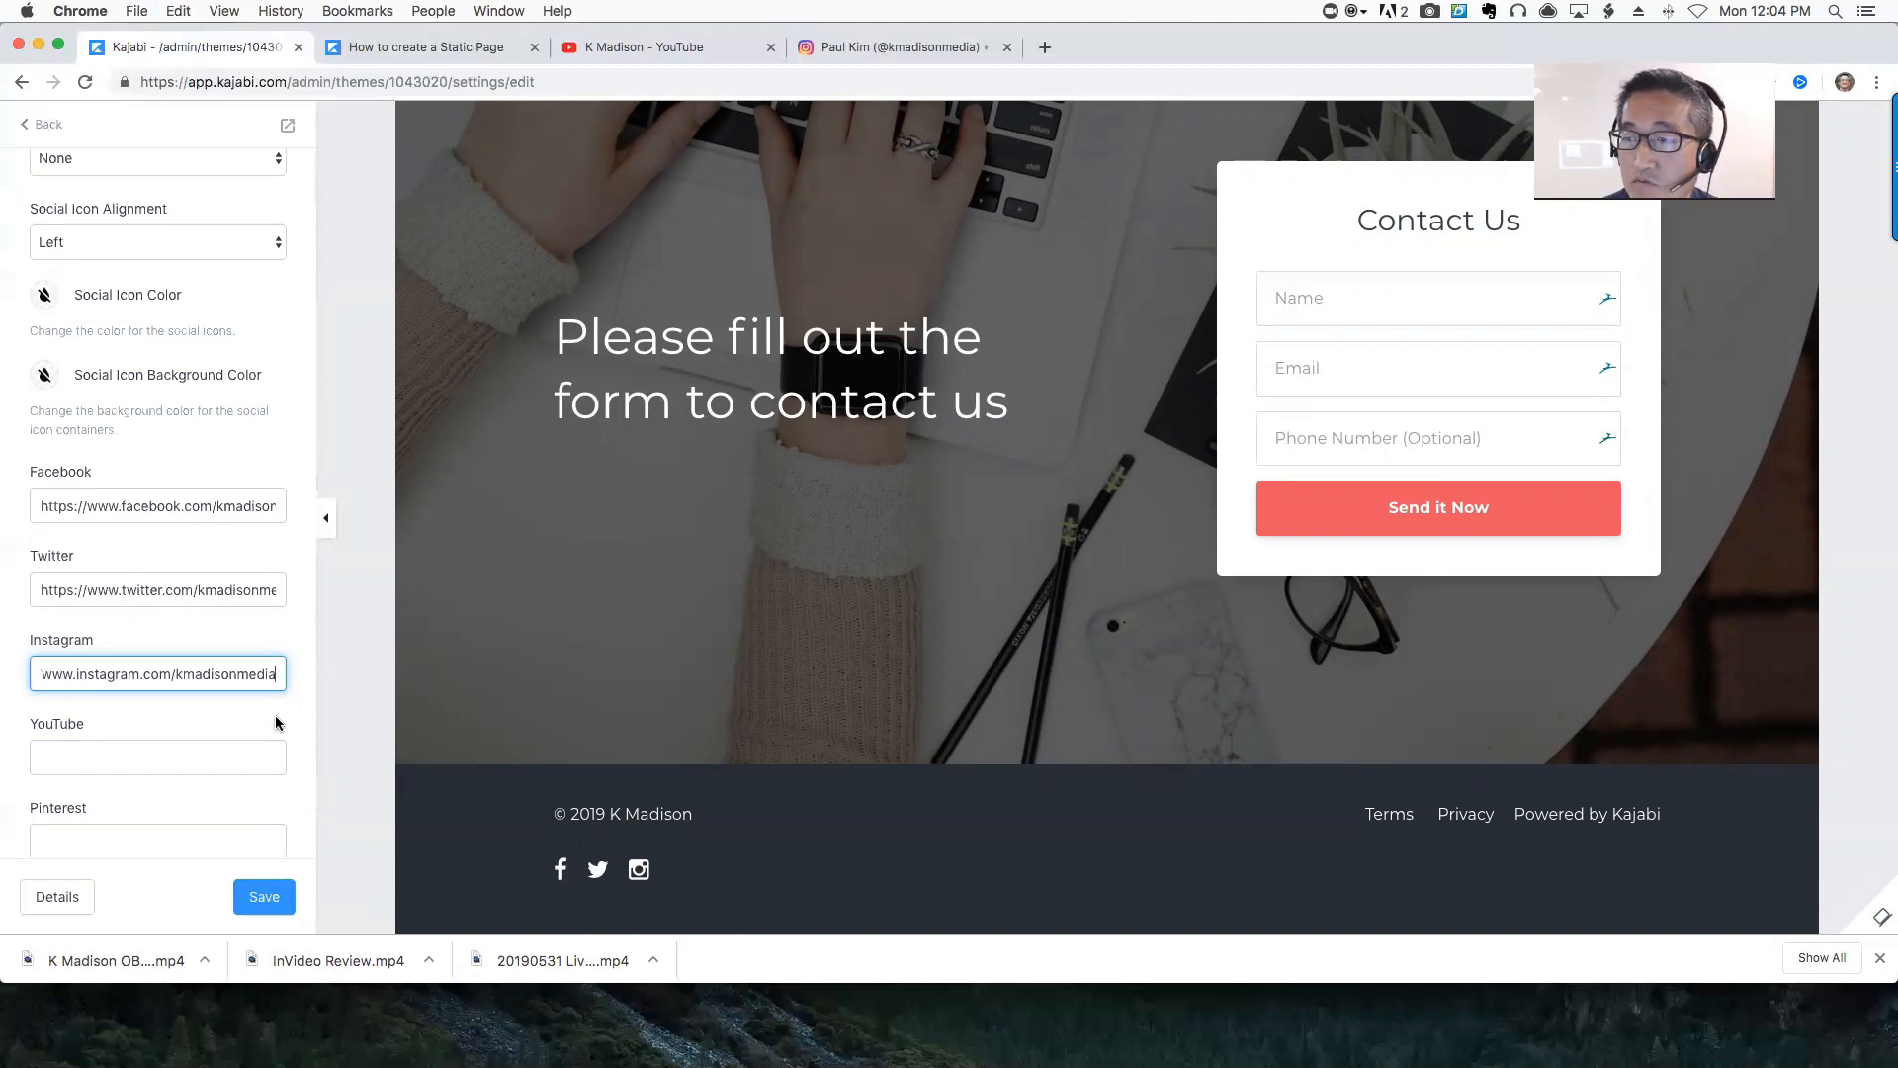
Save the Contact Us page and leave its editor for the landing pages list
left_click(257, 894)
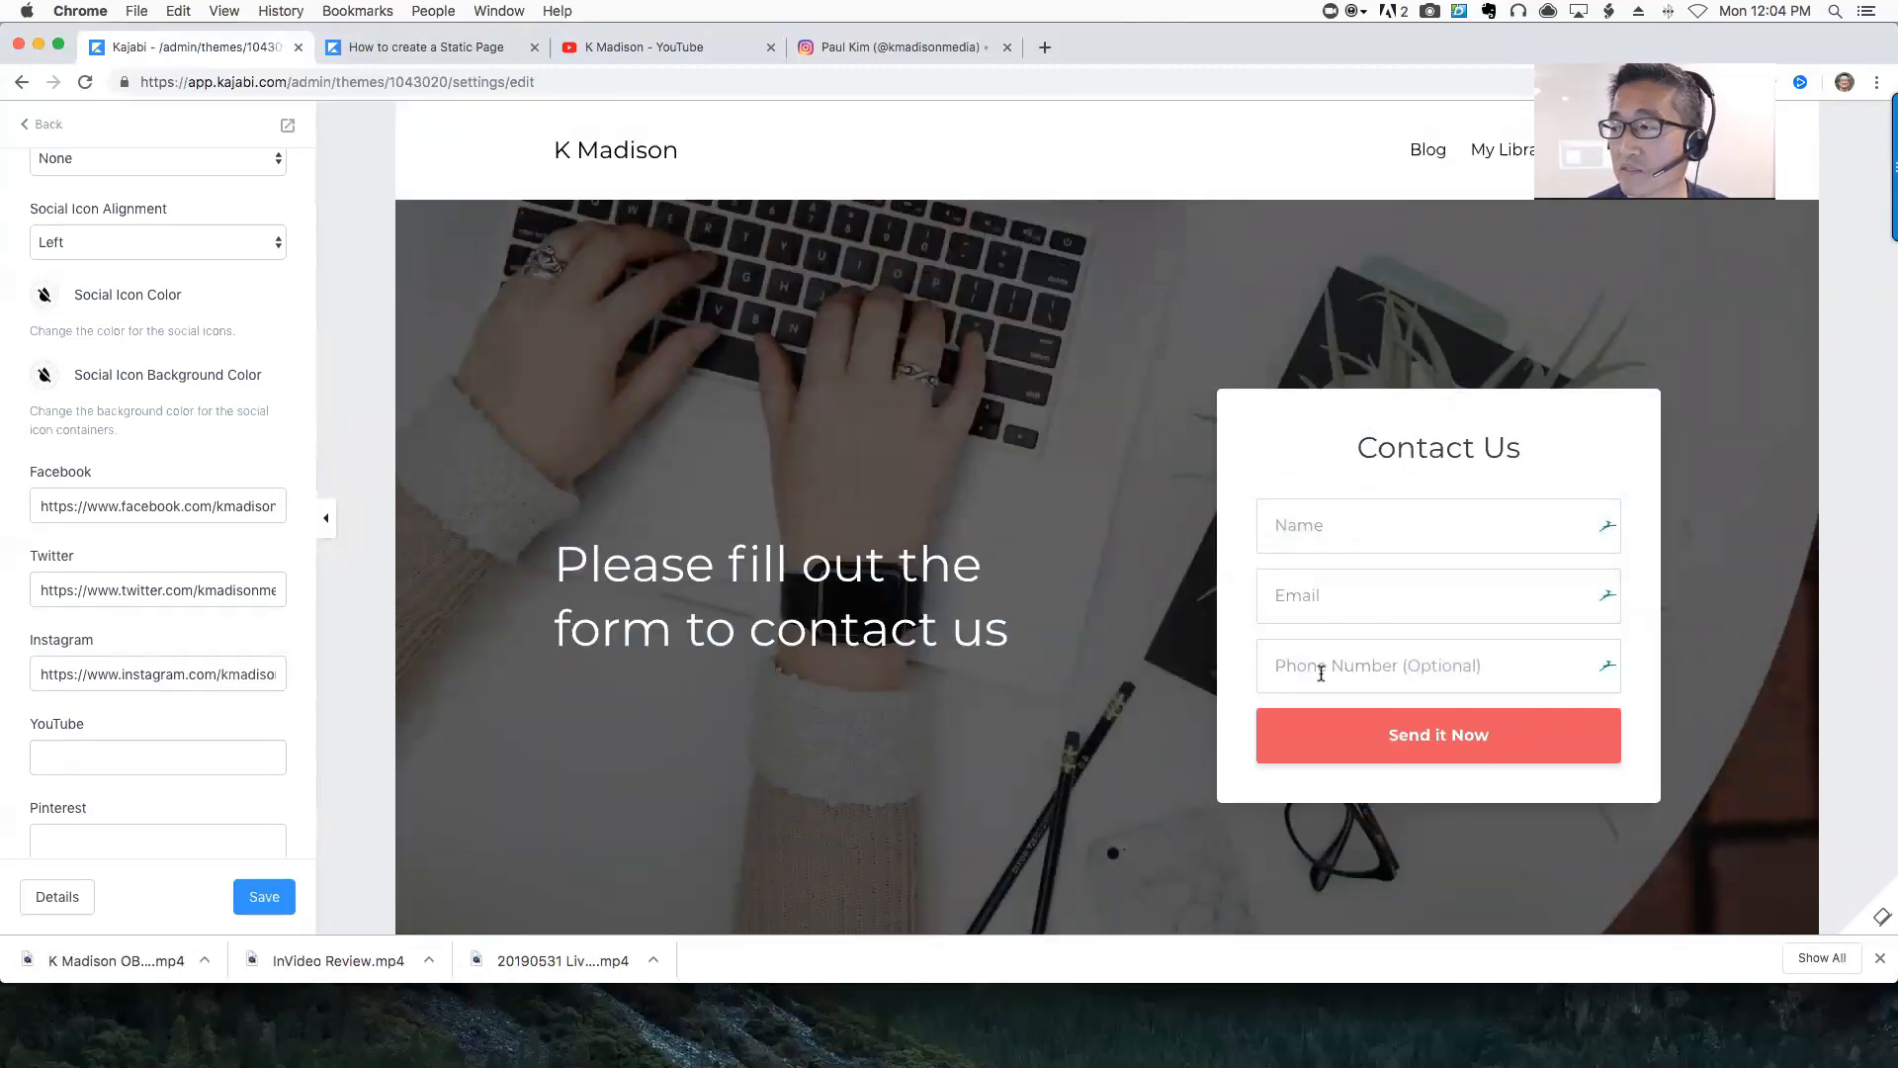
scroll(198, 325, "up", 5)
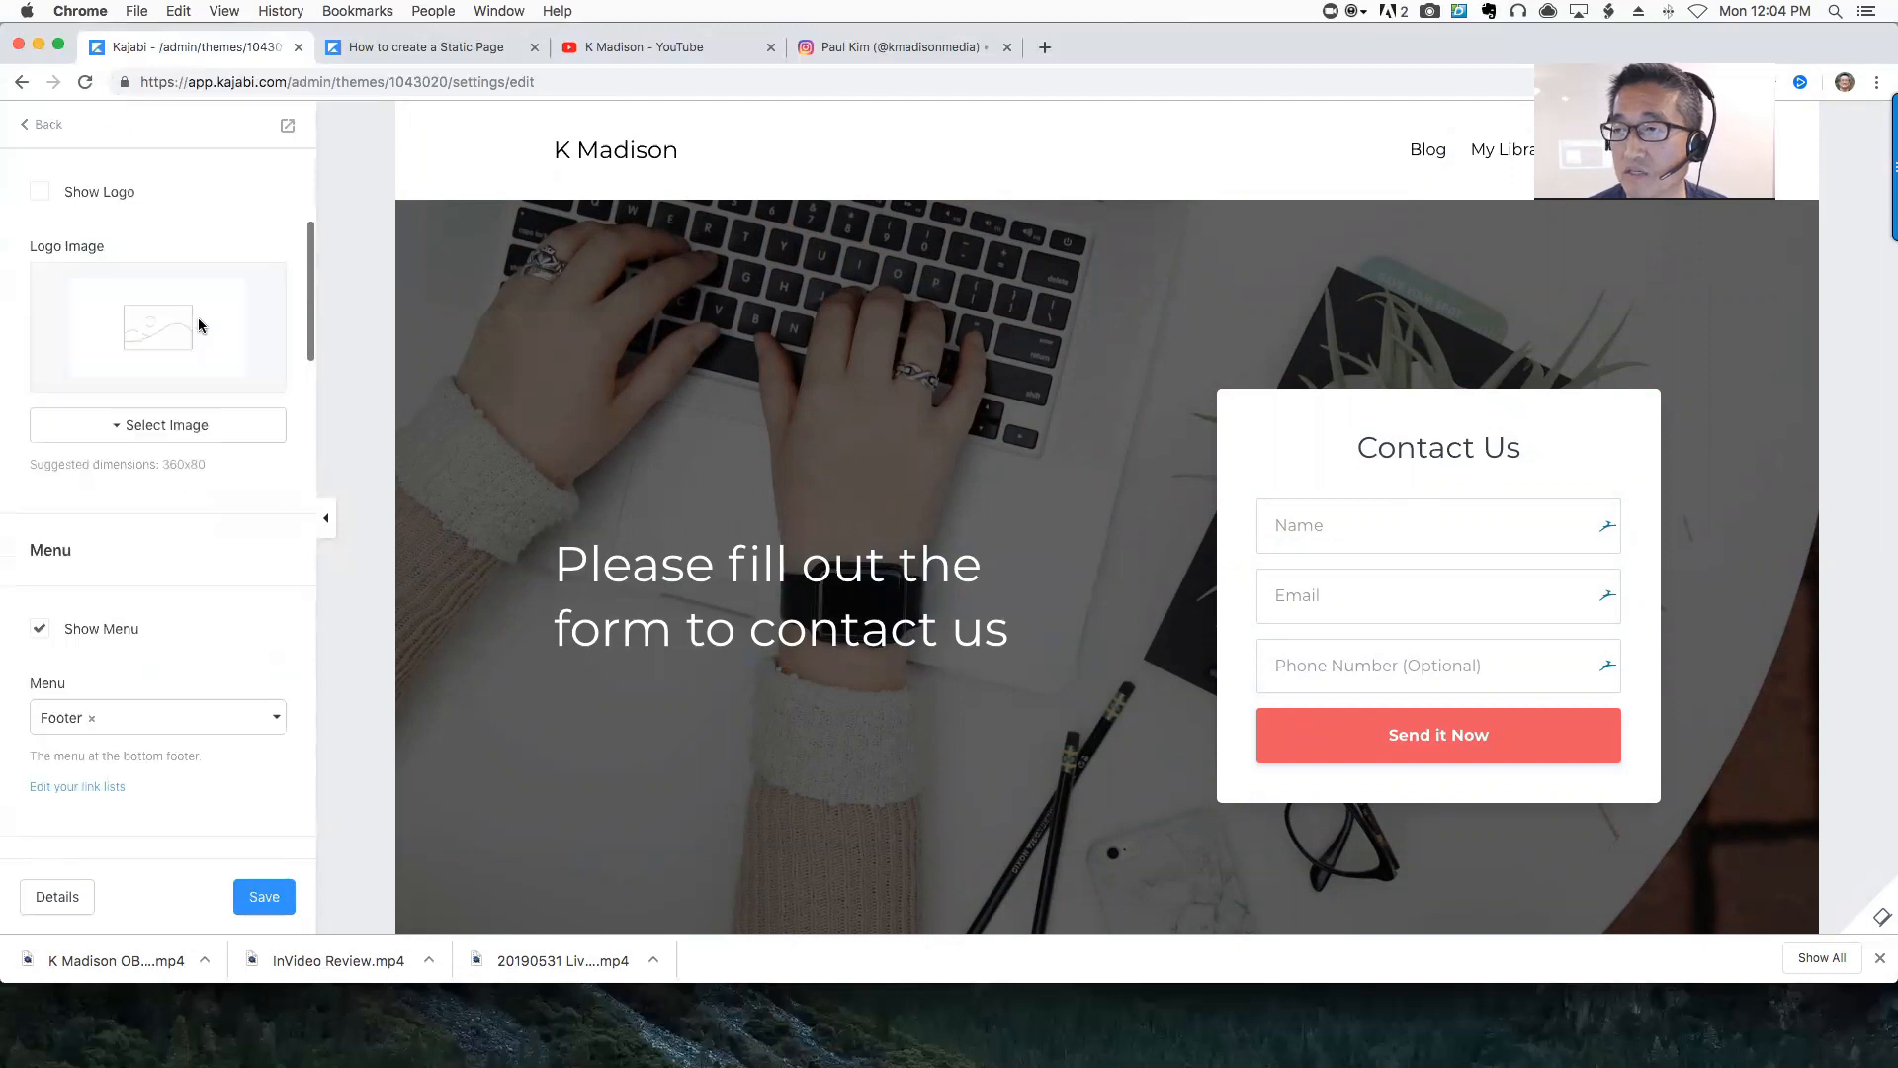
scroll(198, 326, "up", 2)
left_click(43, 124)
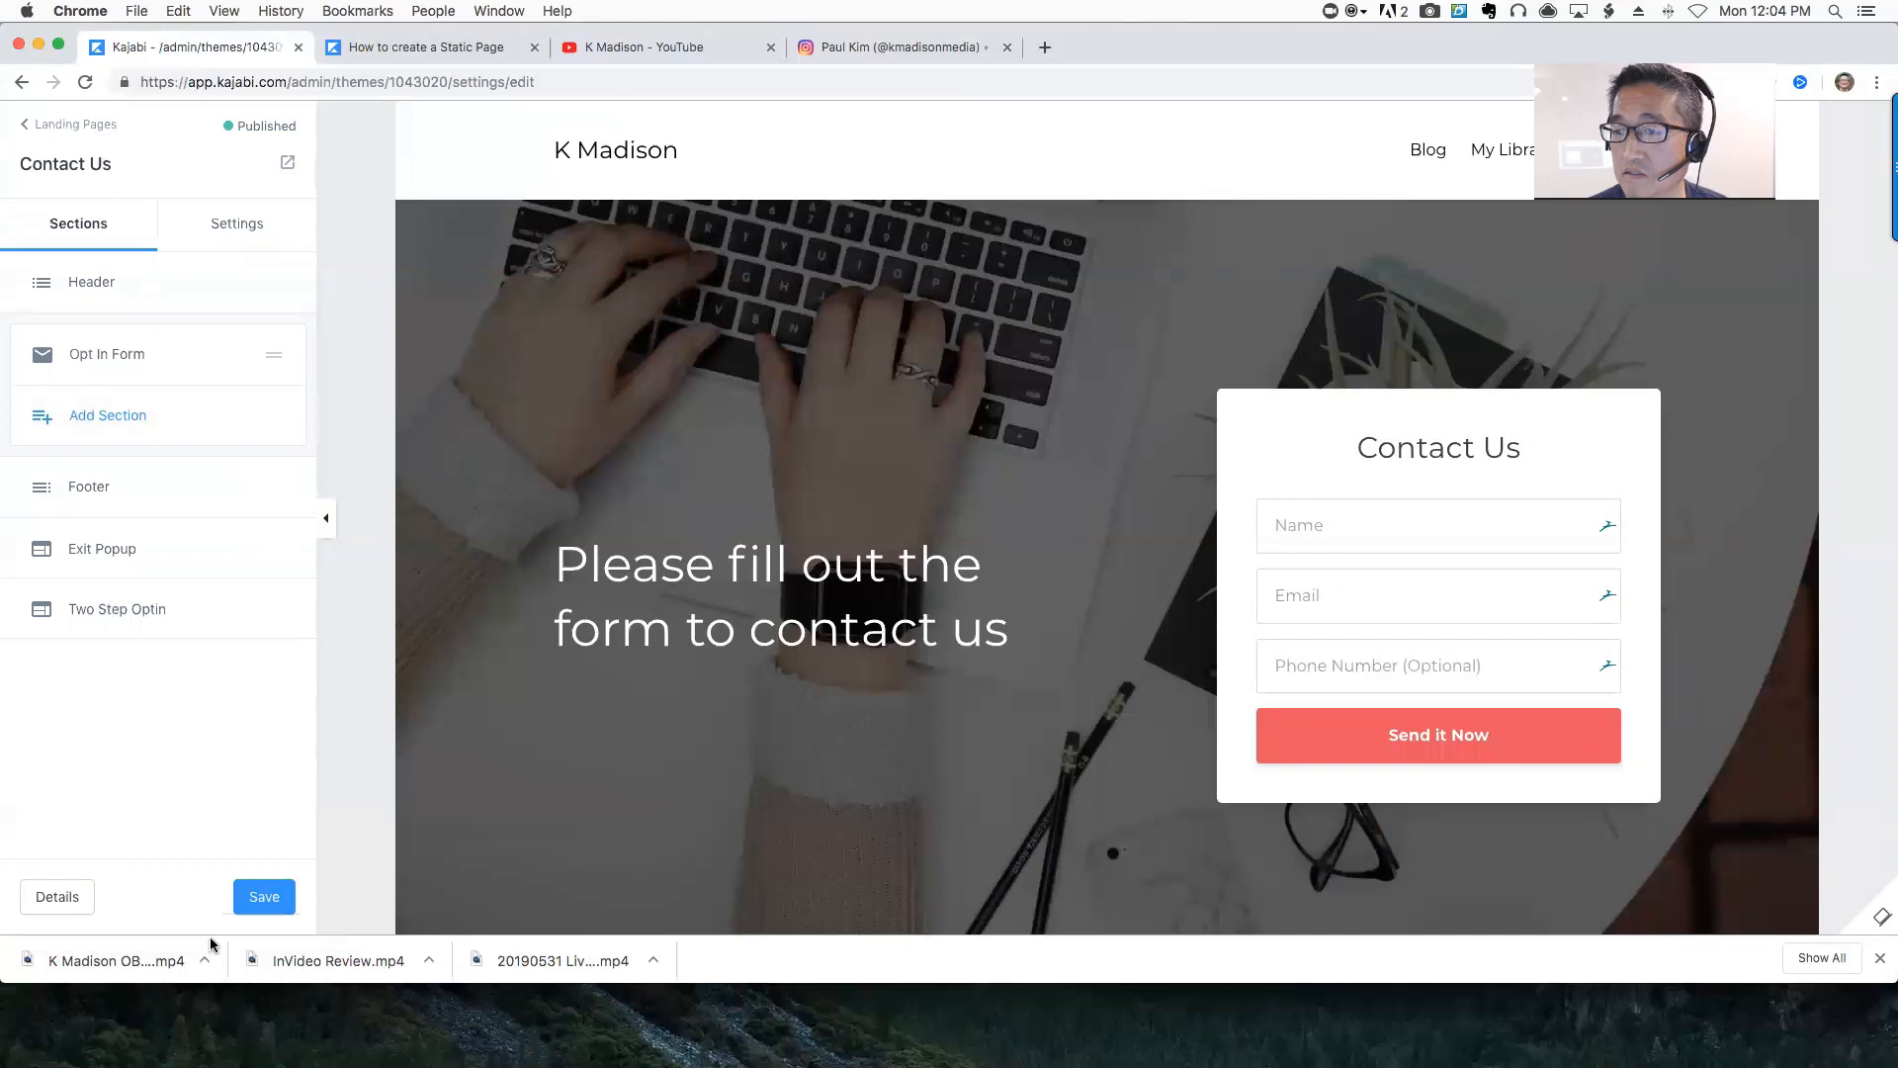
left_click(262, 897)
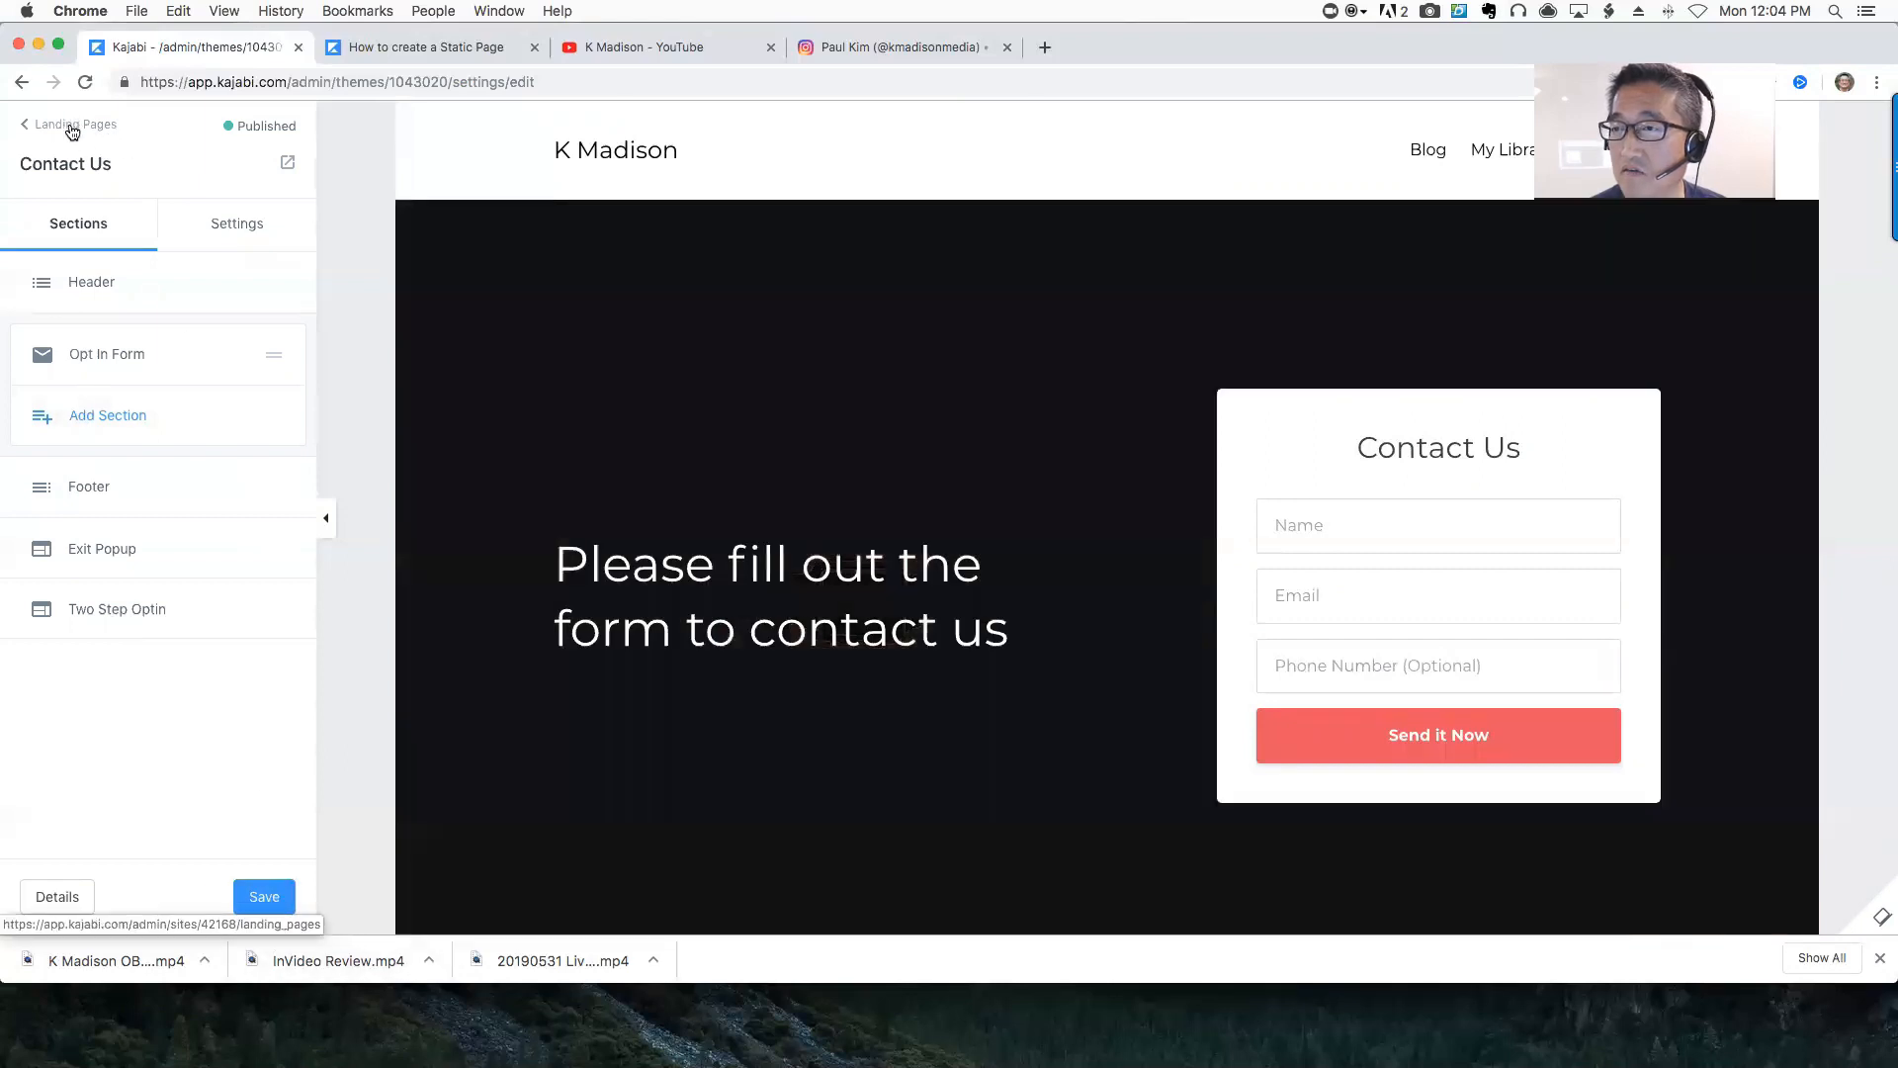
left_click(72, 126)
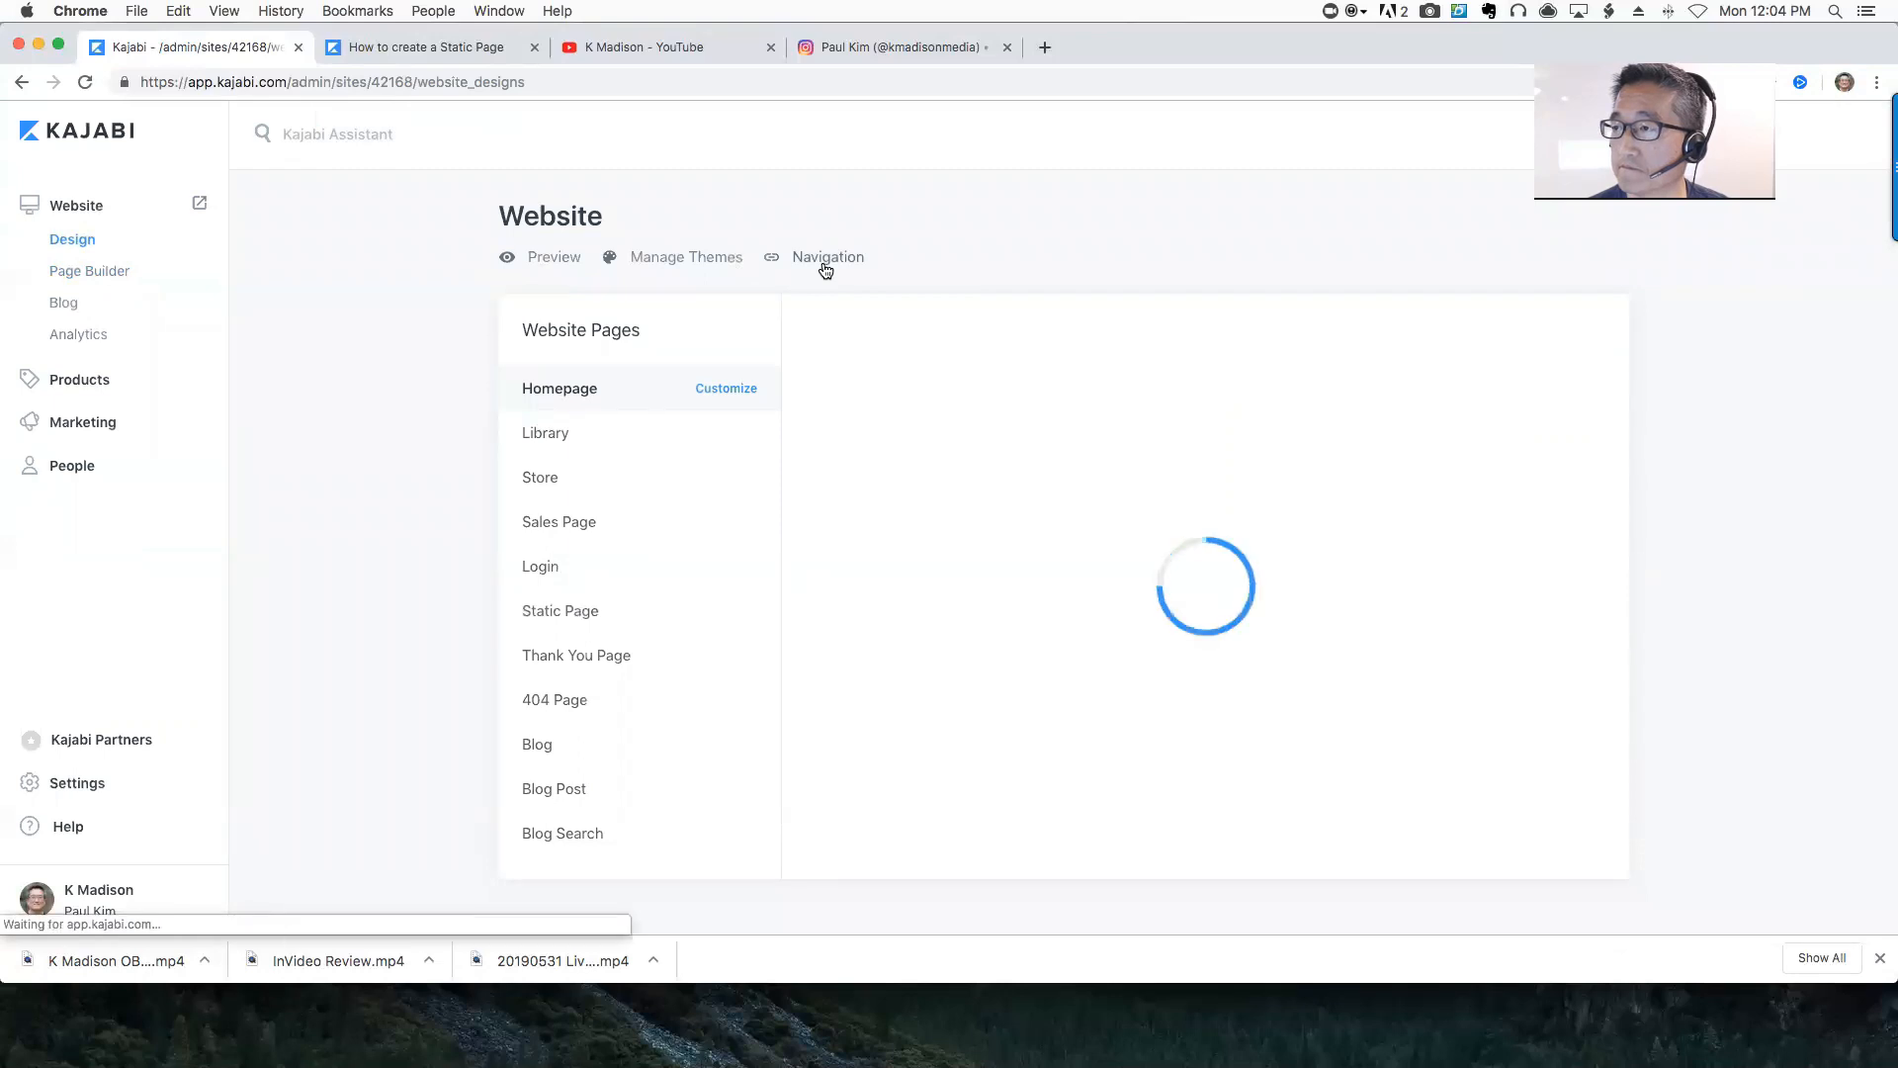
Open the site's navigation menus and delete the My Library link from the Main Menu
left_click(826, 267)
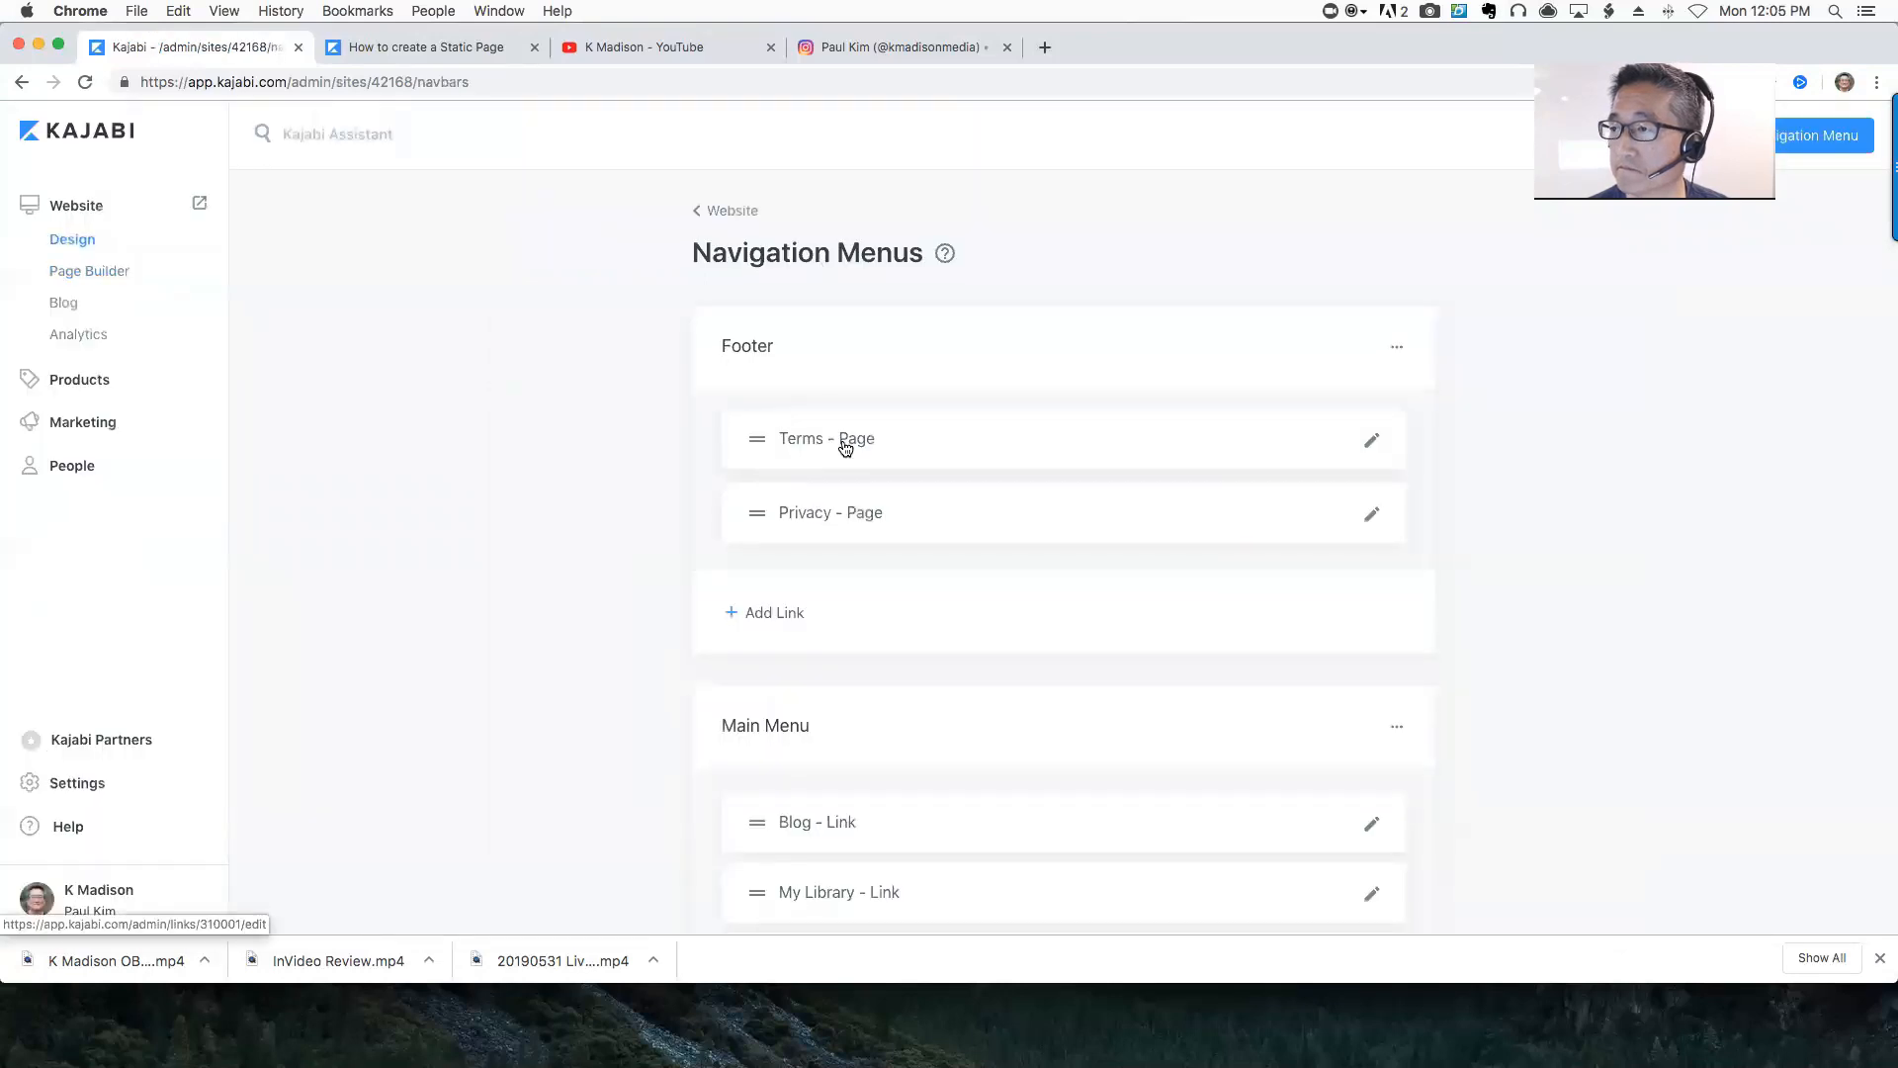
scroll(837, 585, "down", 3)
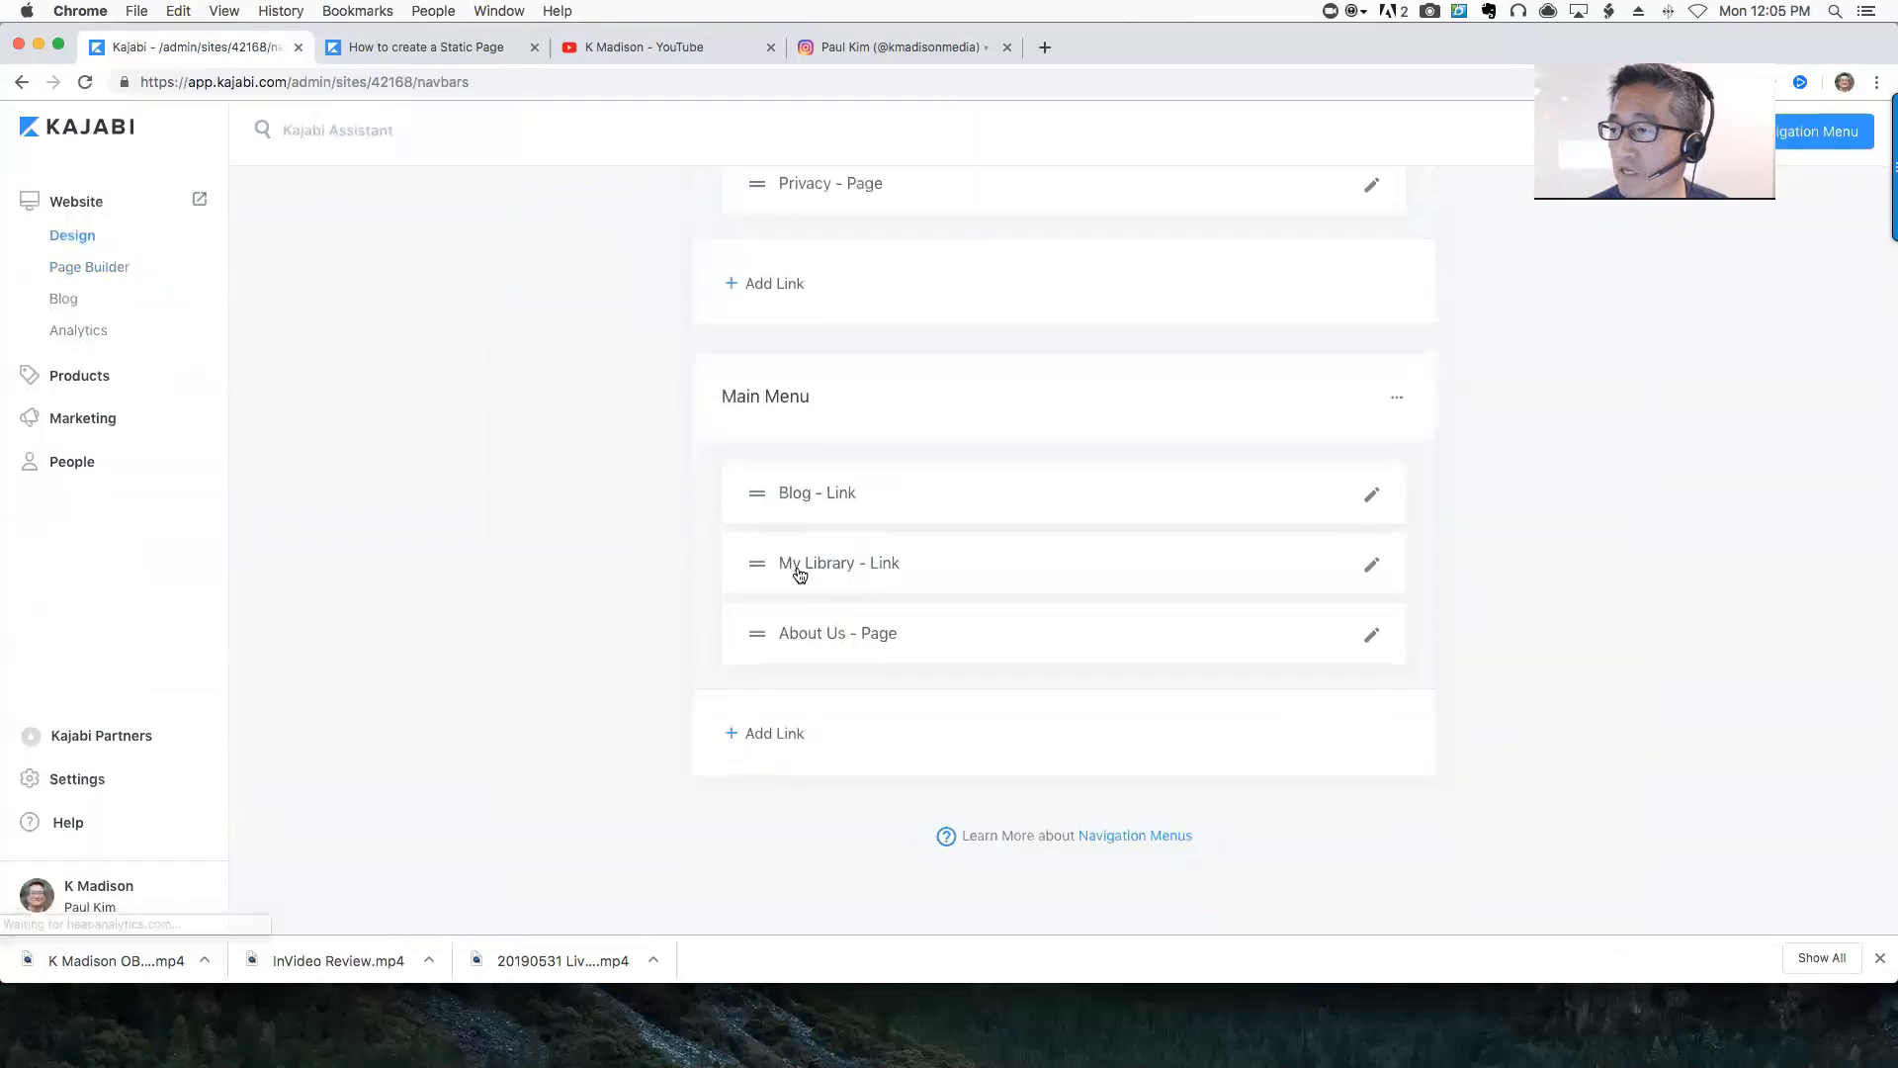
left_click(1370, 570)
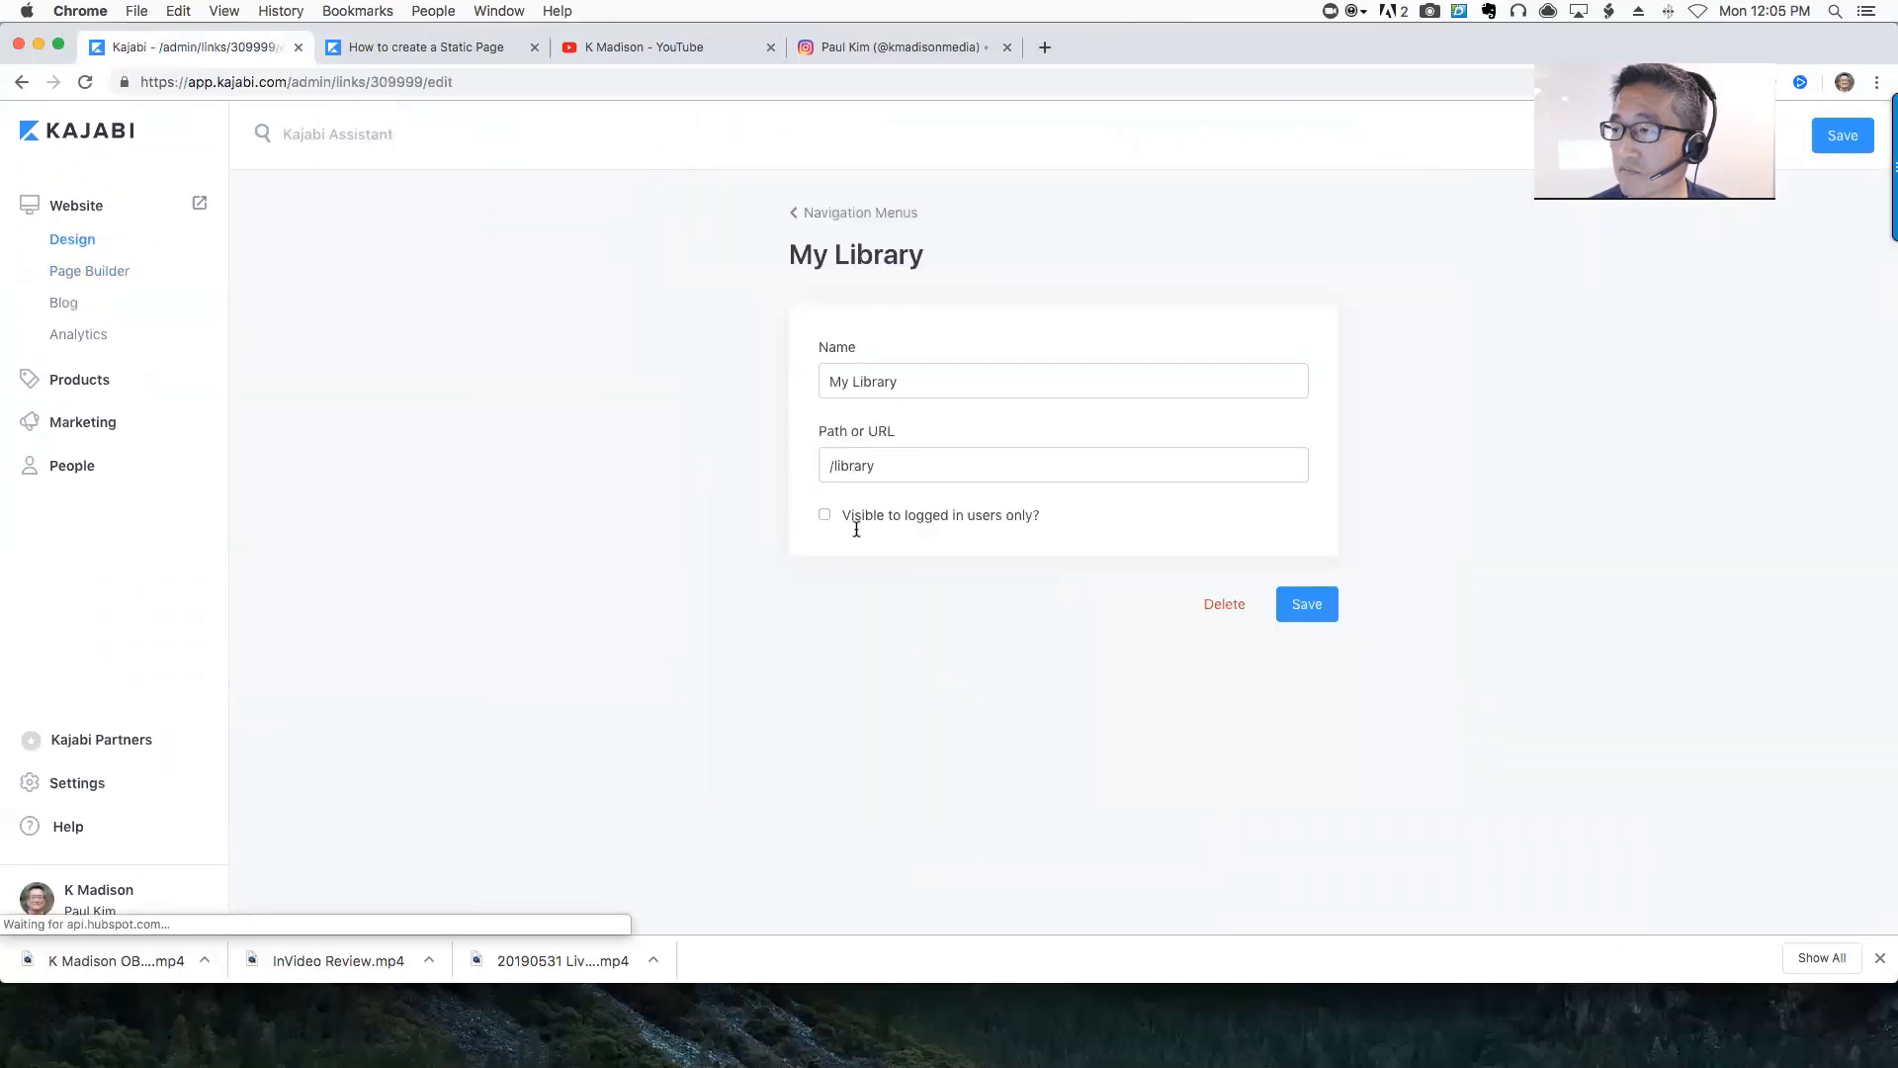
left_click(855, 216)
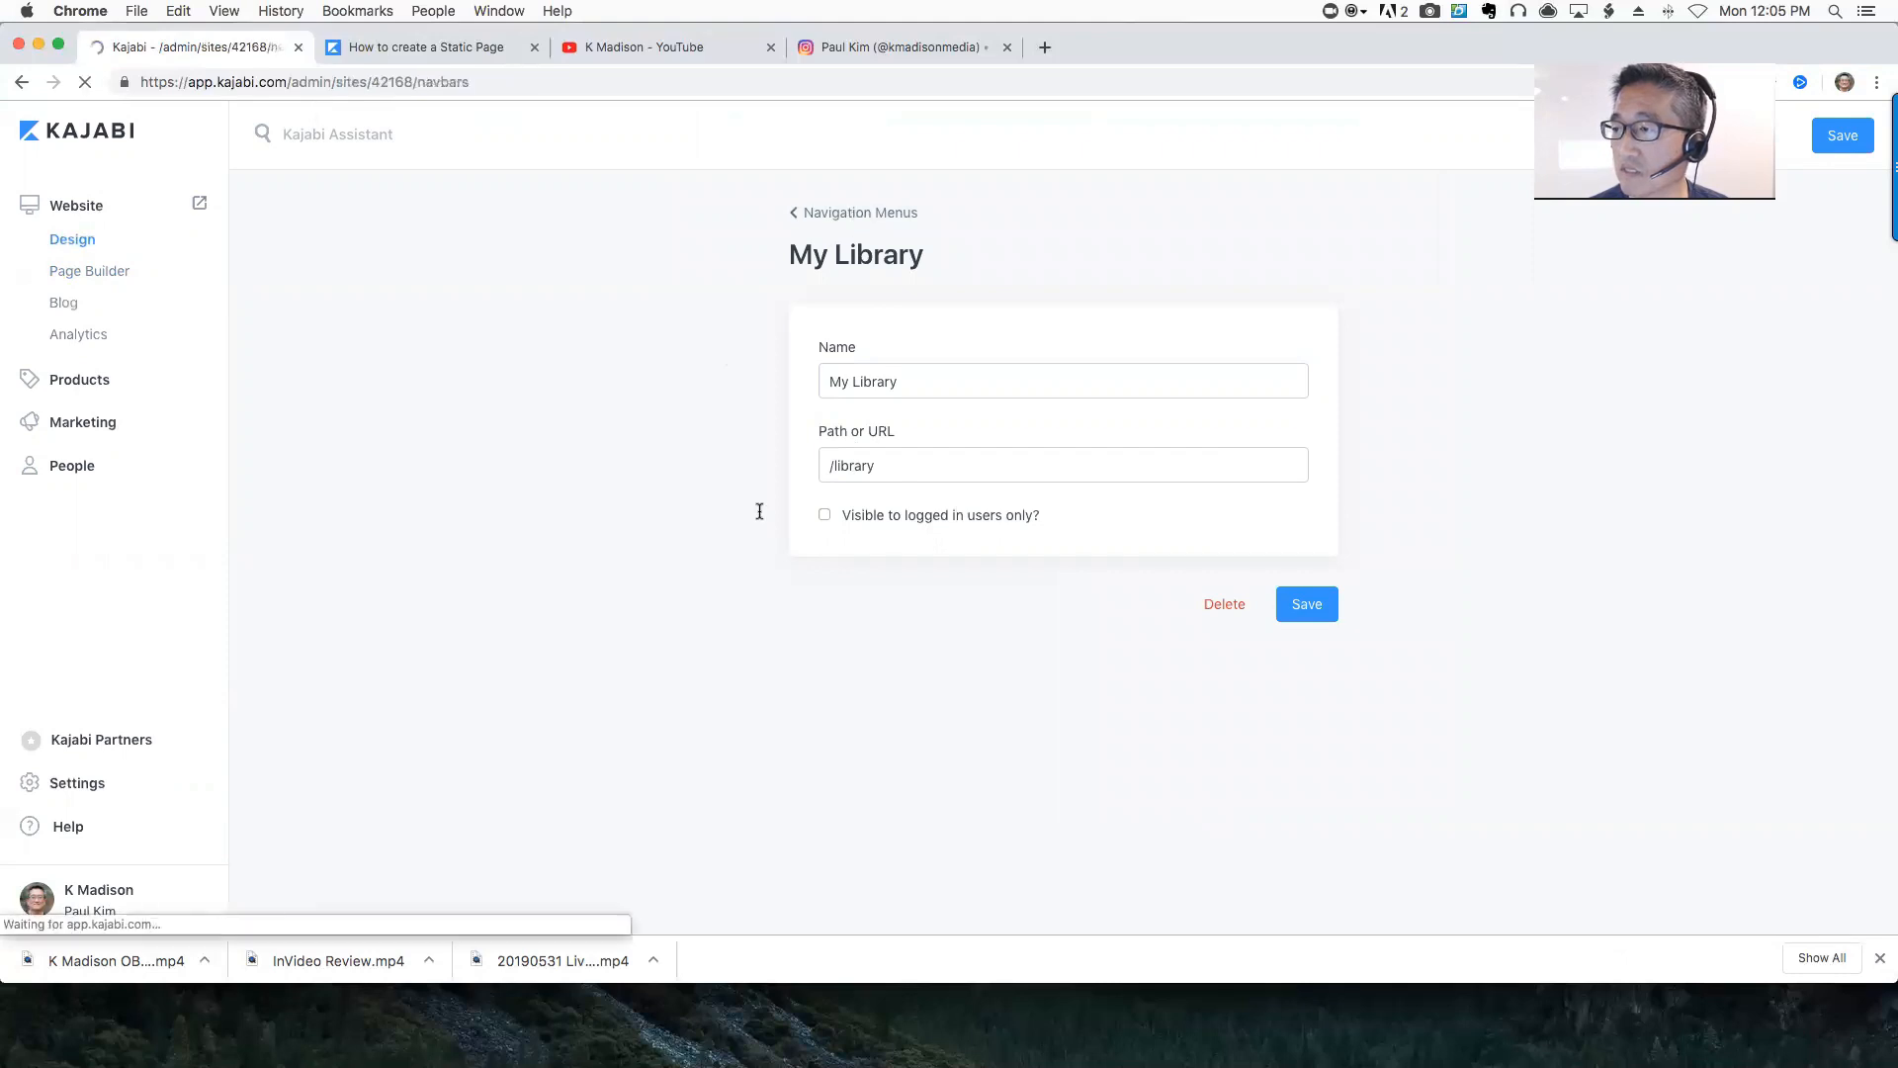
scroll(820, 816, "down", 3)
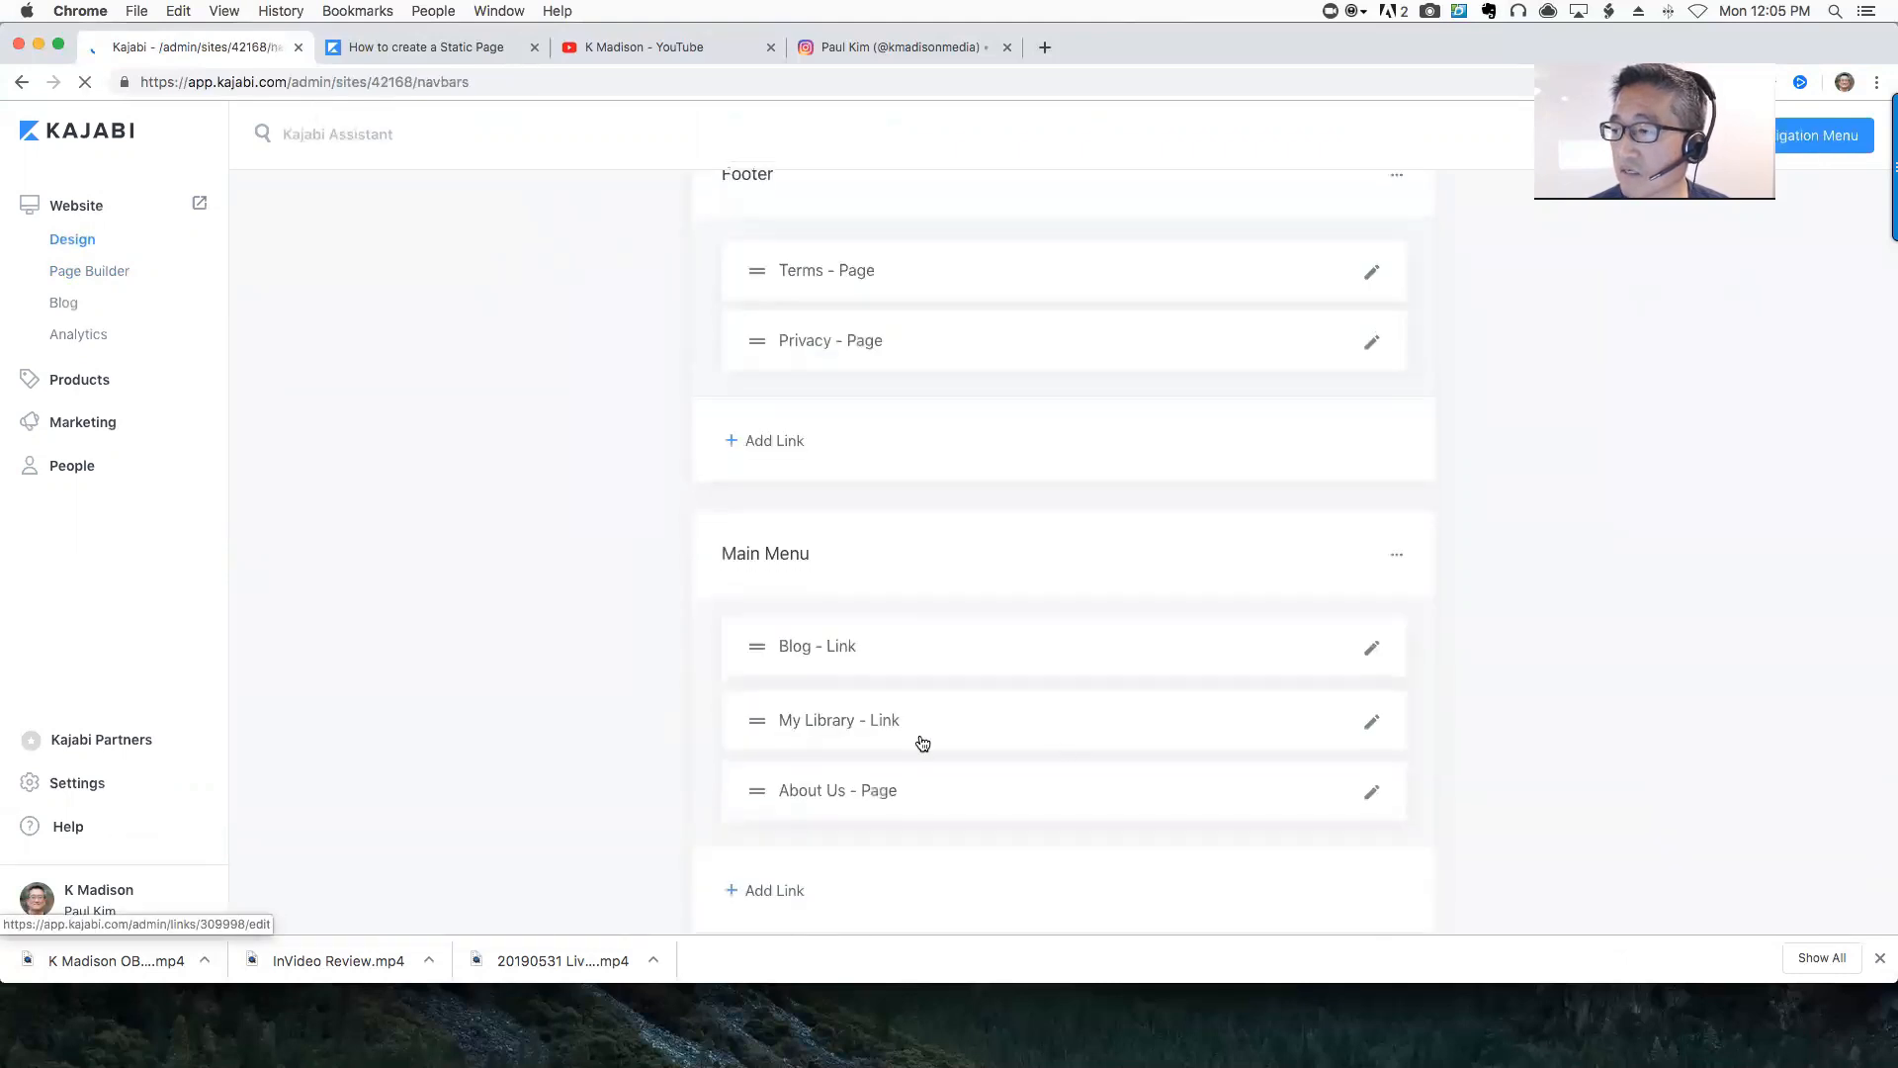
left_click(1367, 722)
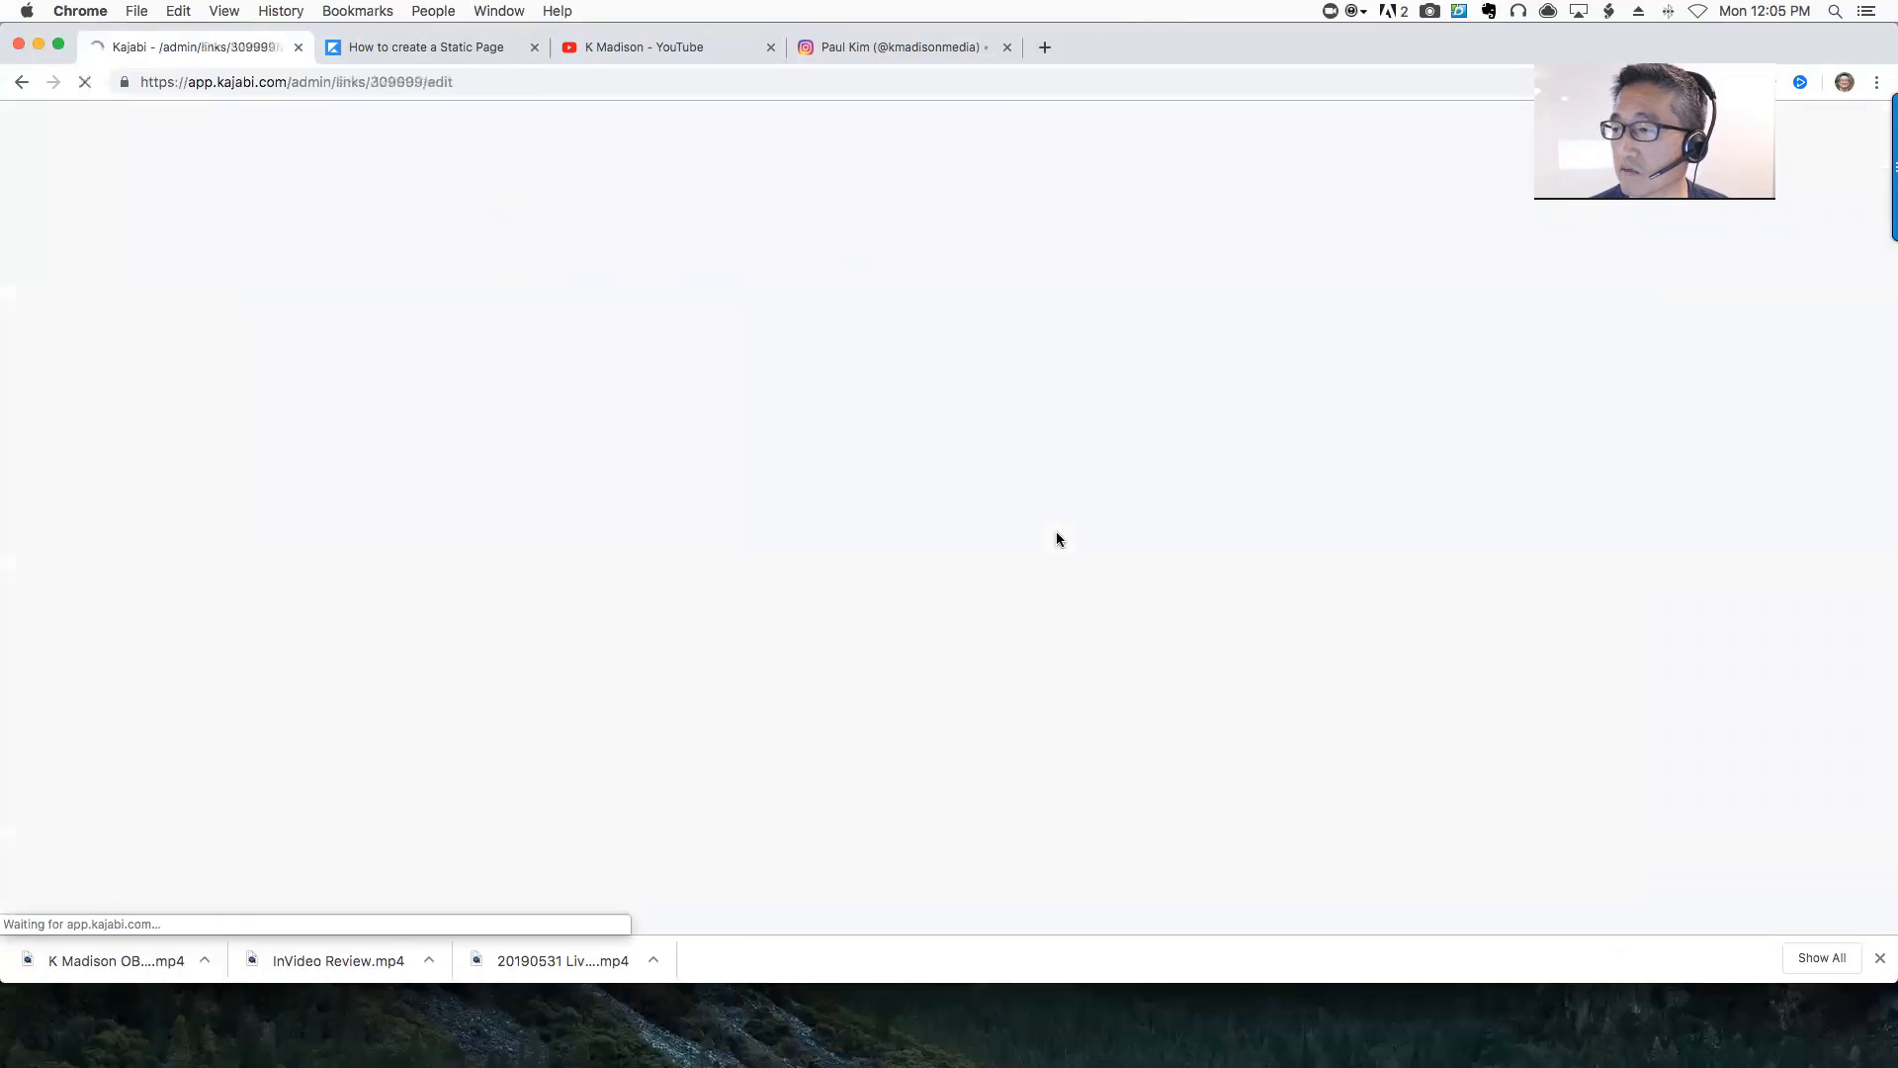
left_click(1223, 605)
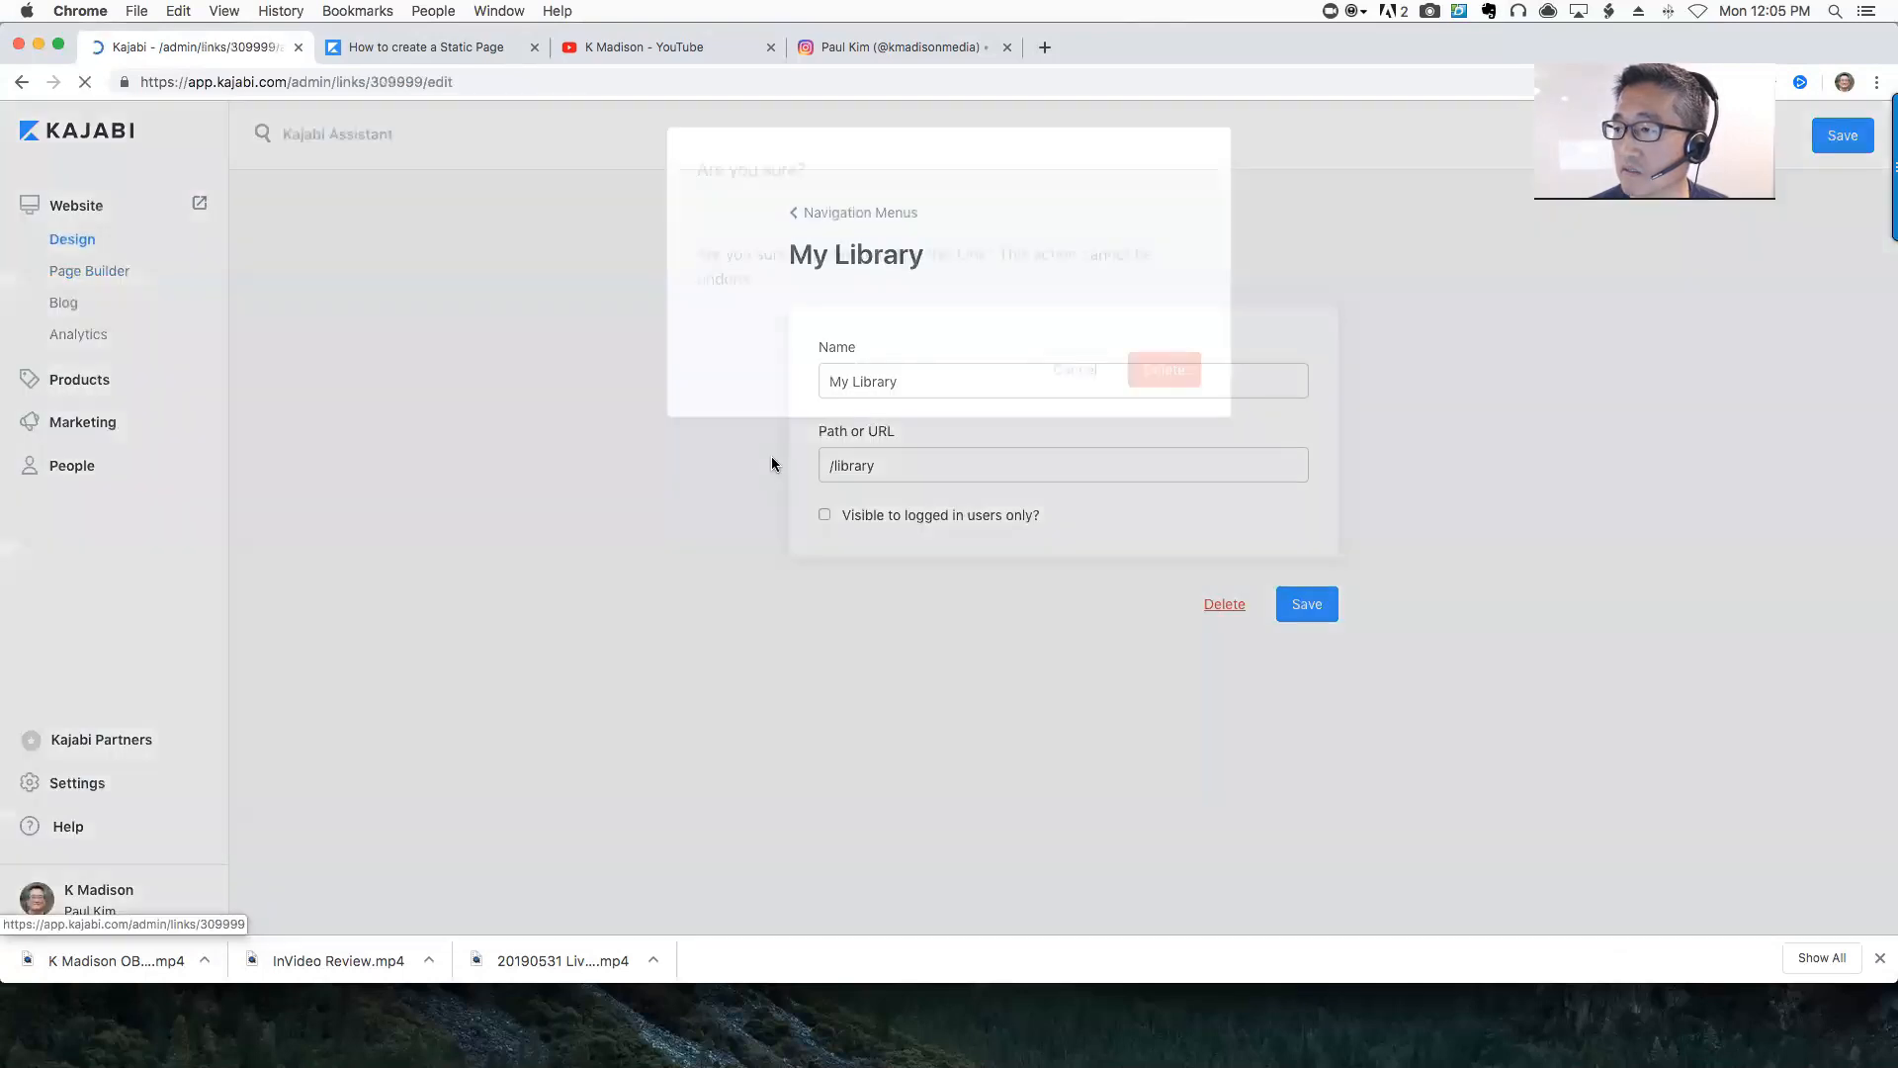
left_click(1146, 453)
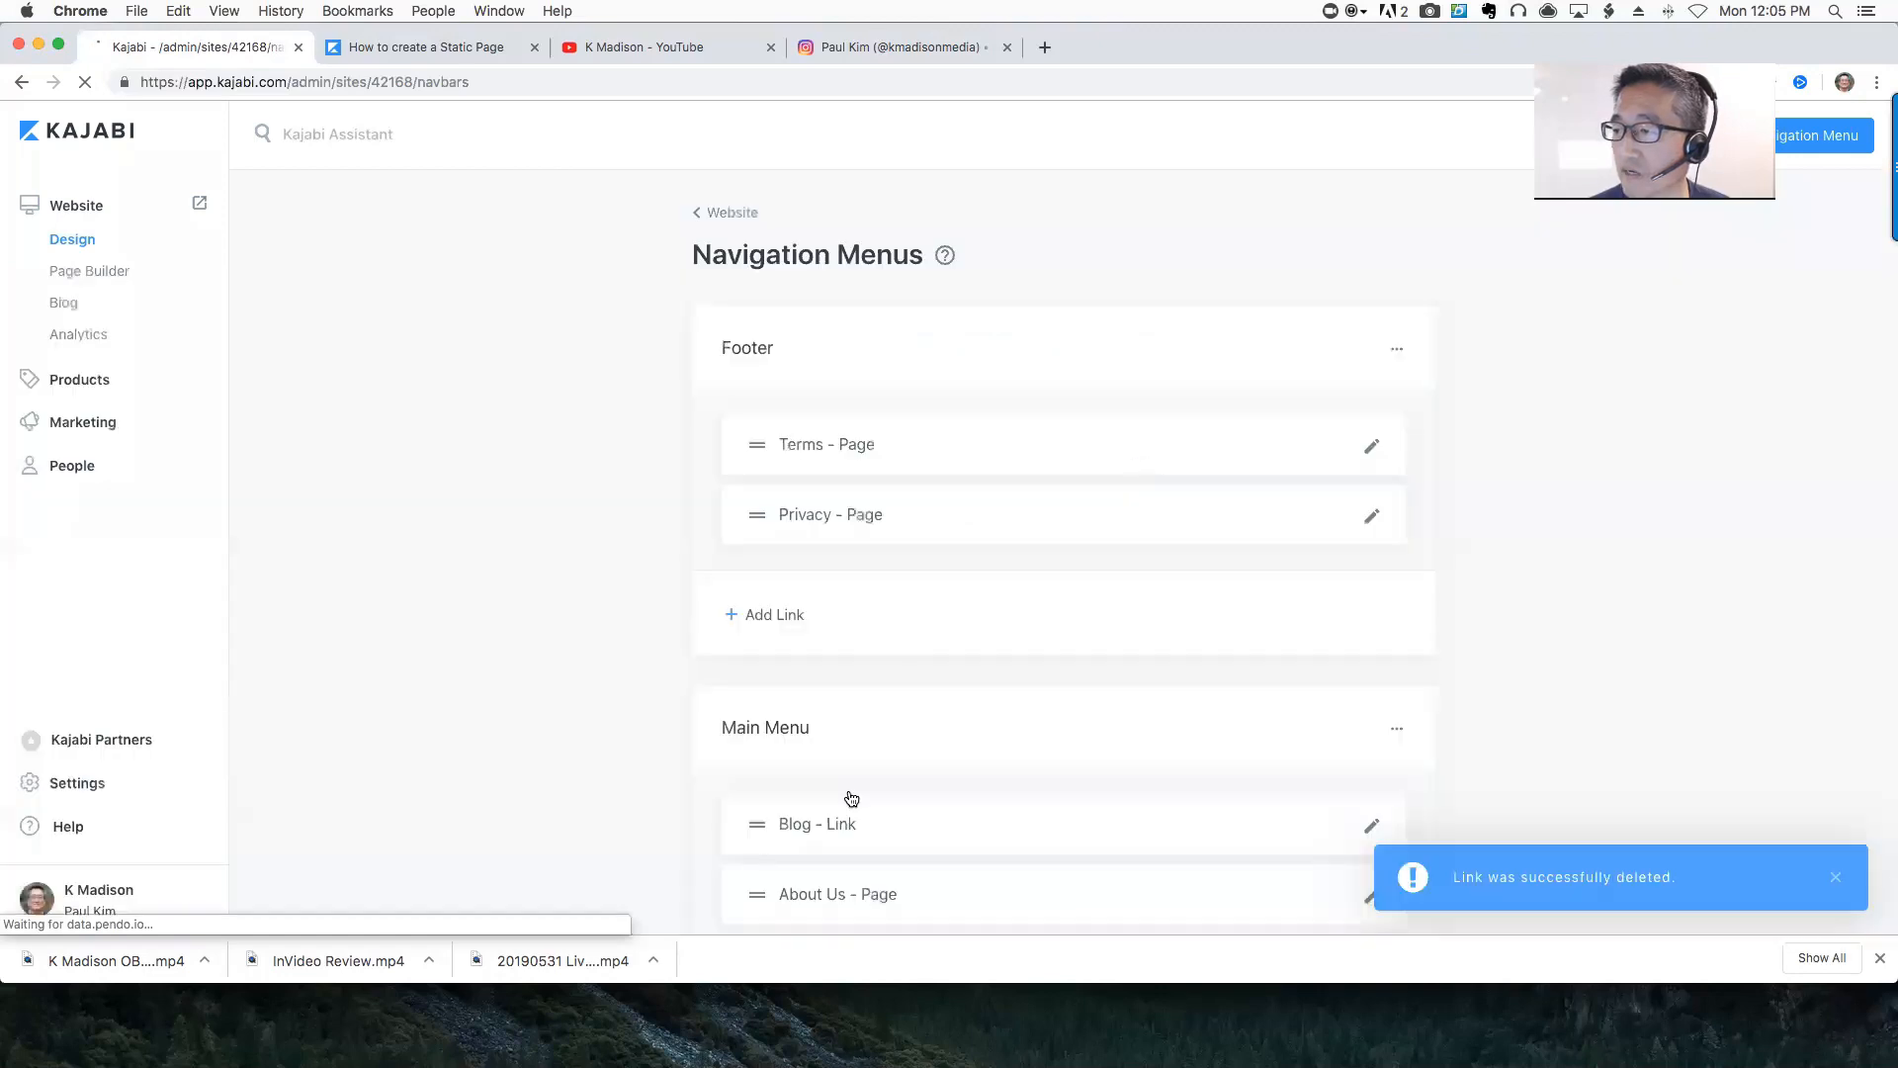
scroll(847, 797, "down", 3)
left_click(769, 850)
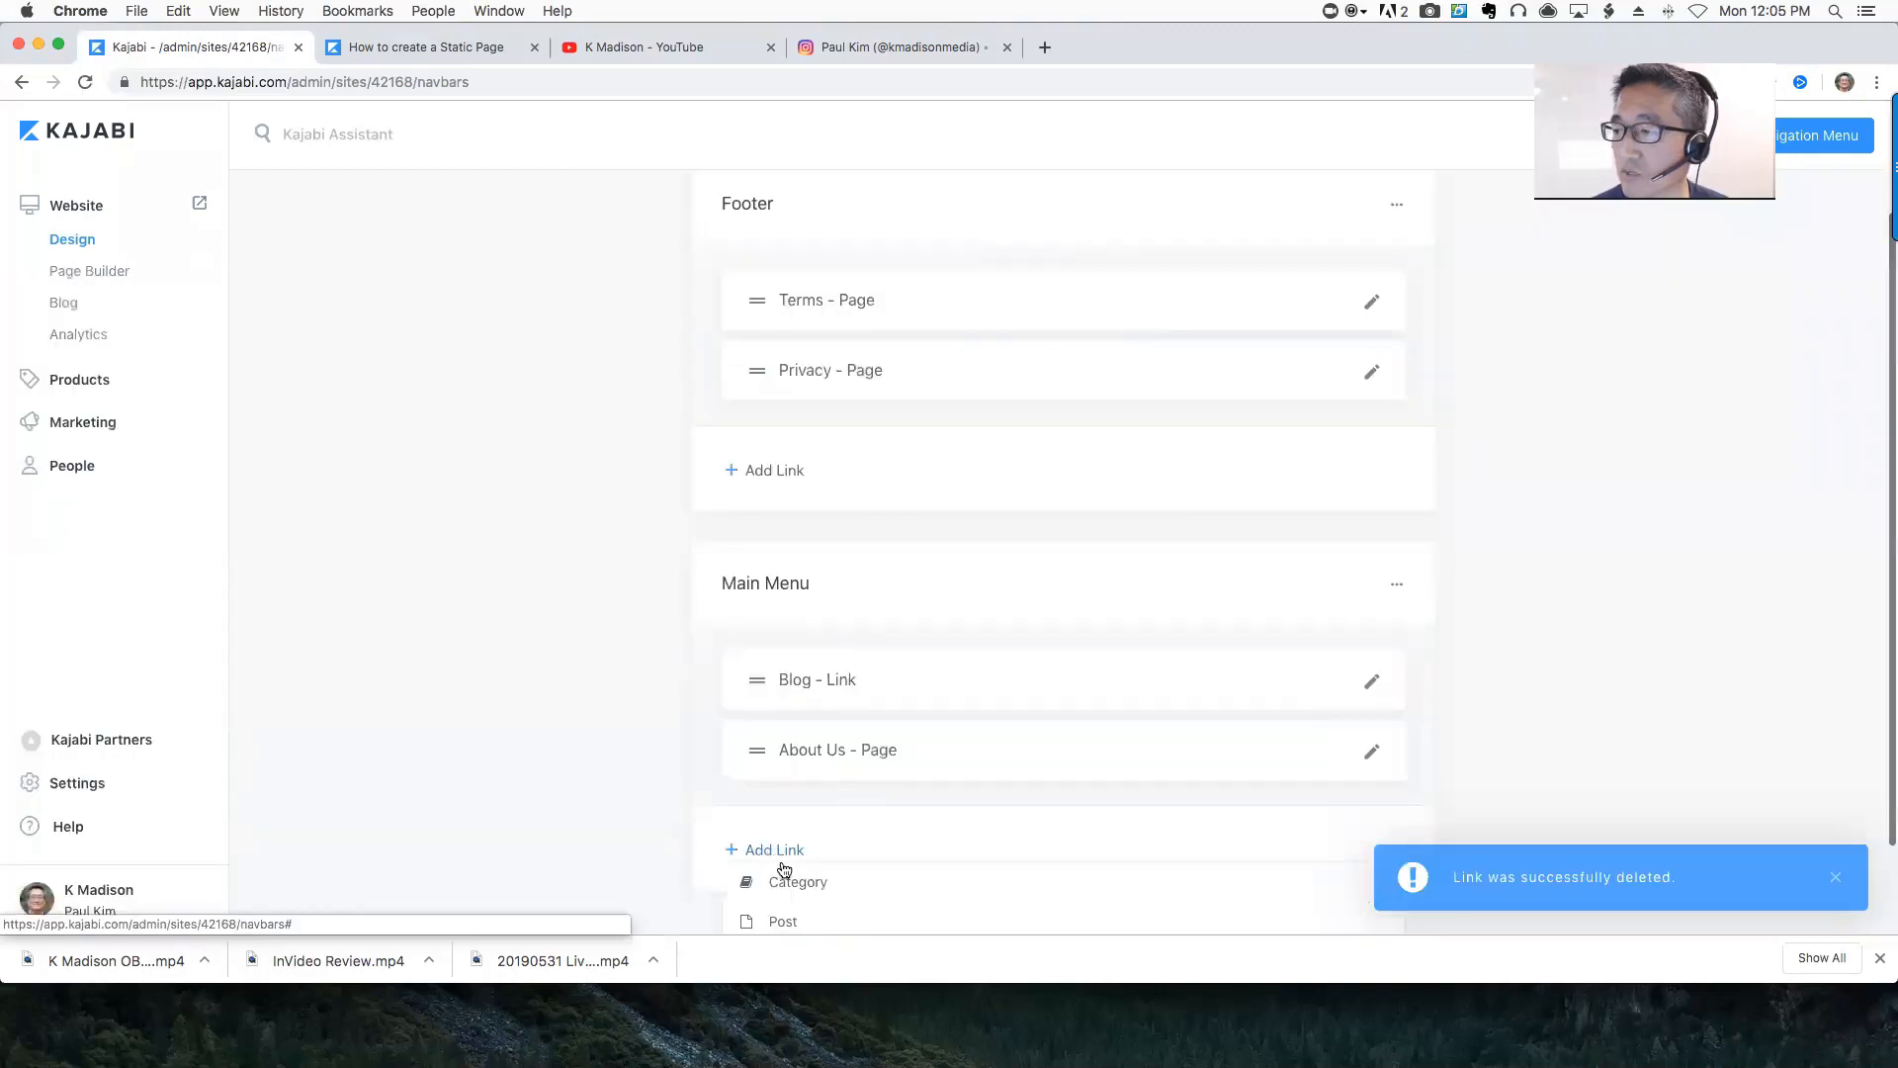
scroll(784, 860, "down", 2)
left_click(784, 843)
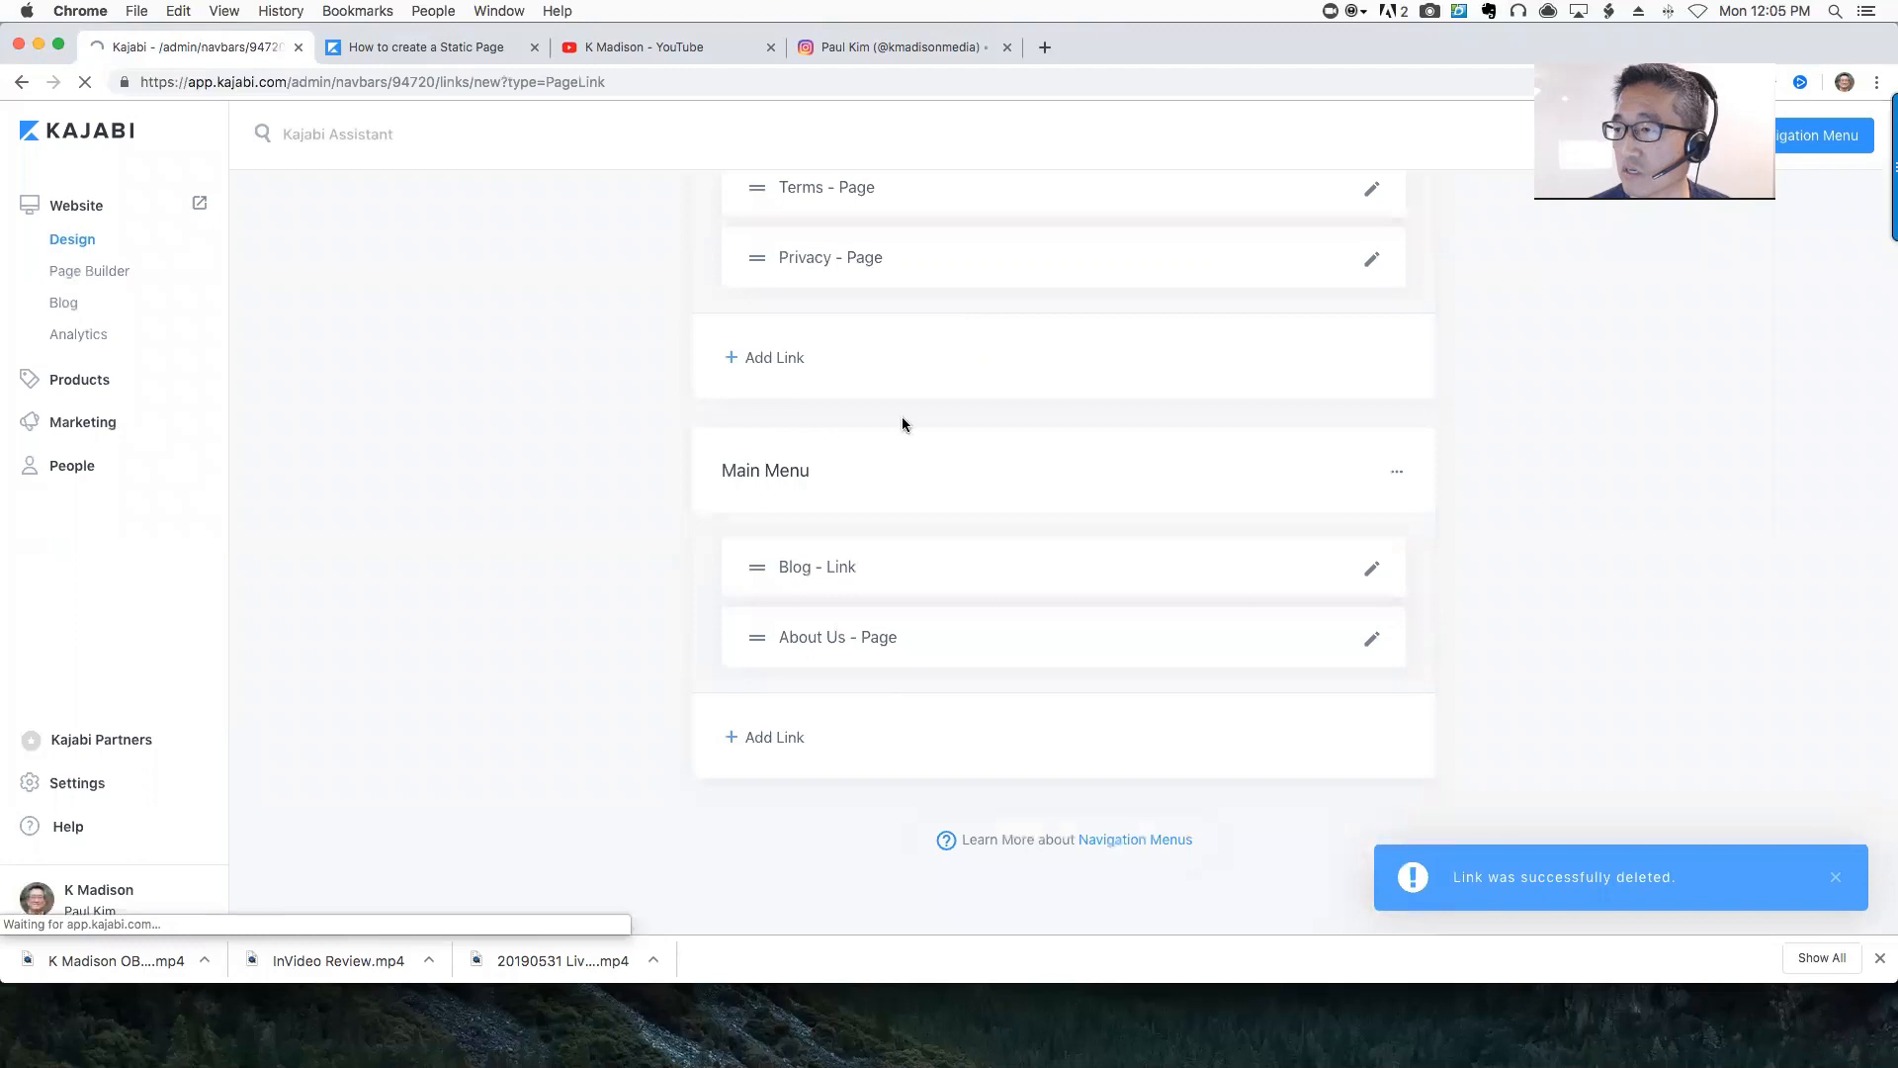
left_click(878, 395)
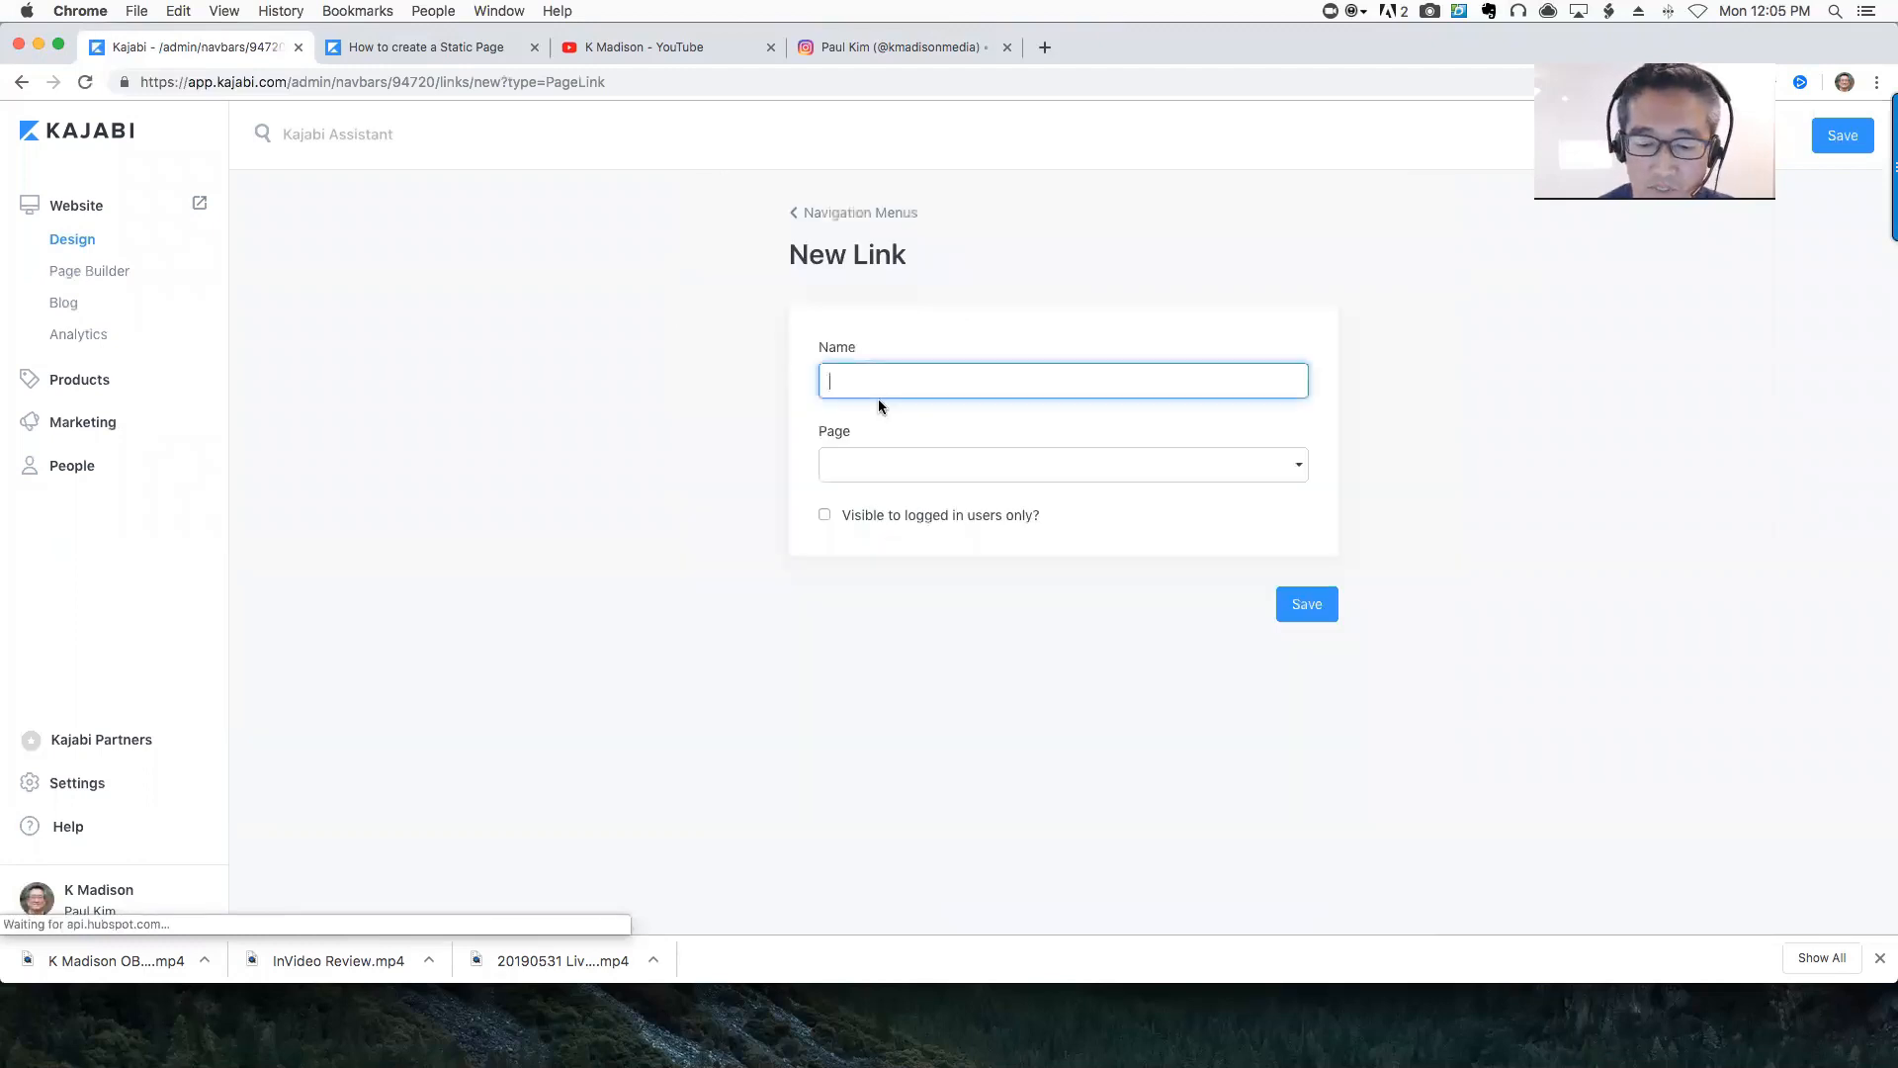
type("Conta")
key("BackSpace")
key("BackSpace")
key("BackSpace")
key("BackSpace")
key("BackSpace")
type("Conta")
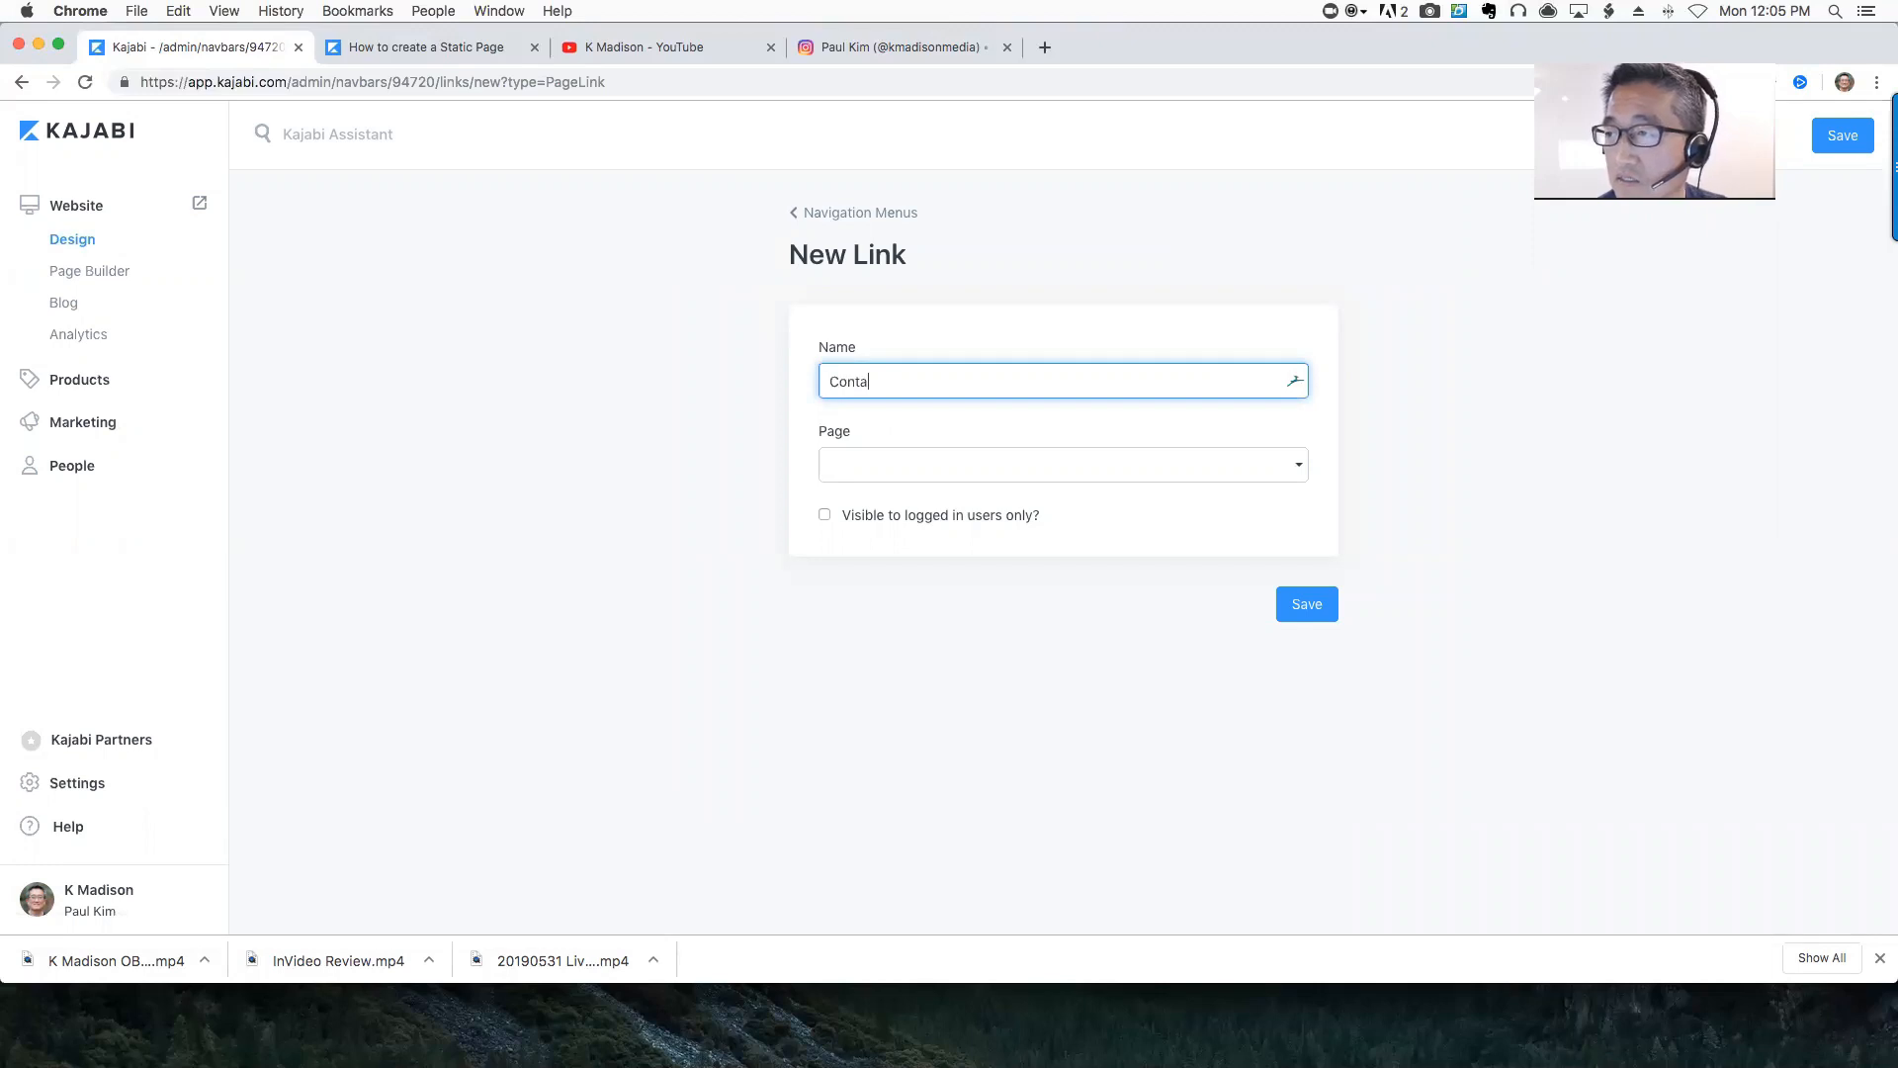
left_click(904, 472)
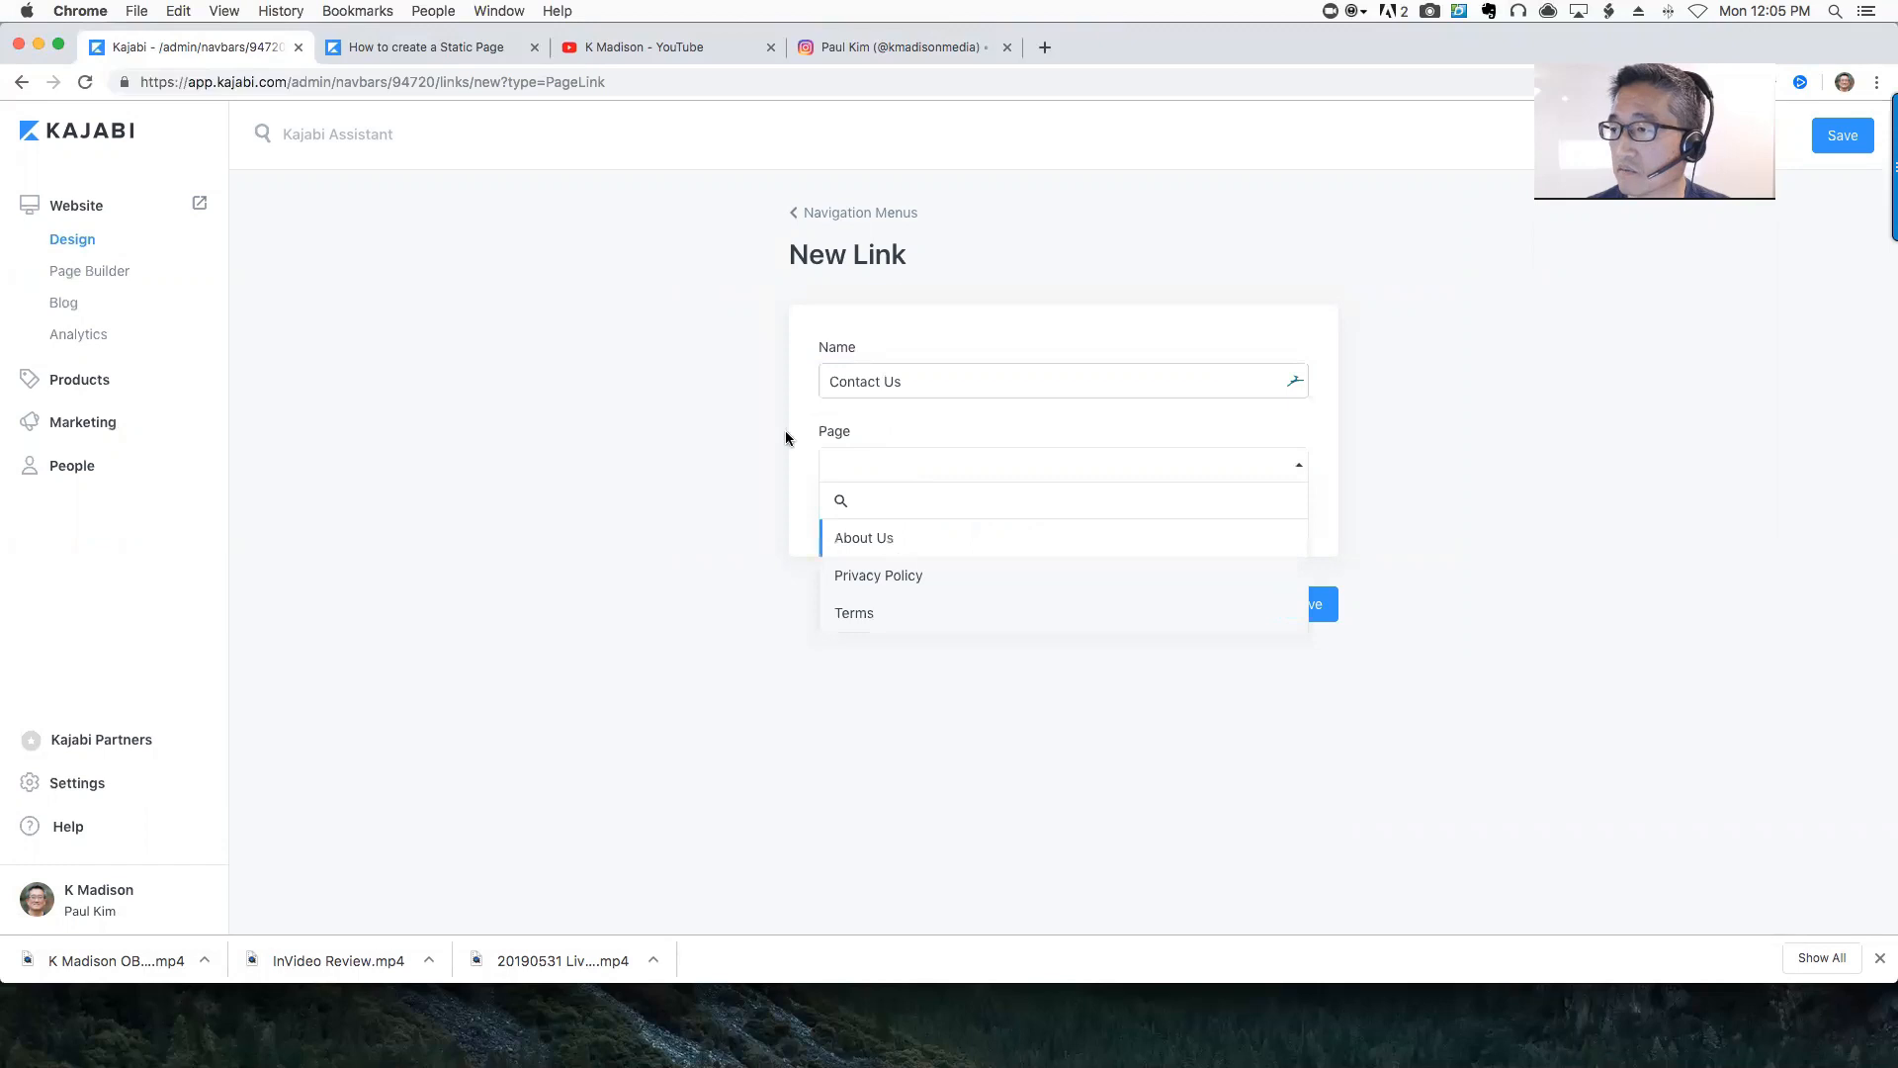
left_click(842, 323)
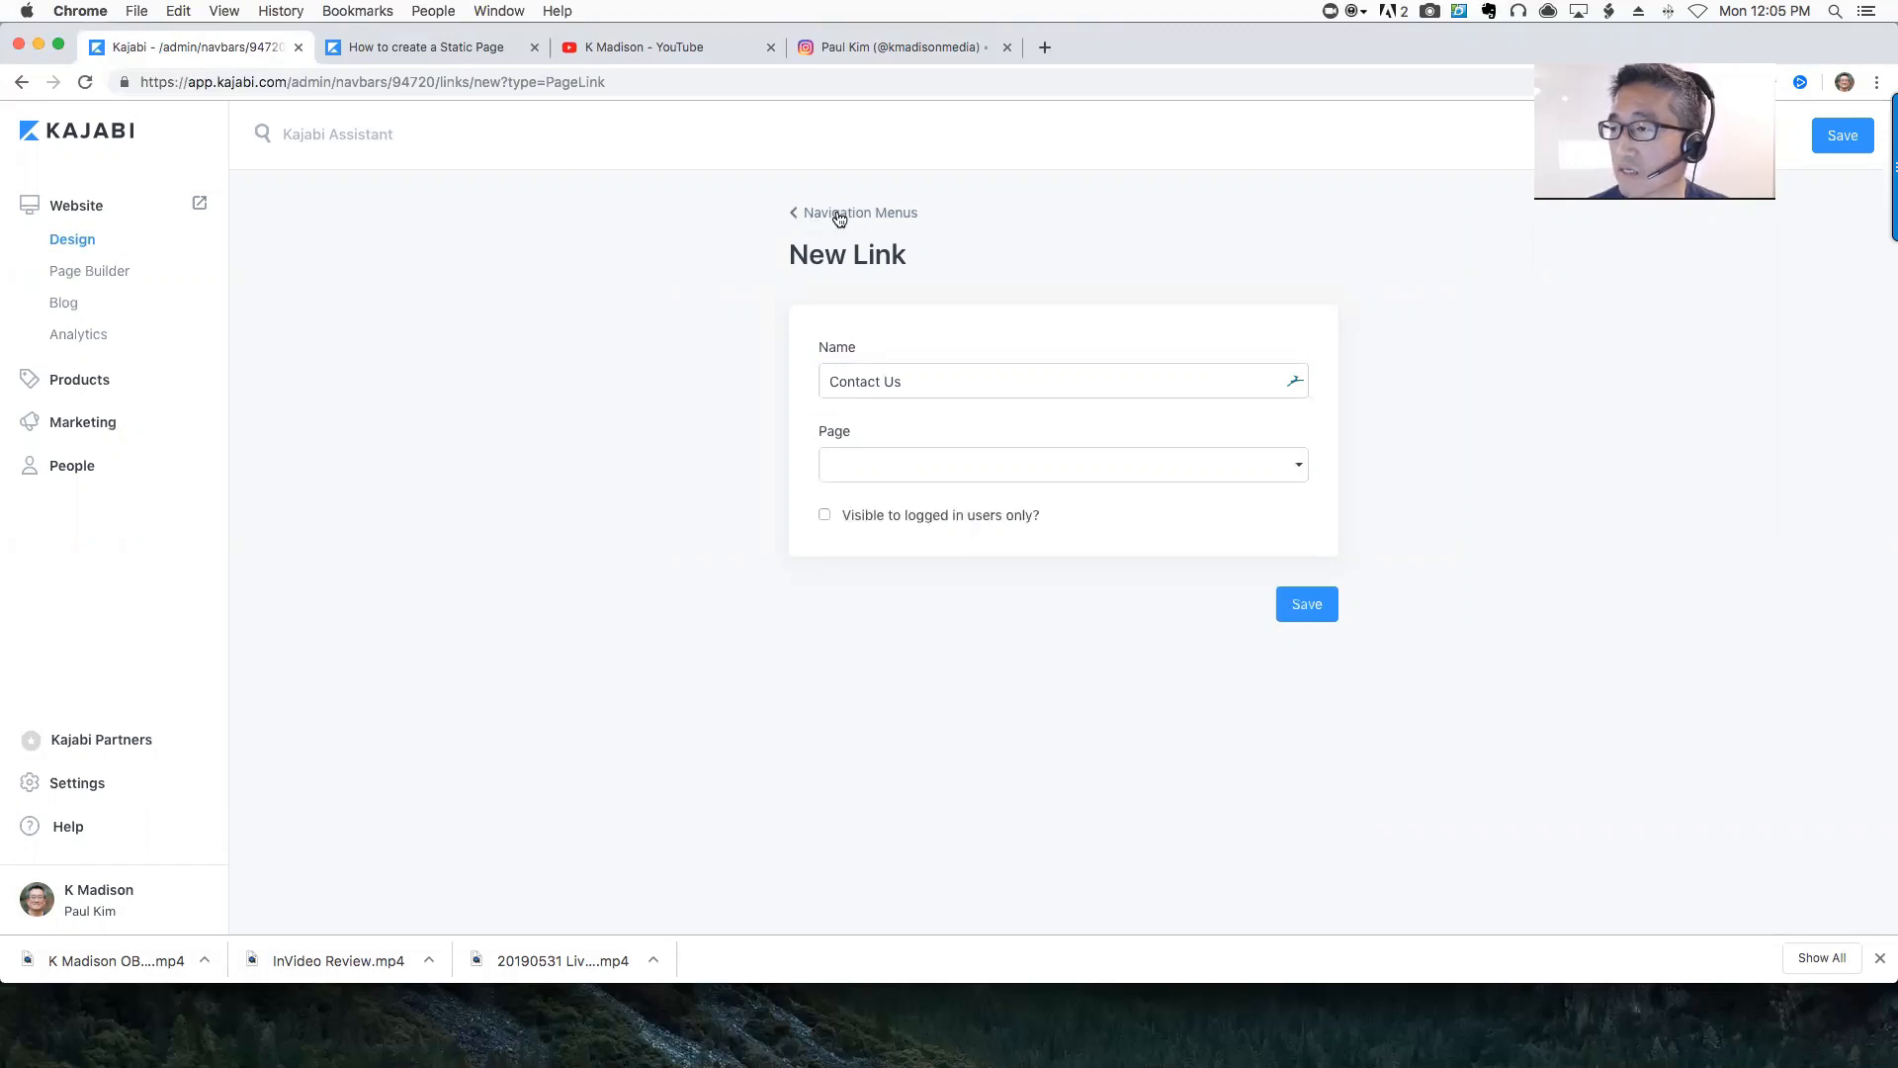
left_click(840, 219)
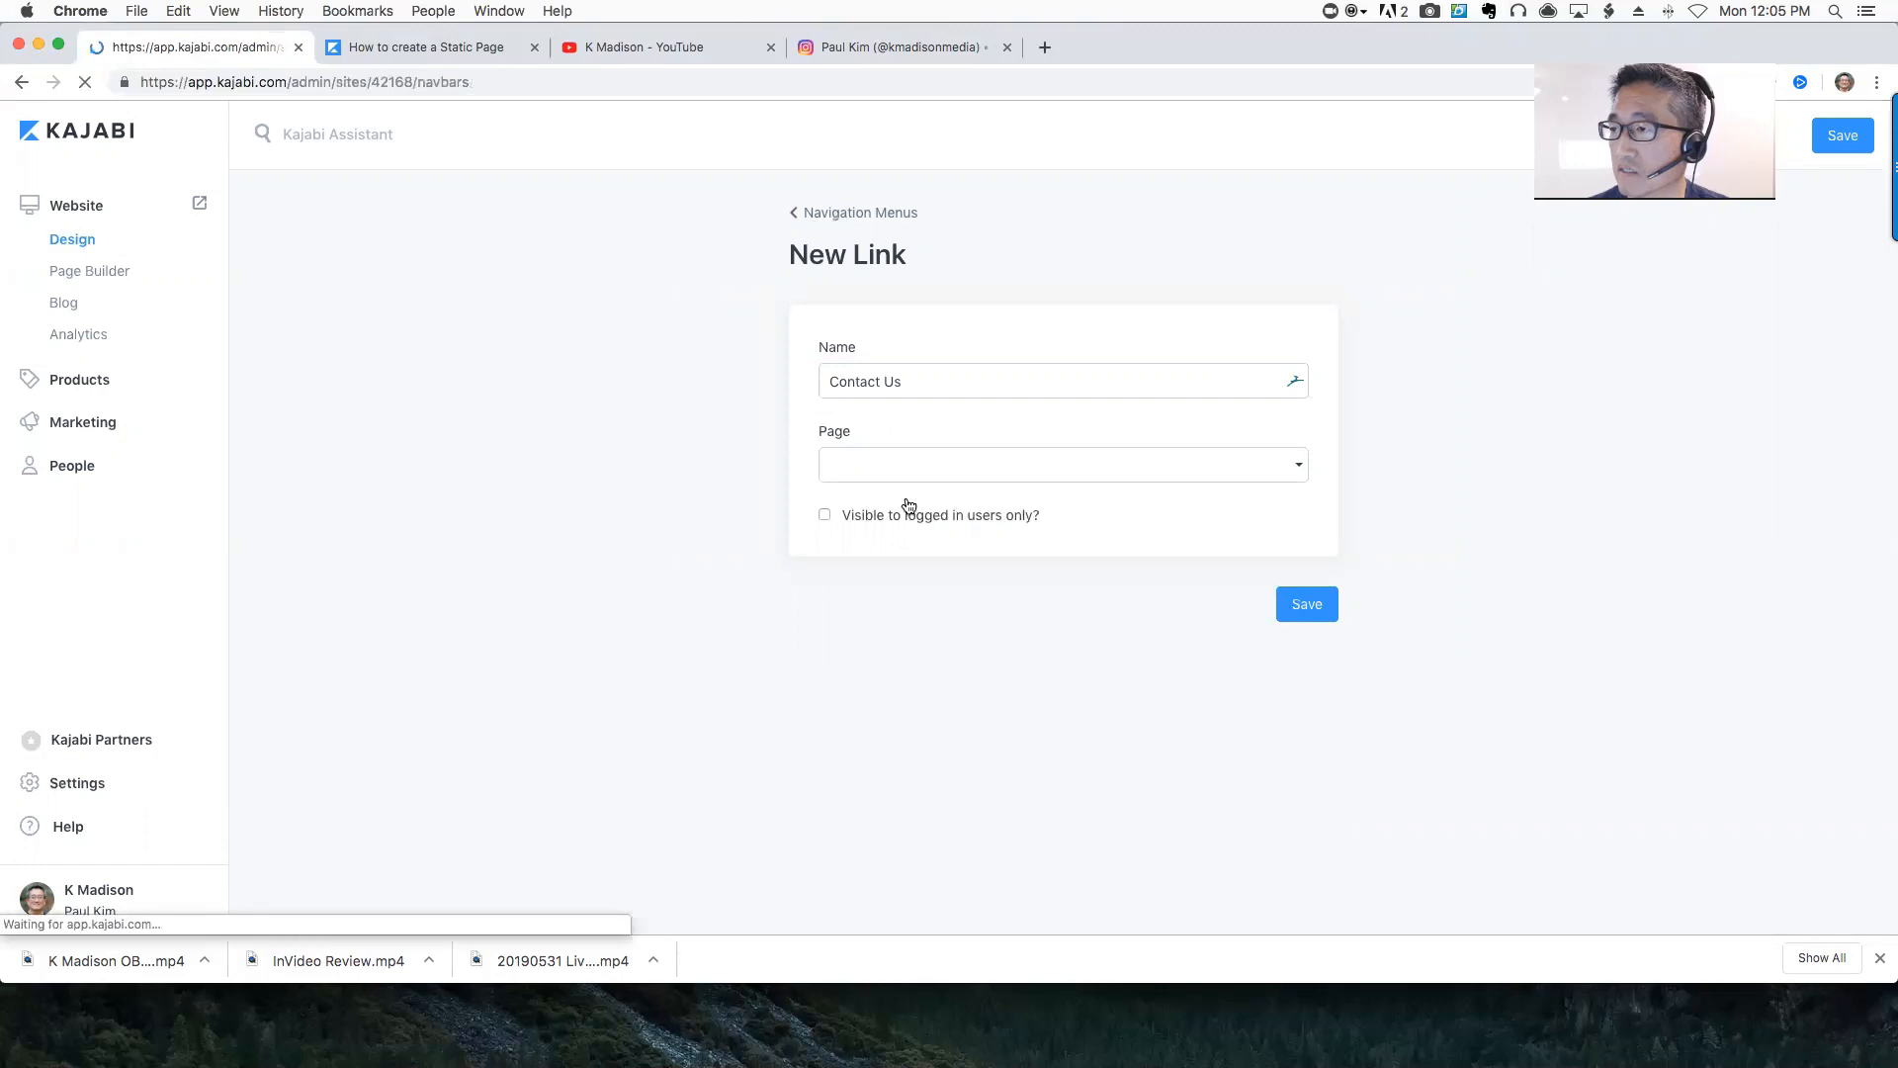
scroll(195, 459, "down", 2)
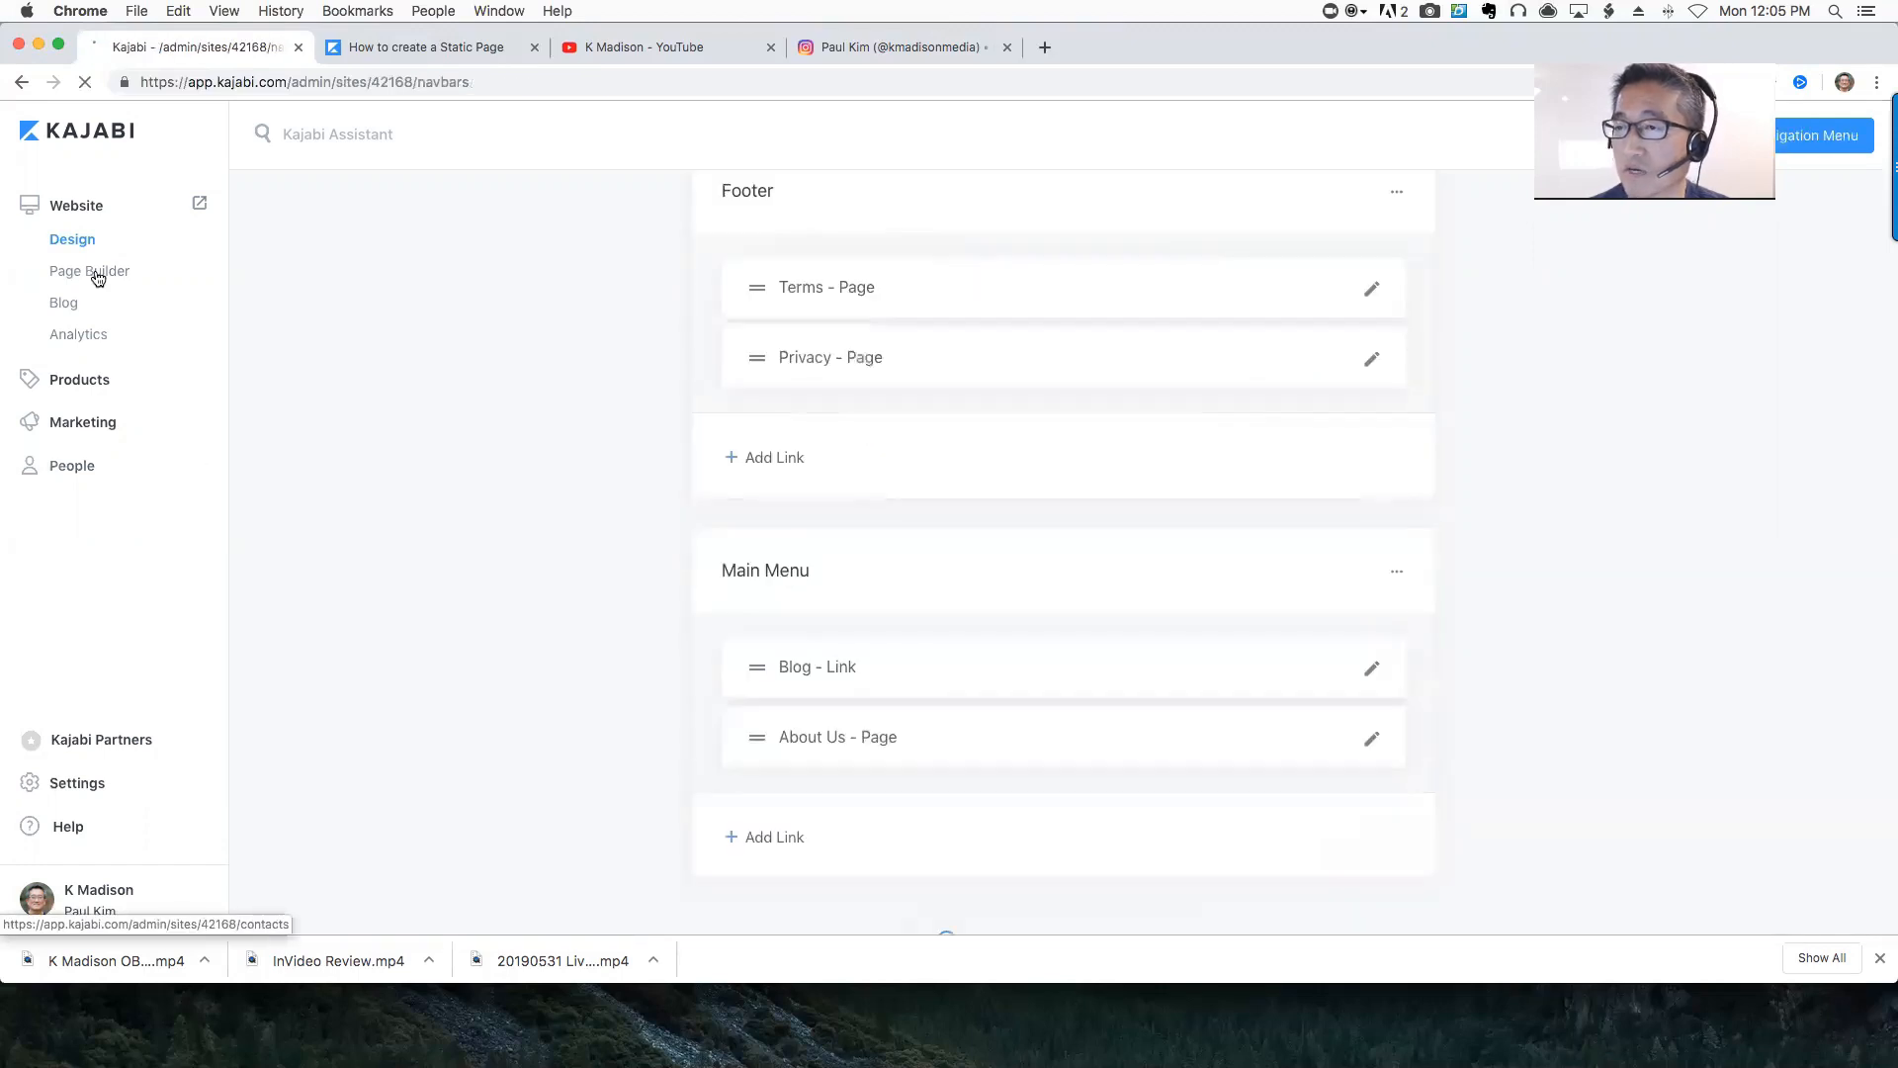
Copy the Contact Us landing page's link and enter it as the URL of a new Main Menu link named Contact Us
left_click(97, 278)
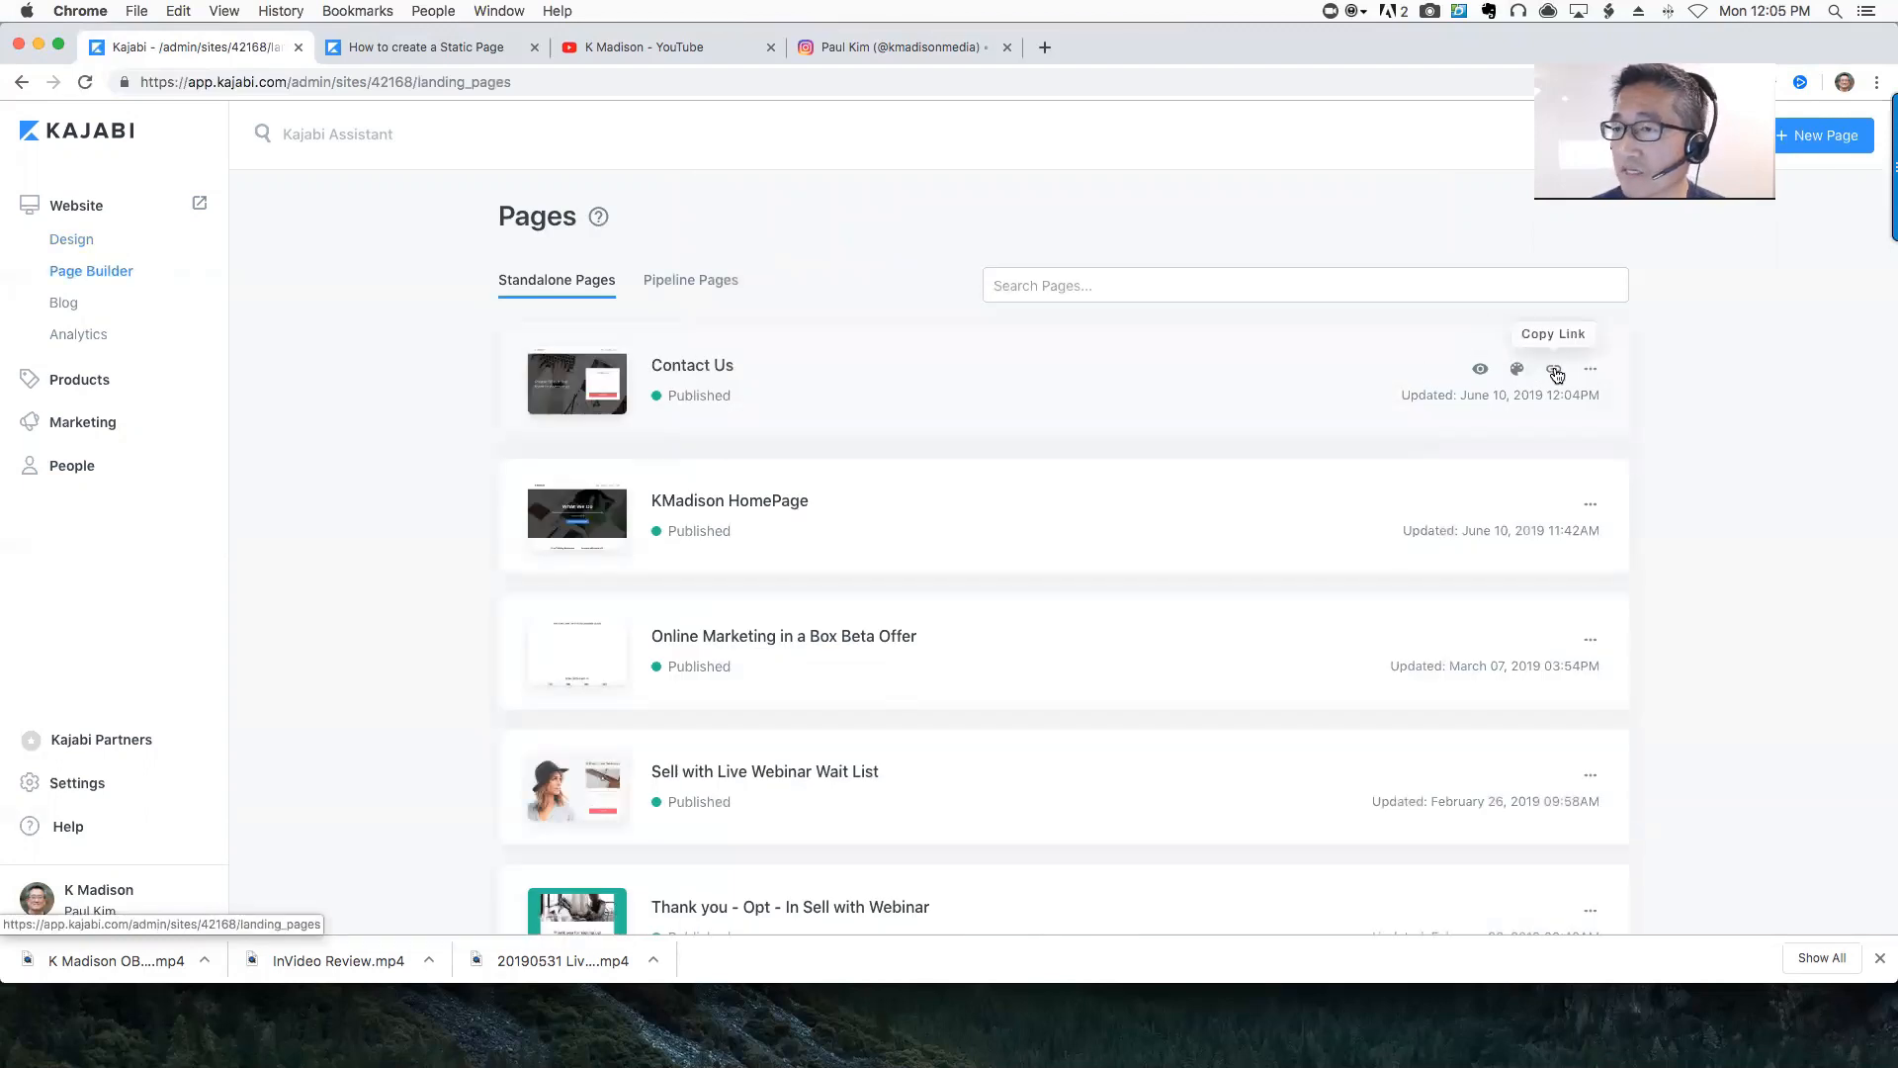
left_click(1555, 373)
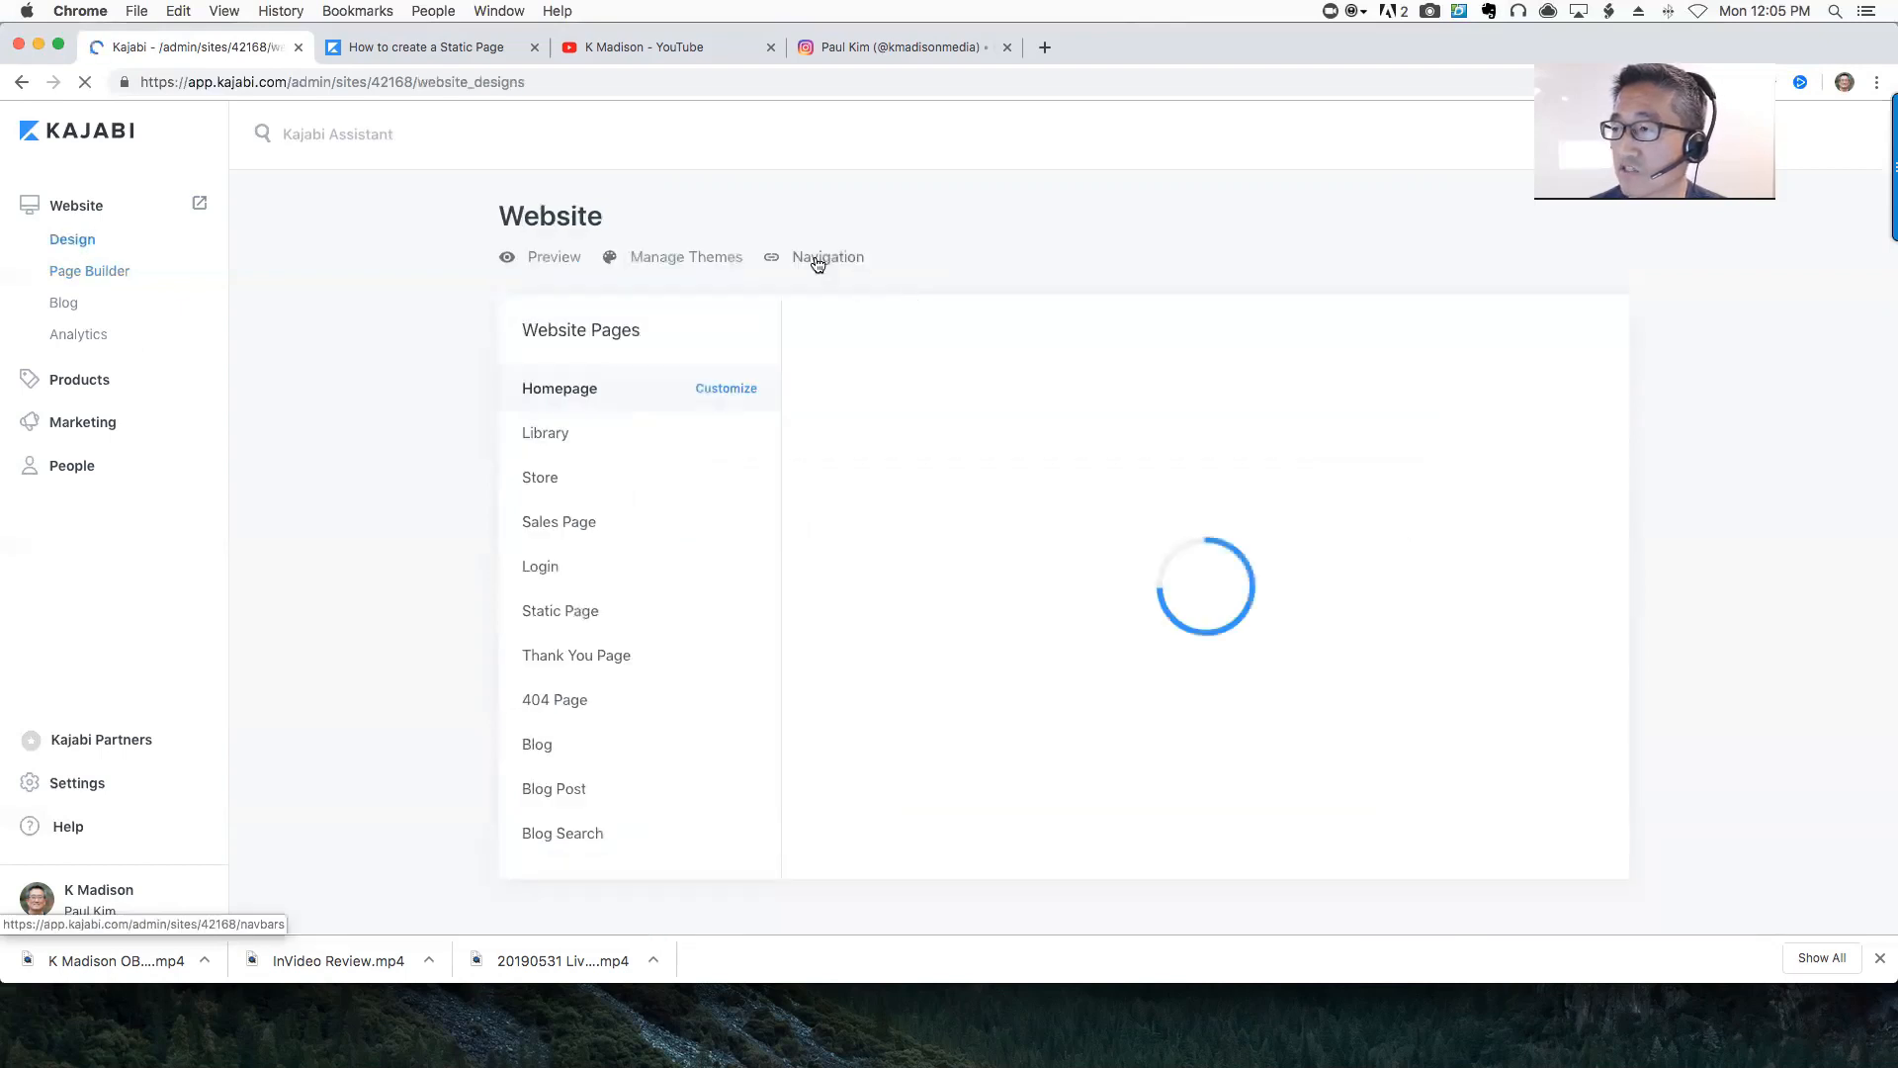
left_click(818, 261)
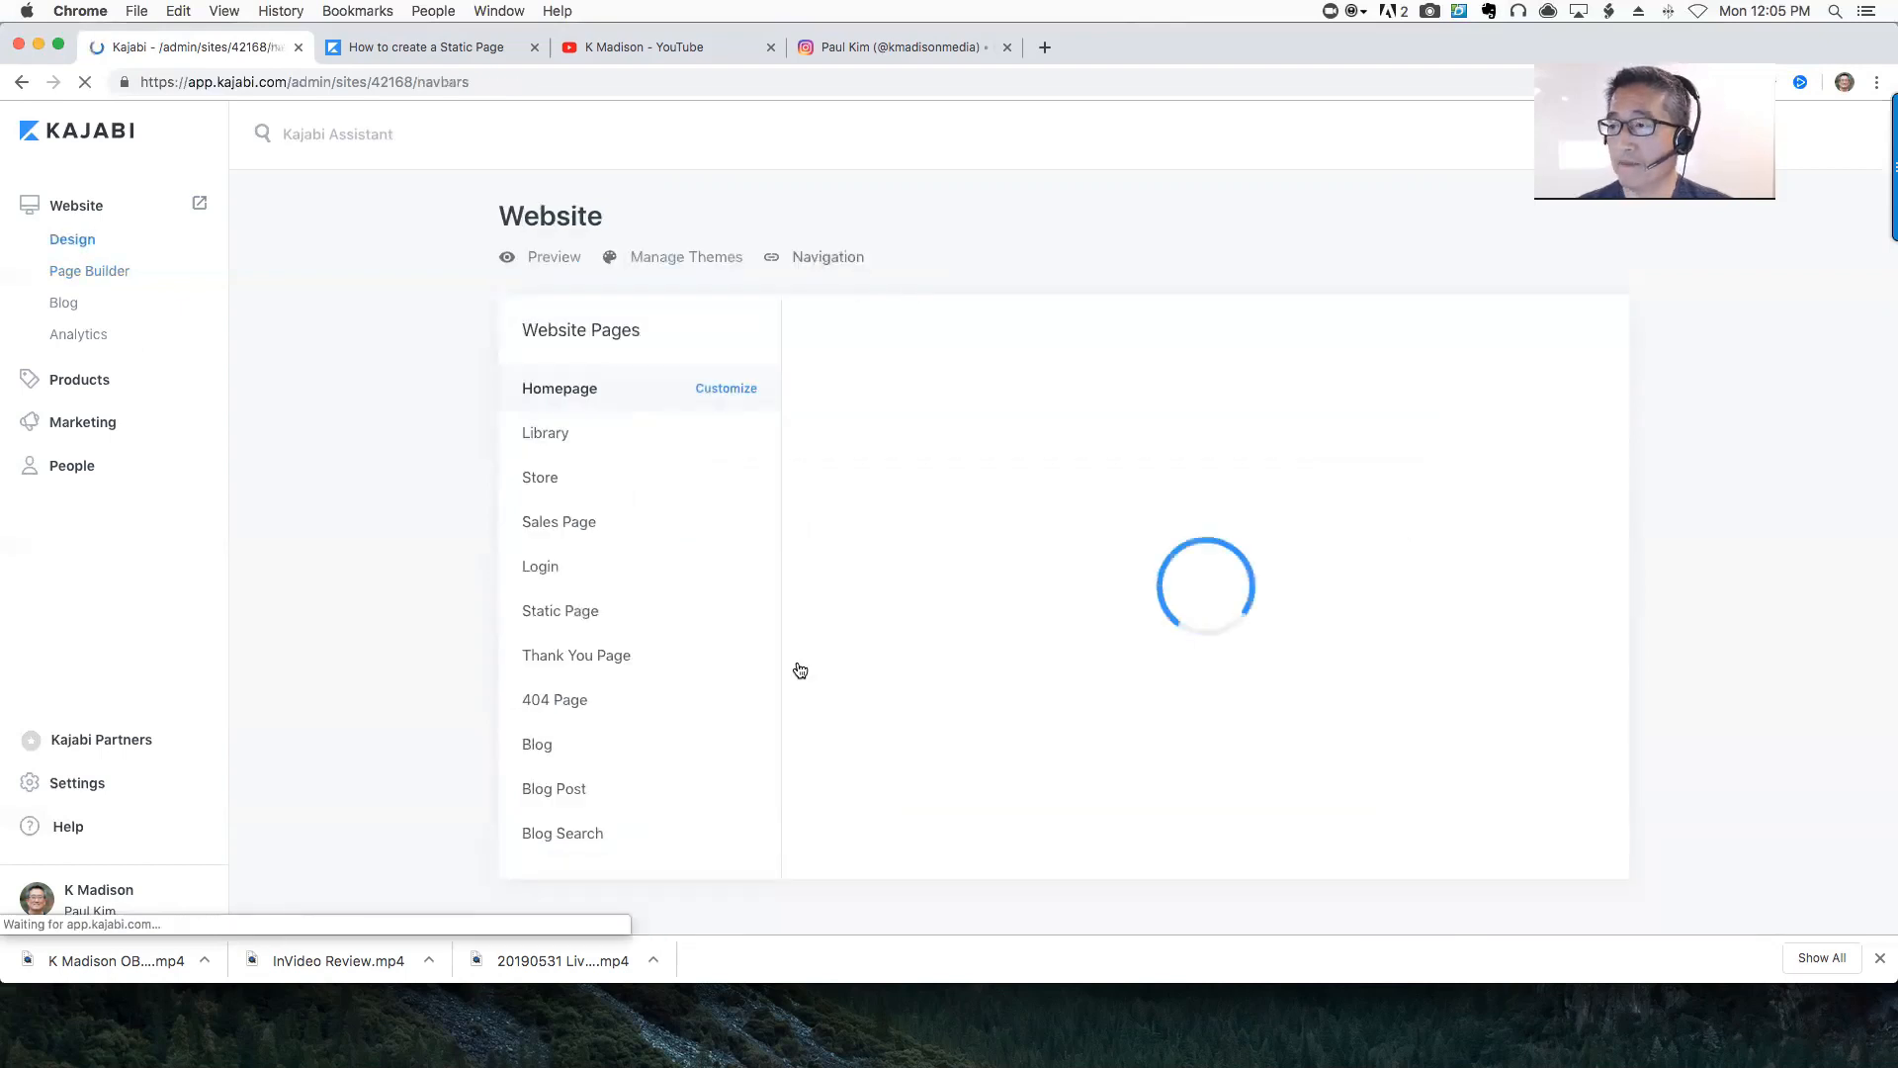
scroll(788, 843, "down", 3)
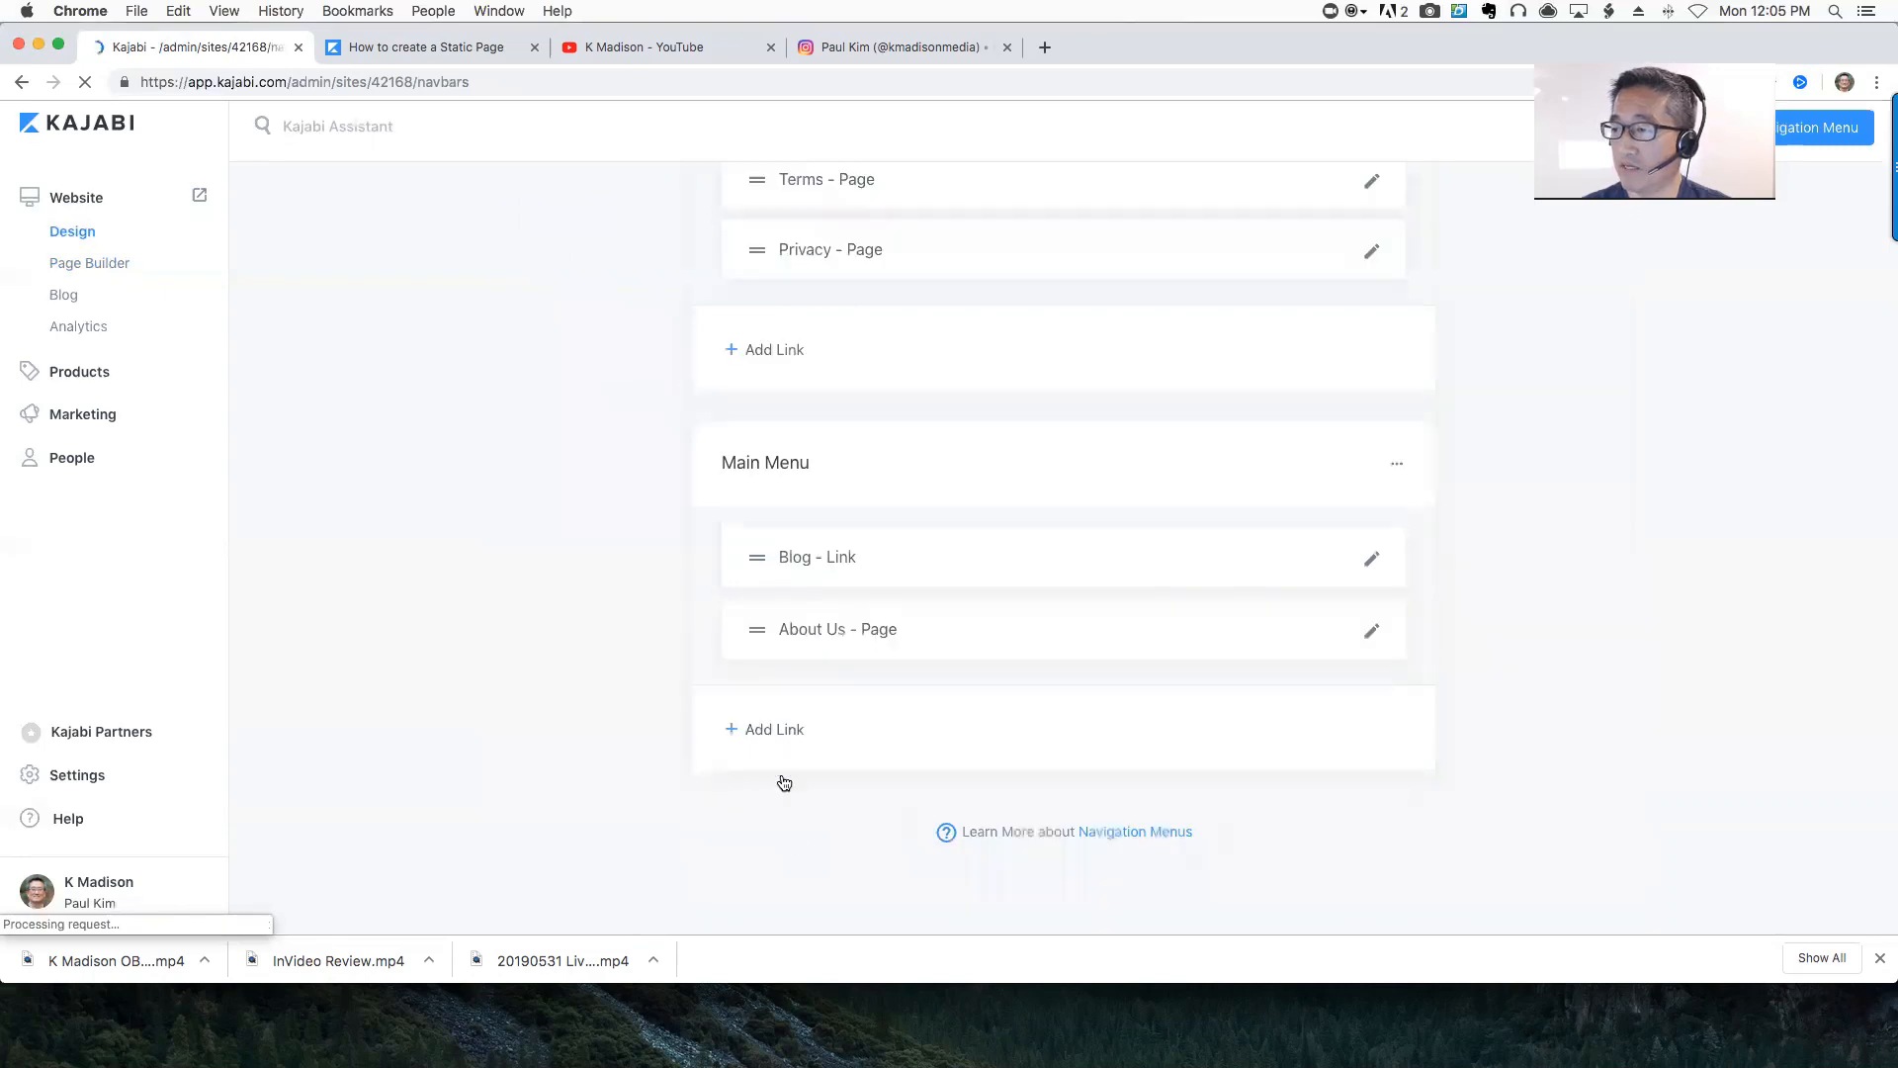
left_click(783, 783)
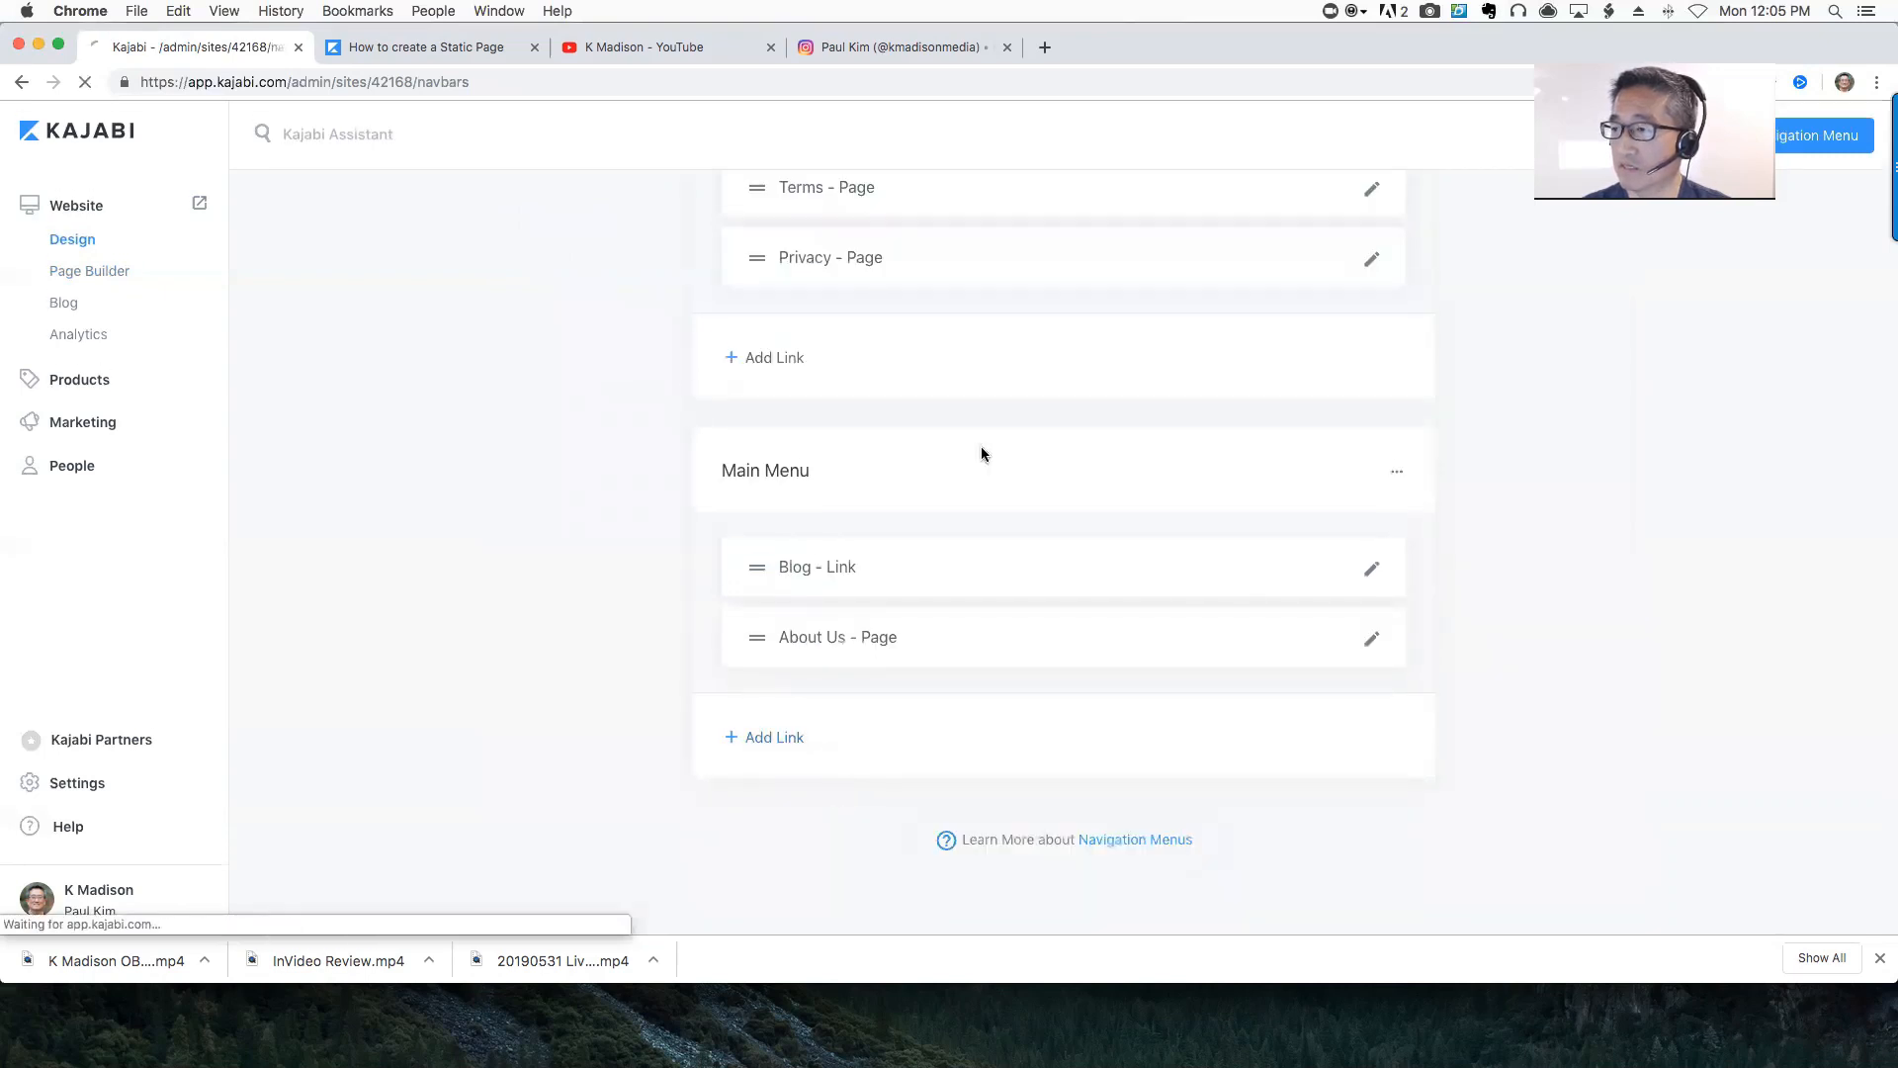
left_click(894, 381)
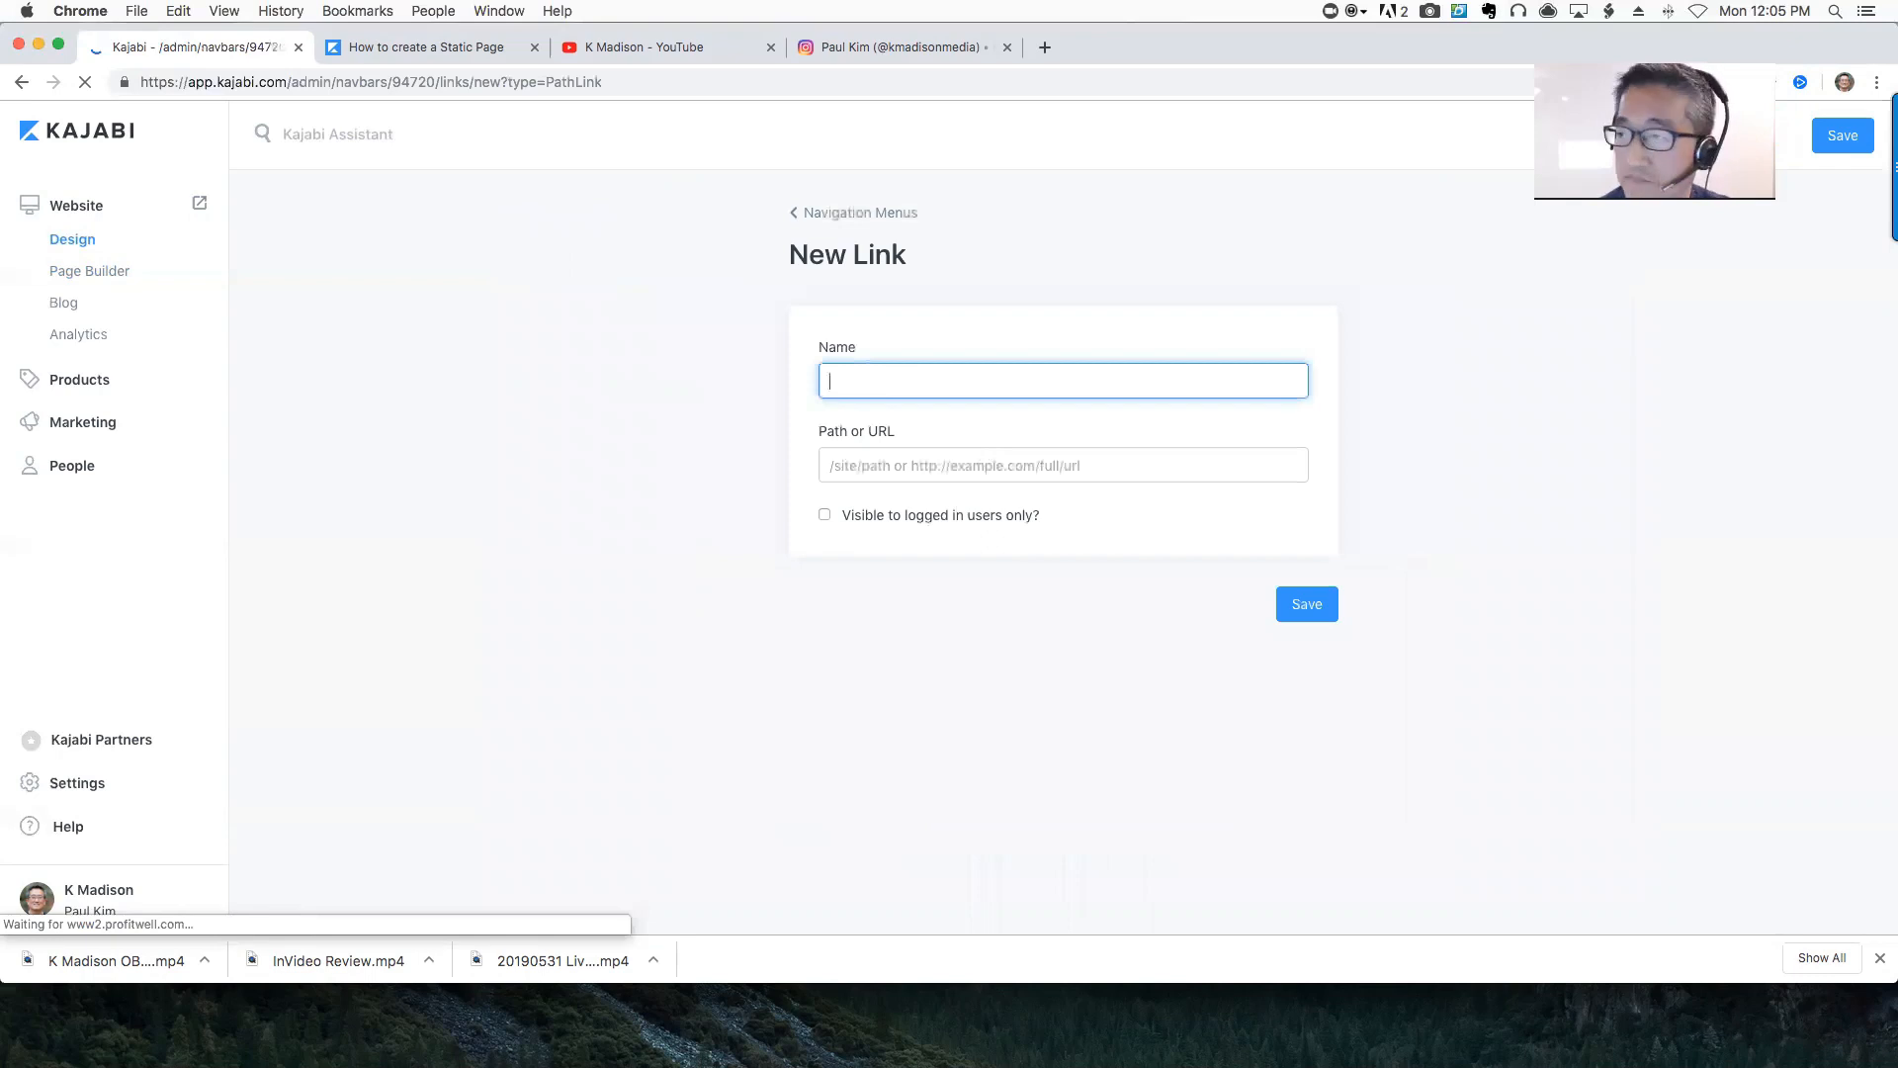
type("Cont")
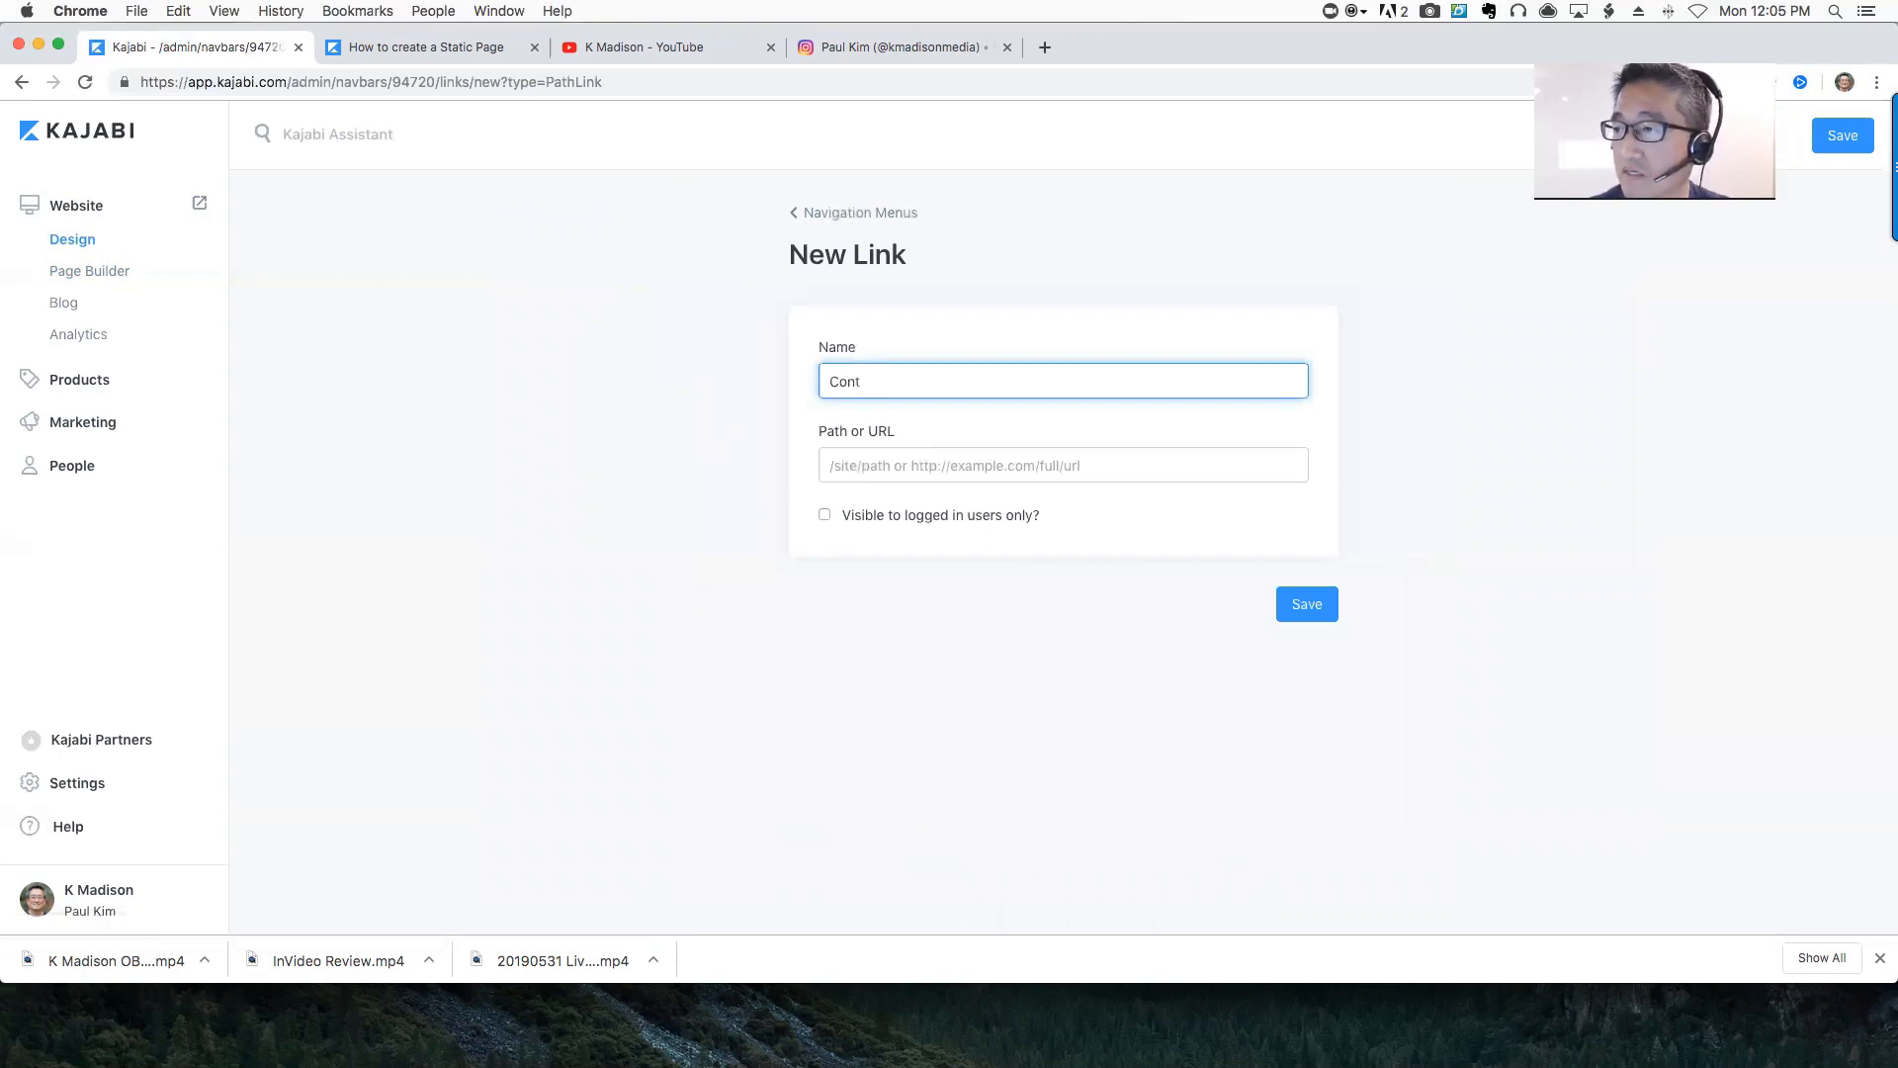
type("act Us")
key("Tab")
type("https://kmadison.mykajabi.com/contact-us")
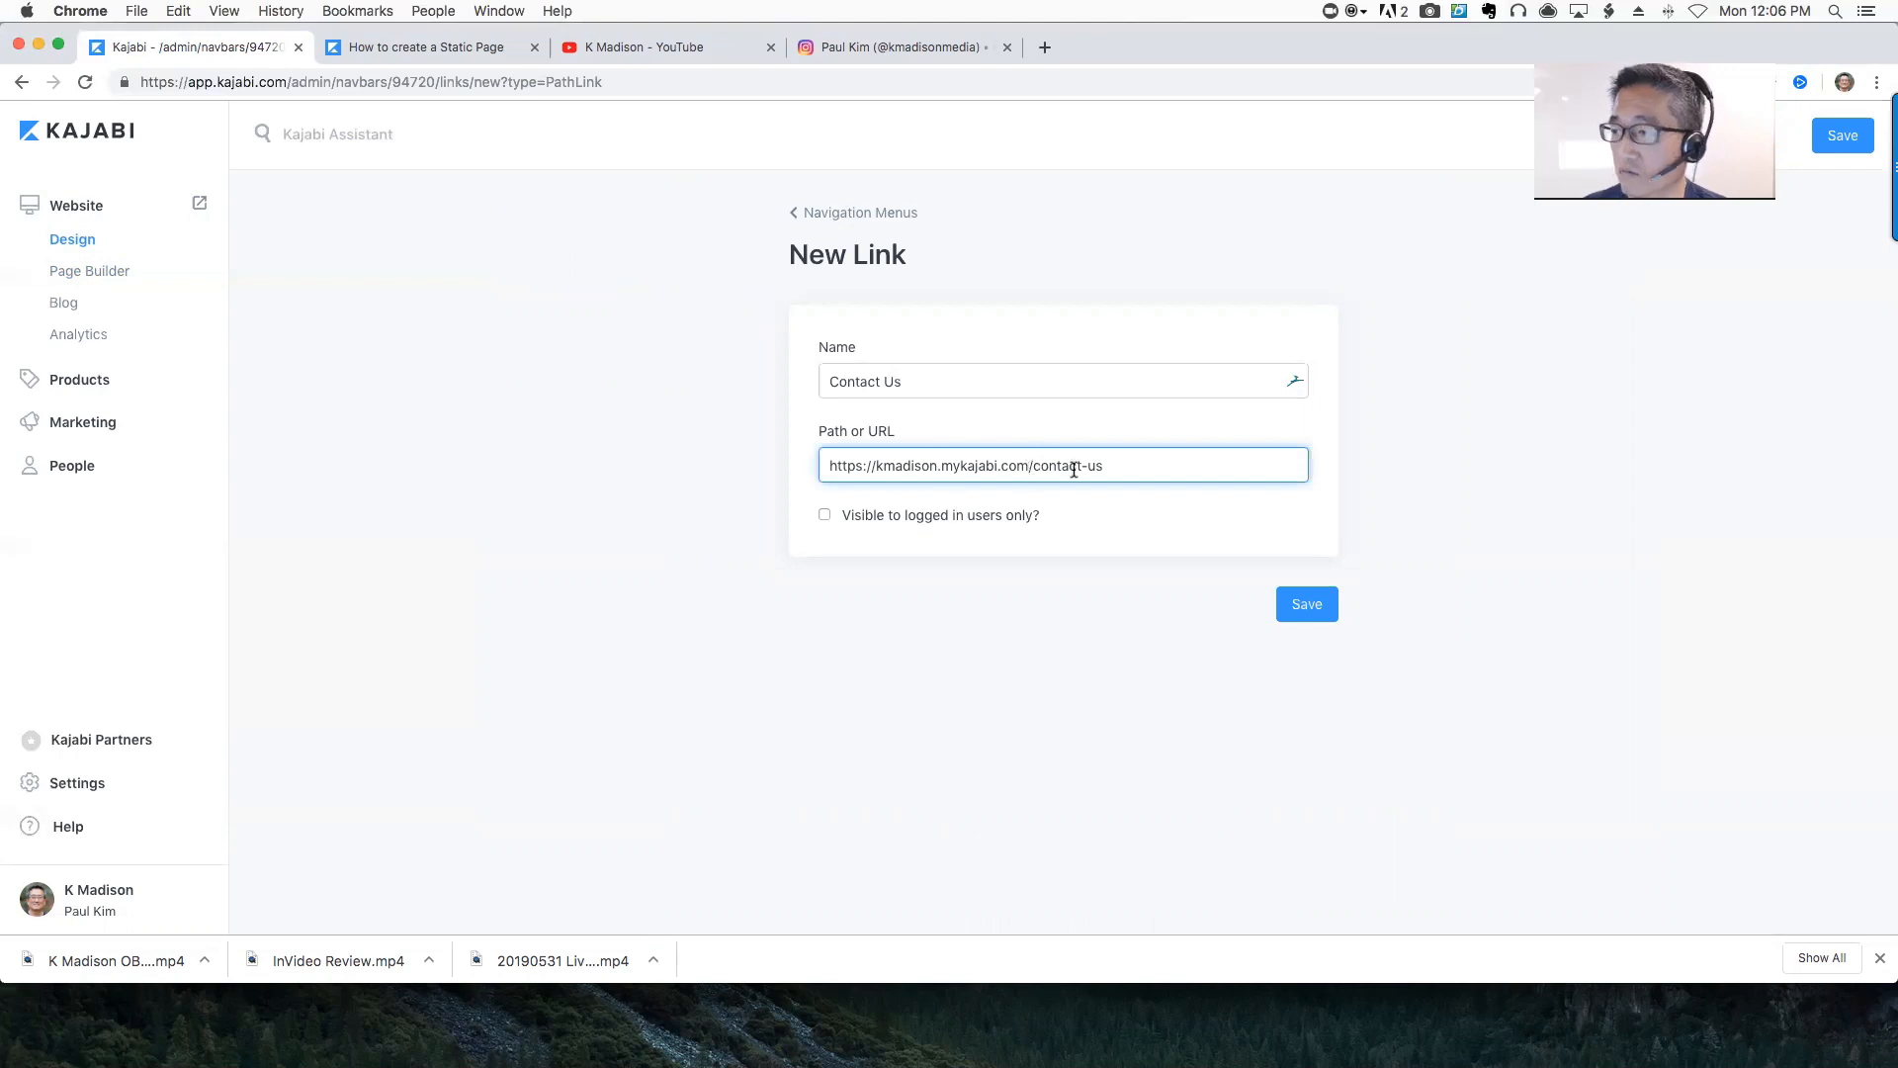
Shorten the new link's URL to the path /contact-us, save it and check the Main Menu
key("BackSpace")
key("BackSpace")
key("BackSpace")
key("BackSpace")
key("BackSpace")
key("BackSpace")
key("BackSpace")
key("BackSpace")
key("BackSpace")
key("BackSpace")
key("BackSpace")
key("BackSpace")
key("BackSpace")
key("BackSpace")
key("BackSpace")
key("BackSpace")
key("BackSpace")
key("BackSpace")
key("BackSpace")
key("BackSpace")
key("BackSpace")
key("BackSpace")
key("BackSpace")
key("BackSpace")
key("BackSpace")
key("BackSpace")
key("BackSpace")
key("BackSpace")
key("BackSpace")
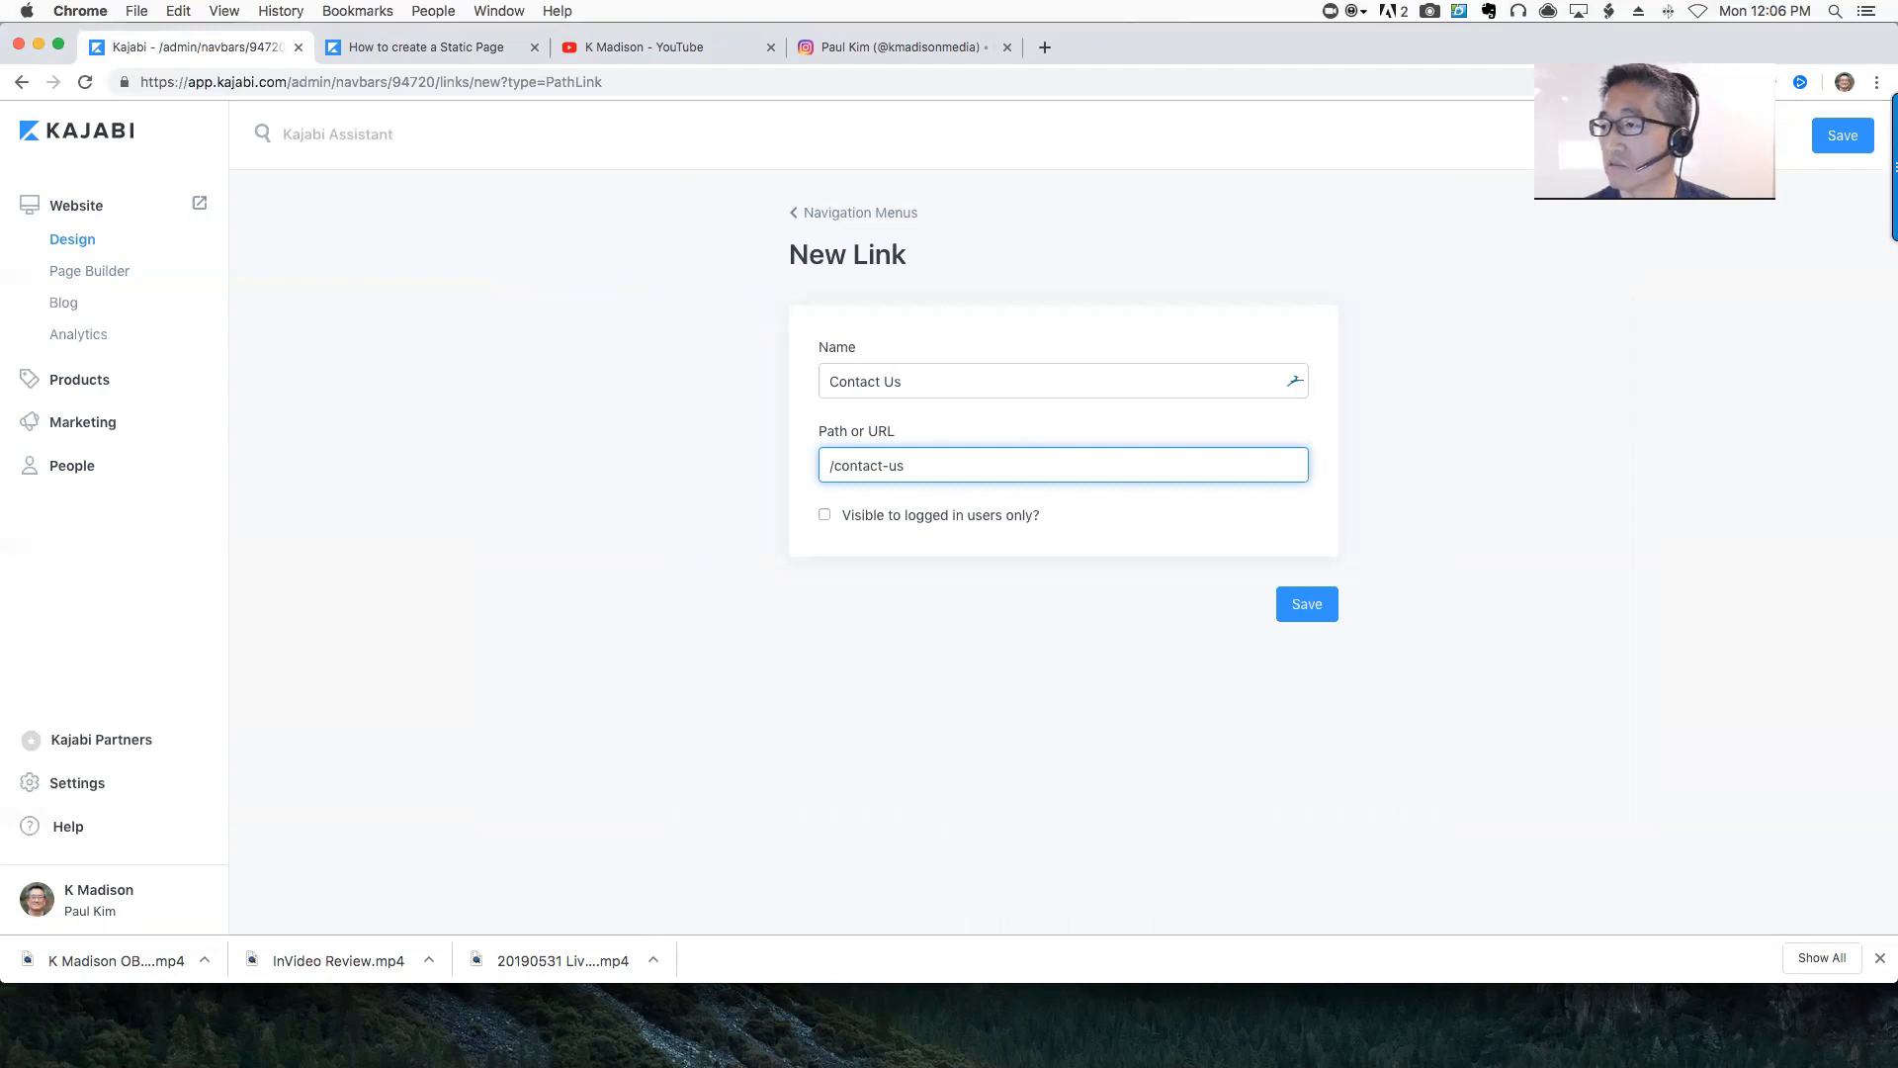
left_click(1305, 606)
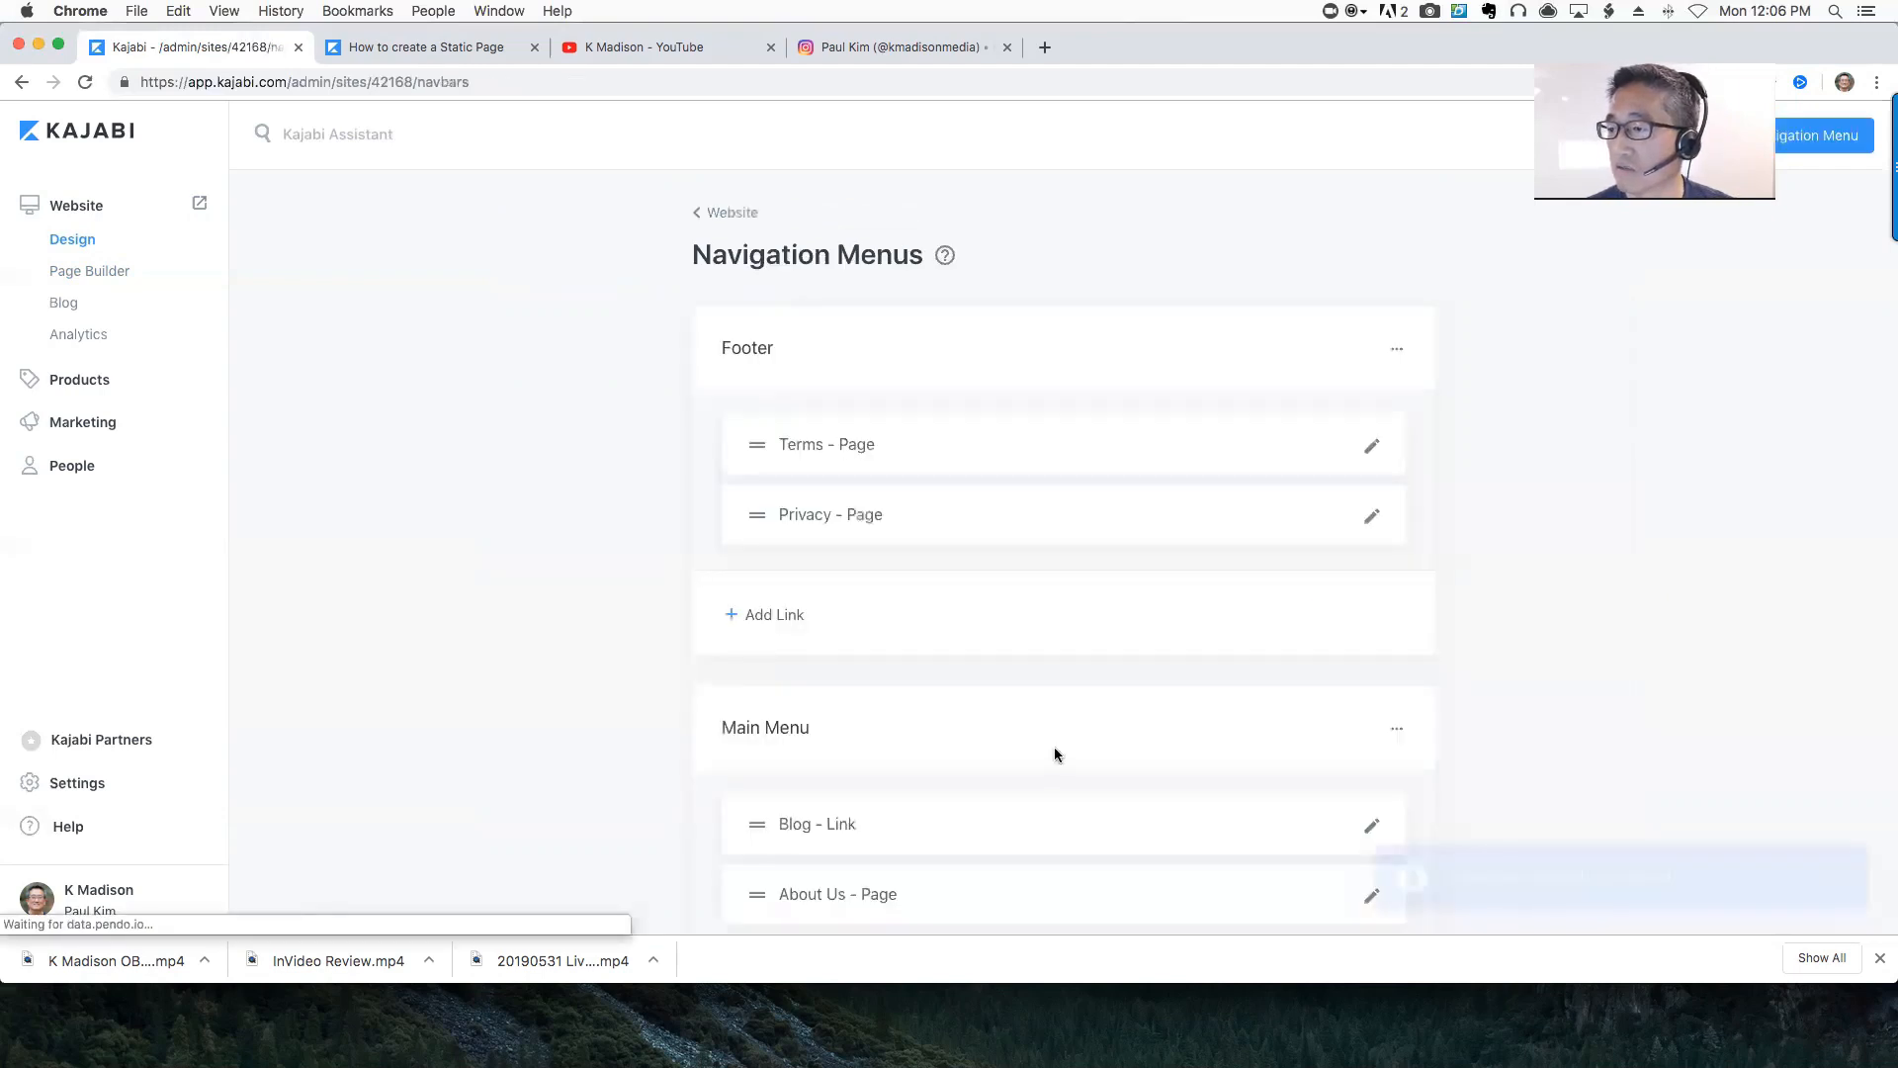
scroll(1048, 749, "down", 3)
scroll(949, 717, "down", 2)
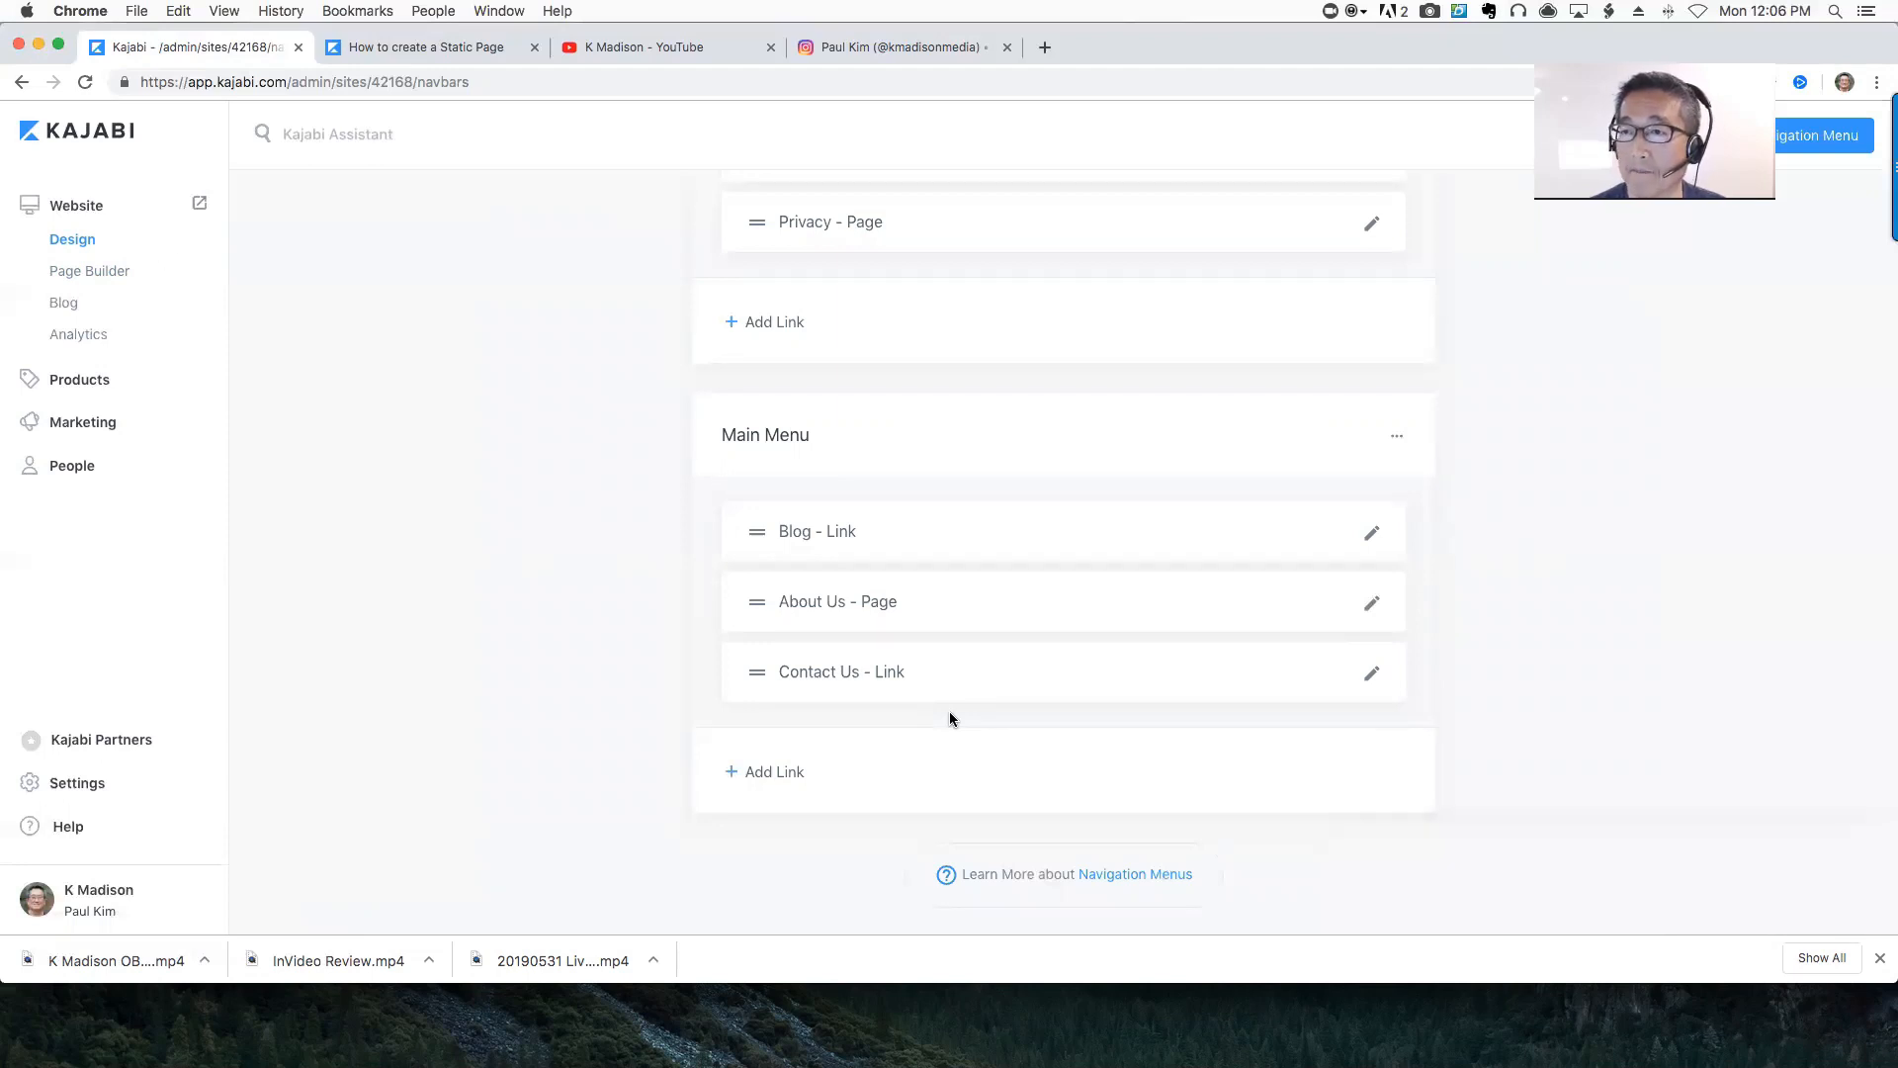
Look over the site and account settings and open the Custom Domain setup
left_click(87, 791)
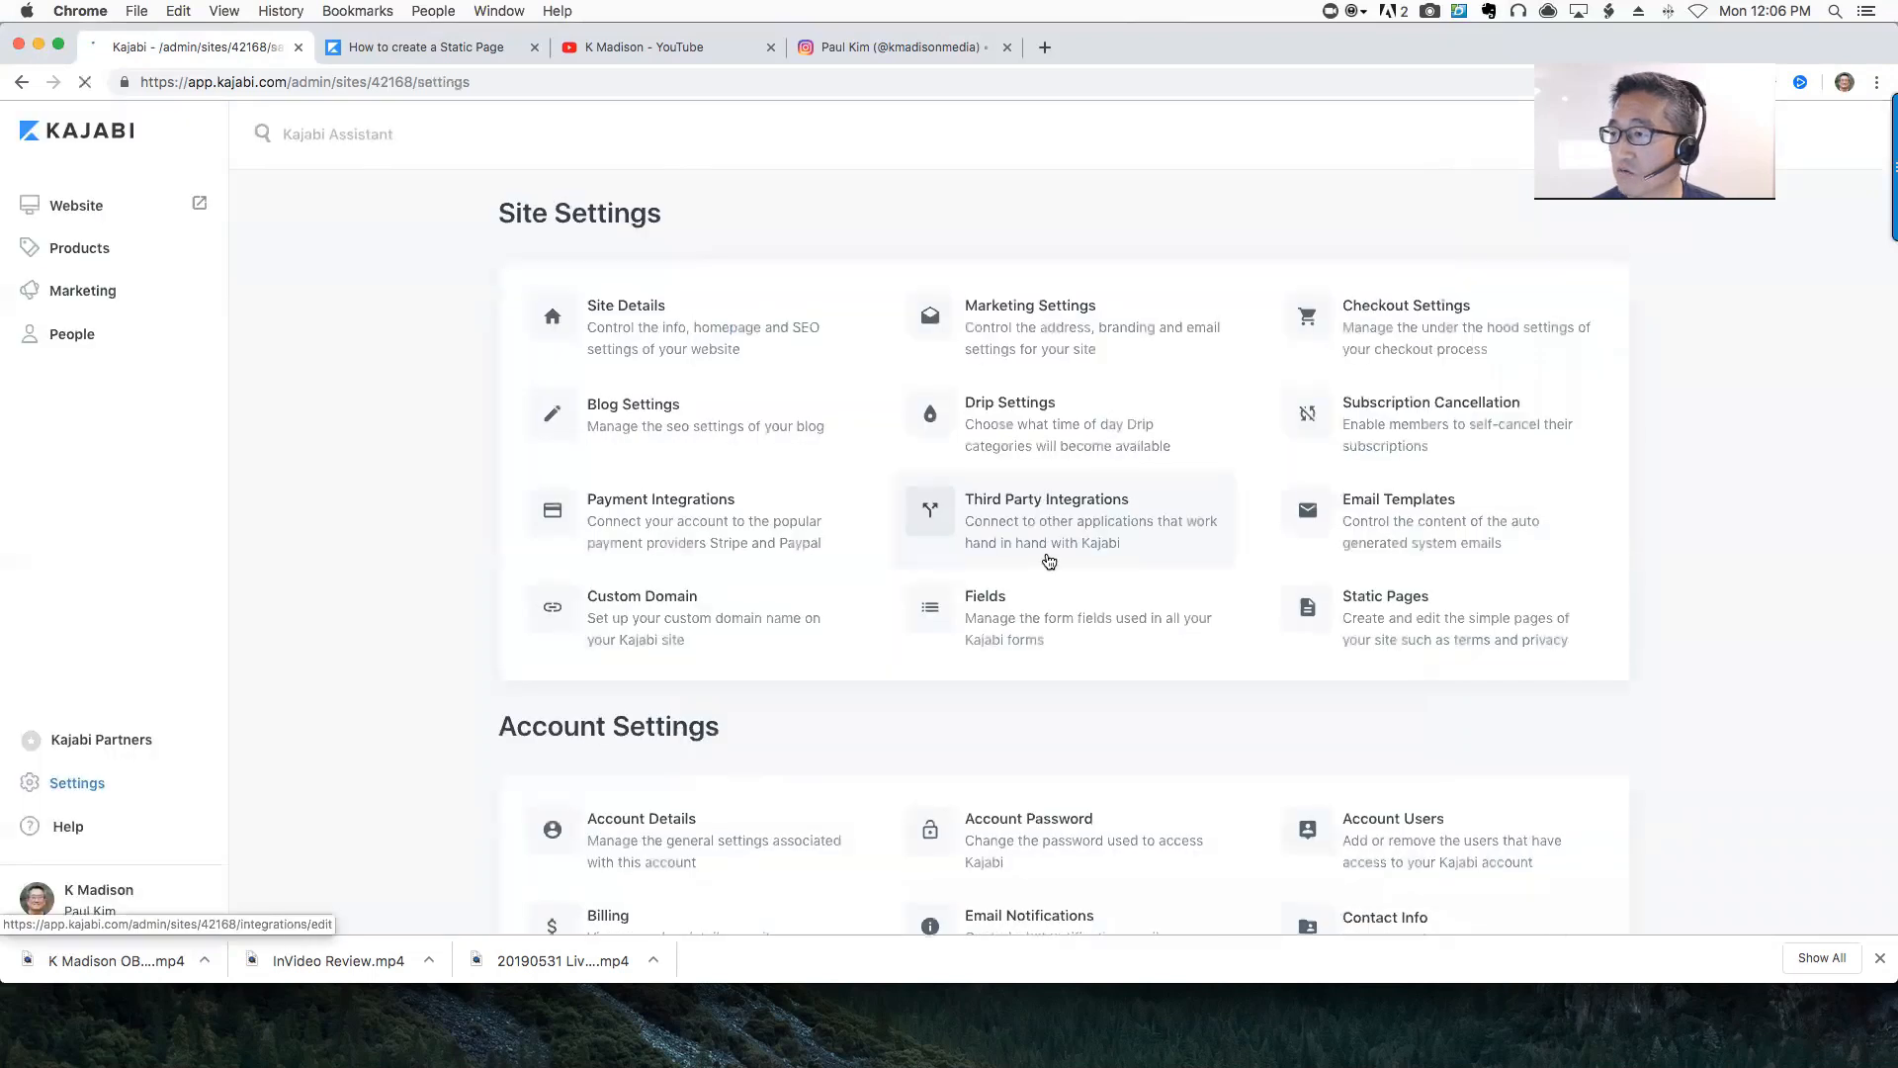
scroll(1049, 561, "down", 1)
scroll(1049, 561, "down", 2)
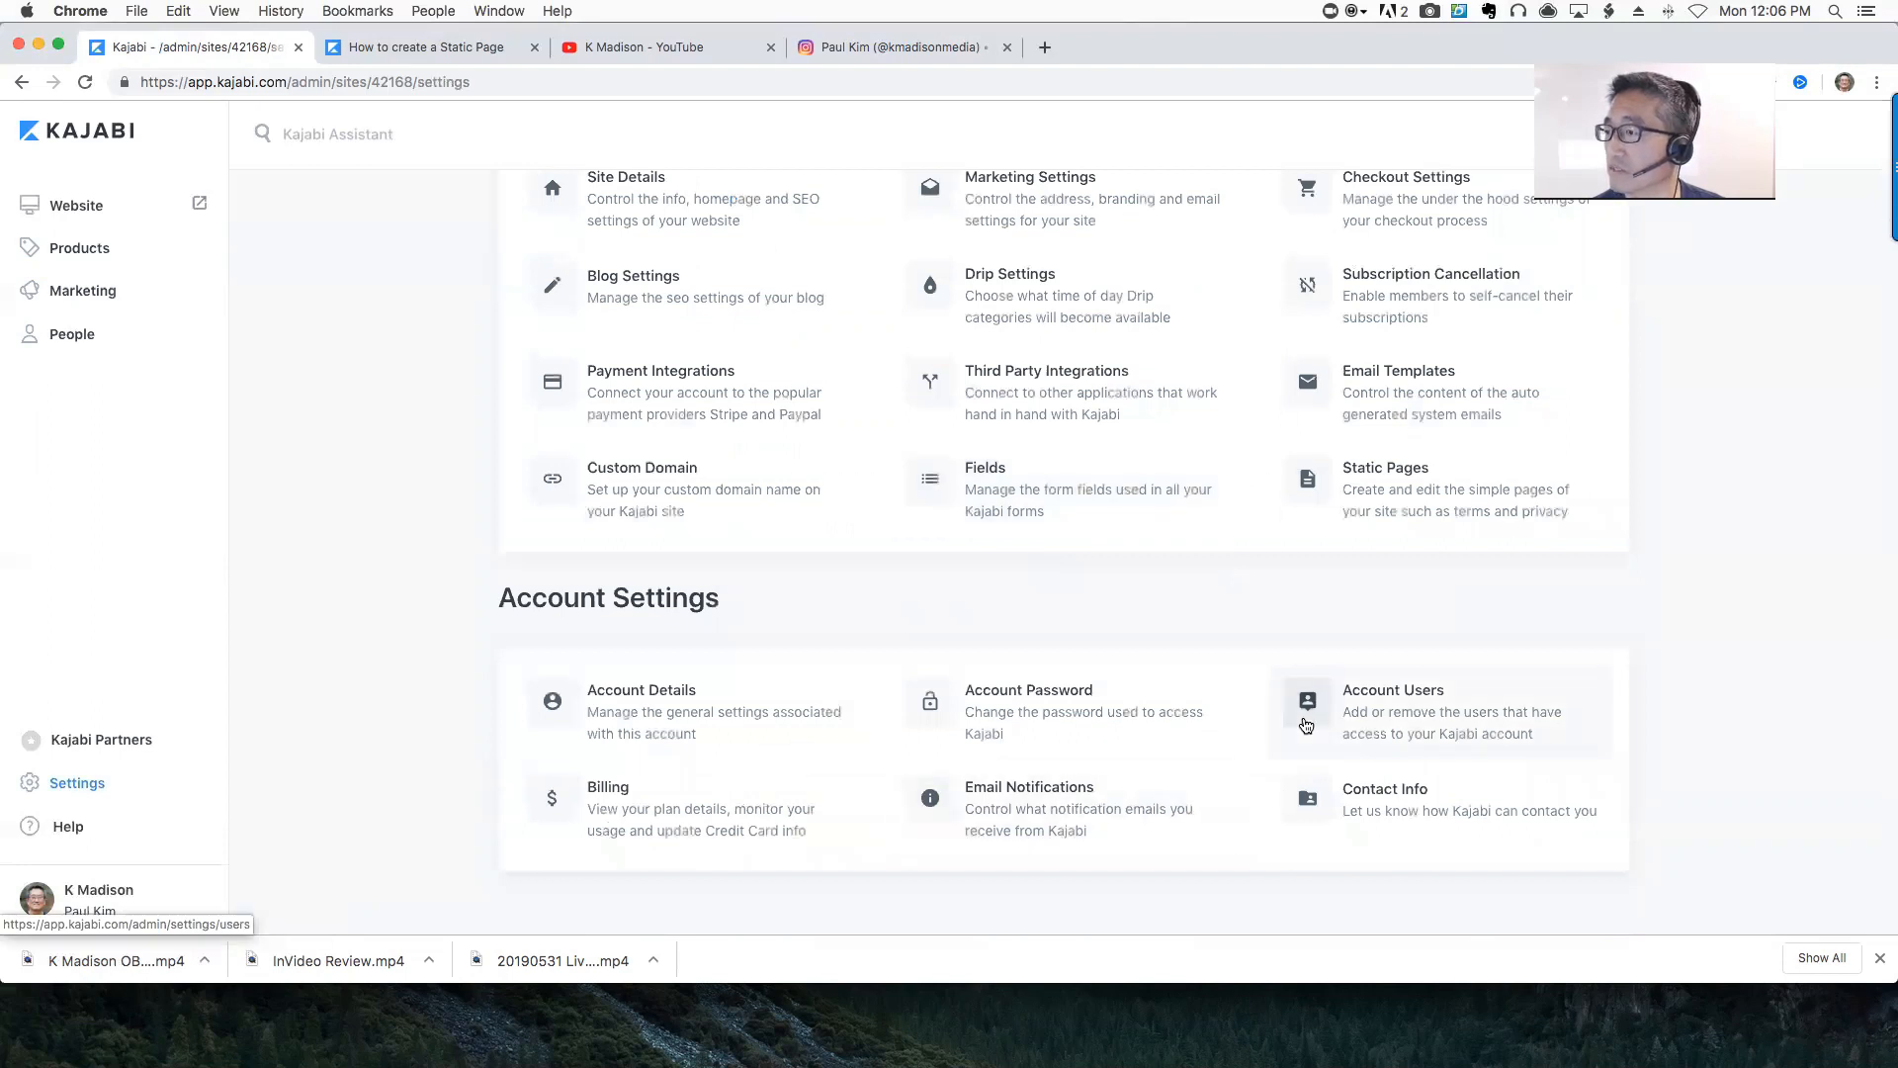
scroll(1265, 692, "up", 2)
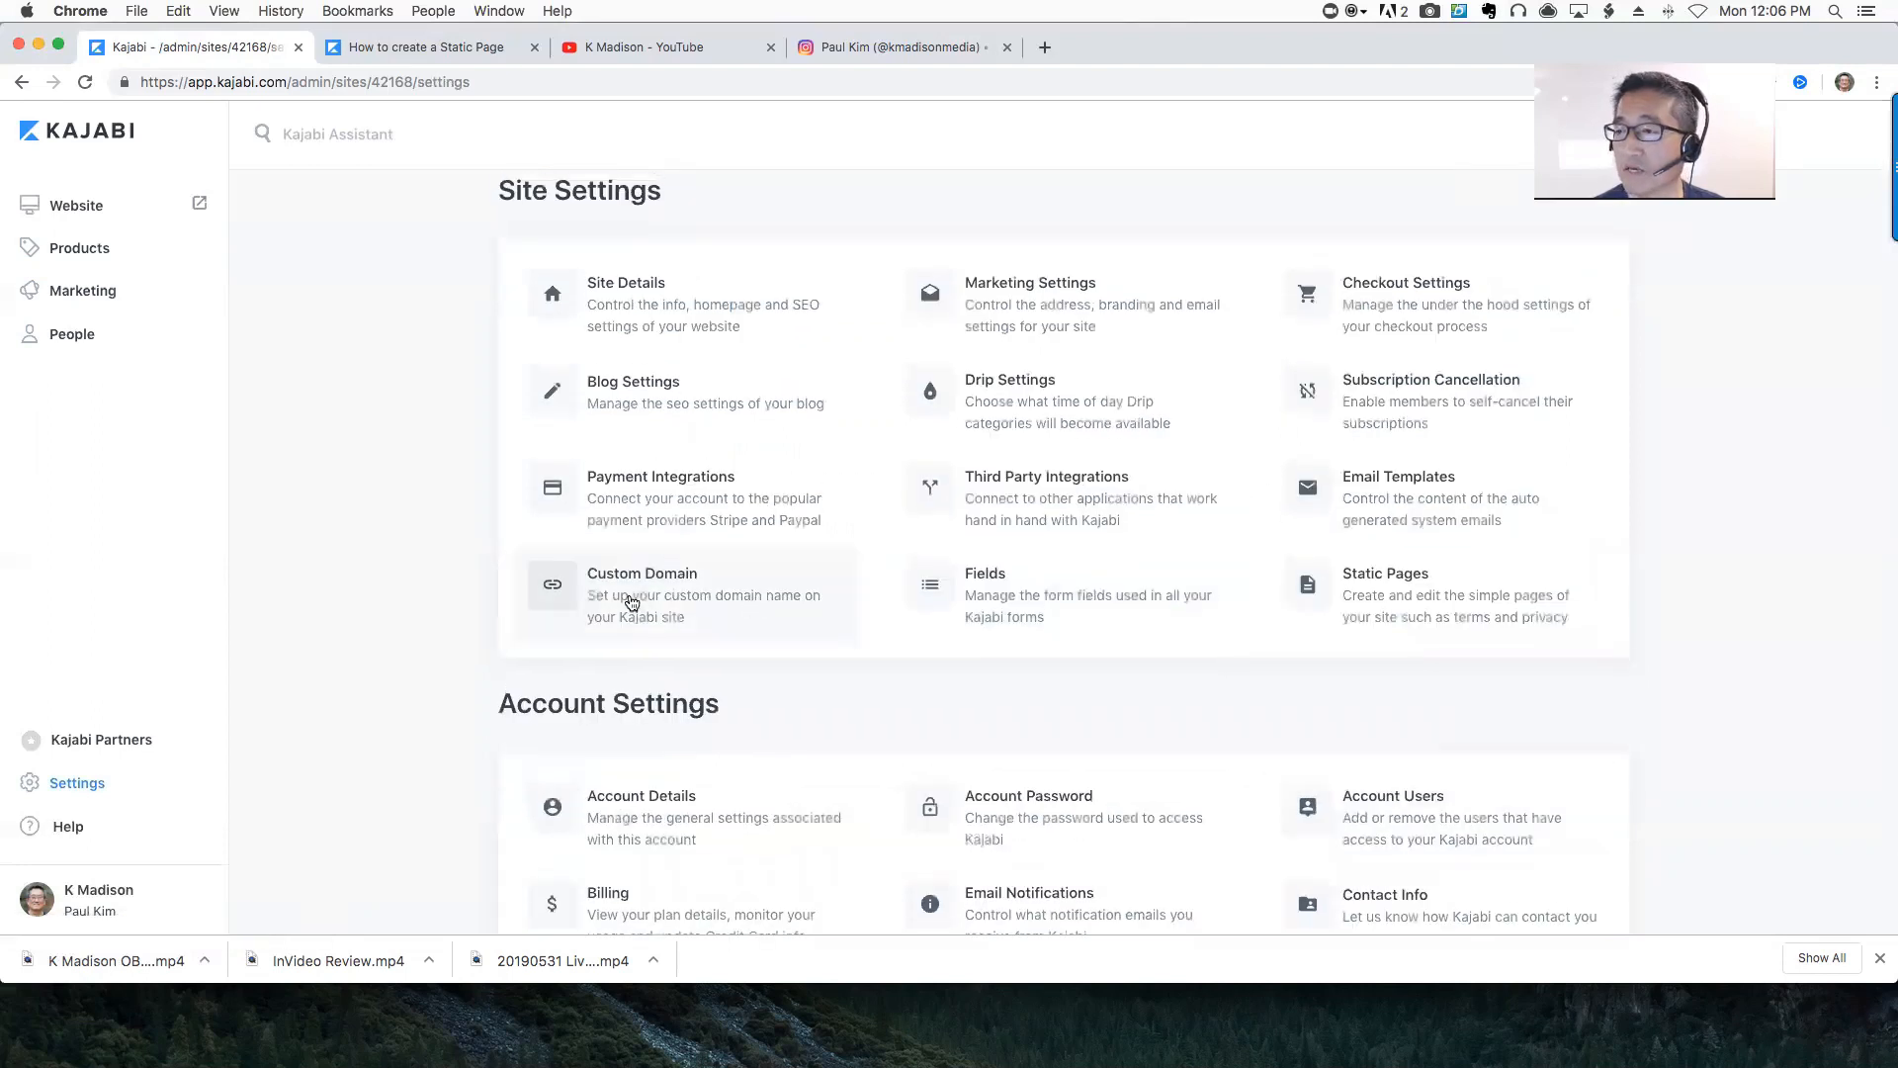
left_click(631, 601)
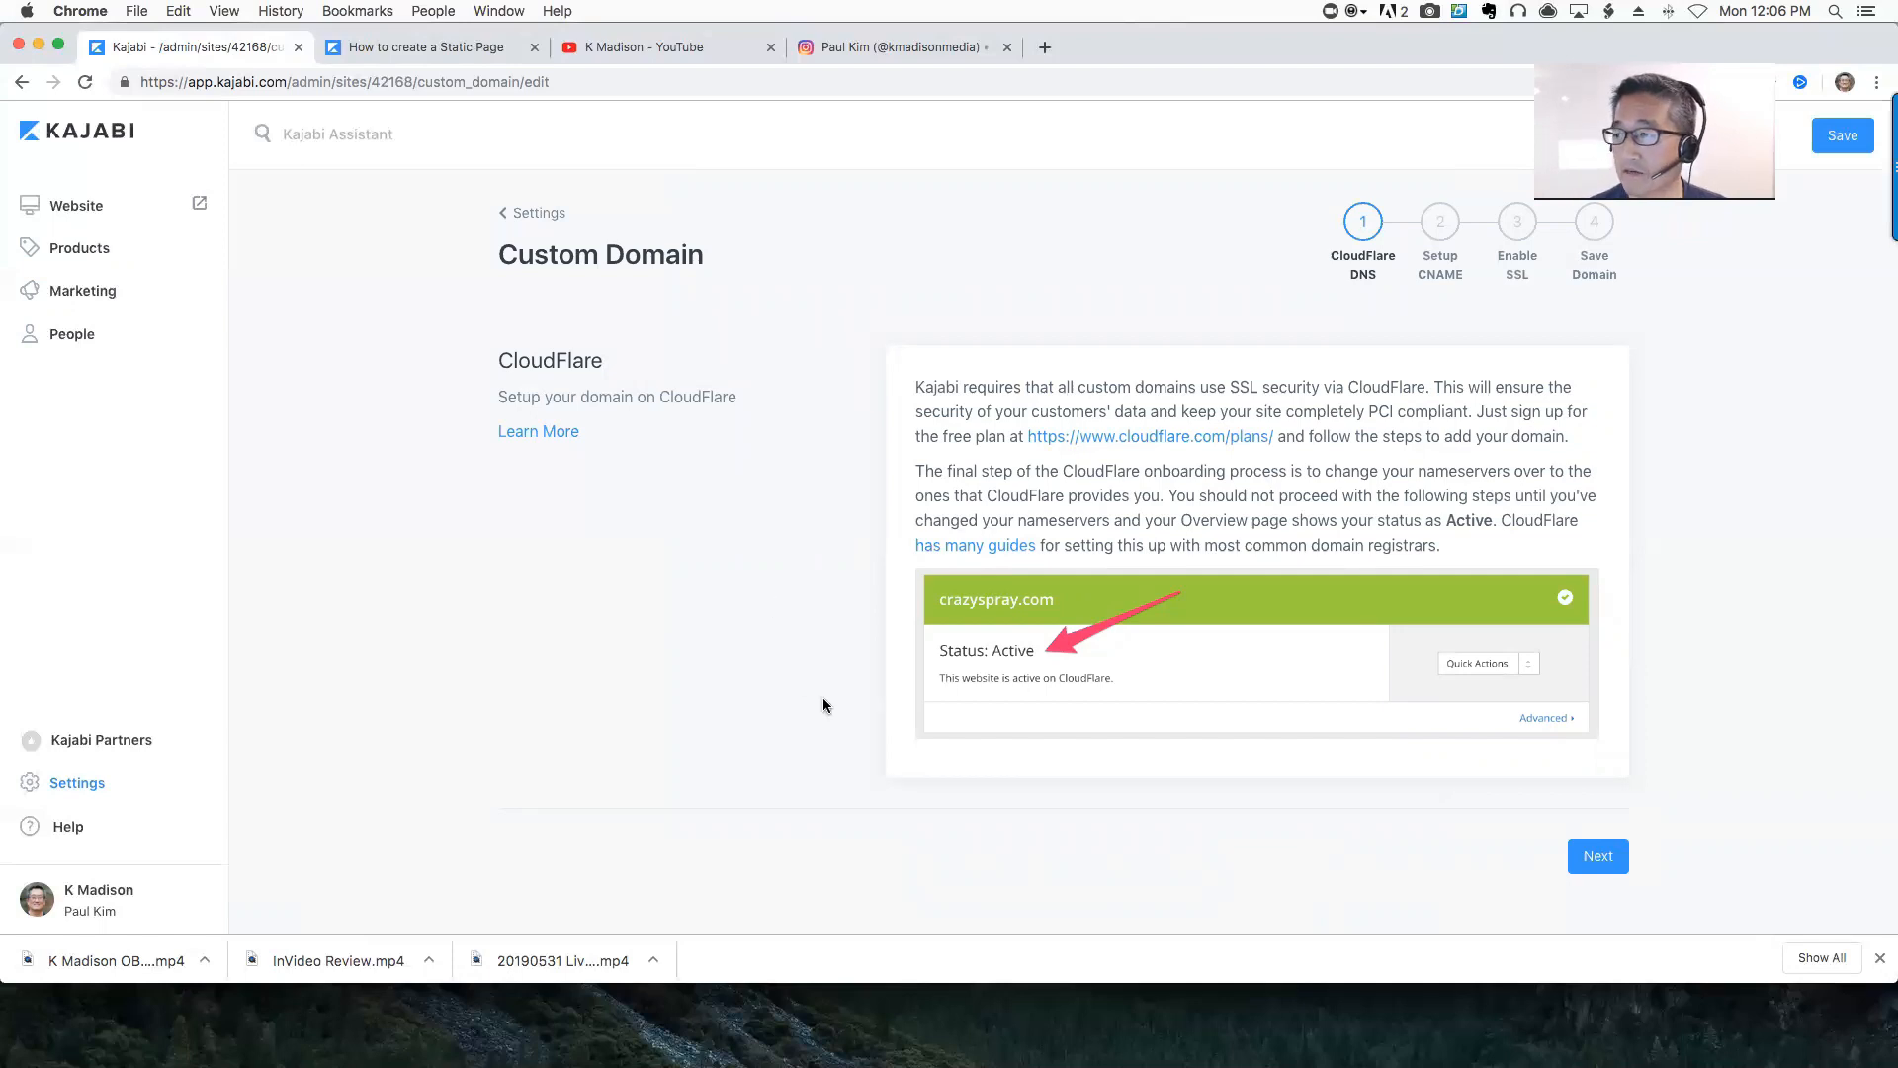
Open the live website and review the homepage from its navigation menu down to the footer
left_click(199, 204)
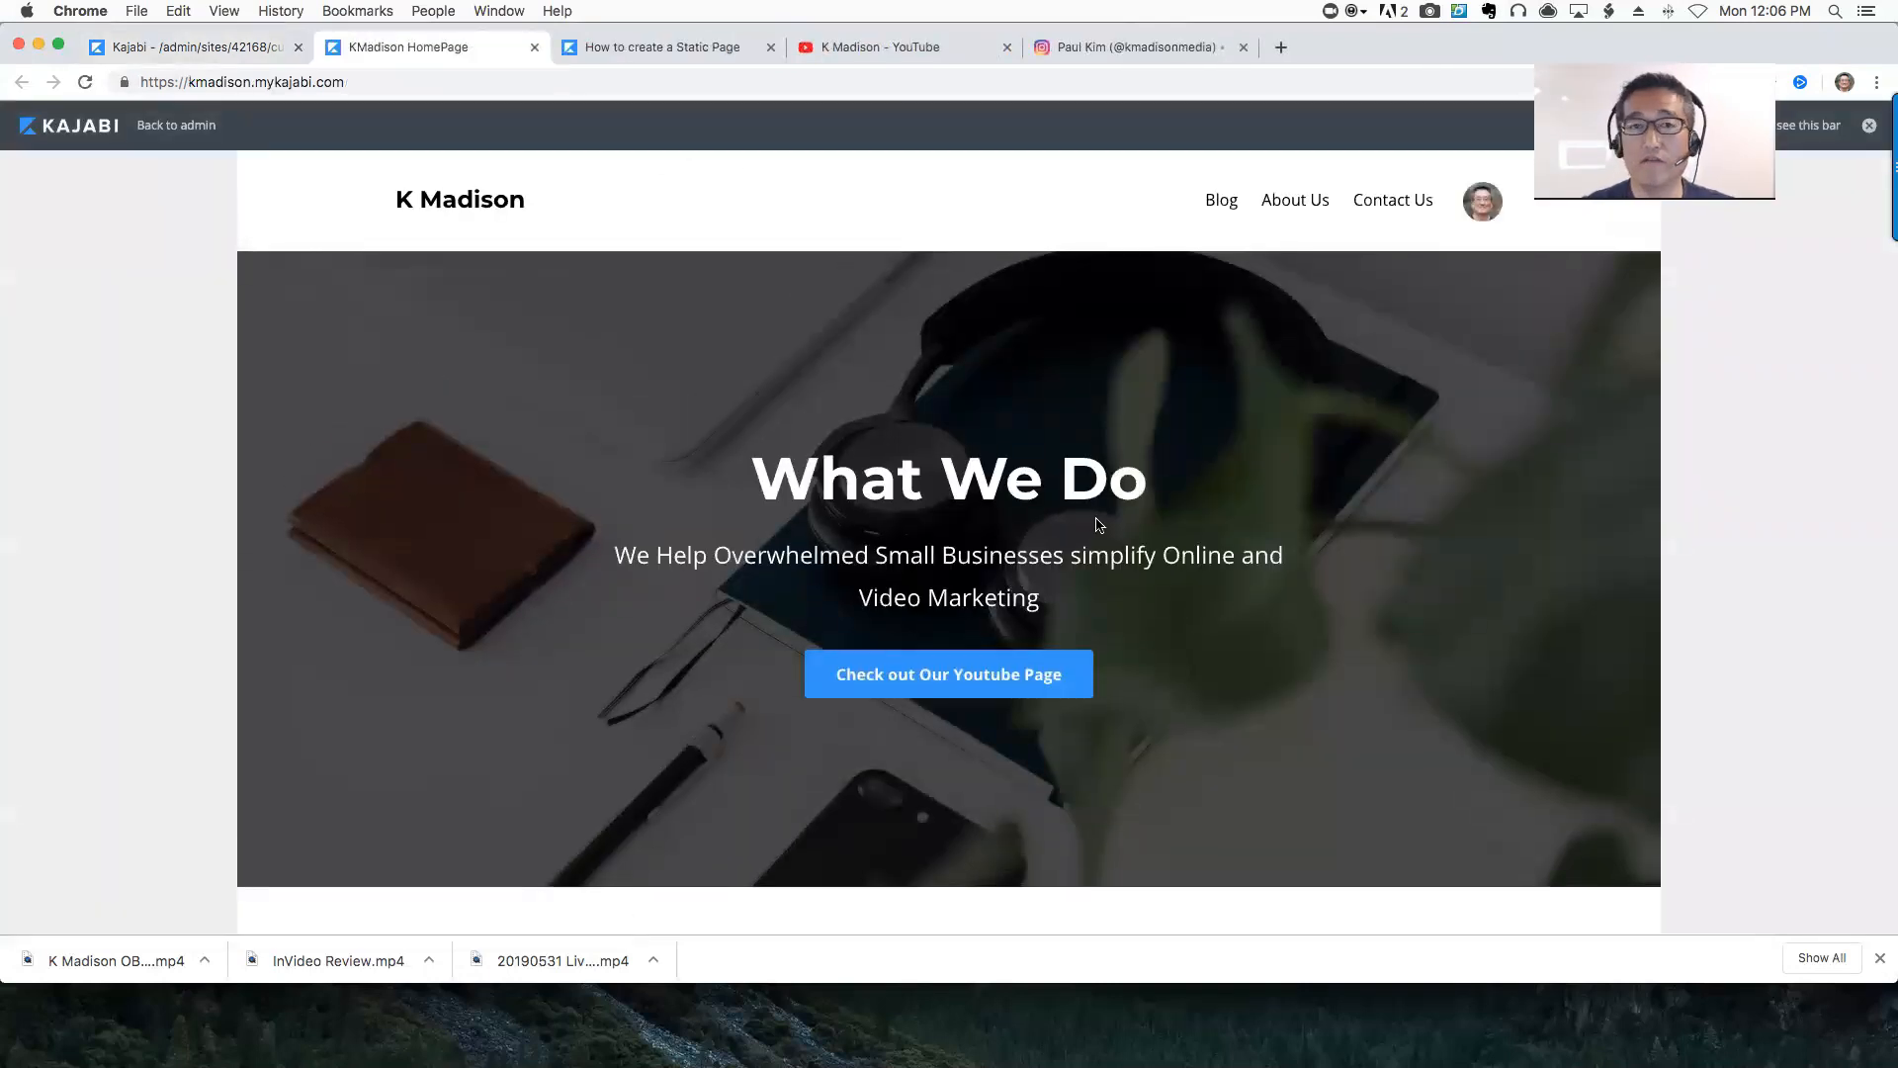
scroll(1097, 524, "down", 7)
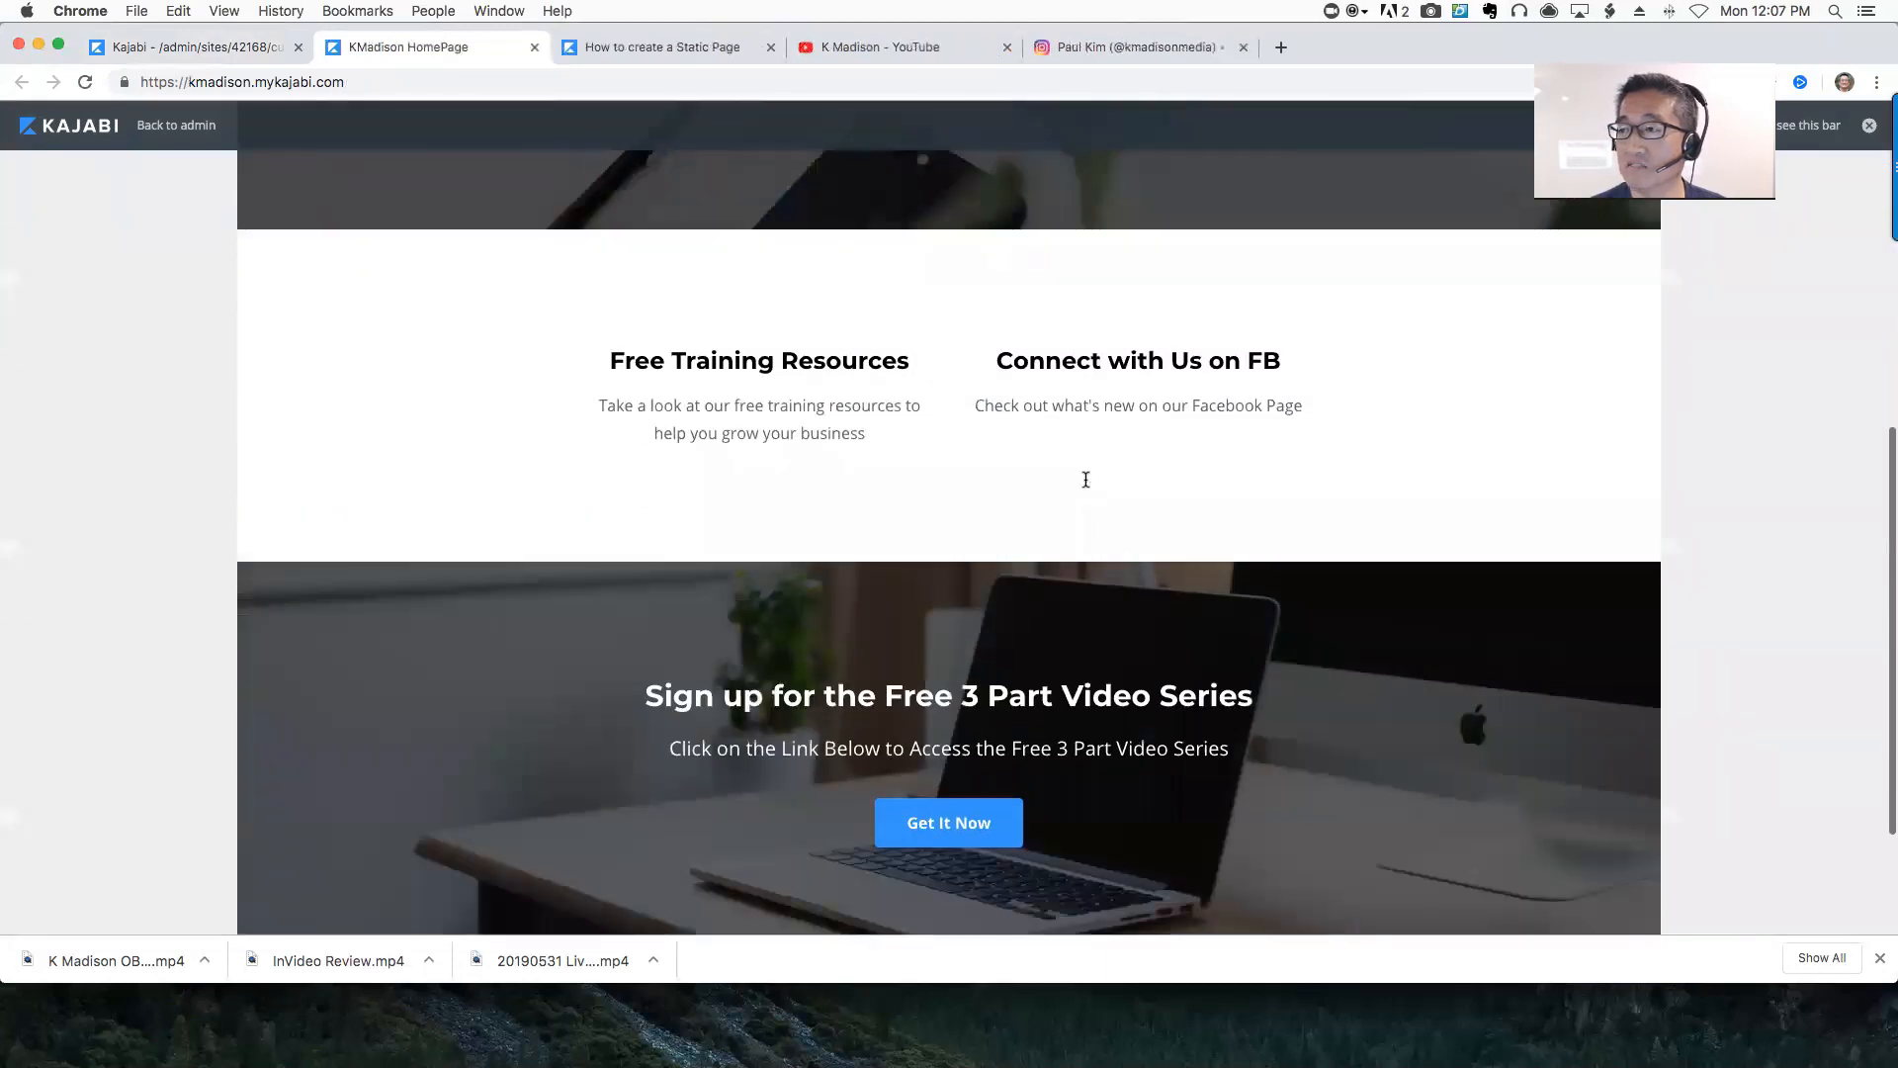
scroll(1086, 480, "down", 2)
scroll(1086, 479, "up", 3)
scroll(1085, 479, "down", 1)
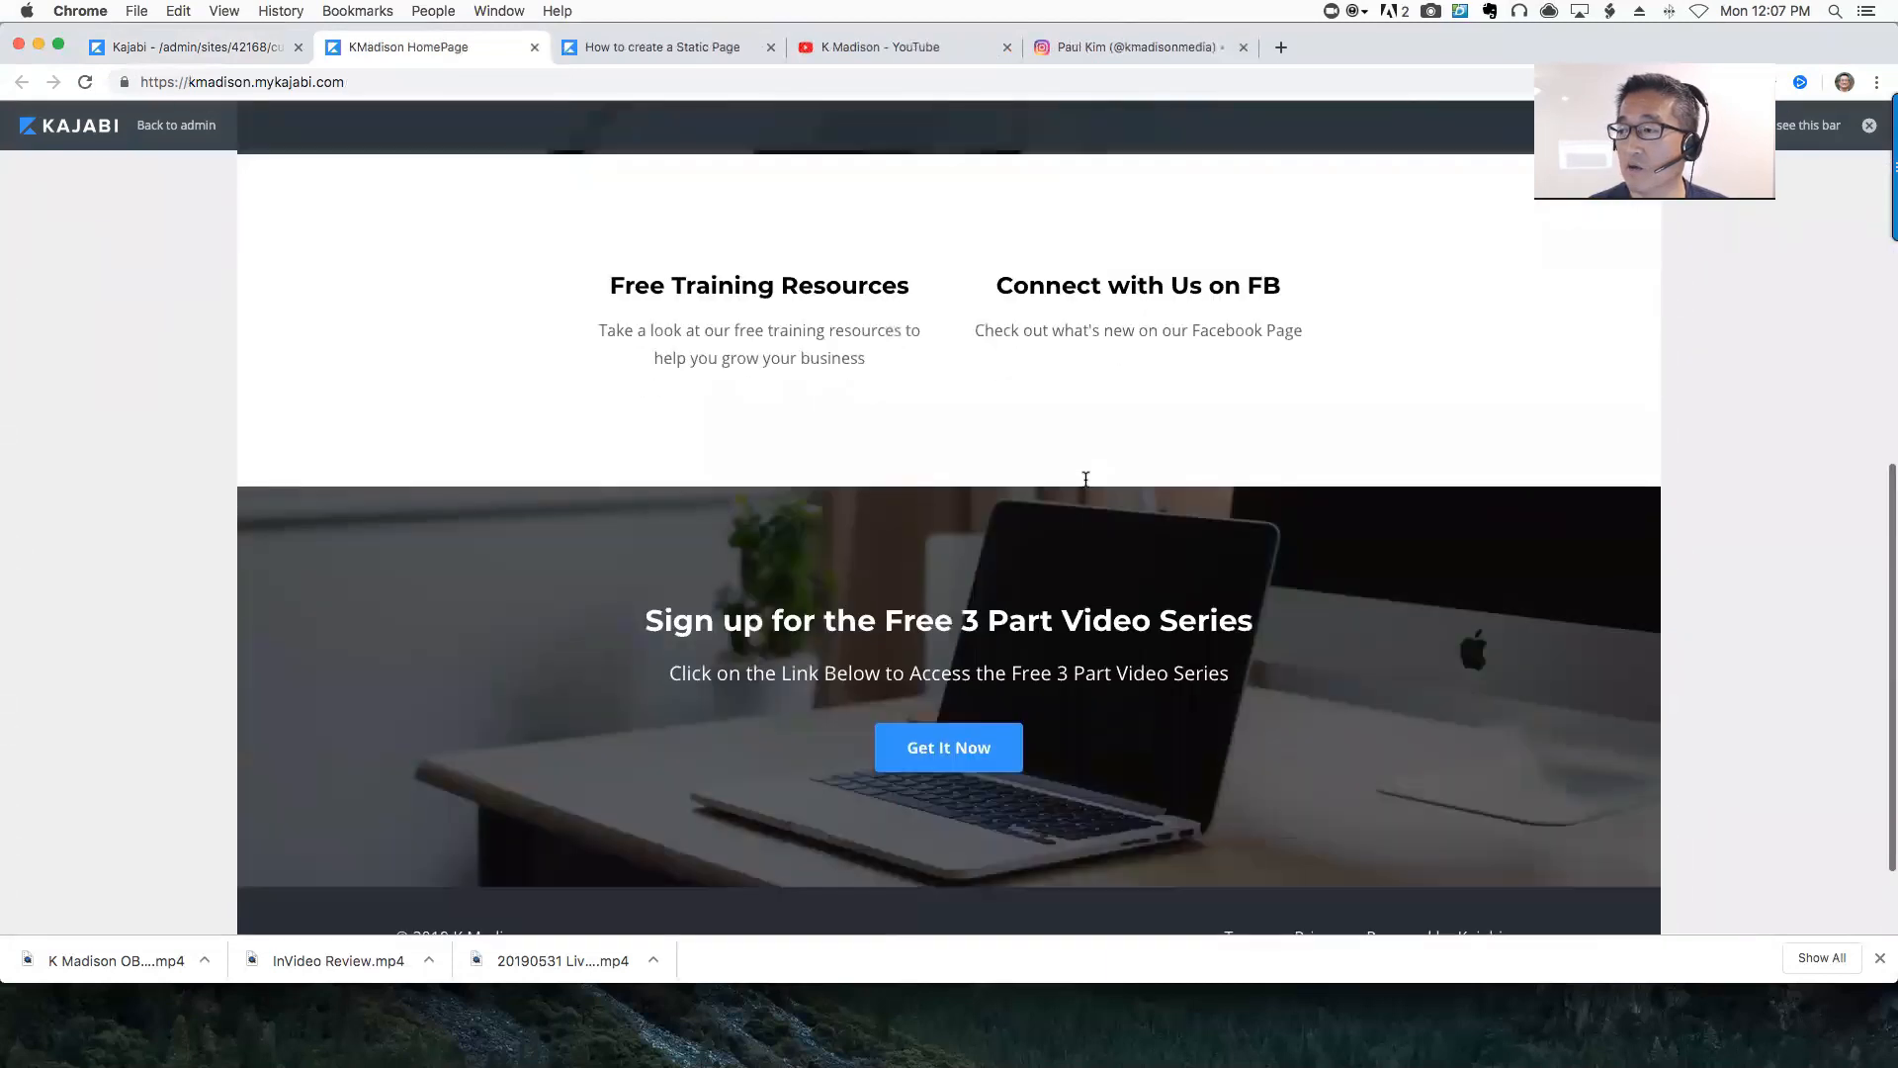
scroll(1085, 479, "down", 2)
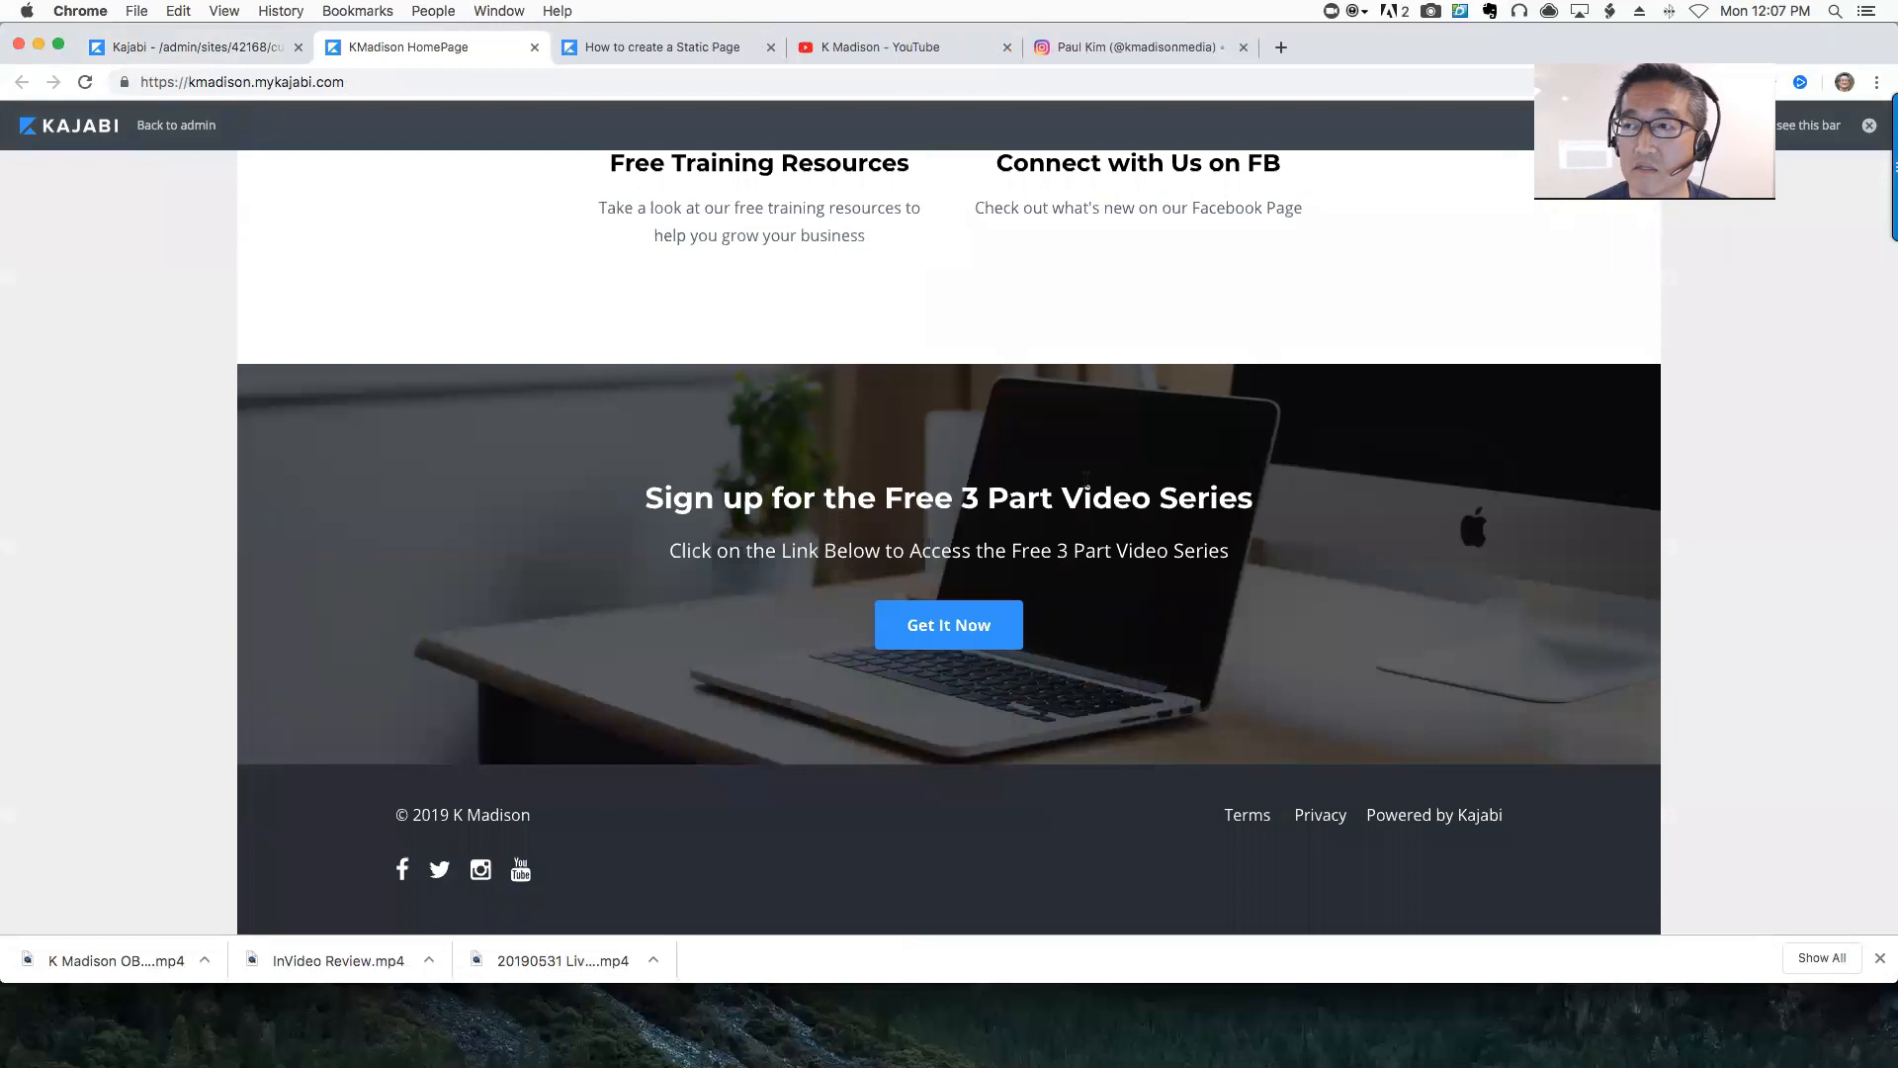